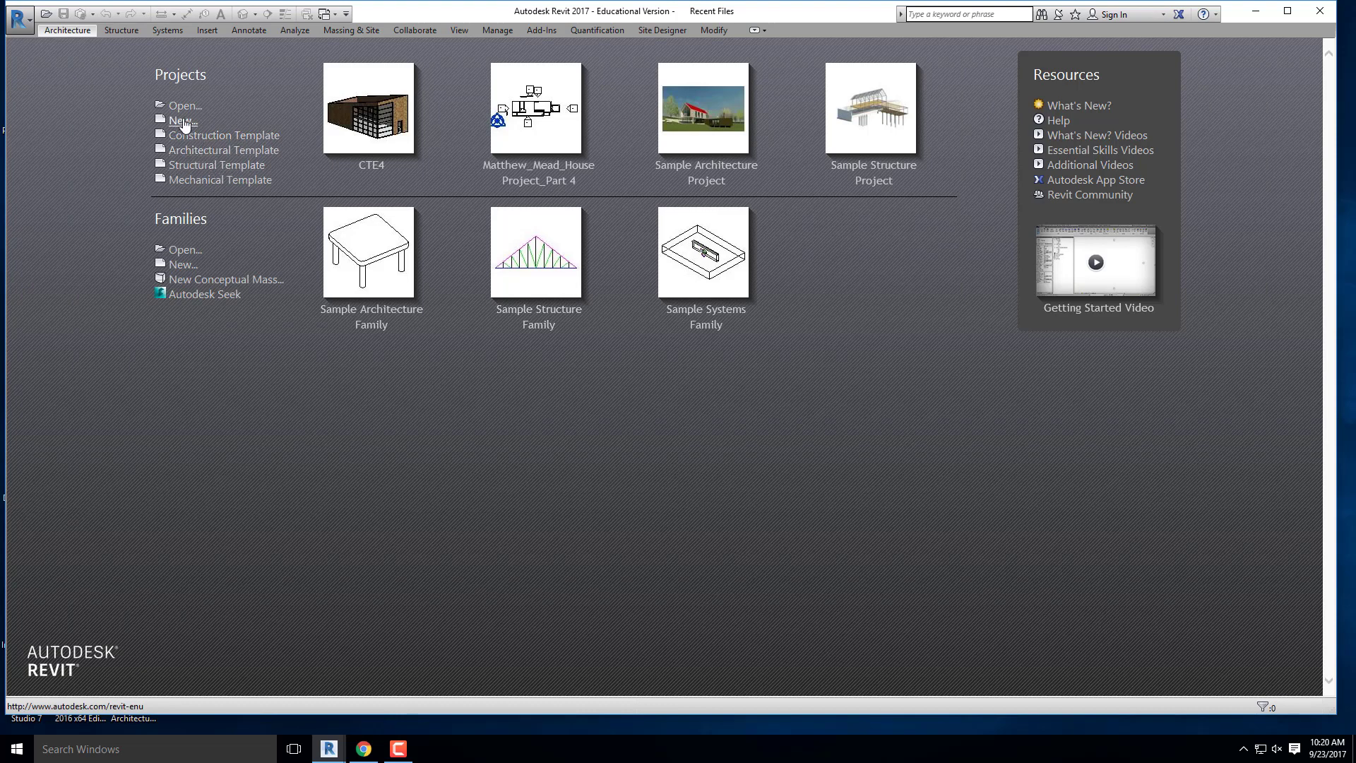
{"action": "left_click", "coordinate": [247, 165]}
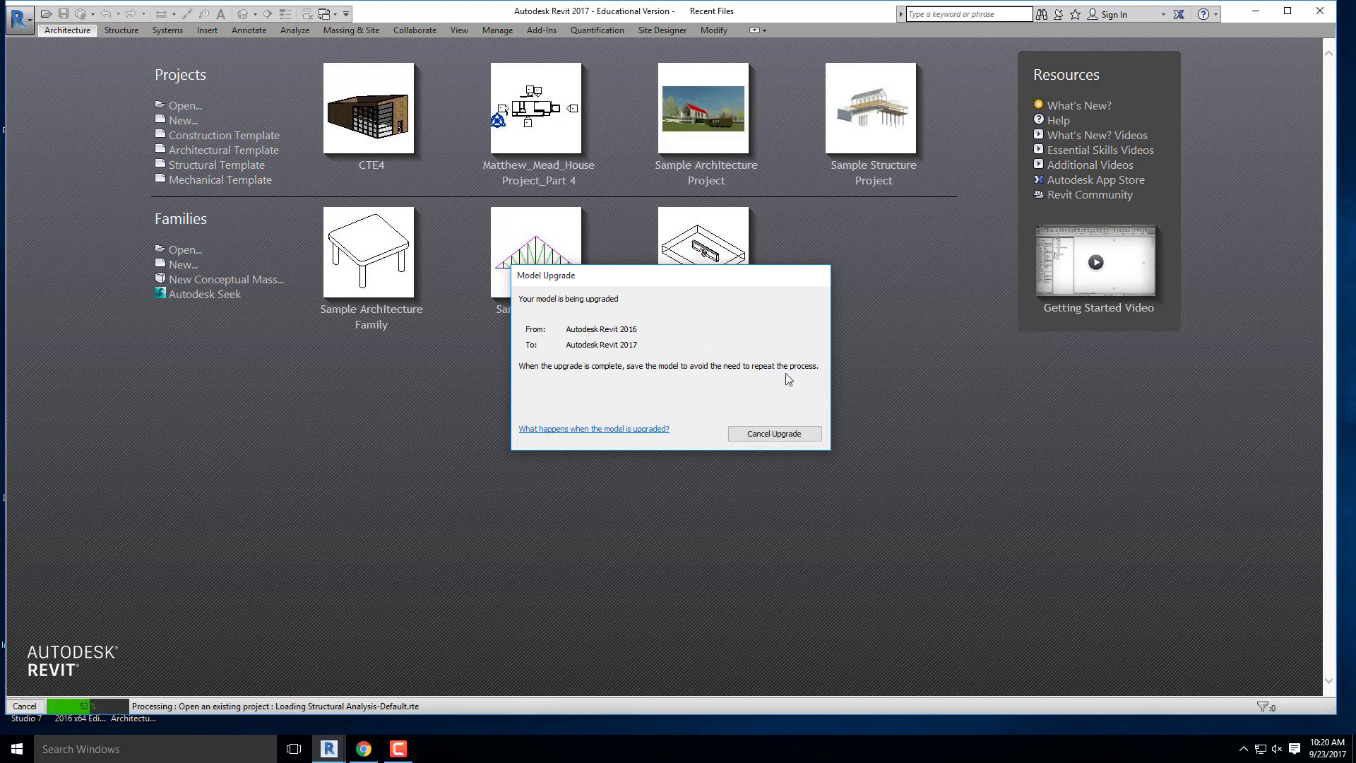
{"action": "left_click", "coordinate": [798, 434]}
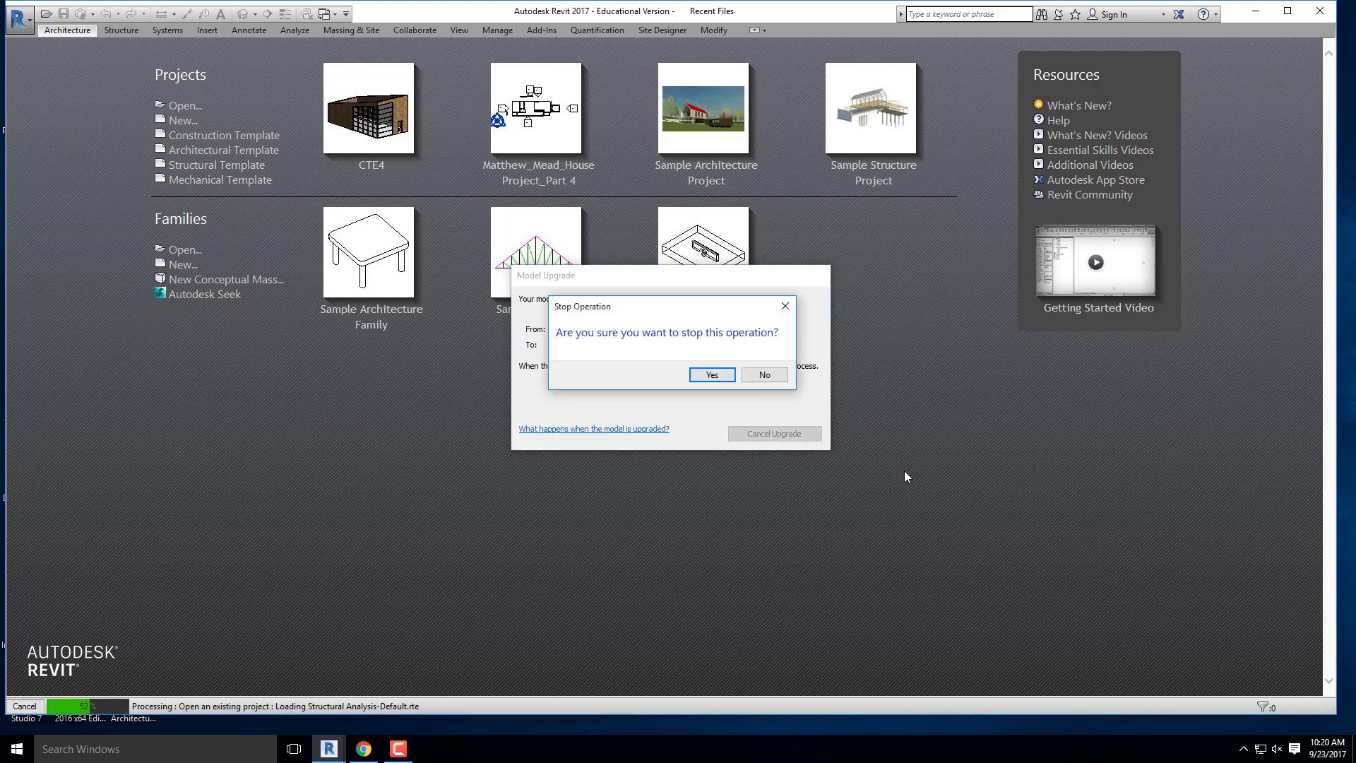
{"action": "left_click", "coordinate": [712, 373]}
{"action": "left_click", "coordinate": [774, 376]}
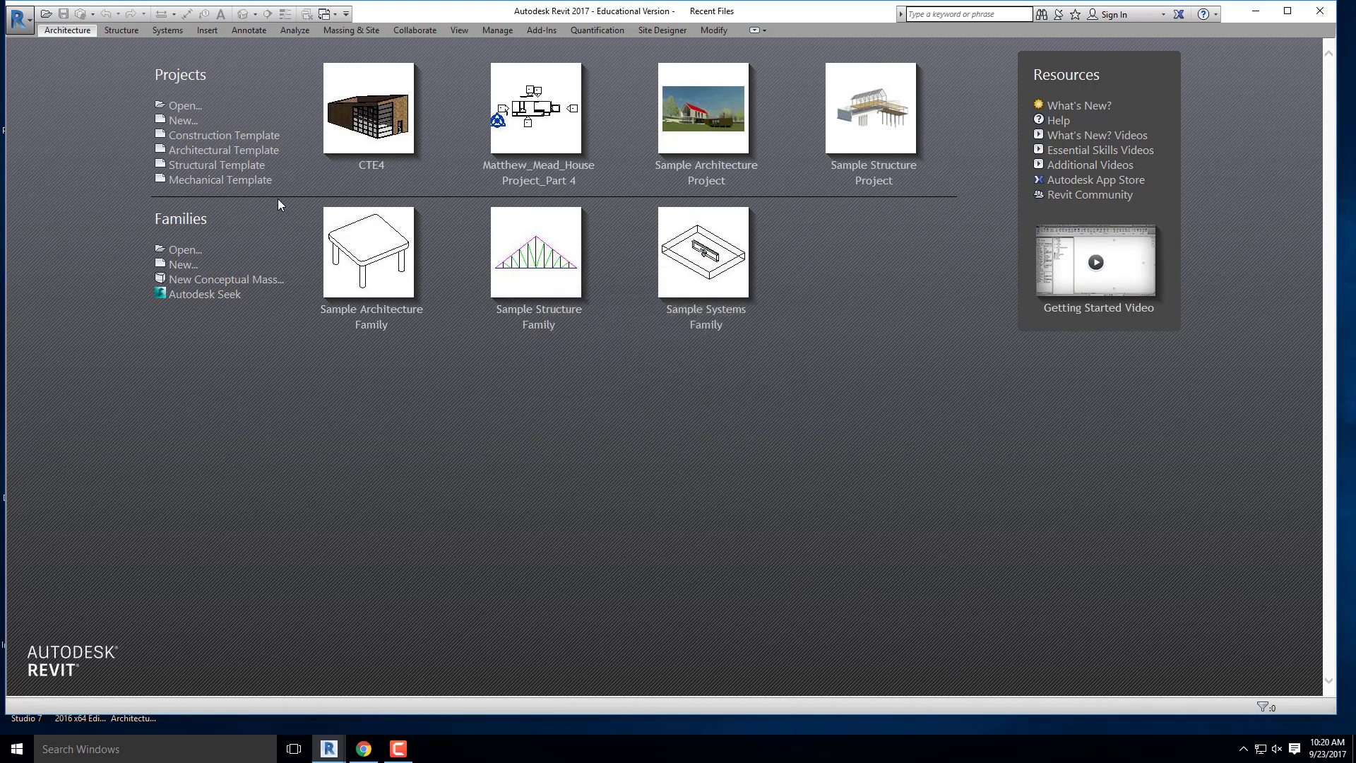
Step: Create a new project from the Architectural Template and check the level requirements in the Critical Thinking Exercise #4 PDF
{"action": "left_click", "coordinate": [224, 150]}
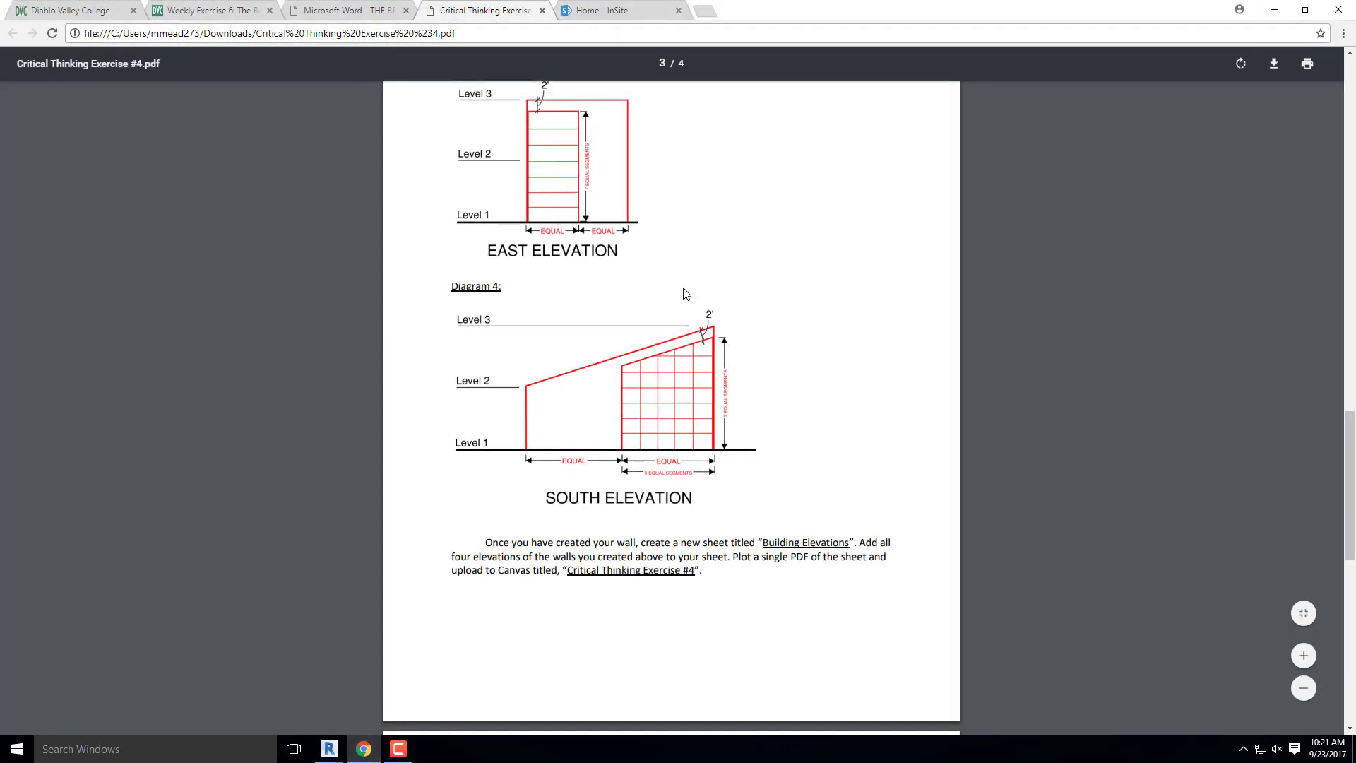
{"action": "scroll", "coordinate": [684, 290], "scroll_direction": "up", "scroll_amount": 20}
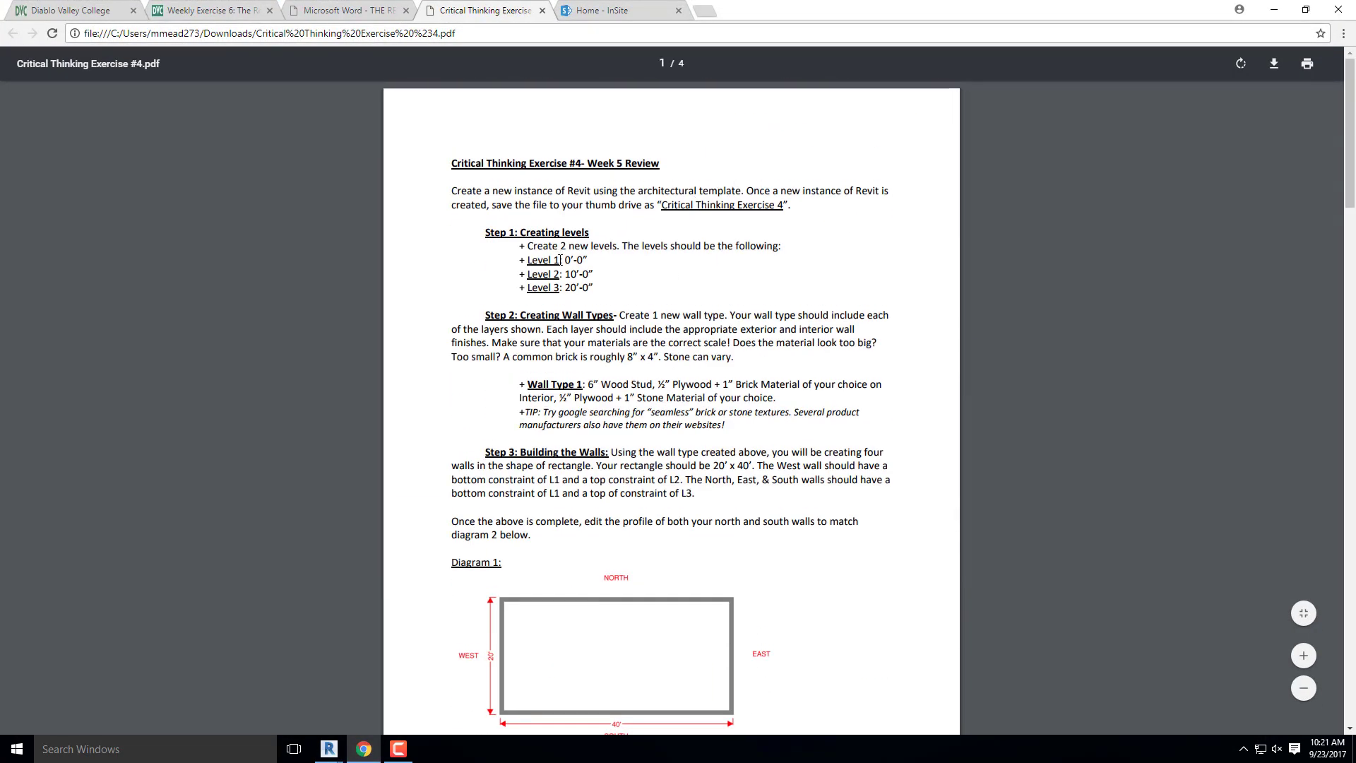
{"action": "left_click", "coordinate": [1274, 9]}
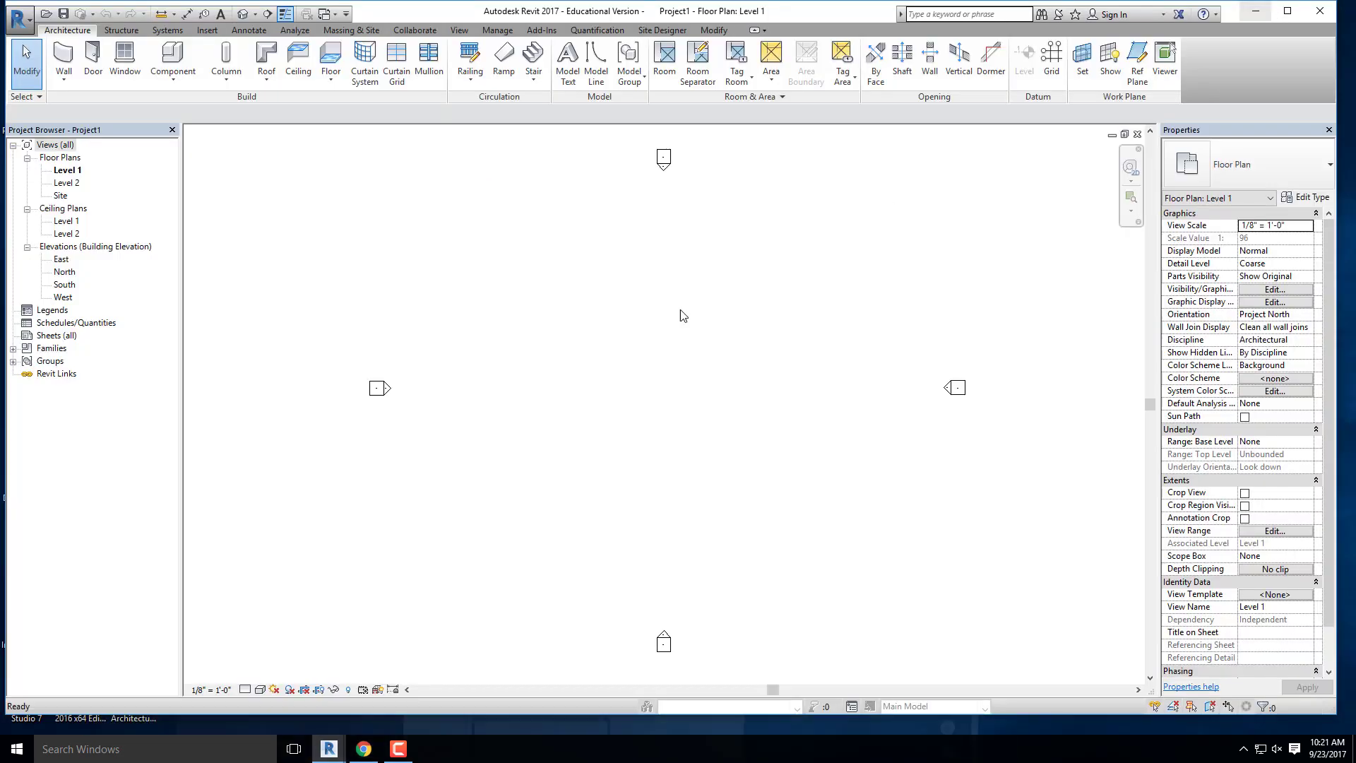
Step: In the East elevation, add a level offset 10' above Level 2 using Pick Lines
{"action": "left_click", "coordinate": [60, 259]}
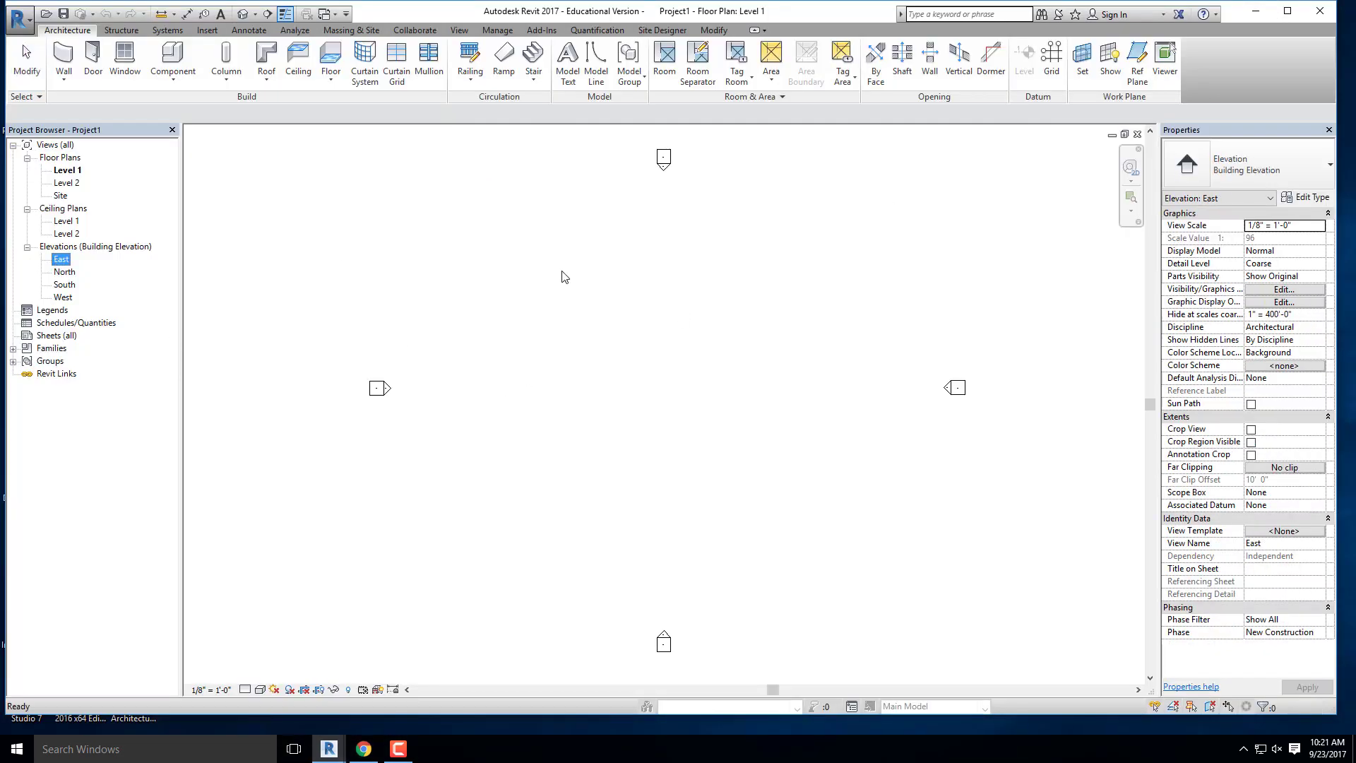
{"action": "double_click", "coordinate": [61, 261]}
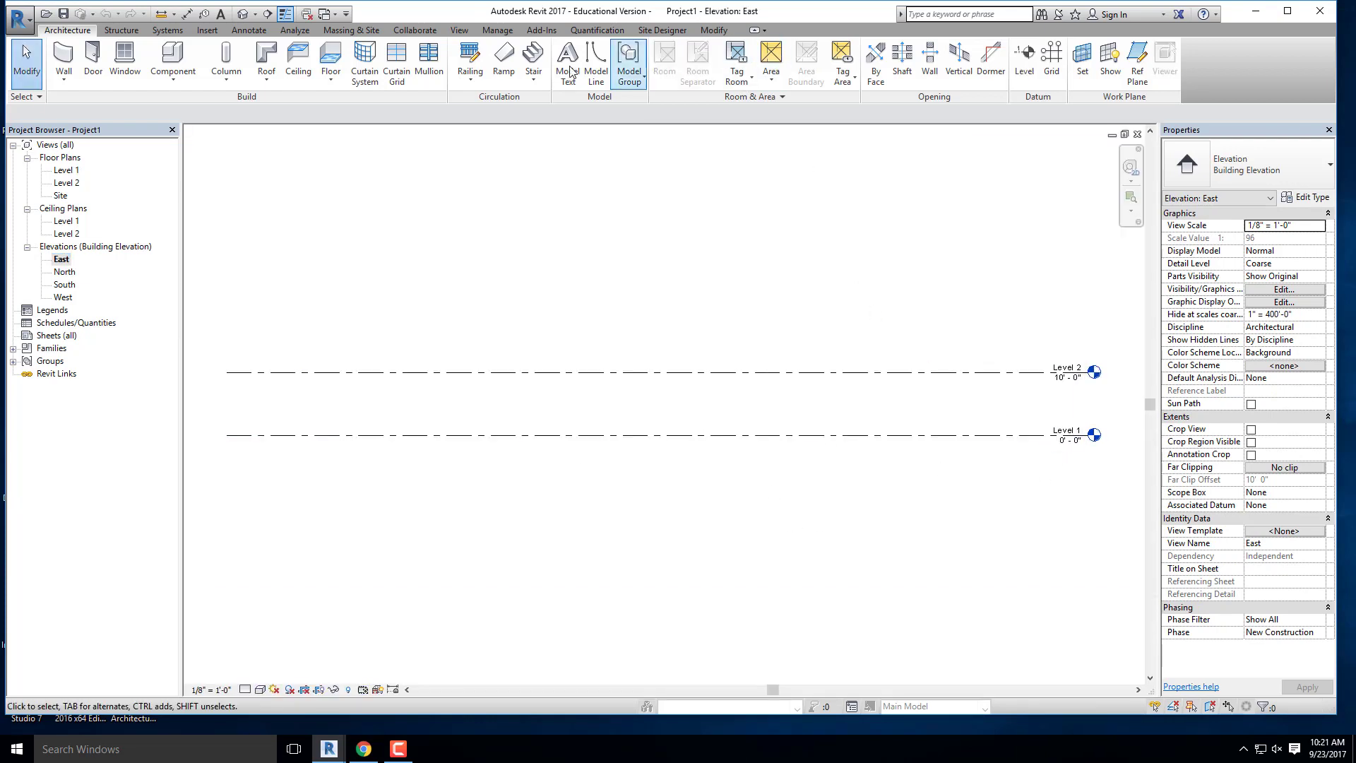
{"action": "left_click", "coordinate": [1024, 64]}
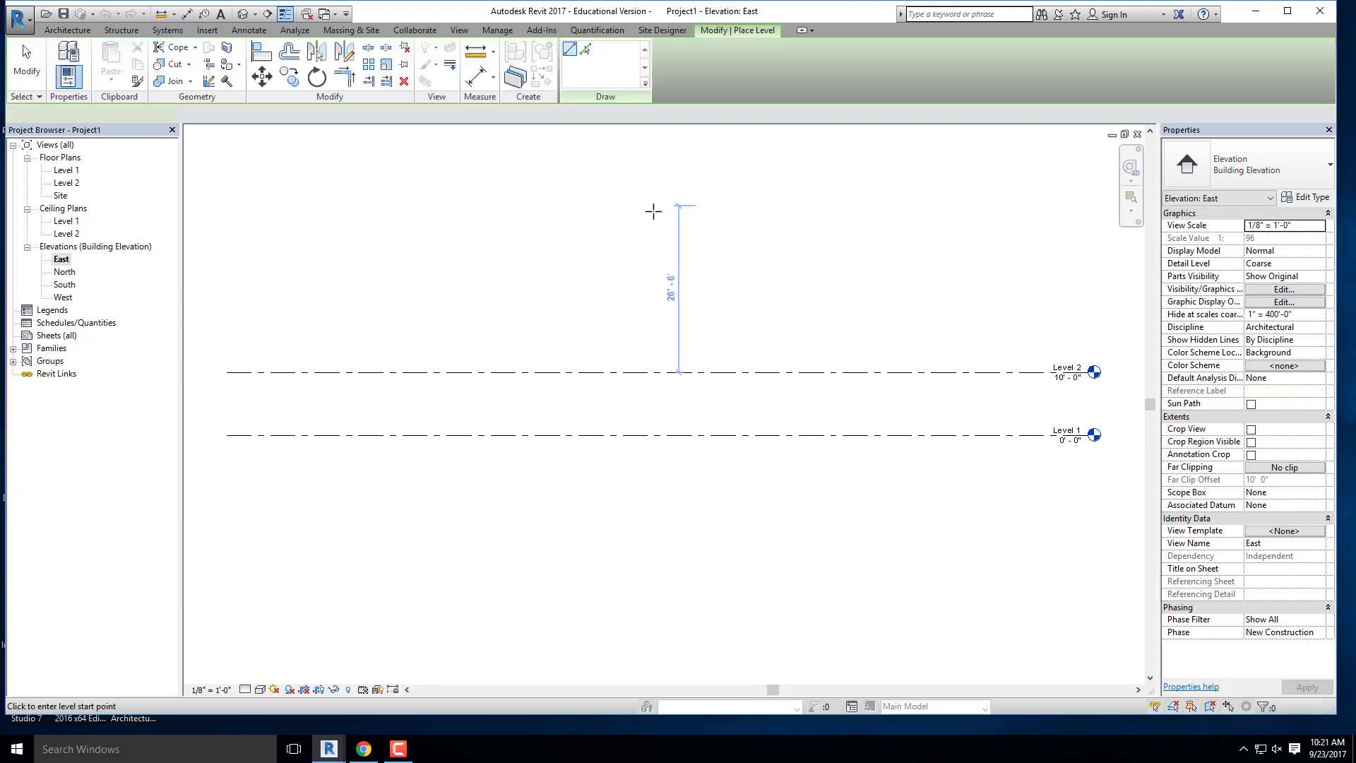
{"action": "left_click", "coordinate": [585, 48]}
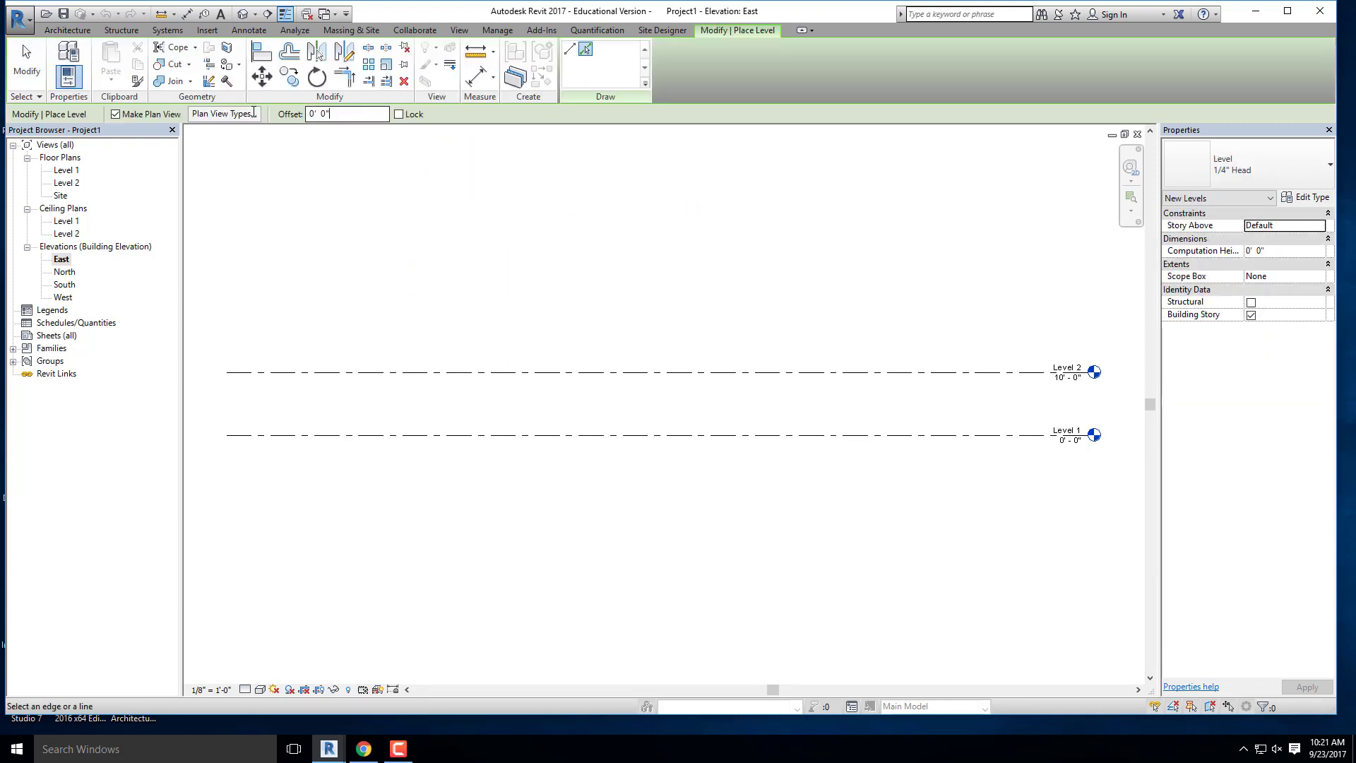
{"action": "type", "text": "10"}
{"action": "key", "text": "Return"}
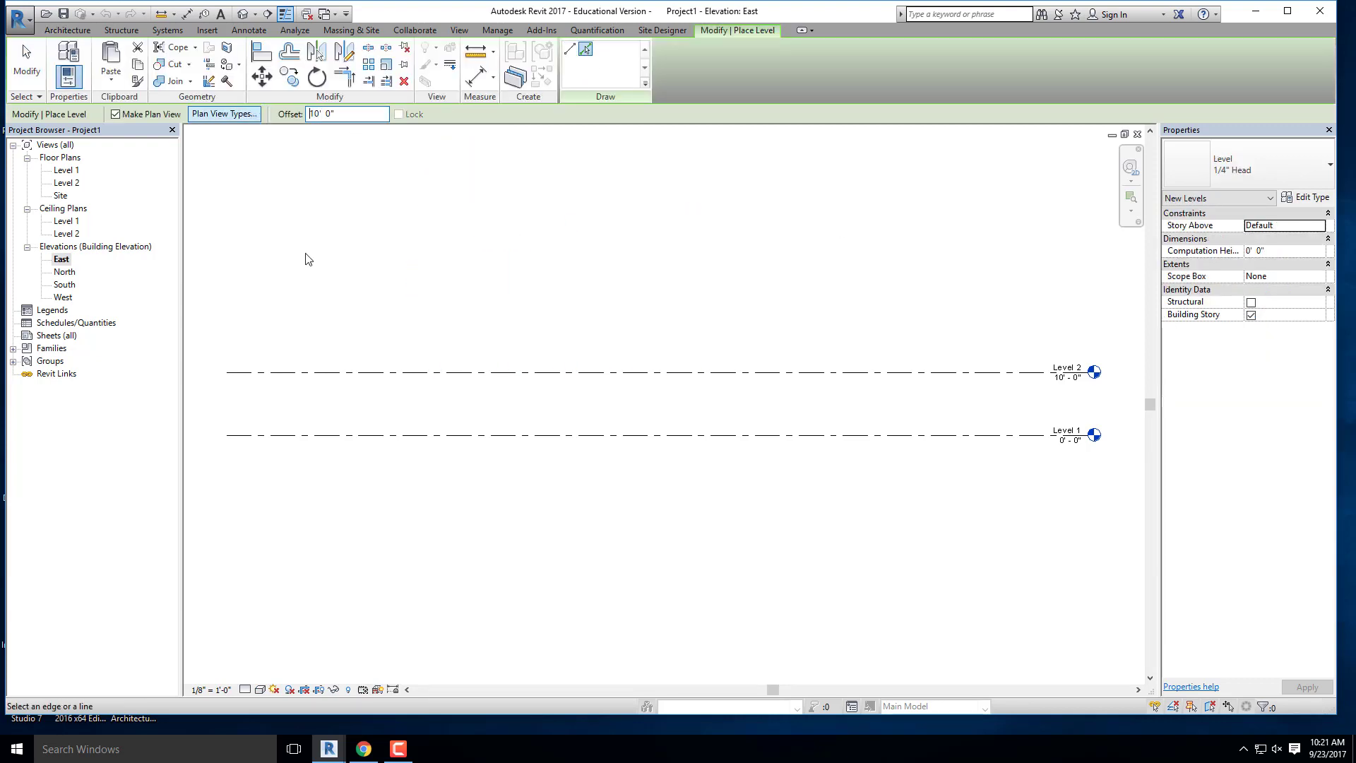
{"action": "left_click", "coordinate": [746, 373]}
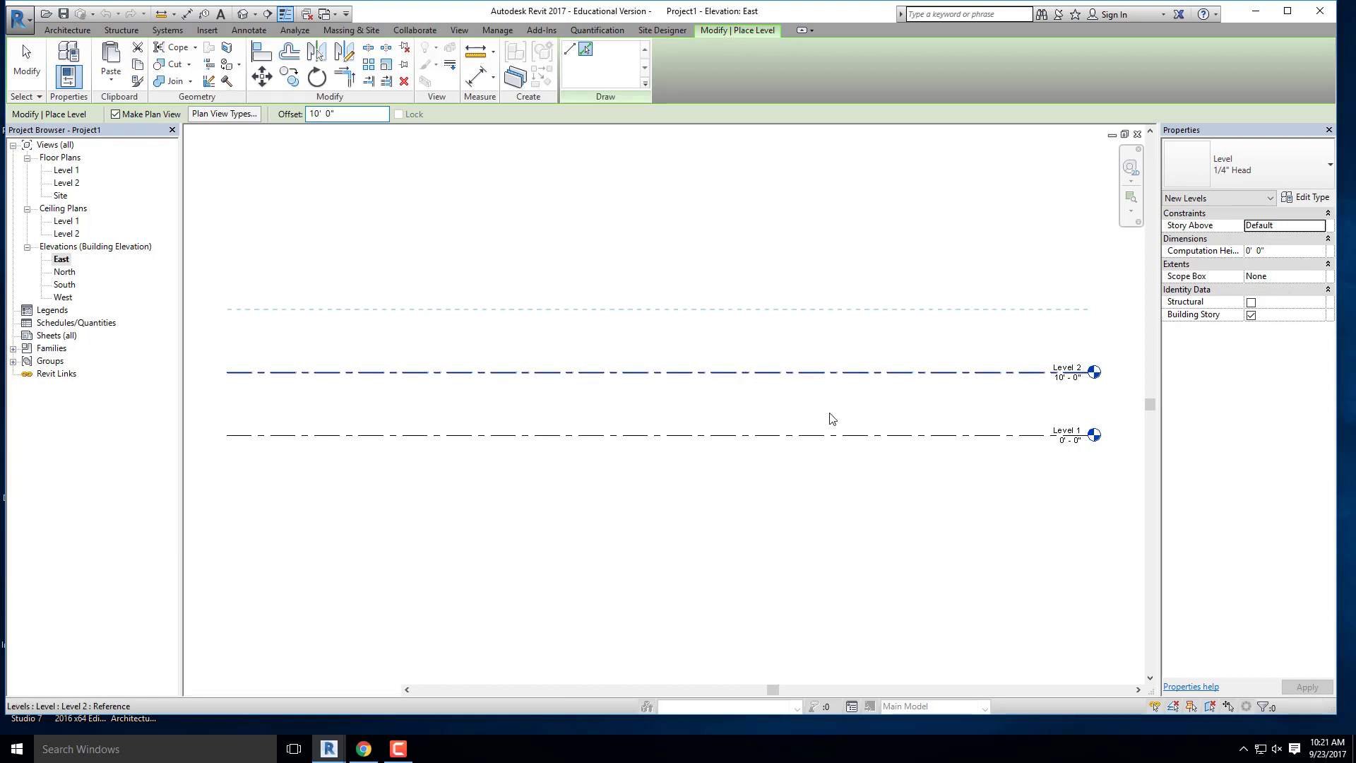
{"action": "key", "text": "Escape"}
{"action": "key", "text": "Escape"}
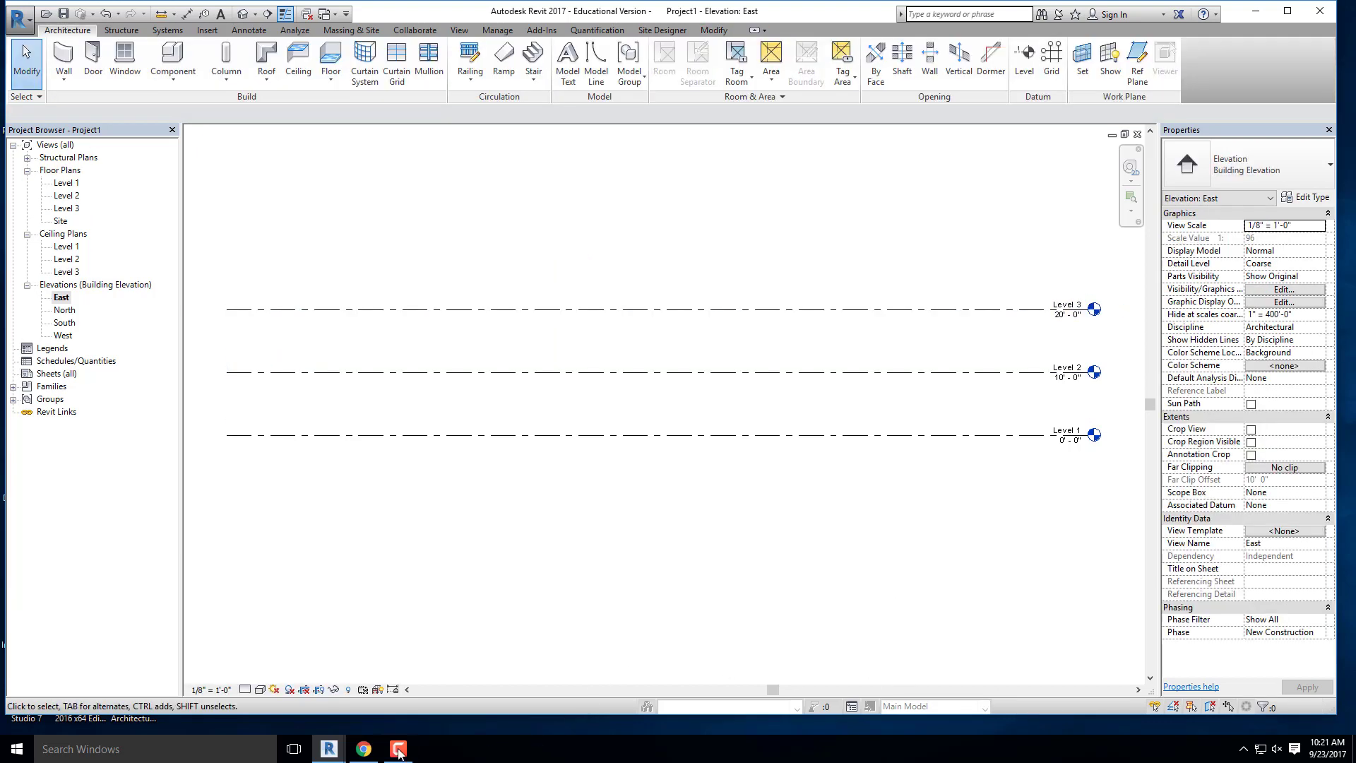
Step: Check the wall specification in the exercise PDF, and start a wall of type Exterior - Brick on Mtl. Stud in the Level 1 floor plan
{"action": "left_click", "coordinate": [362, 748]}
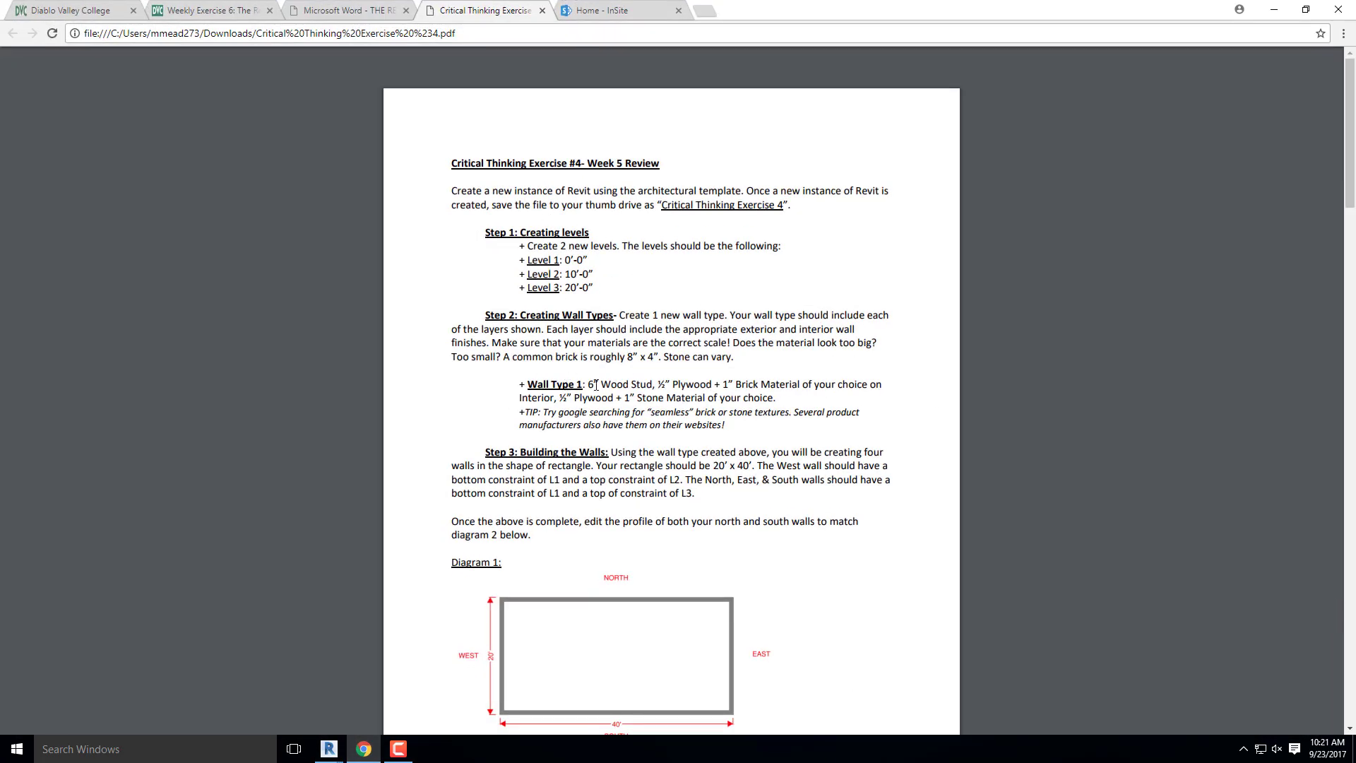
{"action": "left_click", "coordinate": [1275, 12]}
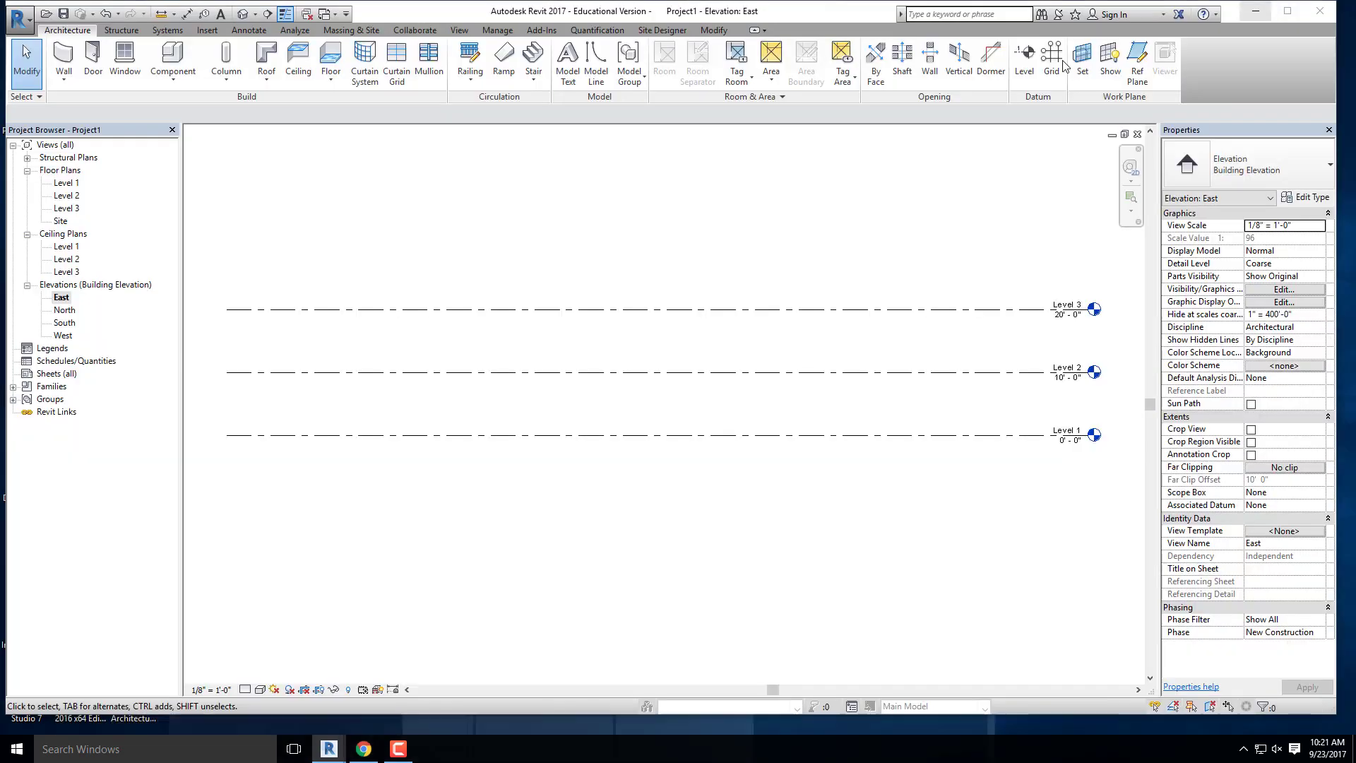
{"action": "double_click", "coordinate": [64, 184]}
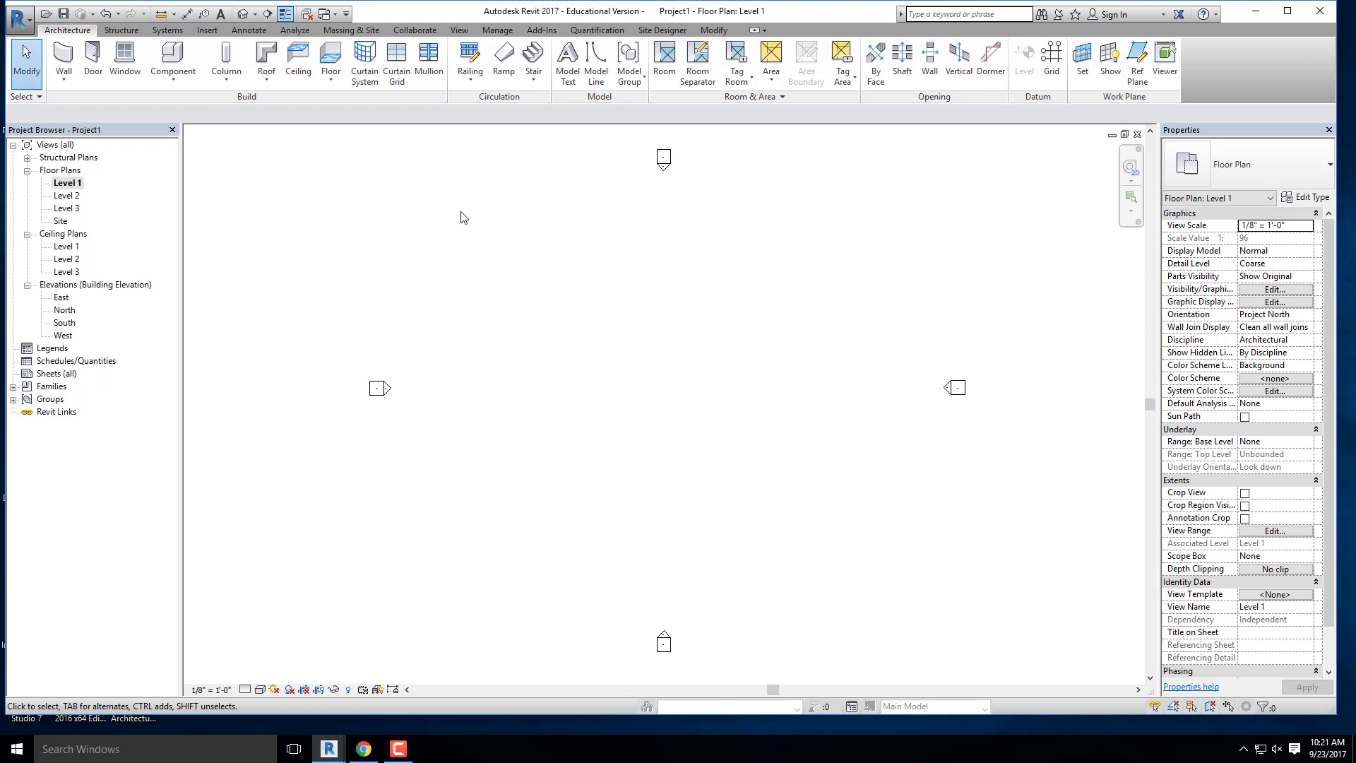
{"action": "left_click", "coordinate": [63, 58]}
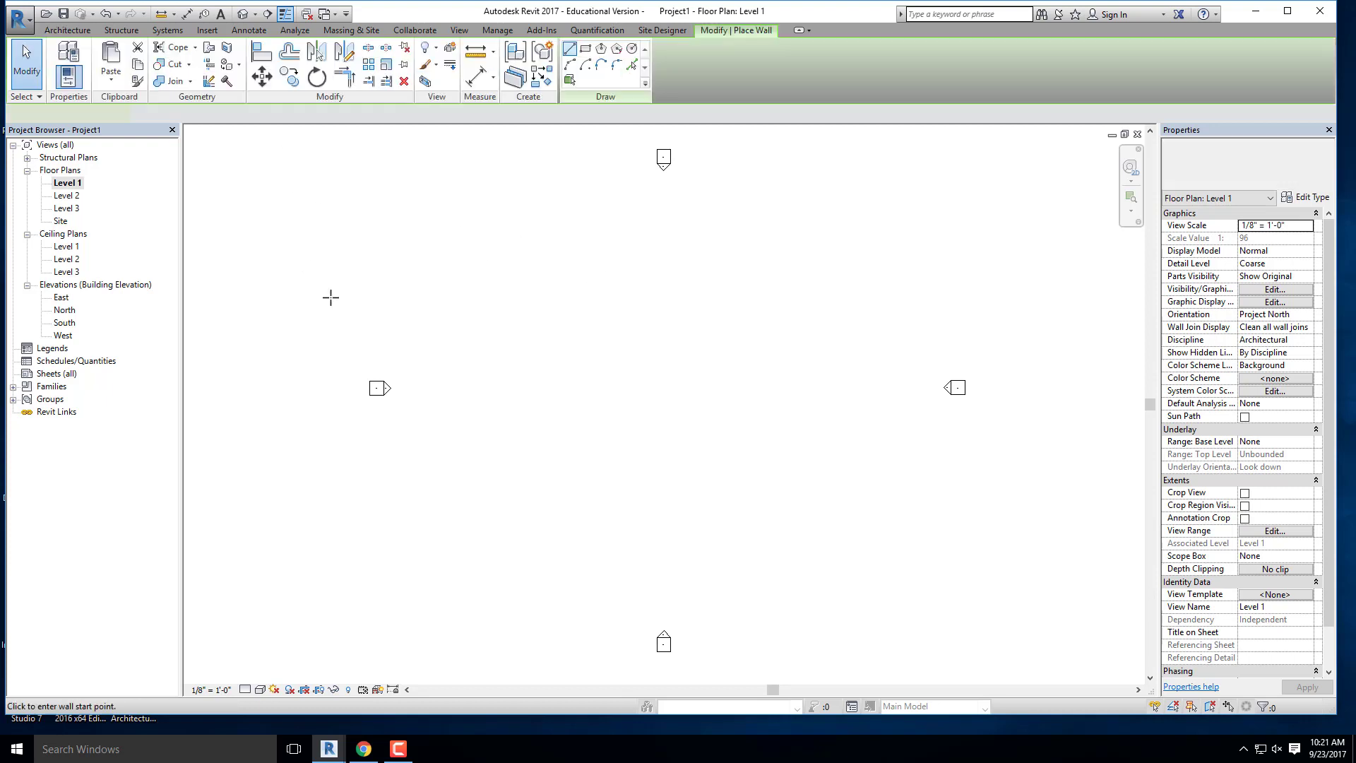
{"action": "left_click", "coordinate": [1243, 170]}
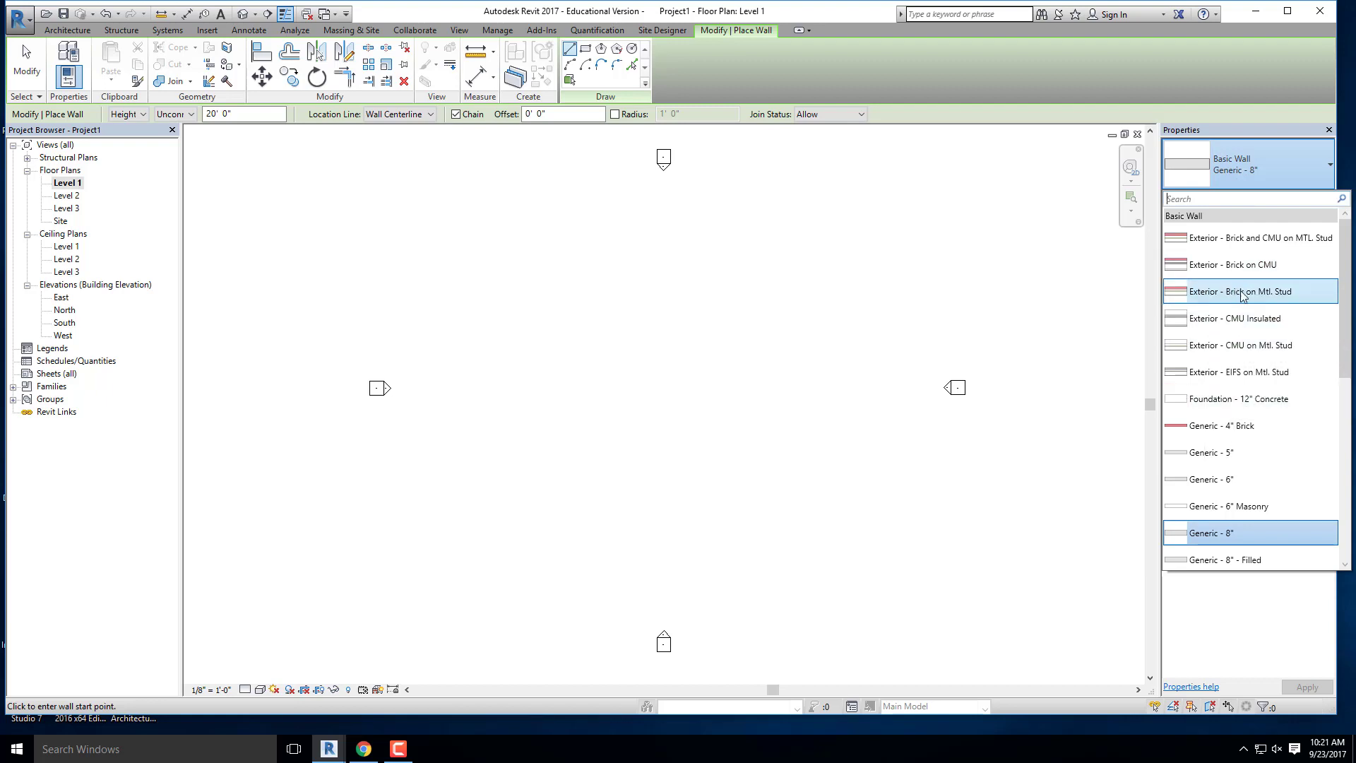
{"action": "left_click", "coordinate": [1269, 298]}
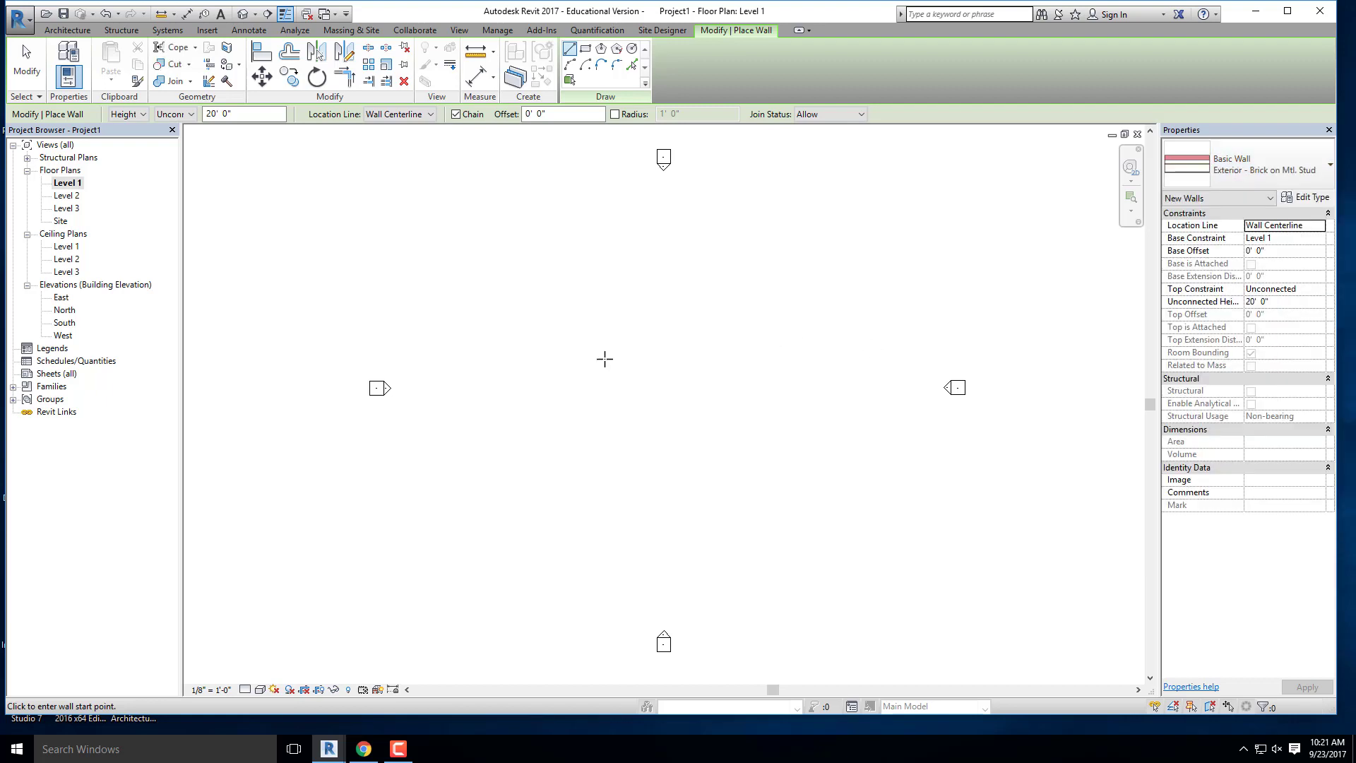
Step: Check the wall layout in Diagram 1 of the exercise PDF and set the wall drawing shape to Rectangle
{"action": "left_click", "coordinate": [362, 750]}
{"action": "scroll", "coordinate": [659, 346], "scroll_direction": "down", "scroll_amount": 2}
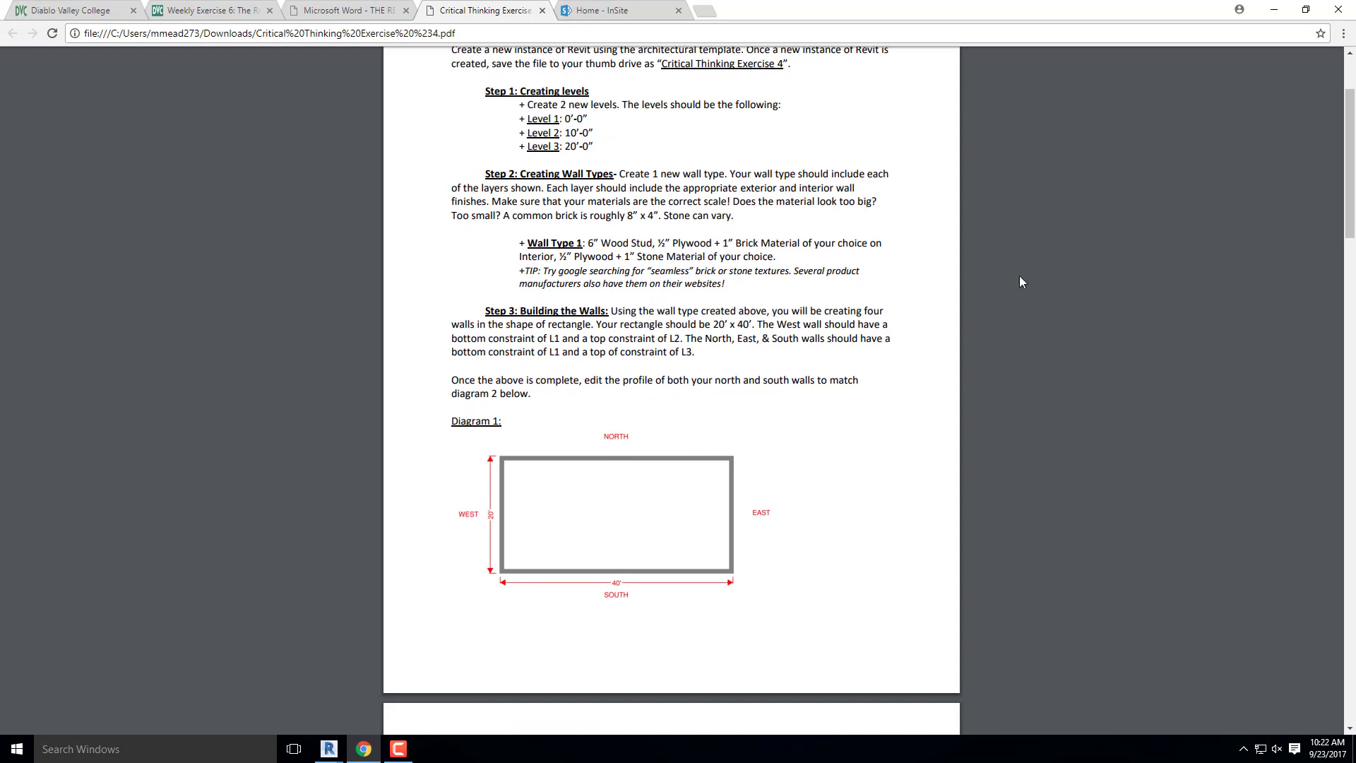
{"action": "left_click", "coordinate": [1272, 11]}
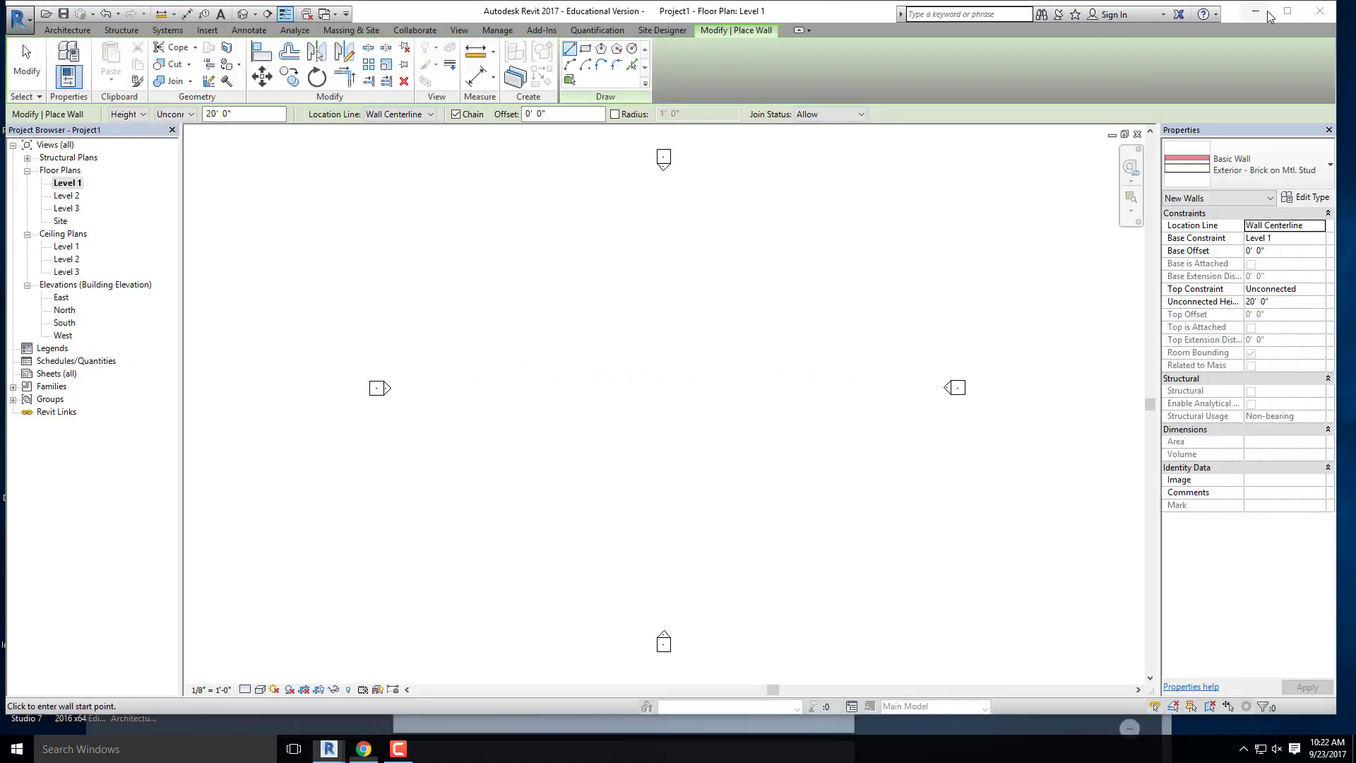
{"action": "left_click", "coordinate": [583, 49]}
{"action": "left_click", "coordinate": [425, 115]}
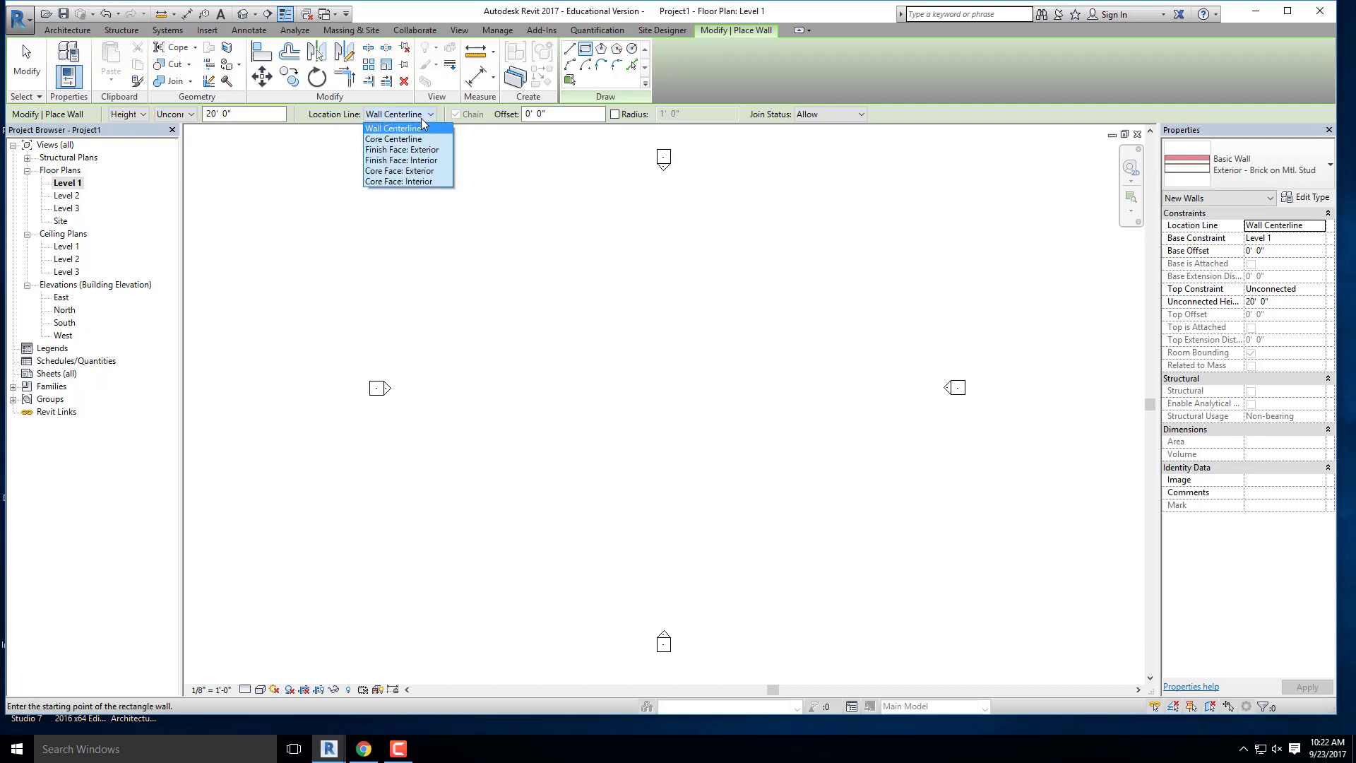
{"action": "left_click", "coordinate": [412, 171]}
{"action": "left_click", "coordinate": [480, 286]}
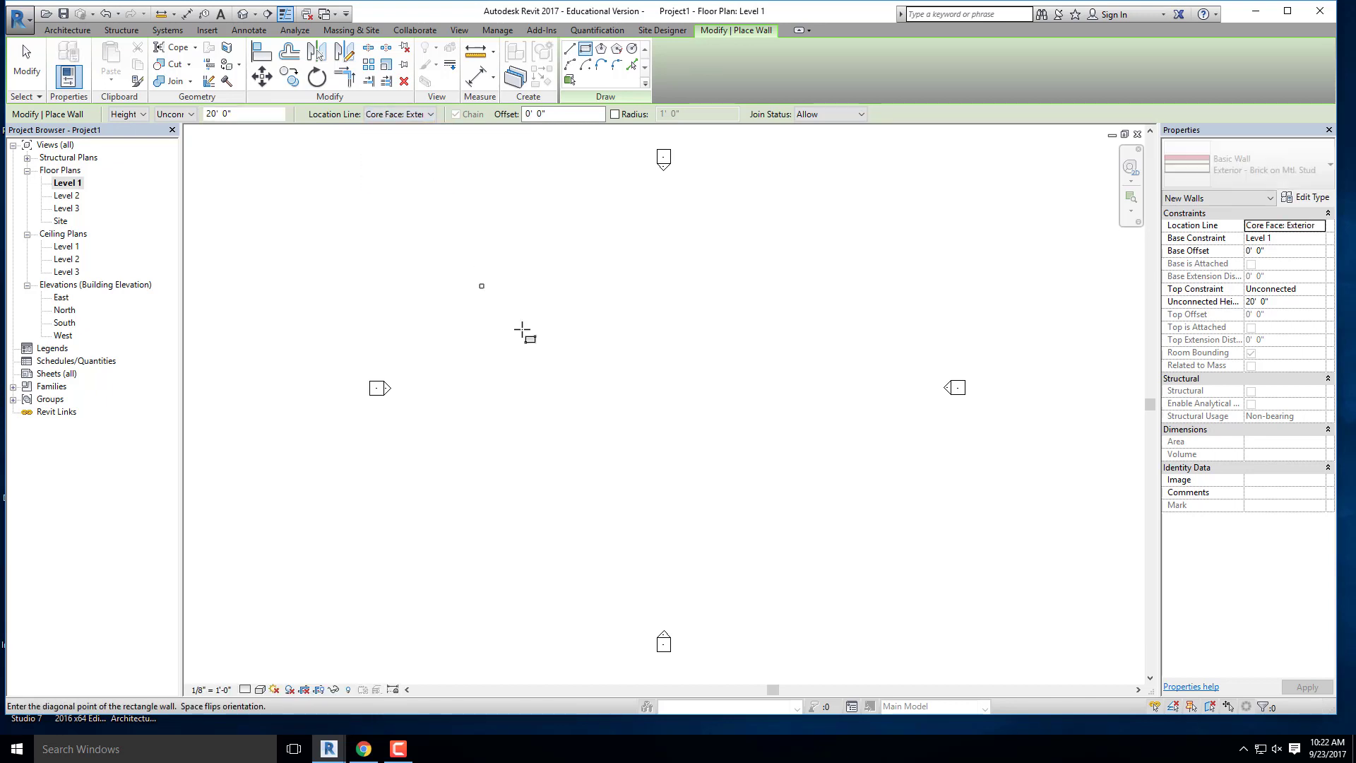
{"action": "scroll", "coordinate": [541, 349], "scroll_direction": "up", "scroll_amount": 3}
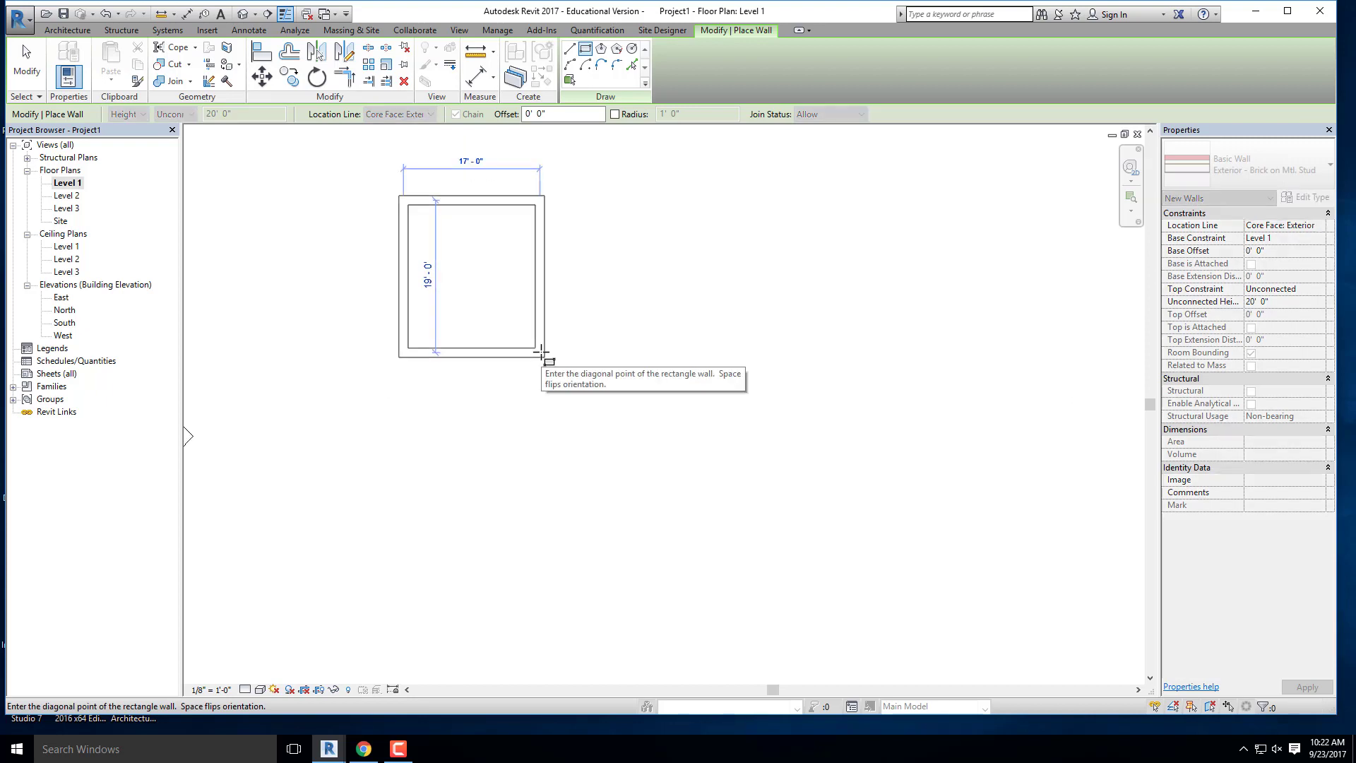
{"action": "scroll", "coordinate": [540, 351], "scroll_direction": "down", "scroll_amount": 3}
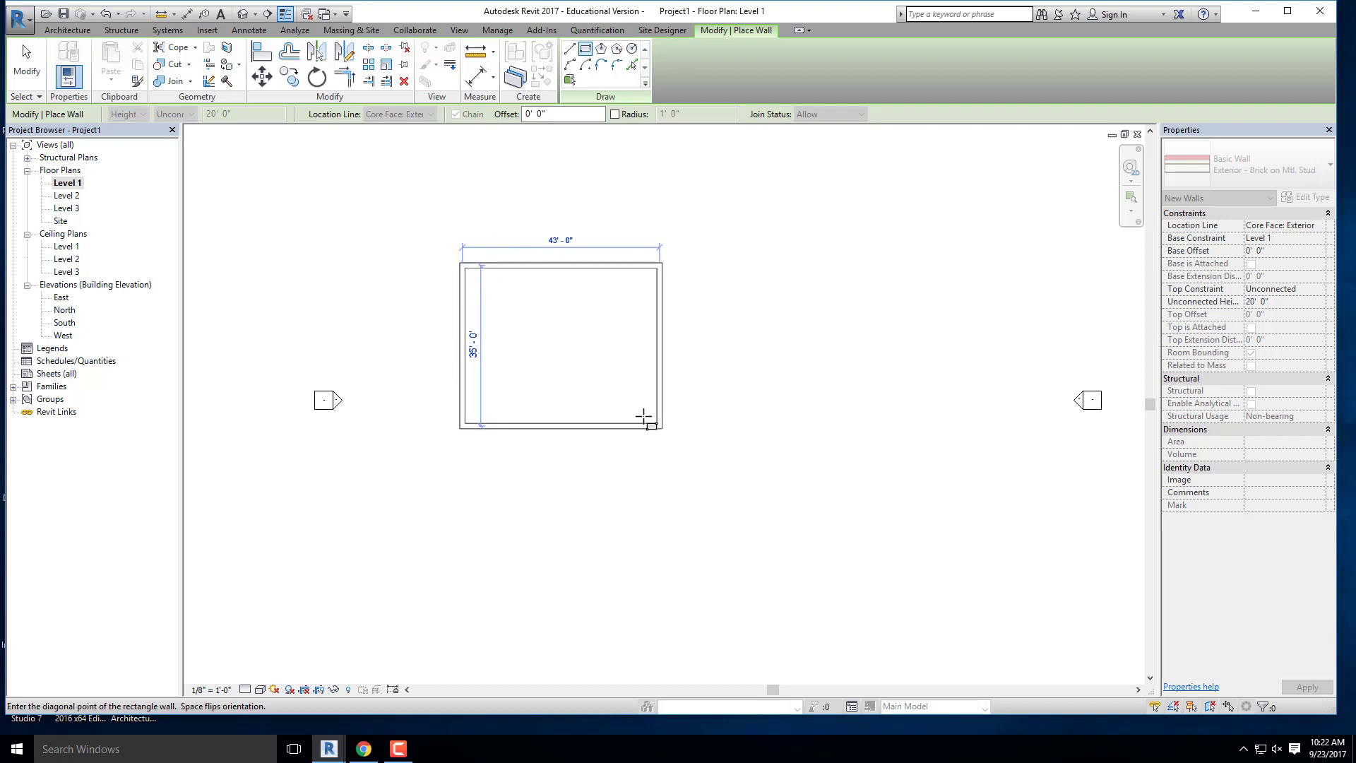
{"action": "key", "text": "Escape"}
Step: Set the wall location line to Finish Face: Exterior and draw a rectangle of walls 40' by 20'
{"action": "left_click", "coordinate": [429, 114]}
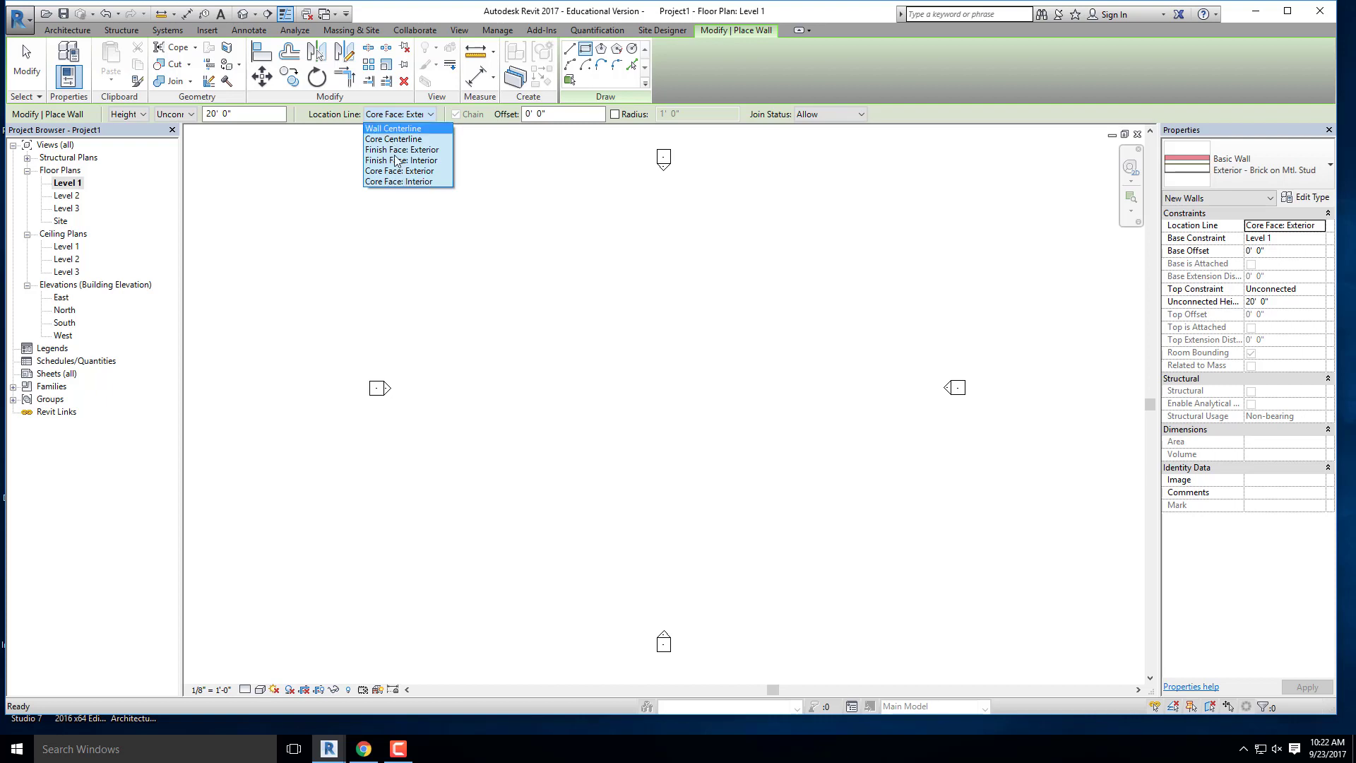
{"action": "left_click", "coordinate": [419, 150]}
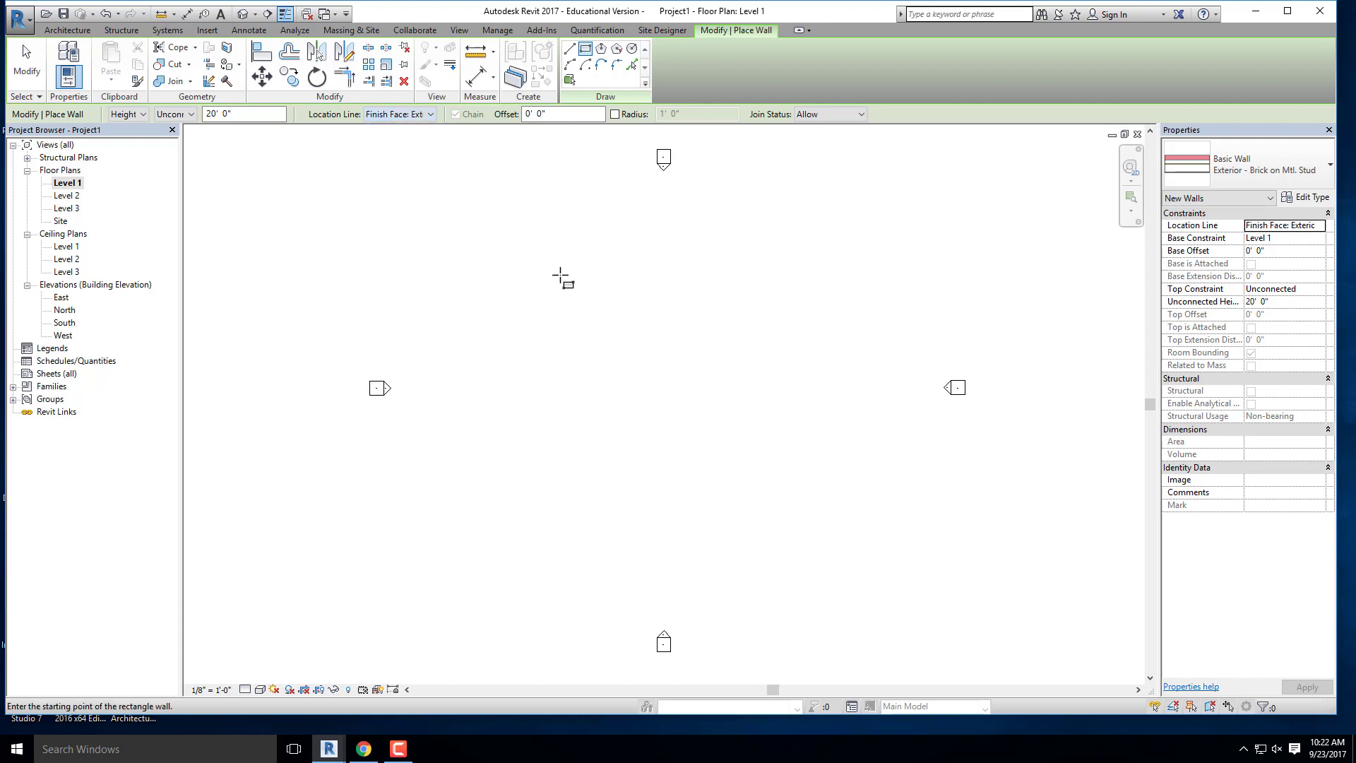
{"action": "left_click", "coordinate": [467, 279]}
{"action": "scroll", "coordinate": [658, 399], "scroll_direction": "up", "scroll_amount": 2}
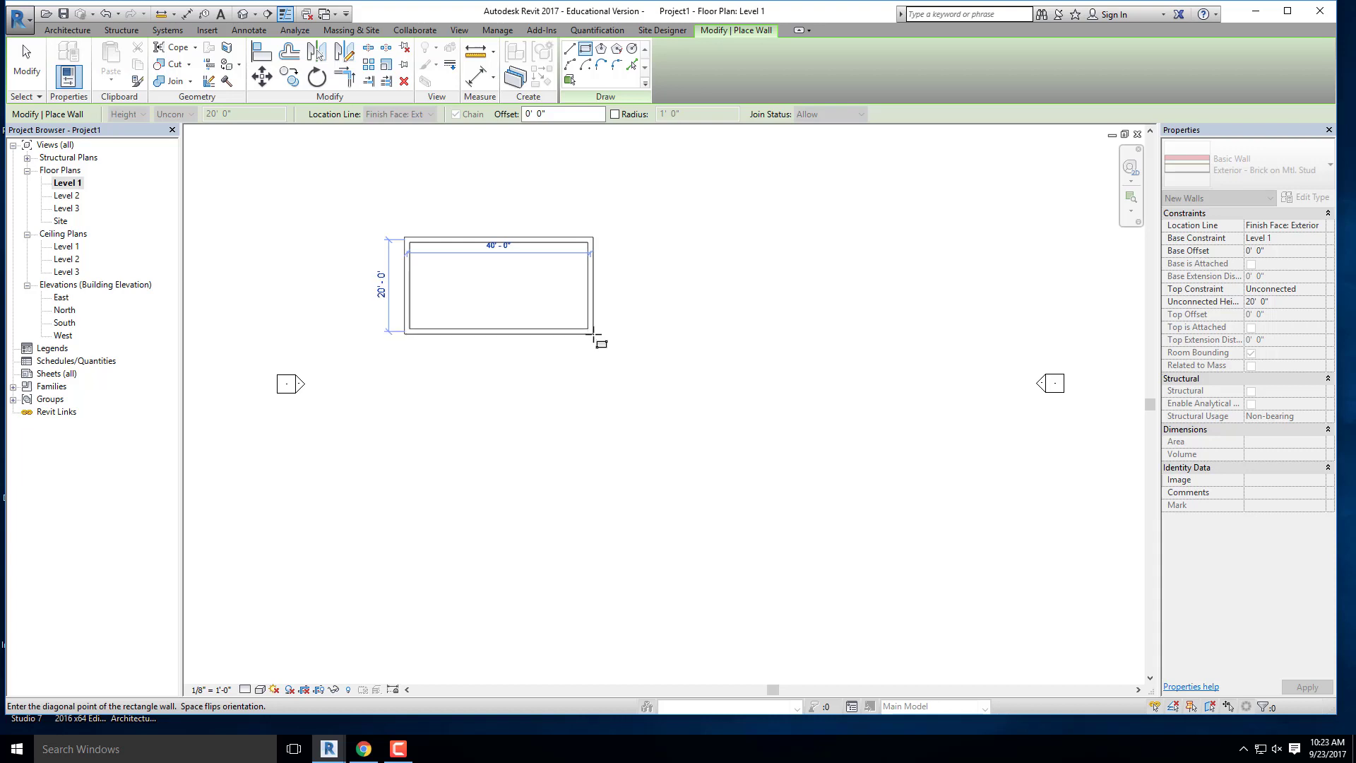
{"action": "left_click", "coordinate": [593, 333]}
{"action": "scroll", "coordinate": [558, 268], "scroll_direction": "up", "scroll_amount": 2}
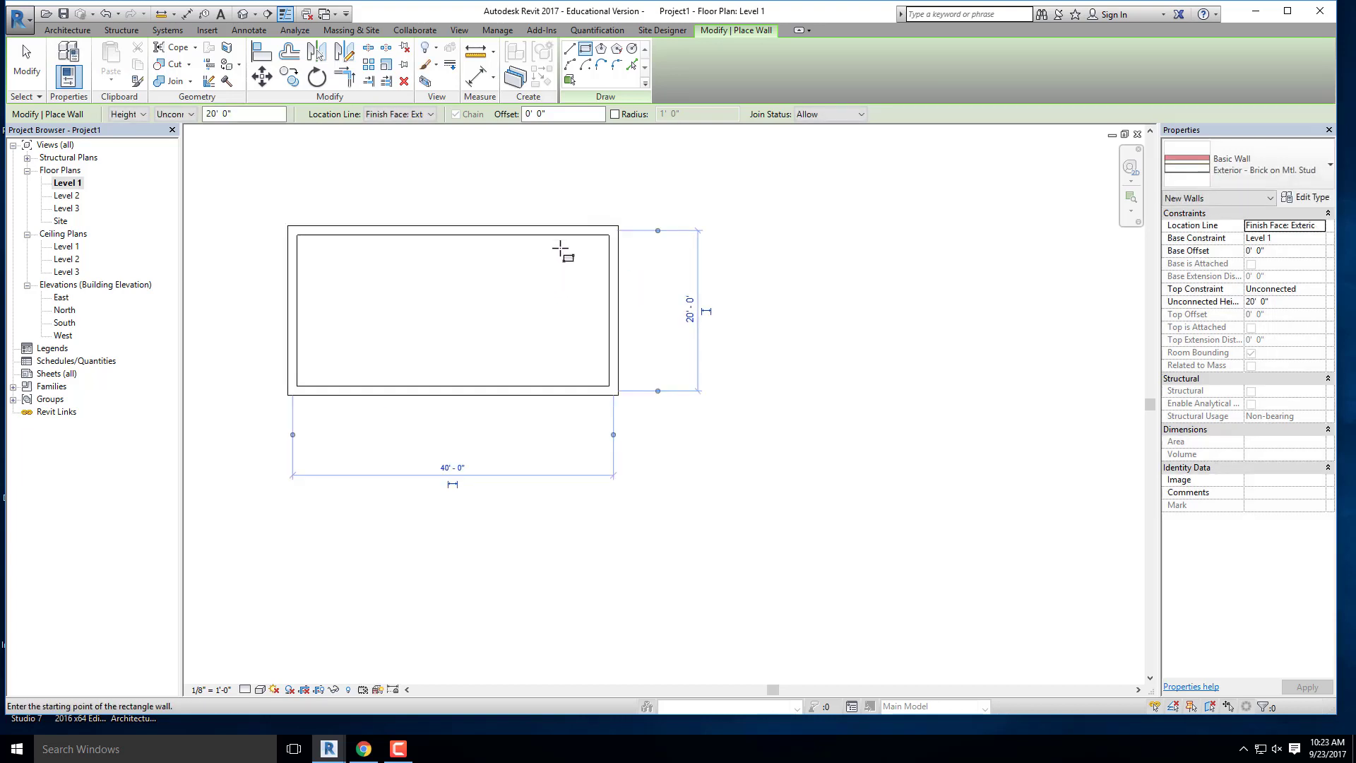
{"action": "key", "text": "Escape"}
{"action": "key", "text": "Escape"}
Step: Move the north wall's temporary dimension witness lines to the exterior wall faces and set the distance to 20'
{"action": "left_click", "coordinate": [569, 233]}
{"action": "scroll", "coordinate": [646, 240], "scroll_direction": "up", "scroll_amount": 2}
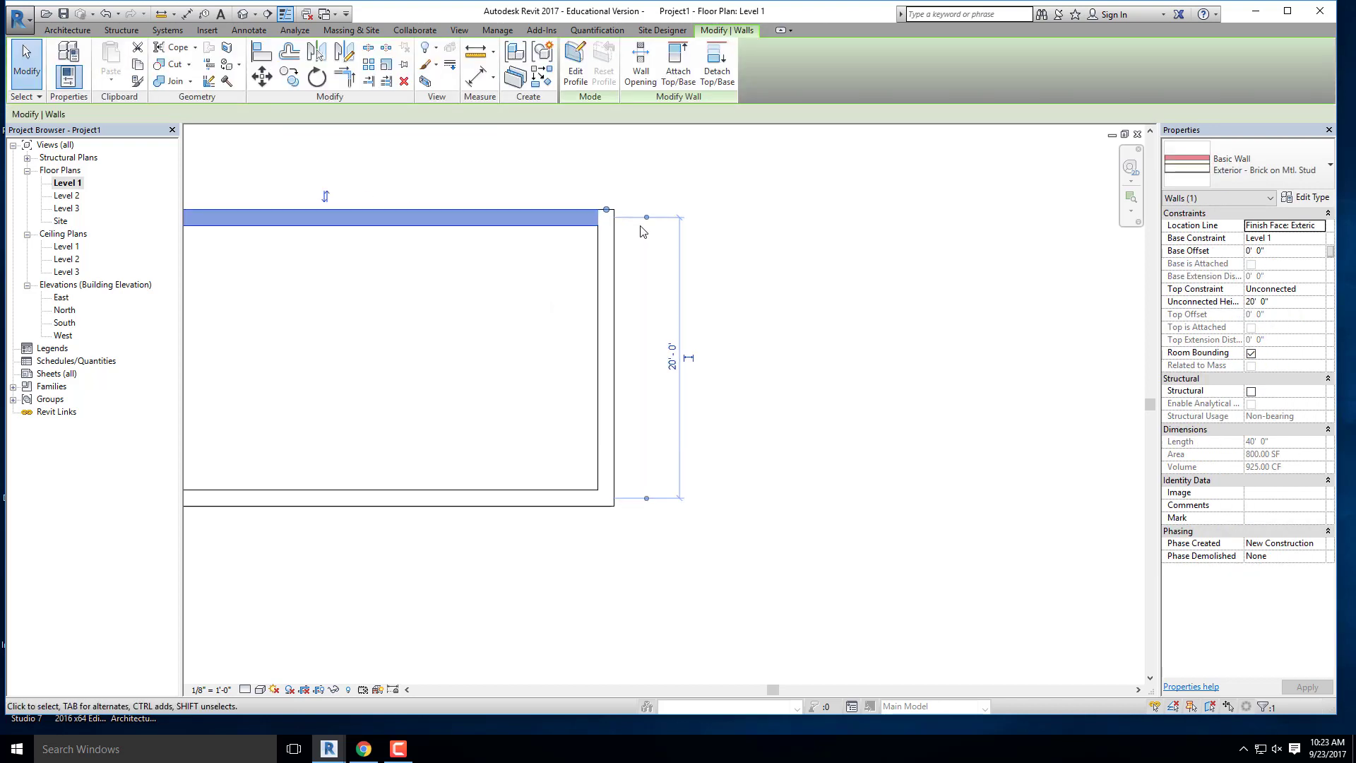
{"action": "left_click", "coordinate": [646, 218]}
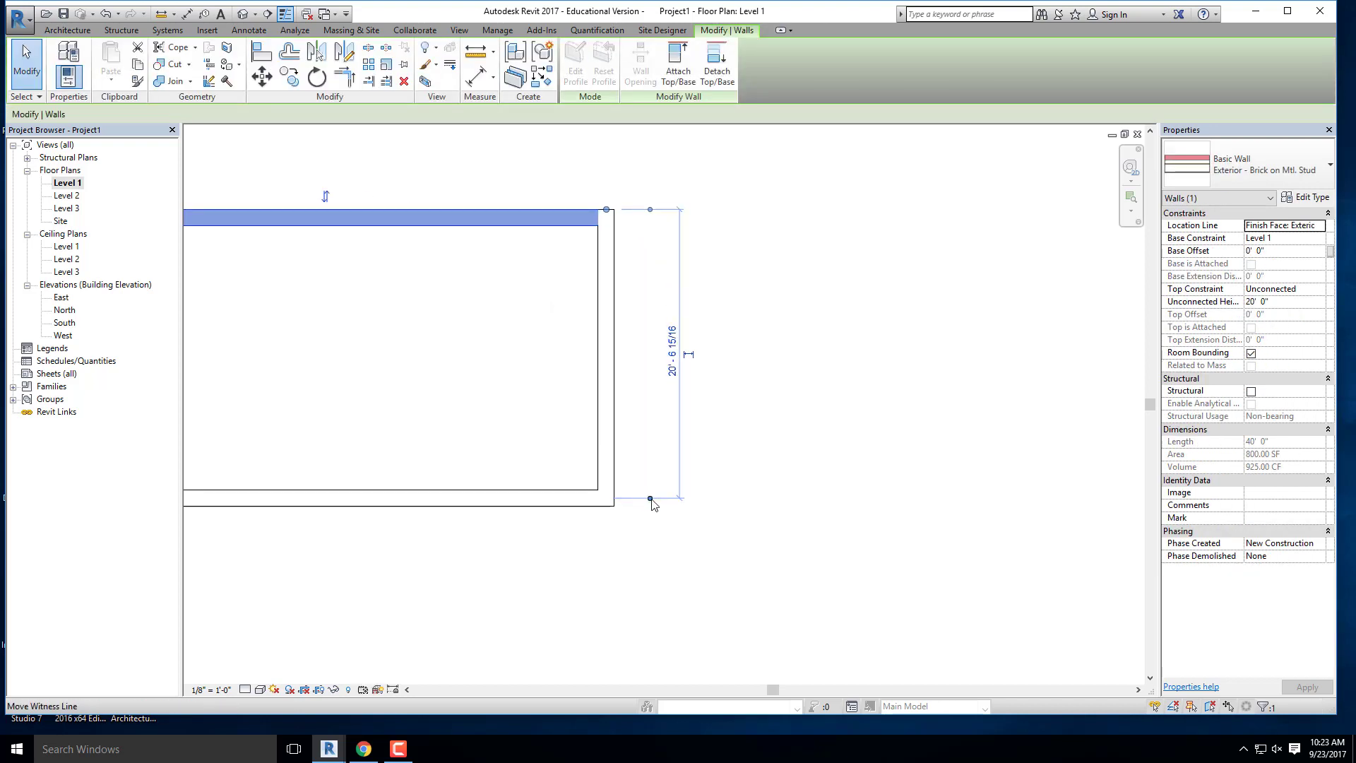
{"action": "left_click", "coordinate": [647, 498]}
{"action": "left_click", "coordinate": [651, 493]}
{"action": "left_click", "coordinate": [688, 359]}
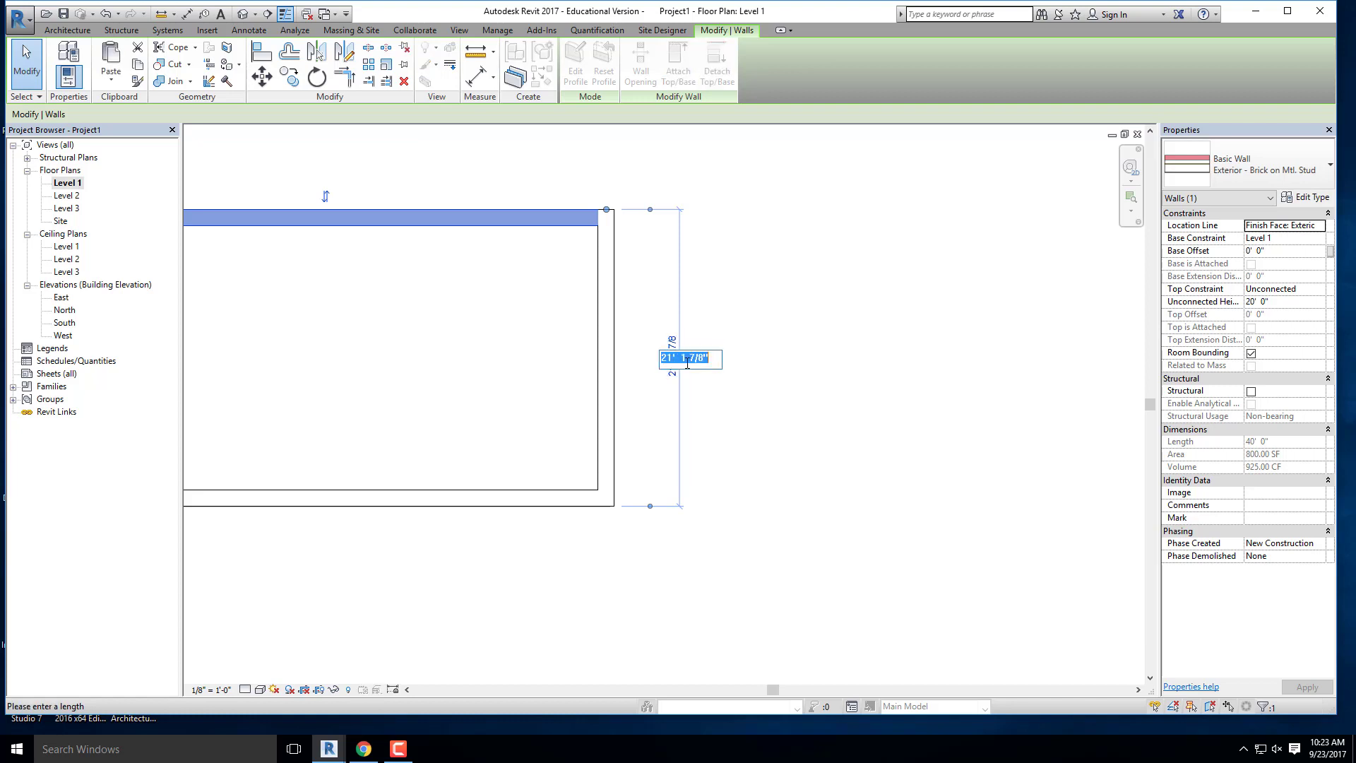
{"action": "type", "text": "20"}
{"action": "key", "text": "Return"}
{"action": "left_click", "coordinate": [833, 334]}
Step: Move the east wall's temporary dimension witness lines to the exterior wall faces and set the distance to 40'
{"action": "scroll", "coordinate": [799, 332], "scroll_direction": "down", "scroll_amount": 4}
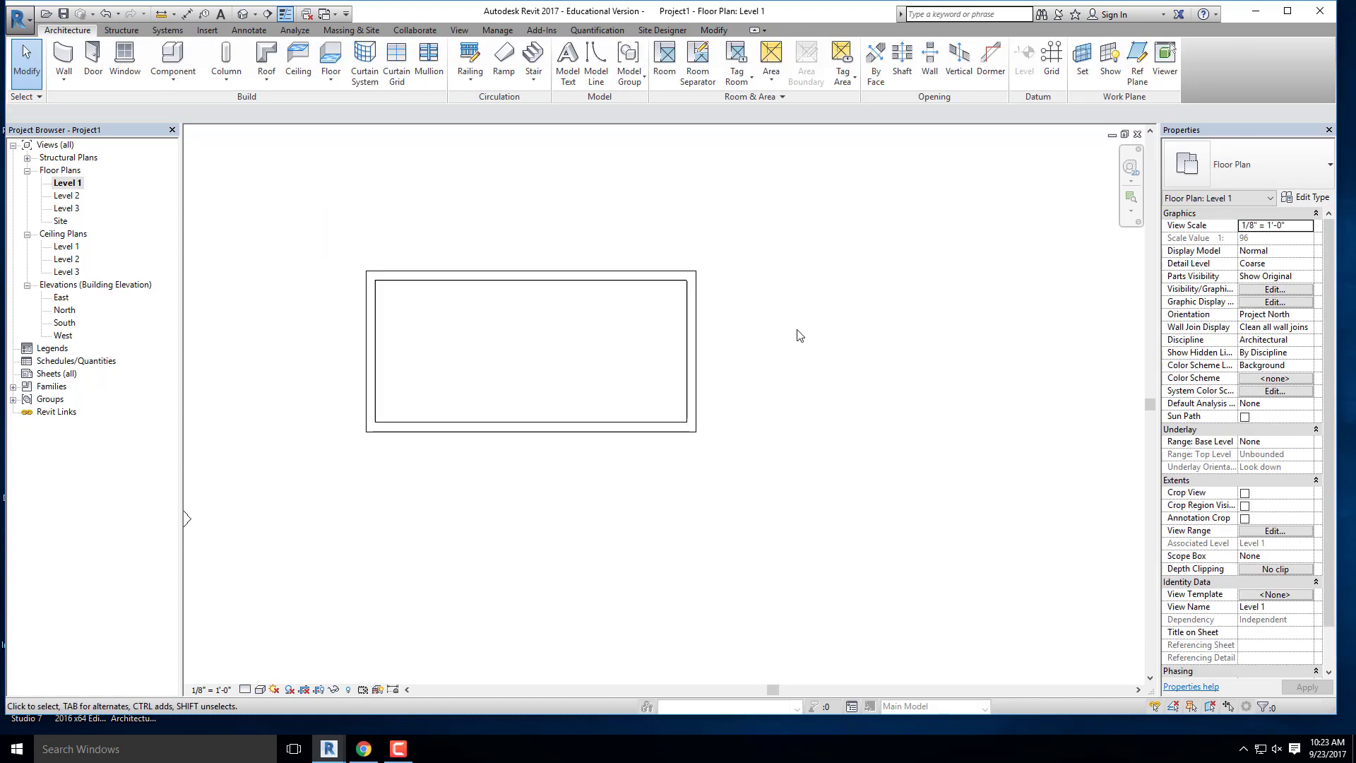
{"action": "left_click", "coordinate": [701, 346]}
{"action": "scroll", "coordinate": [750, 463], "scroll_direction": "up", "scroll_amount": 3}
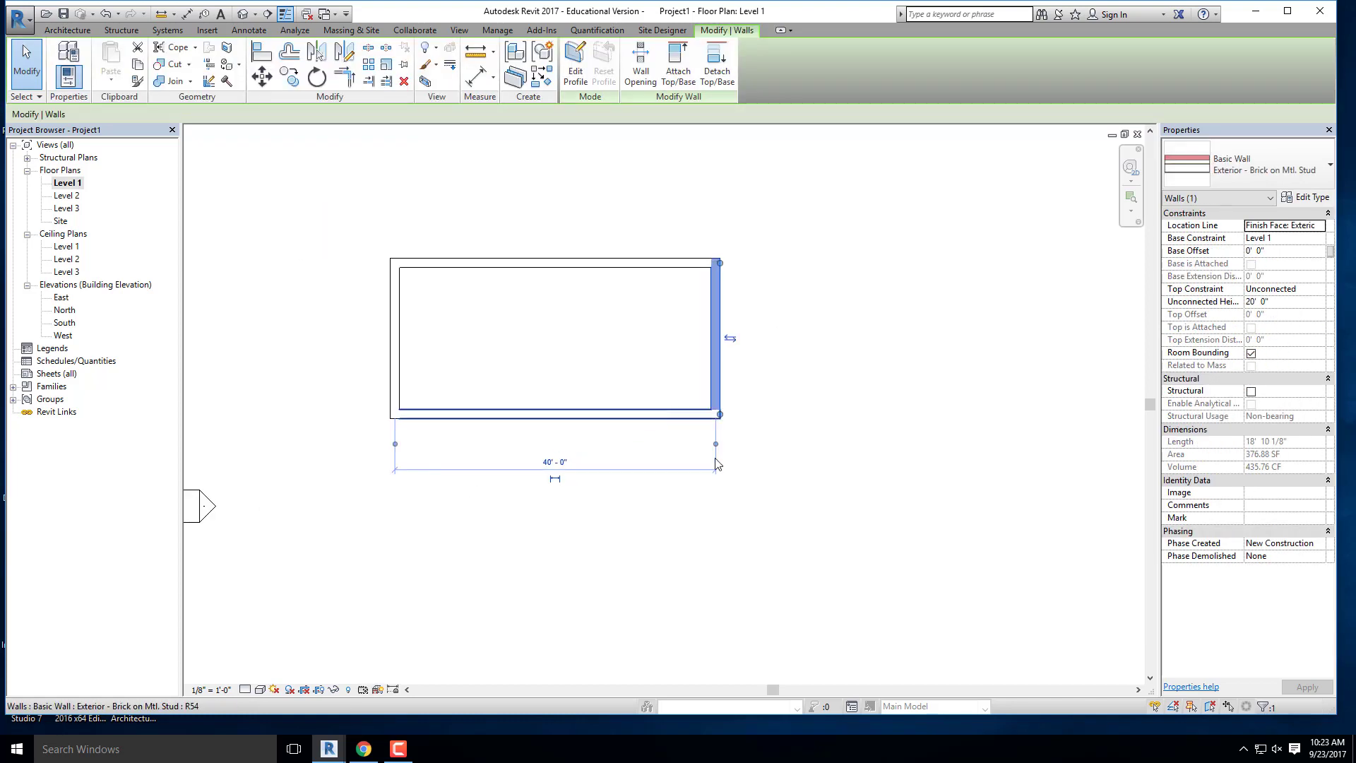
{"action": "left_click", "coordinate": [751, 461]}
{"action": "left_click", "coordinate": [746, 460]}
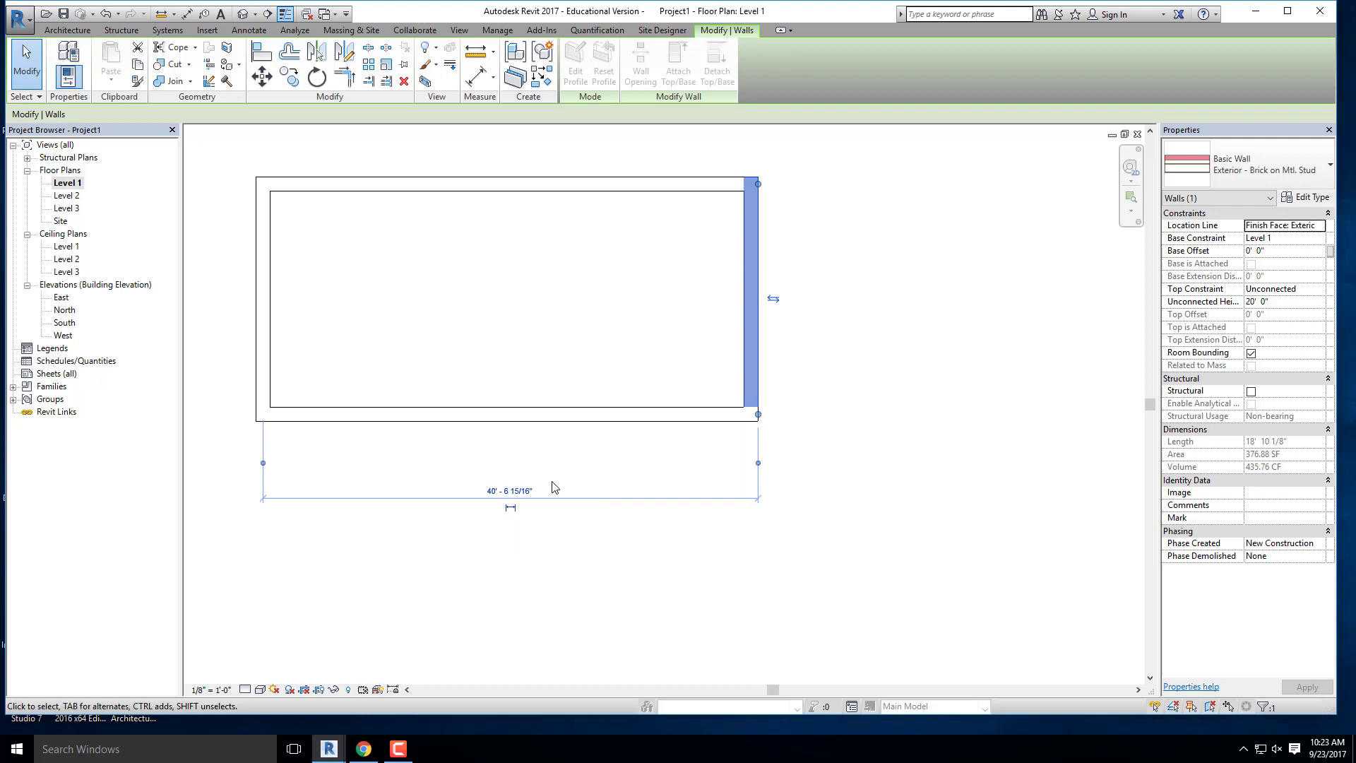
{"action": "left_click", "coordinate": [263, 463]}
{"action": "left_click", "coordinate": [269, 463]}
{"action": "left_click", "coordinate": [481, 491]}
{"action": "type", "text": "40"}
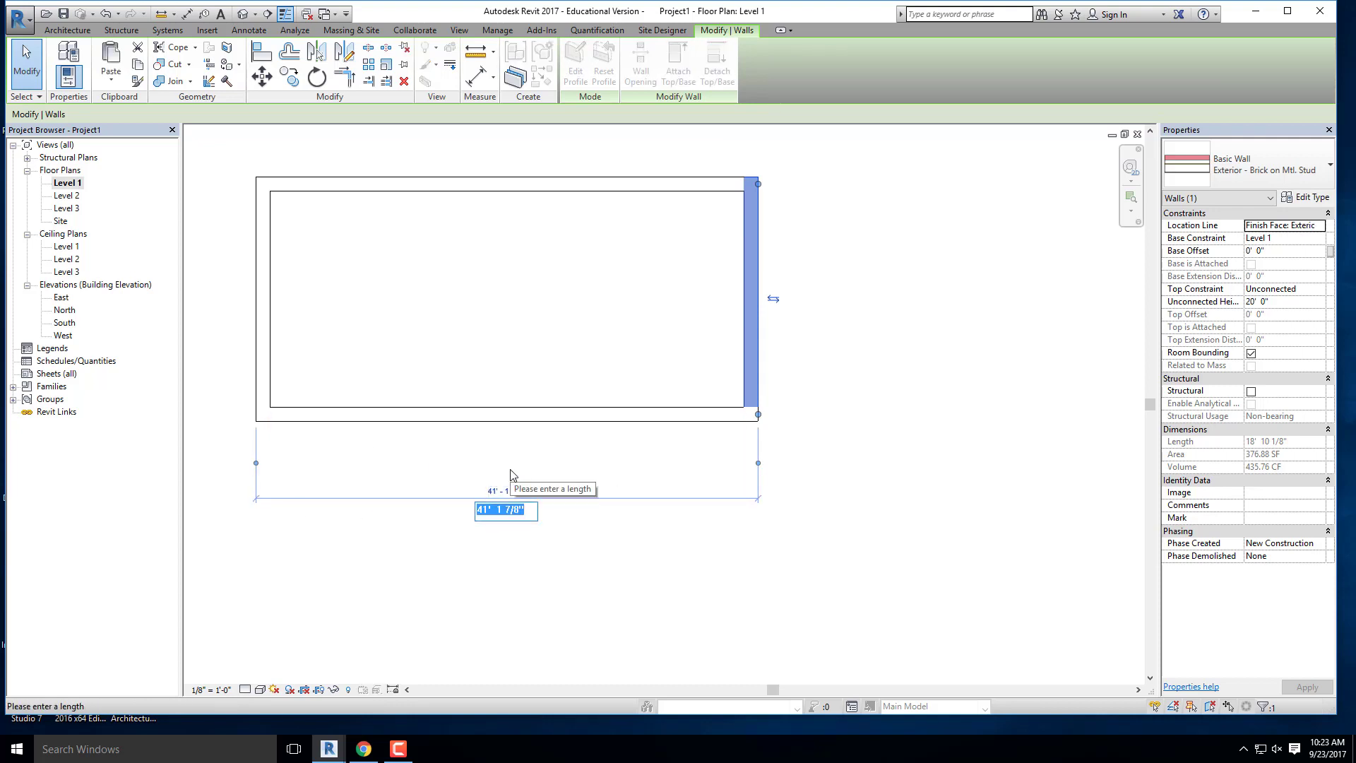
{"action": "key", "text": "Return"}
{"action": "left_click", "coordinate": [801, 617]}
{"action": "scroll", "coordinate": [666, 448], "scroll_direction": "down", "scroll_amount": 3}
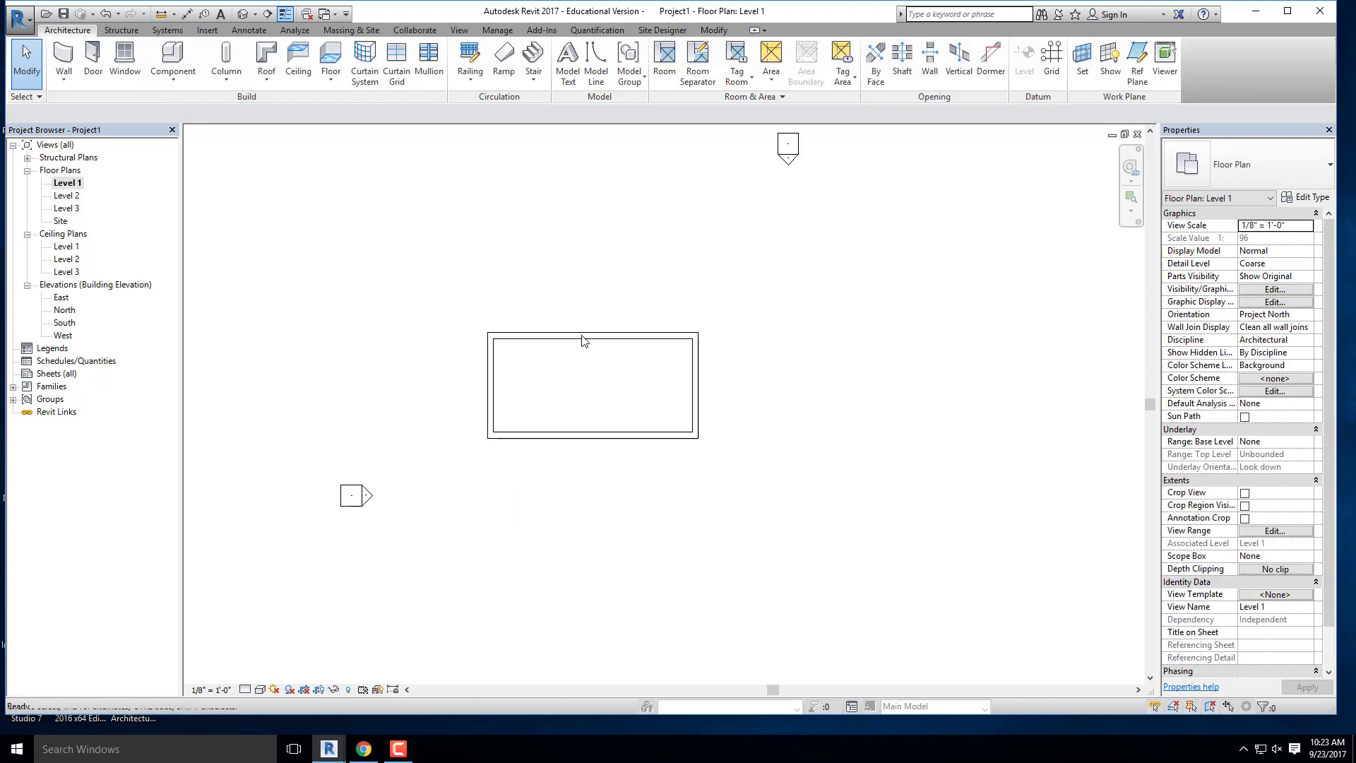
{"action": "scroll", "coordinate": [532, 302], "scroll_direction": "down", "scroll_amount": 3}
{"action": "left_click_drag", "start_coordinate": [629, 393], "coordinate": [496, 302]}
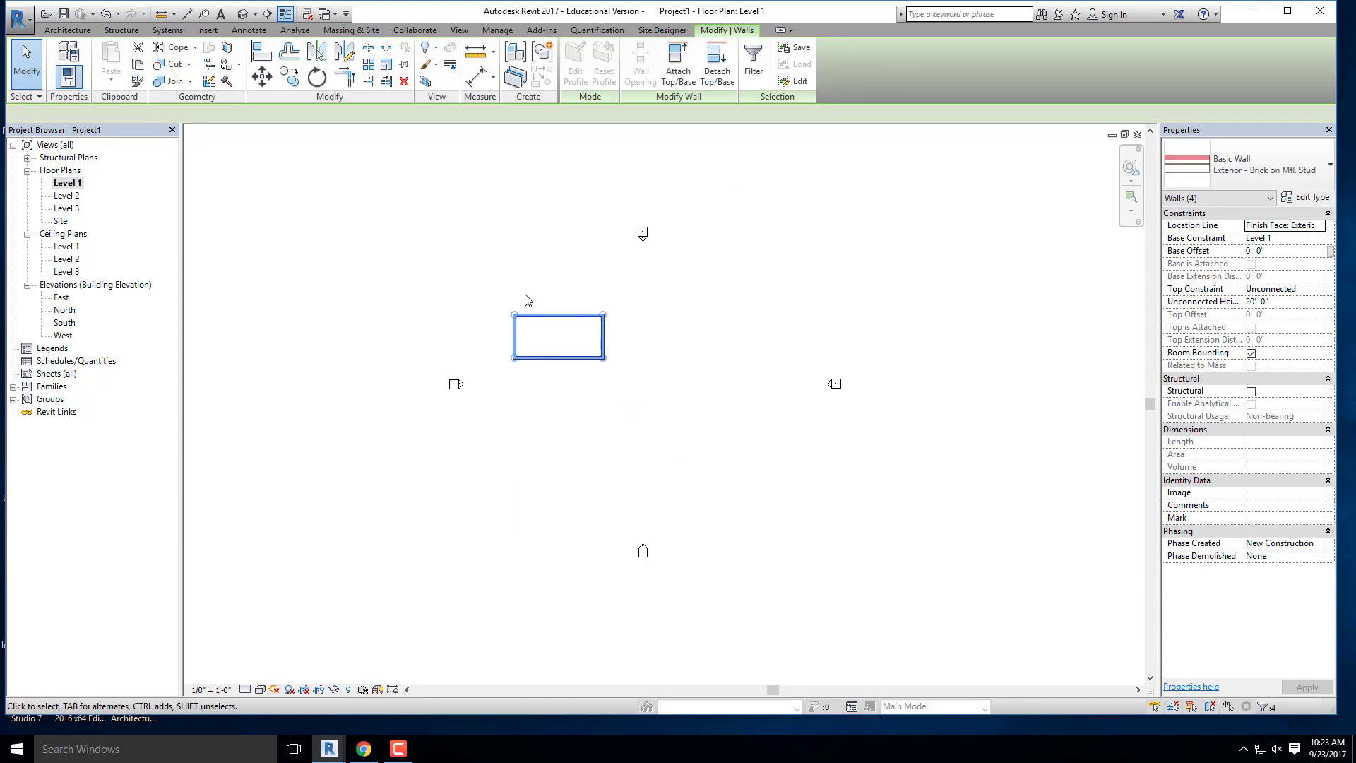
{"action": "key", "text": "m"}
{"action": "key", "text": "a"}
{"action": "key", "text": "Escape"}
Step: Move all four walls so the rectangle sits centred between the four elevation markers
{"action": "left_click_drag", "start_coordinate": [642, 389], "coordinate": [495, 295]}
{"action": "key", "text": "m"}
{"action": "key", "text": "v"}
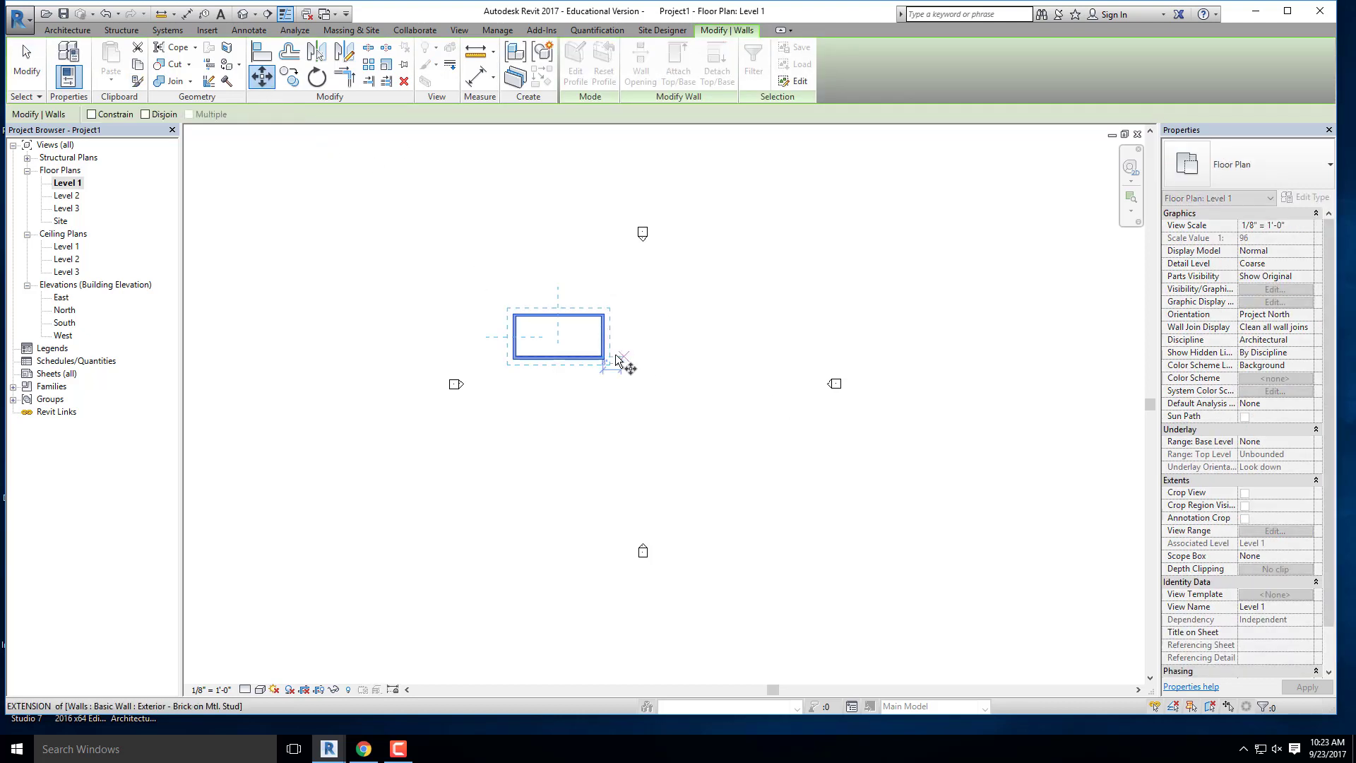
{"action": "left_click", "coordinate": [602, 358]}
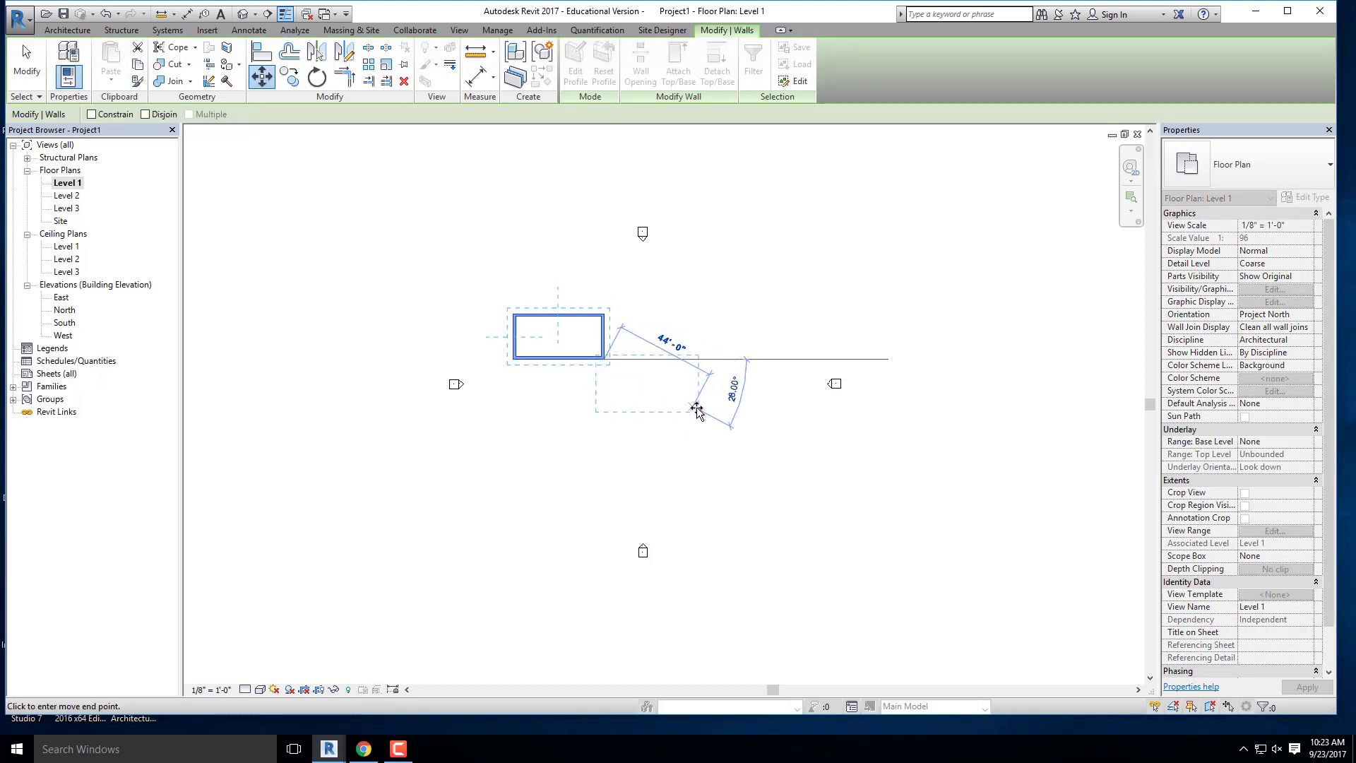
{"action": "left_click", "coordinate": [692, 405]}
{"action": "left_click", "coordinate": [573, 297]}
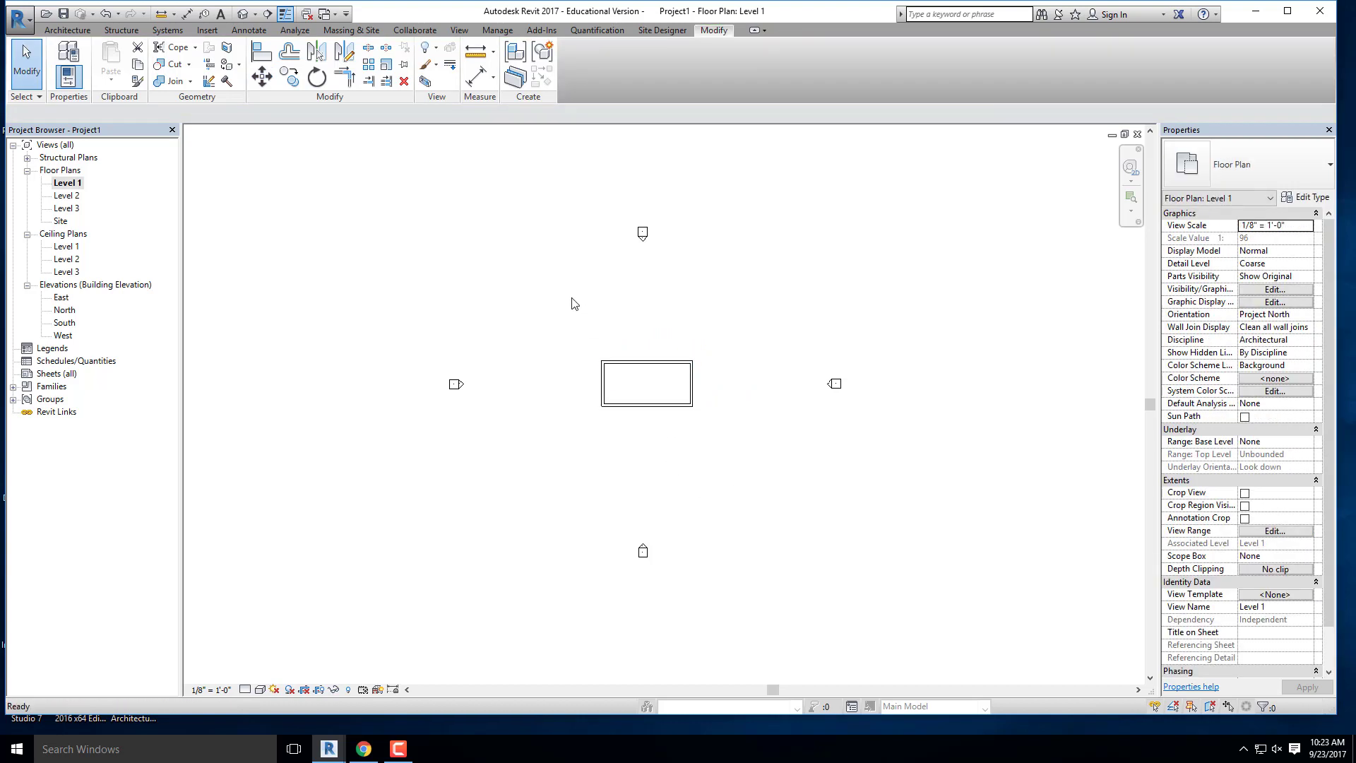
{"action": "scroll", "coordinate": [576, 270], "scroll_direction": "up", "scroll_amount": 3}
{"action": "scroll", "coordinate": [568, 334], "scroll_direction": "down", "scroll_amount": 5}
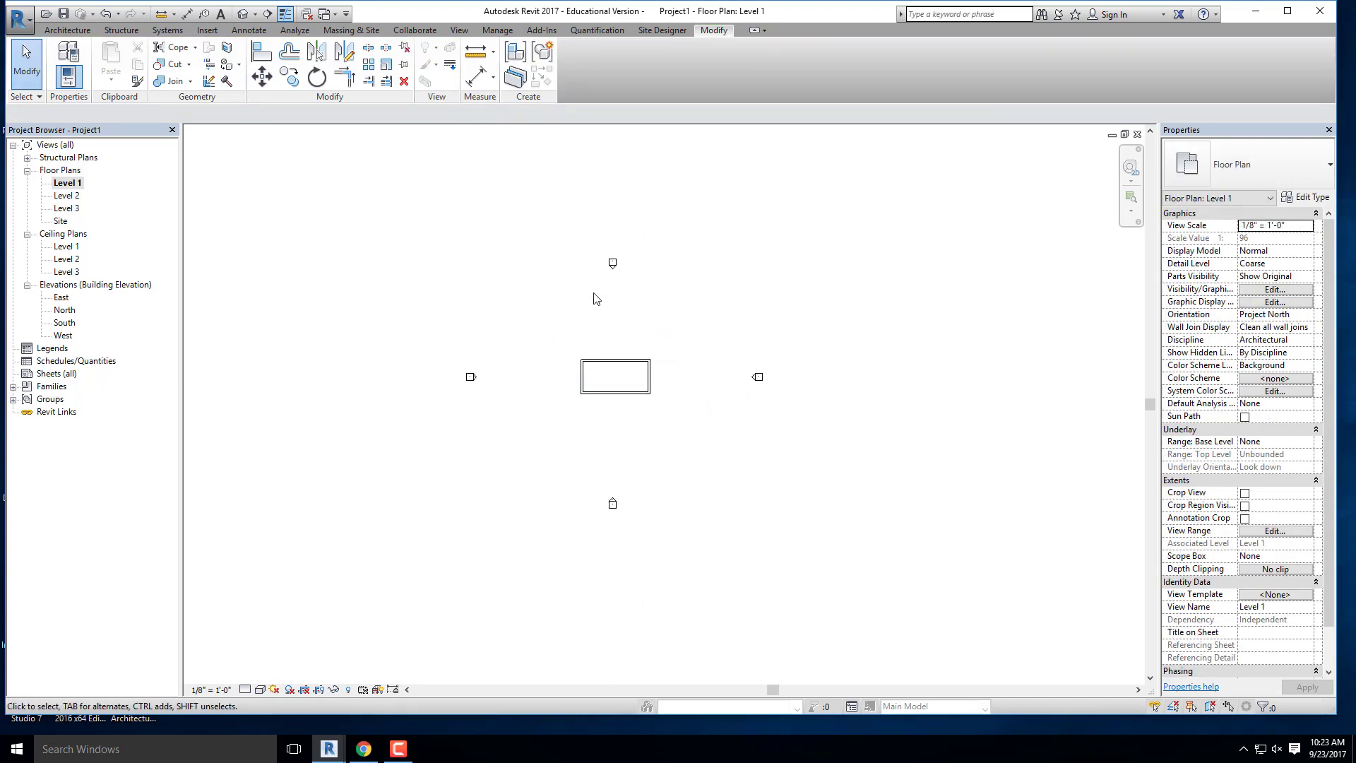
{"action": "scroll", "coordinate": [565, 386], "scroll_direction": "up", "scroll_amount": 2}
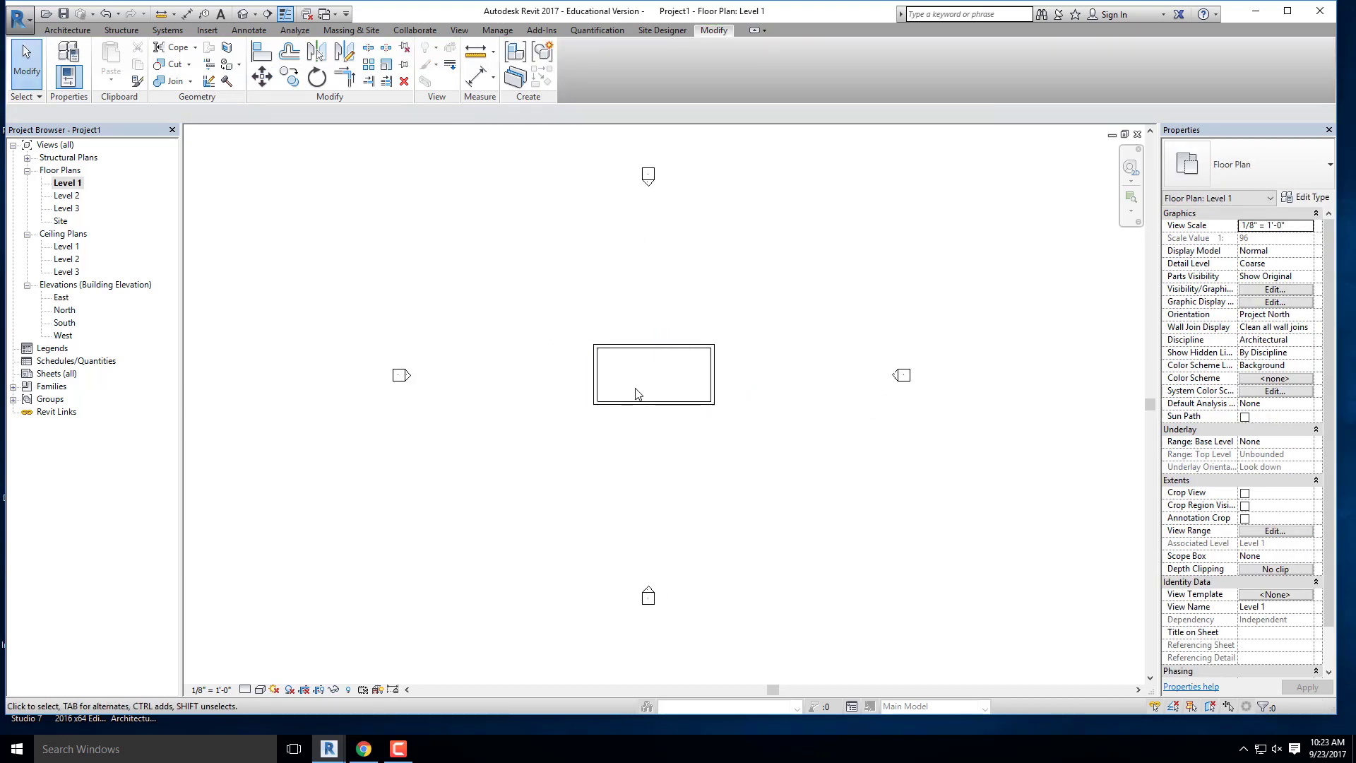
{"action": "scroll", "coordinate": [627, 357], "scroll_direction": "down", "scroll_amount": 1}
Step: In the default 3D view, set the top constraint of all four walls to Up to level: Level 3
{"action": "left_click", "coordinate": [243, 14]}
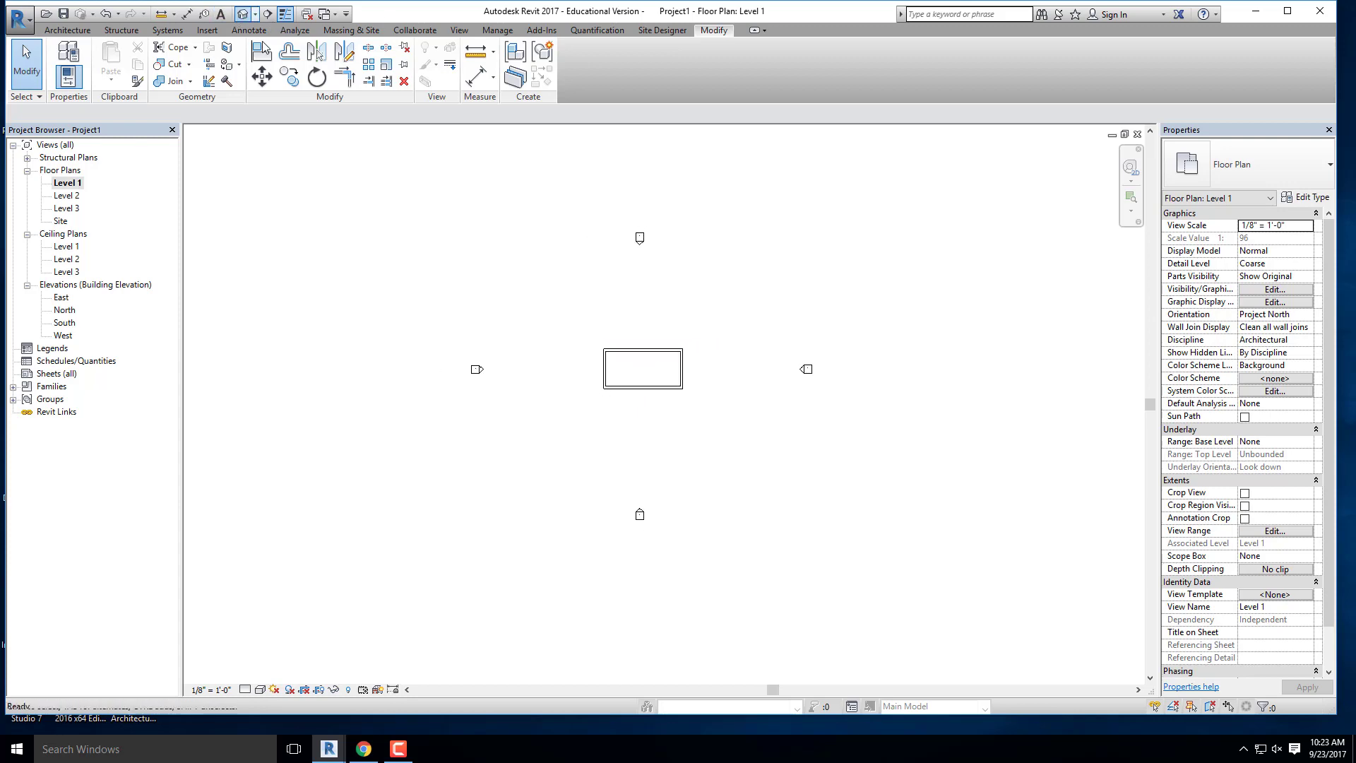
{"action": "middle_click_drag", "start_coordinate": [627, 517], "coordinate": [573, 431], "text": "shift"}
{"action": "scroll", "coordinate": [570, 431], "scroll_direction": "down", "scroll_amount": 5}
{"action": "left_click_drag", "start_coordinate": [784, 539], "coordinate": [519, 332]}
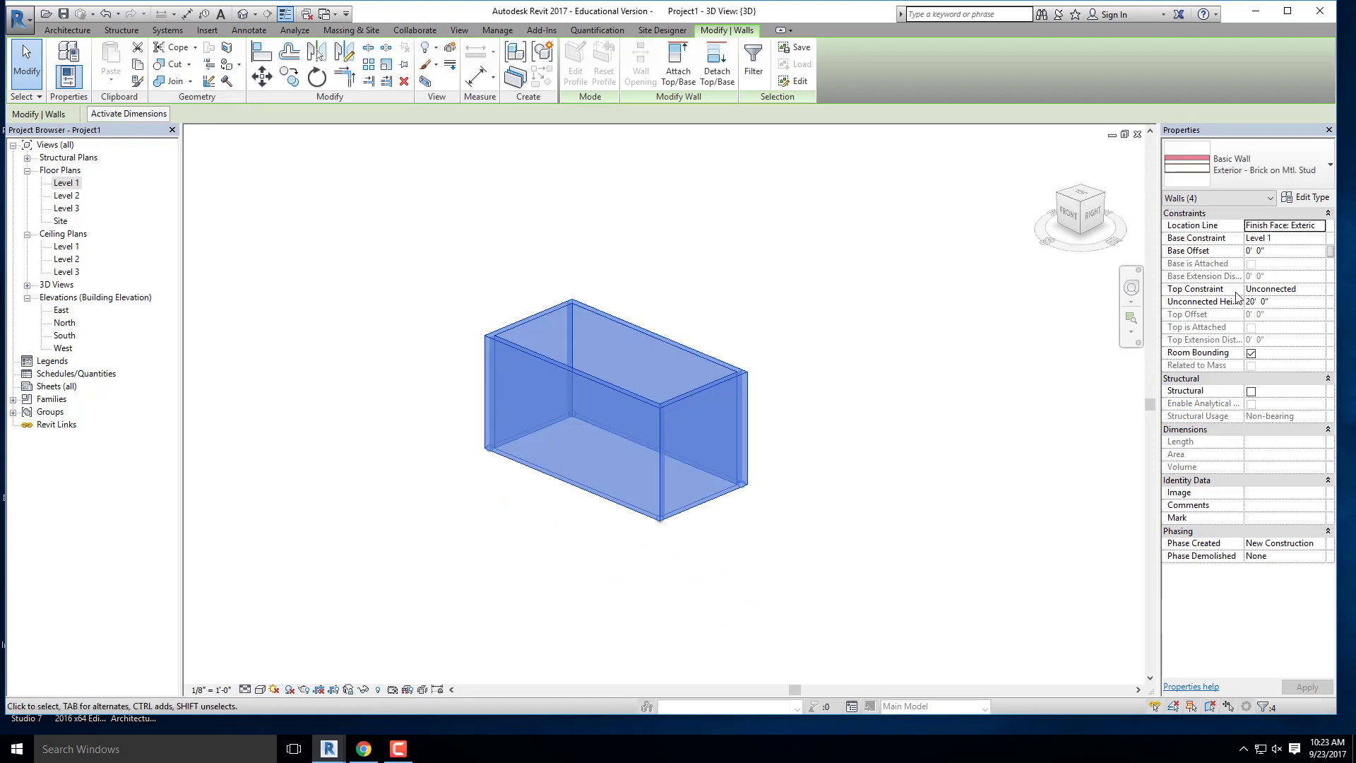
{"action": "left_click", "coordinate": [1320, 290]}
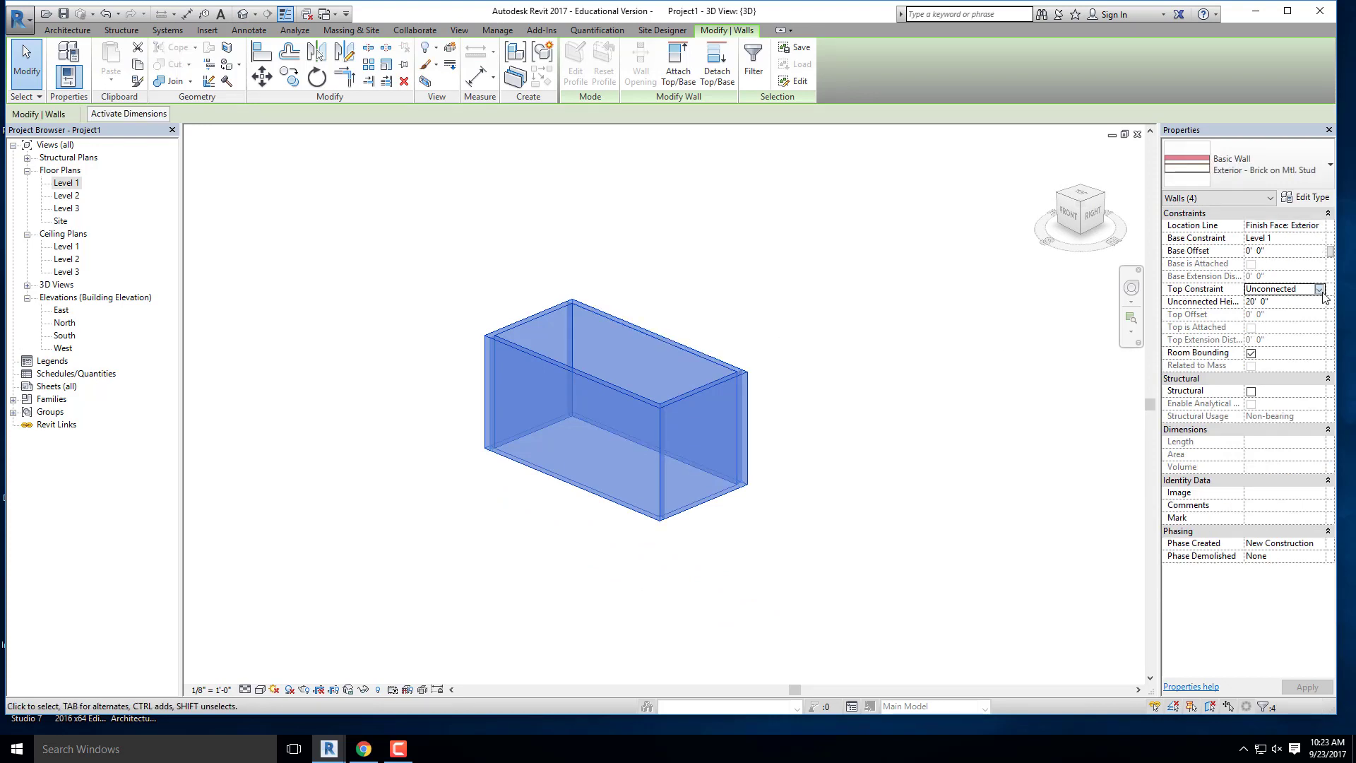
{"action": "left_click", "coordinate": [1319, 289]}
{"action": "left_click", "coordinate": [1287, 334]}
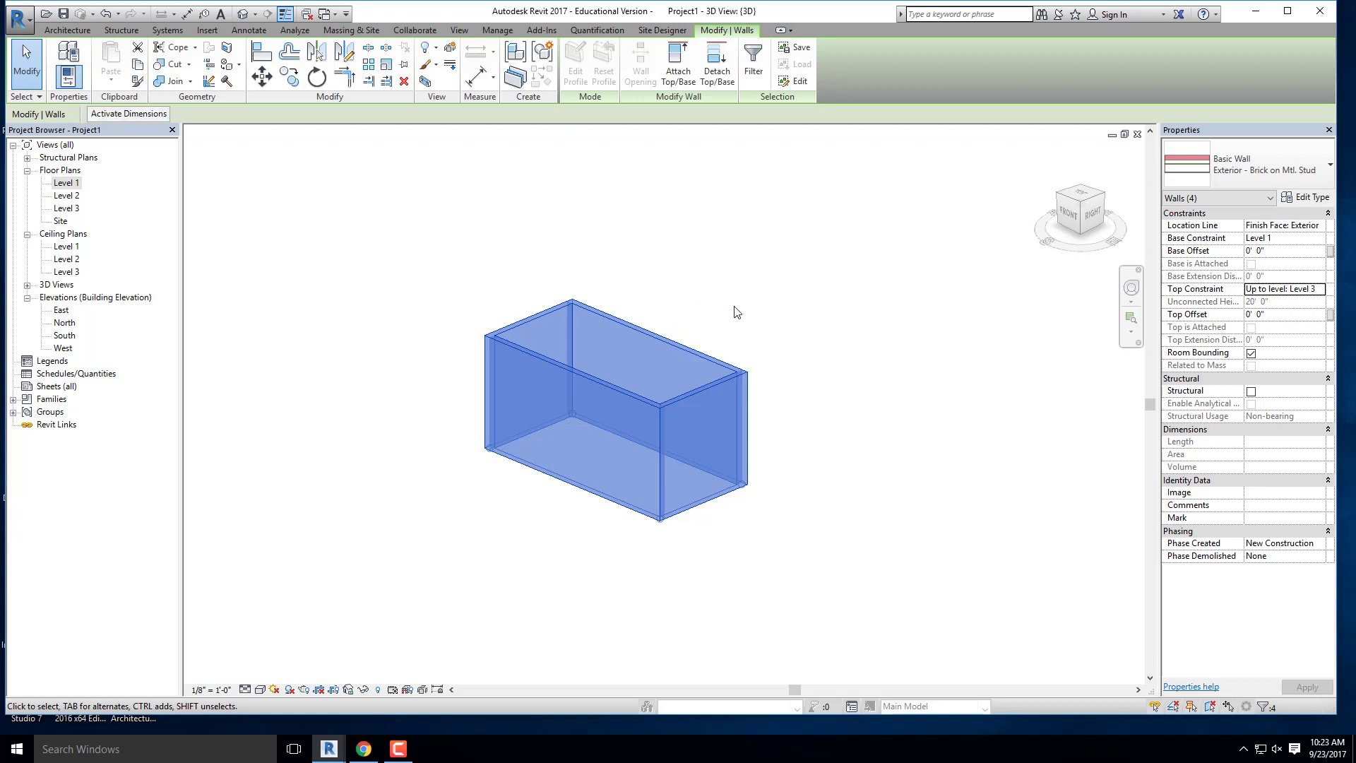
{"action": "left_click", "coordinate": [708, 343]}
{"action": "middle_click_drag", "start_coordinate": [708, 343], "coordinate": [751, 317], "text": "shift"}
{"action": "scroll", "coordinate": [751, 318], "scroll_direction": "down", "scroll_amount": 3}
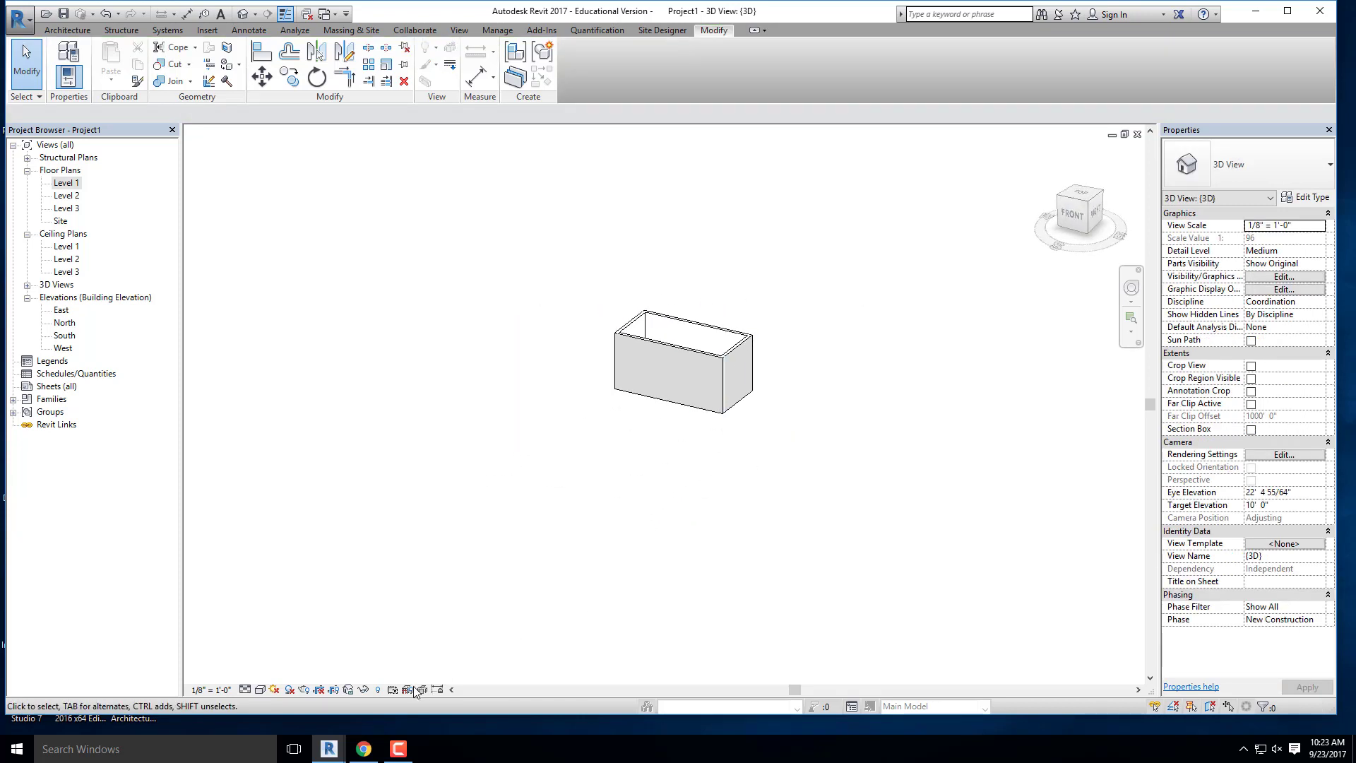
Step: Check the sloped south elevation profile in Diagram 2 of the exercise PDF in Chrome
{"action": "left_click", "coordinate": [363, 749]}
{"action": "scroll", "coordinate": [546, 397], "scroll_direction": "down", "scroll_amount": 8}
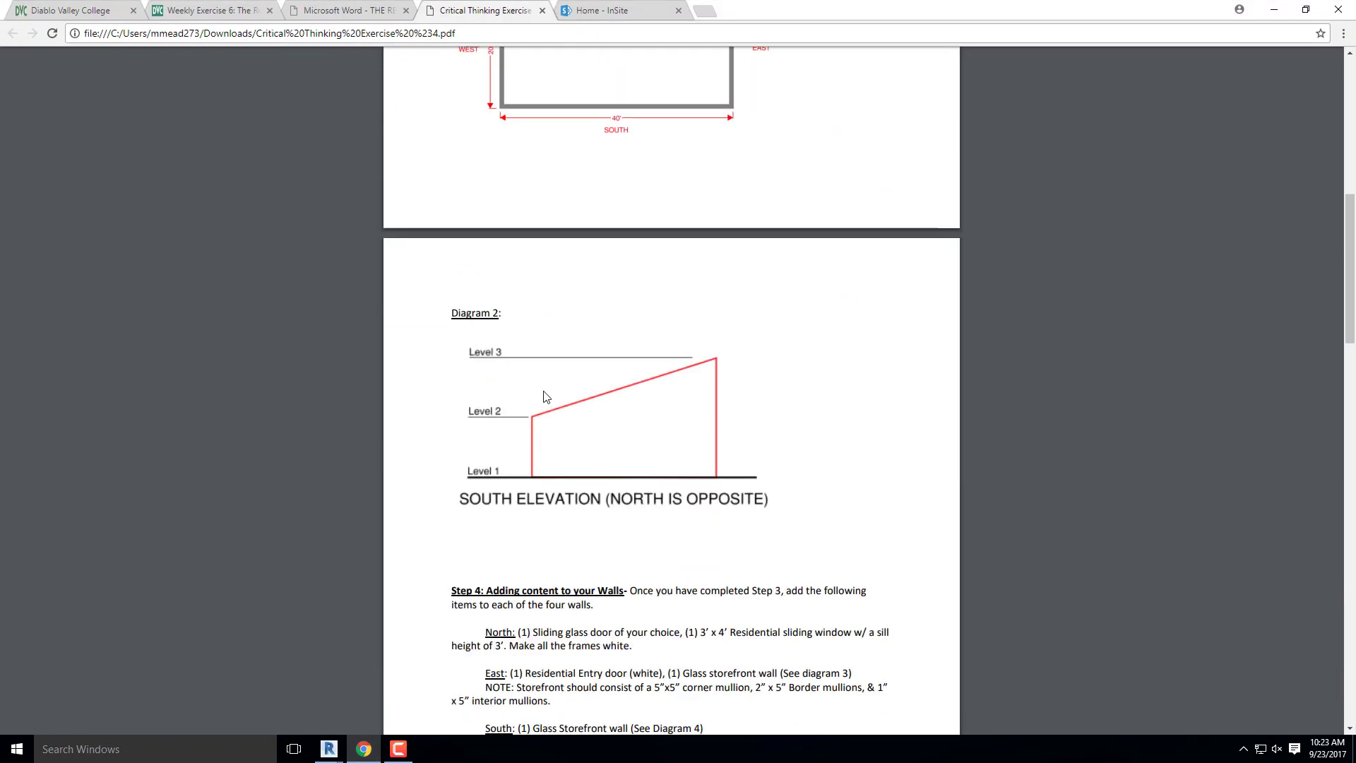
{"action": "scroll", "coordinate": [546, 397], "scroll_direction": "down", "scroll_amount": 2}
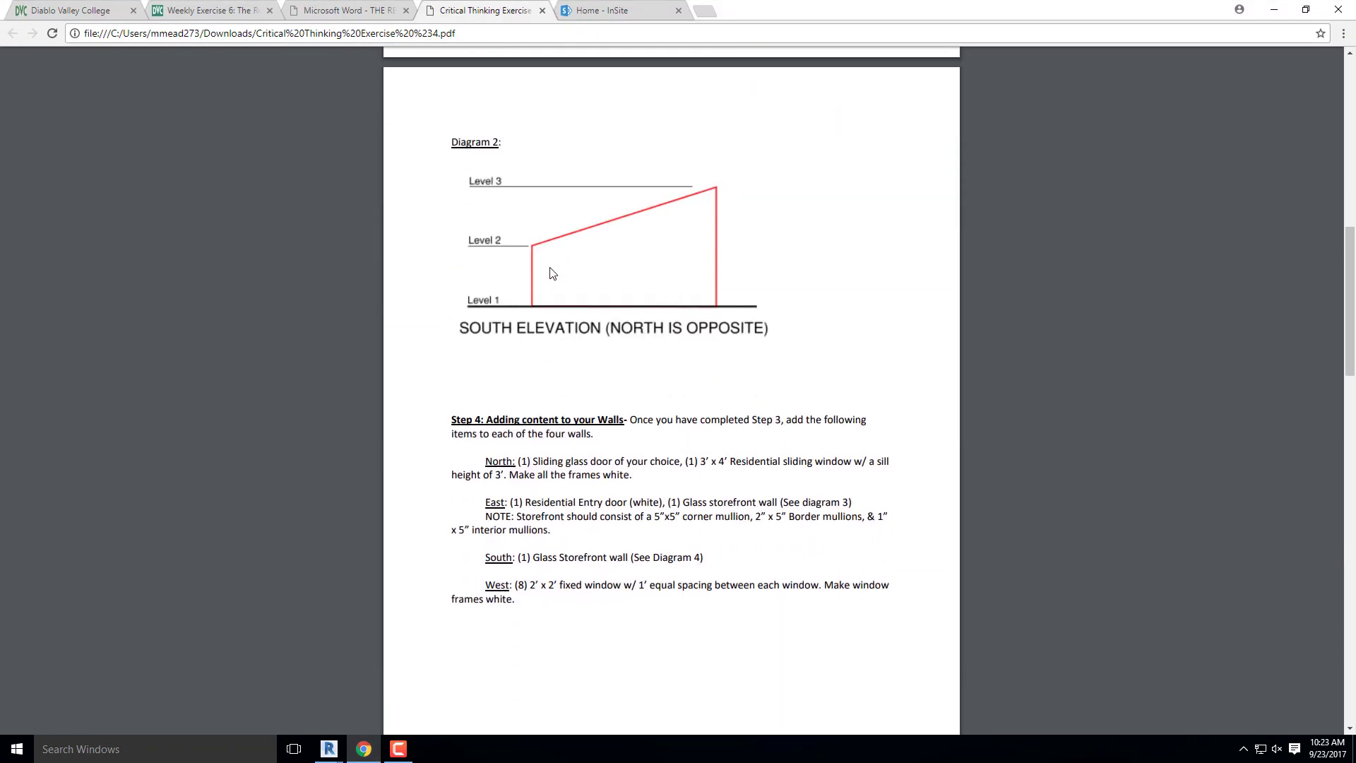
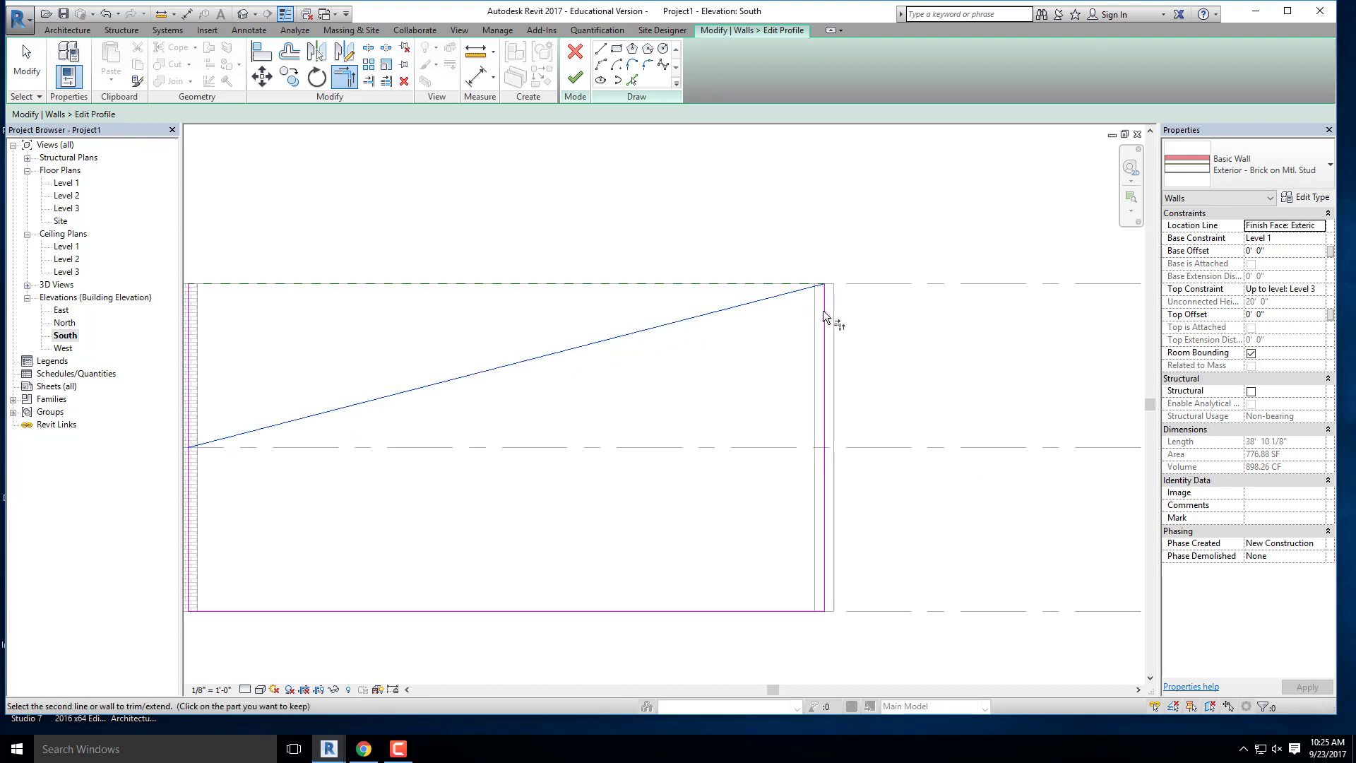
Step: Trim the sloped profile line and the south wall's east edge to a corner at Level 3
{"action": "left_click", "coordinate": [824, 306]}
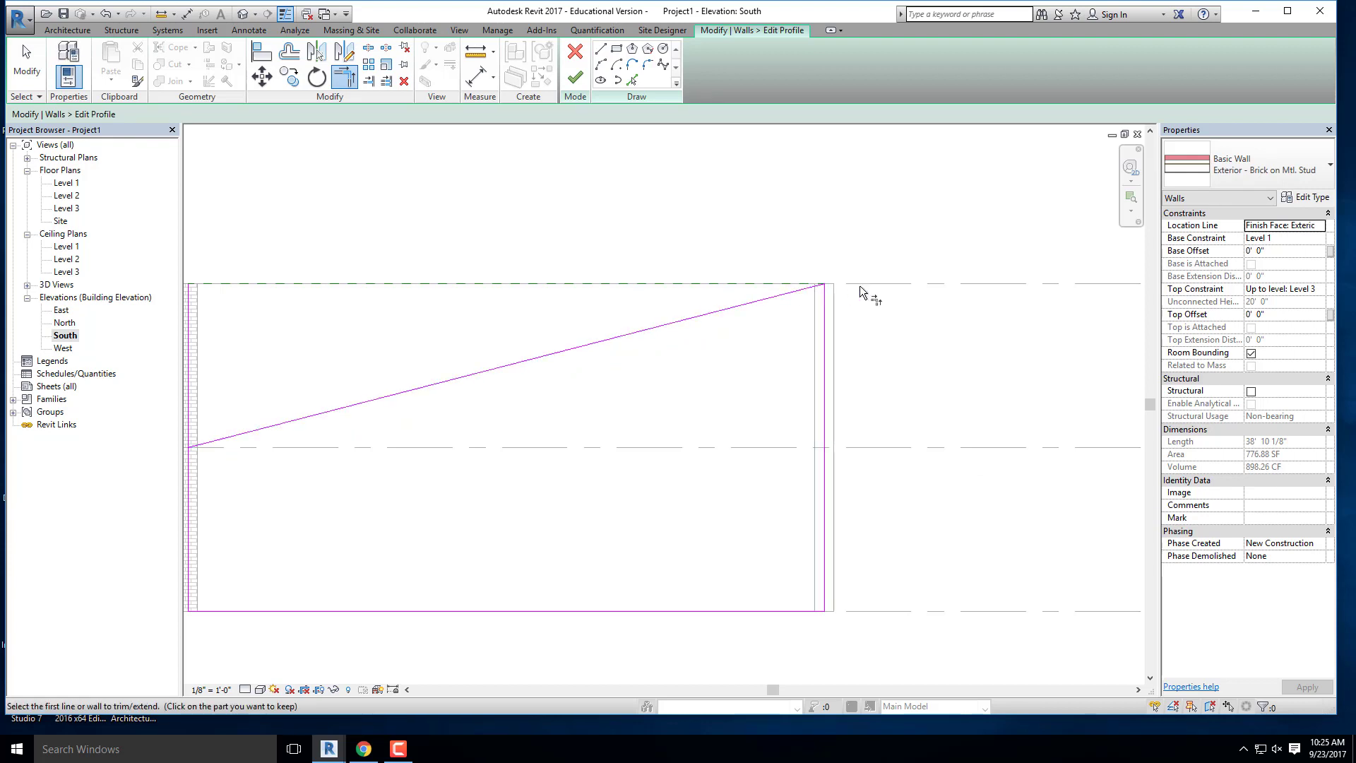
{"action": "scroll", "coordinate": [914, 249], "scroll_direction": "down", "scroll_amount": 4}
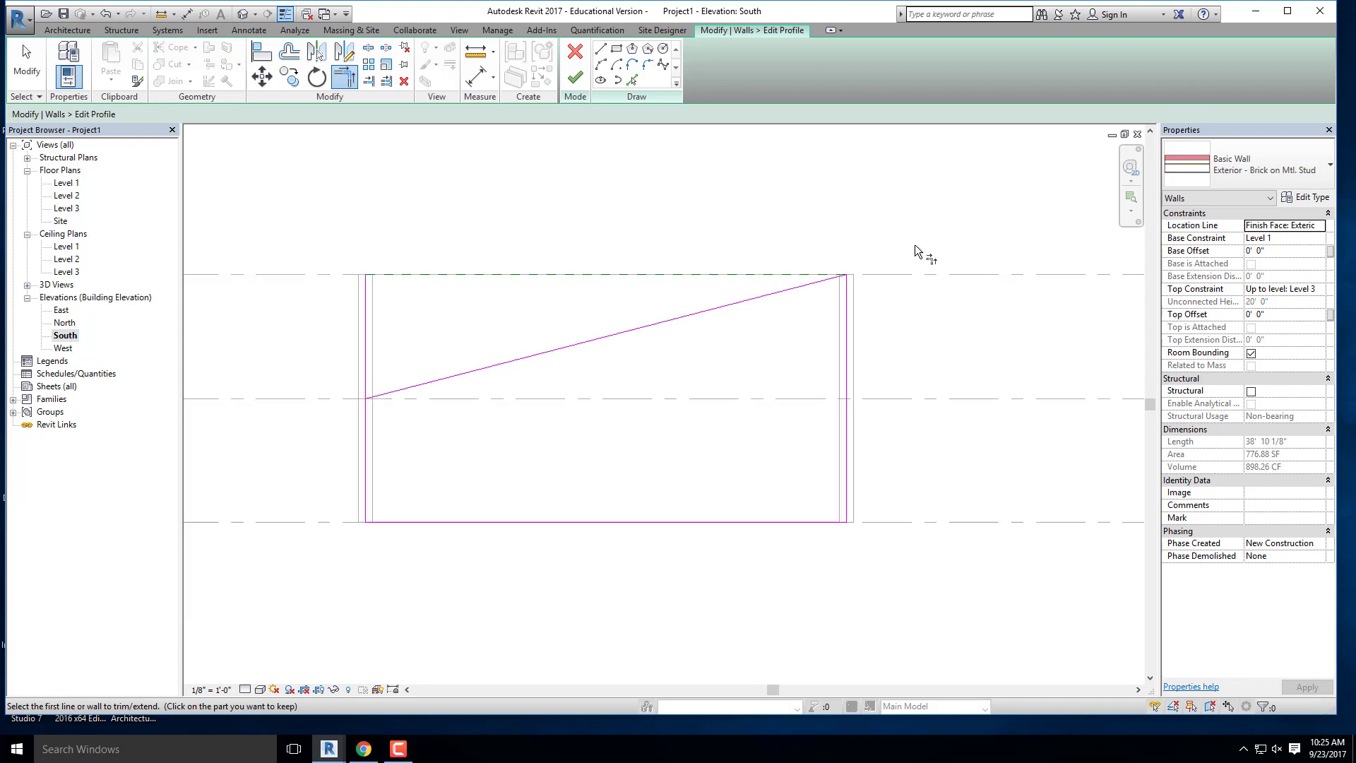
{"action": "key", "text": "Escape"}
Step: Extend the sloped profile line past the south wall's east edge and trim it back to the corner with that edge
{"action": "scroll", "coordinate": [857, 273], "scroll_direction": "up", "scroll_amount": 5}
{"action": "left_click", "coordinate": [836, 270]}
{"action": "left_click_drag", "start_coordinate": [868, 261], "coordinate": [893, 255]}
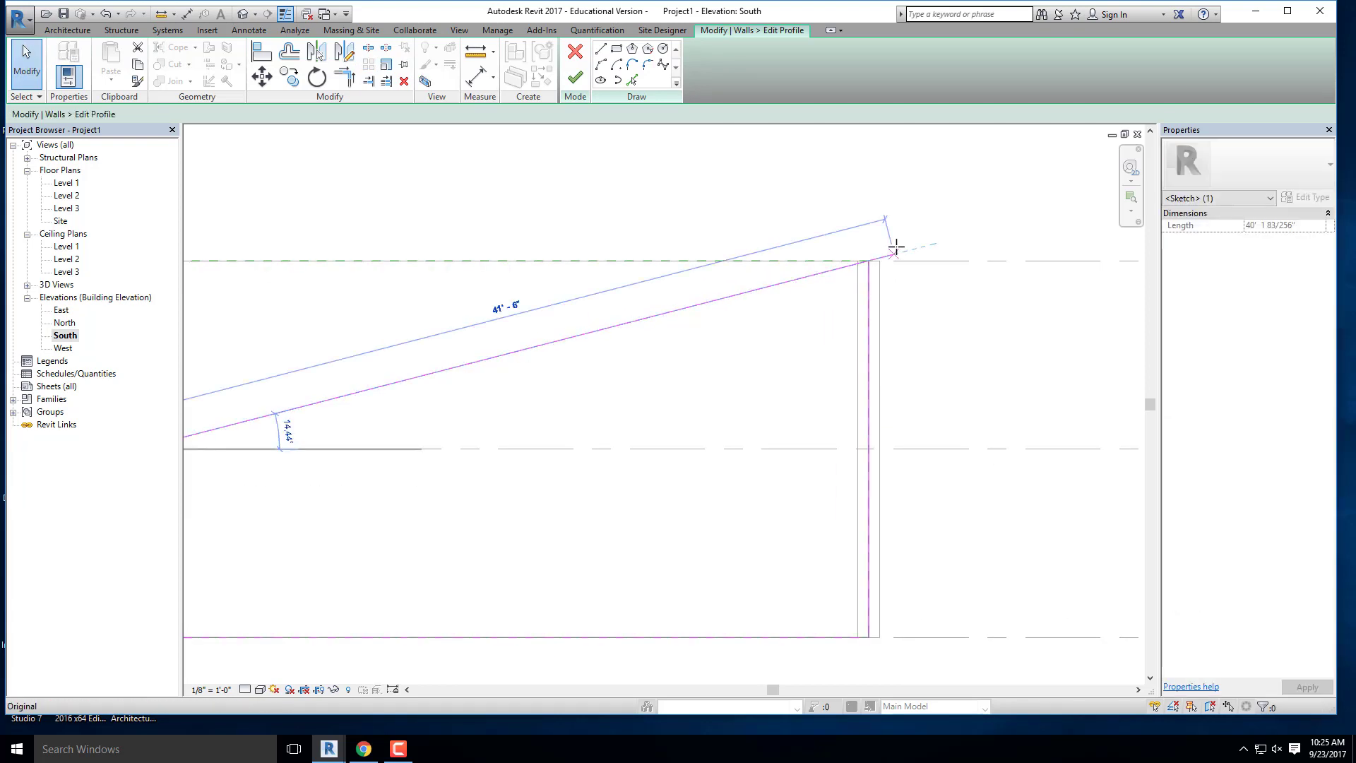
{"action": "left_click", "coordinate": [956, 379]}
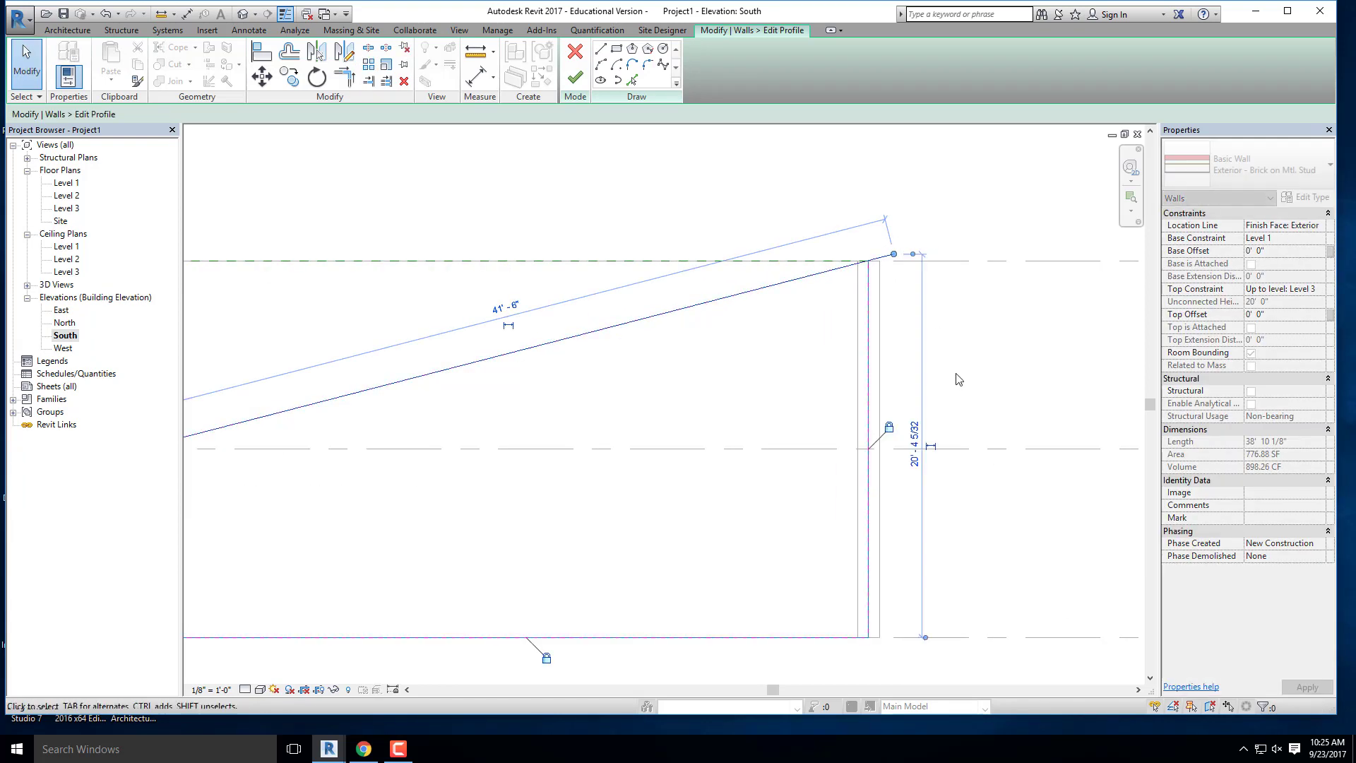
{"action": "left_click", "coordinate": [344, 77]}
{"action": "left_click", "coordinate": [866, 286]}
{"action": "left_click", "coordinate": [851, 265]}
Step: Trim the south wall's west profile edge to the sloped line at Level 2 and finish the profile edit
{"action": "scroll", "coordinate": [946, 291], "scroll_direction": "down", "scroll_amount": 3}
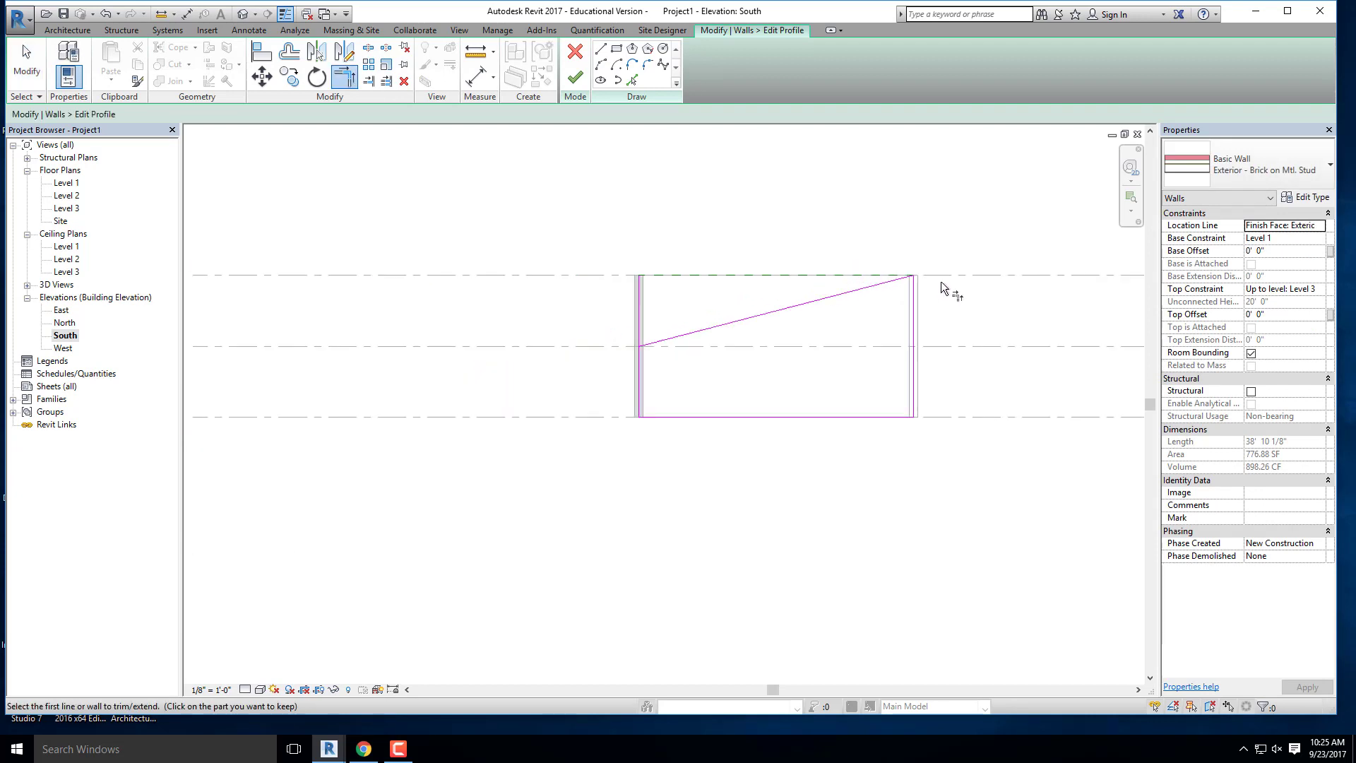
{"action": "scroll", "coordinate": [698, 356], "scroll_direction": "up", "scroll_amount": 3}
{"action": "left_click", "coordinate": [562, 346]}
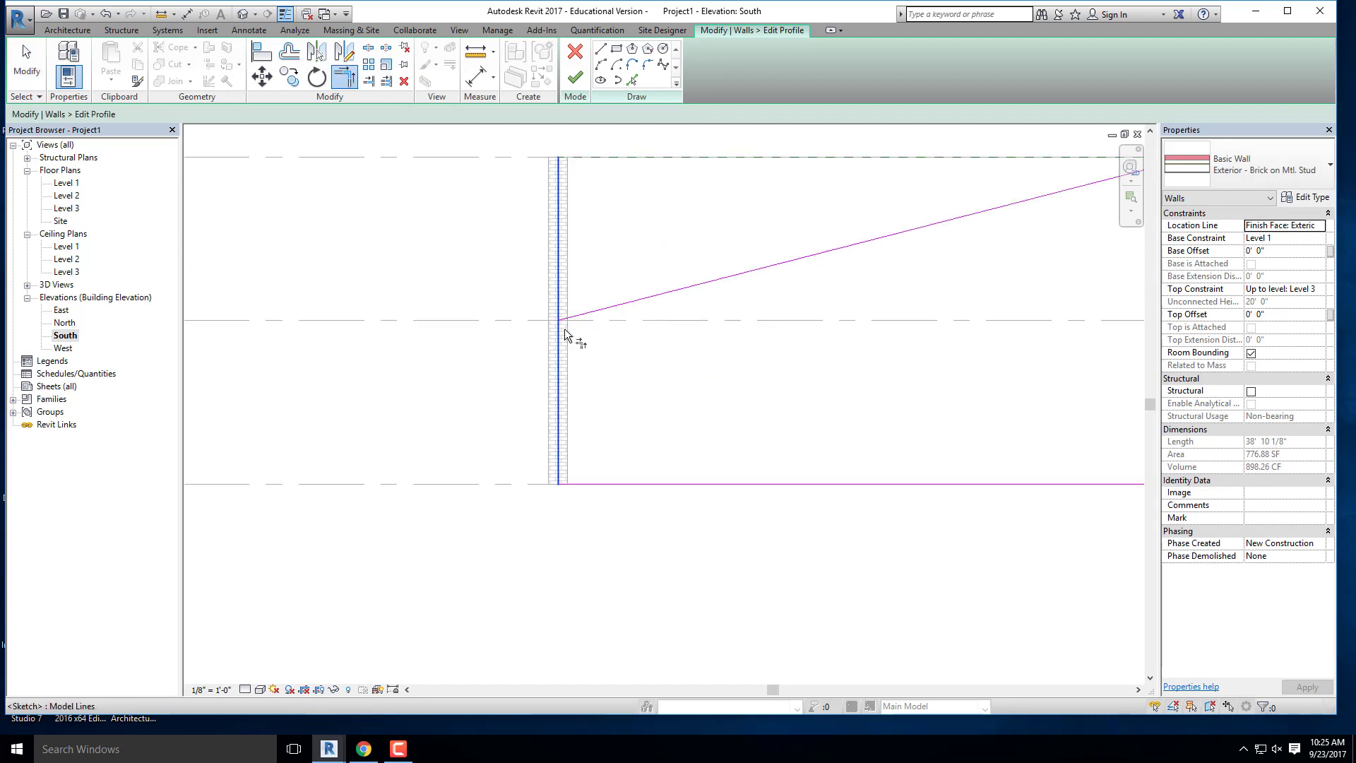
{"action": "left_click", "coordinate": [584, 314]}
{"action": "scroll", "coordinate": [445, 303], "scroll_direction": "down", "scroll_amount": 3}
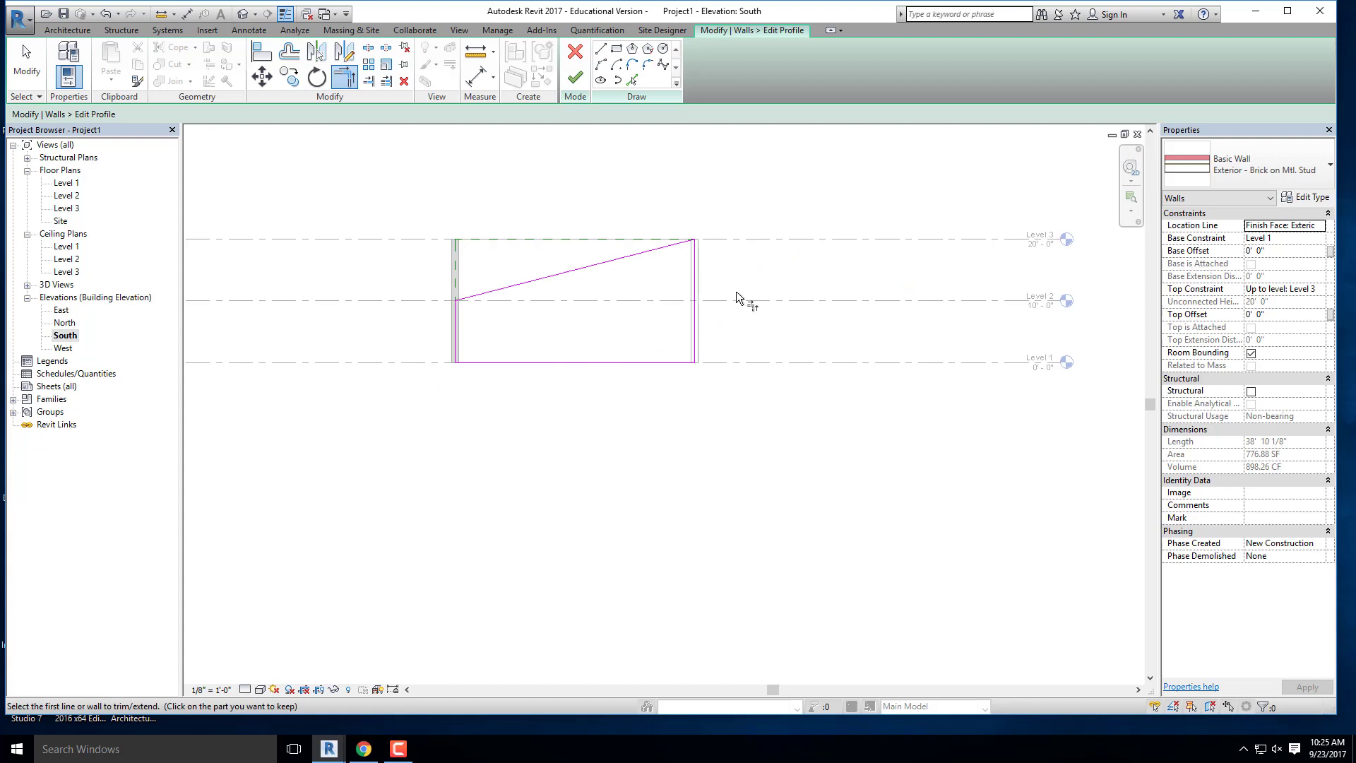
{"action": "left_click", "coordinate": [575, 77]}
{"action": "key", "text": "Escape"}
{"action": "middle_click_drag", "start_coordinate": [490, 352], "coordinate": [569, 438]}
Step: In the 3D view, edit the north wall's profile and add a sketch line picked from the south wall's sloped top edge
{"action": "left_click", "coordinate": [241, 14]}
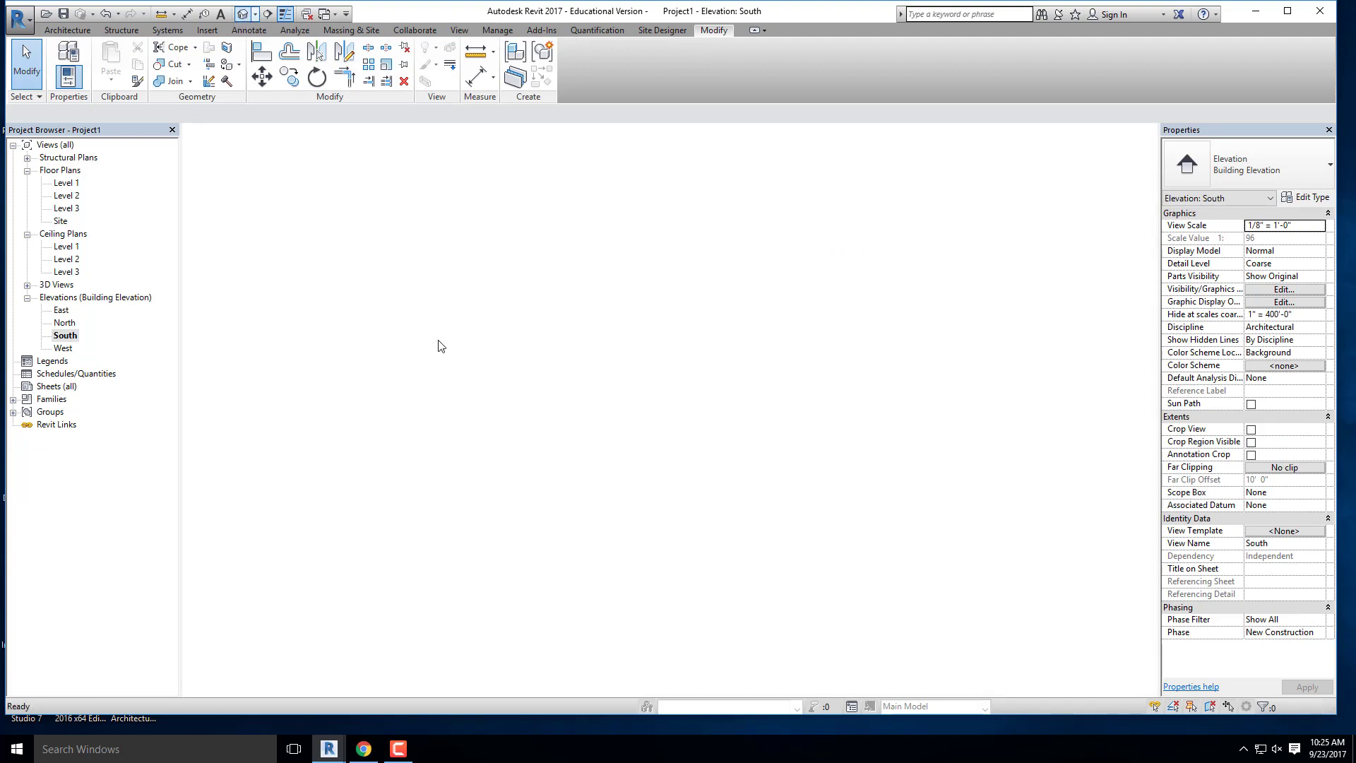
{"action": "middle_click_drag", "start_coordinate": [586, 364], "coordinate": [662, 355], "text": "shift"}
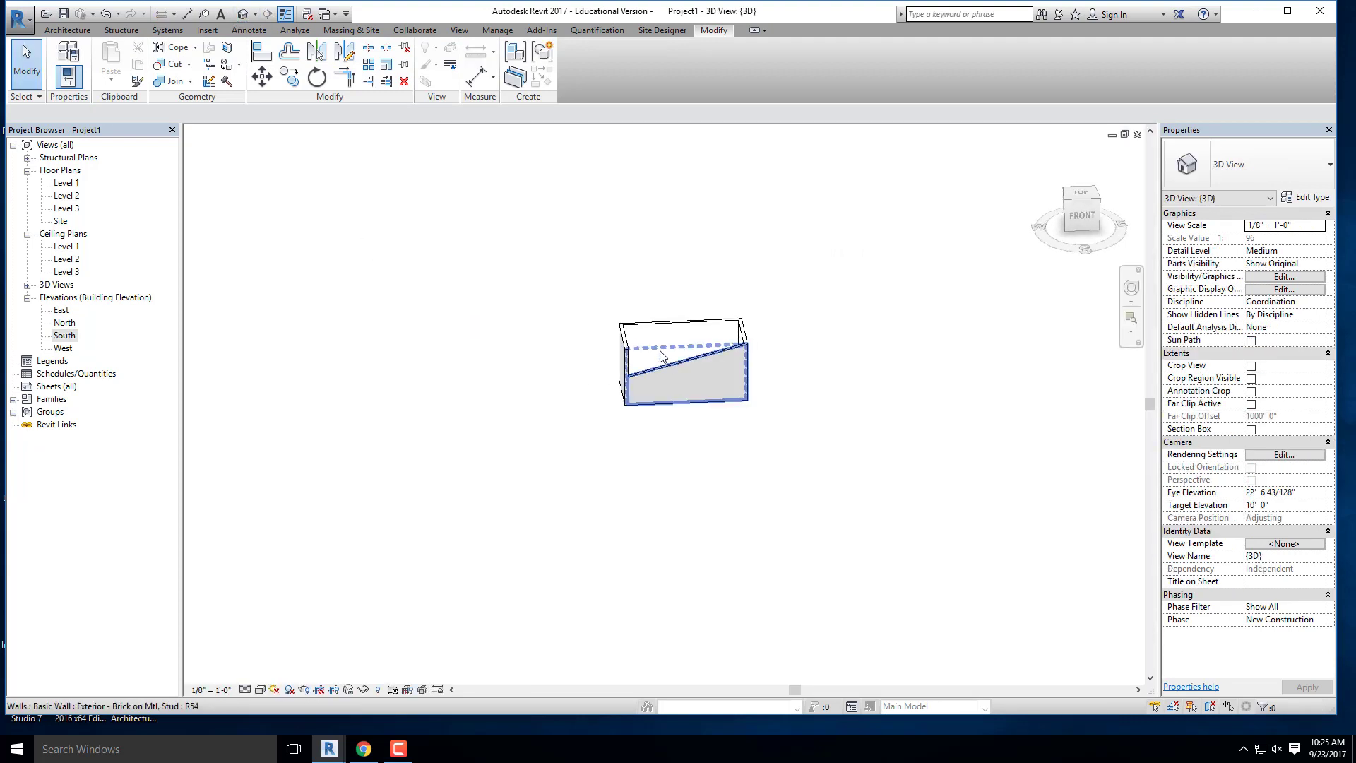
{"action": "scroll", "coordinate": [661, 354], "scroll_direction": "up", "scroll_amount": 3}
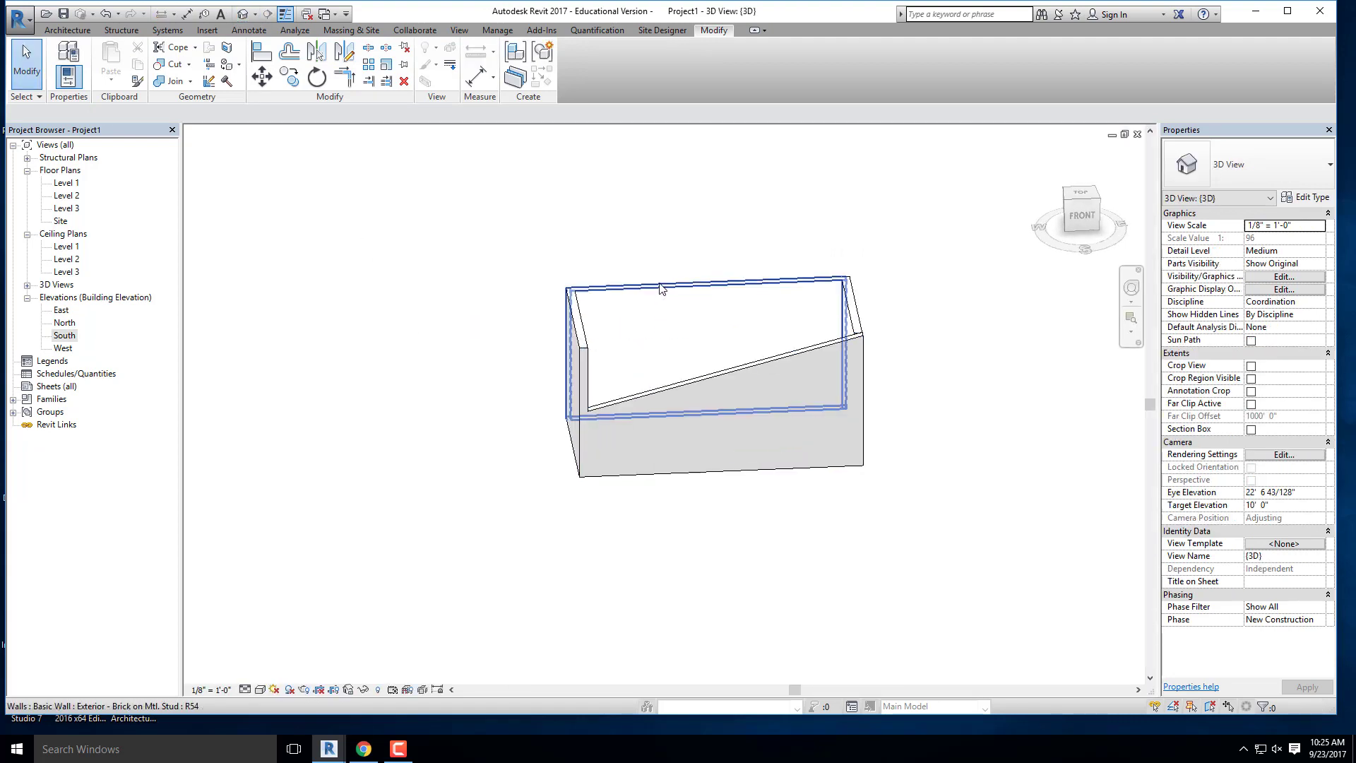
{"action": "left_click", "coordinate": [697, 379]}
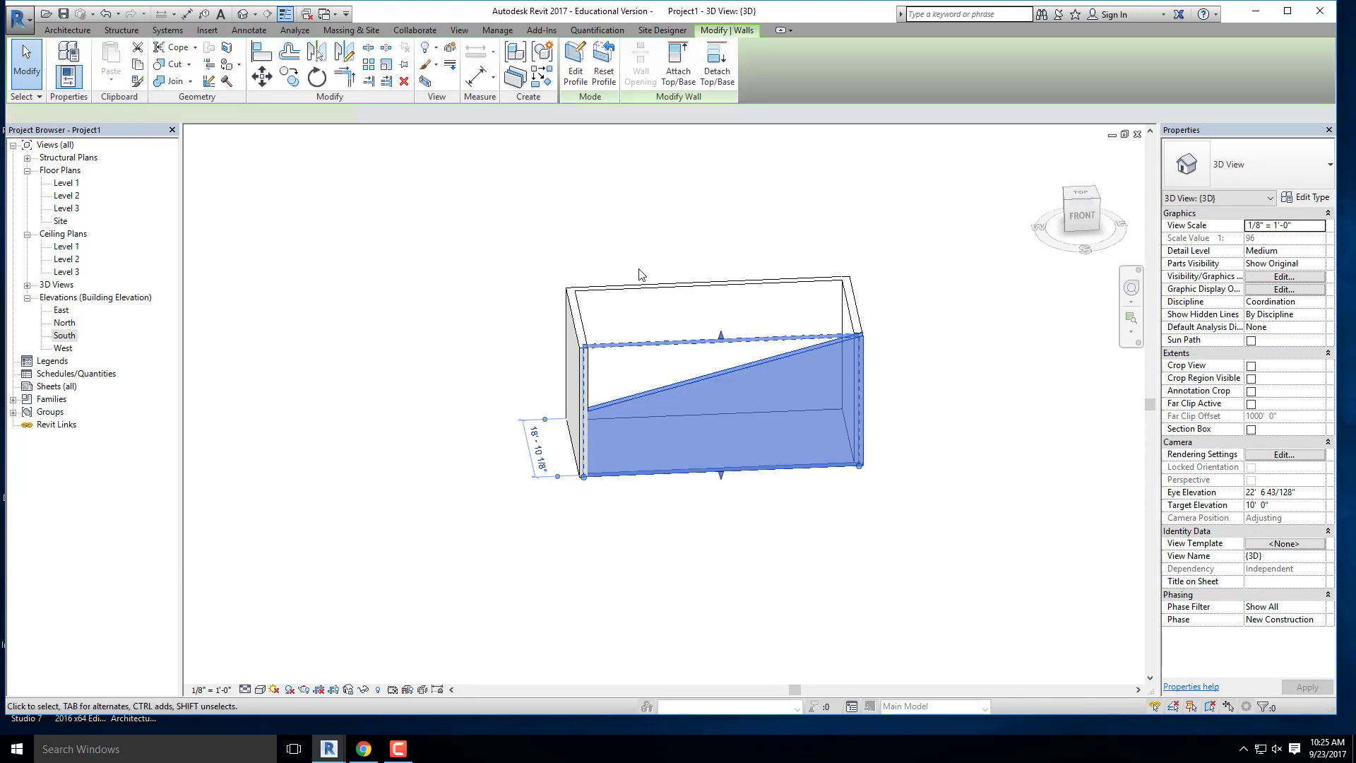
{"action": "middle_click_drag", "start_coordinate": [562, 263], "coordinate": [381, 354], "text": "shift"}
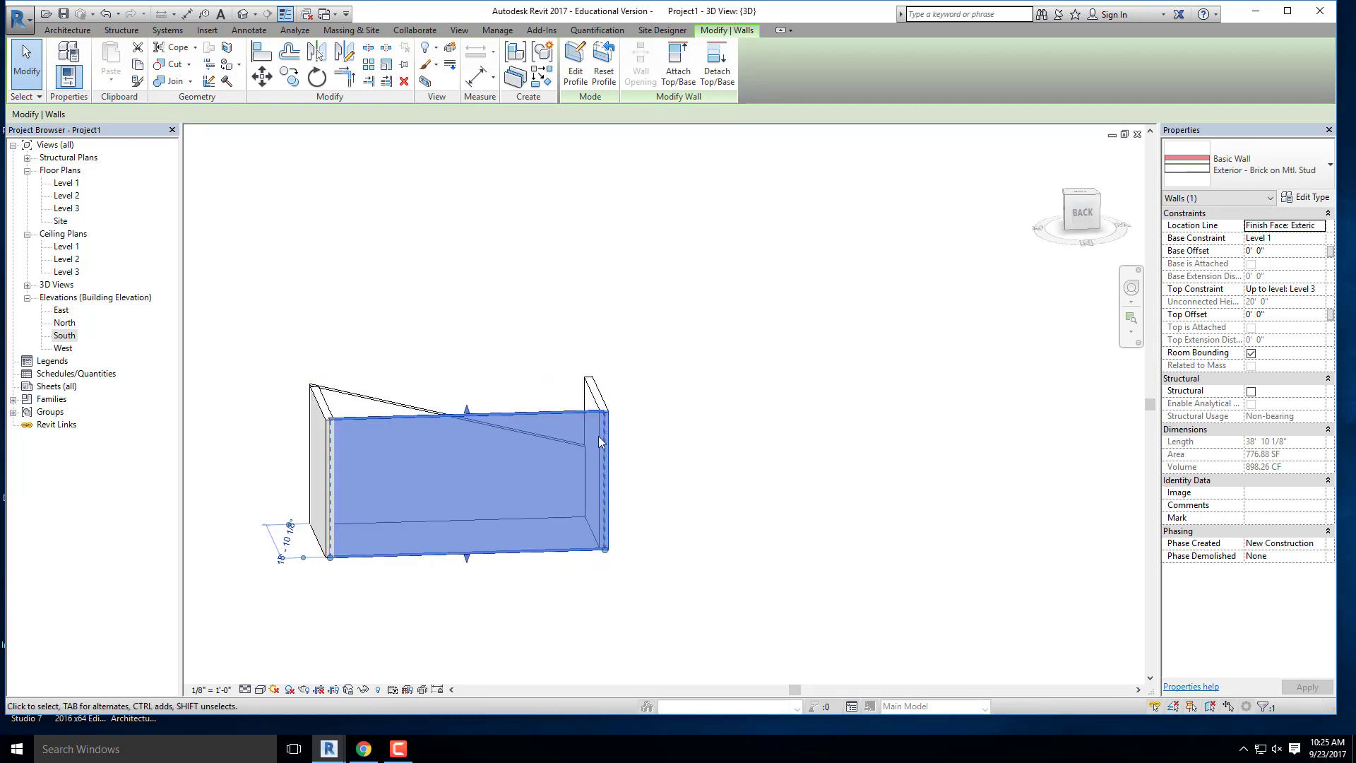
{"action": "middle_click_drag", "start_coordinate": [599, 439], "coordinate": [635, 395], "text": "shift"}
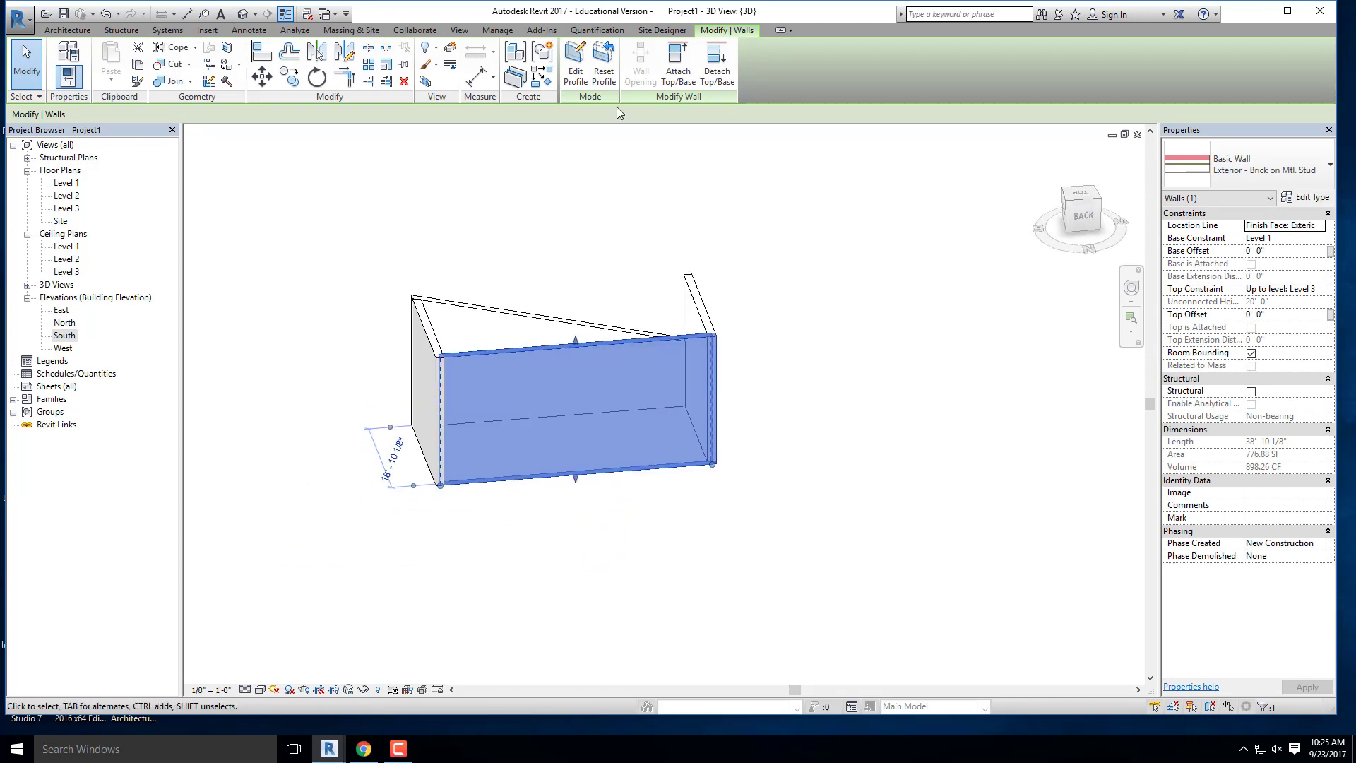
{"action": "left_click", "coordinate": [575, 65]}
{"action": "middle_click_drag", "start_coordinate": [654, 453], "coordinate": [605, 388], "text": "shift"}
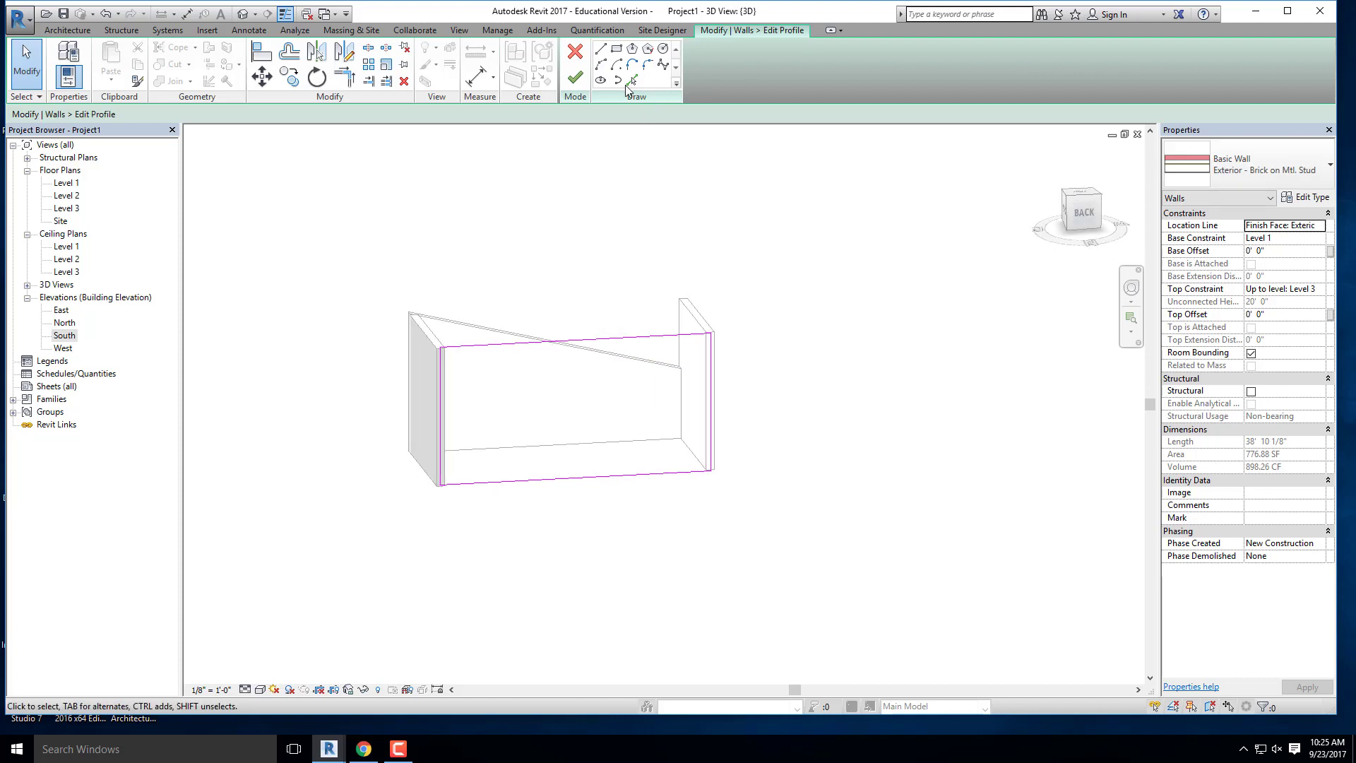
{"action": "left_click", "coordinate": [632, 79]}
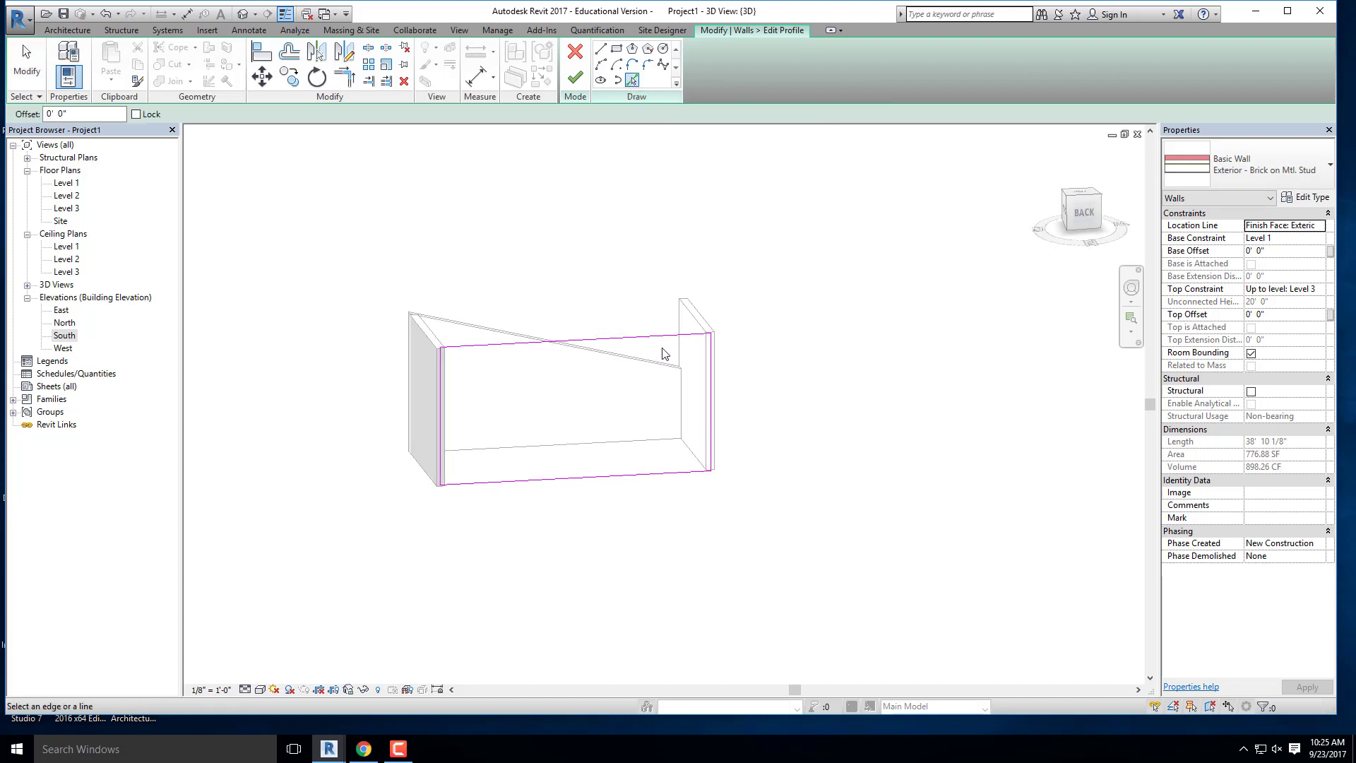
{"action": "left_click", "coordinate": [629, 364]}
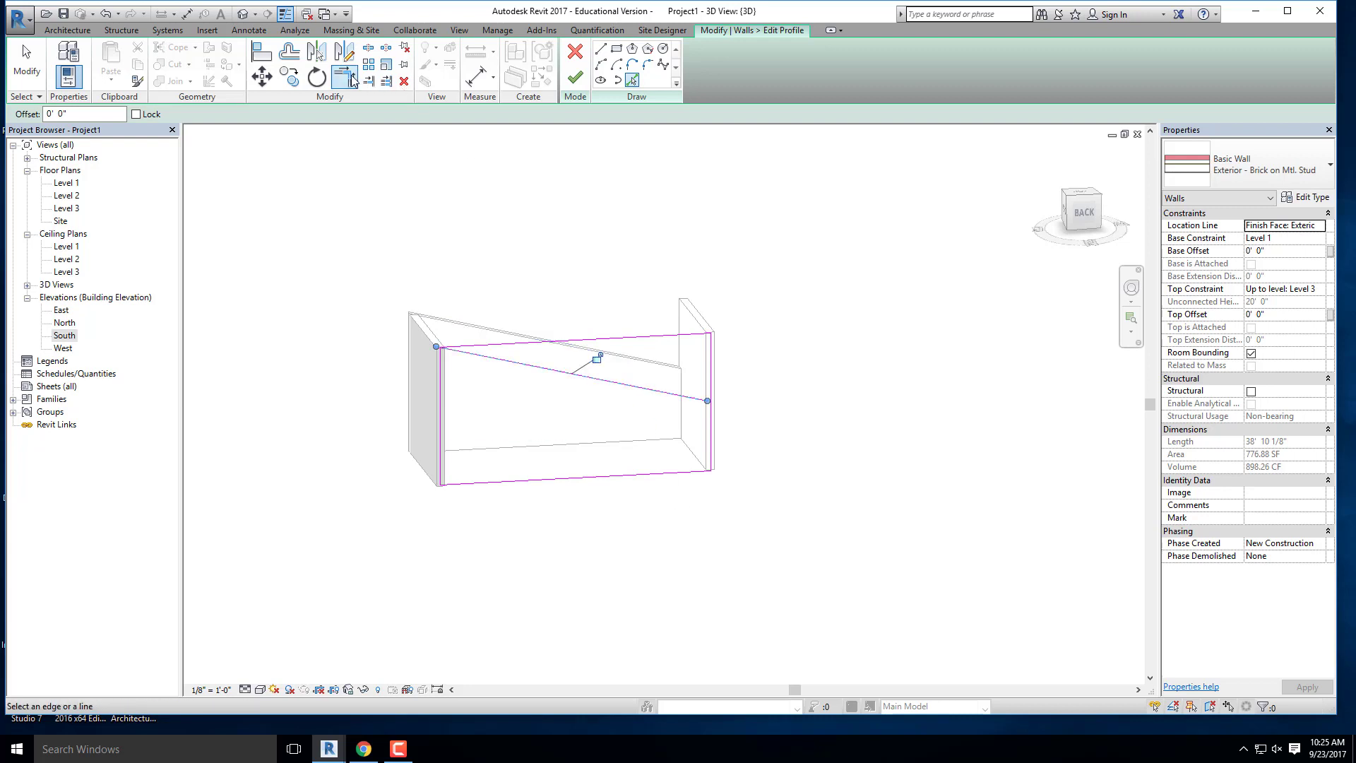
Step: Trim the north wall's west profile edge to the sloped line, delete the leftover lines above it and finish the profile edit
{"action": "key", "text": "Escape"}
{"action": "scroll", "coordinate": [469, 409], "scroll_direction": "up", "scroll_amount": 3}
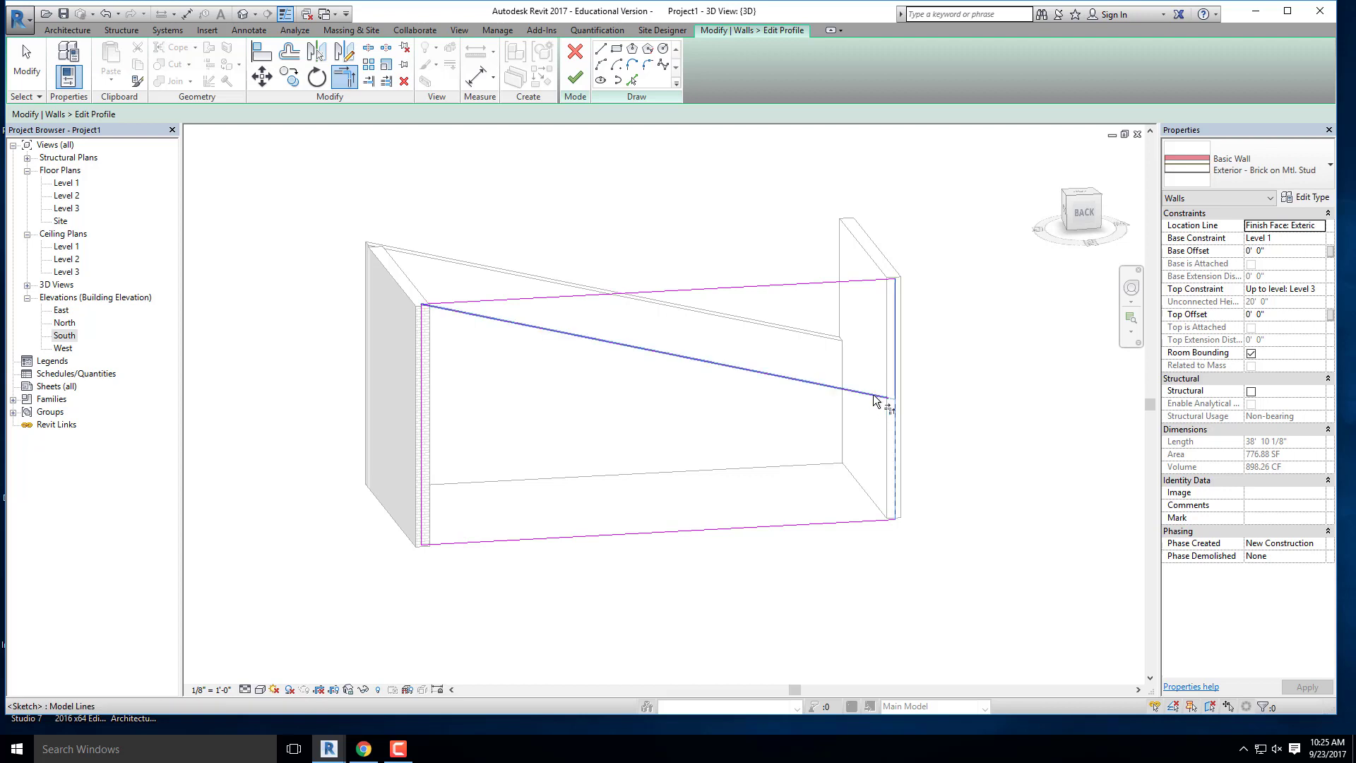
{"action": "scroll", "coordinate": [587, 440], "scroll_direction": "down", "scroll_amount": 2}
{"action": "left_click_drag", "start_coordinate": [792, 377], "coordinate": [701, 303]}
{"action": "key", "text": "Delete"}
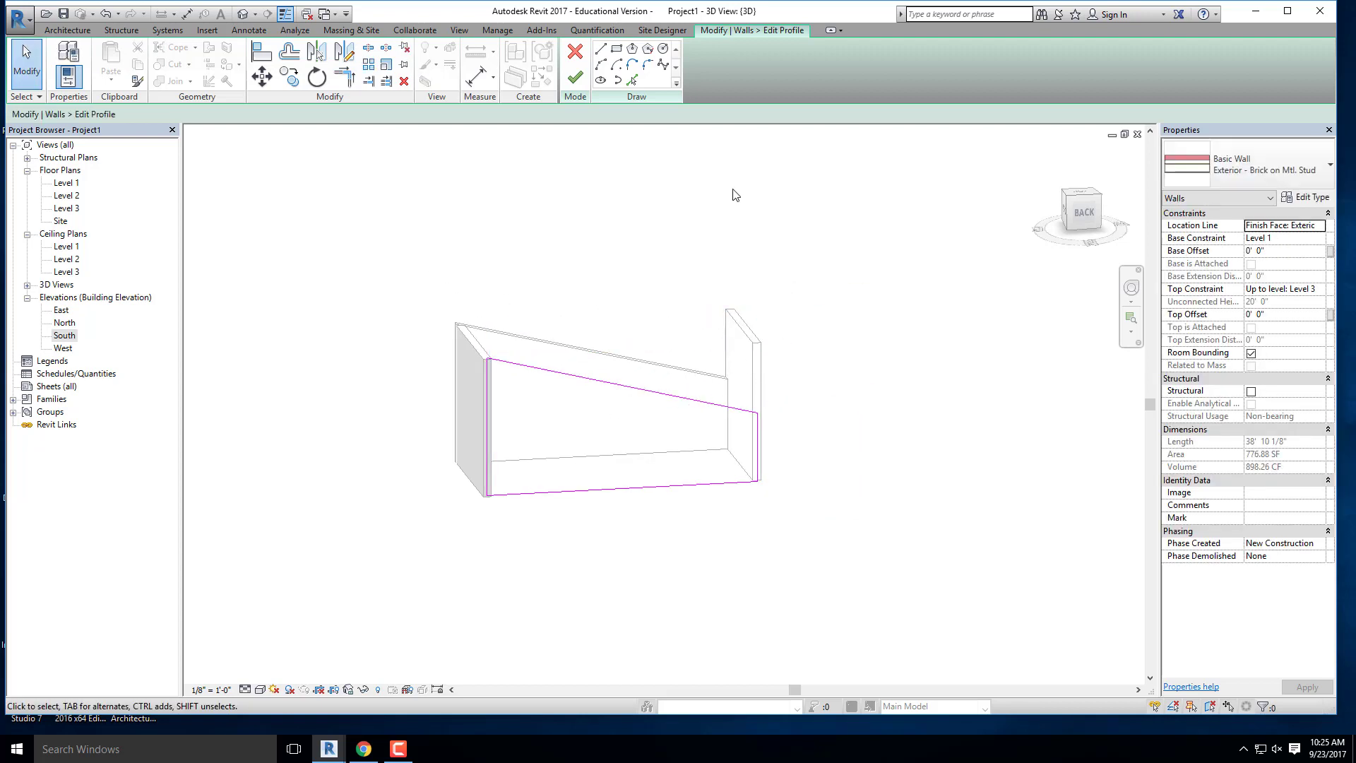
{"action": "left_click", "coordinate": [575, 77]}
{"action": "left_click", "coordinate": [883, 430]}
Step: Set the west wall's top constraint to Up to level: Level 2
{"action": "middle_click_drag", "start_coordinate": [881, 438], "coordinate": [681, 315], "text": "shift"}
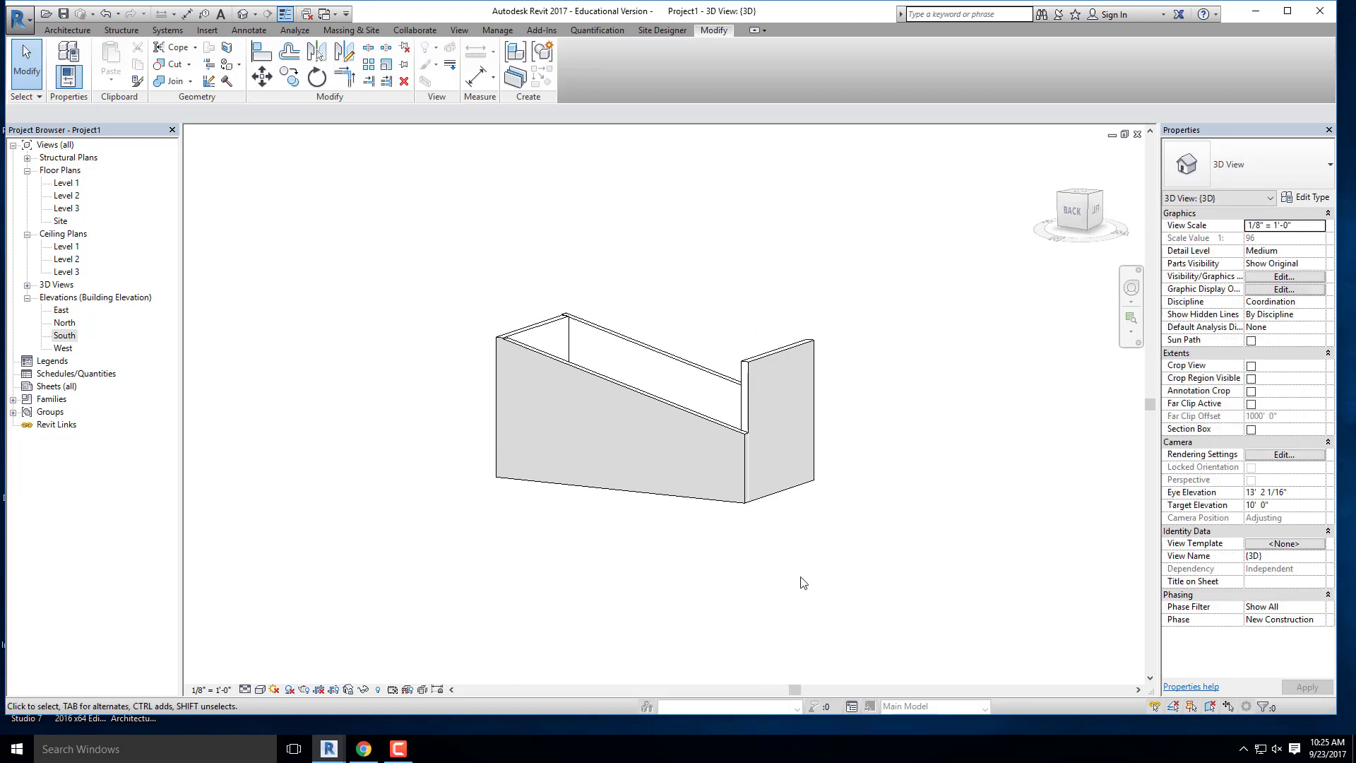
{"action": "middle_click_drag", "start_coordinate": [803, 582], "coordinate": [751, 574]}
{"action": "left_click", "coordinate": [698, 385]}
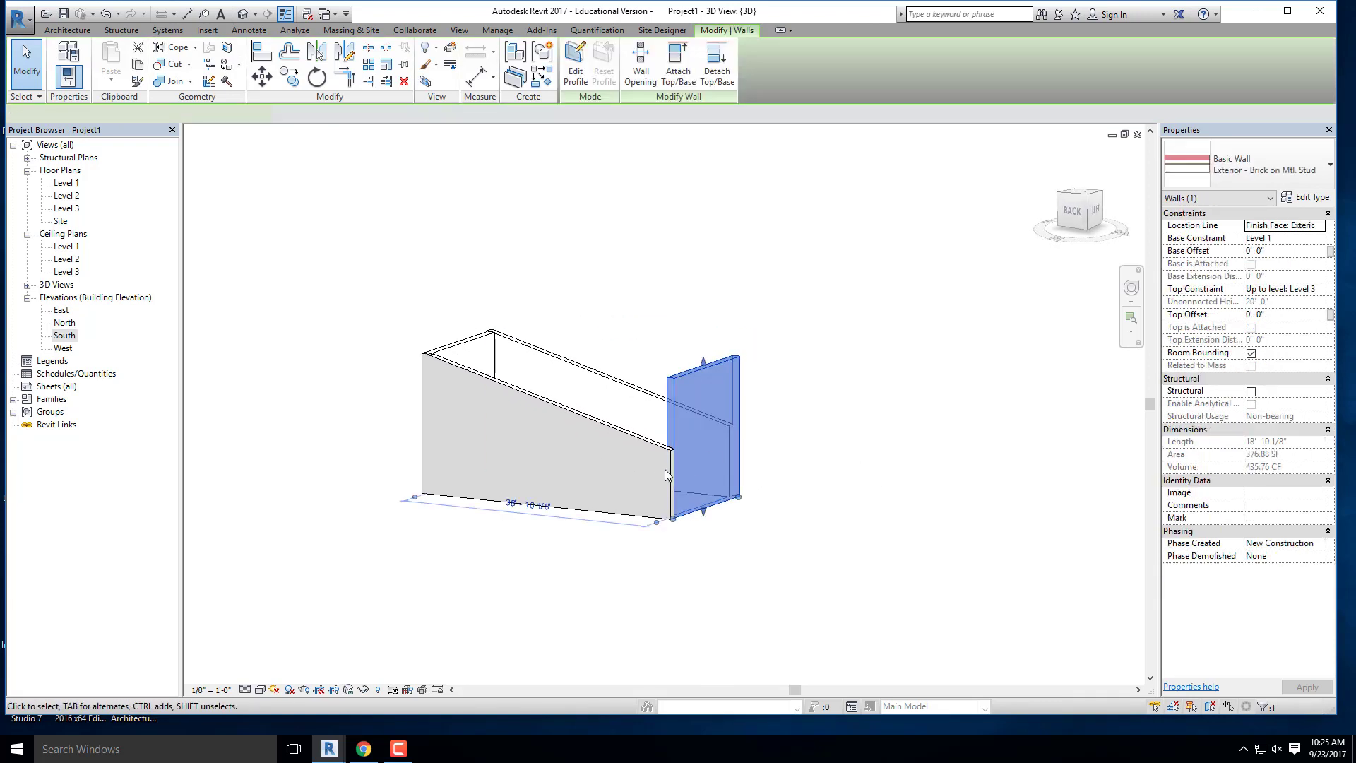
{"action": "scroll", "coordinate": [708, 486], "scroll_direction": "up", "scroll_amount": 3}
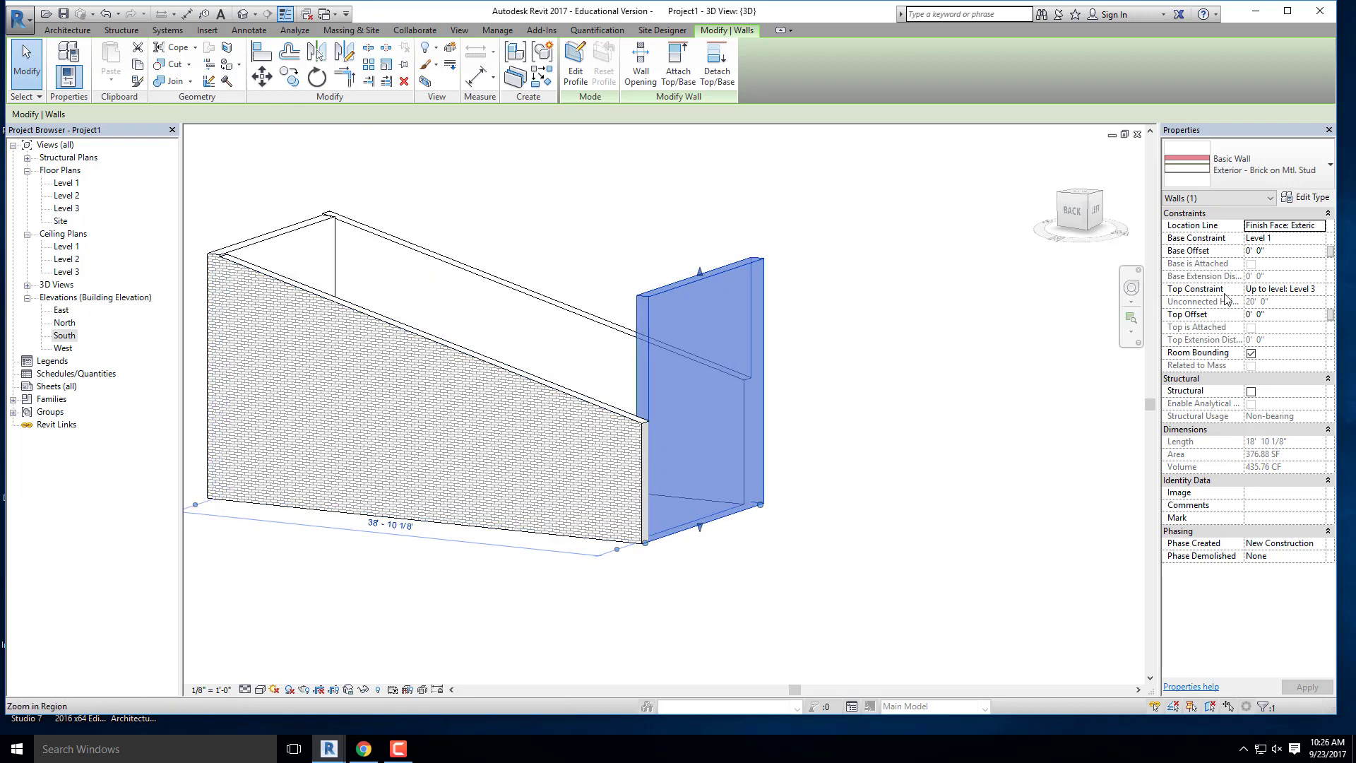
{"action": "left_click", "coordinate": [1323, 296]}
{"action": "left_click", "coordinate": [1276, 327]}
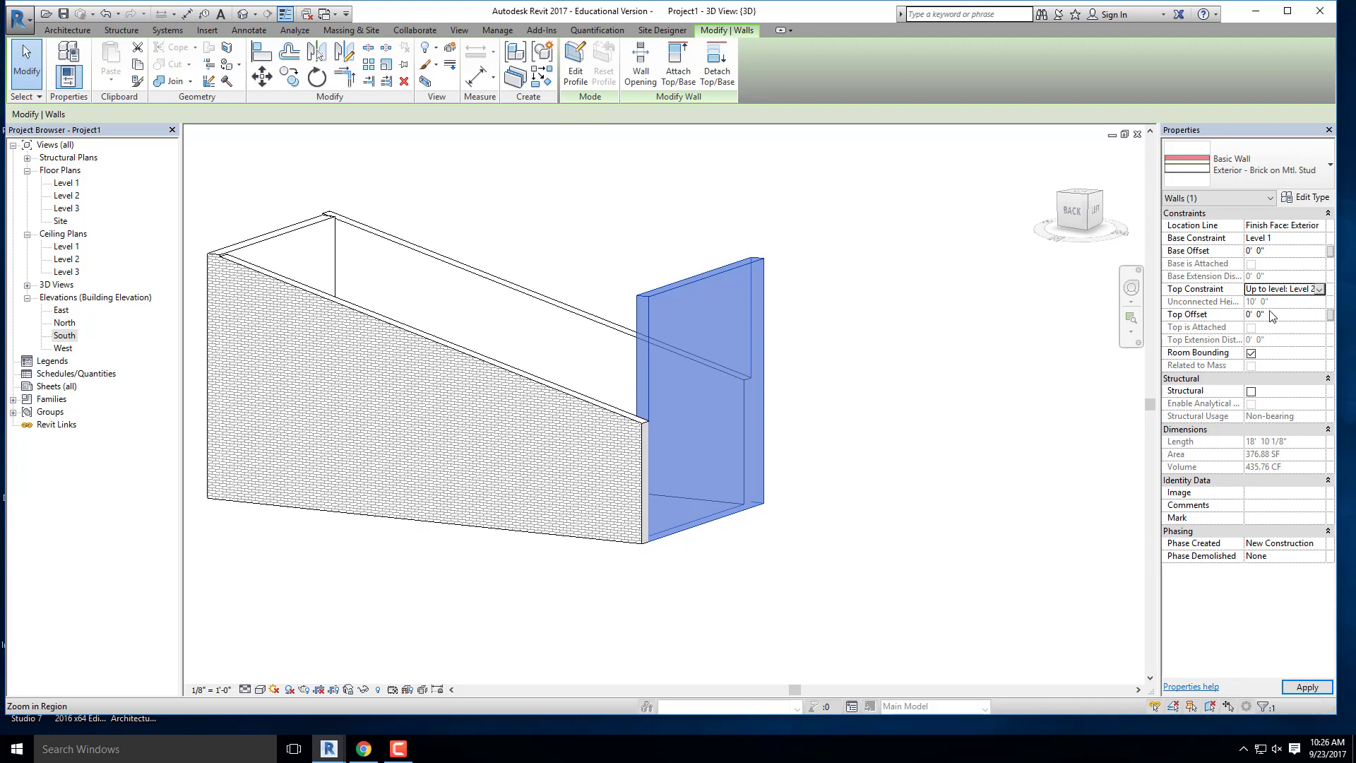
{"action": "left_click", "coordinate": [765, 332]}
Step: Examine the wall corners, sloped top edges and all sides of the building in the 3D view
{"action": "middle_click_drag", "start_coordinate": [766, 333], "coordinate": [651, 429], "text": "shift"}
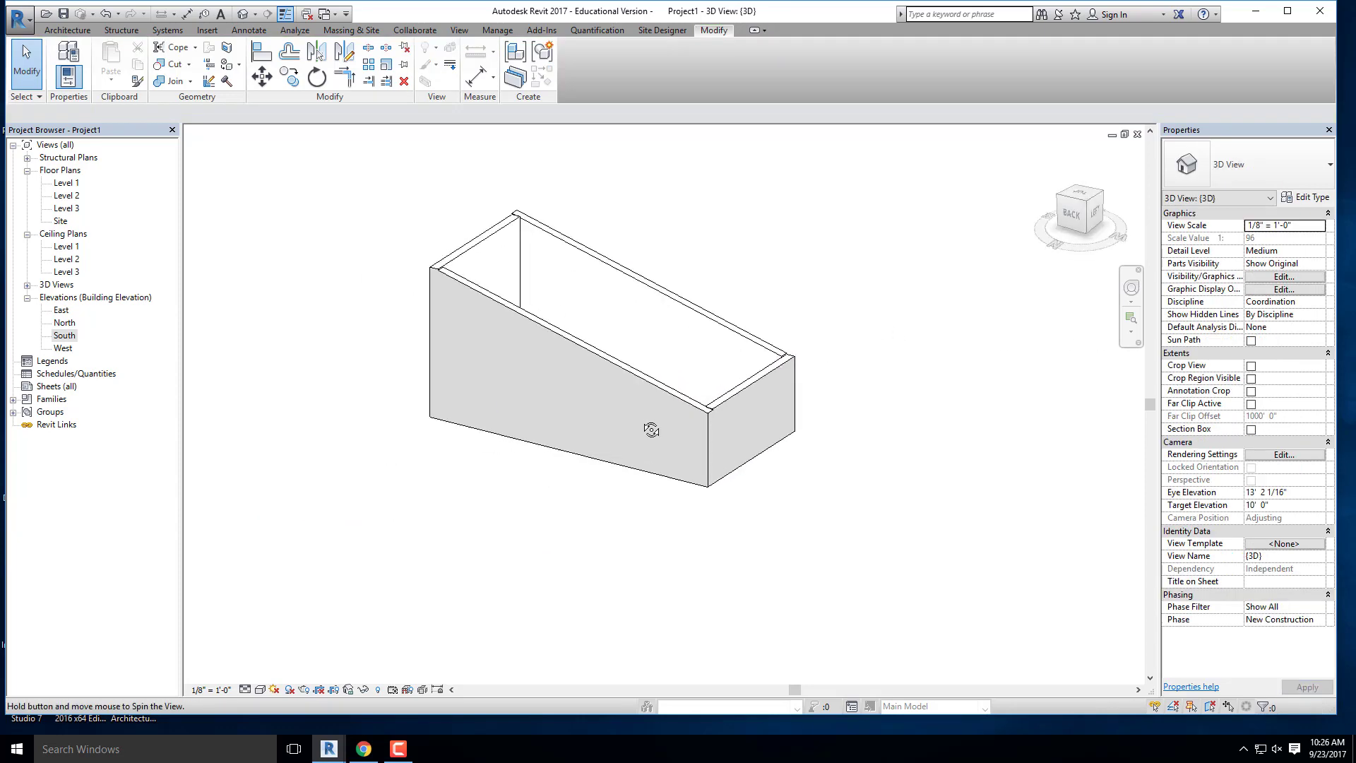
{"action": "scroll", "coordinate": [358, 226], "scroll_direction": "up", "scroll_amount": 5}
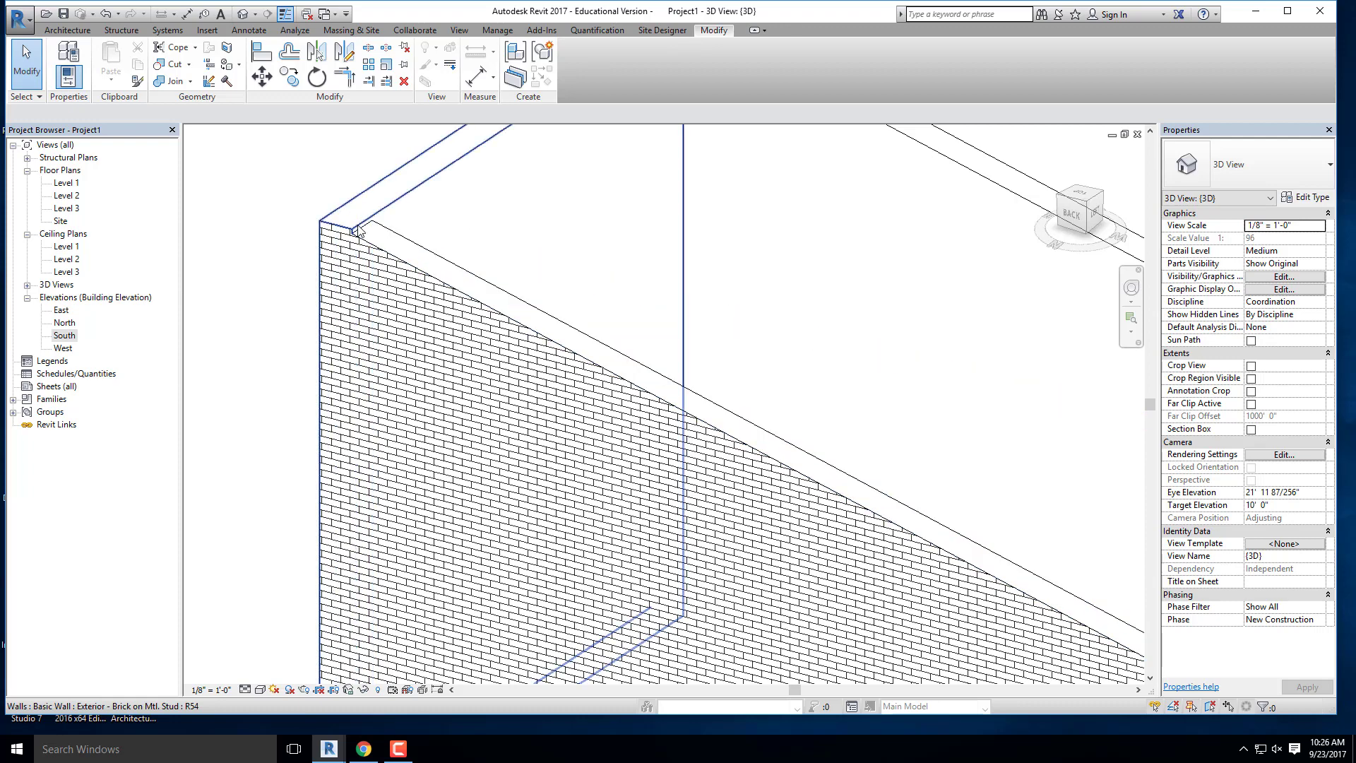
{"action": "scroll", "coordinate": [358, 230], "scroll_direction": "down", "scroll_amount": 5}
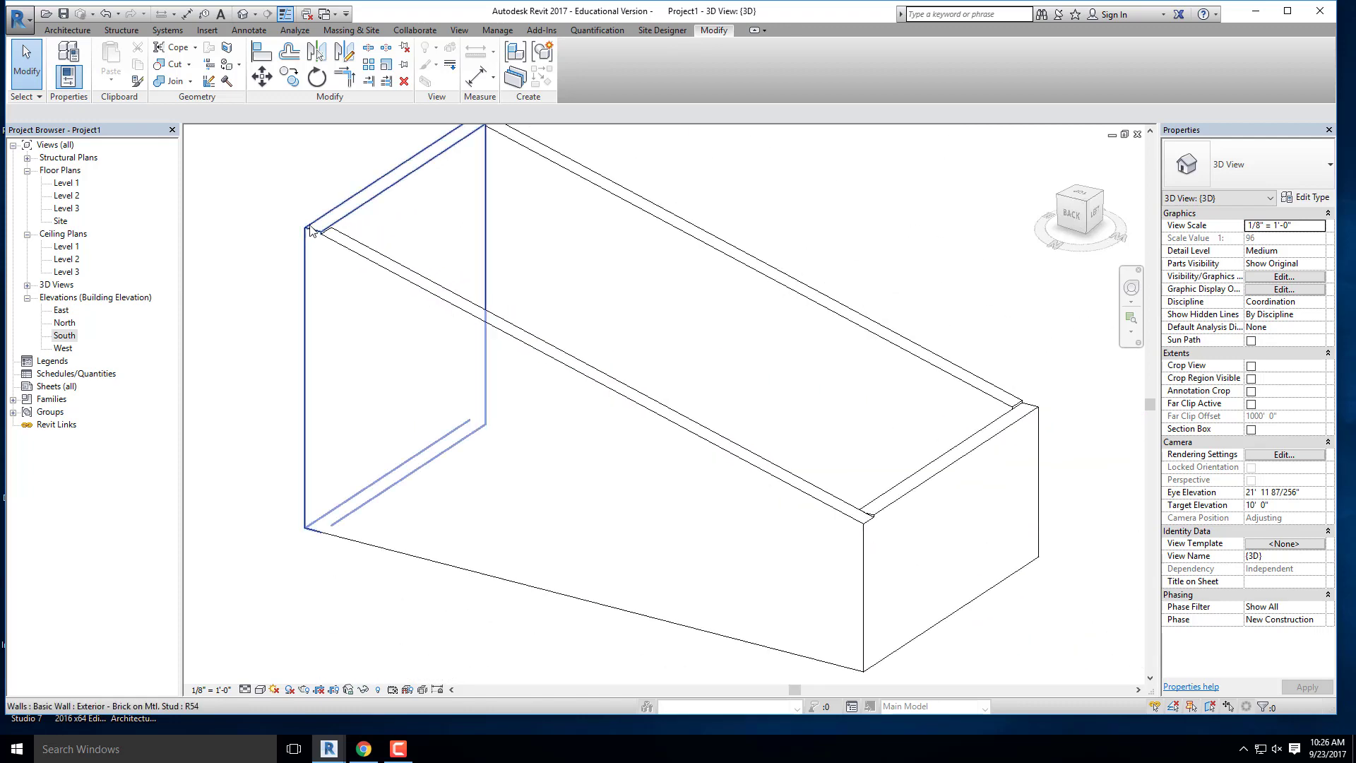
{"action": "middle_click_drag", "start_coordinate": [343, 263], "coordinate": [346, 326]}
{"action": "scroll", "coordinate": [312, 296], "scroll_direction": "up", "scroll_amount": 4}
{"action": "scroll", "coordinate": [312, 297], "scroll_direction": "down", "scroll_amount": 5}
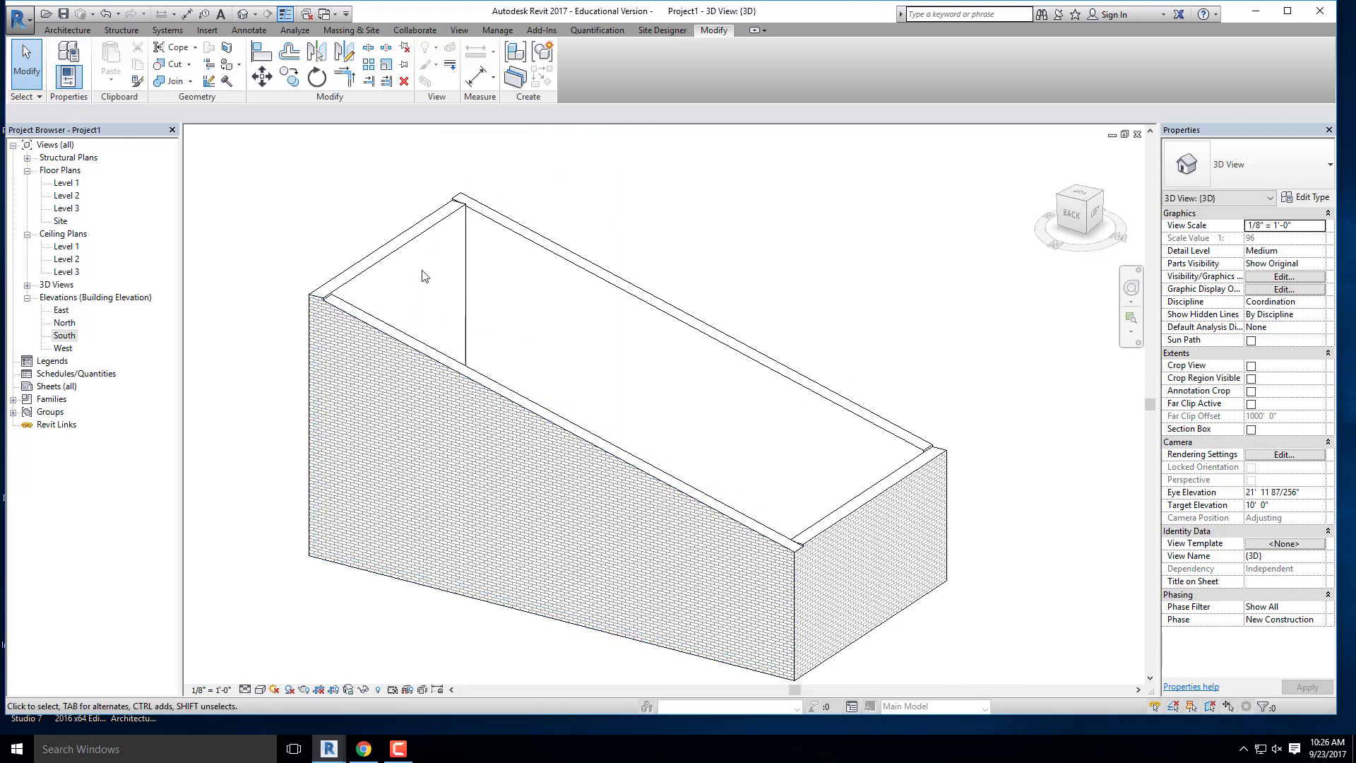
{"action": "scroll", "coordinate": [511, 205], "scroll_direction": "down", "scroll_amount": 4}
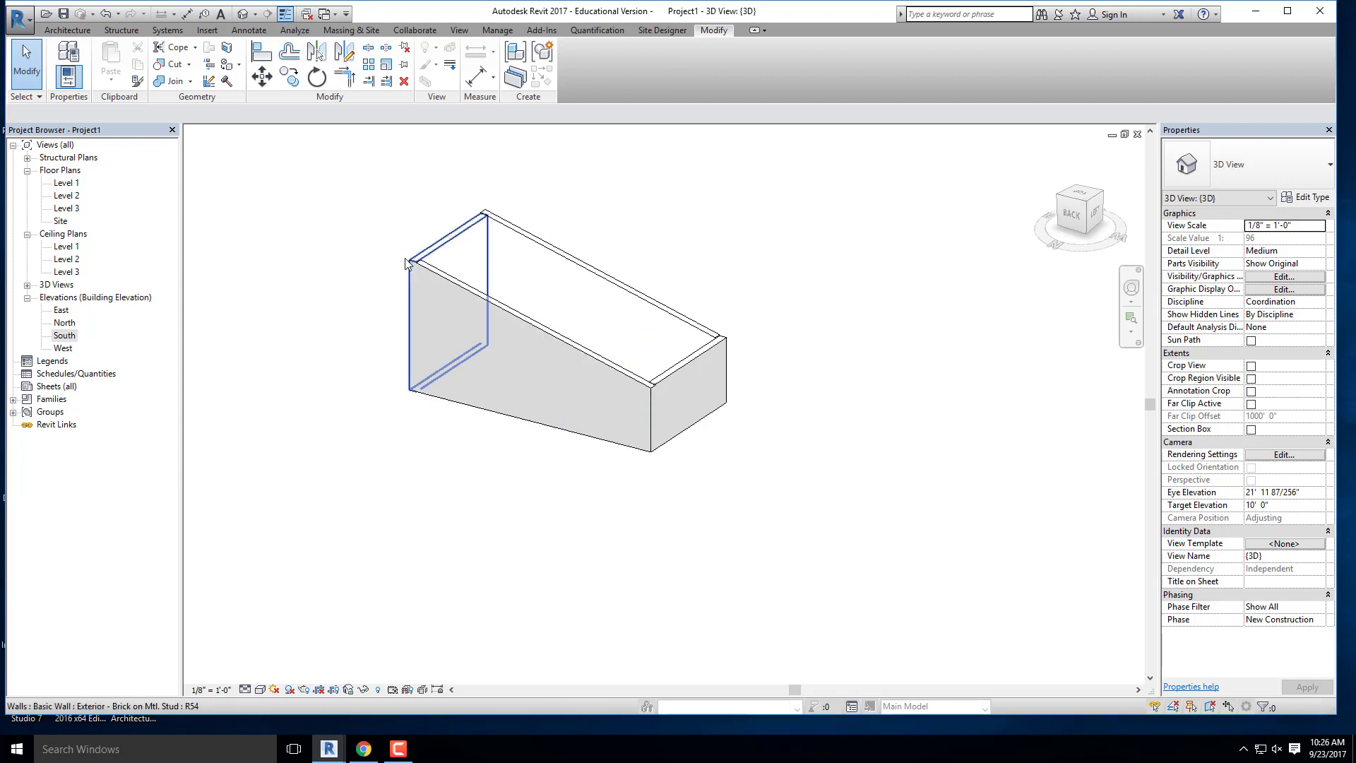
{"action": "scroll", "coordinate": [427, 268], "scroll_direction": "up", "scroll_amount": 5}
{"action": "scroll", "coordinate": [437, 274], "scroll_direction": "down", "scroll_amount": 5}
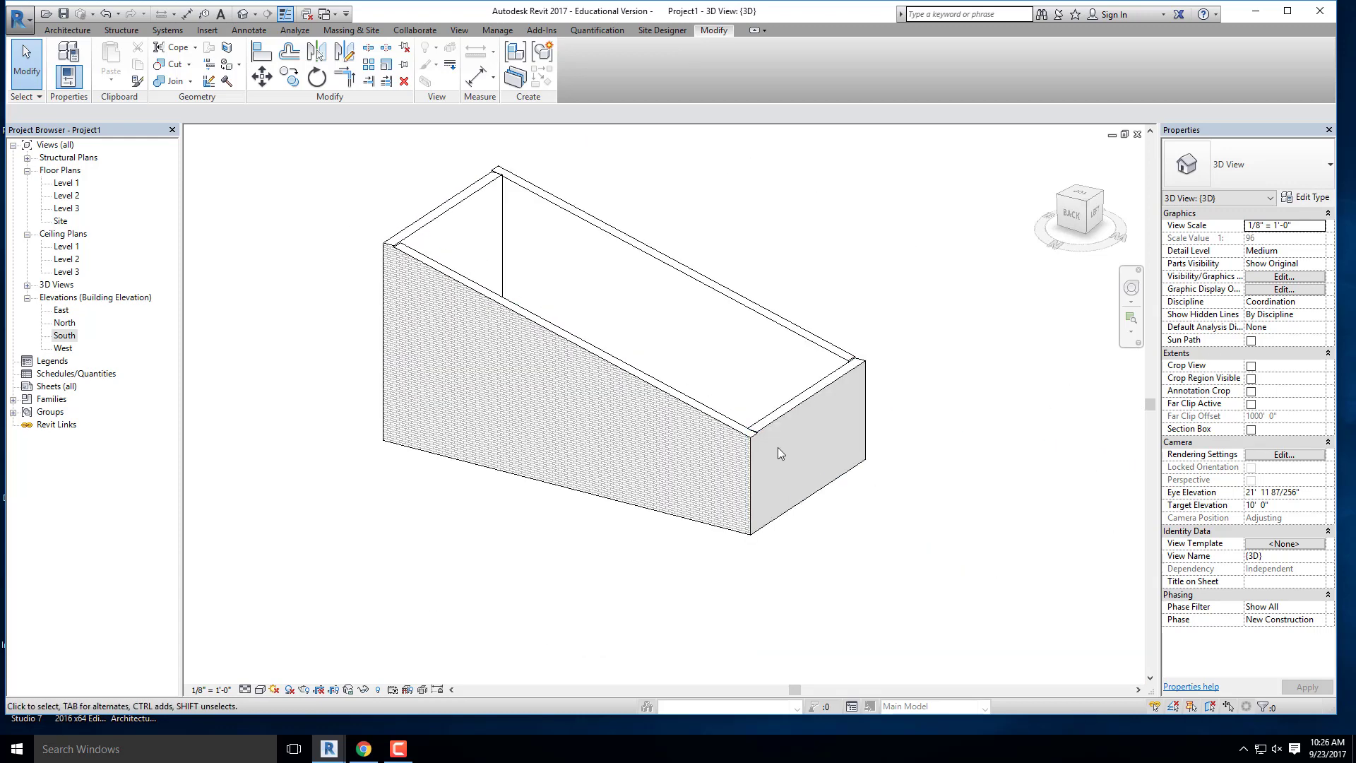
{"action": "middle_click_drag", "start_coordinate": [780, 452], "coordinate": [875, 478], "text": "shift"}
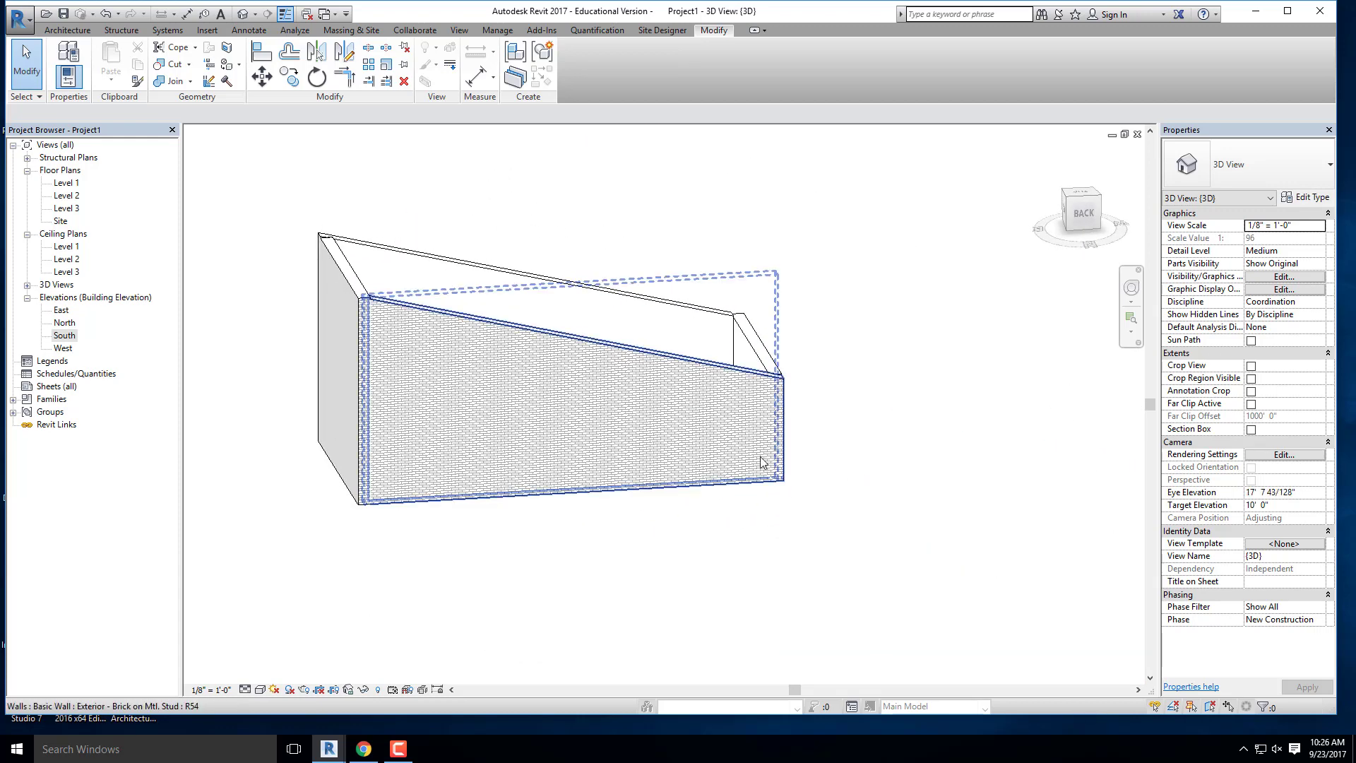
{"action": "middle_click_drag", "start_coordinate": [715, 418], "coordinate": [610, 562], "text": "shift"}
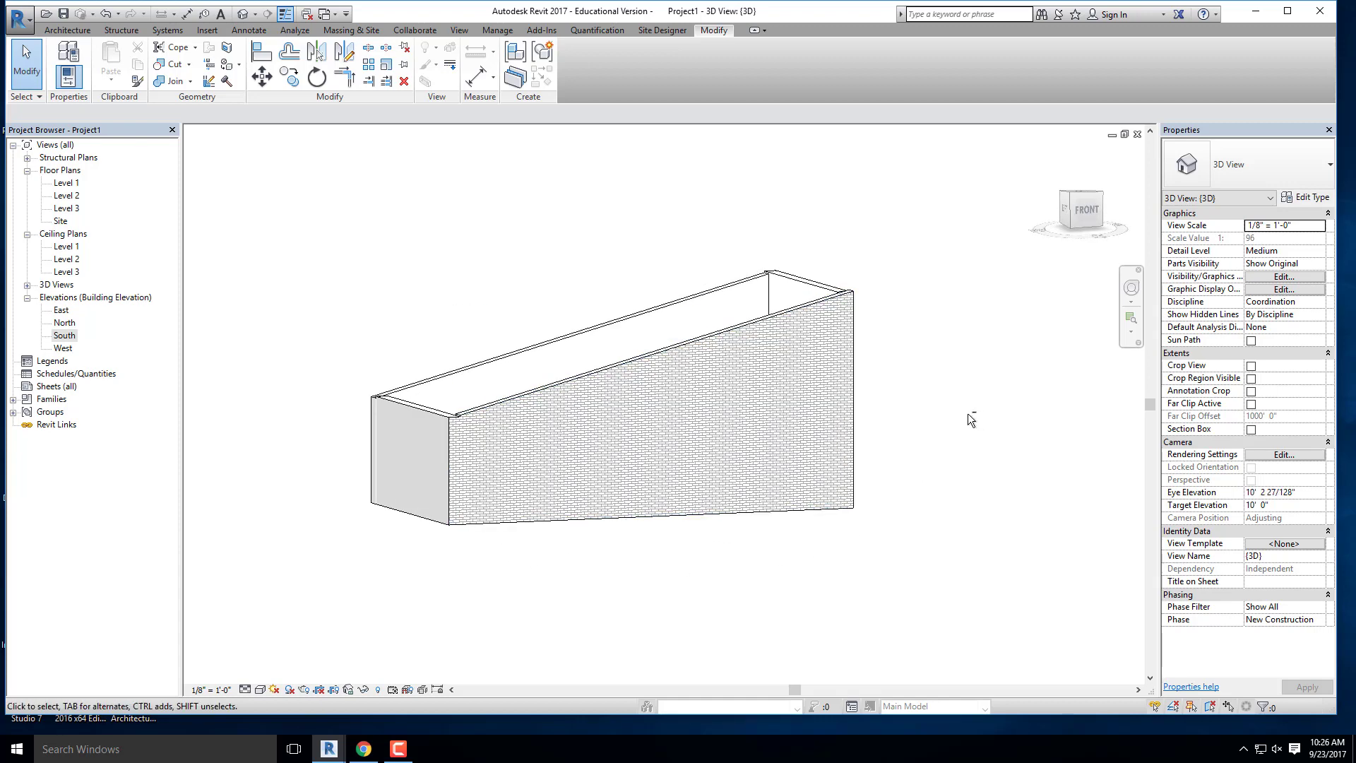
{"action": "middle_click_drag", "start_coordinate": [967, 413], "coordinate": [838, 545], "text": "shift"}
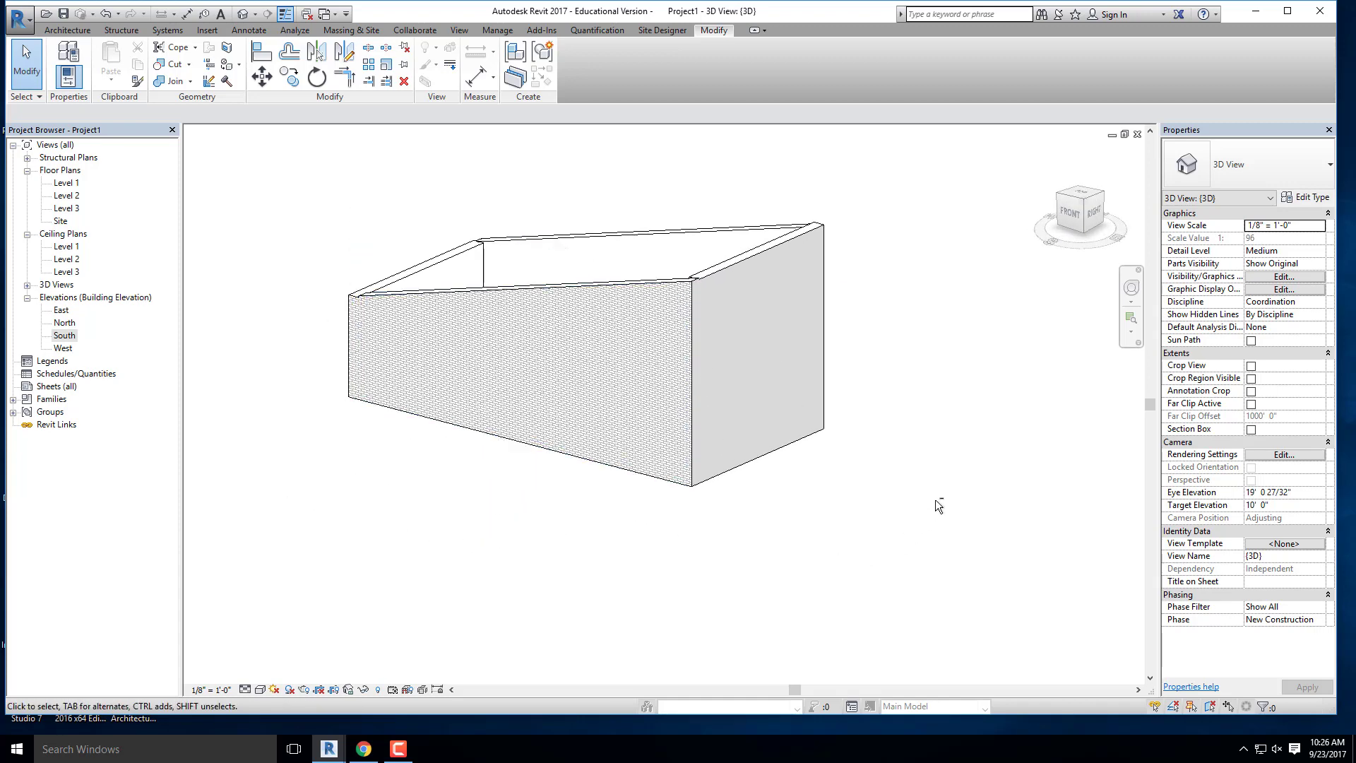
{"action": "middle_click_drag", "start_coordinate": [936, 501], "coordinate": [518, 582], "text": "shift"}
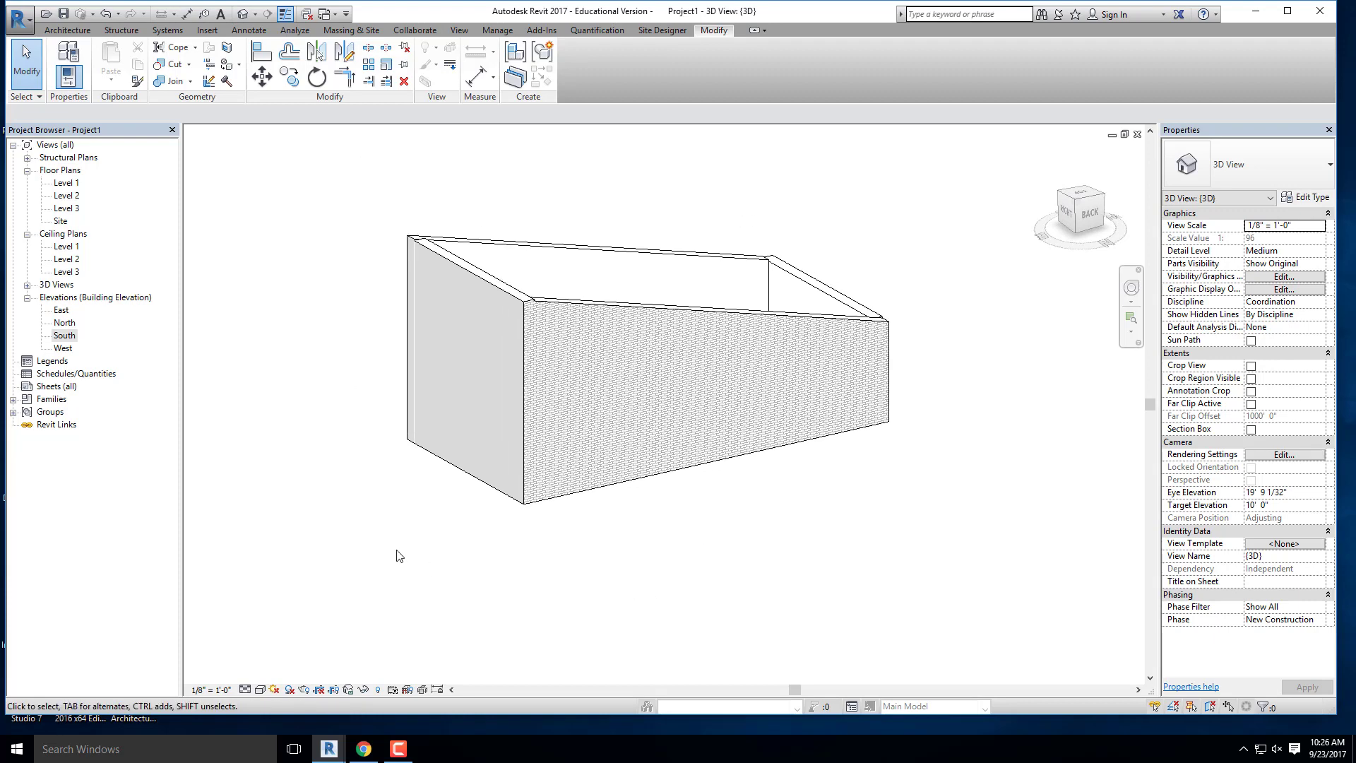
{"action": "middle_click_drag", "start_coordinate": [399, 555], "coordinate": [566, 539], "text": "shift"}
Step: Switch to Chrome and read Step 4 and Diagrams 3 and 4 of the Critical Thinking Exercise #4 PDF for the wall content requirements
{"action": "left_click", "coordinate": [371, 750]}
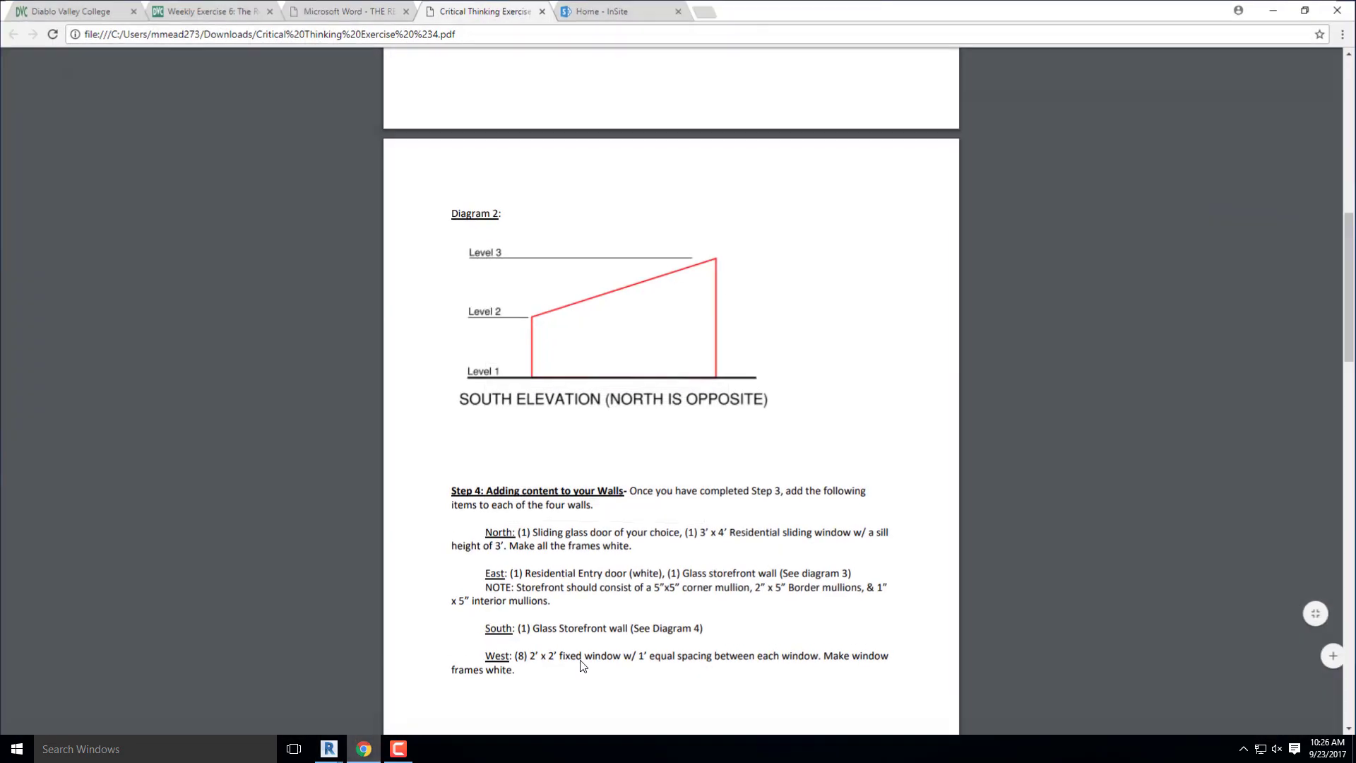
{"action": "scroll", "coordinate": [627, 358], "scroll_direction": "down", "scroll_amount": 7}
{"action": "scroll", "coordinate": [628, 358], "scroll_direction": "down", "scroll_amount": 3}
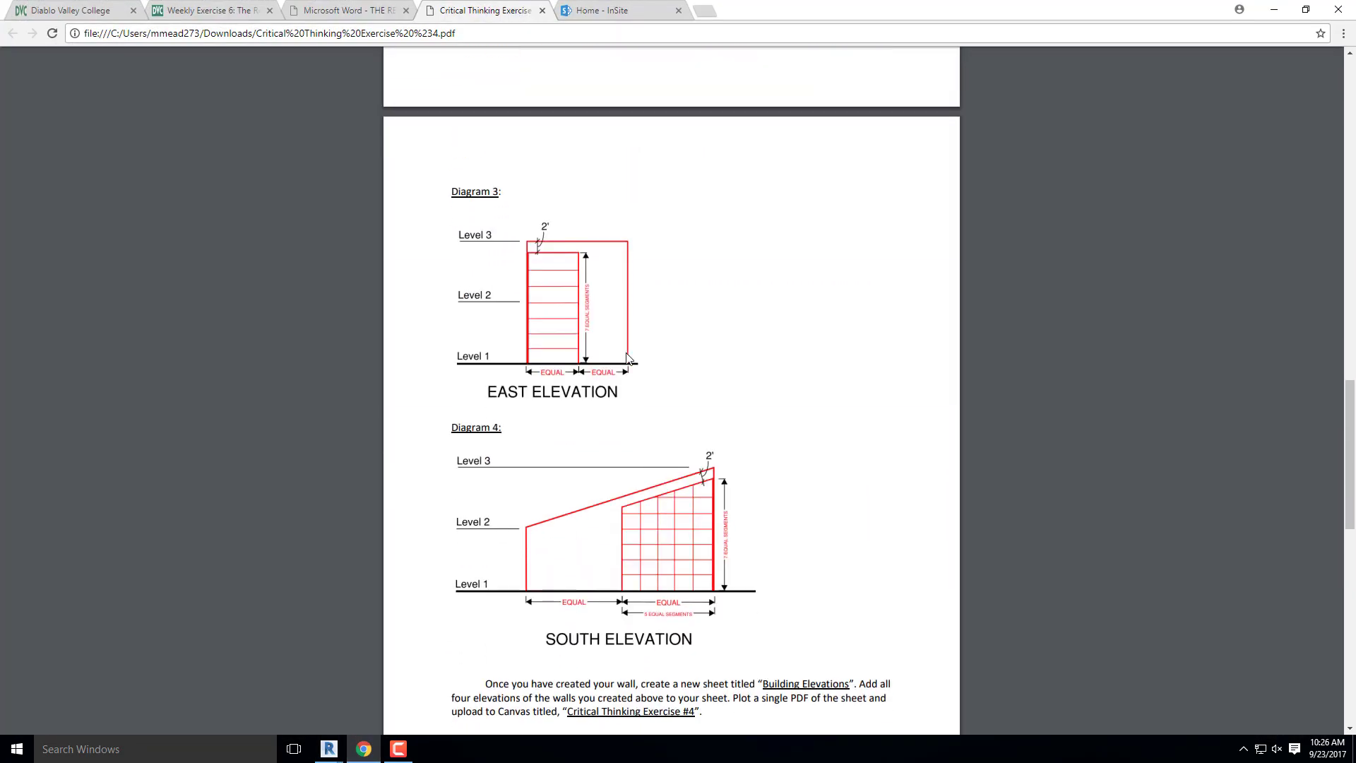
{"action": "scroll", "coordinate": [616, 347], "scroll_direction": "down", "scroll_amount": 4}
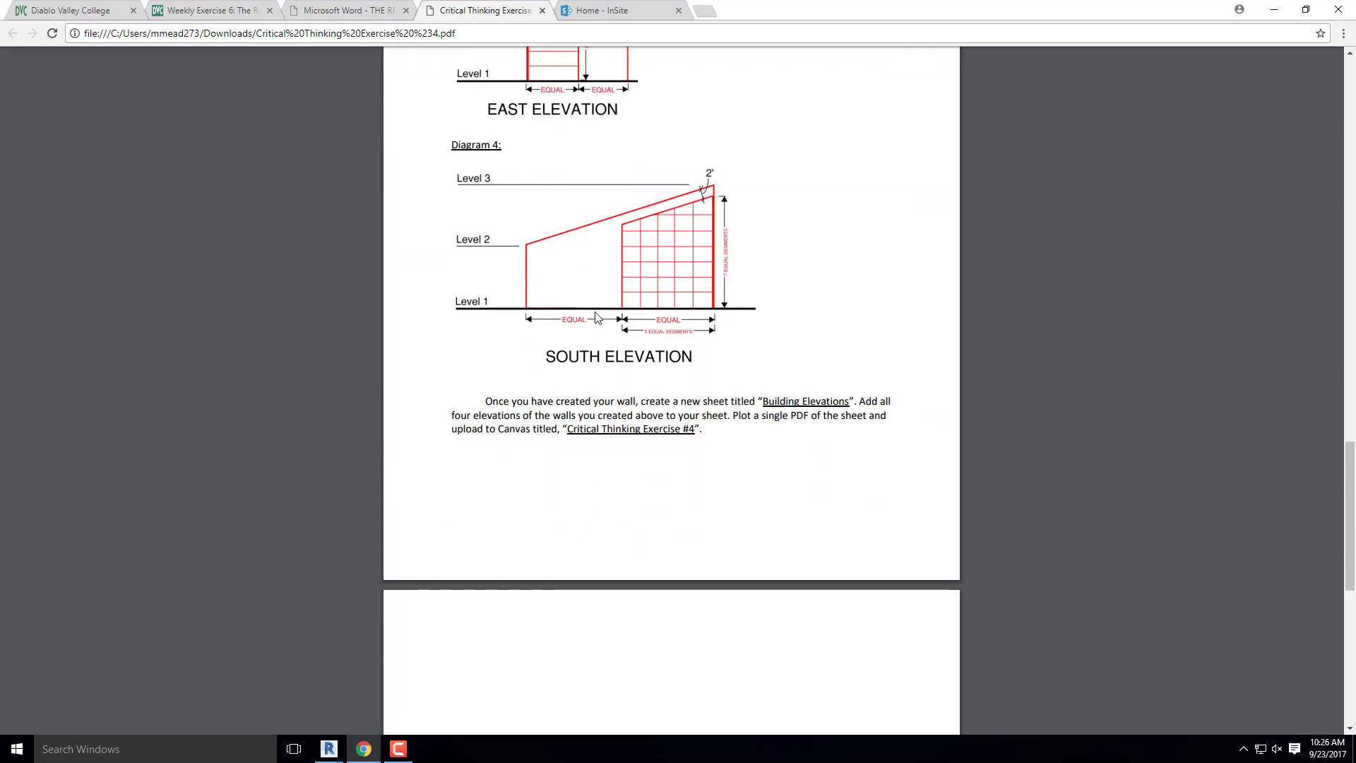
{"action": "scroll", "coordinate": [682, 304], "scroll_direction": "down", "scroll_amount": 8}
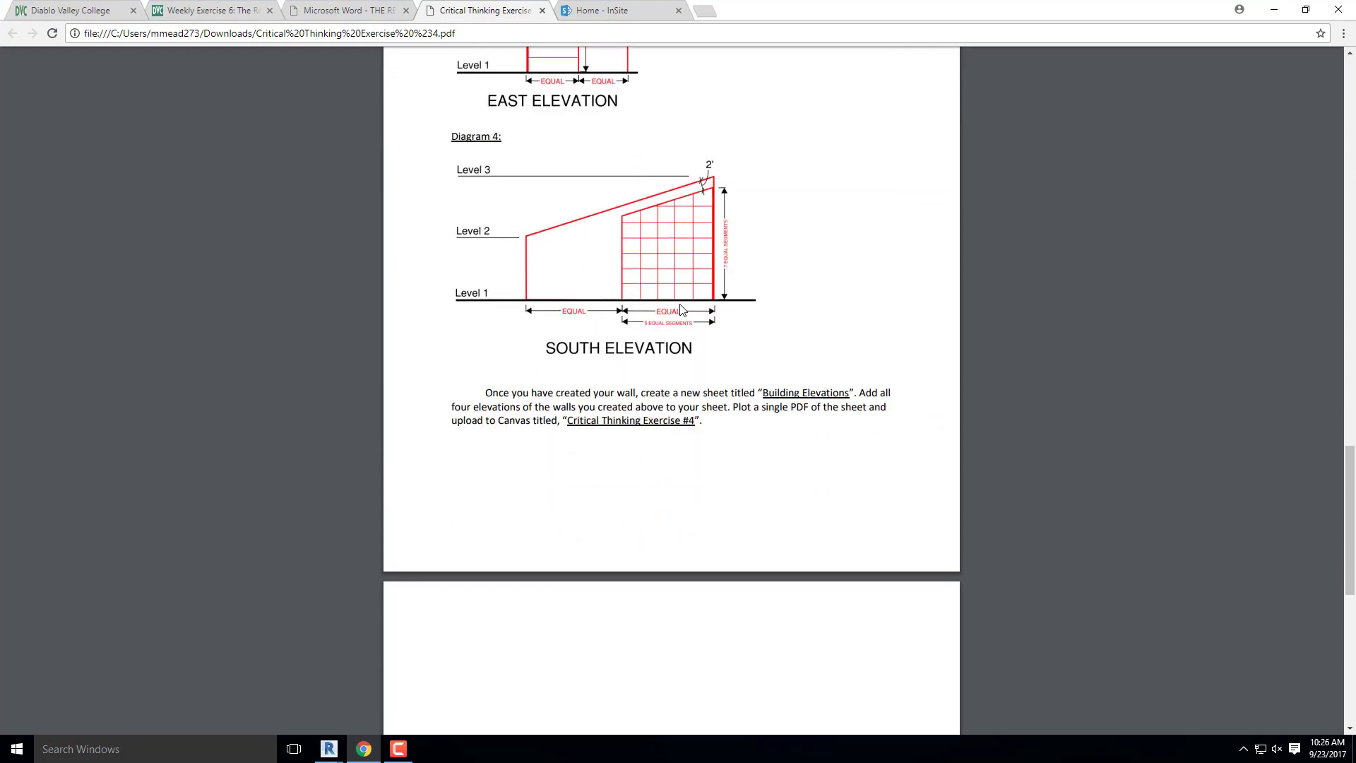
{"action": "scroll", "coordinate": [685, 302], "scroll_direction": "up", "scroll_amount": 3}
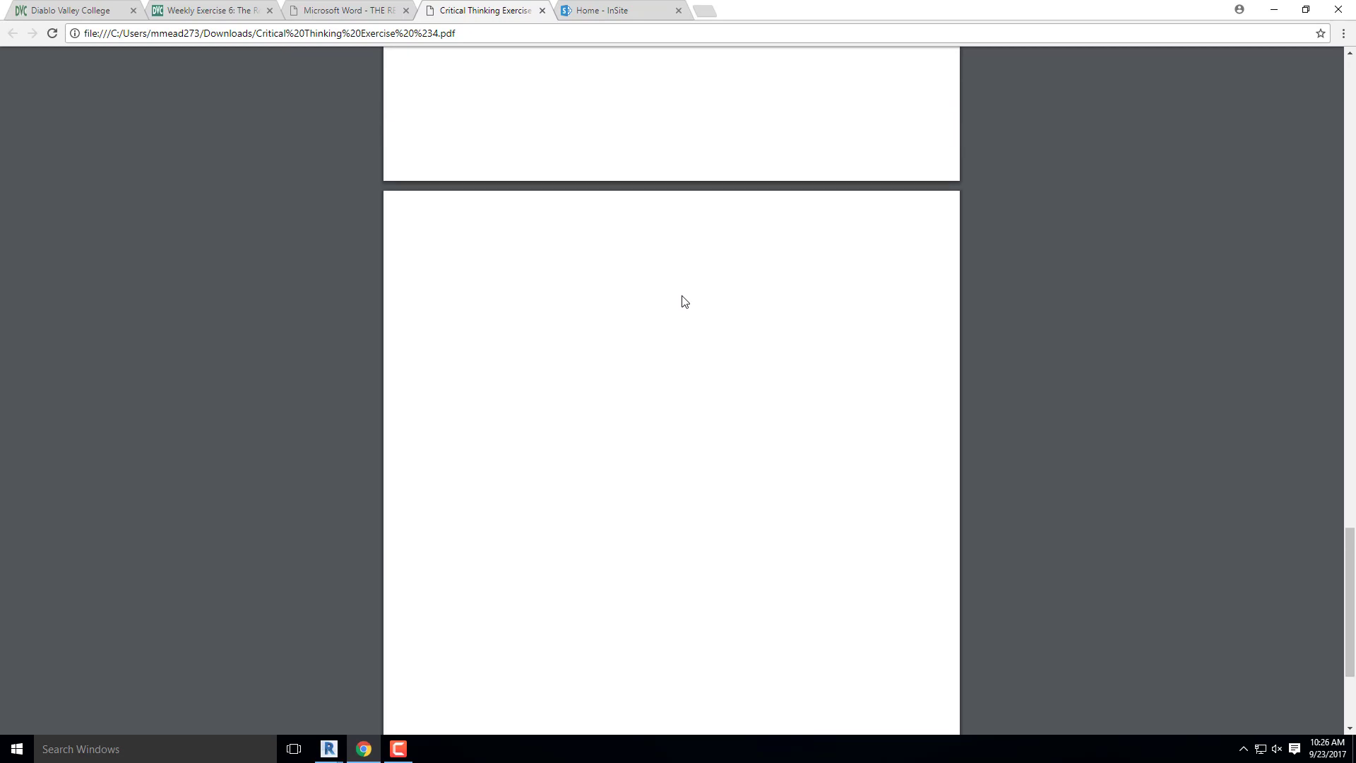
{"action": "scroll", "coordinate": [685, 302], "scroll_direction": "up", "scroll_amount": 7}
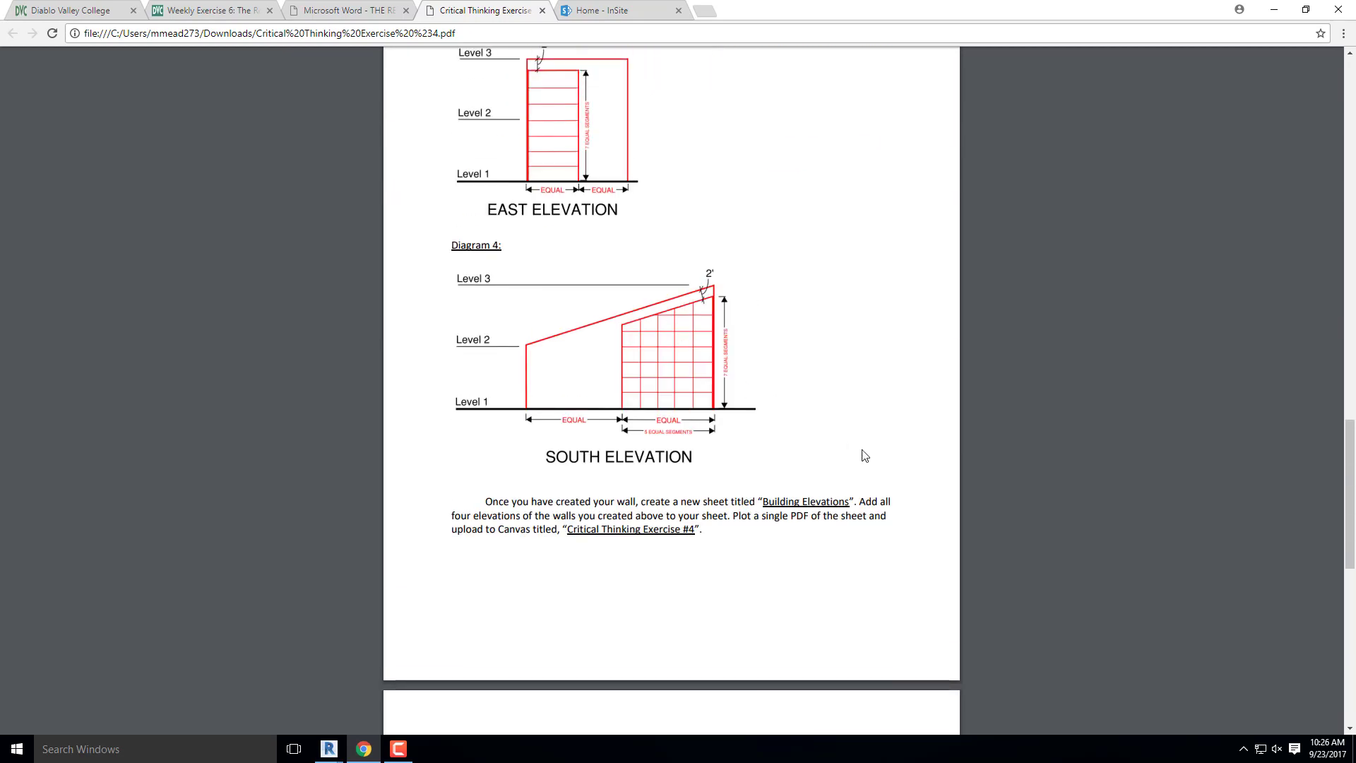
{"action": "scroll", "coordinate": [783, 384], "scroll_direction": "up", "scroll_amount": 9}
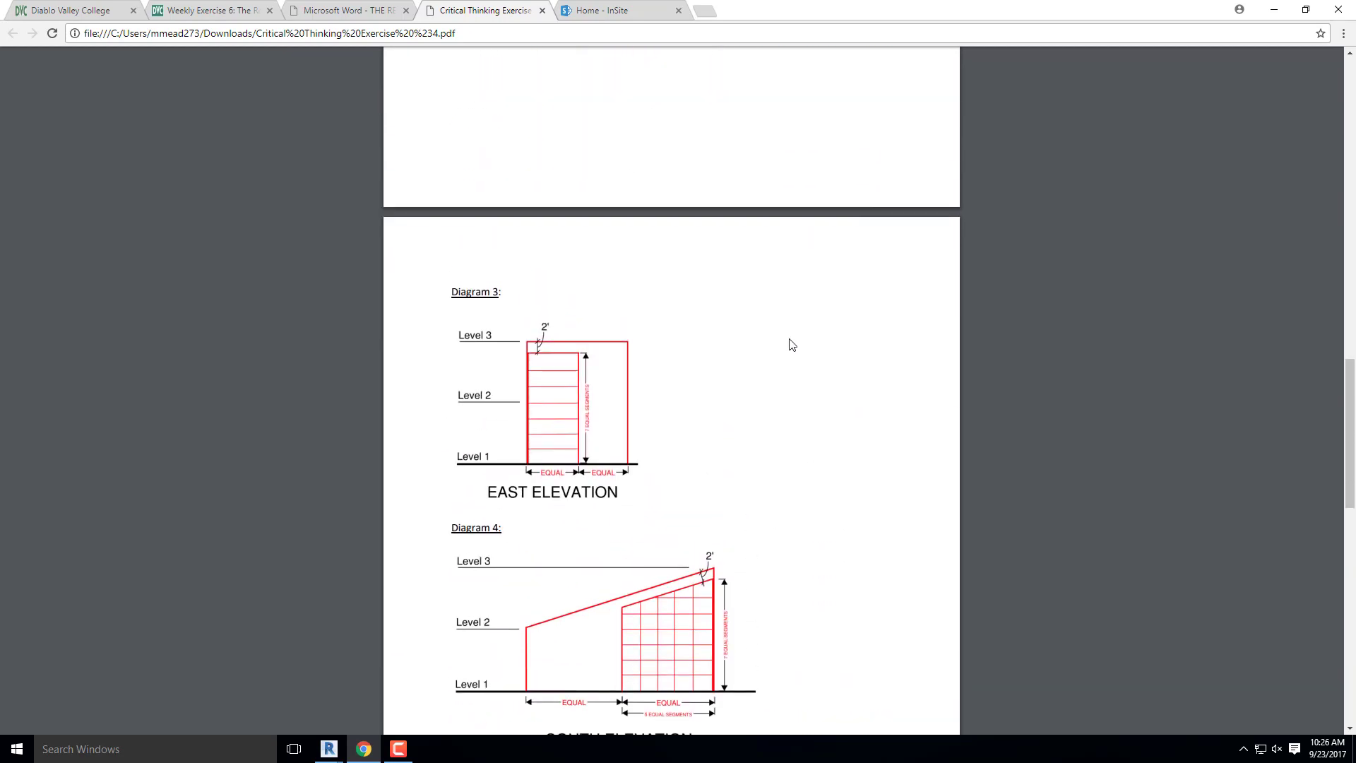
{"action": "scroll", "coordinate": [572, 191], "scroll_direction": "down", "scroll_amount": 2}
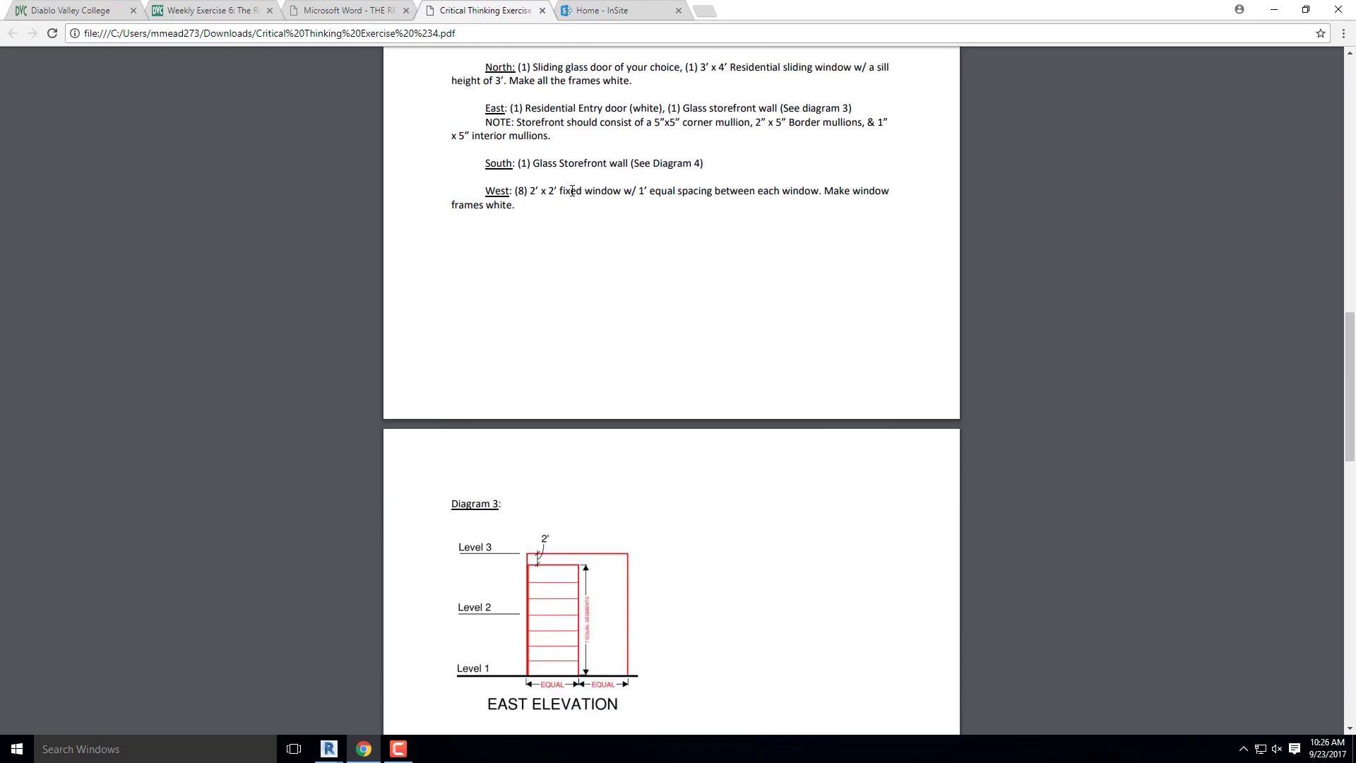
{"action": "scroll", "coordinate": [627, 218], "scroll_direction": "up", "scroll_amount": 5}
{"action": "scroll", "coordinate": [626, 377], "scroll_direction": "down", "scroll_amount": 6}
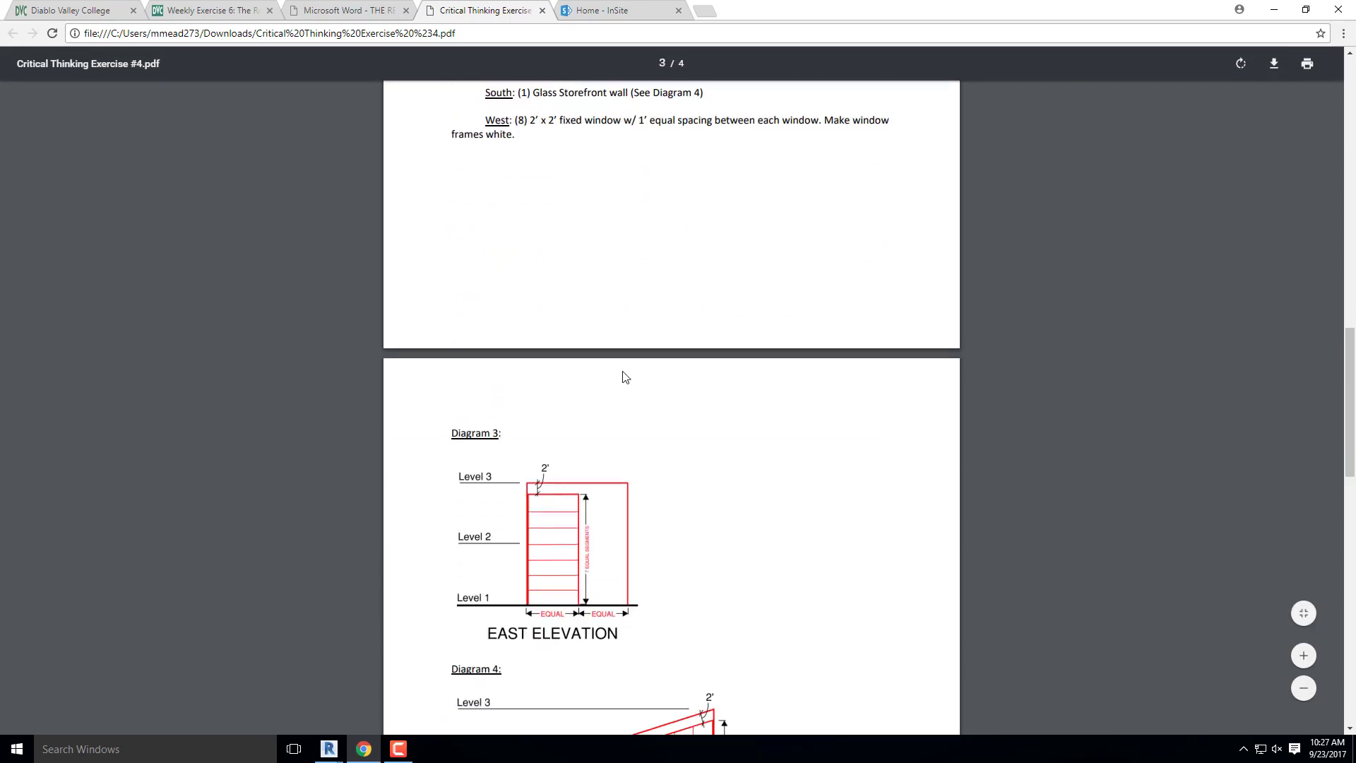
{"action": "scroll", "coordinate": [521, 497], "scroll_direction": "down", "scroll_amount": 2}
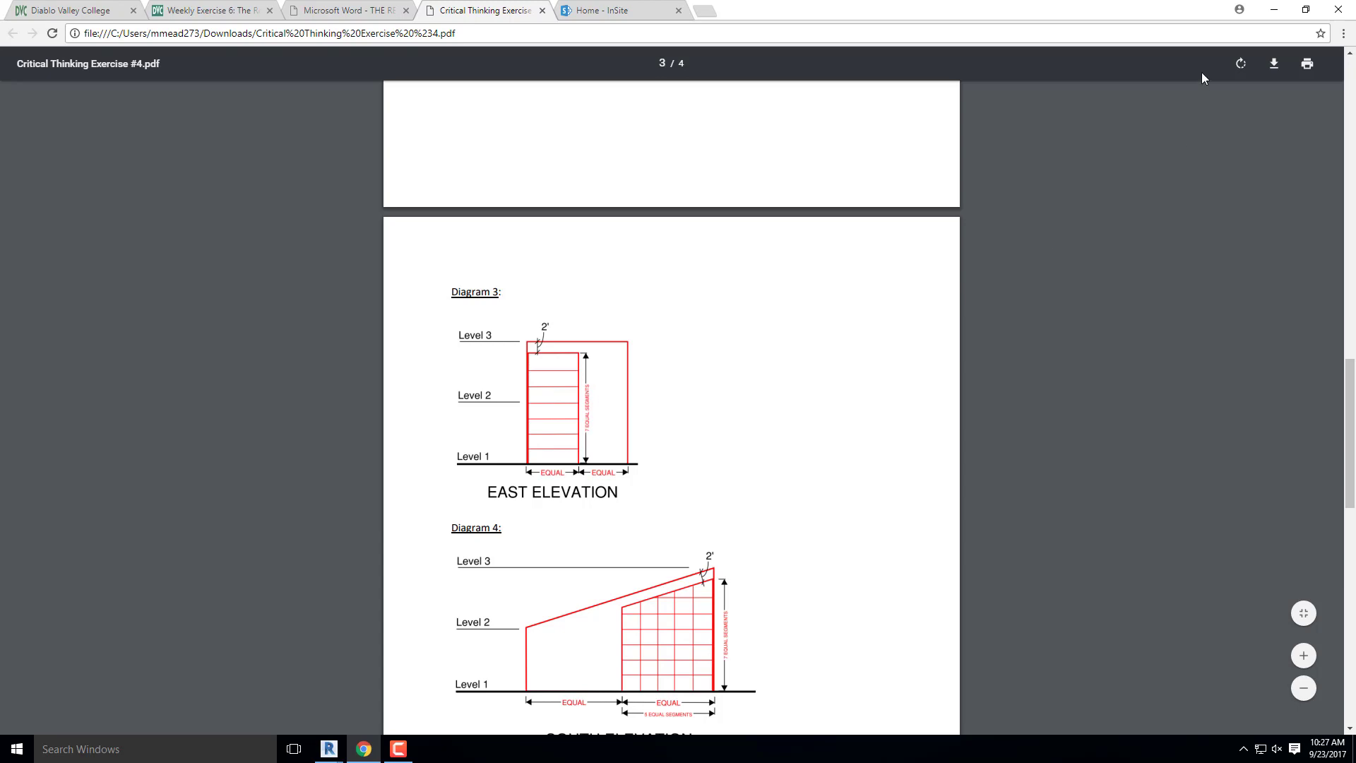
Step: Return to Revit and start a new wall using the Storefront curtain wall type
{"action": "left_click", "coordinate": [1273, 10]}
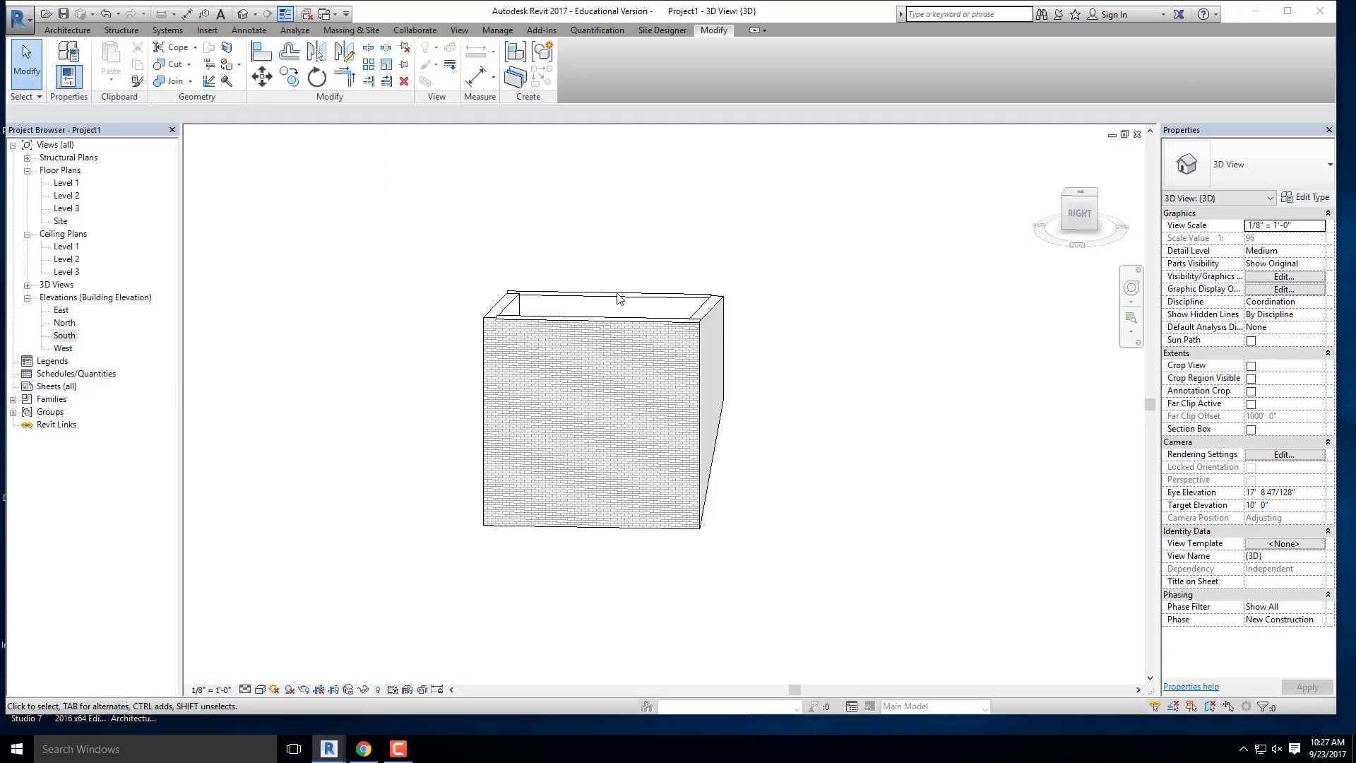
{"action": "left_click", "coordinate": [80, 31]}
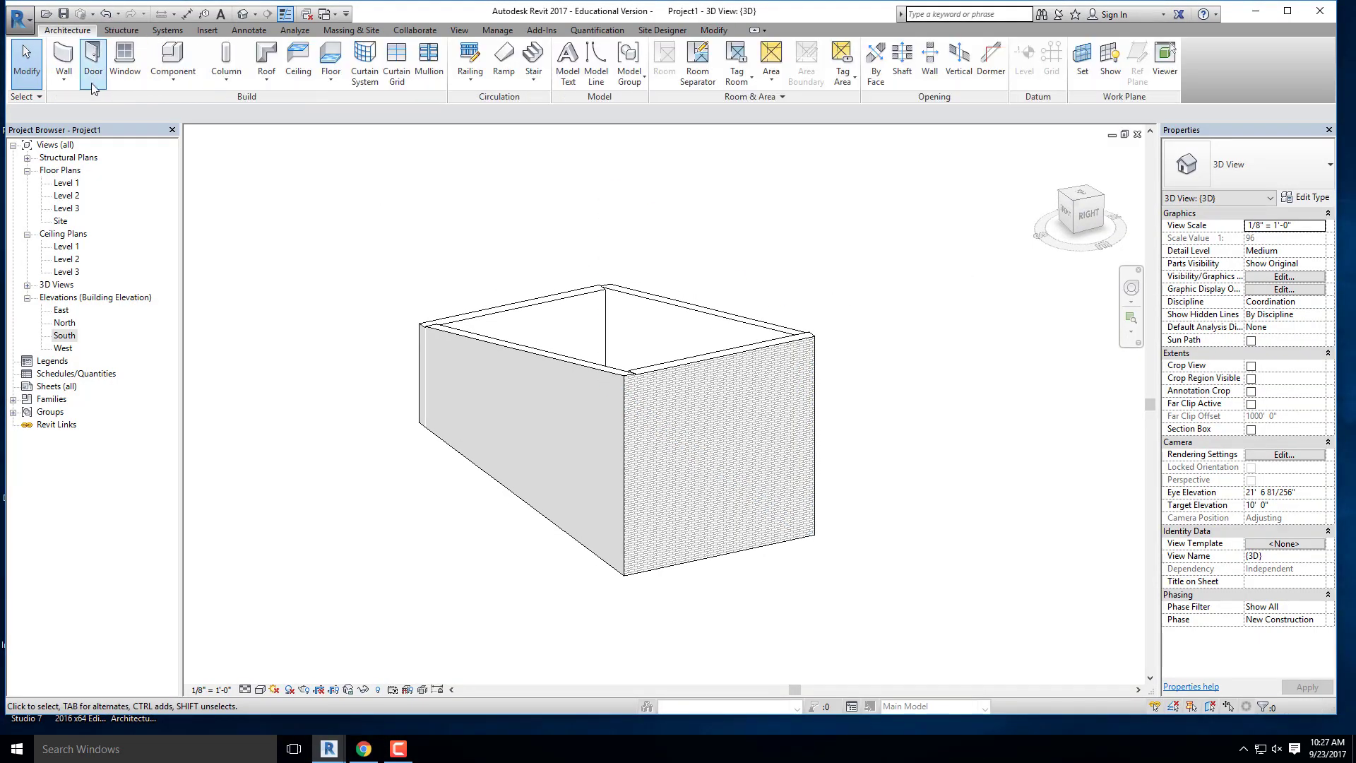
{"action": "left_click", "coordinate": [64, 76]}
{"action": "left_click", "coordinate": [96, 106]}
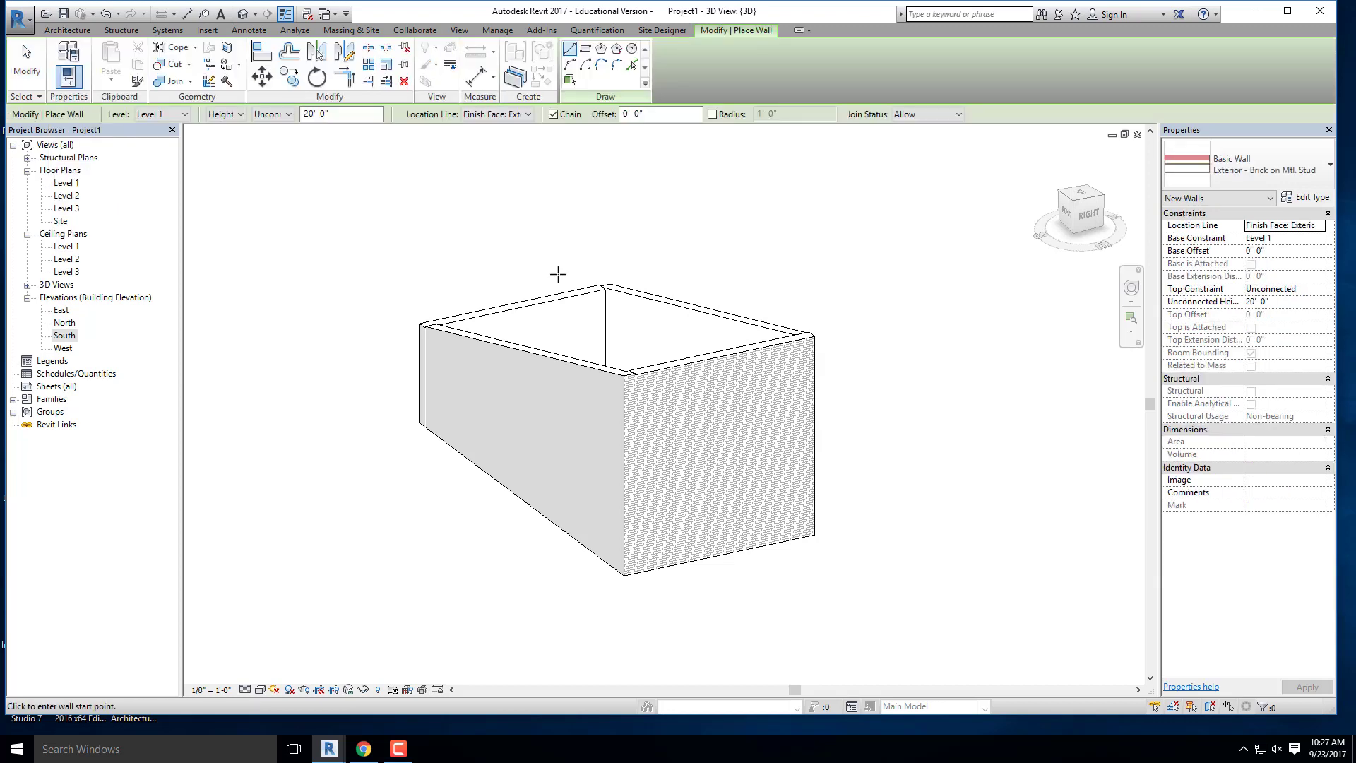
{"action": "left_click", "coordinate": [1315, 168]}
{"action": "scroll", "coordinate": [1243, 353], "scroll_direction": "down", "scroll_amount": 5}
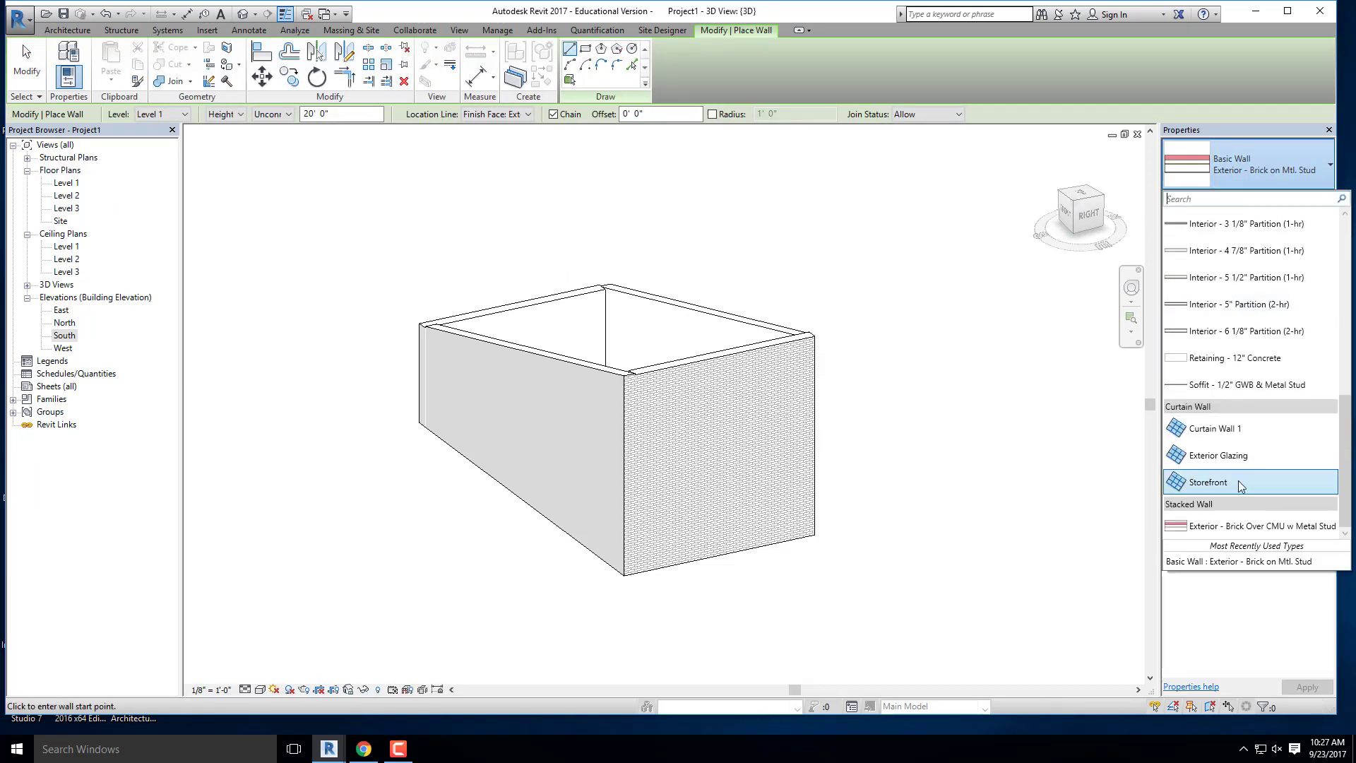
{"action": "left_click", "coordinate": [1235, 483]}
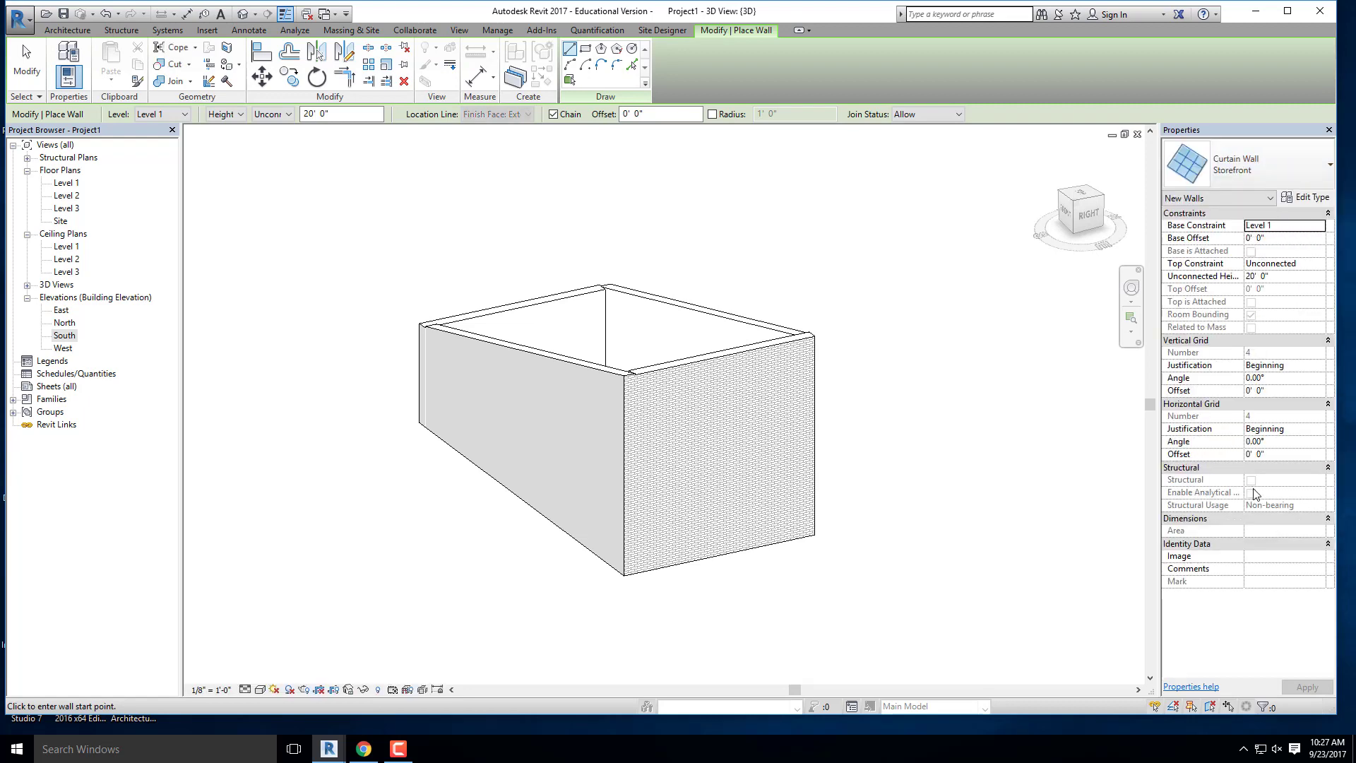
Step: Duplicate the Storefront curtain wall type under the name "Storefront Type 1"
{"action": "left_click", "coordinate": [1306, 197]}
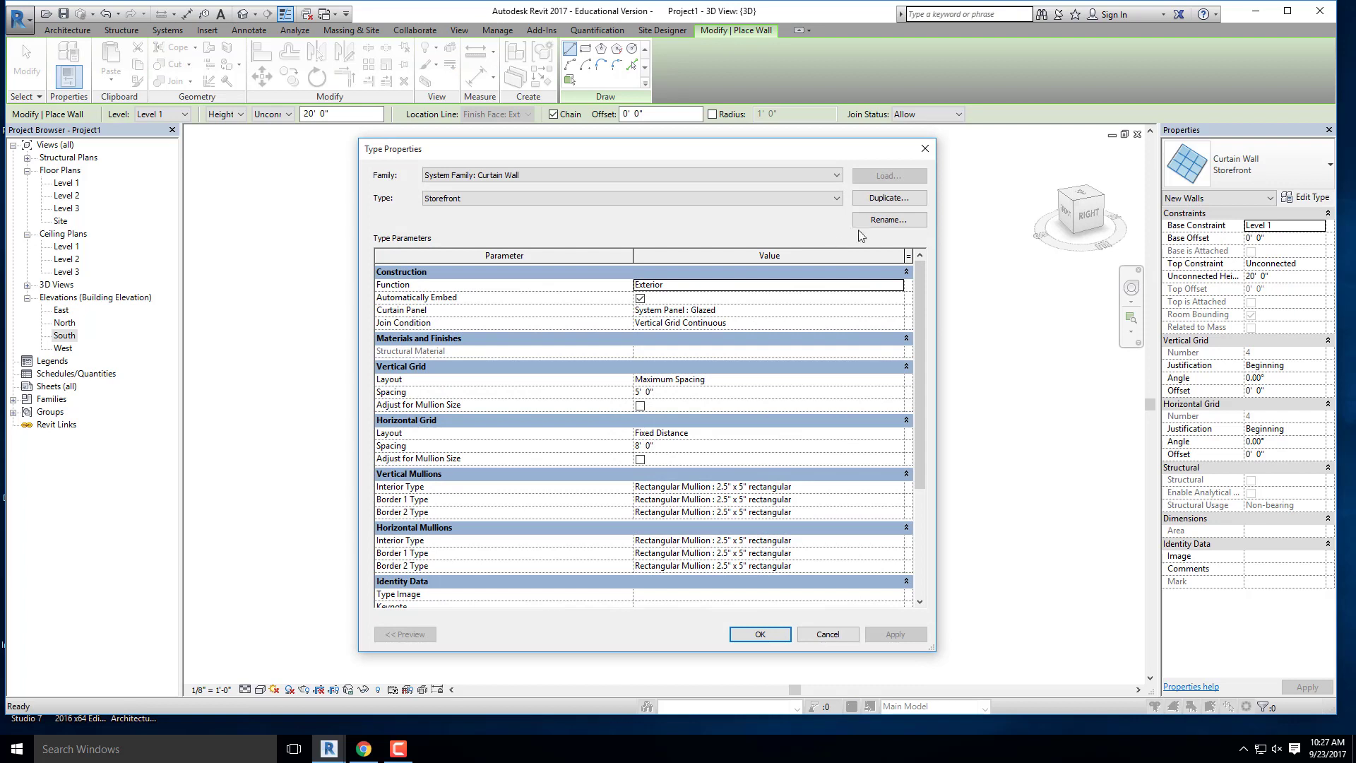
{"action": "left_click", "coordinate": [884, 197]}
{"action": "left_click", "coordinate": [659, 390]}
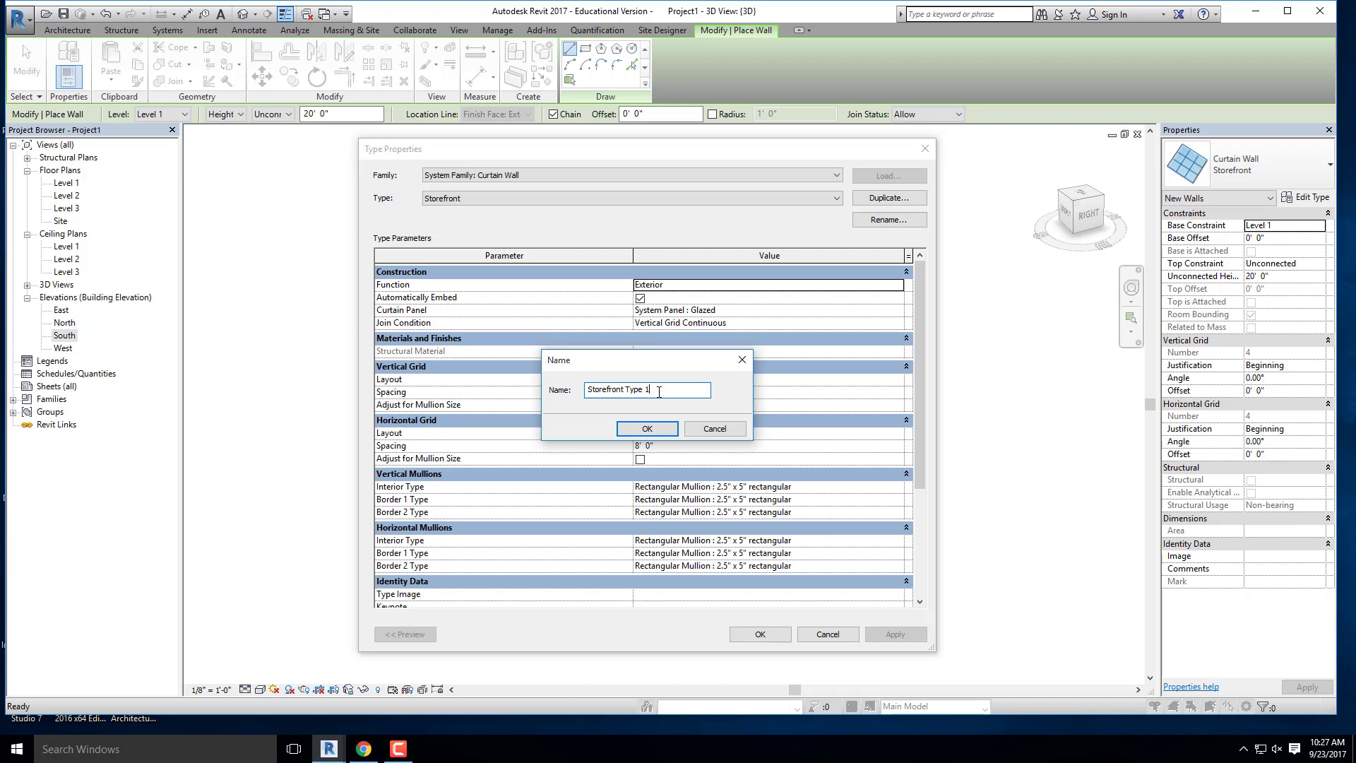
{"action": "left_click", "coordinate": [653, 427]}
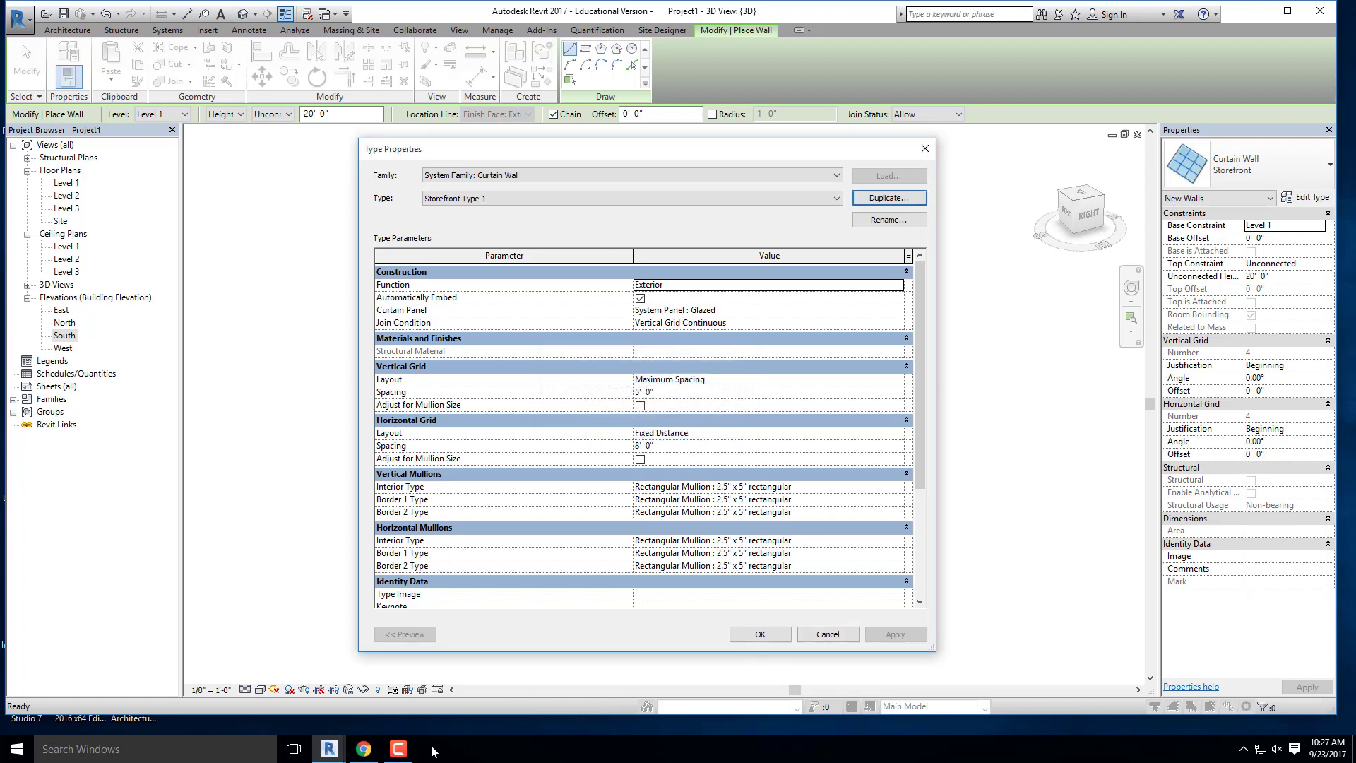
Step: Check Diagrams 3 and 4 in the Chrome PDF, and set Storefront Type 1's vertical grid layout to None in Revit
{"action": "left_click", "coordinate": [363, 748]}
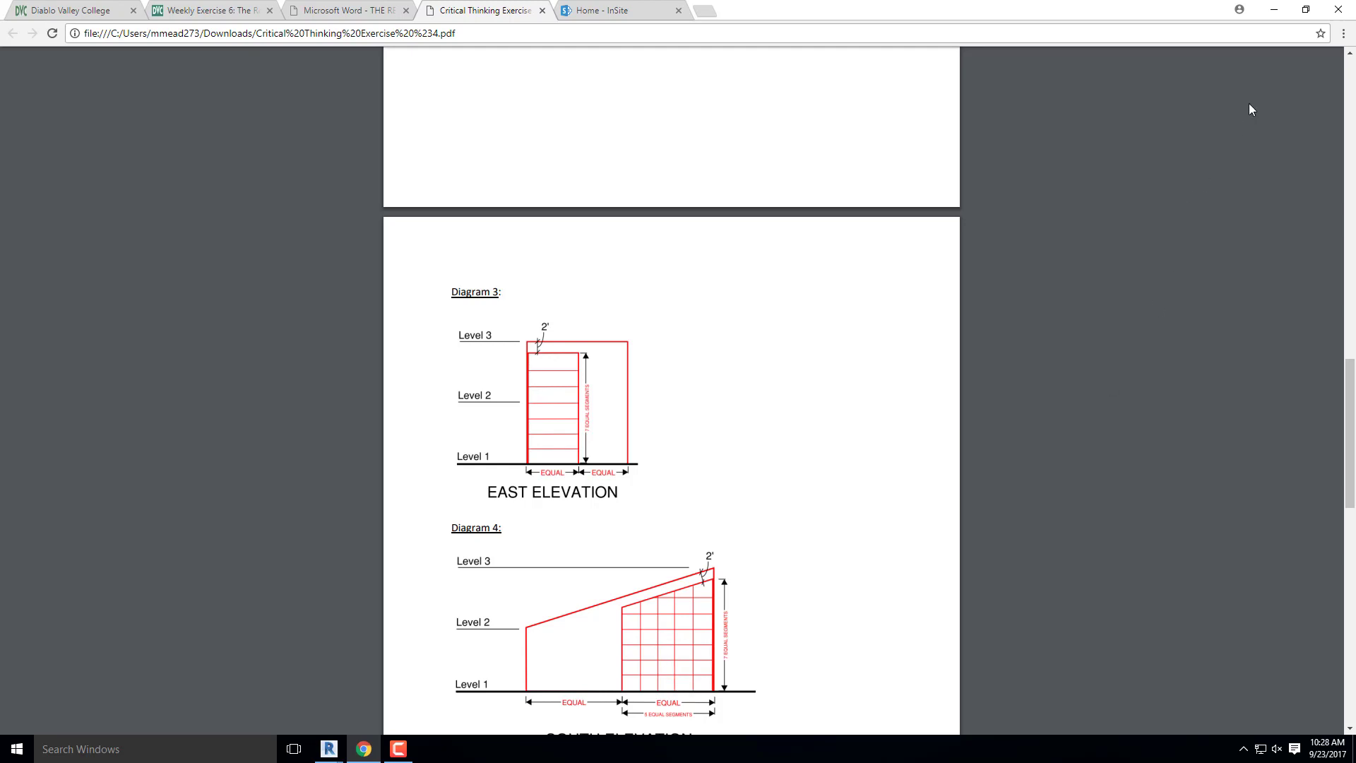
{"action": "left_click", "coordinate": [1274, 9]}
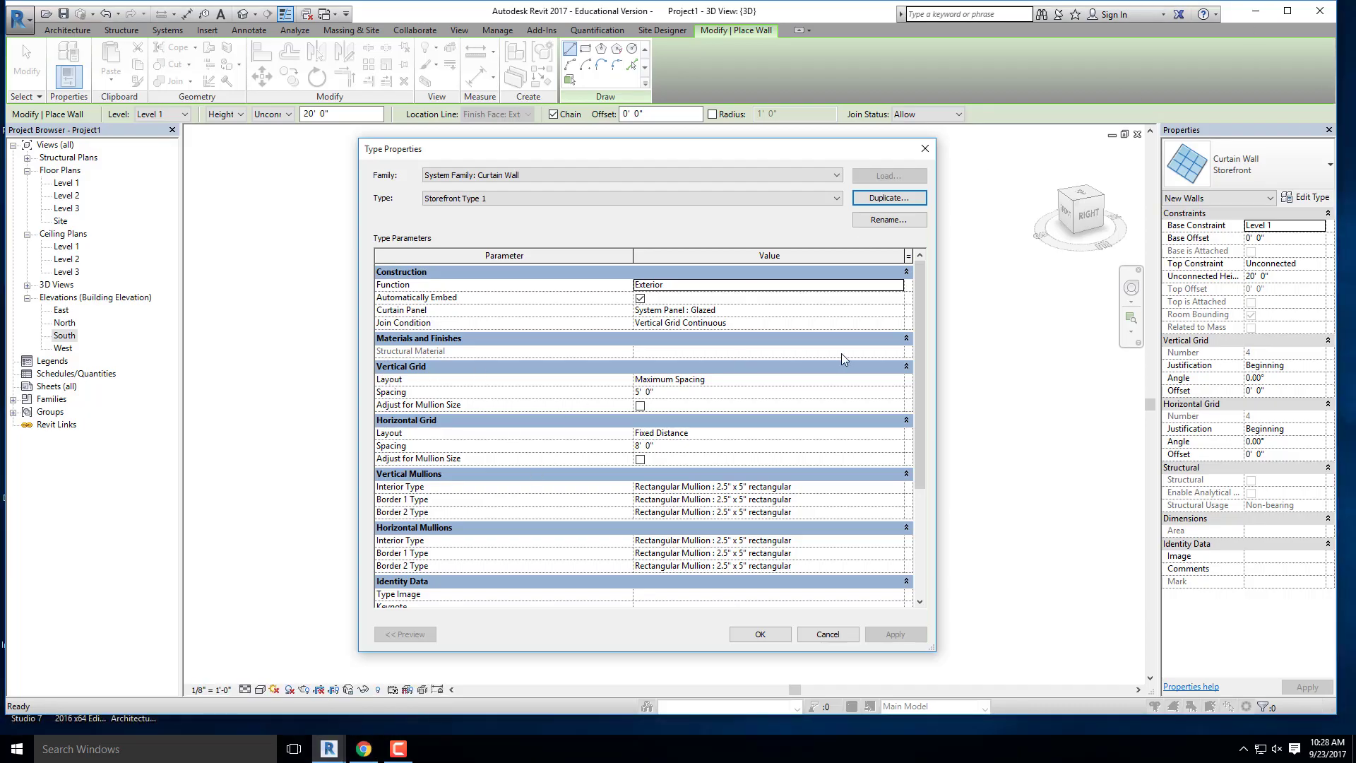
{"action": "left_click", "coordinate": [898, 380]}
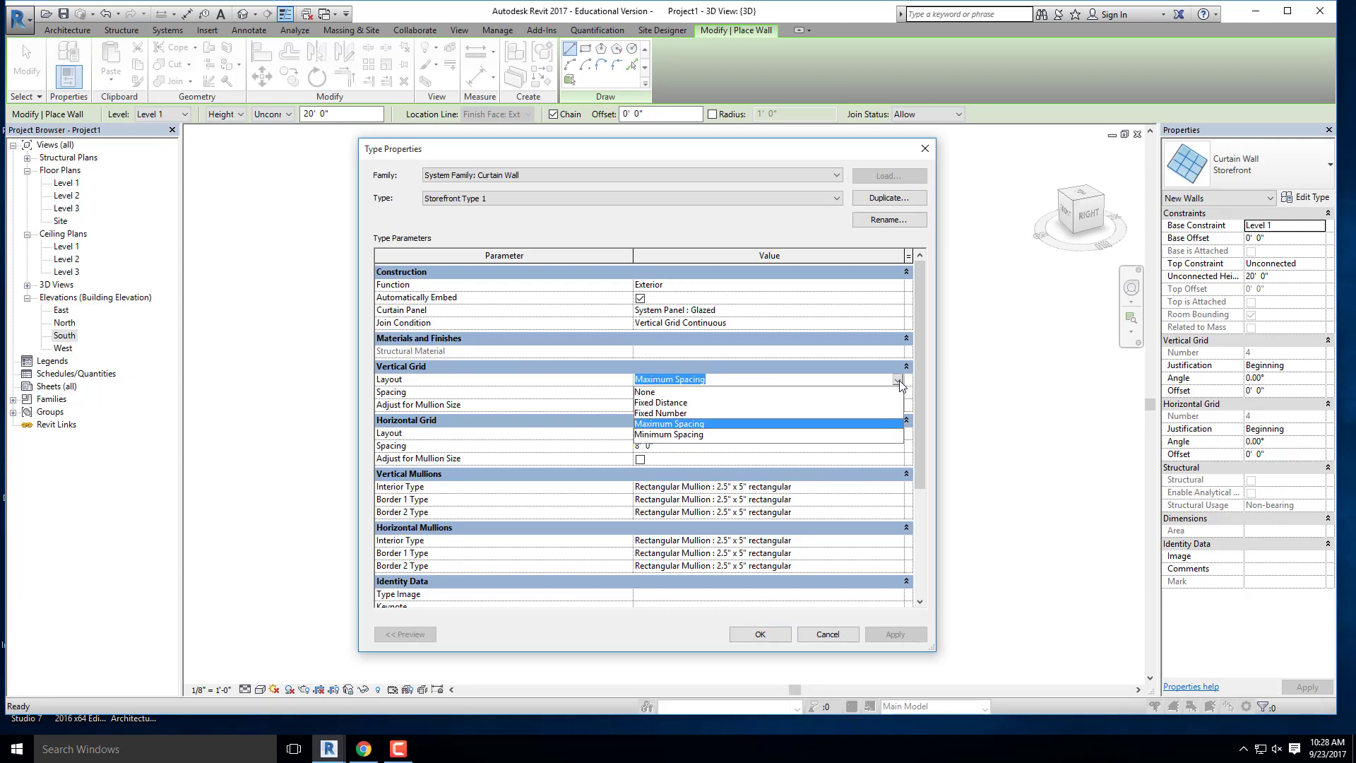
{"action": "left_click", "coordinate": [646, 392]}
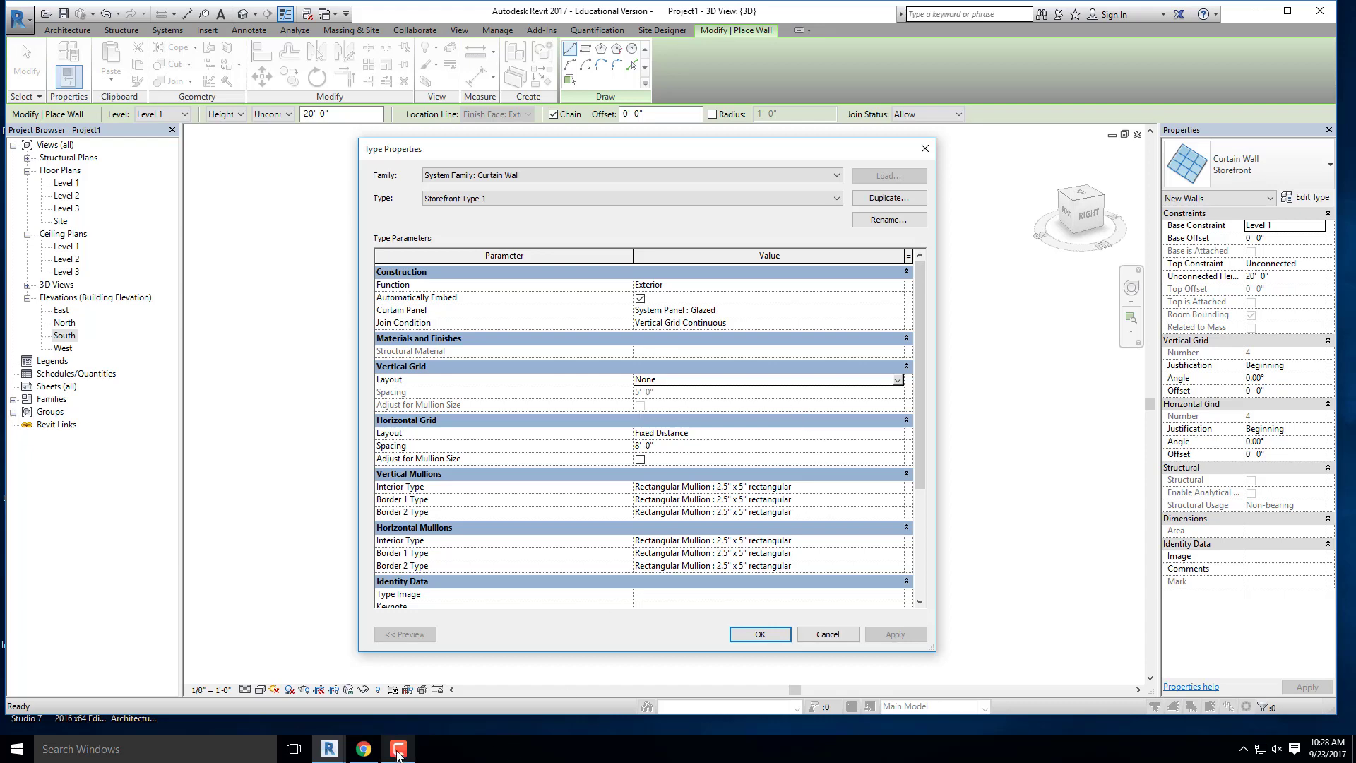
Step: Recheck Diagram 3 in the Chrome PDF, and set Storefront Type 1's horizontal grid layout to Fixed Number in Revit
{"action": "left_click", "coordinate": [372, 754]}
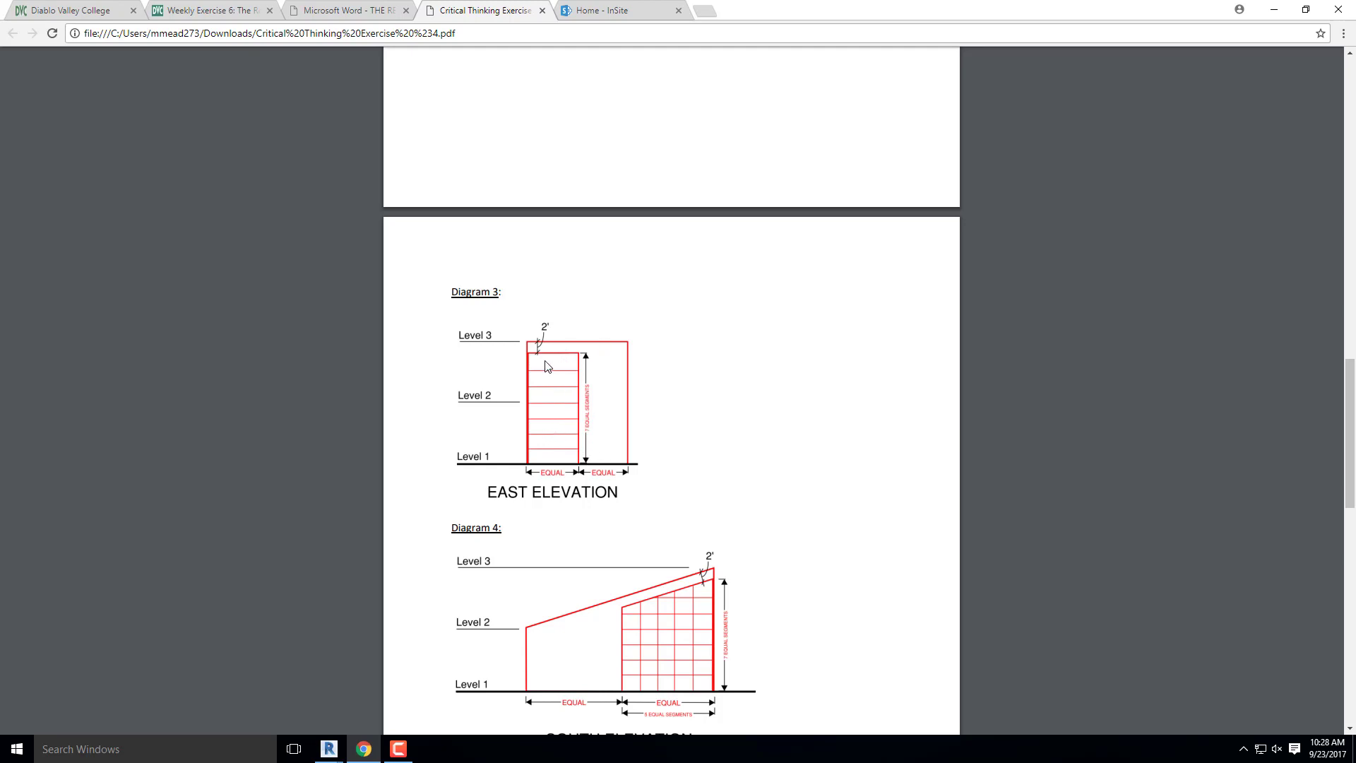
{"action": "left_click", "coordinate": [1275, 11]}
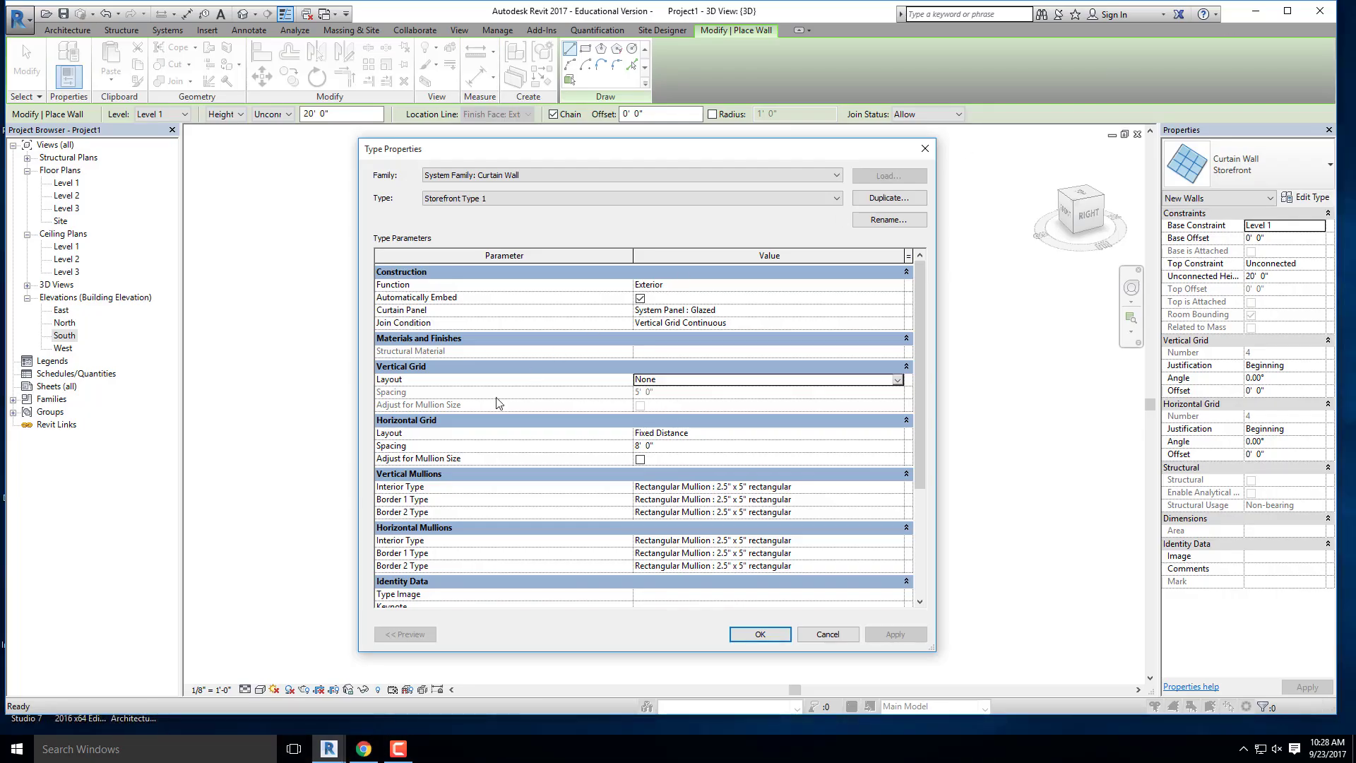
{"action": "left_click", "coordinate": [898, 432]}
{"action": "left_click", "coordinate": [898, 434]}
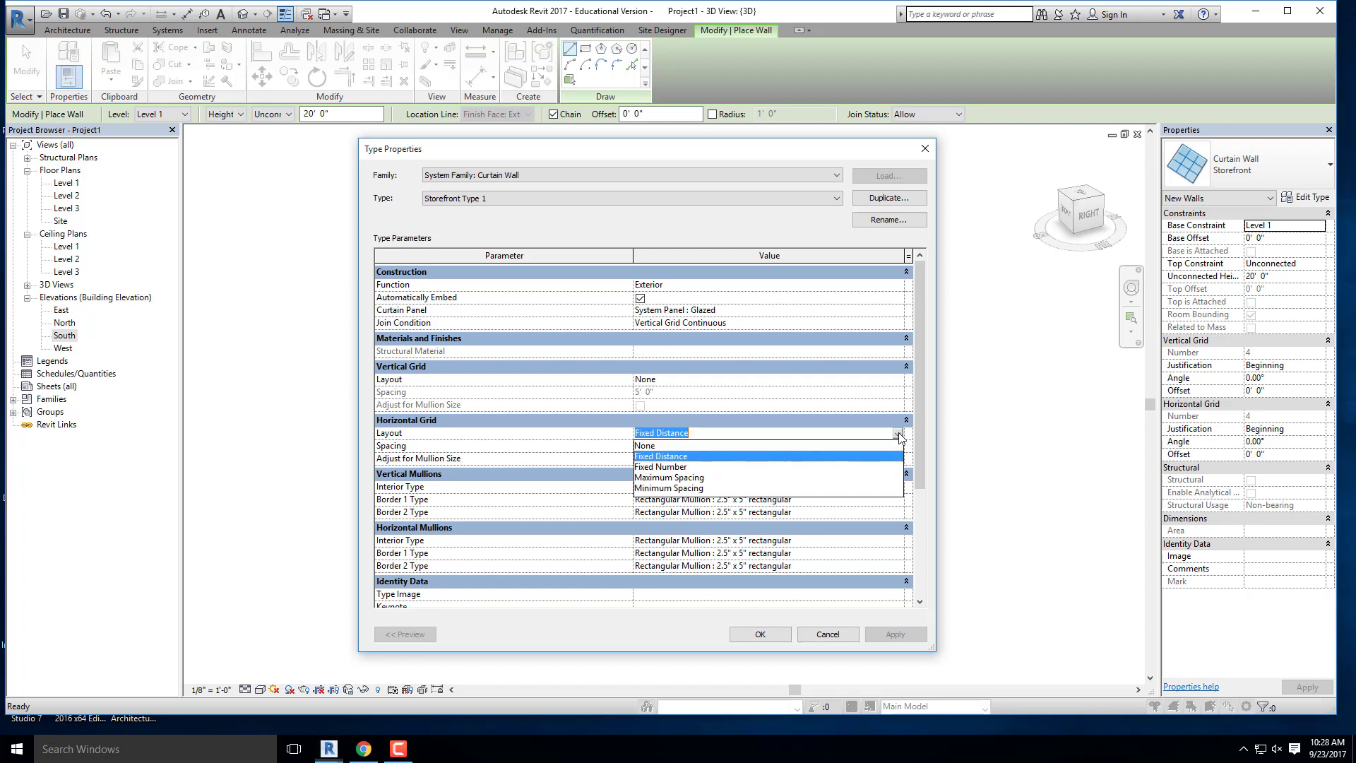
{"action": "left_click", "coordinate": [671, 467]}
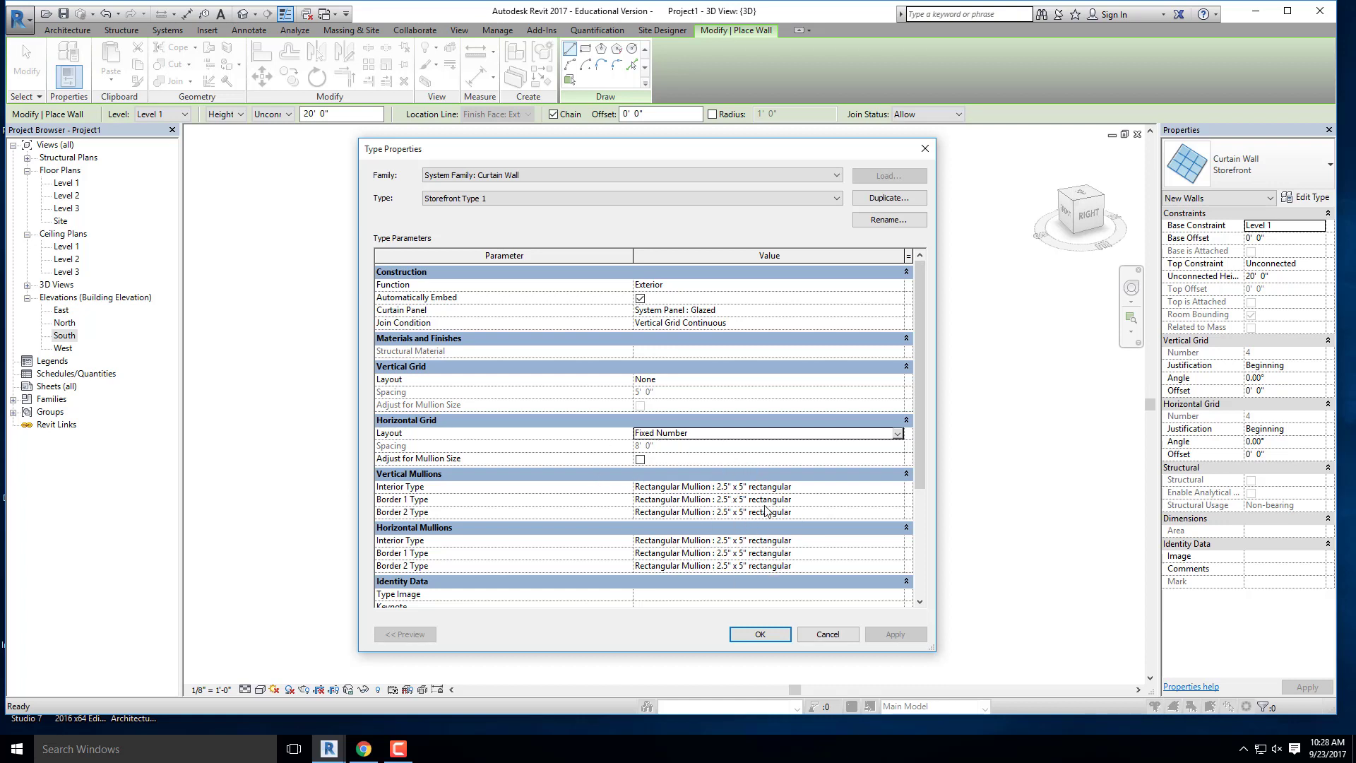
{"action": "left_click", "coordinate": [758, 635]}
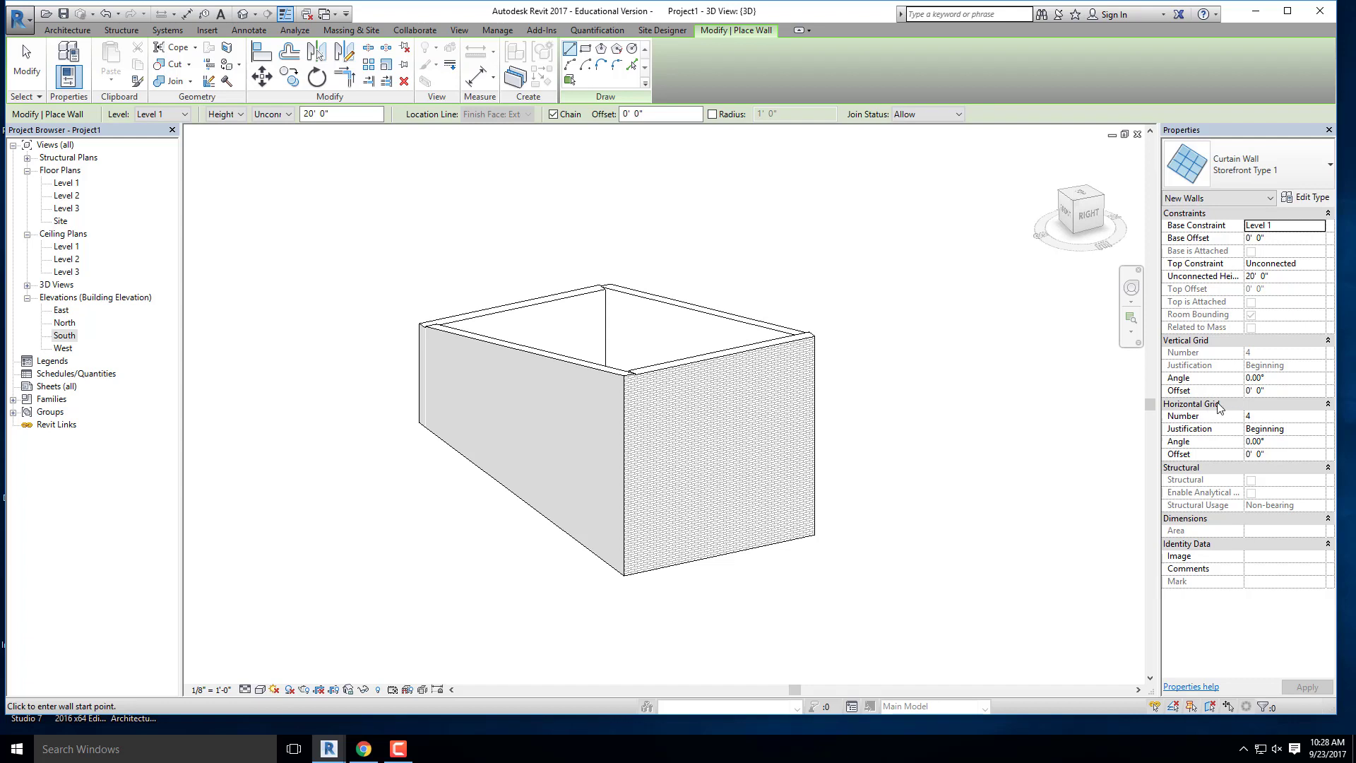
Step: Compare the segments in Diagram 3 of the PDF and set the new storefront wall's horizontal grid number to 7
{"action": "left_click", "coordinate": [1322, 417]}
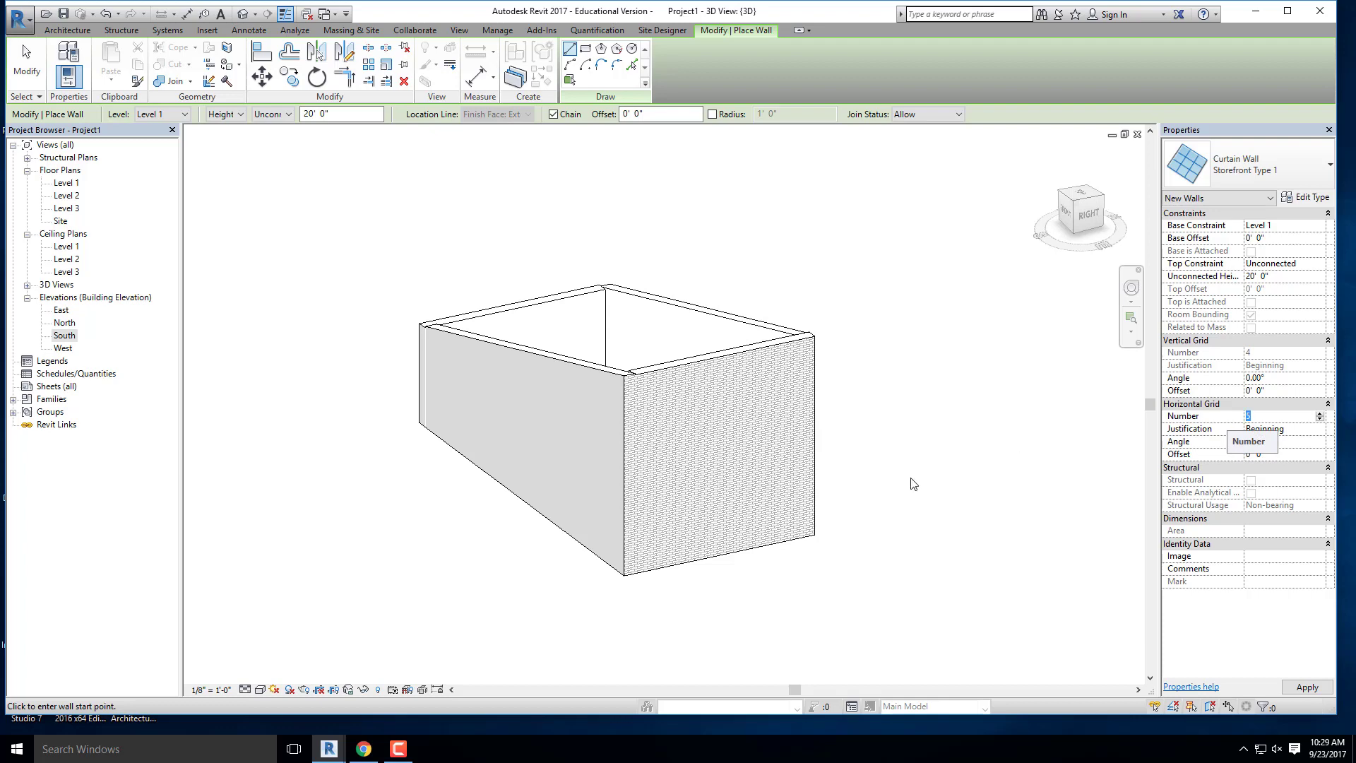
{"action": "left_click", "coordinate": [363, 750]}
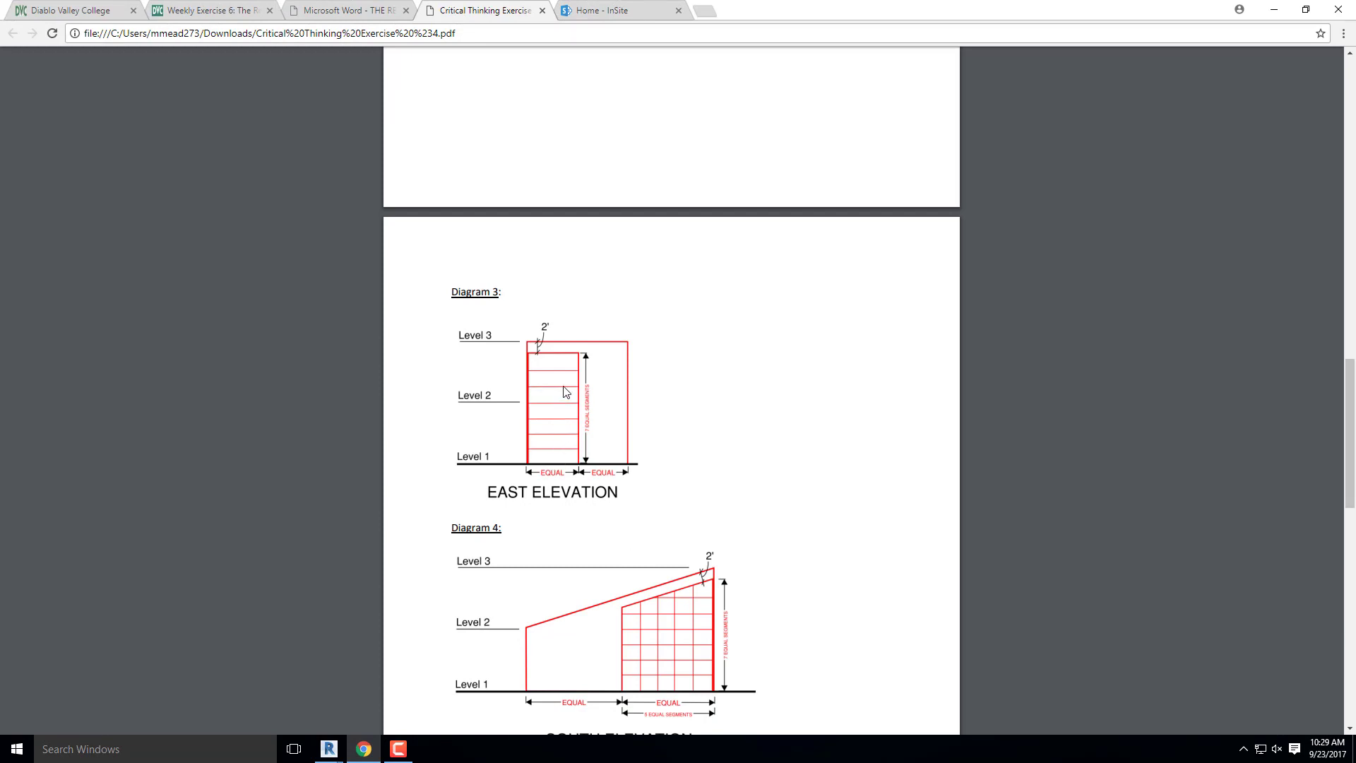
{"action": "left_click", "coordinate": [1275, 12]}
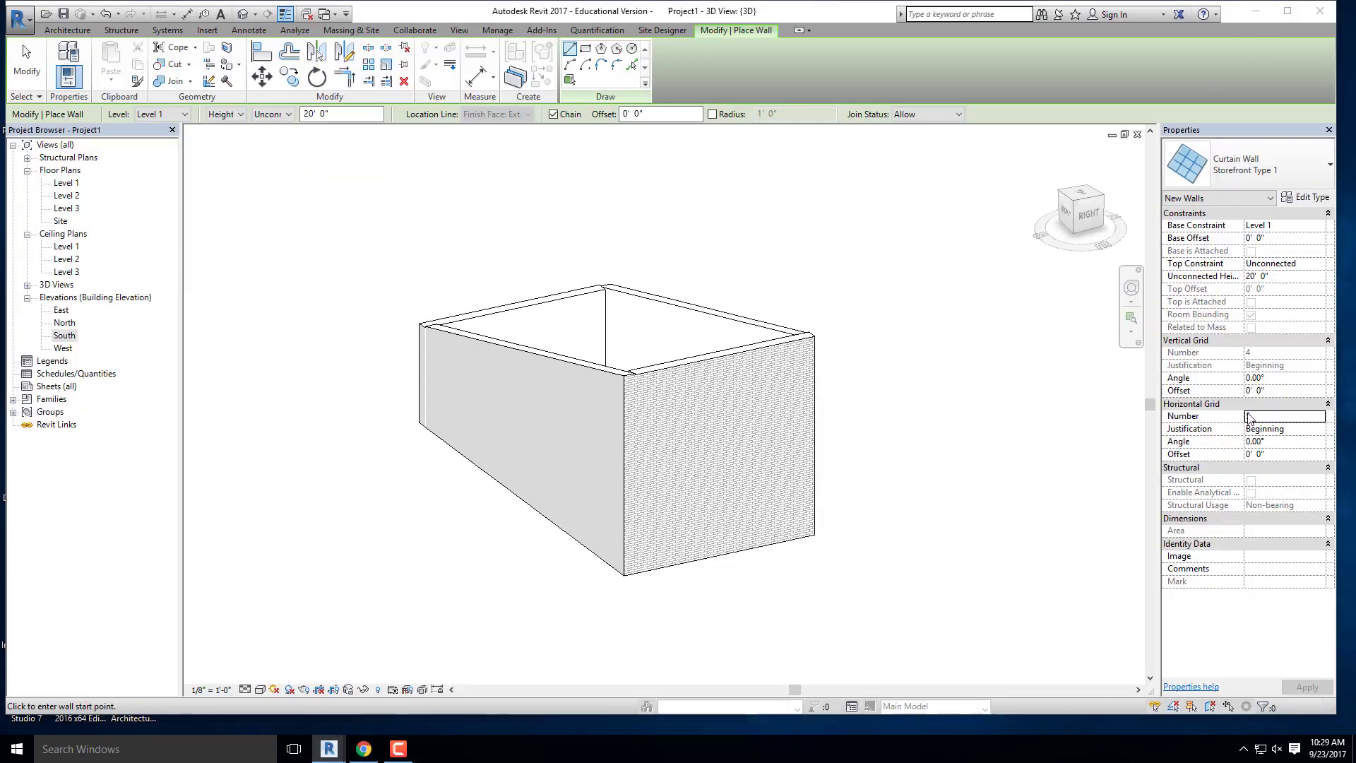
{"action": "left_click_drag", "start_coordinate": [1255, 416], "coordinate": [1233, 416]}
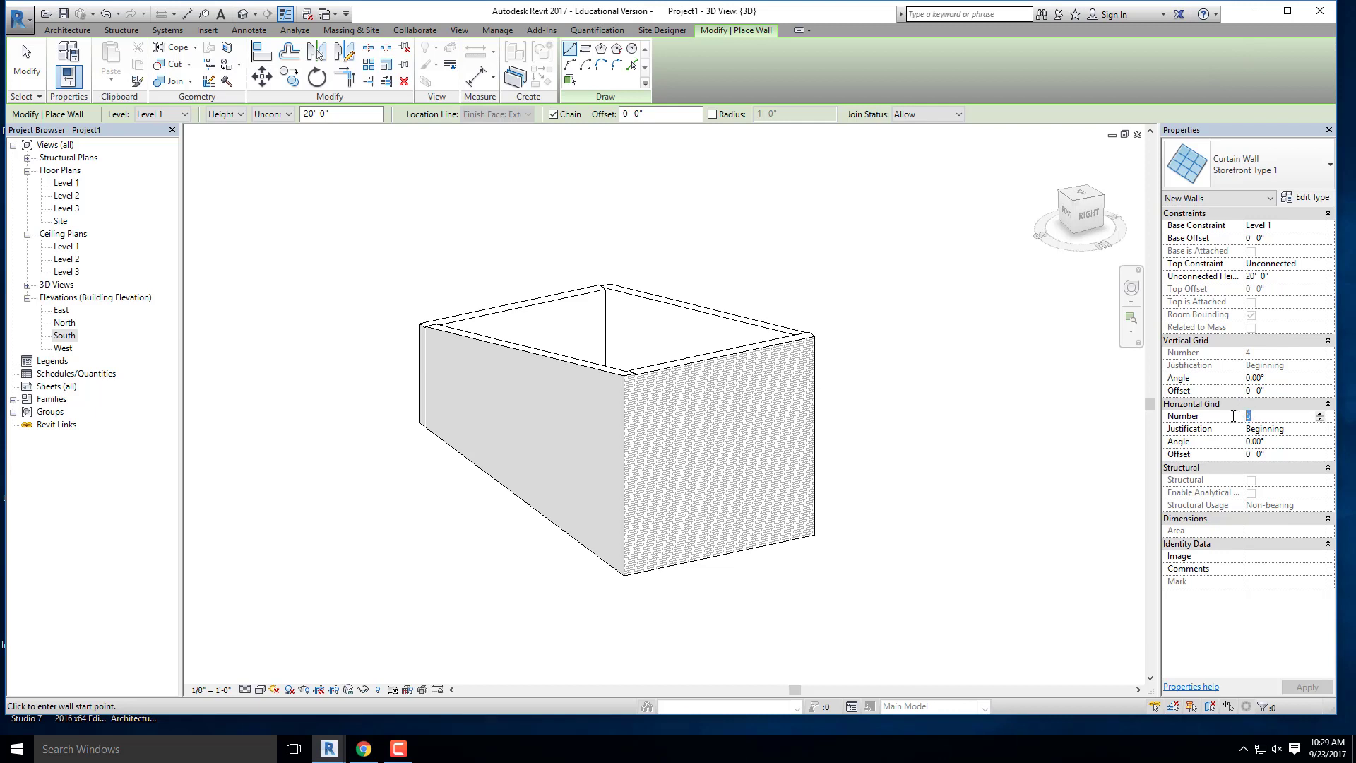
{"action": "type", "text": "7"}
Step: Review the horizontal grid layout options in Storefront Type 1's type properties, keeping Fixed Number
{"action": "left_click", "coordinate": [1314, 198]}
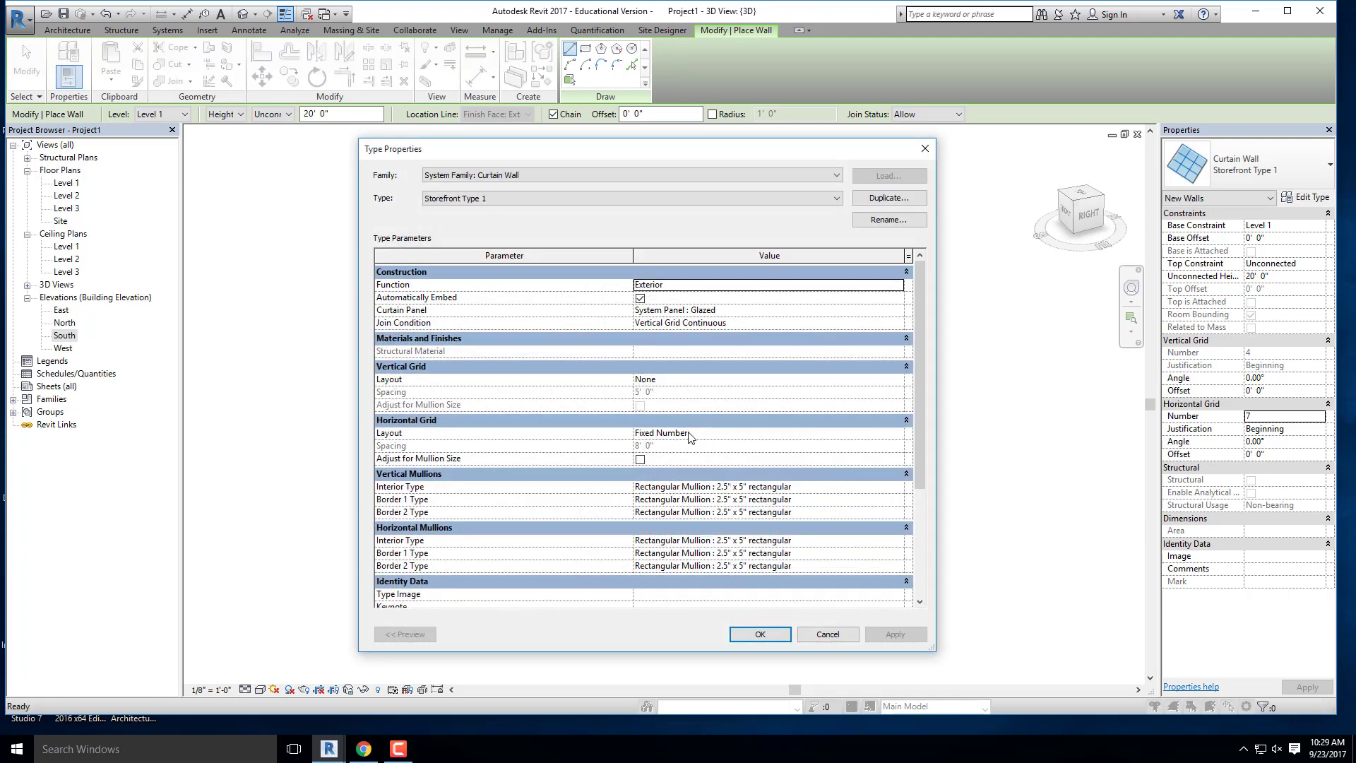
{"action": "left_click", "coordinate": [900, 434]}
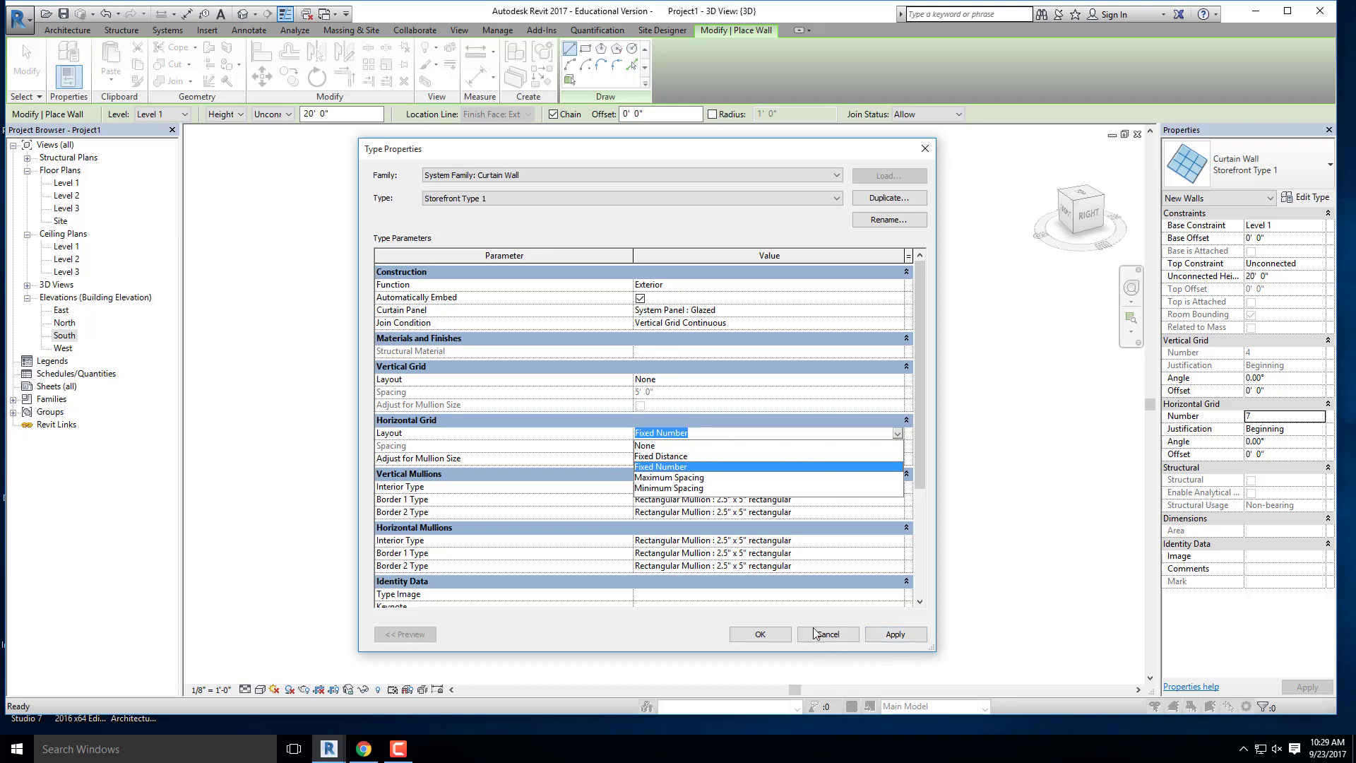
{"action": "left_click", "coordinate": [671, 467]}
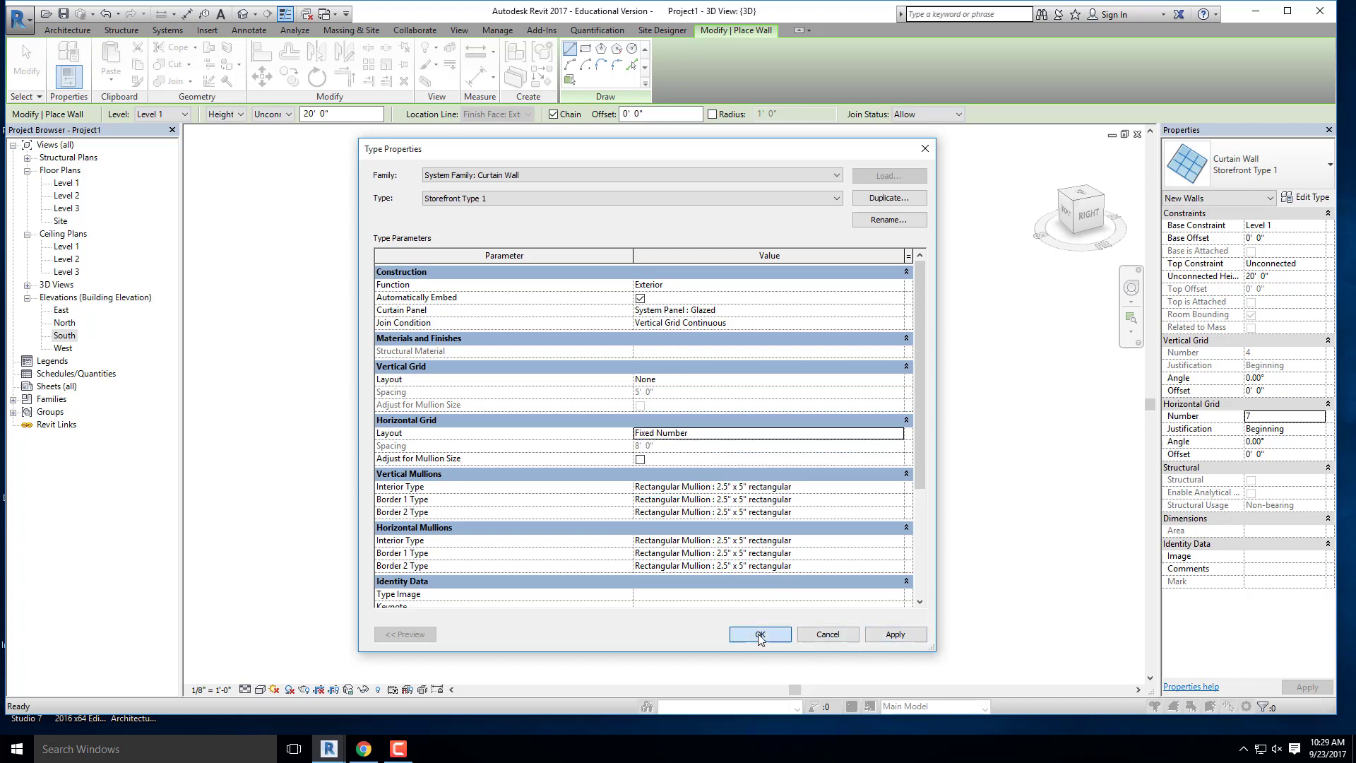
{"action": "left_click", "coordinate": [760, 634]}
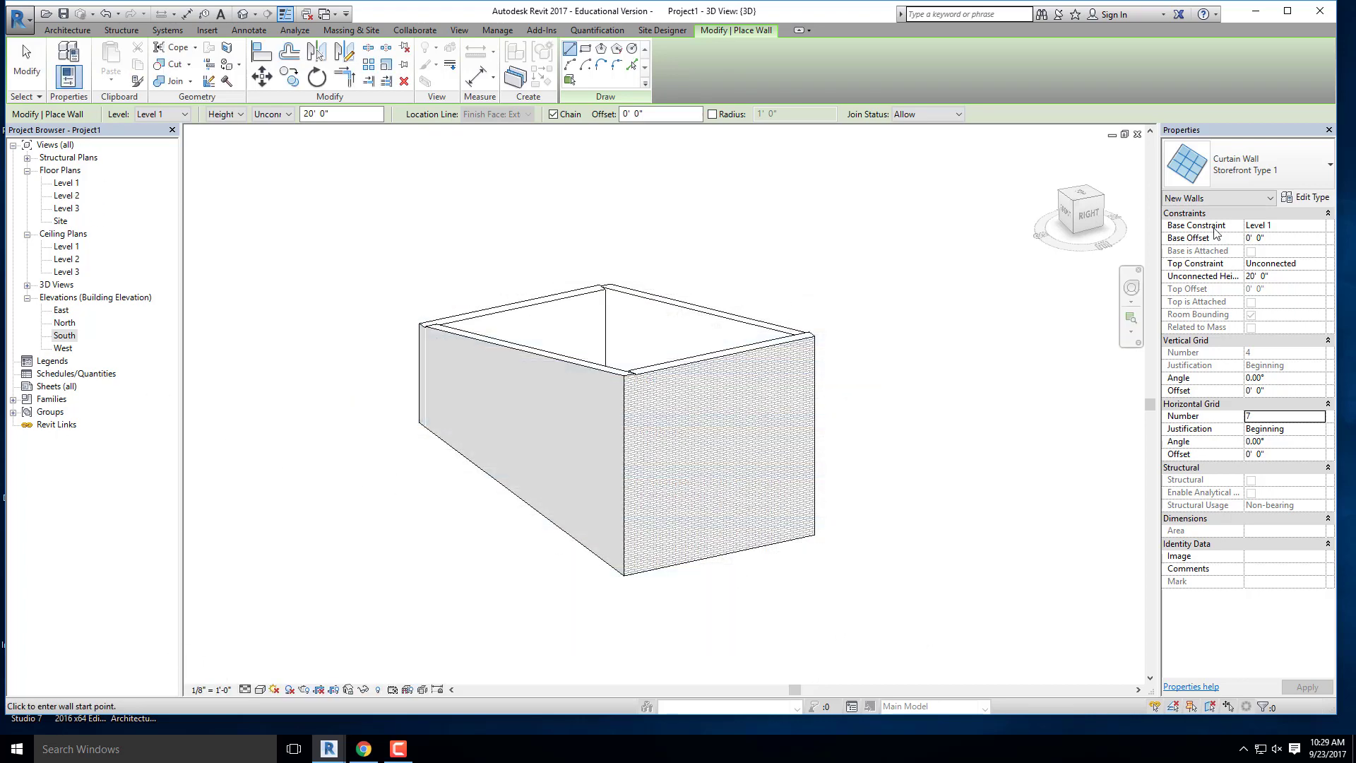
Step: Set the vertical mullions' Border 2 Type to None in Storefront Type 1's type properties
{"action": "left_click", "coordinate": [1297, 200]}
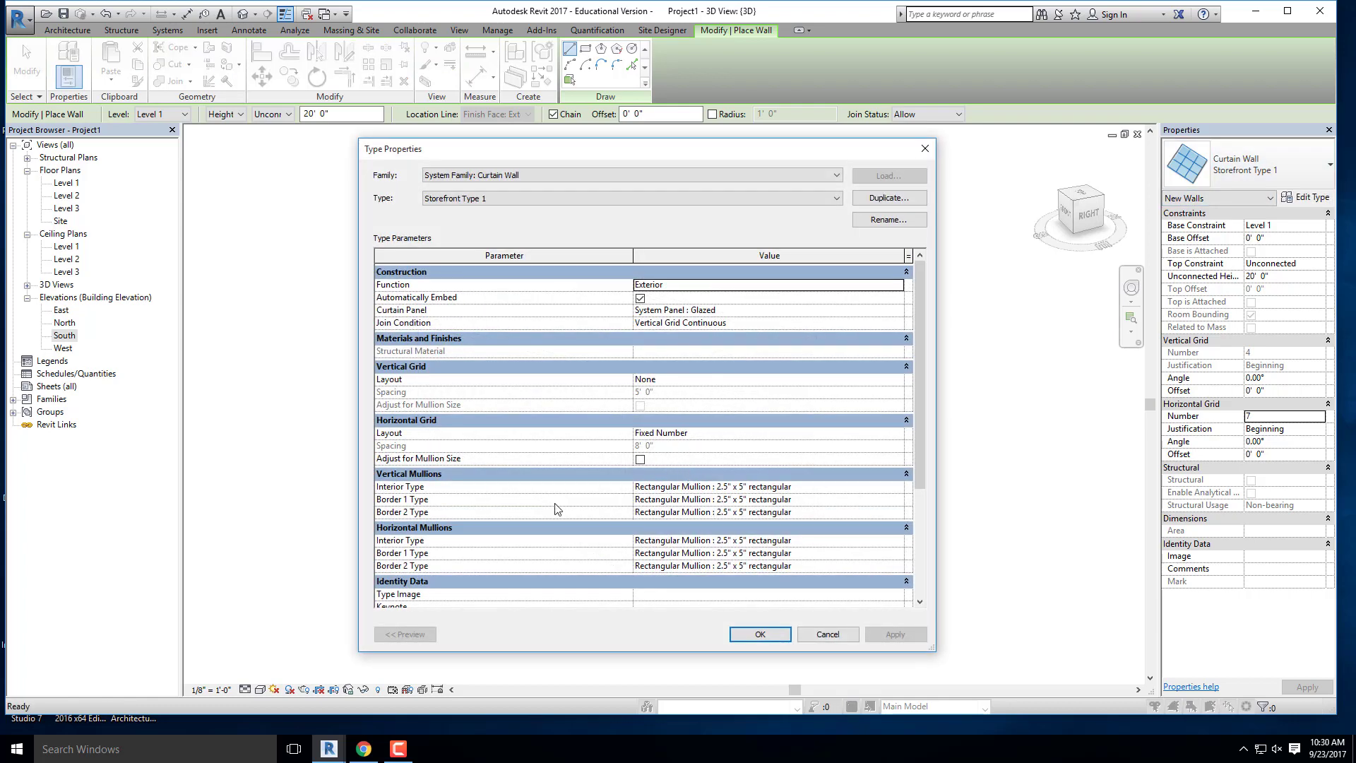
{"action": "left_click", "coordinate": [898, 512]}
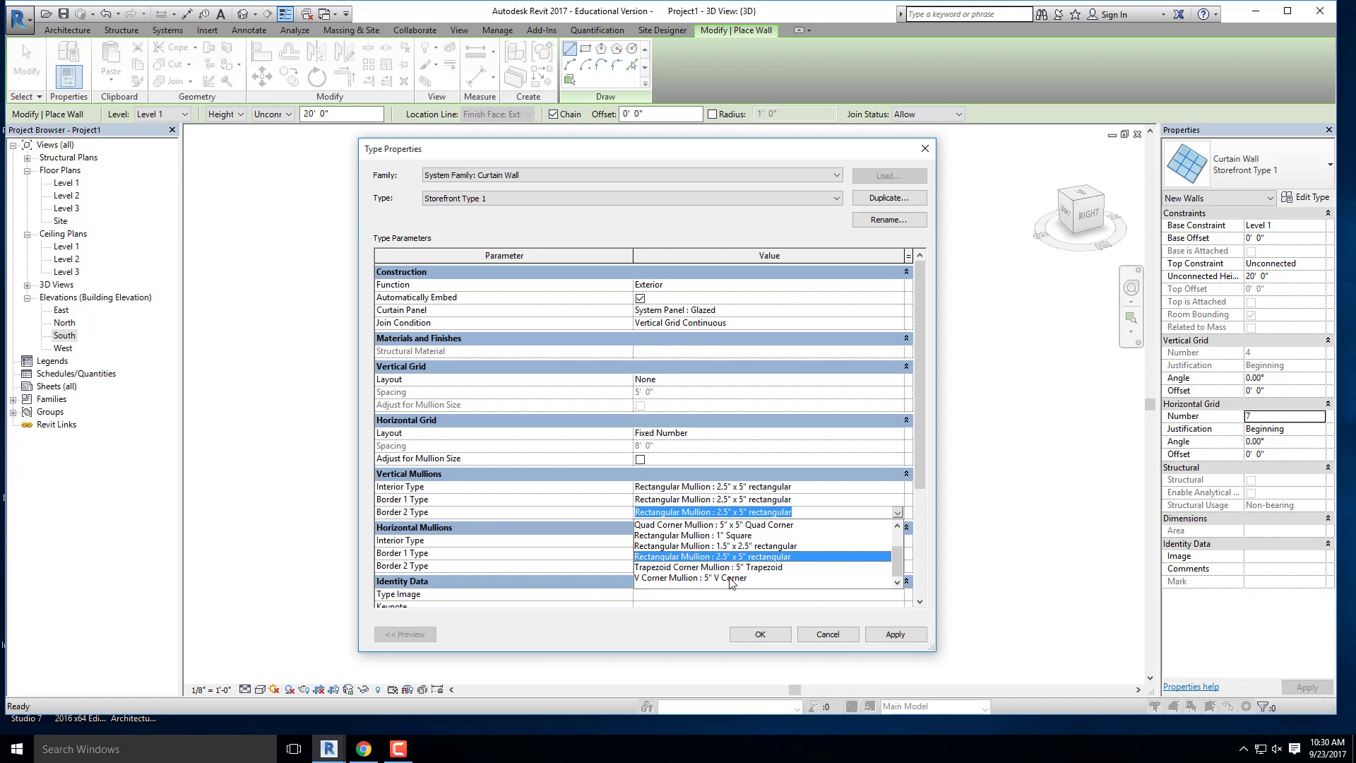
{"action": "scroll", "coordinate": [750, 565], "scroll_direction": "up", "scroll_amount": 1}
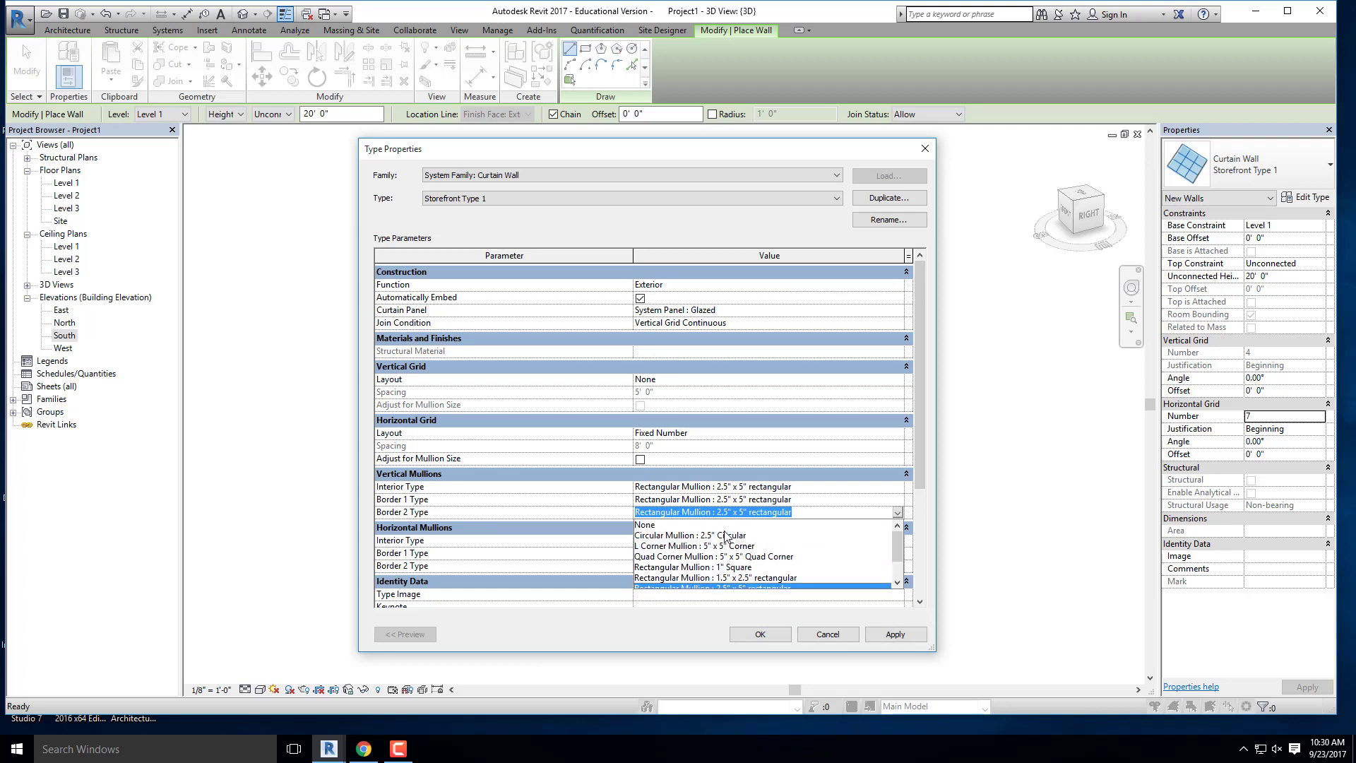
{"action": "left_click", "coordinate": [711, 525]}
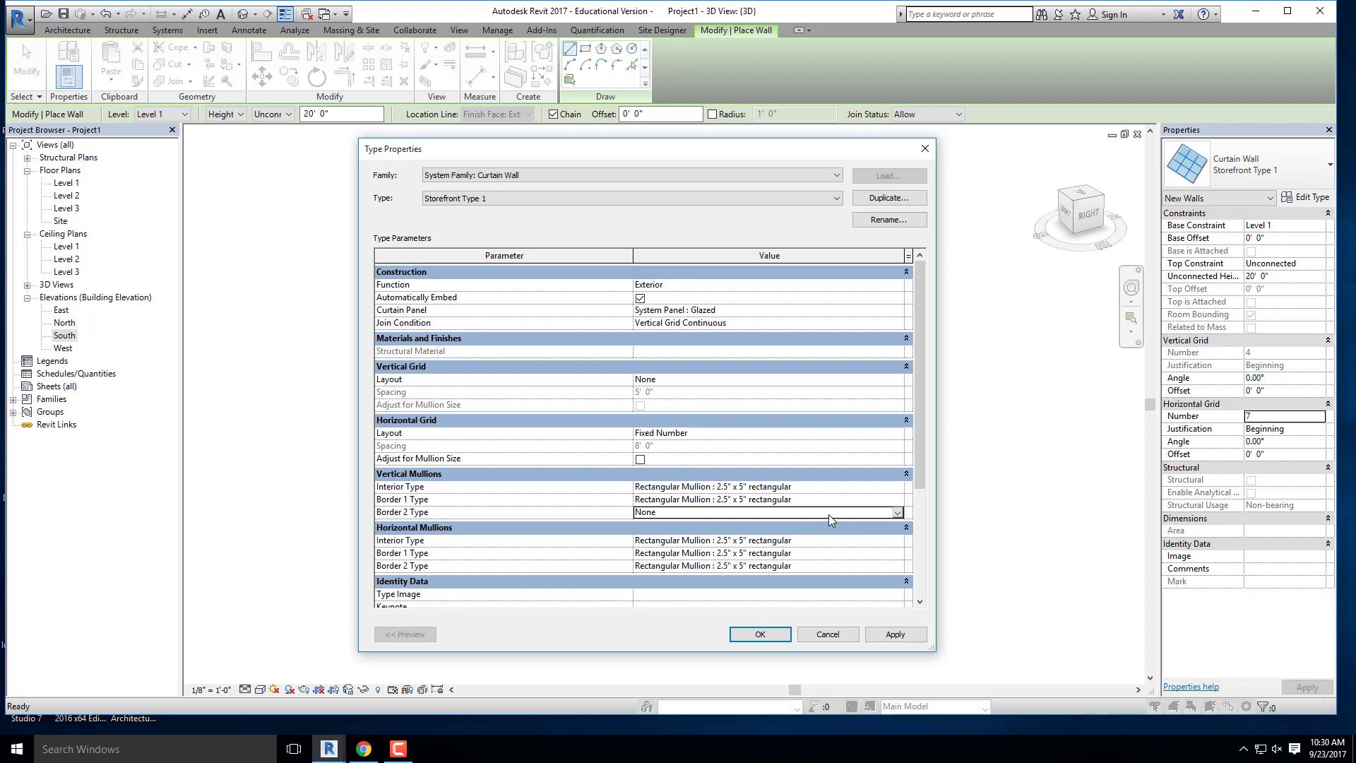
{"action": "left_click", "coordinate": [761, 635]}
Step: Open the Level 1 floor plan and check the storefront's placement in Diagram 3 of the Chrome PDF
{"action": "double_click", "coordinate": [63, 187]}
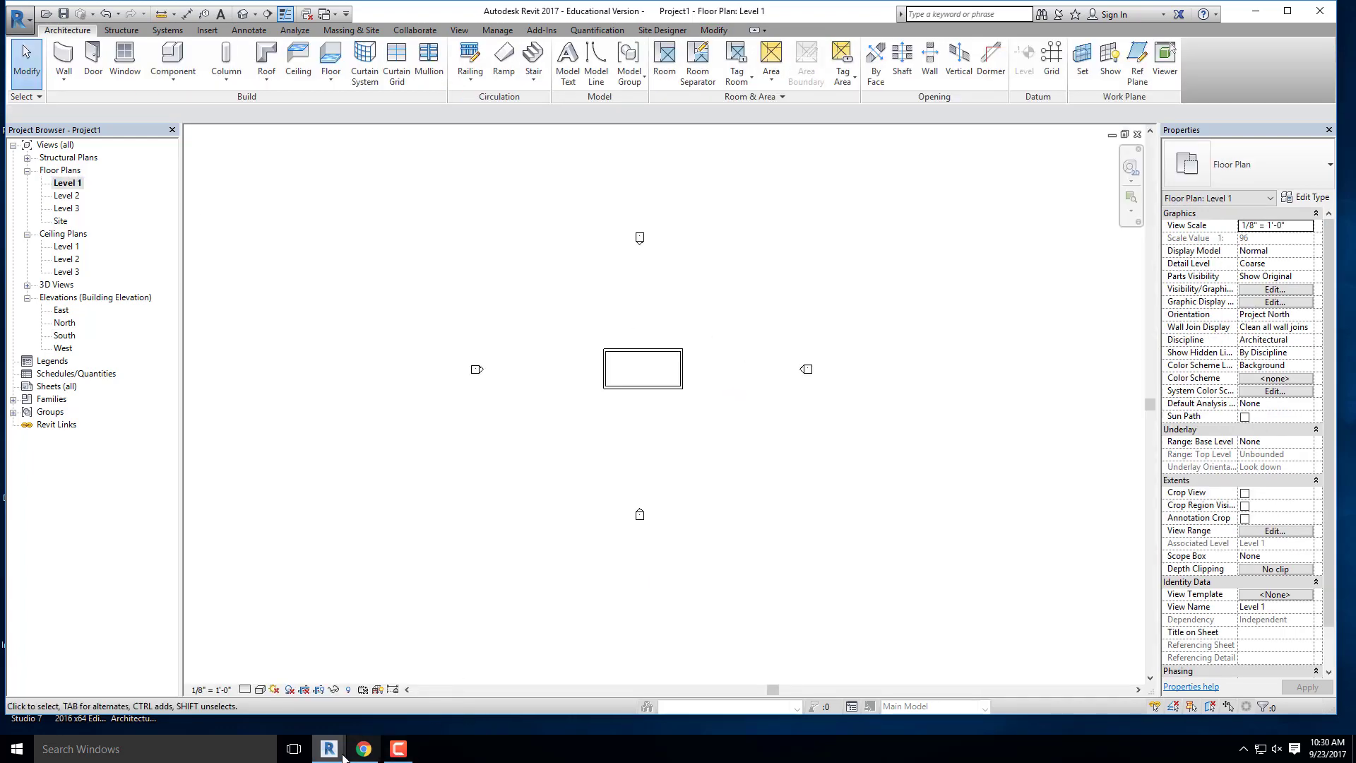
{"action": "left_click", "coordinate": [363, 748]}
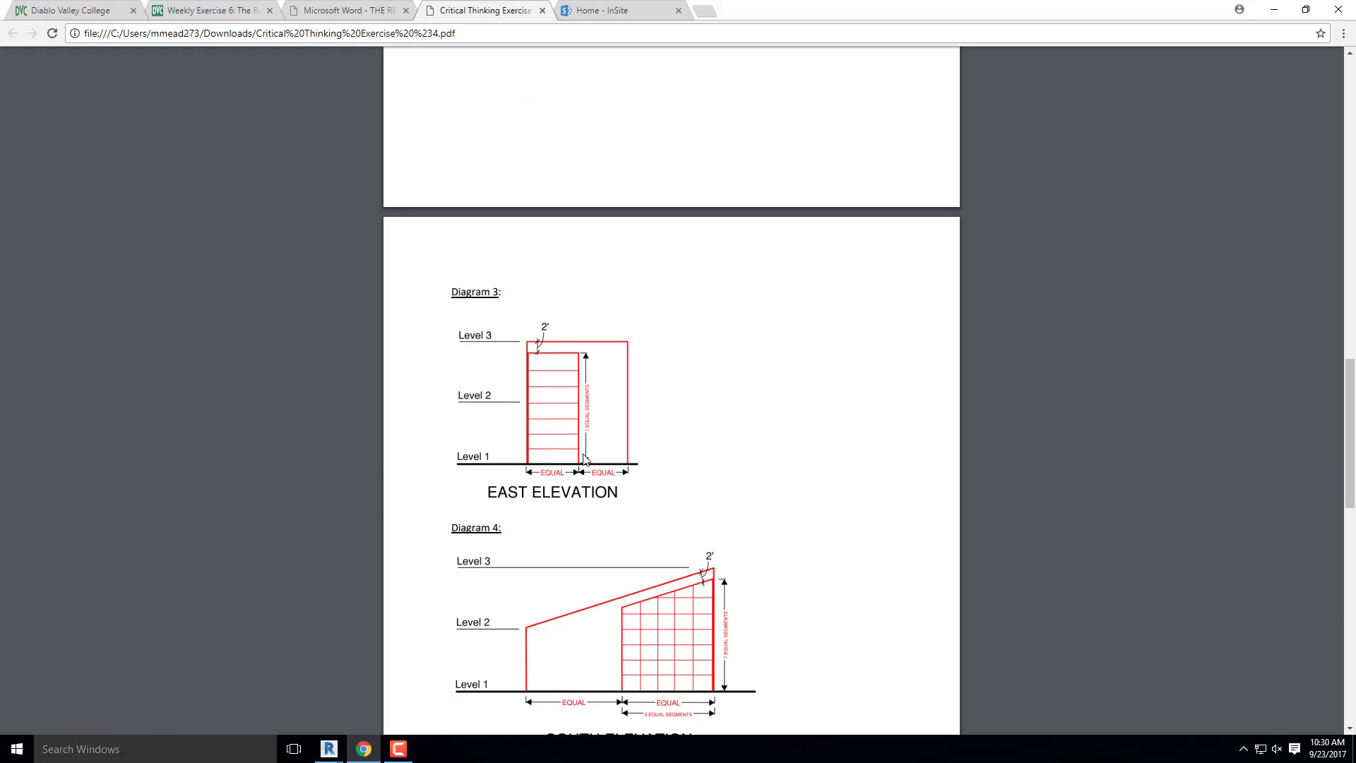
{"action": "key", "text": "alt+Tab"}
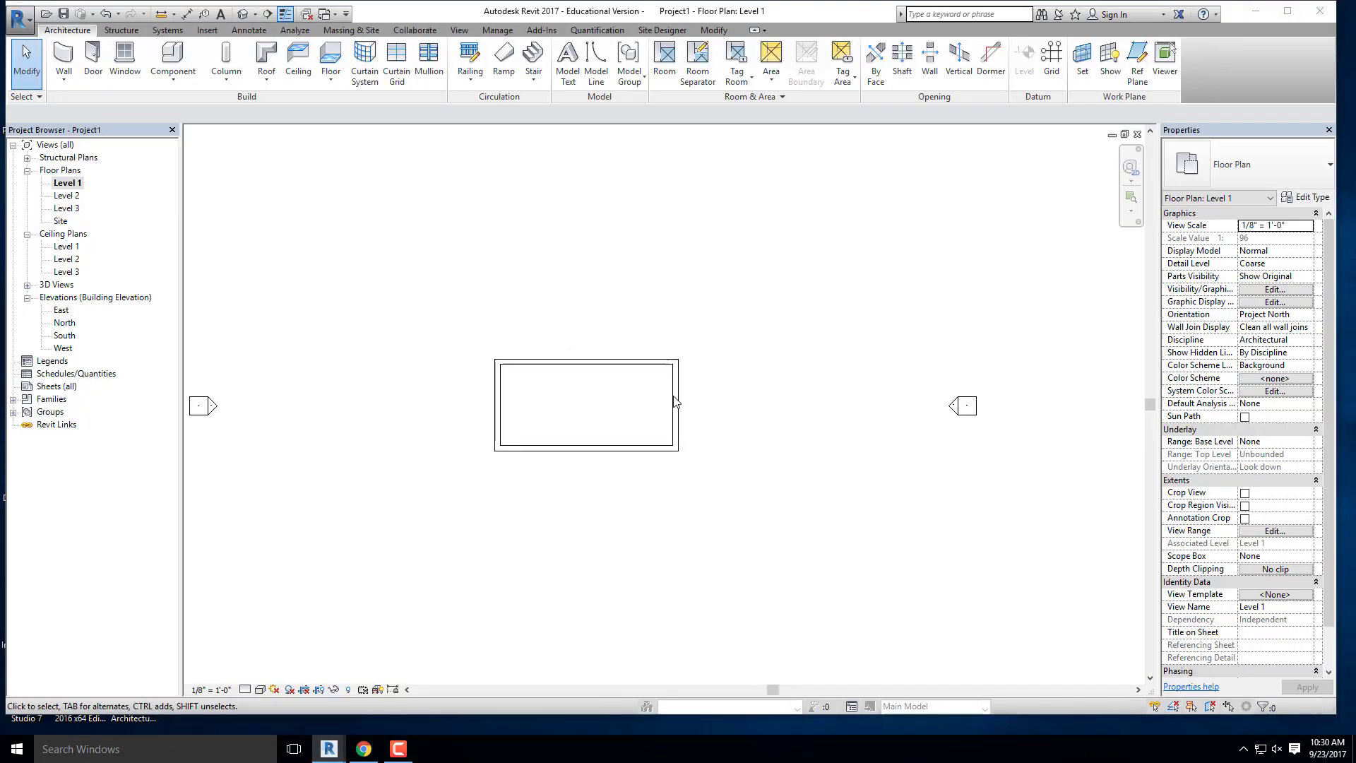
Step: Draw a 10' Storefront Type 1 wall in the Level 1 plan from the east wall's midpoint down toward the southeast corner
{"action": "scroll", "coordinate": [675, 402], "scroll_direction": "up", "scroll_amount": 3}
{"action": "left_click", "coordinate": [67, 57]}
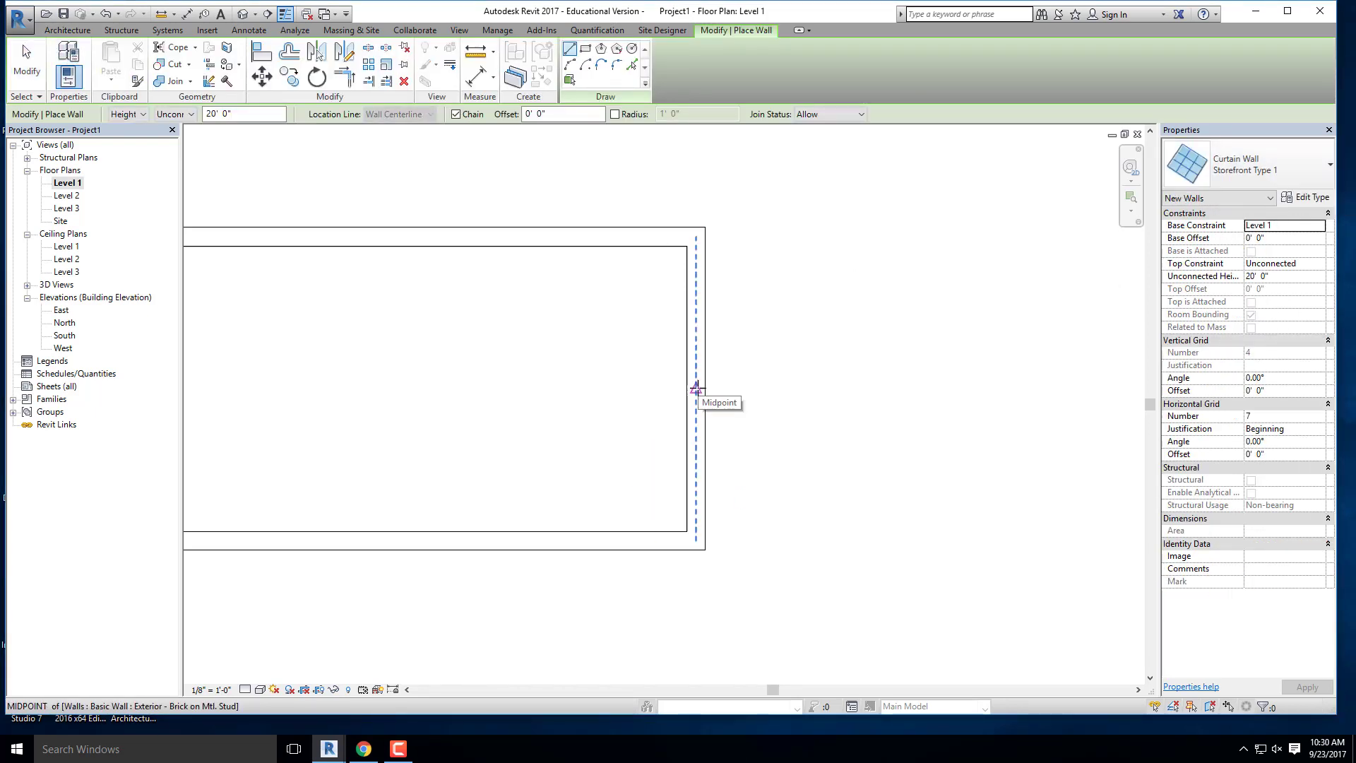
{"action": "left_click", "coordinate": [695, 387]}
{"action": "left_click", "coordinate": [695, 388]}
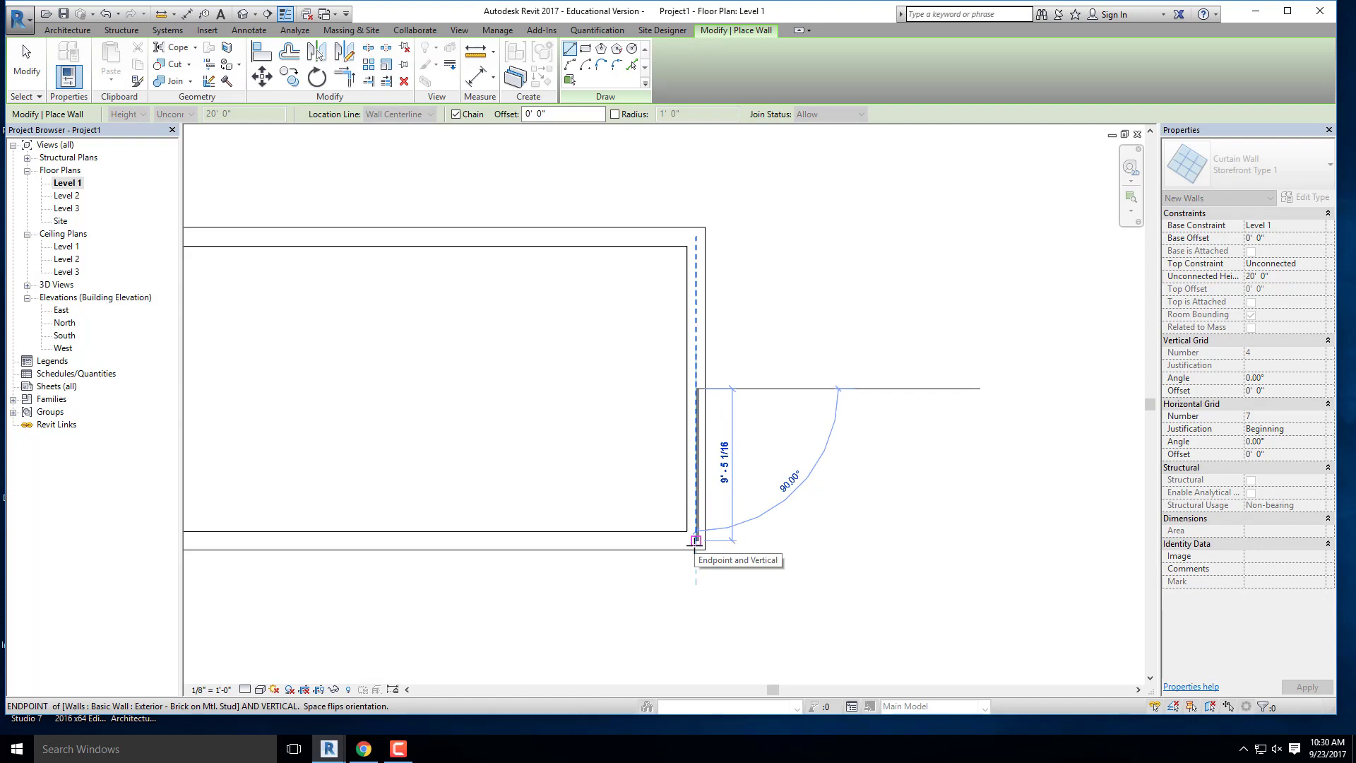
{"action": "type", "text": "10"}
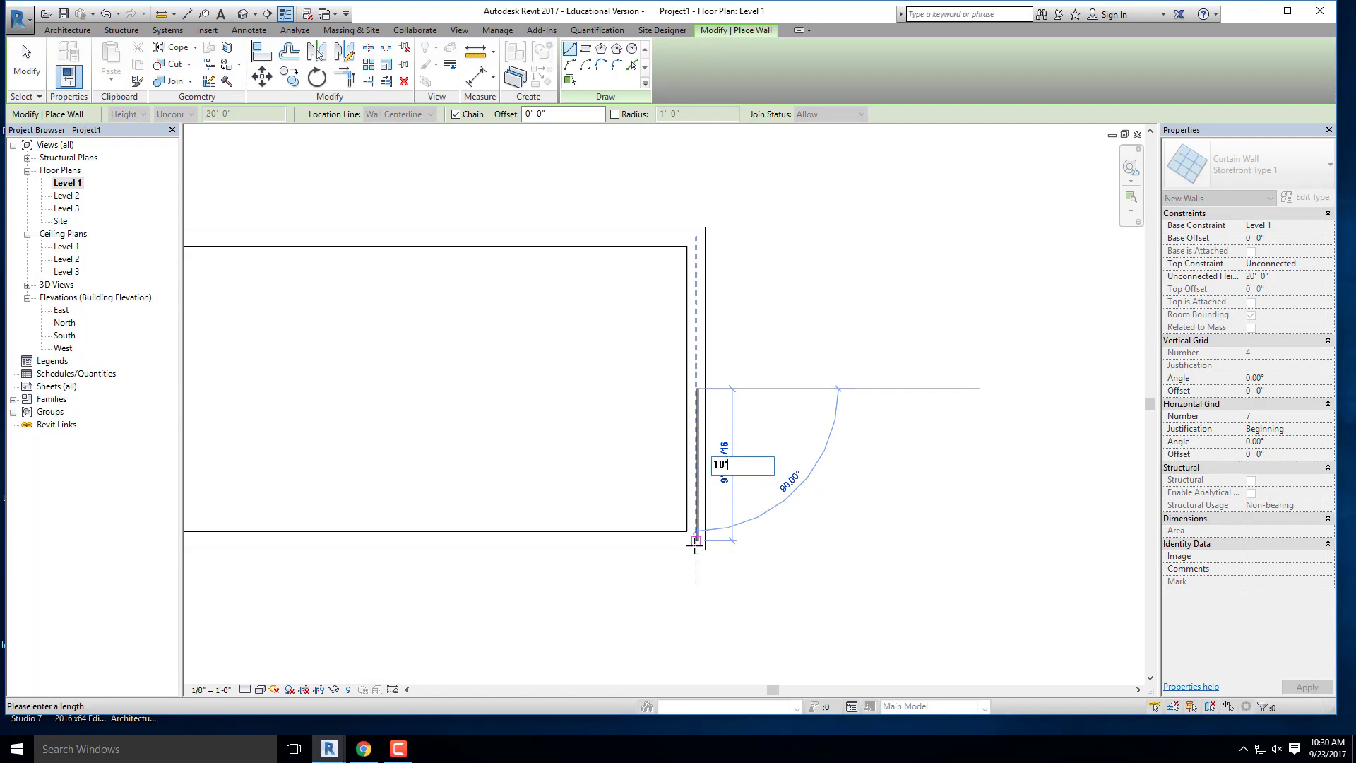
{"action": "type", "text": "'"}
{"action": "key", "text": "Return"}
{"action": "key", "text": "Escape"}
{"action": "key", "text": "Escape"}
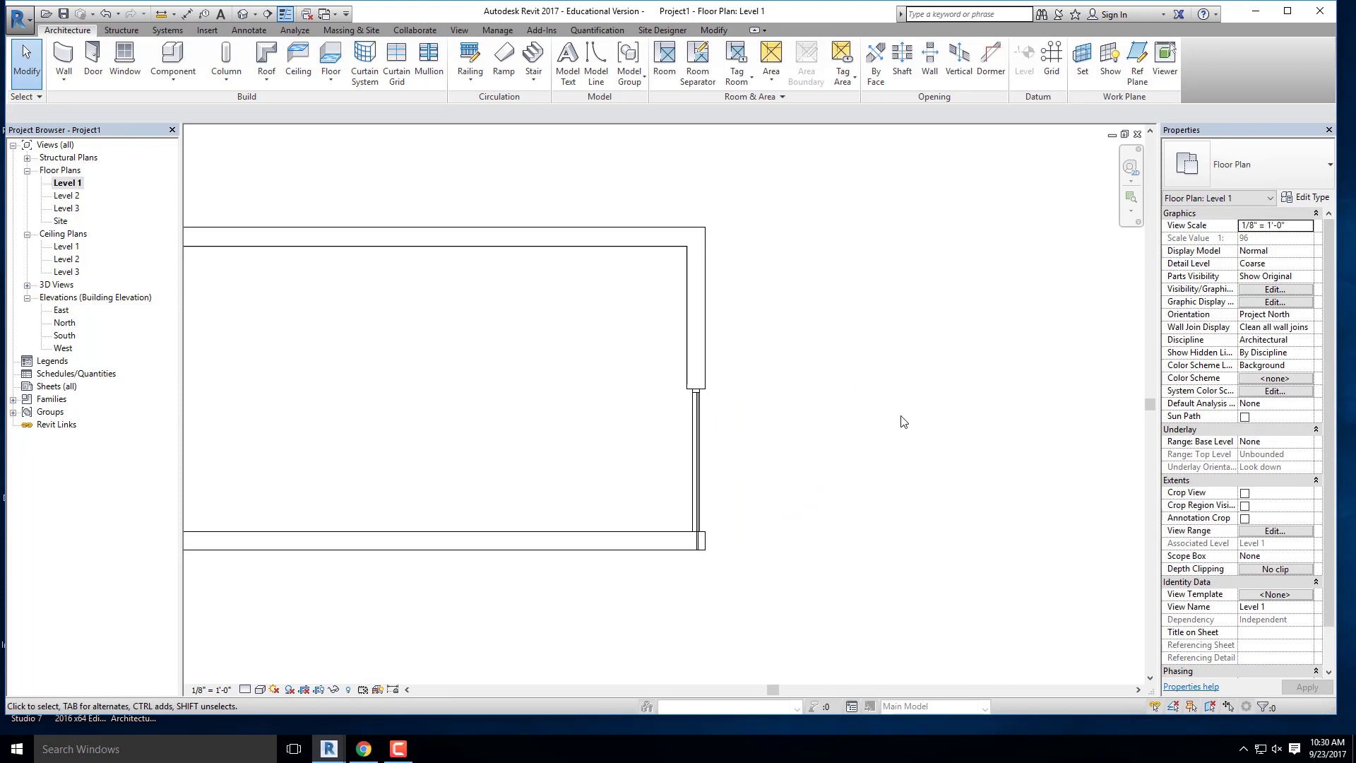
Step: Examine the embedded storefront wall in plan and in the 3D view, including its mullions and the building corner
{"action": "scroll", "coordinate": [904, 421], "scroll_direction": "down", "scroll_amount": 2}
{"action": "scroll", "coordinate": [835, 393], "scroll_direction": "up", "scroll_amount": 4}
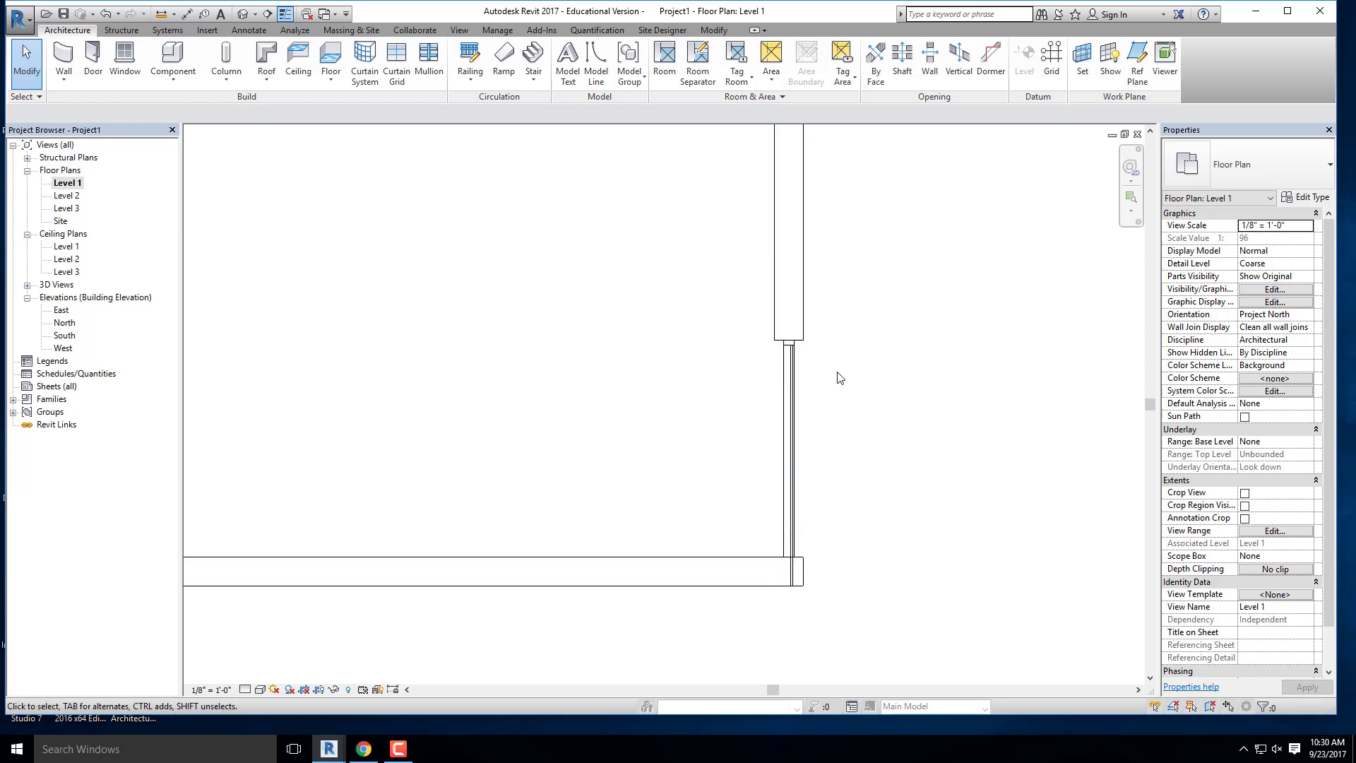
{"action": "scroll", "coordinate": [857, 343], "scroll_direction": "down", "scroll_amount": 2}
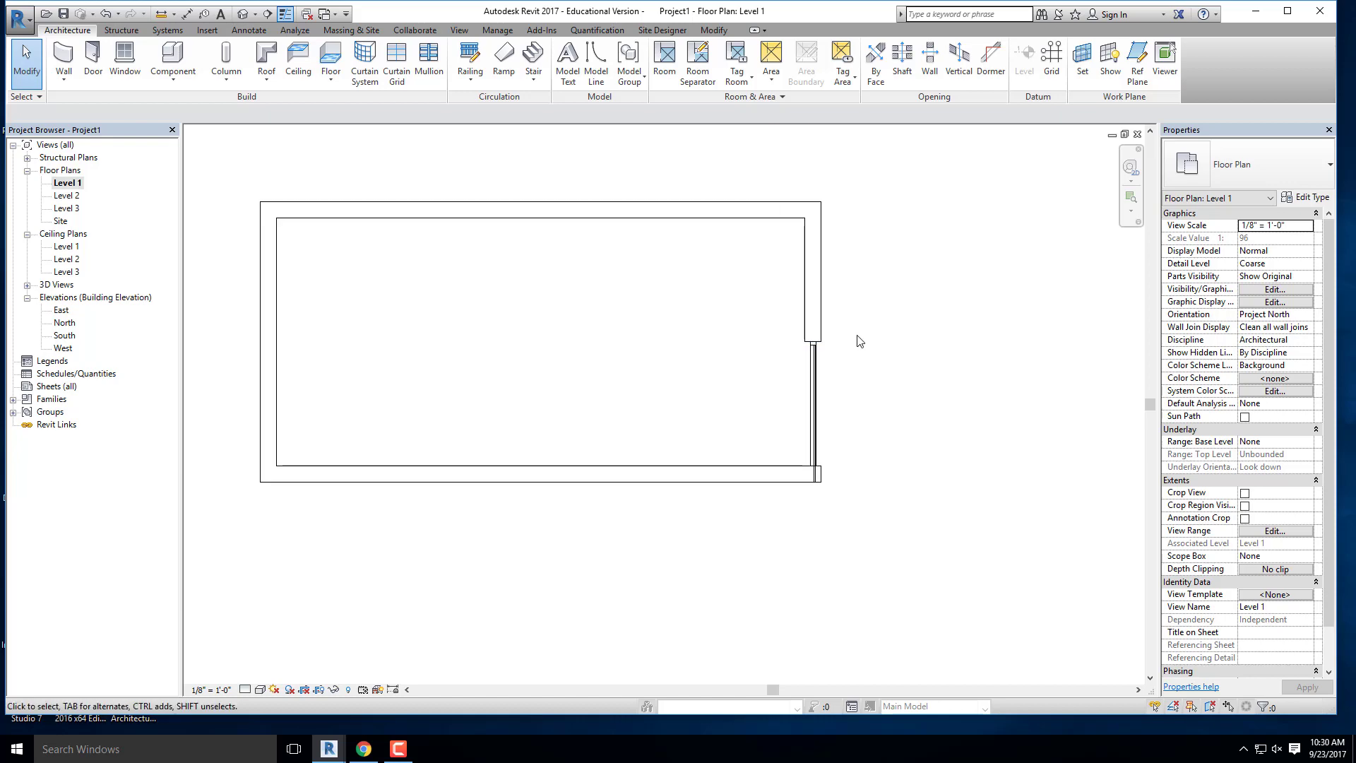
{"action": "left_click", "coordinate": [244, 14]}
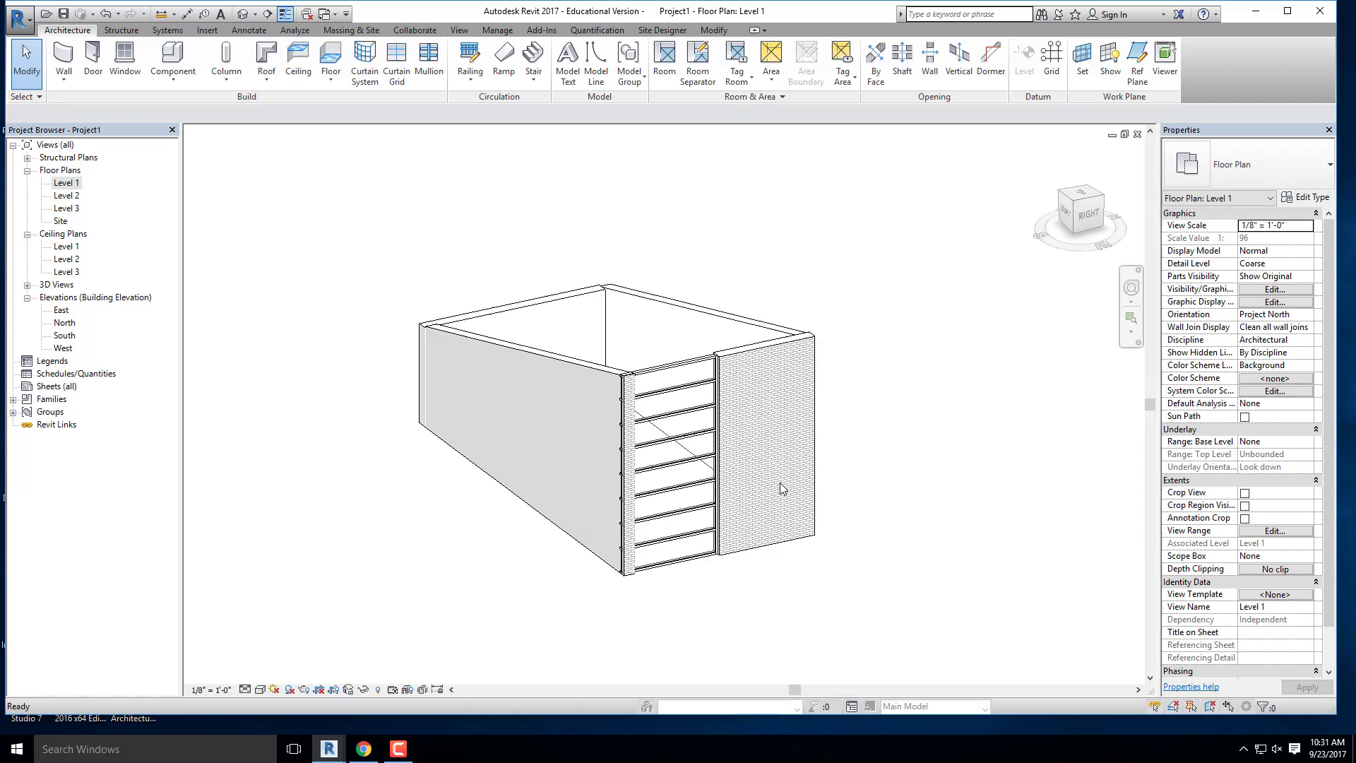
{"action": "scroll", "coordinate": [647, 523], "scroll_direction": "up", "scroll_amount": 3}
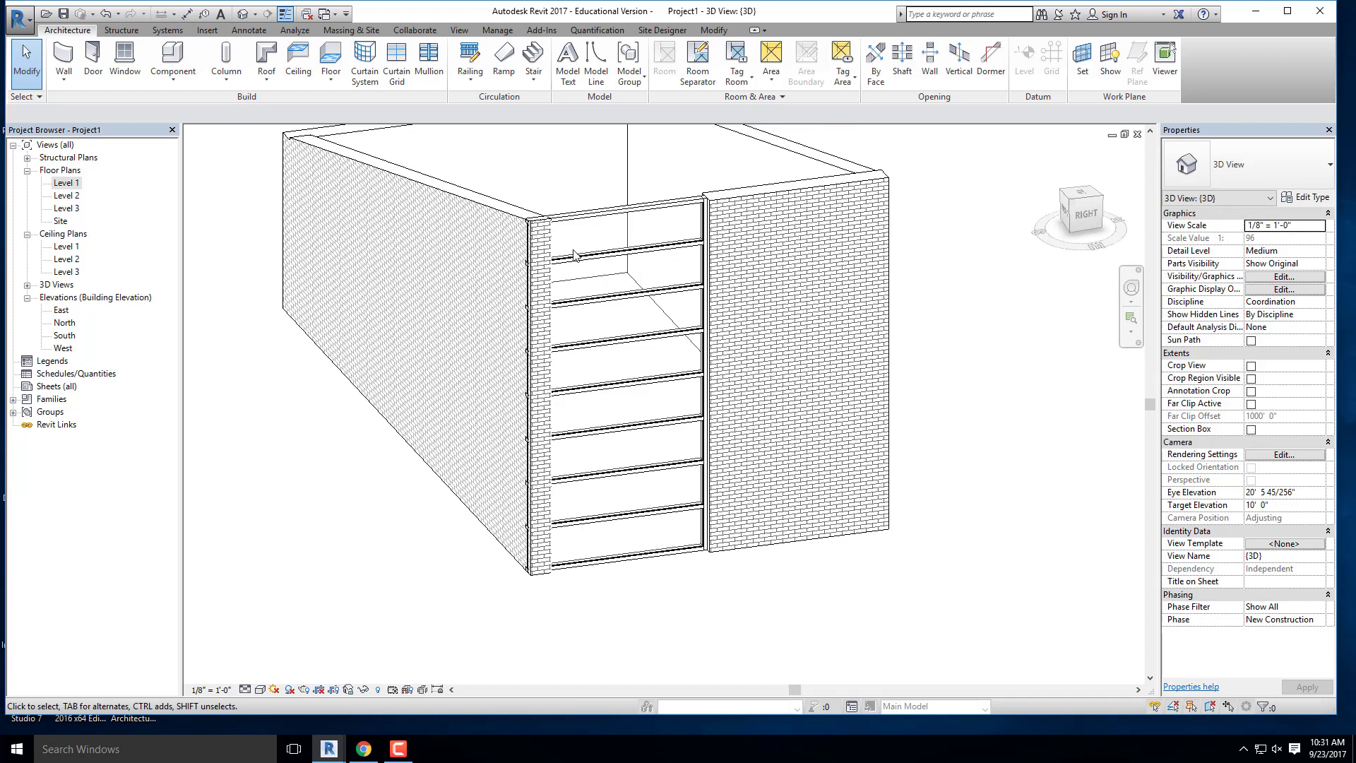
{"action": "scroll", "coordinate": [656, 499], "scroll_direction": "down", "scroll_amount": 2}
{"action": "middle_click_drag", "start_coordinate": [660, 499], "coordinate": [662, 530], "text": "shift"}
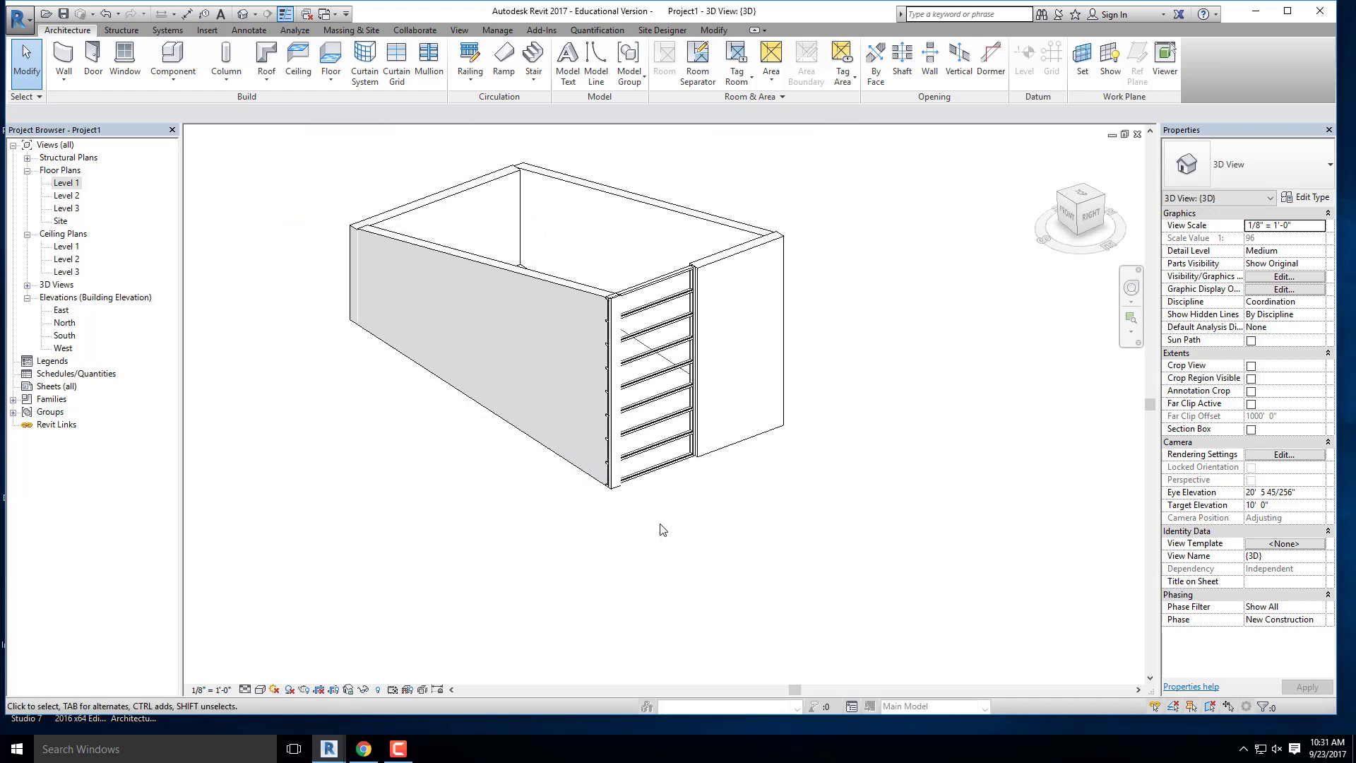
{"action": "scroll", "coordinate": [662, 529], "scroll_direction": "up", "scroll_amount": 3}
Step: Set the horizontal grid number of the east storefront wall to 6
{"action": "left_click", "coordinate": [647, 424]}
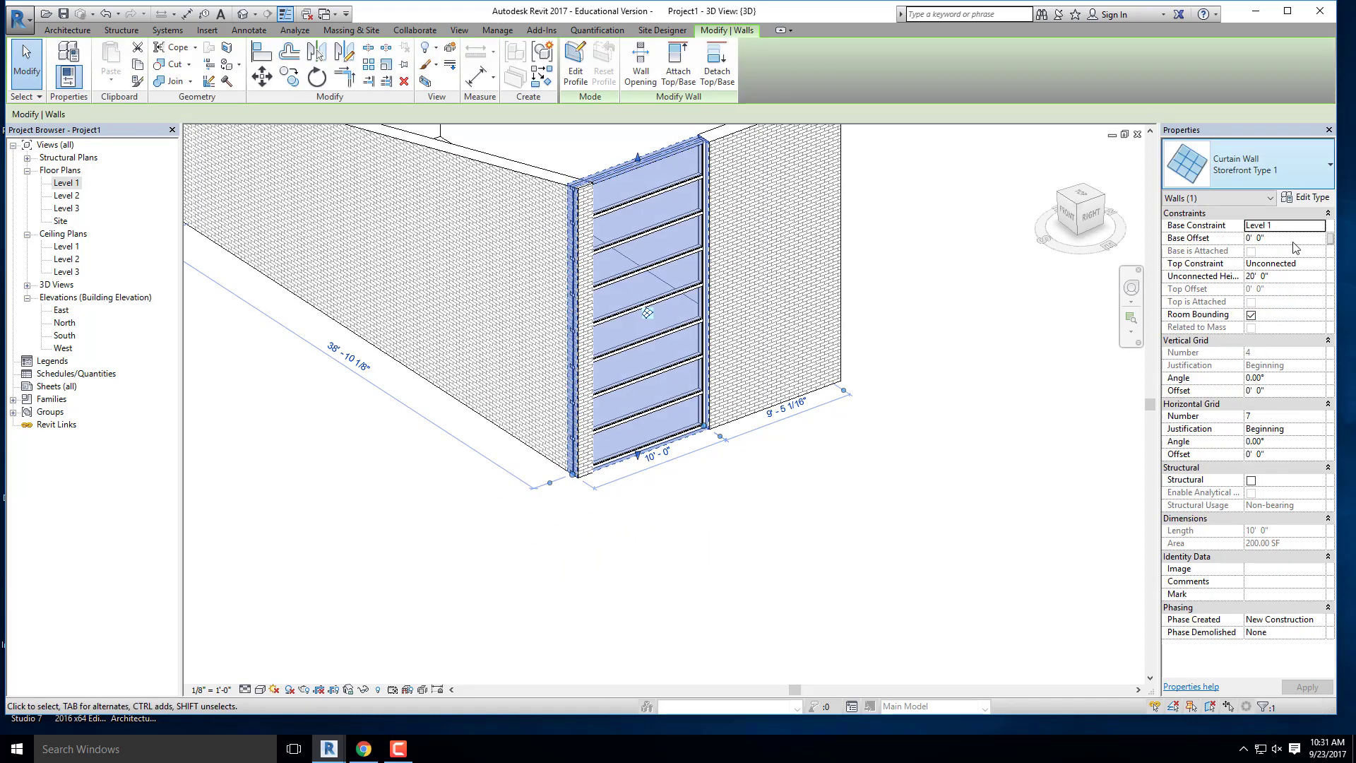
{"action": "left_click", "coordinate": [1264, 417]}
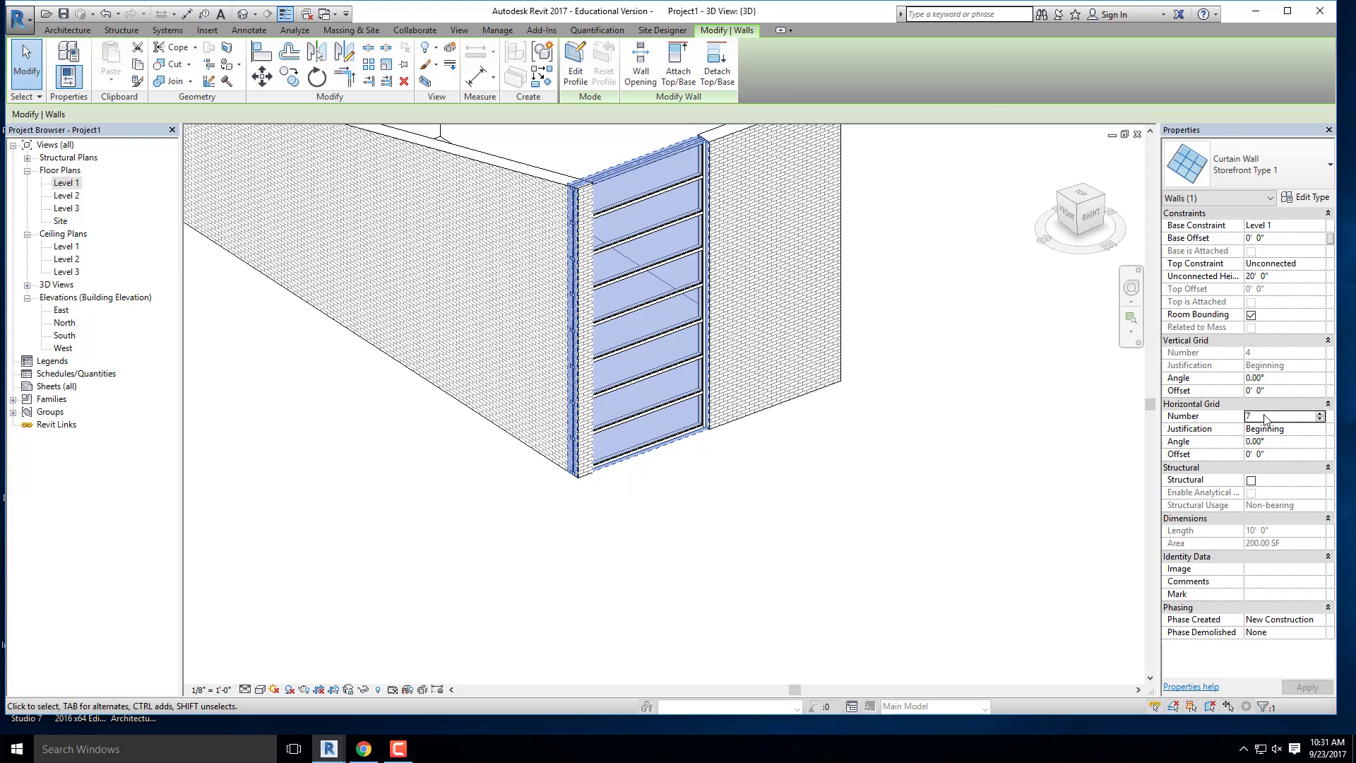
{"action": "key", "text": "BackSpace"}
{"action": "type", "text": "6"}
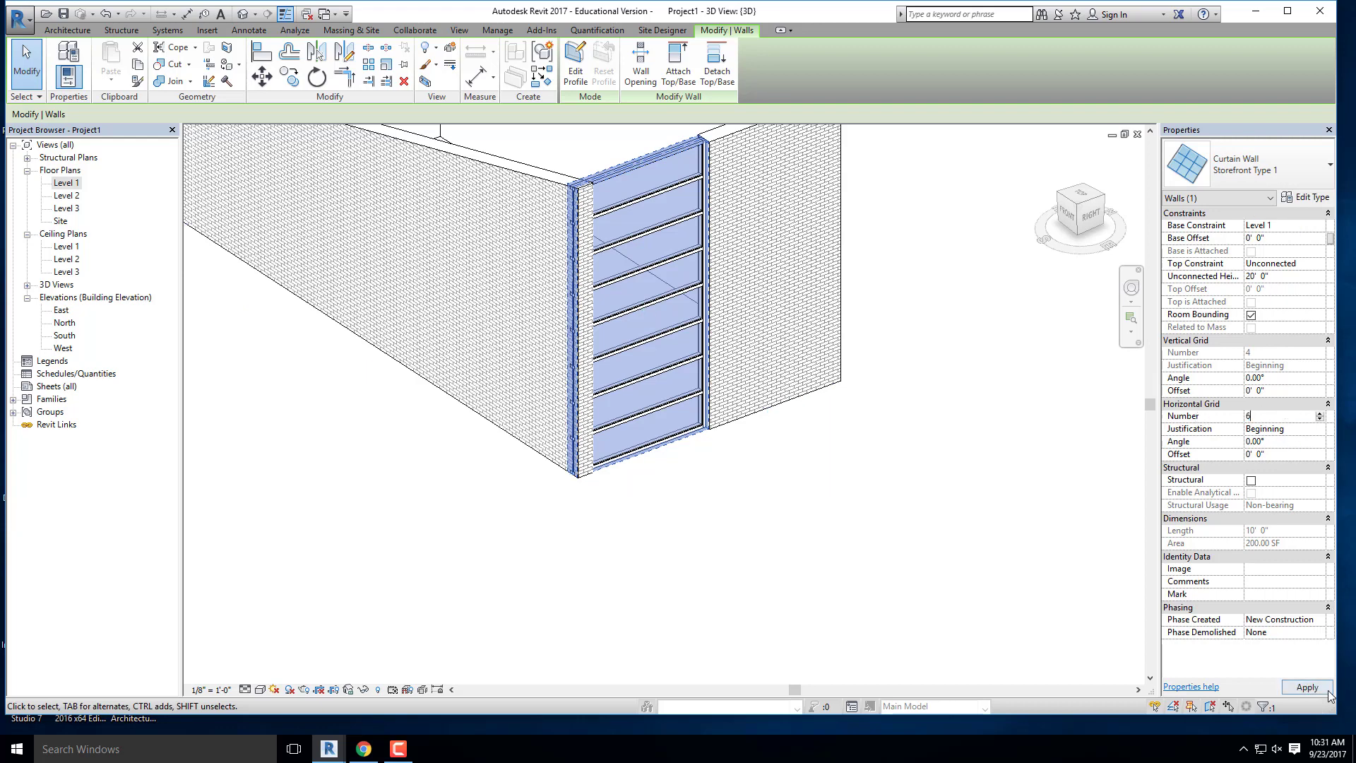
{"action": "left_click", "coordinate": [1325, 693]}
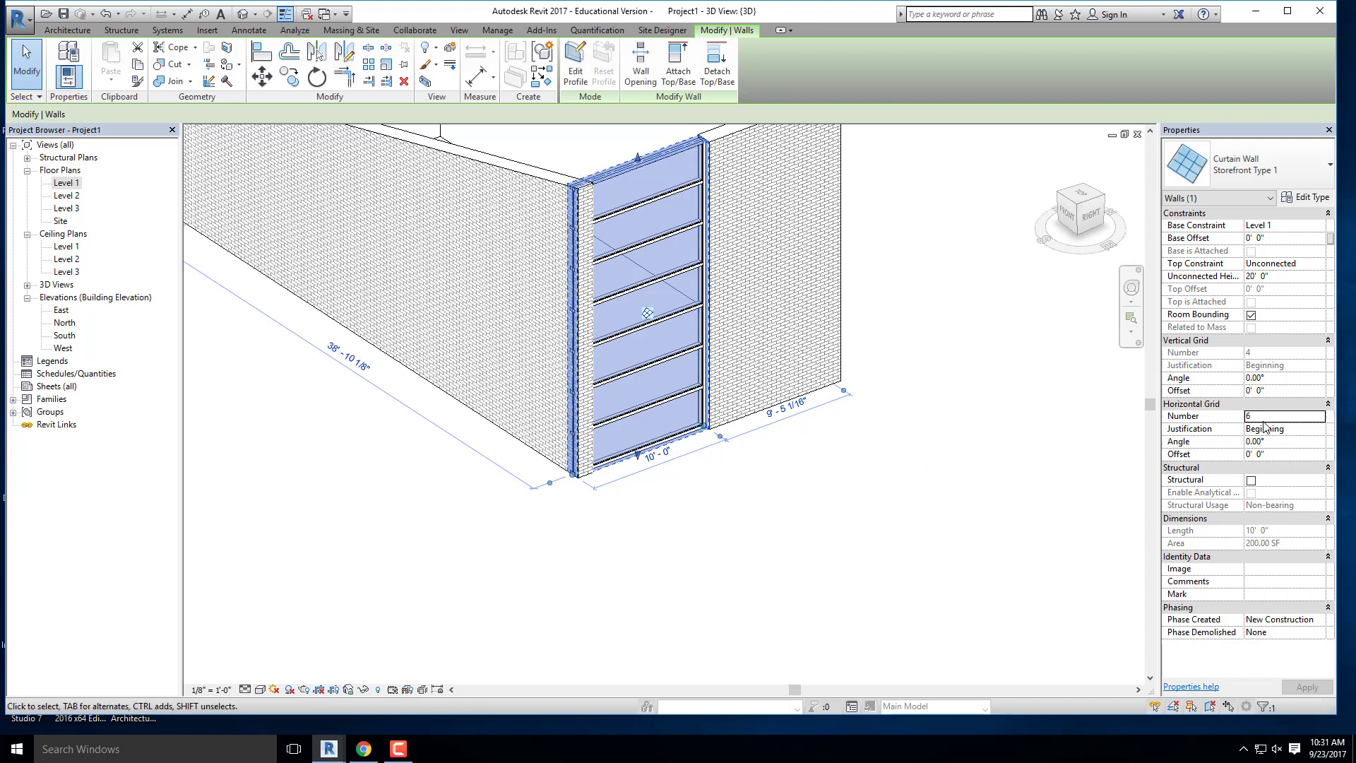
Step: Review the Step 4 wall content notes and the storefront layouts in Diagrams 3 and 4 of the exercise PDF in Chrome
{"action": "scroll", "coordinate": [682, 389], "scroll_direction": "up", "scroll_amount": 2}
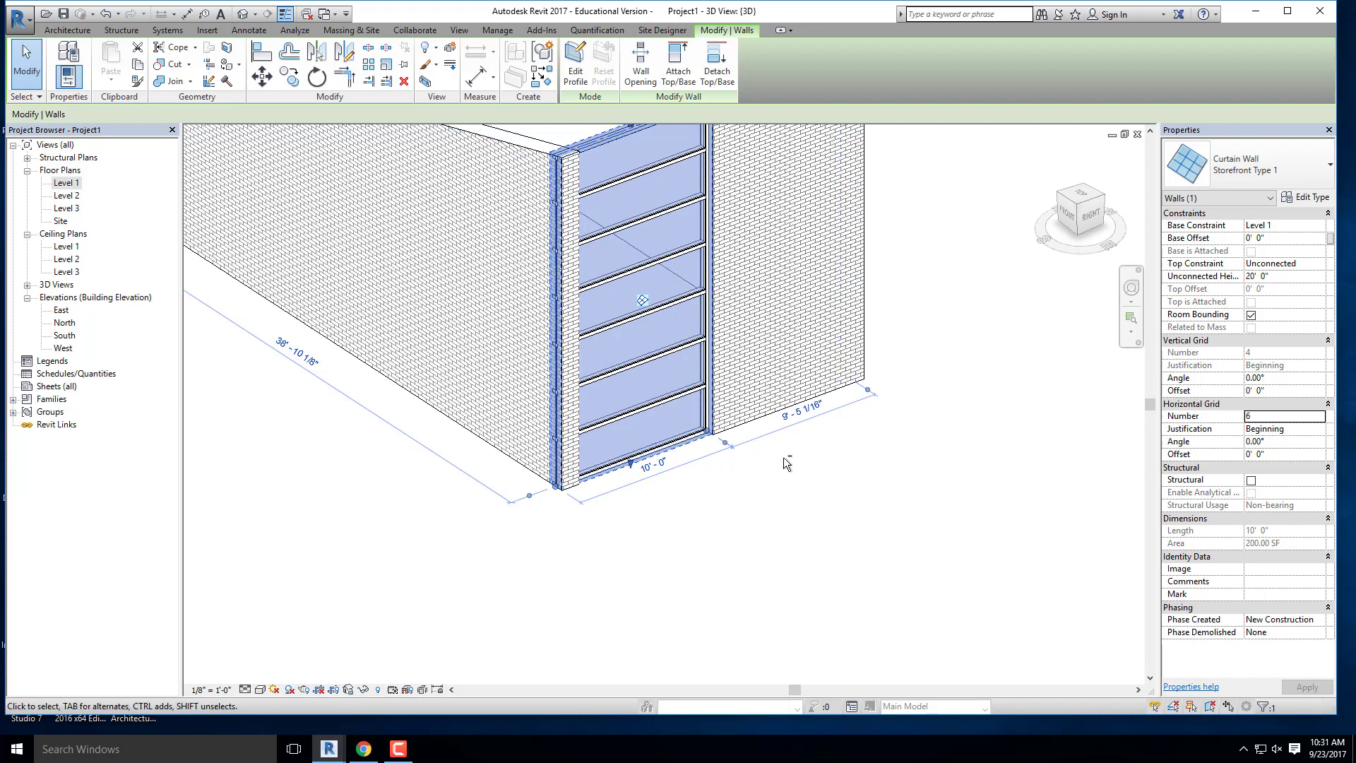
{"action": "mouse_move", "coordinate": [706, 455]}
{"action": "middle_mouse_down", "text": "shift"}
{"action": "mouse_move", "coordinate": [653, 448]}
{"action": "mouse_move", "coordinate": [691, 450]}
{"action": "middle_mouse_up", "text": "shift"}
{"action": "scroll", "coordinate": [692, 450], "scroll_direction": "down", "scroll_amount": 2}
{"action": "middle_click_drag", "start_coordinate": [745, 490], "coordinate": [624, 511], "text": "shift"}
{"action": "scroll", "coordinate": [701, 511], "scroll_direction": "up", "scroll_amount": 1}
{"action": "left_click", "coordinate": [586, 593]}
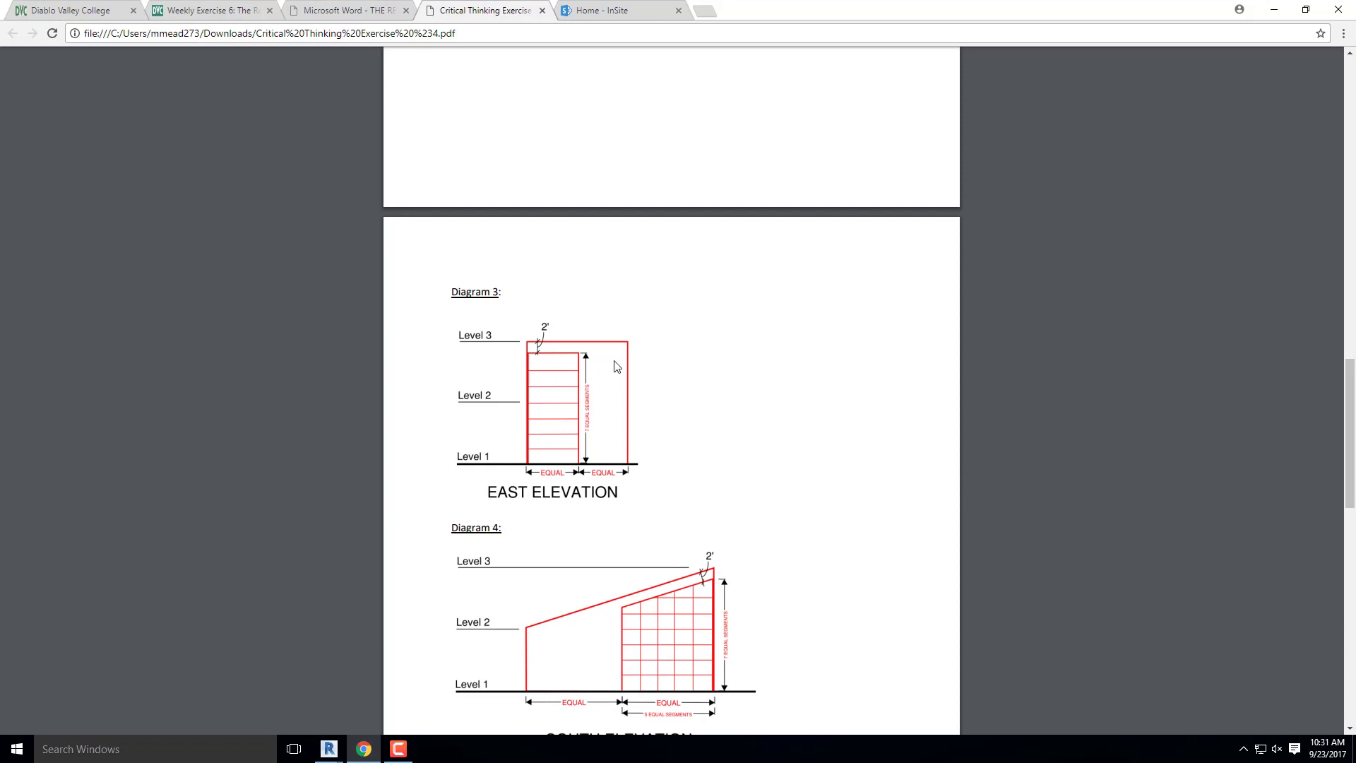
{"action": "scroll", "coordinate": [509, 338], "scroll_direction": "up", "scroll_amount": 5}
{"action": "scroll", "coordinate": [509, 337], "scroll_direction": "up", "scroll_amount": 1}
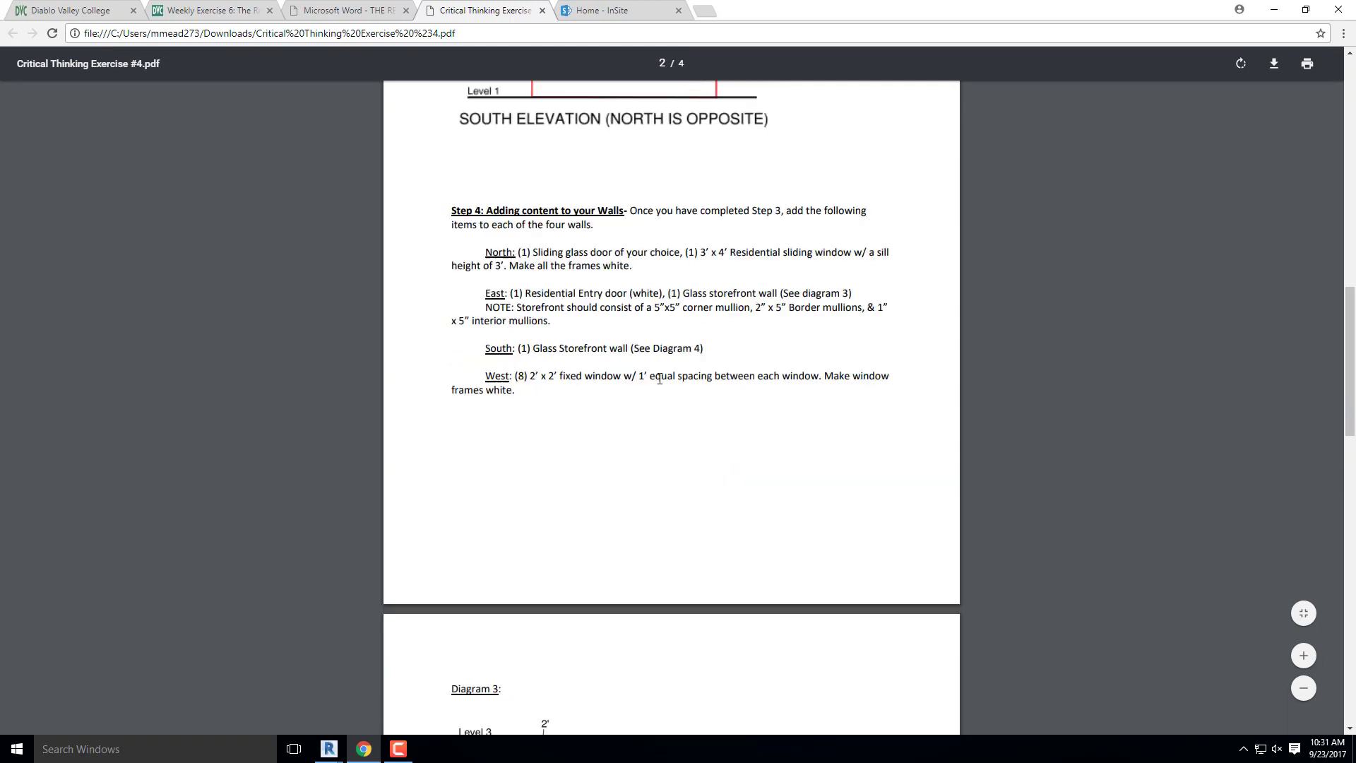
{"action": "scroll", "coordinate": [738, 206], "scroll_direction": "down", "scroll_amount": 7}
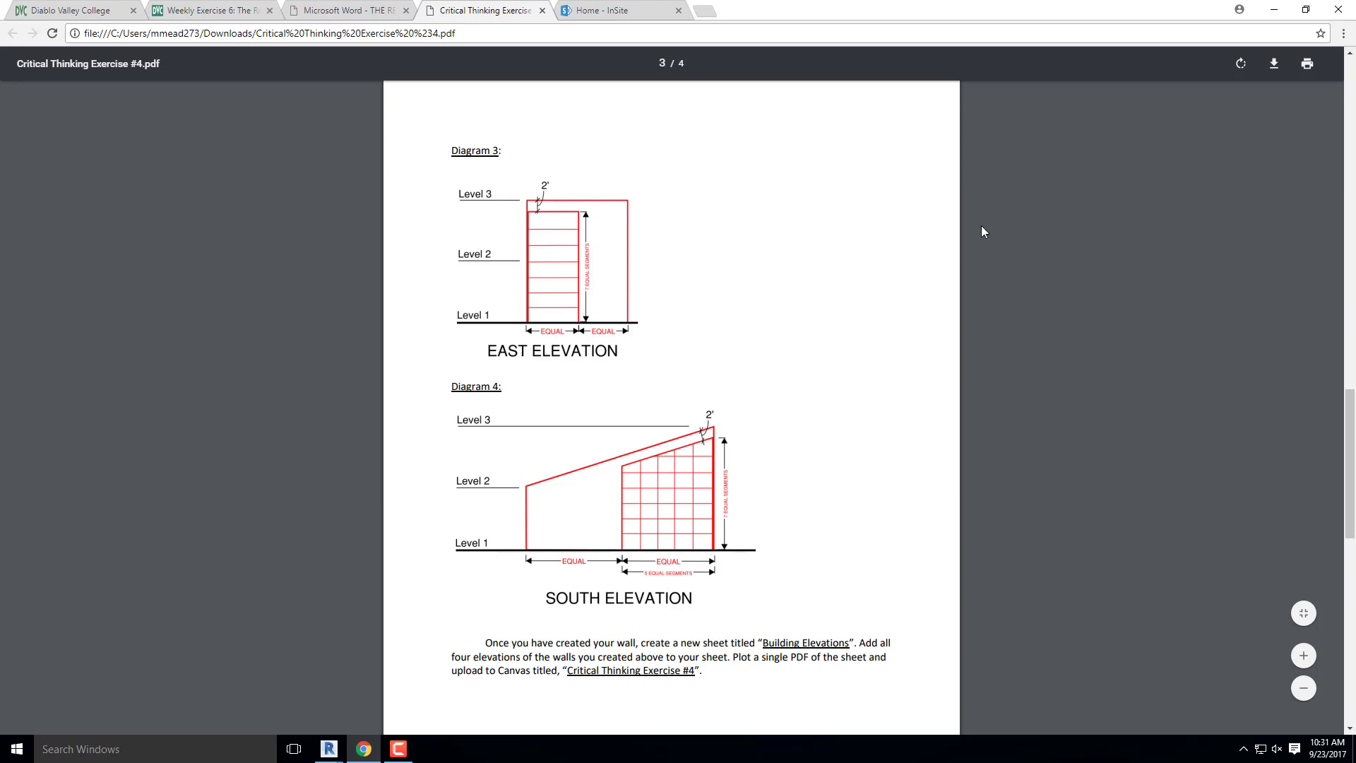
{"action": "left_click", "coordinate": [1274, 9]}
Step: In Revit, check the east storefront against Diagram 3, and constrain its top up to Level 3 with a top offset of -2'
{"action": "middle_click_drag", "start_coordinate": [798, 388], "coordinate": [812, 394], "text": "shift"}
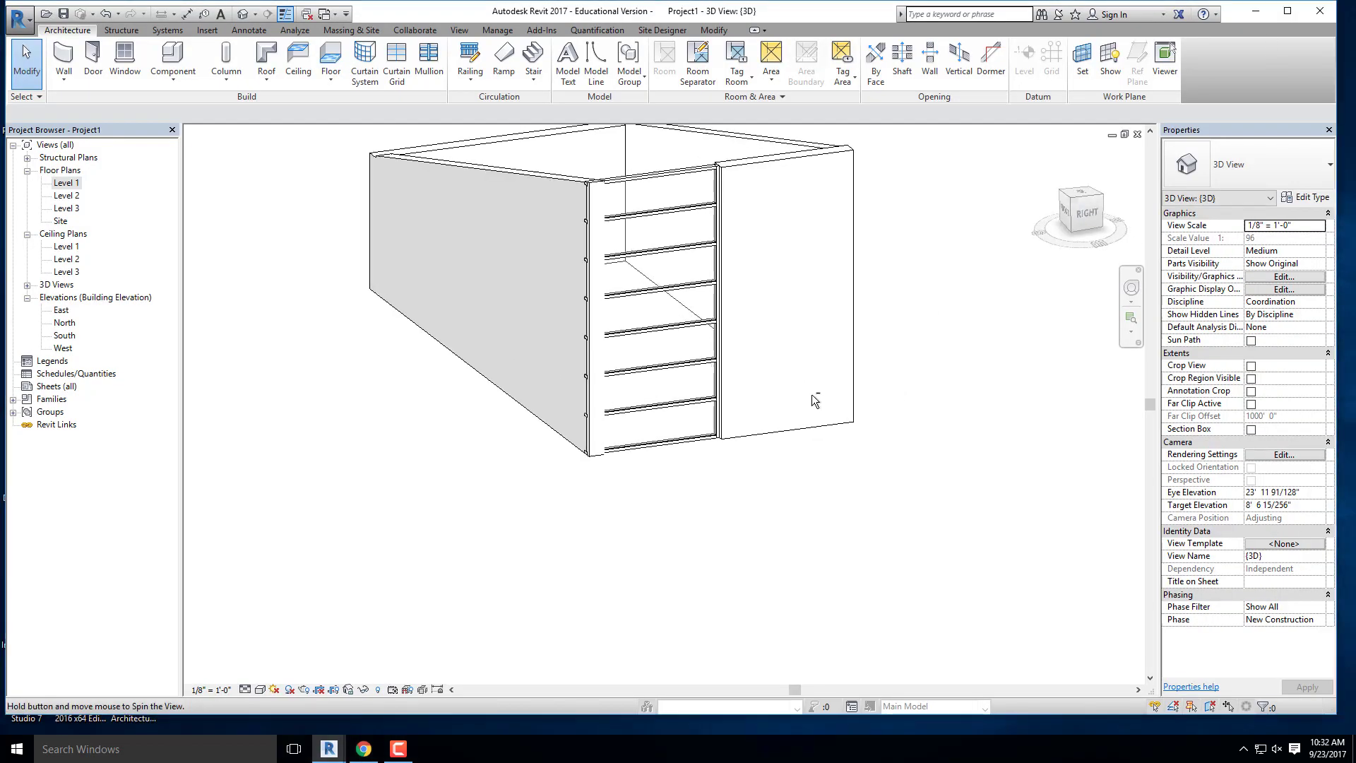
{"action": "left_click", "coordinate": [675, 458]}
{"action": "middle_click_drag", "start_coordinate": [690, 468], "coordinate": [700, 411], "text": "shift"}
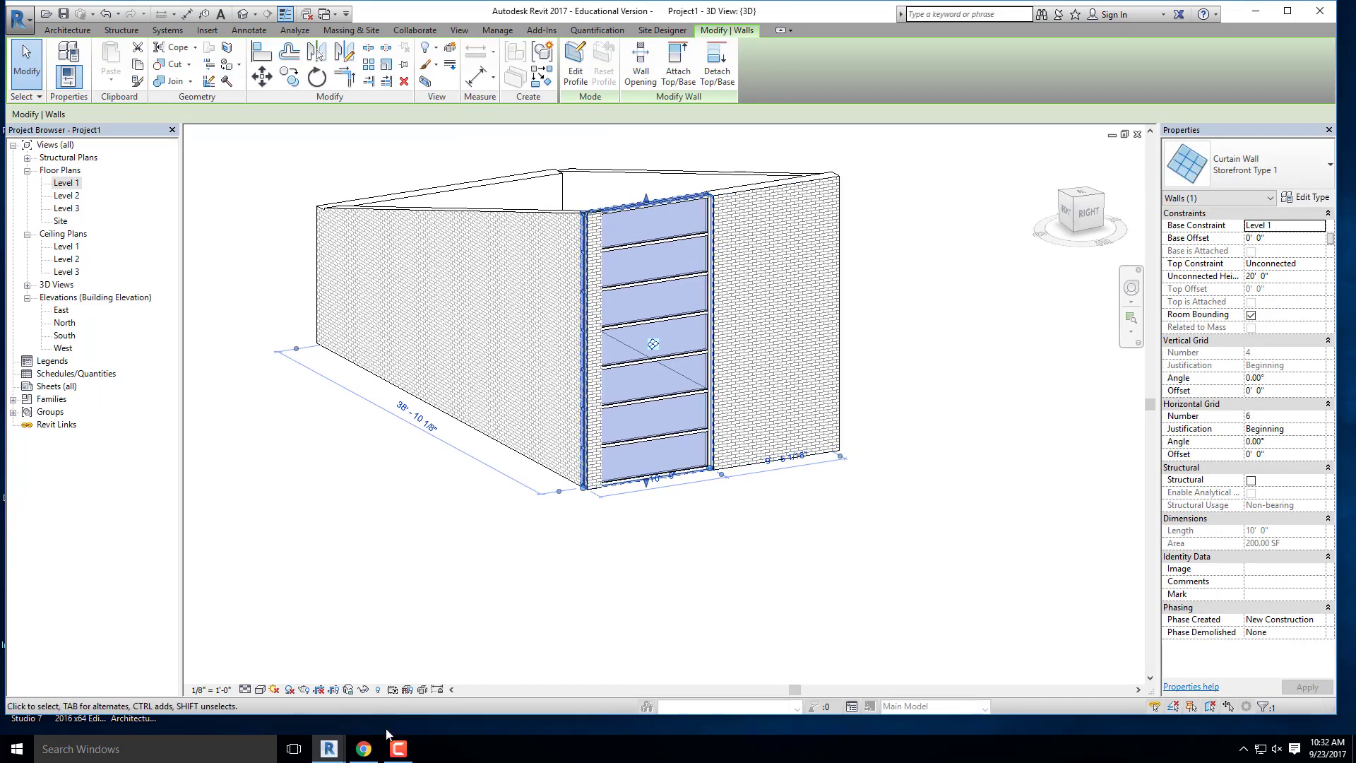
{"action": "left_click", "coordinate": [364, 748]}
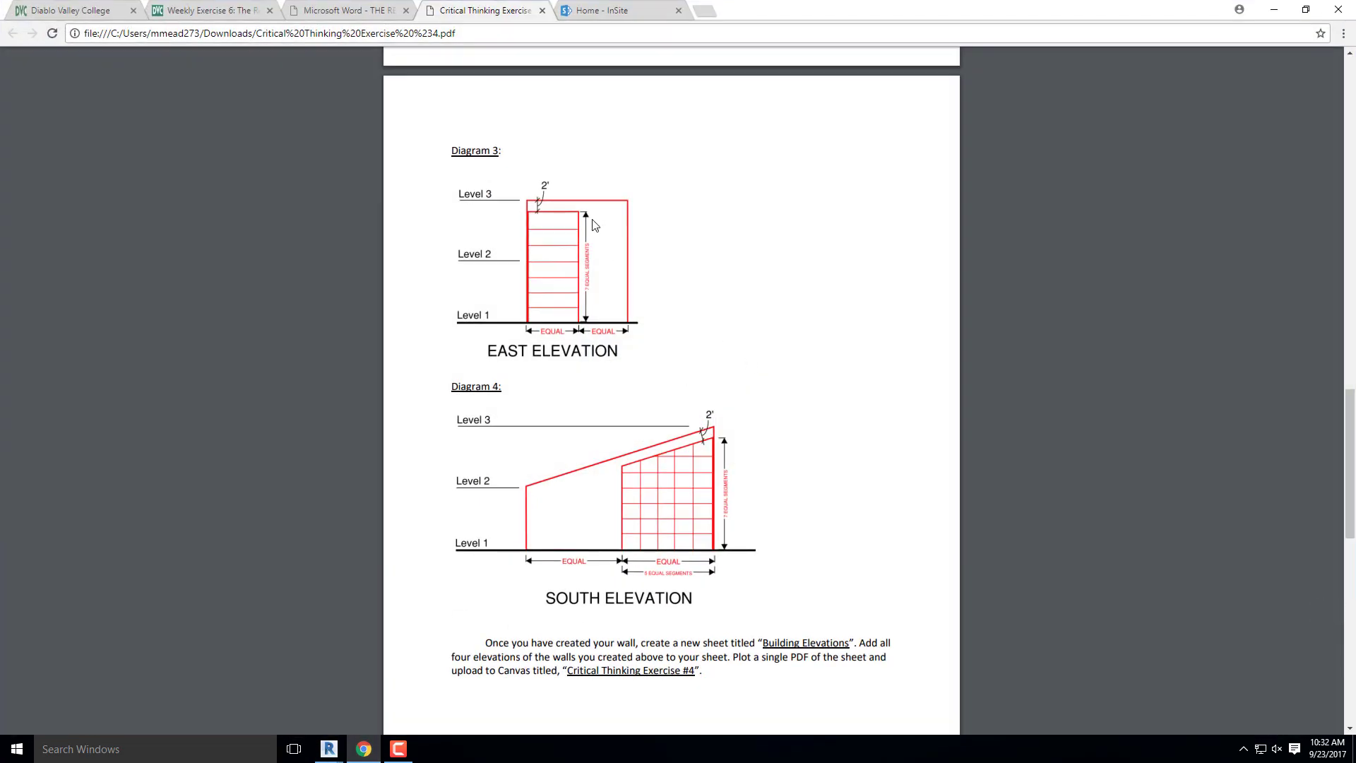
{"action": "left_click", "coordinate": [1274, 10]}
{"action": "scroll", "coordinate": [728, 197], "scroll_direction": "up", "scroll_amount": 2}
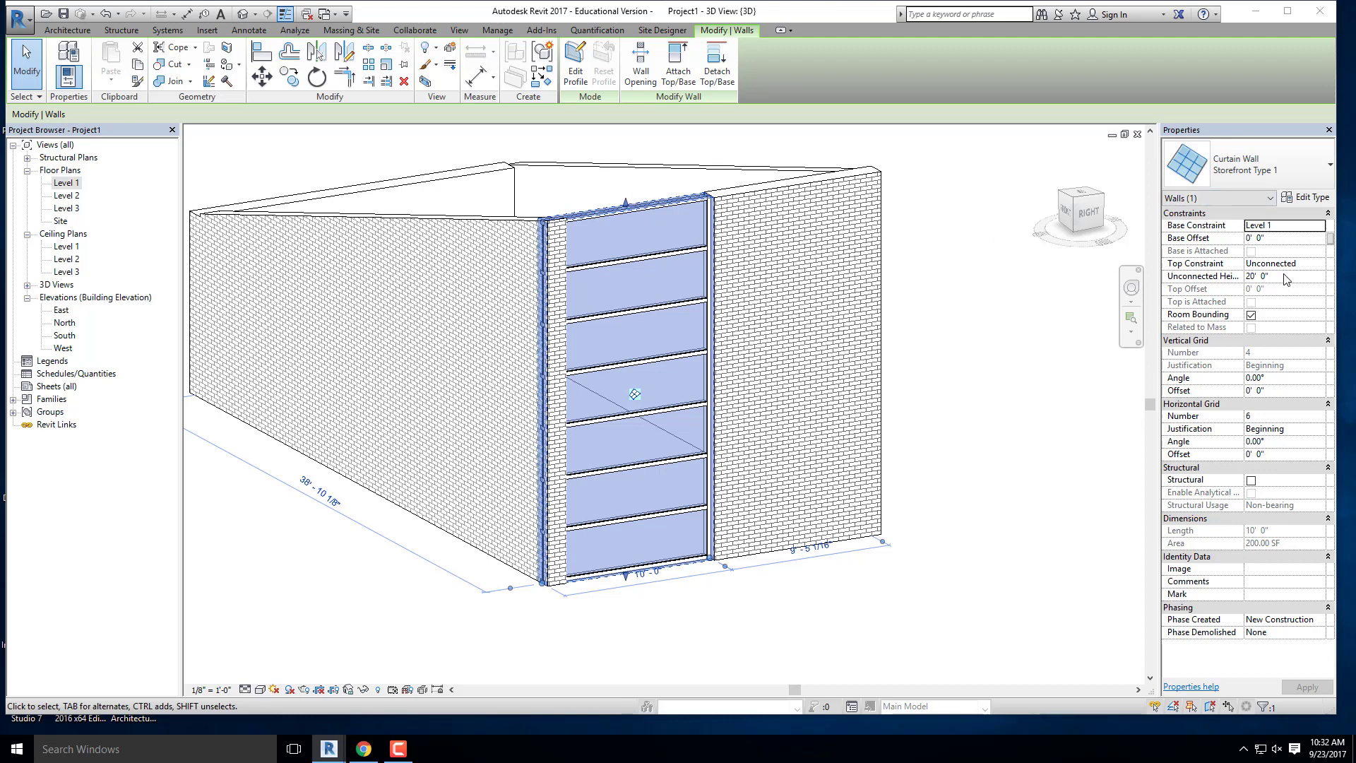
{"action": "left_click", "coordinate": [1318, 264]}
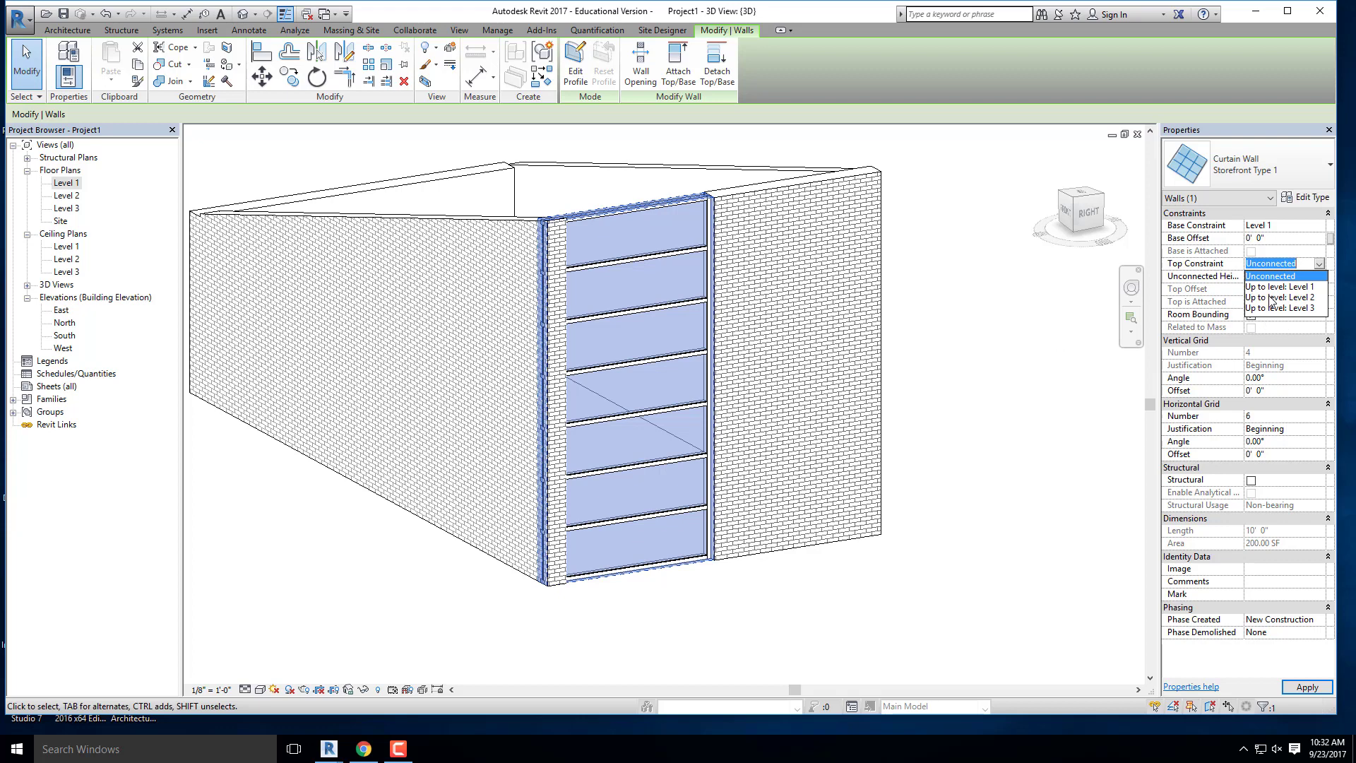
{"action": "left_click", "coordinate": [1294, 308]}
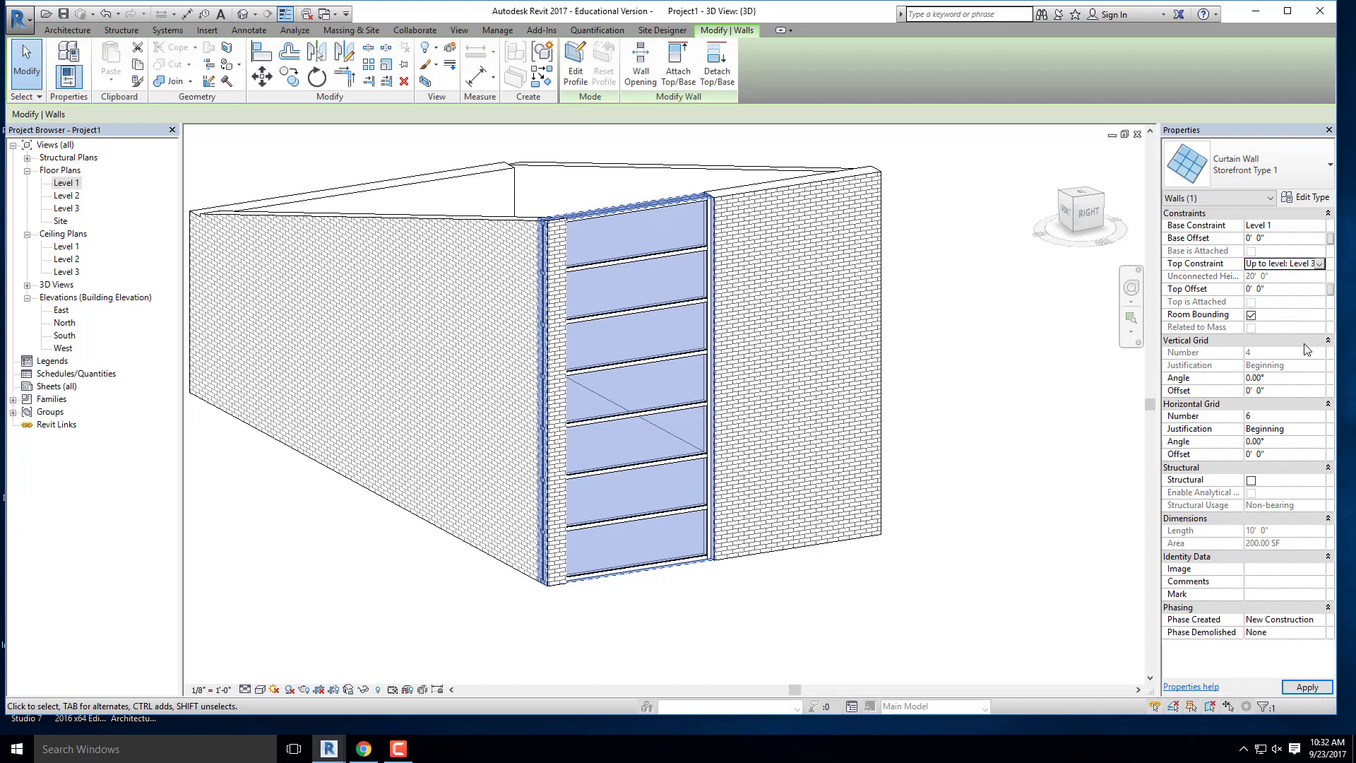
{"action": "left_click", "coordinate": [1286, 293]}
{"action": "type", "text": "-2"}
{"action": "left_click", "coordinate": [1308, 686]}
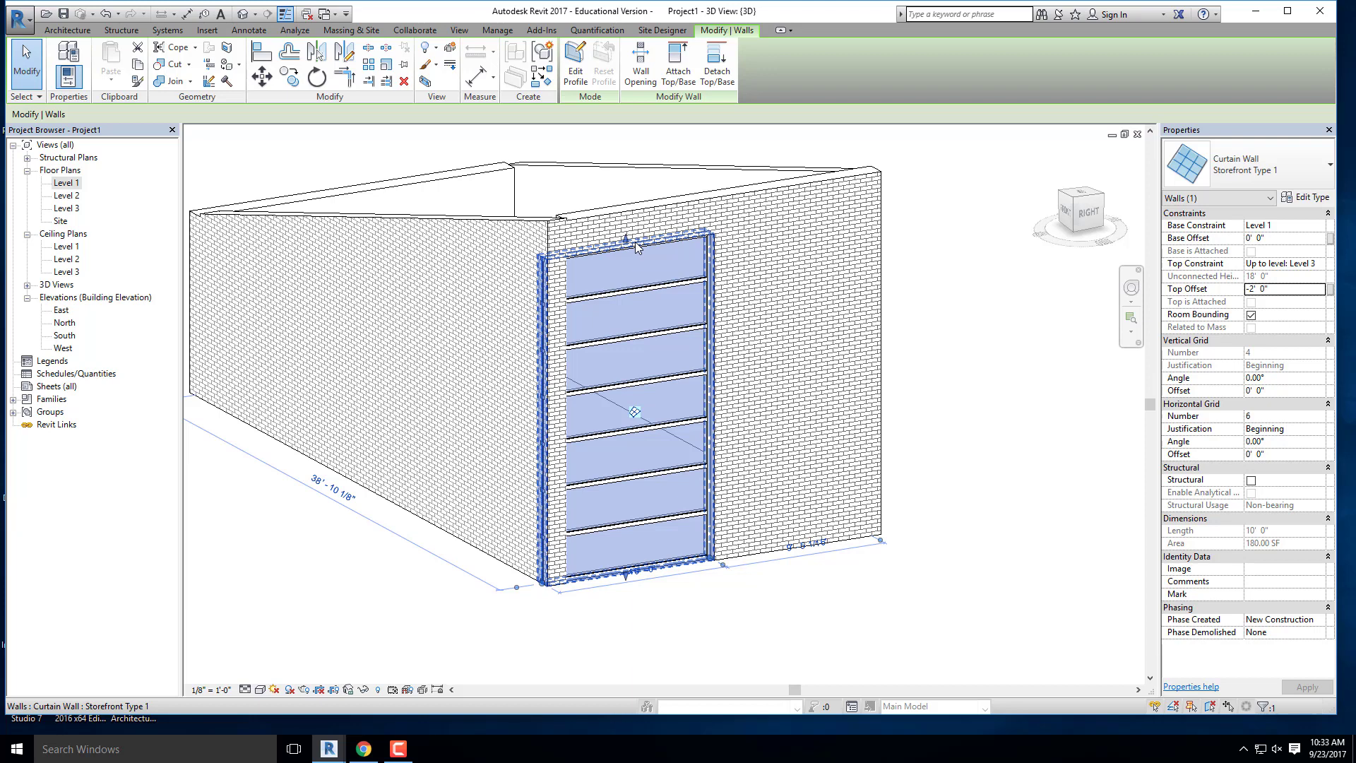
Step: Examine the east storefront's top edge and corner in the 3D view, and check the south storefront layout in Diagram 4 of the PDF
{"action": "scroll", "coordinate": [636, 268], "scroll_direction": "up", "scroll_amount": 3}
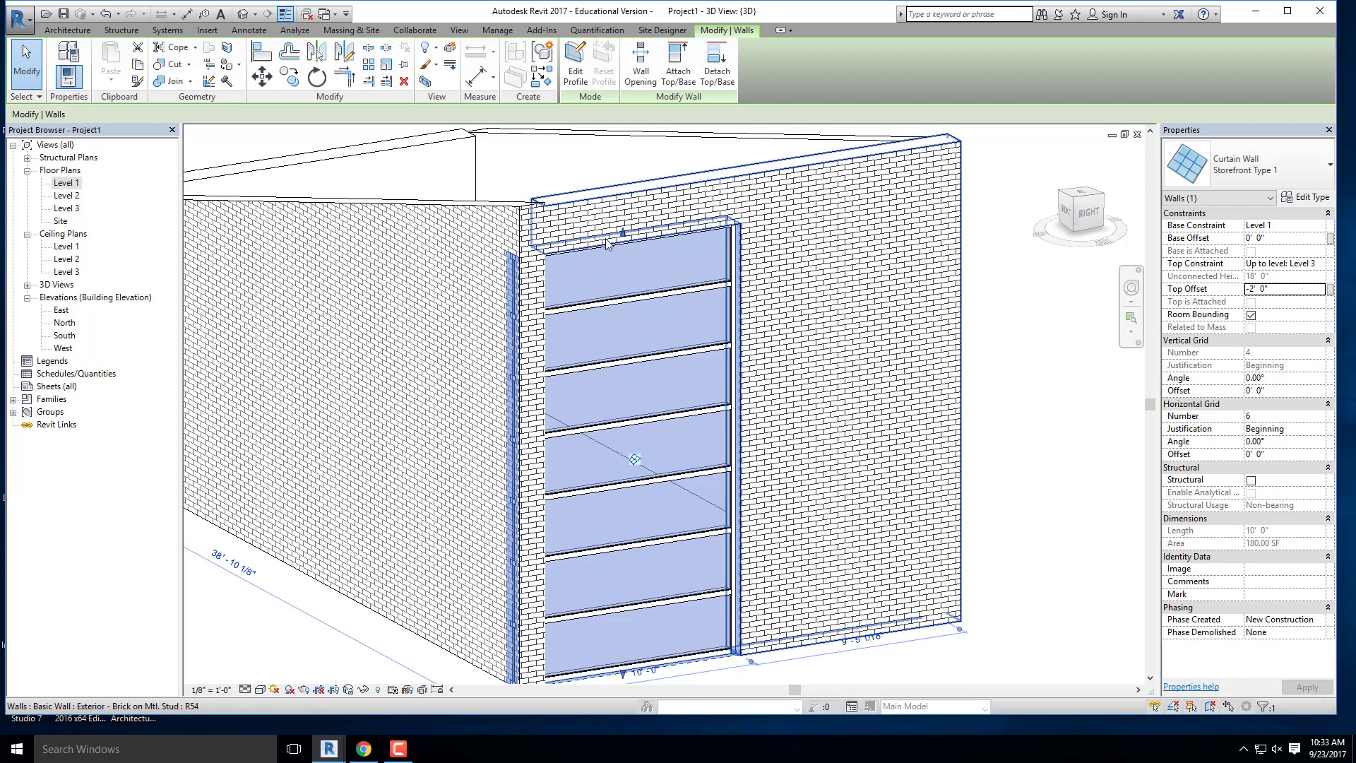
{"action": "scroll", "coordinate": [592, 244], "scroll_direction": "down", "scroll_amount": 4}
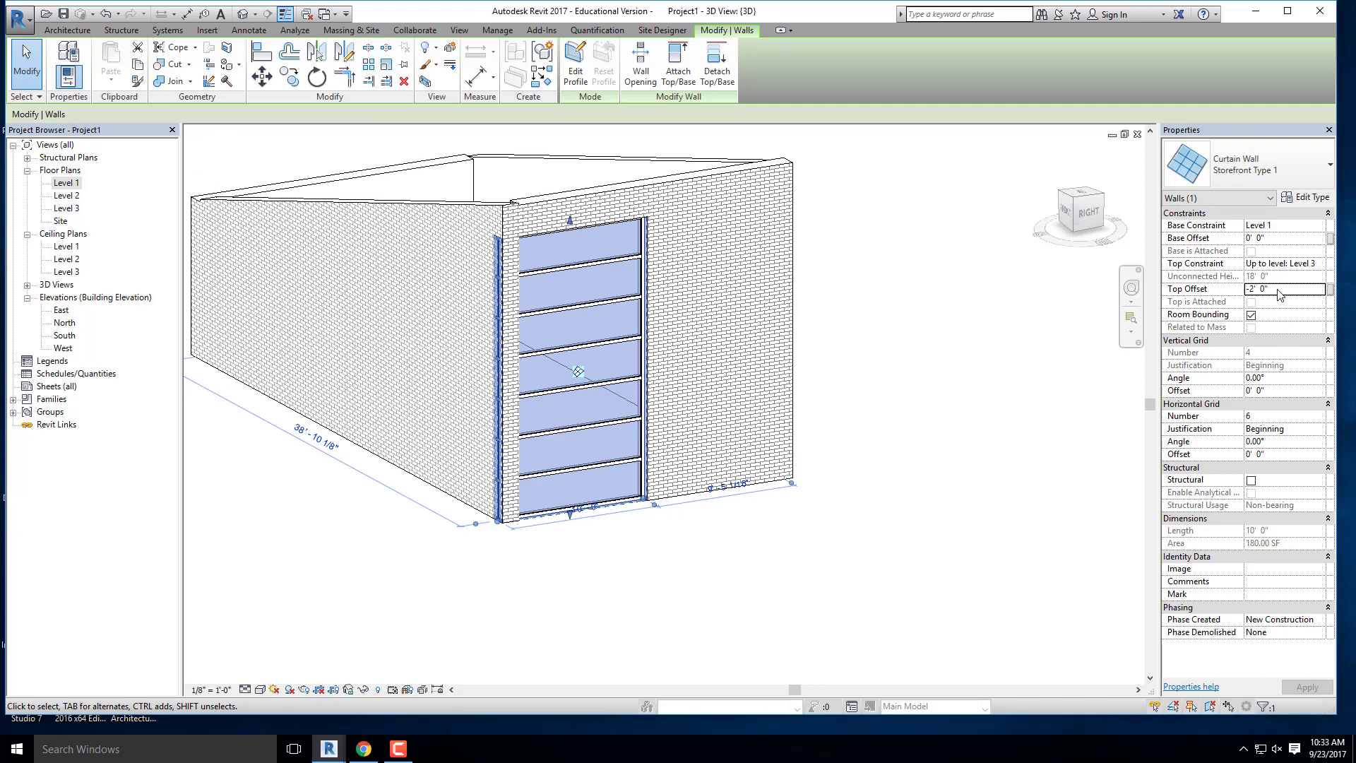
{"action": "left_click", "coordinate": [615, 544]}
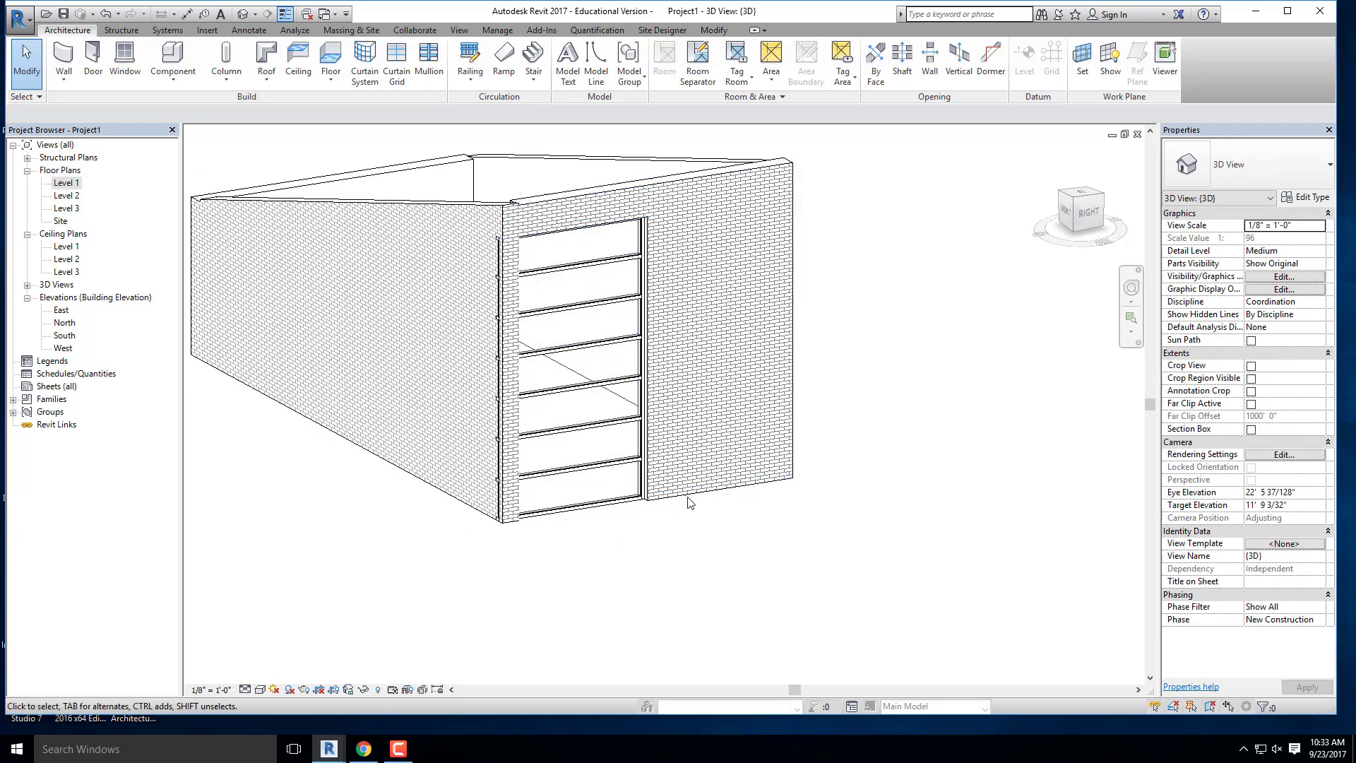
{"action": "scroll", "coordinate": [521, 504], "scroll_direction": "up", "scroll_amount": 3}
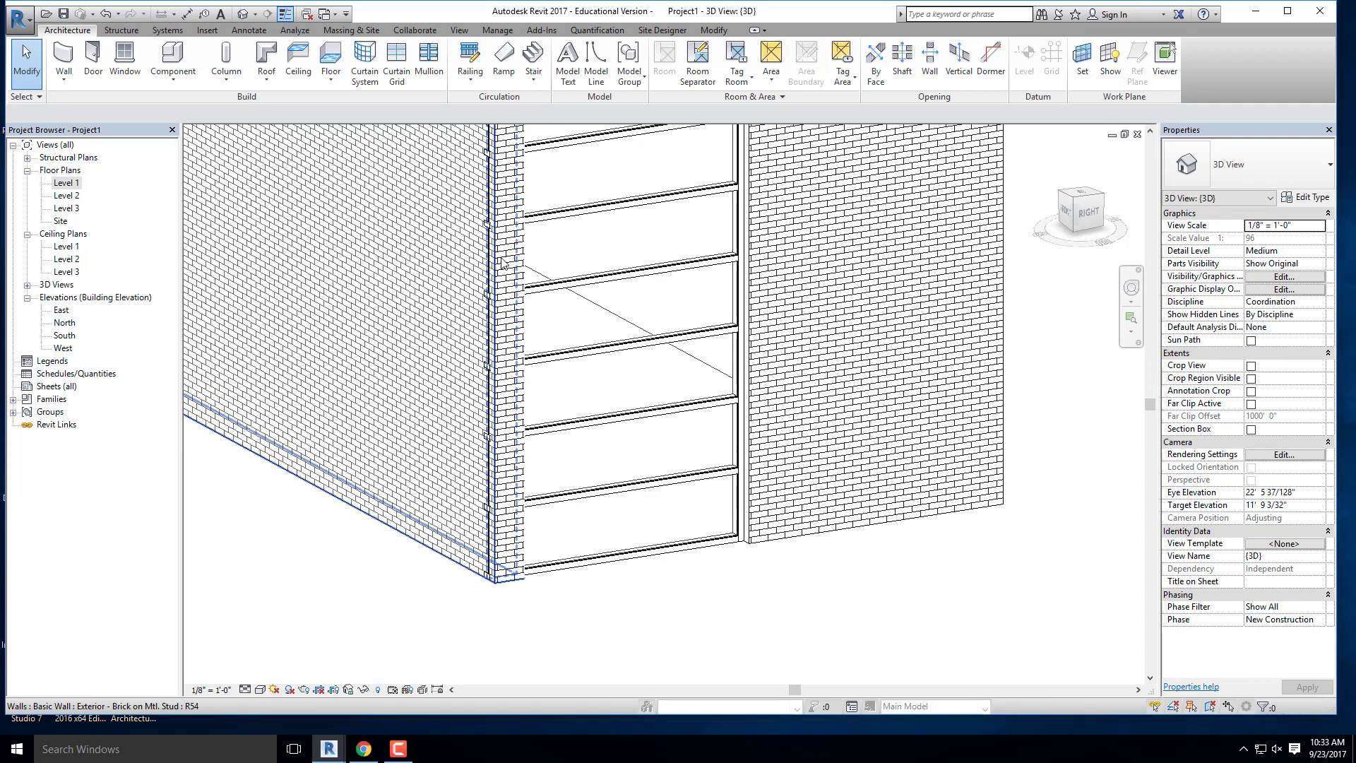
{"action": "scroll", "coordinate": [630, 477], "scroll_direction": "down", "scroll_amount": 3}
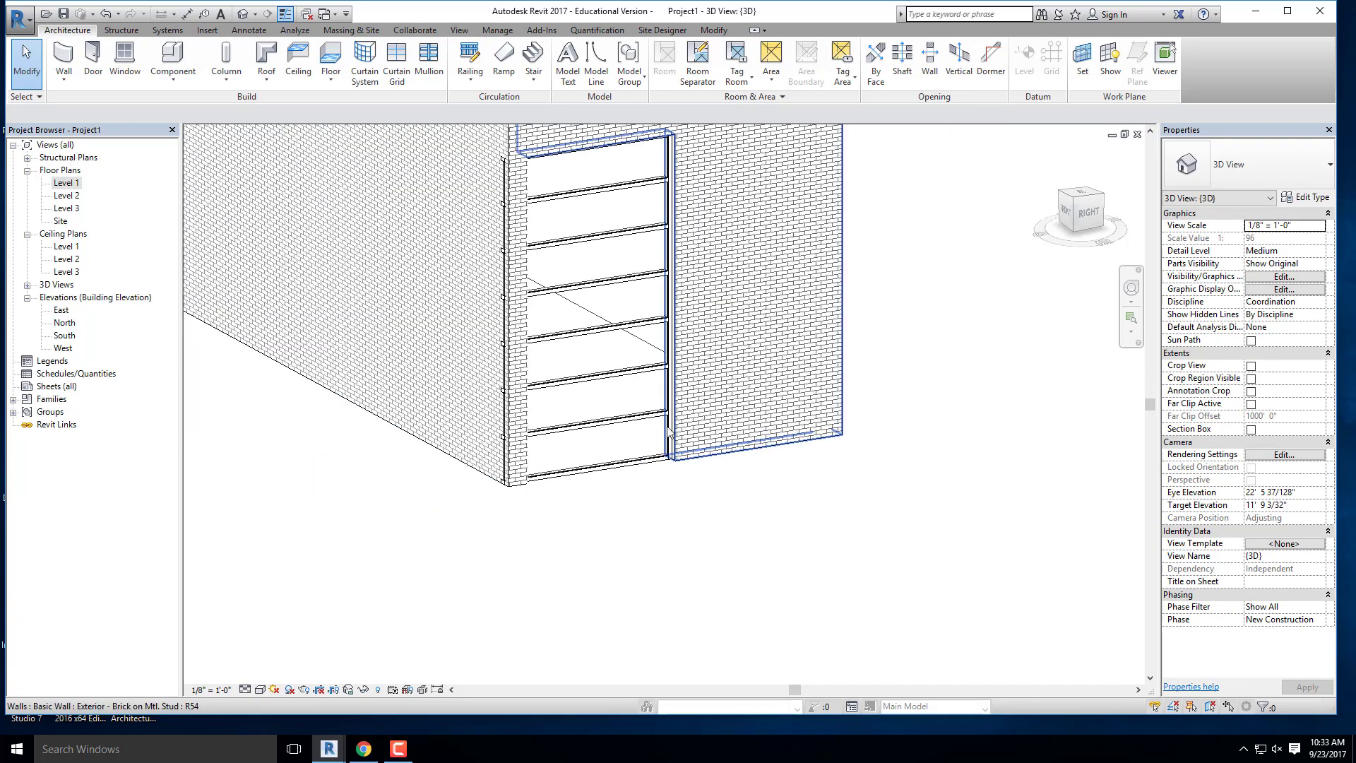
{"action": "scroll", "coordinate": [631, 477], "scroll_direction": "down", "scroll_amount": 2}
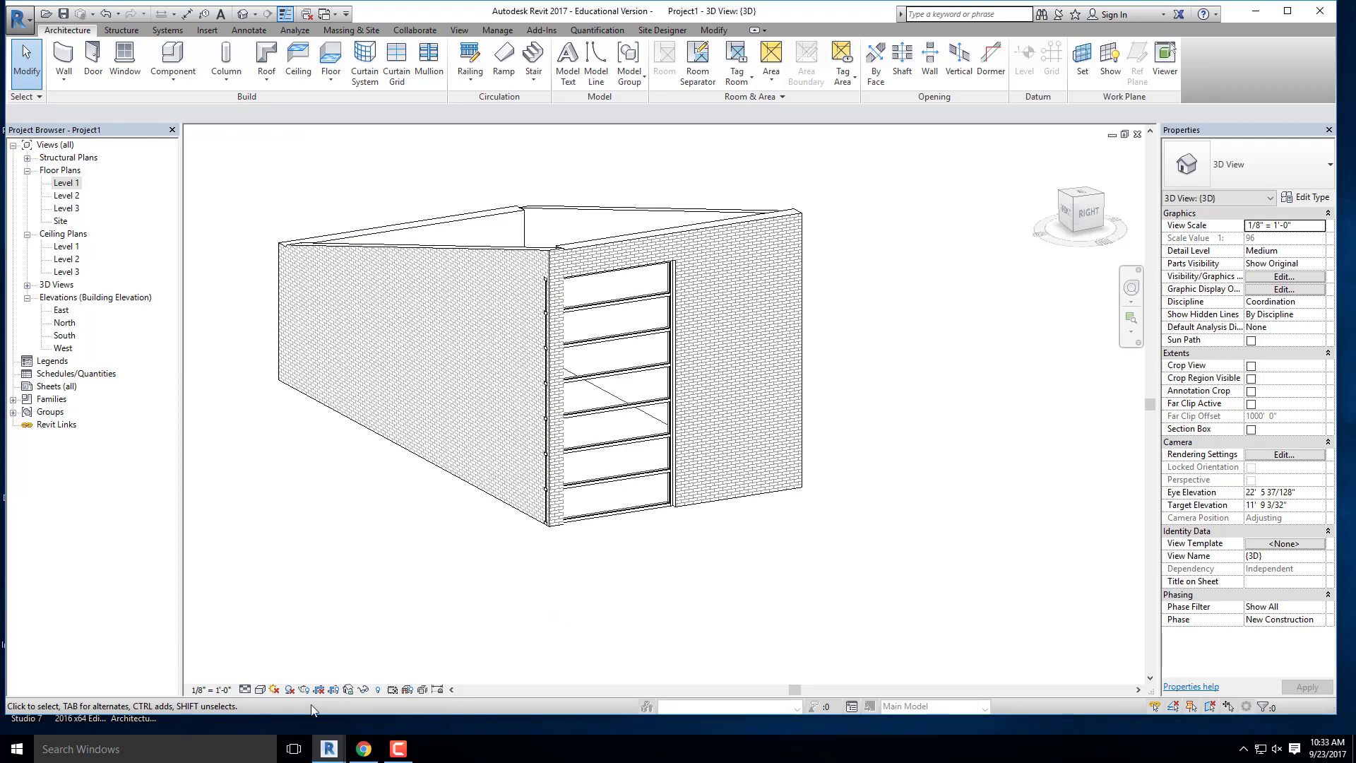
{"action": "left_click", "coordinate": [393, 714]}
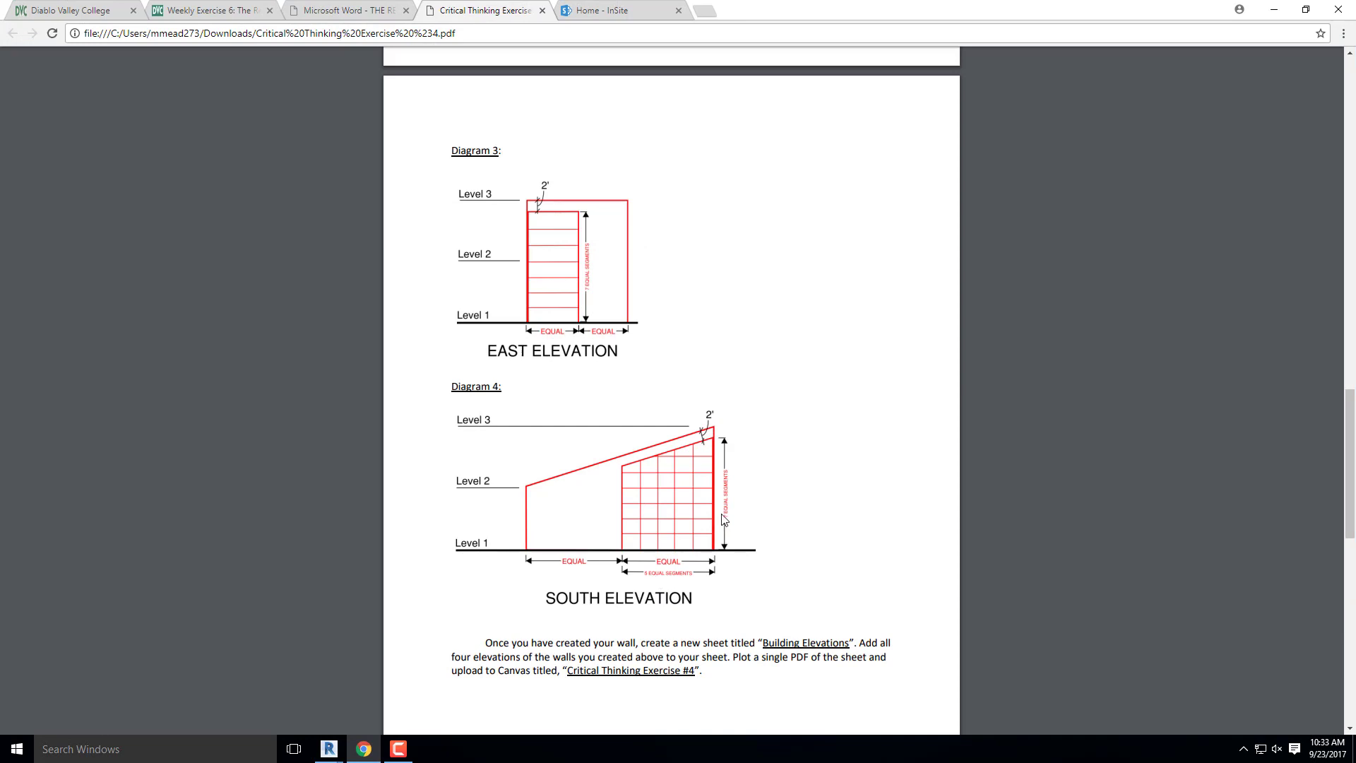
{"action": "key", "text": "alt+Tab"}
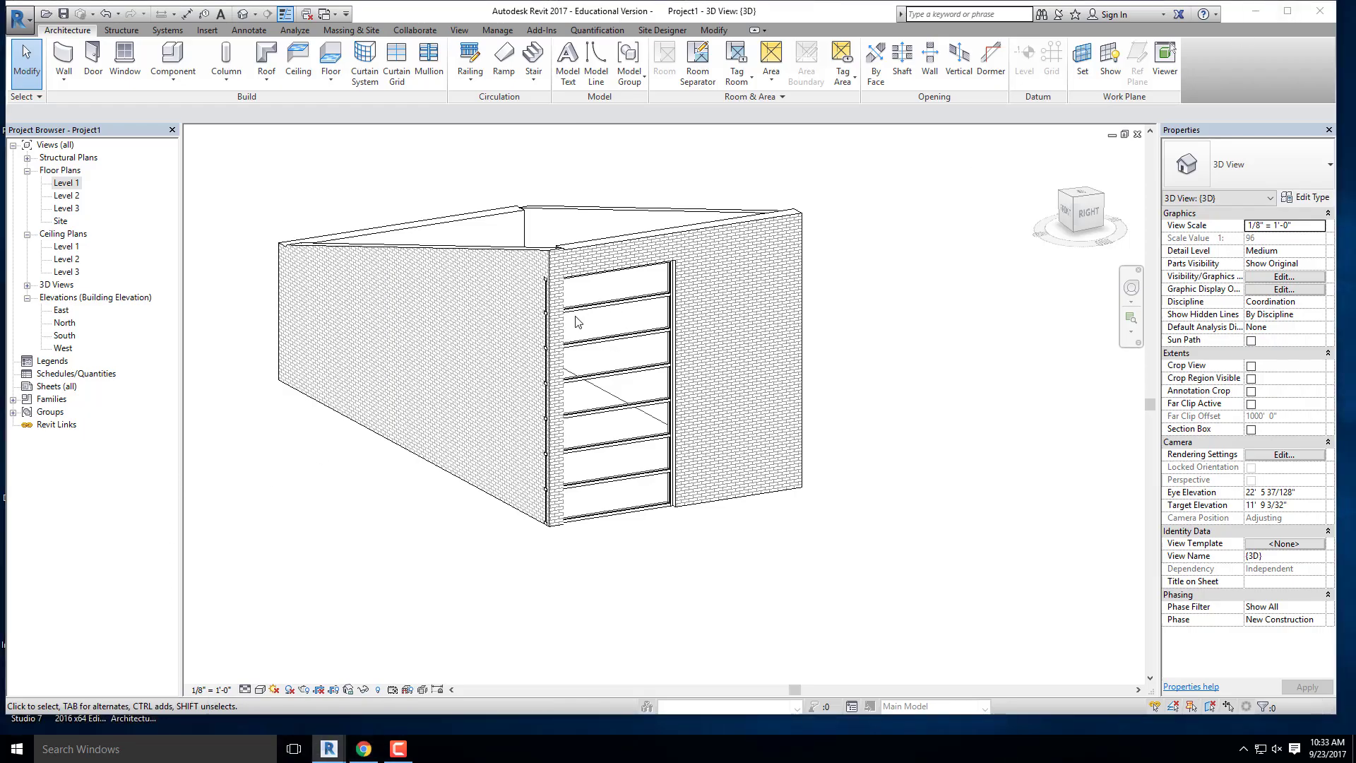
Step: In the Level 1 floor plan, start a new wall and duplicate the Storefront Type 1 curtain wall type as Storefront Type 2
{"action": "double_click", "coordinate": [68, 183]}
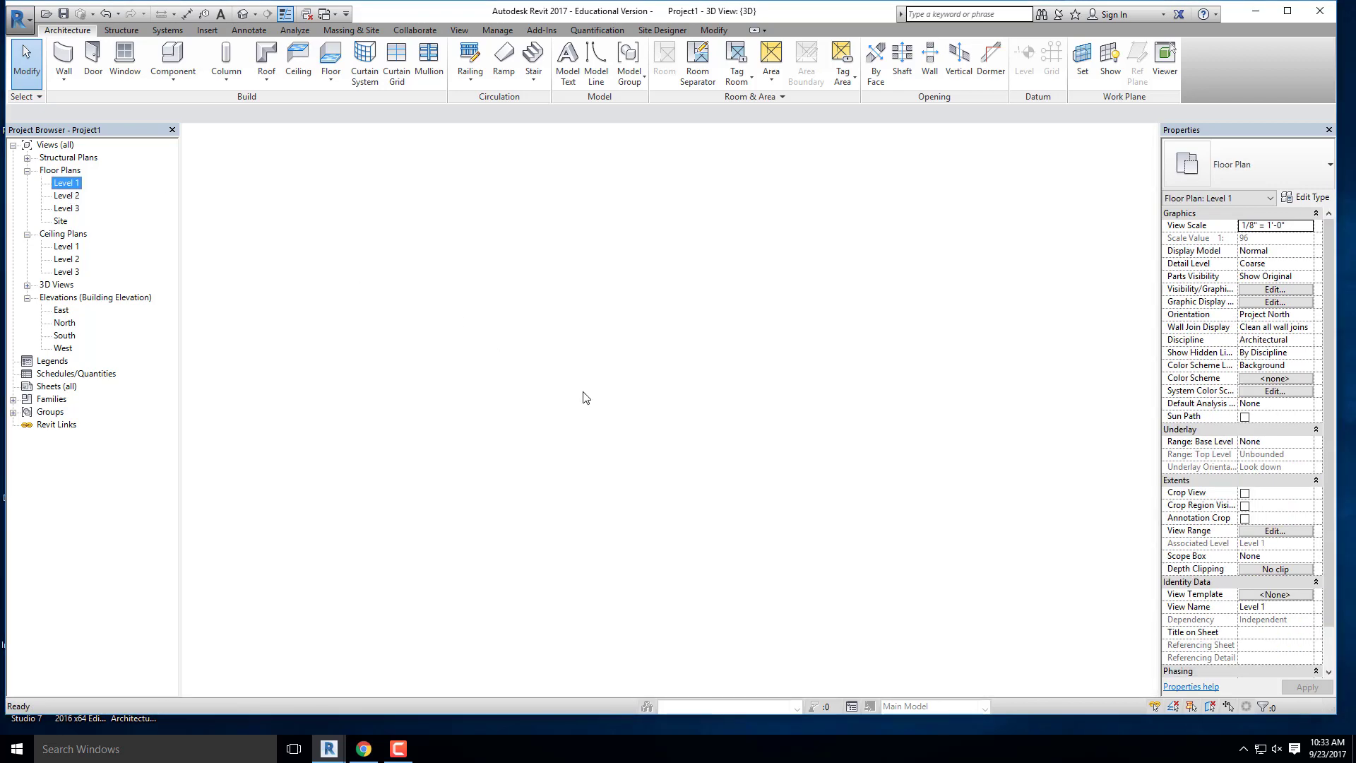
{"action": "left_click", "coordinate": [63, 57]}
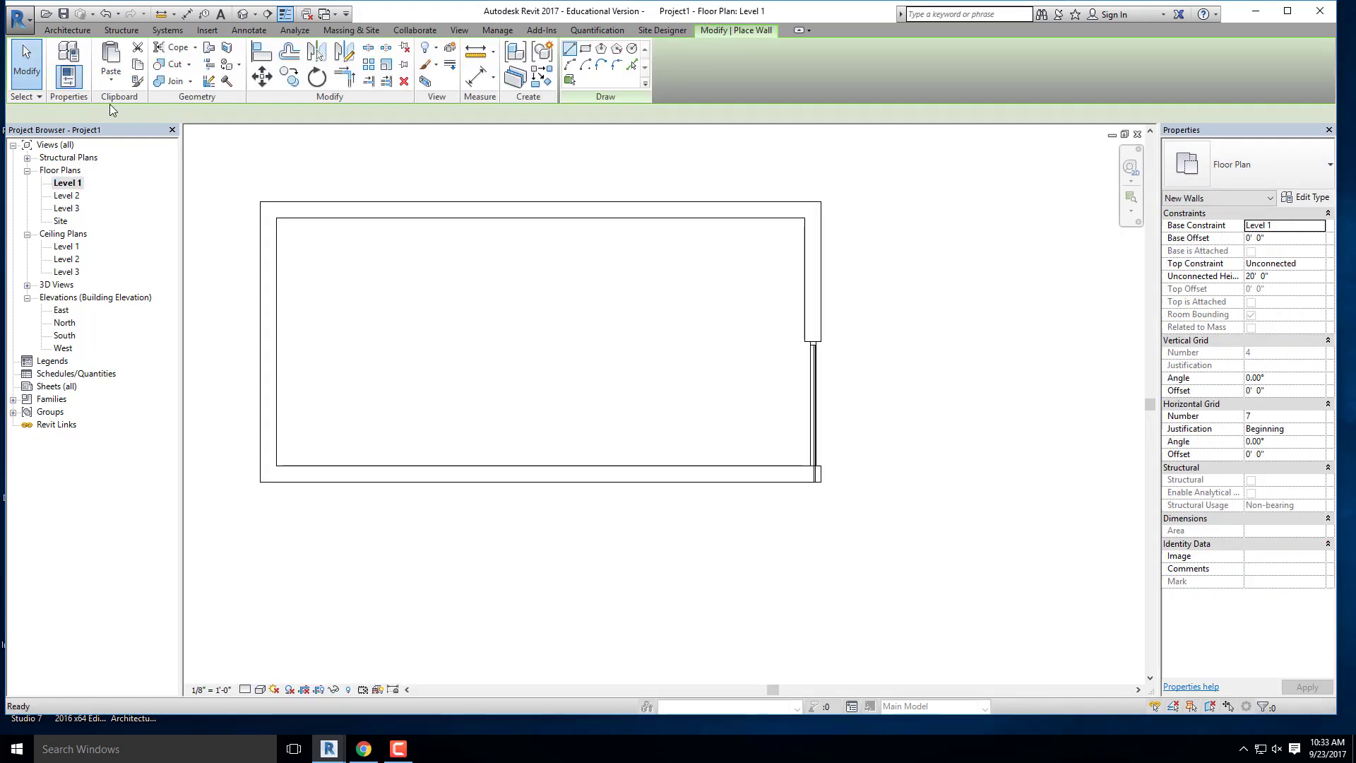
{"action": "left_click", "coordinate": [1313, 198]}
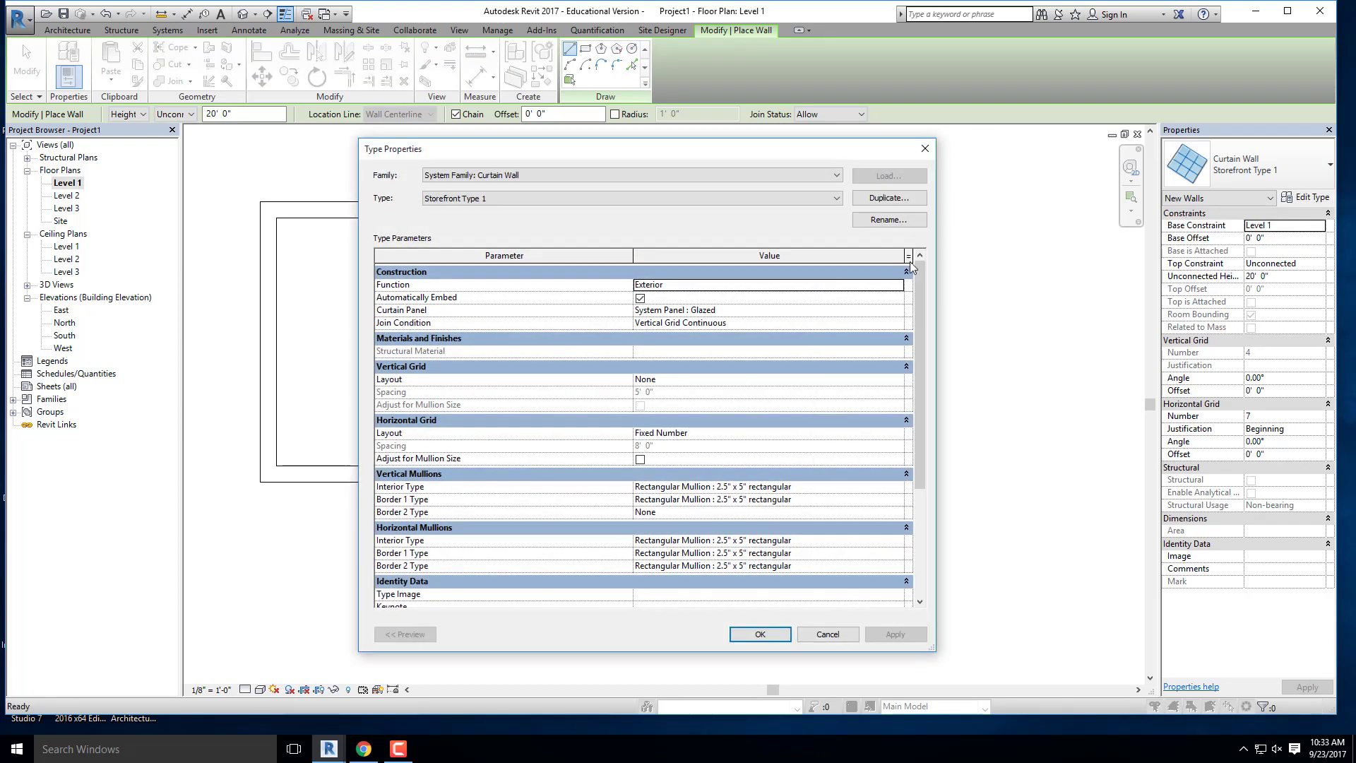
{"action": "left_click", "coordinate": [889, 198]}
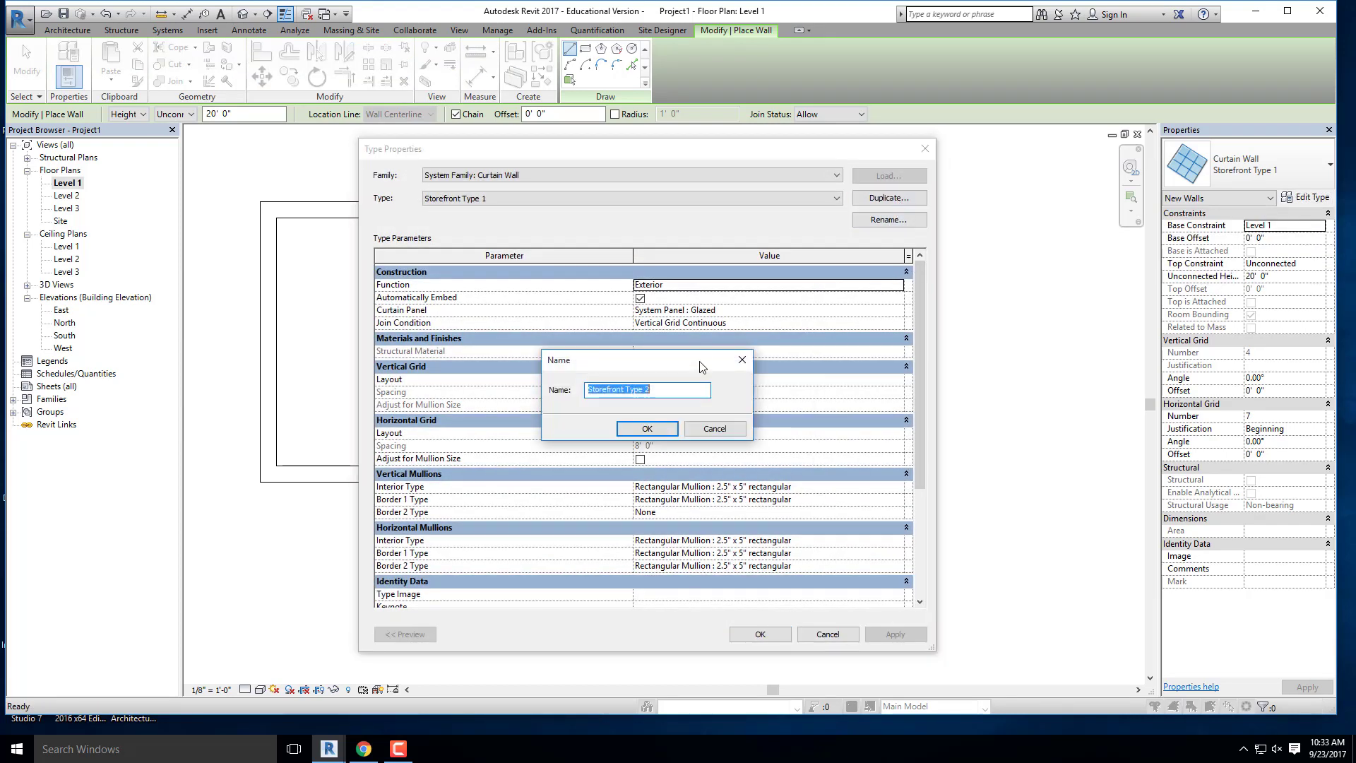
{"action": "left_click", "coordinate": [656, 430]}
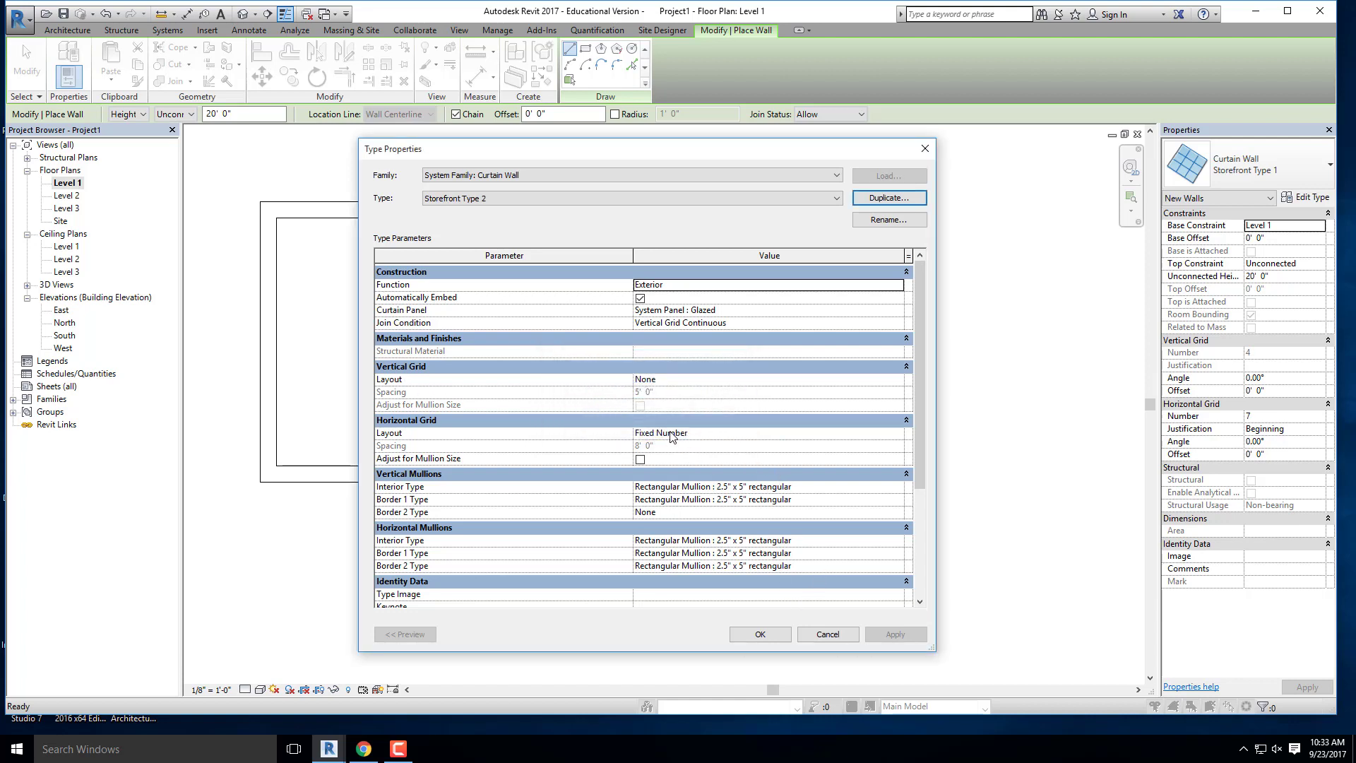
Step: Set Storefront Type 2's vertical grid layout to Fixed Number and accept the type properties
{"action": "left_click", "coordinate": [902, 381]}
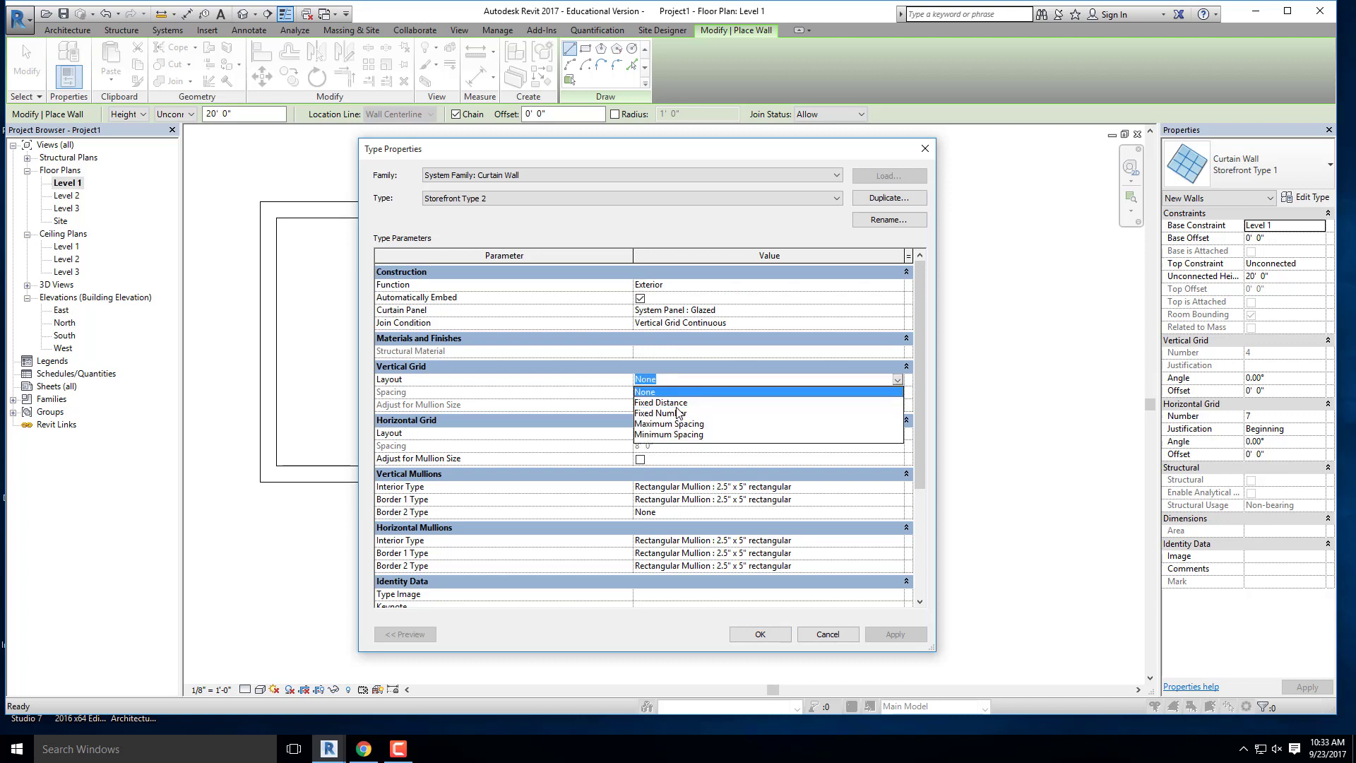
{"action": "left_click", "coordinate": [676, 413]}
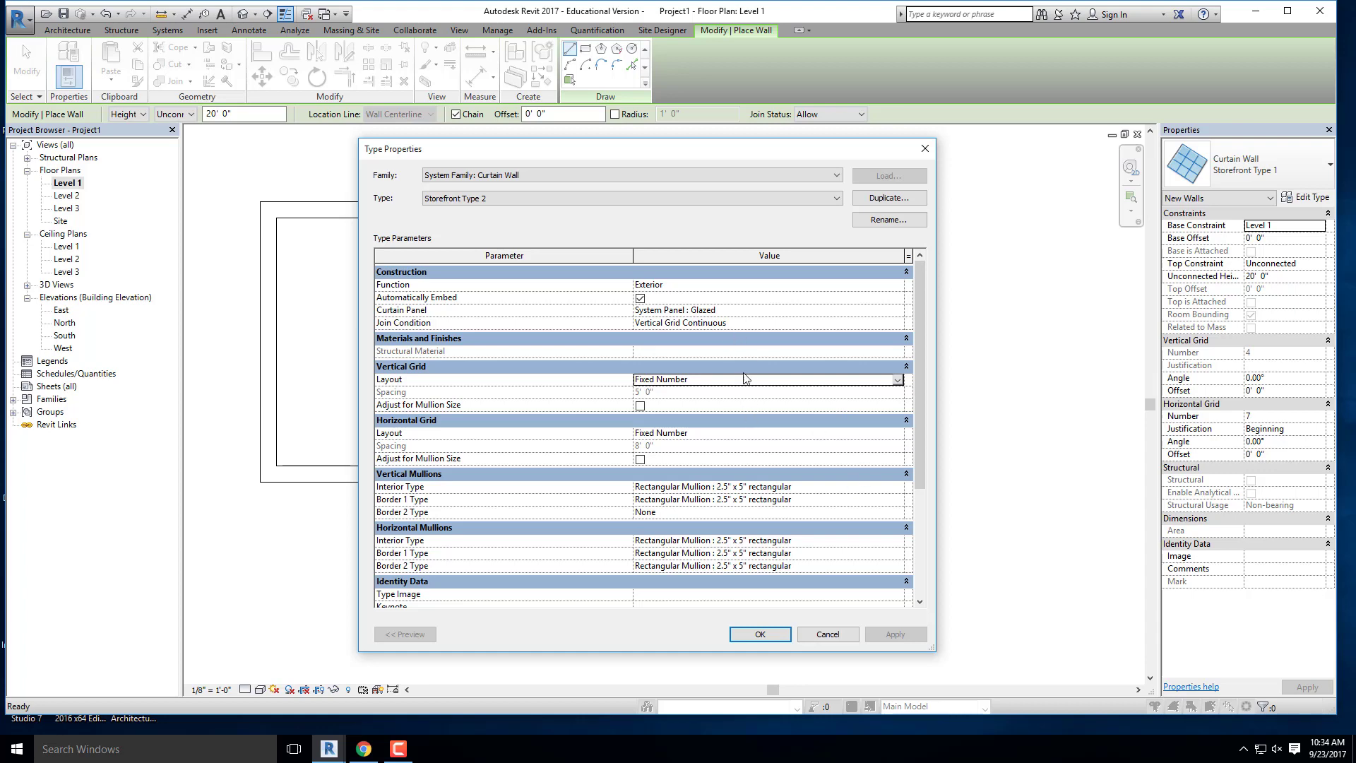
{"action": "left_click", "coordinate": [760, 634]}
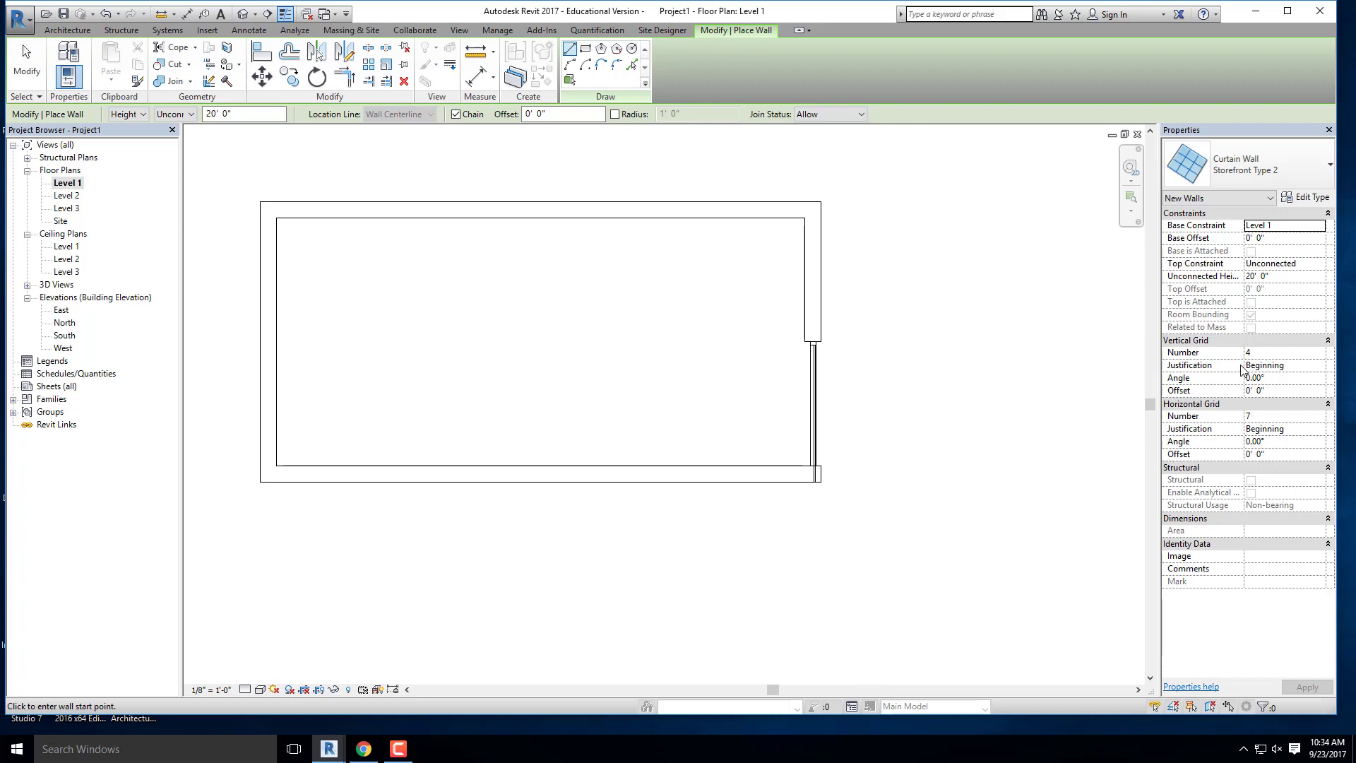
Step: Check the grid segments in Diagram 4 of the PDF, and set the new Storefront Type 2 wall's horizontal grid number to 6
{"action": "left_click", "coordinate": [363, 748]}
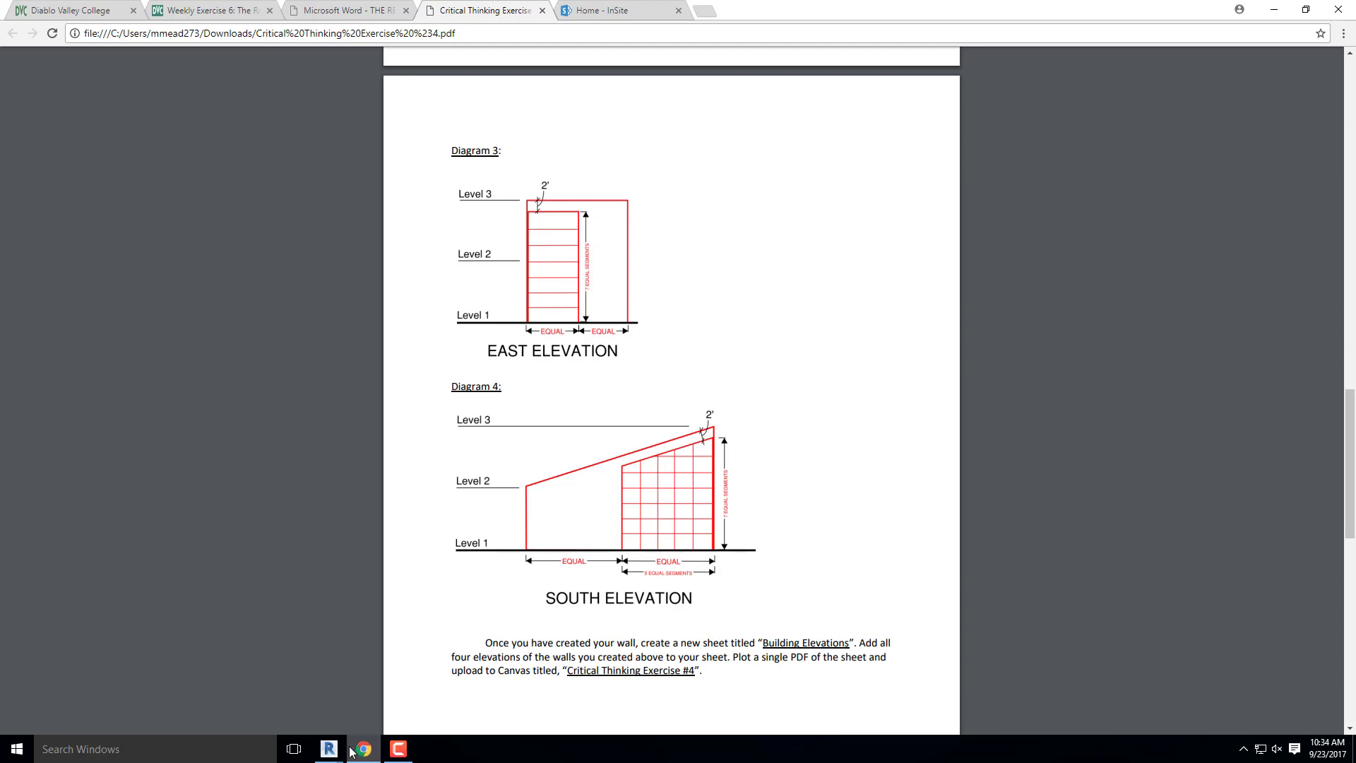
{"action": "mouse_move", "coordinate": [351, 752]}
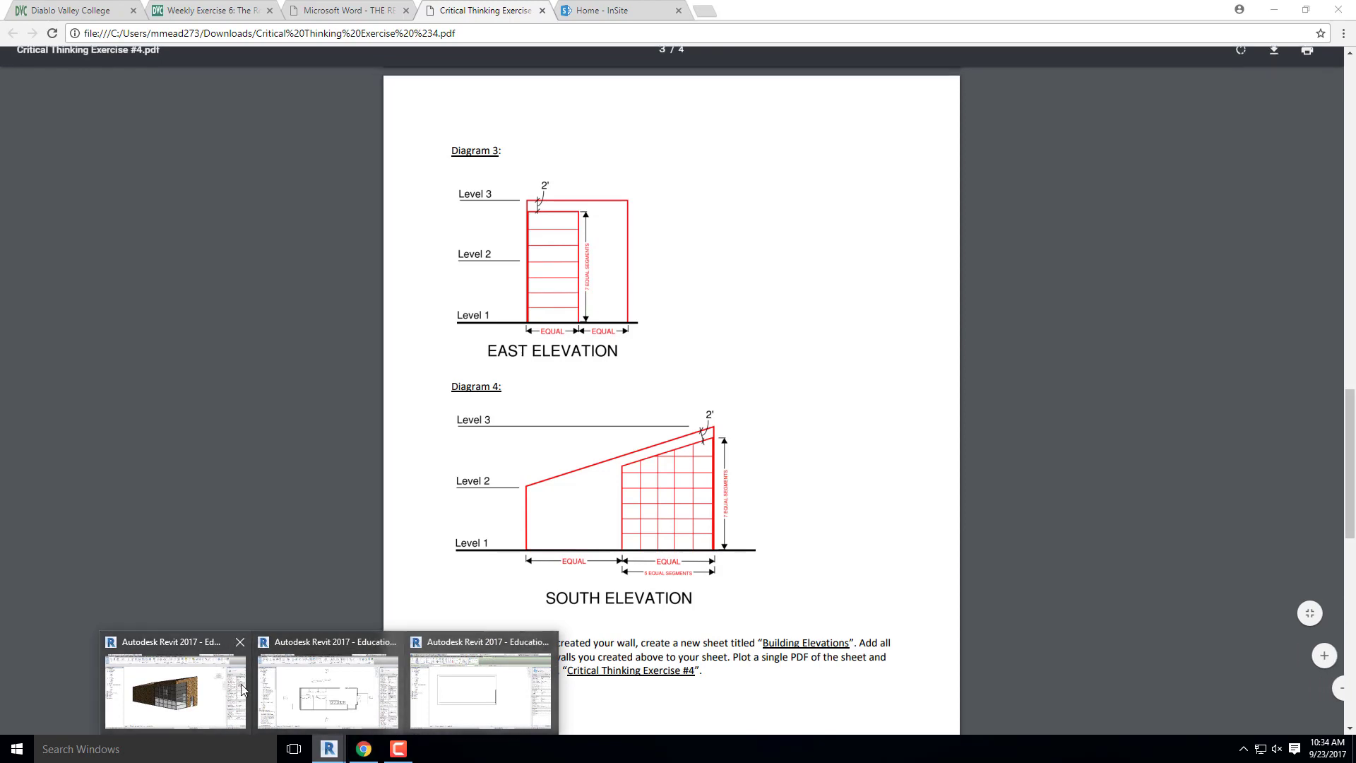
{"action": "left_click", "coordinate": [512, 696]}
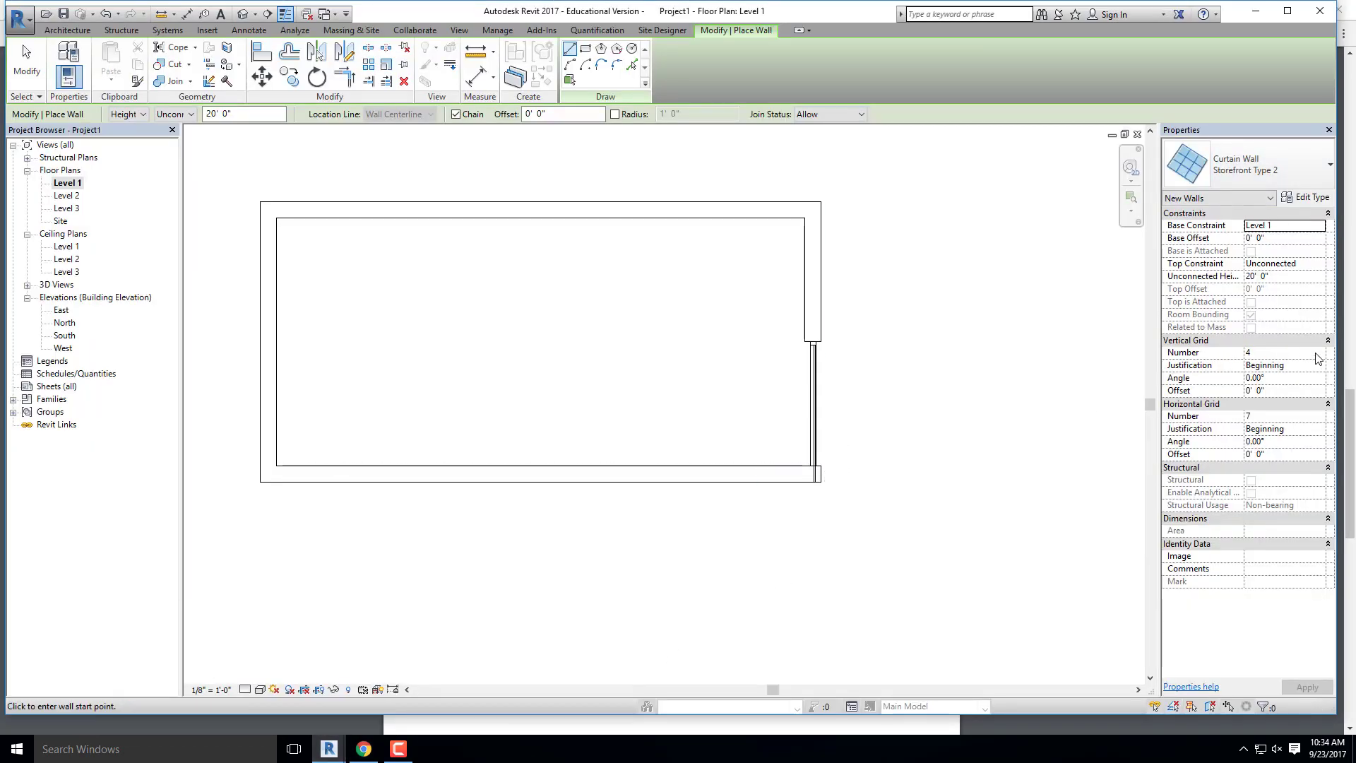
{"action": "left_click", "coordinate": [1318, 416]}
{"action": "left_click", "coordinate": [1319, 420]}
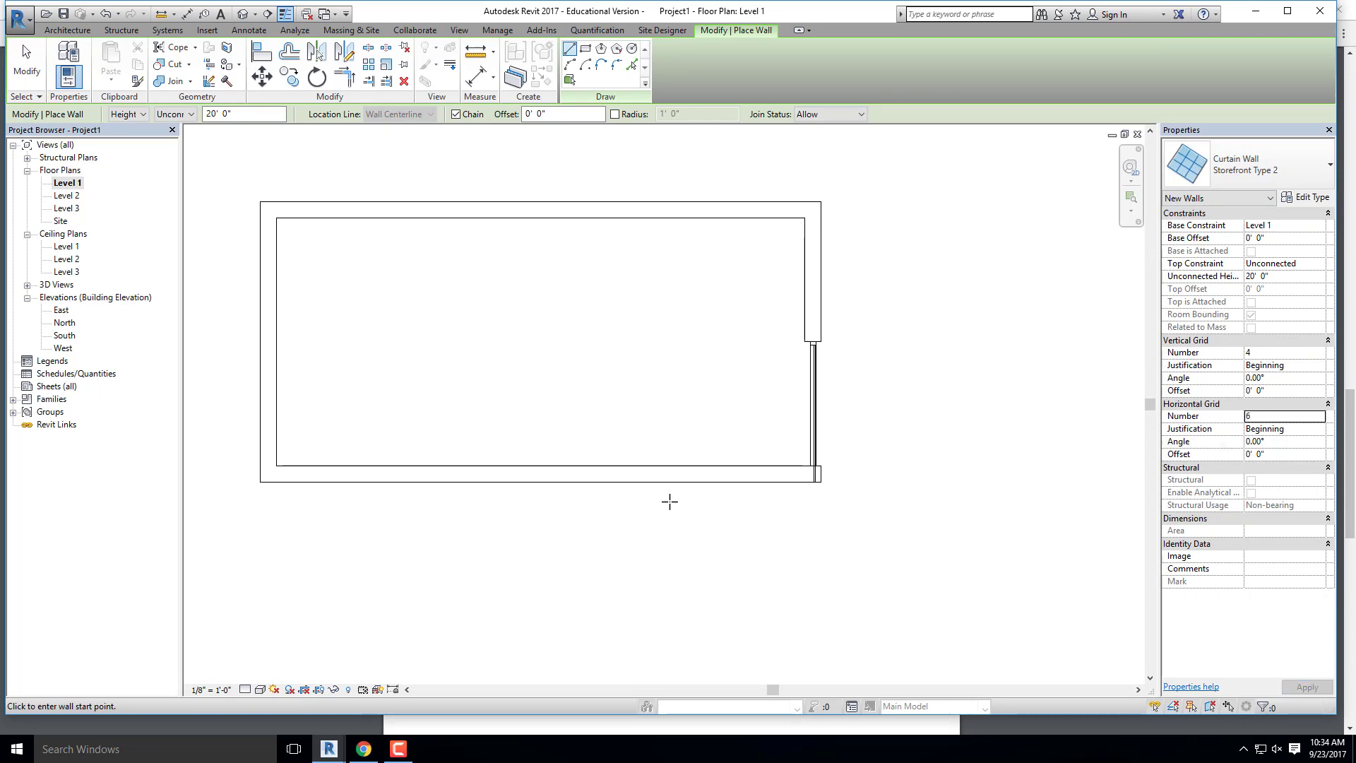
Step: Set Storefront Type 2's vertical Border 2 mullion to L Corner Mullion : 5" x 5" Corner and accept the type properties
{"action": "left_click", "coordinate": [1302, 199]}
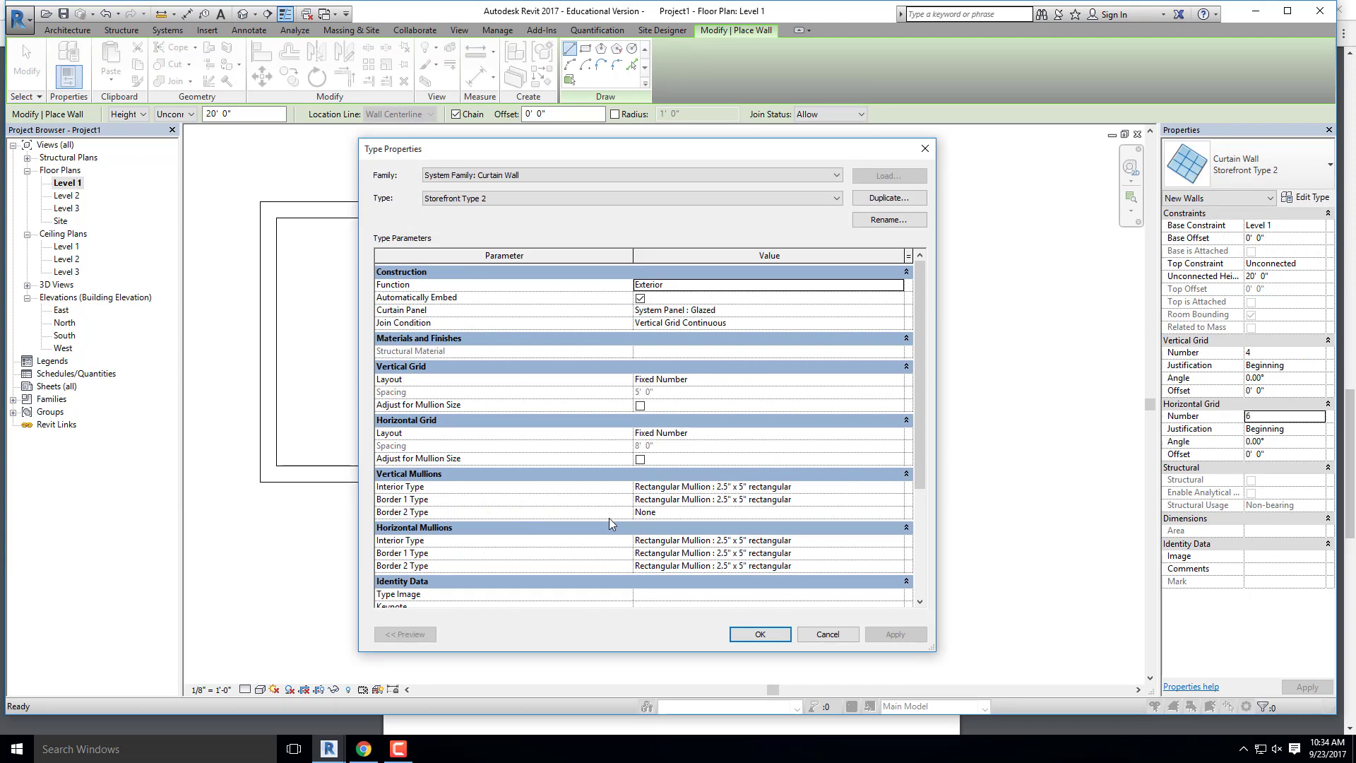
{"action": "left_click", "coordinate": [757, 513]}
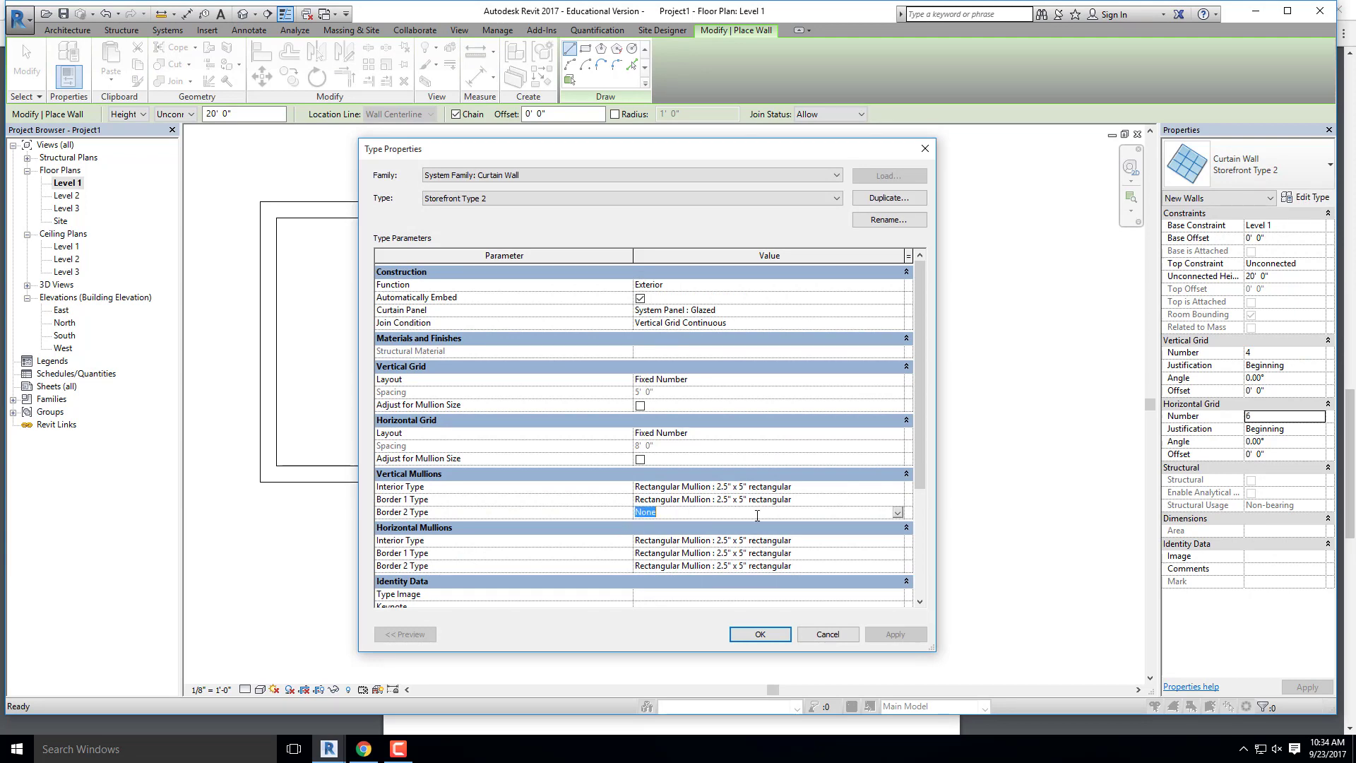
{"action": "left_click", "coordinate": [896, 514]}
{"action": "scroll", "coordinate": [750, 565], "scroll_direction": "down", "scroll_amount": 2}
{"action": "scroll", "coordinate": [750, 565], "scroll_direction": "up", "scroll_amount": 2}
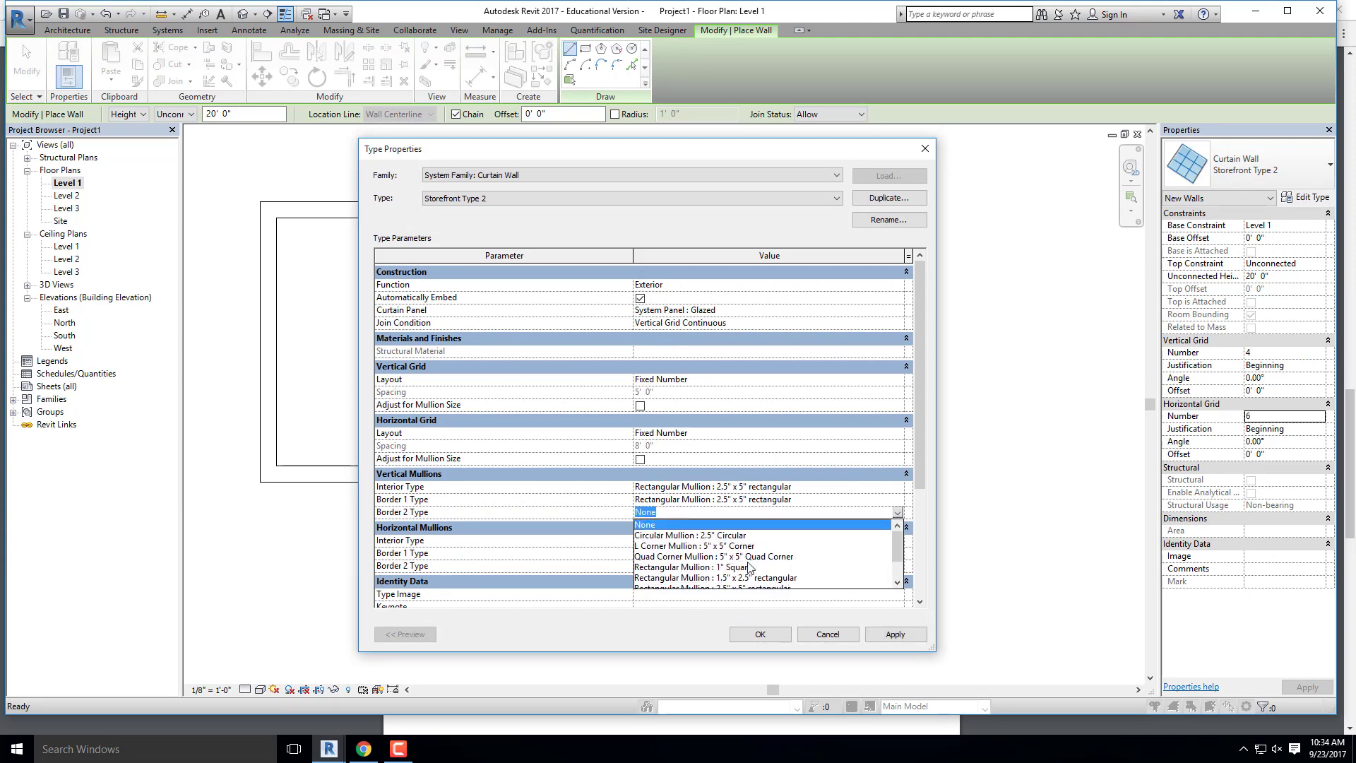
{"action": "left_click", "coordinate": [724, 547]}
{"action": "left_click", "coordinate": [760, 634]}
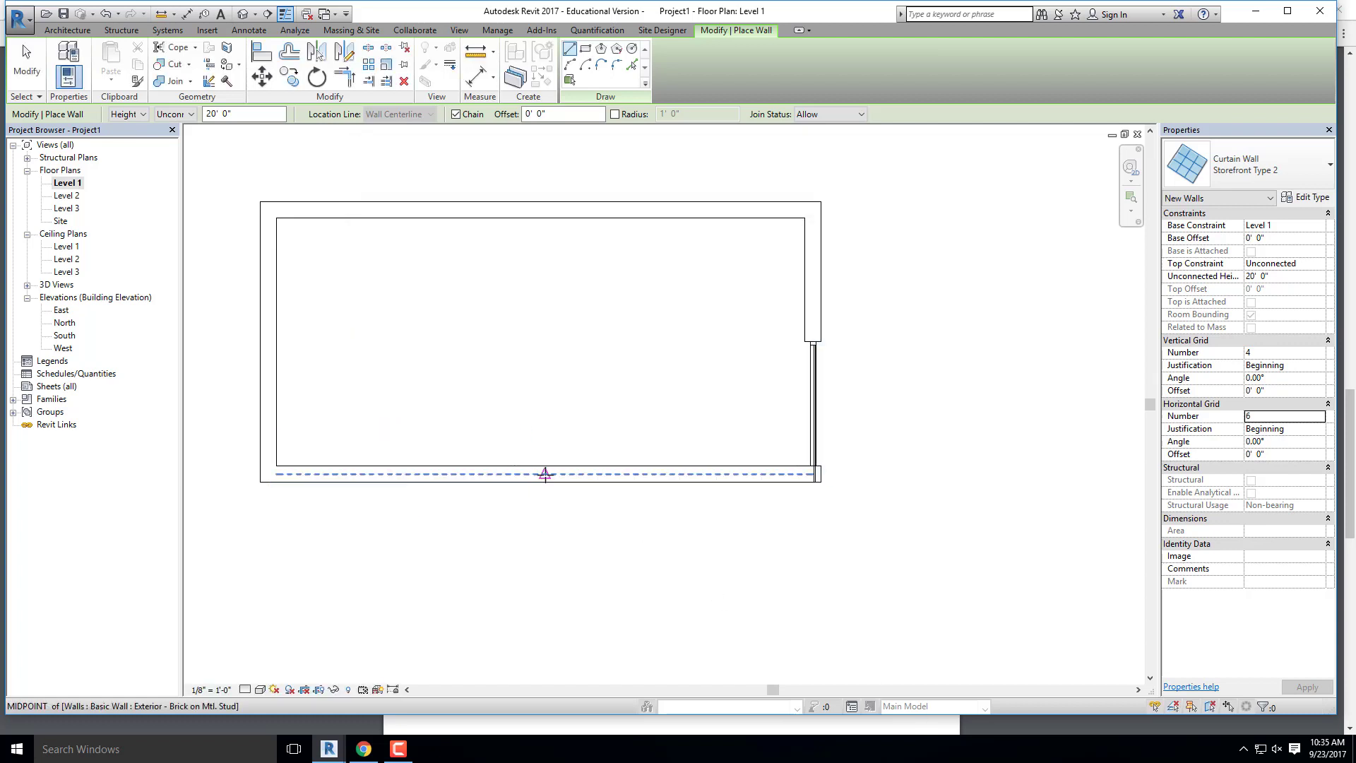
Step: Draw the Storefront Type 2 wall along the south brick wall's centerline, from its midpoint to the southeast corner
{"action": "left_click", "coordinate": [539, 474]}
{"action": "scroll", "coordinate": [813, 471], "scroll_direction": "up", "scroll_amount": 3}
{"action": "scroll", "coordinate": [812, 471], "scroll_direction": "up", "scroll_amount": 1}
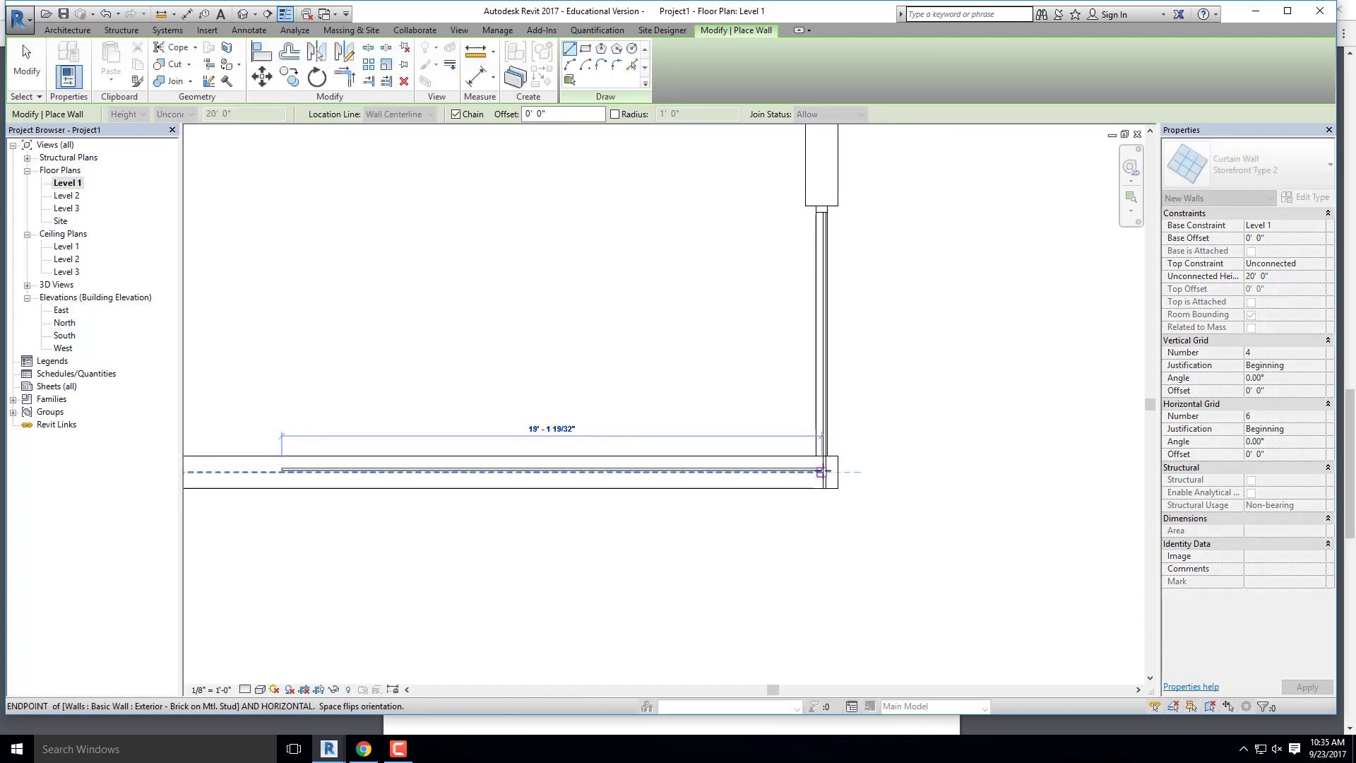
{"action": "left_click", "coordinate": [821, 472]}
{"action": "key", "text": "Escape"}
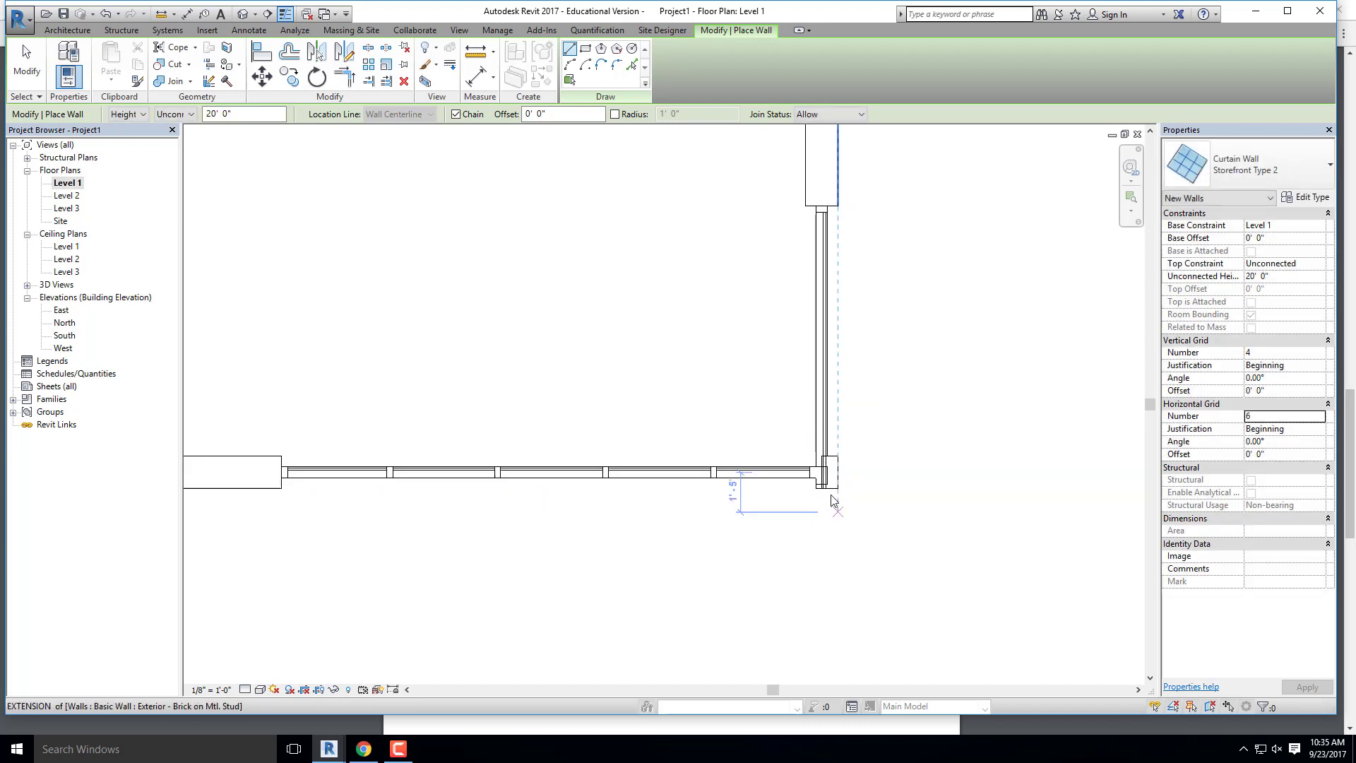
{"action": "key", "text": "Escape"}
{"action": "scroll", "coordinate": [627, 492], "scroll_direction": "down", "scroll_amount": 1}
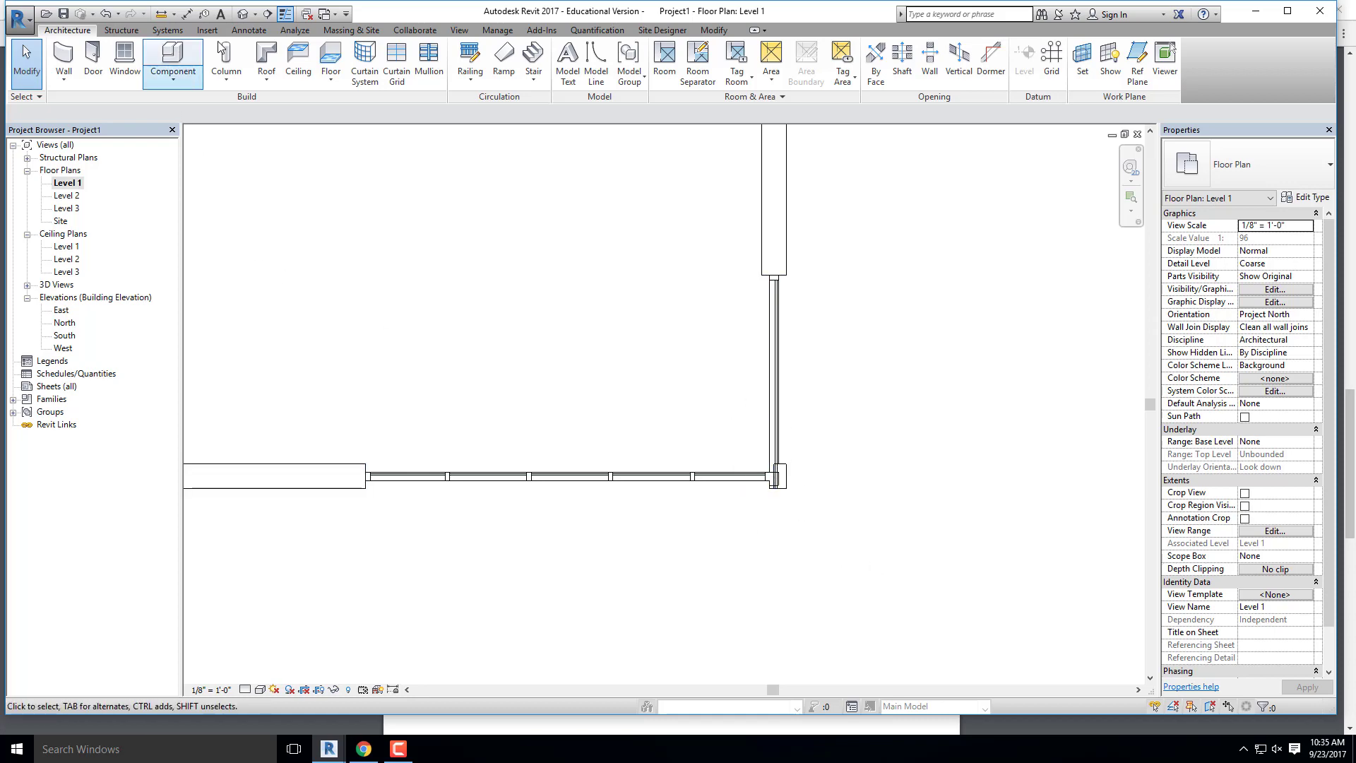
Step: In the 3D view, constrain the south storefront's top up to Level 3 with a top offset of -2' 0"
{"action": "left_click", "coordinate": [247, 11]}
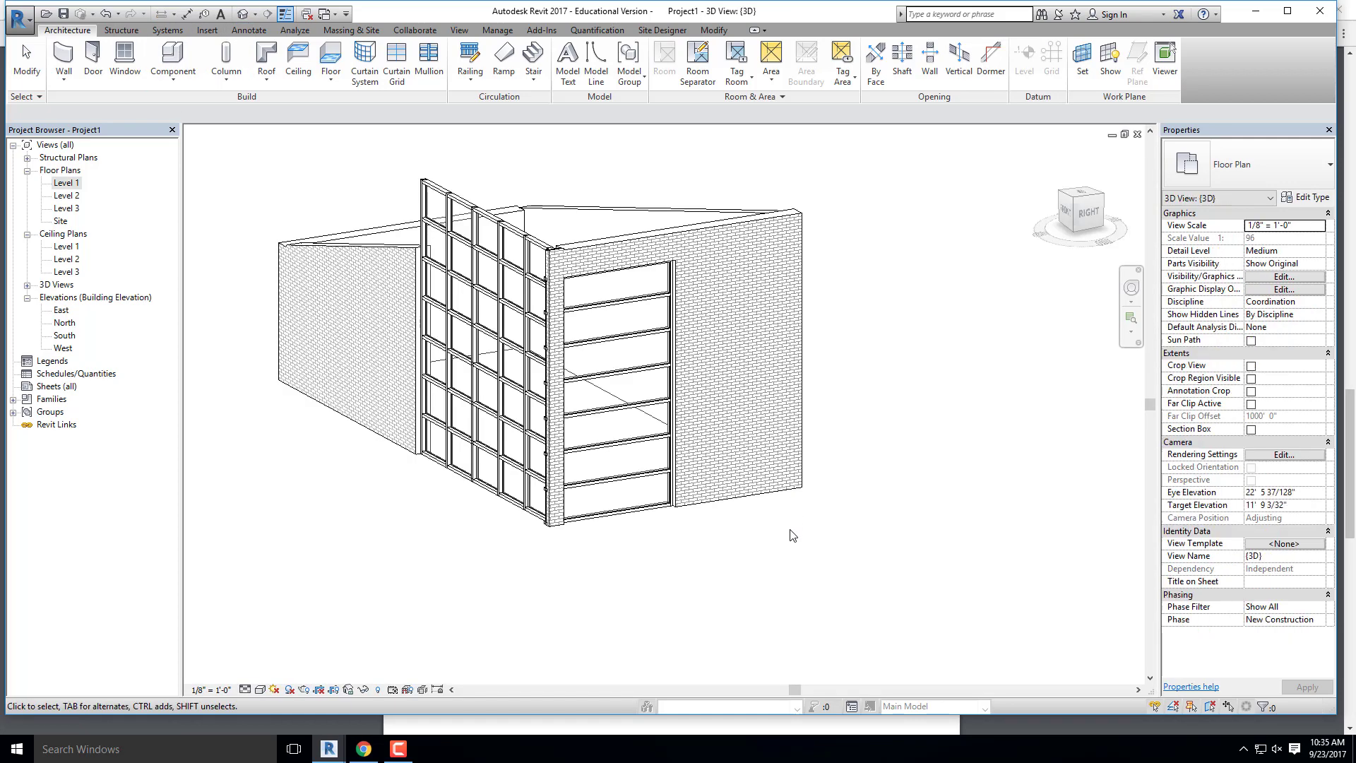
{"action": "scroll", "coordinate": [656, 489], "scroll_direction": "up", "scroll_amount": 1}
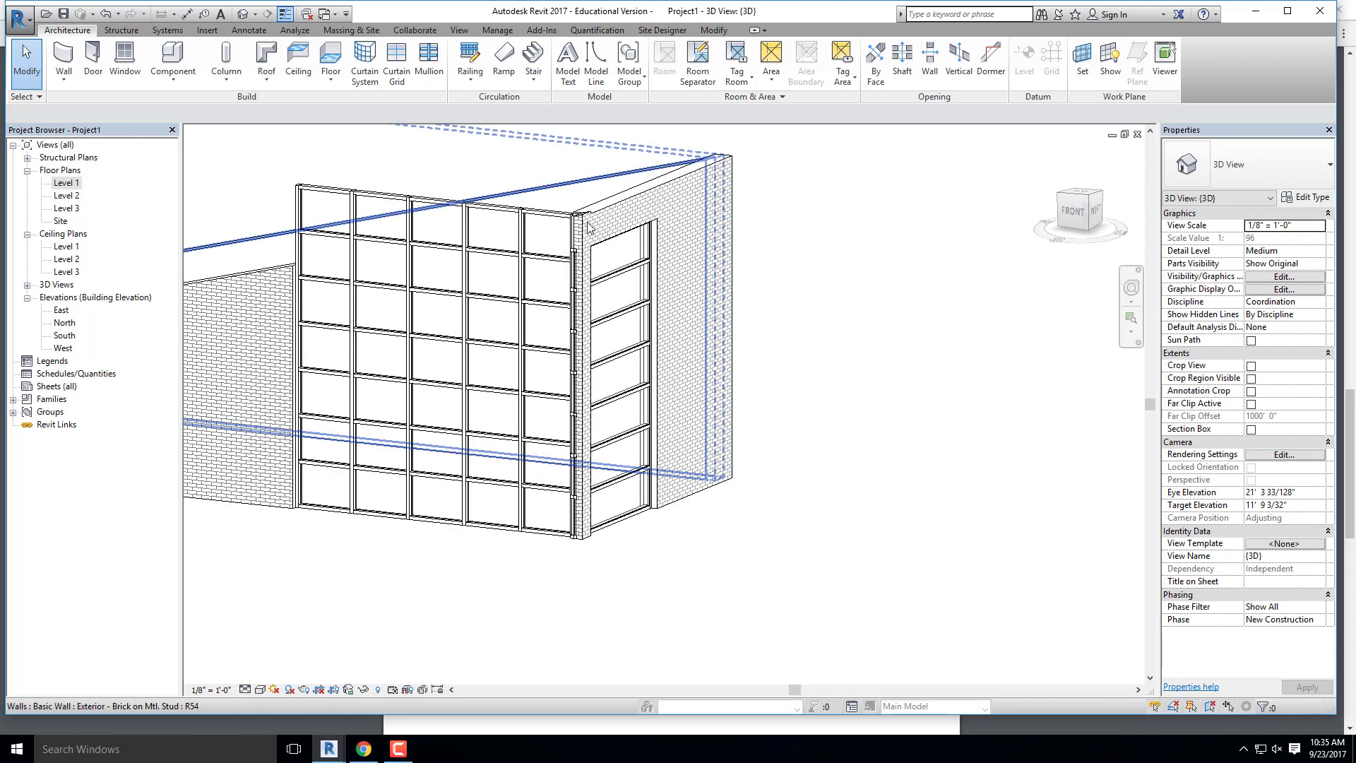
{"action": "left_click", "coordinate": [439, 210]}
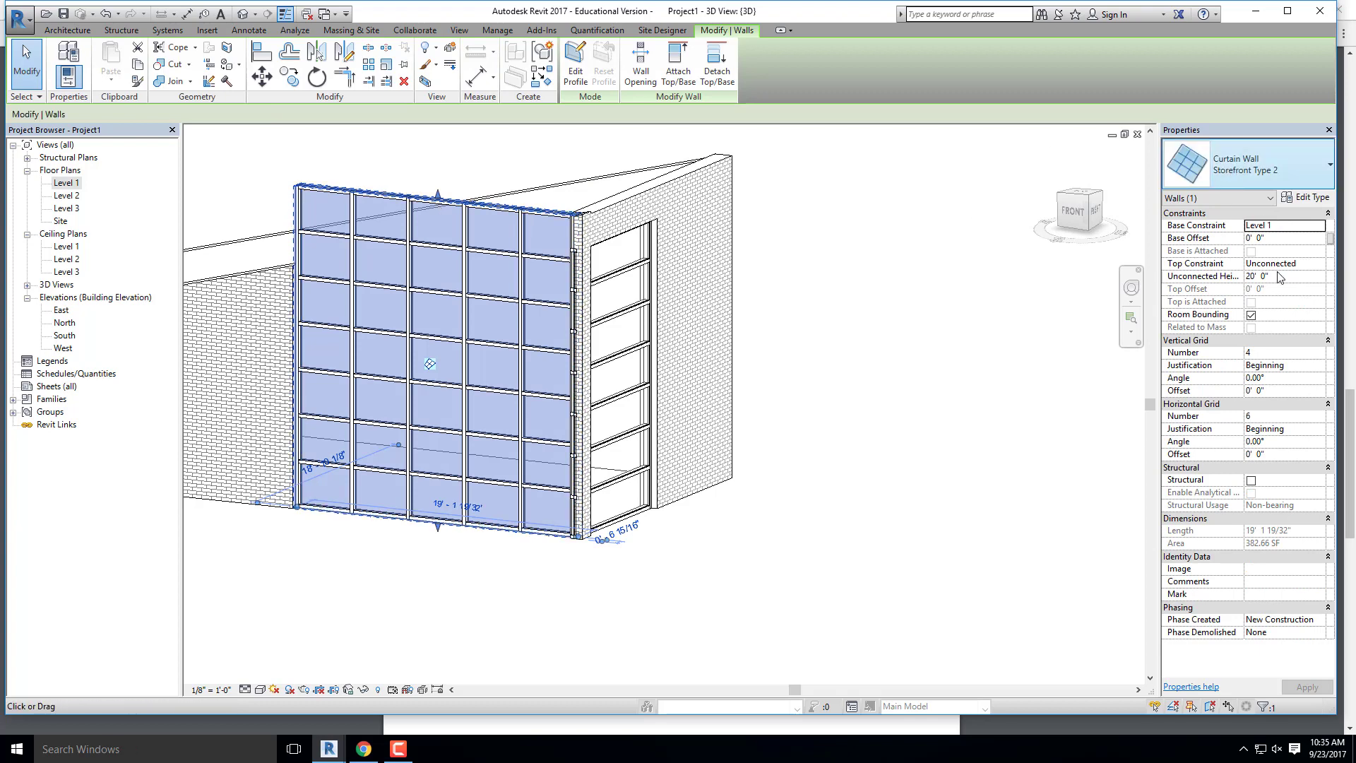
{"action": "left_click", "coordinate": [1320, 264]}
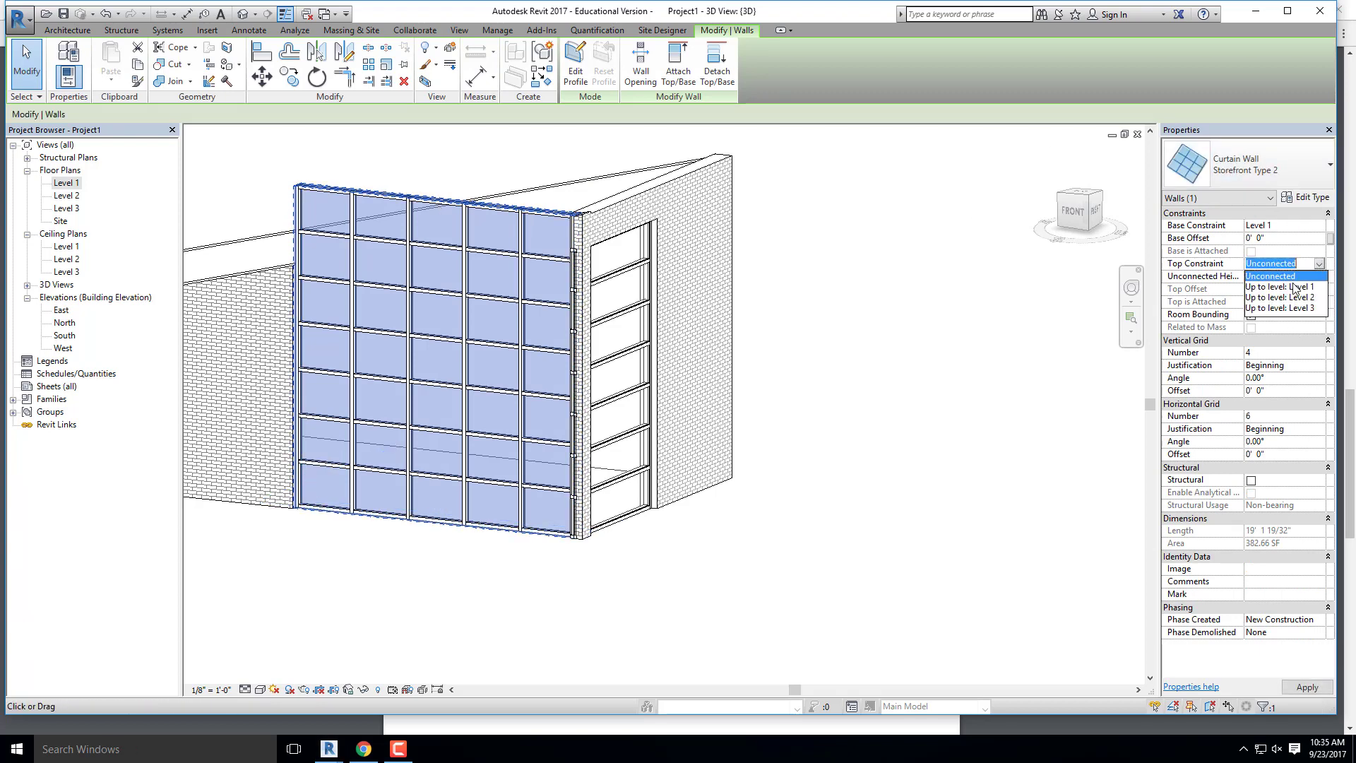
{"action": "left_click", "coordinate": [1290, 308]}
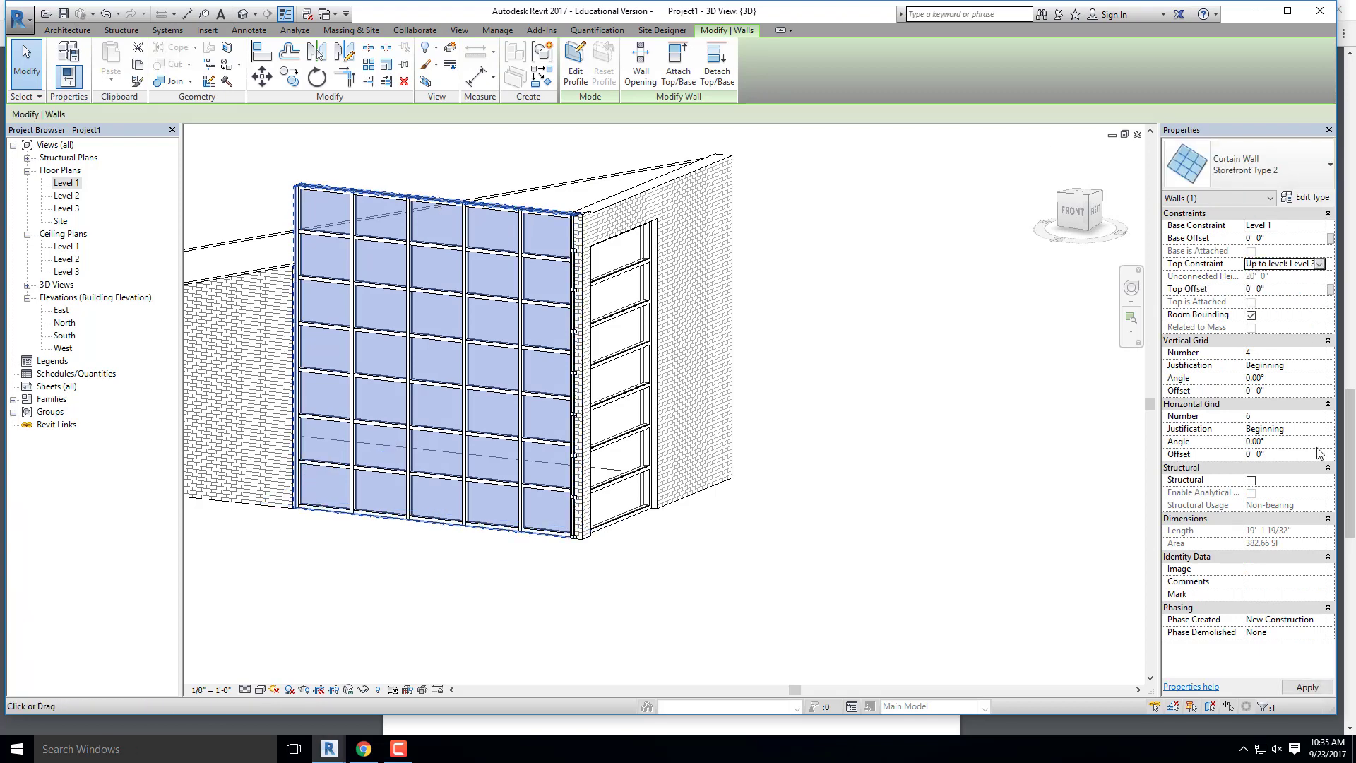
{"action": "left_click", "coordinate": [1283, 290]}
{"action": "double_click", "coordinate": [1282, 290]}
{"action": "type", "text": "-2"}
Step: Examine the south storefront's height, its corner with the east storefront, and the sloped brick wall around it
{"action": "scroll", "coordinate": [519, 372], "scroll_direction": "up", "scroll_amount": 3}
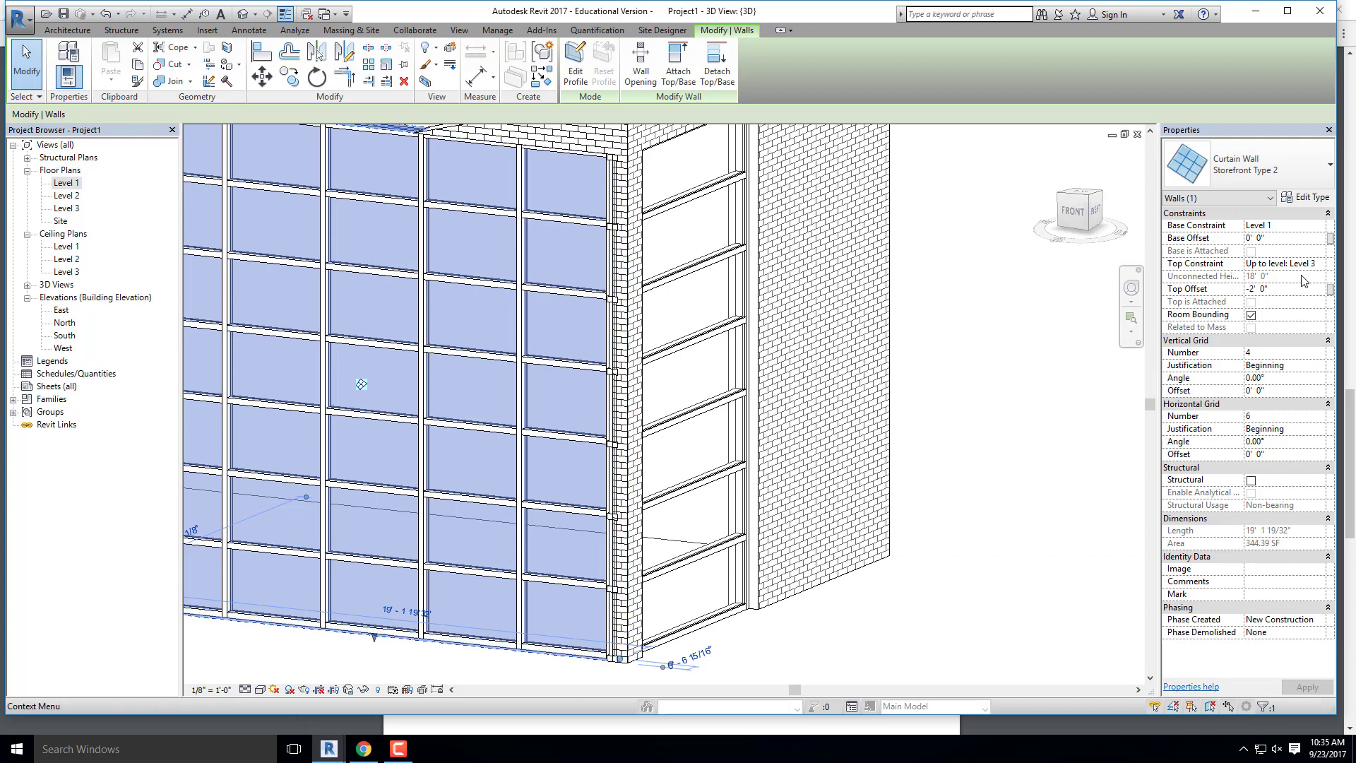
{"action": "scroll", "coordinate": [1098, 392], "scroll_direction": "down", "scroll_amount": 1}
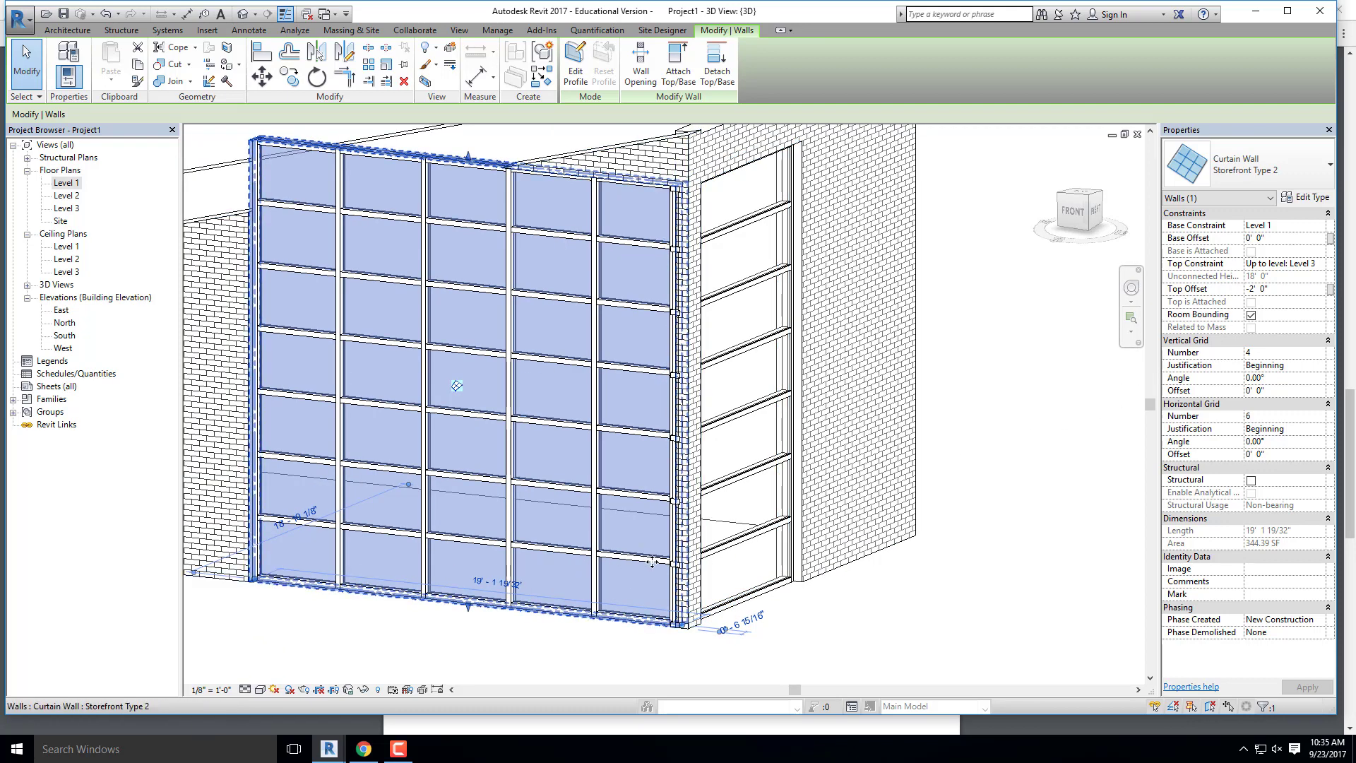
{"action": "middle_click_drag", "start_coordinate": [709, 578], "coordinate": [829, 520], "text": "shift"}
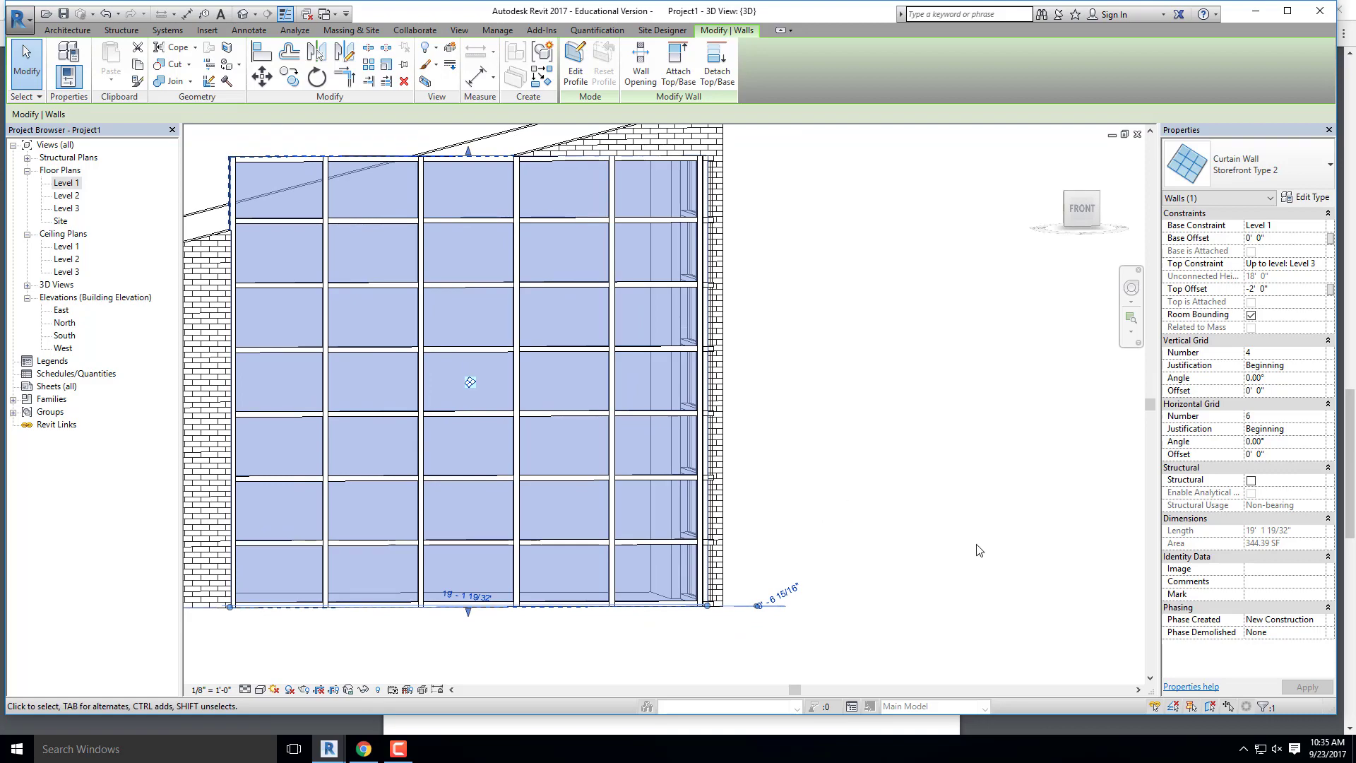
{"action": "middle_click_drag", "start_coordinate": [894, 509], "coordinate": [727, 589], "text": "shift"}
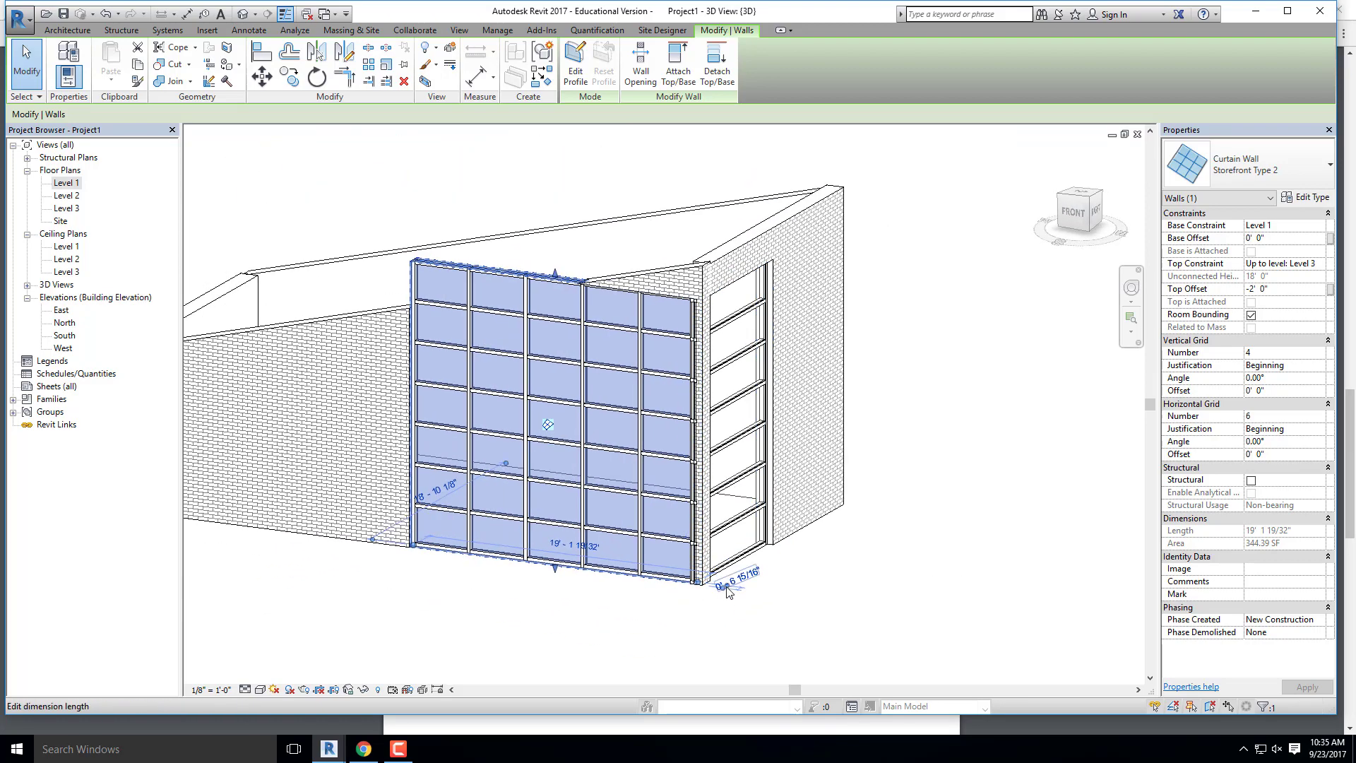
{"action": "left_click", "coordinate": [748, 635]}
{"action": "middle_click_drag", "start_coordinate": [748, 635], "coordinate": [519, 256], "text": "shift"}
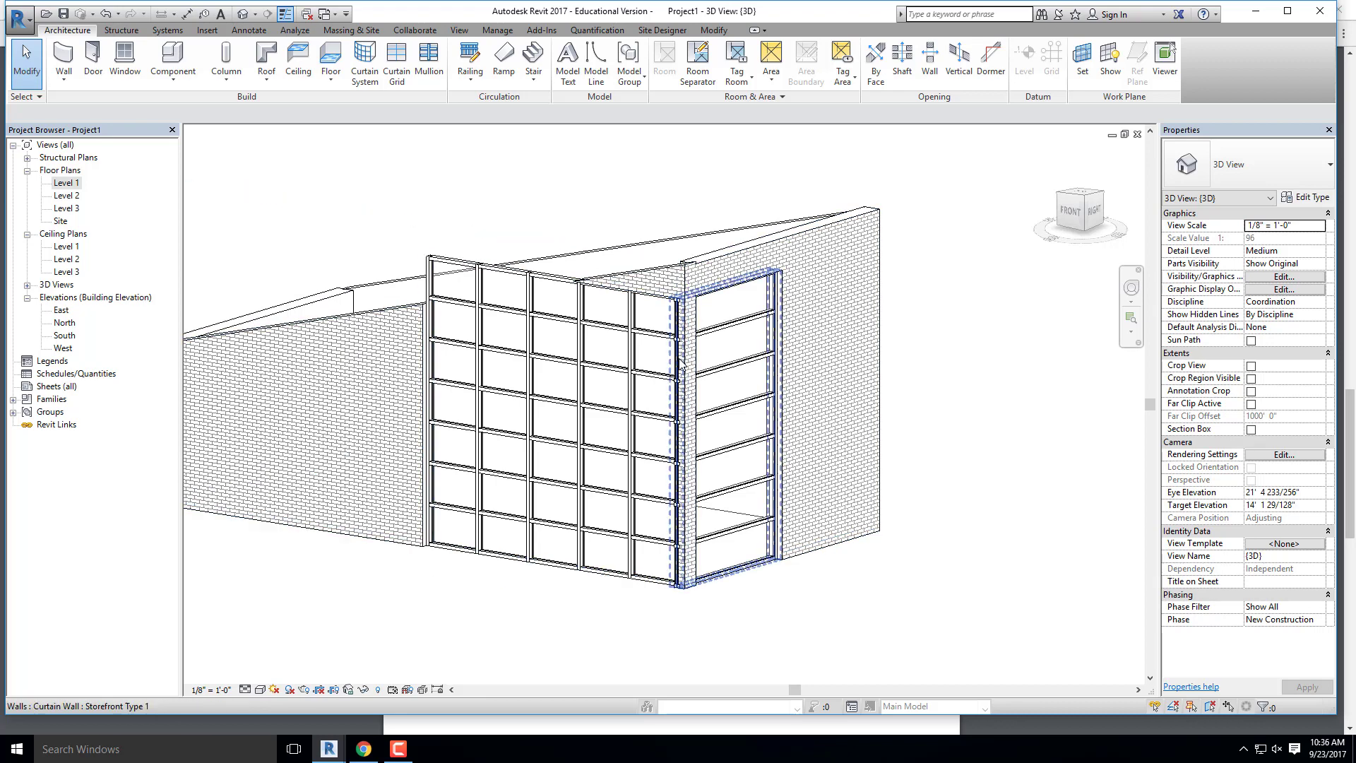
{"action": "middle_click_drag", "start_coordinate": [701, 284], "coordinate": [664, 331], "text": "shift"}
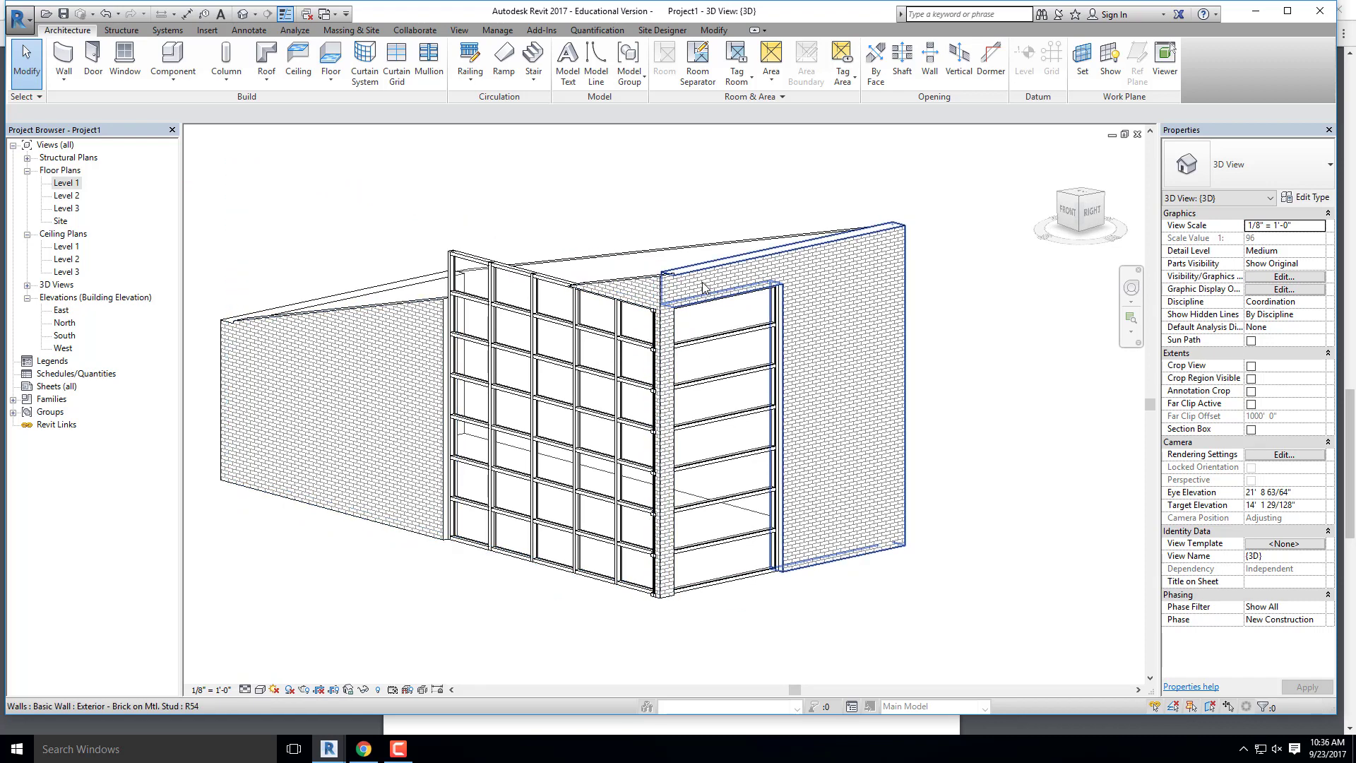
{"action": "left_click", "coordinate": [650, 279]}
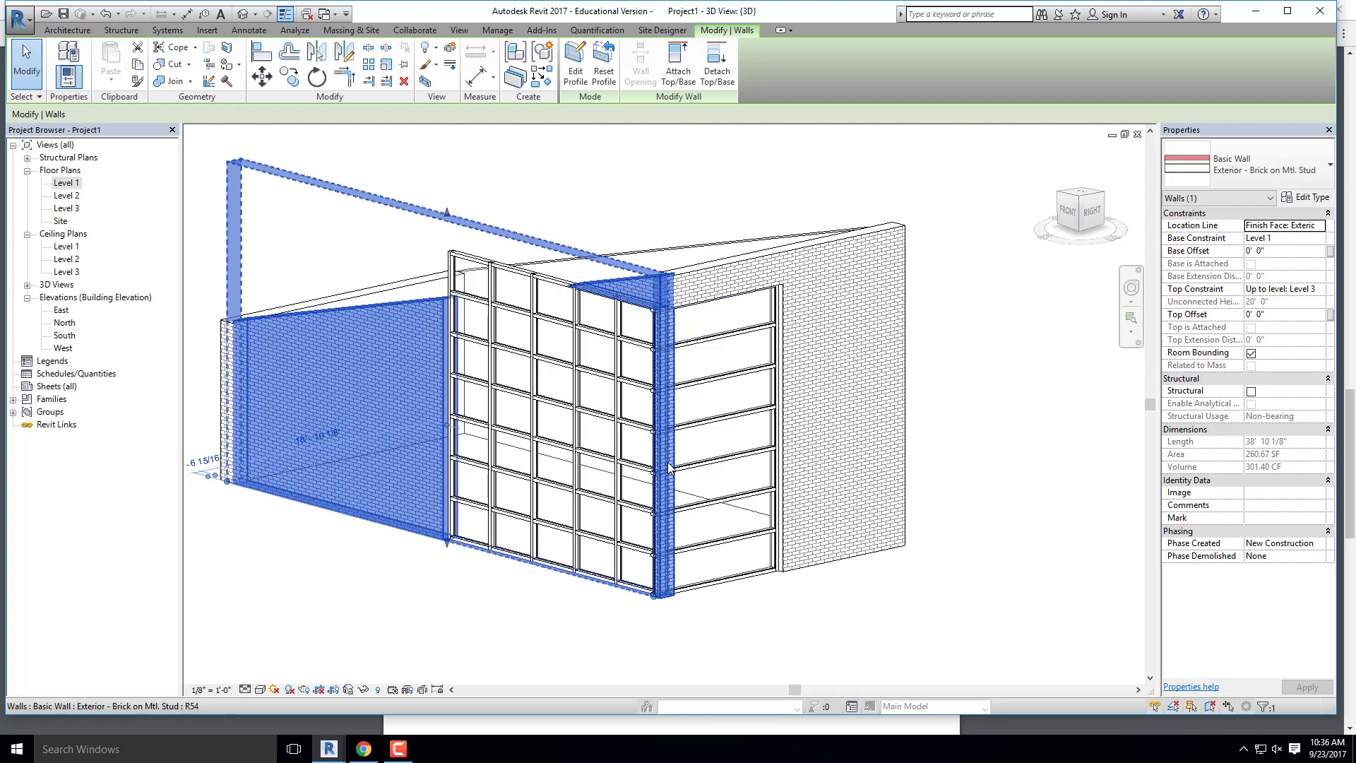
{"action": "middle_click_drag", "start_coordinate": [436, 502], "coordinate": [457, 502], "text": "shift"}
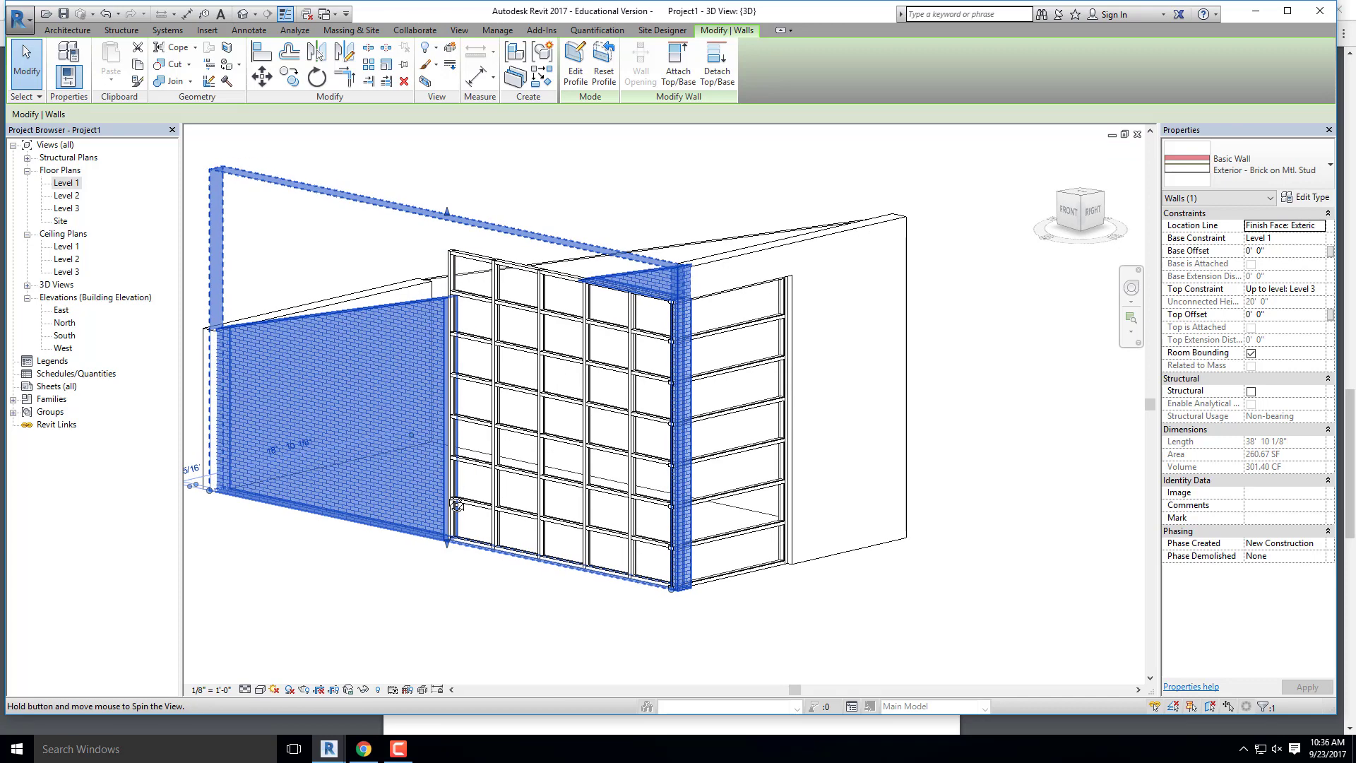
{"action": "middle_click_drag", "start_coordinate": [638, 543], "coordinate": [643, 461]}
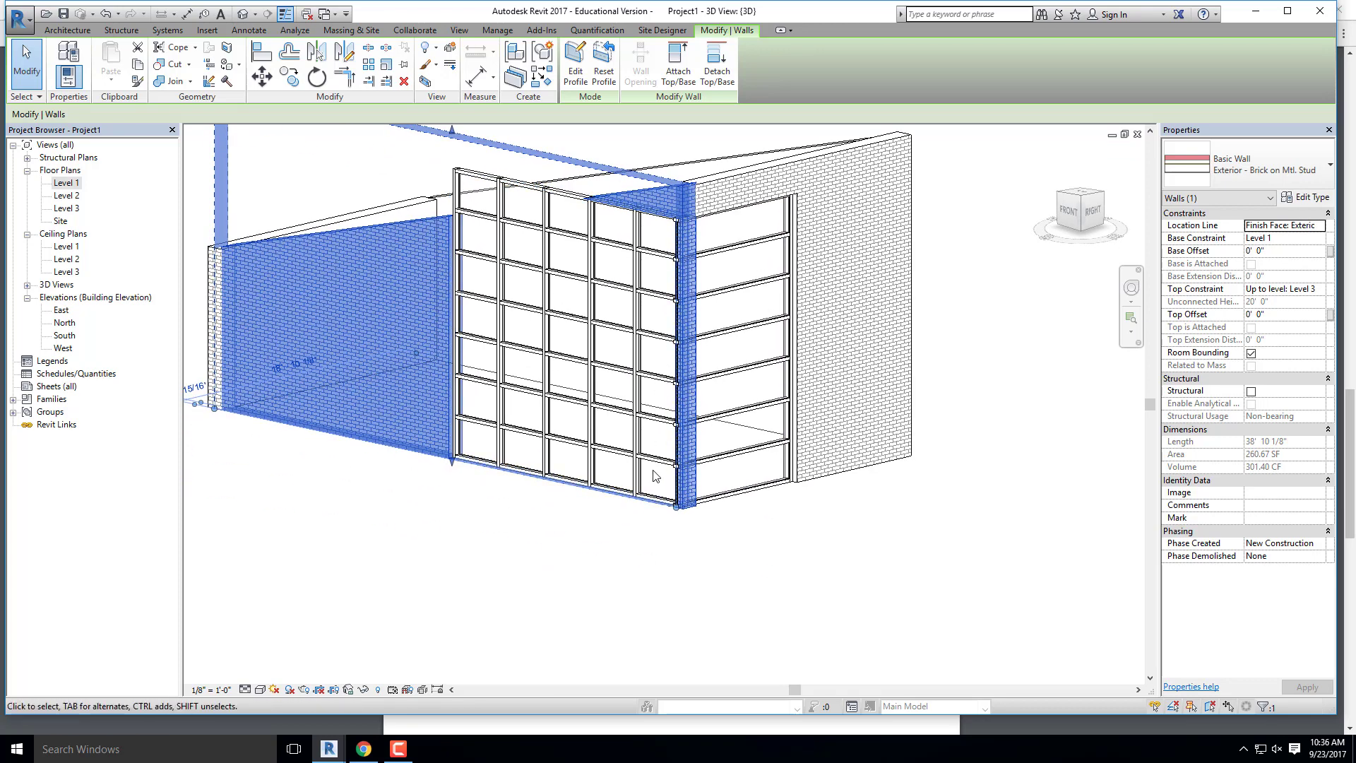
{"action": "left_click", "coordinate": [530, 544]}
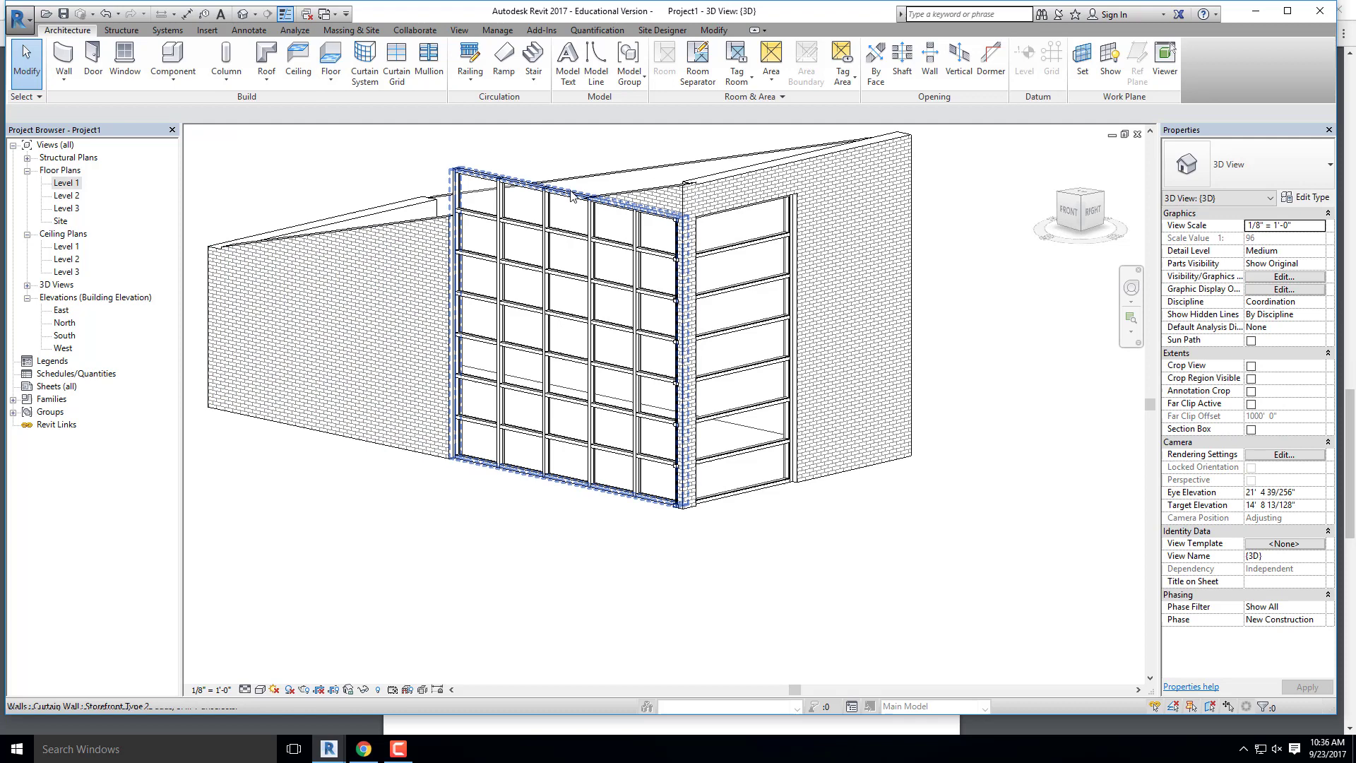
Step: Open the south storefront's profile for editing and face it straight on in the Front view
{"action": "left_click", "coordinate": [494, 177]}
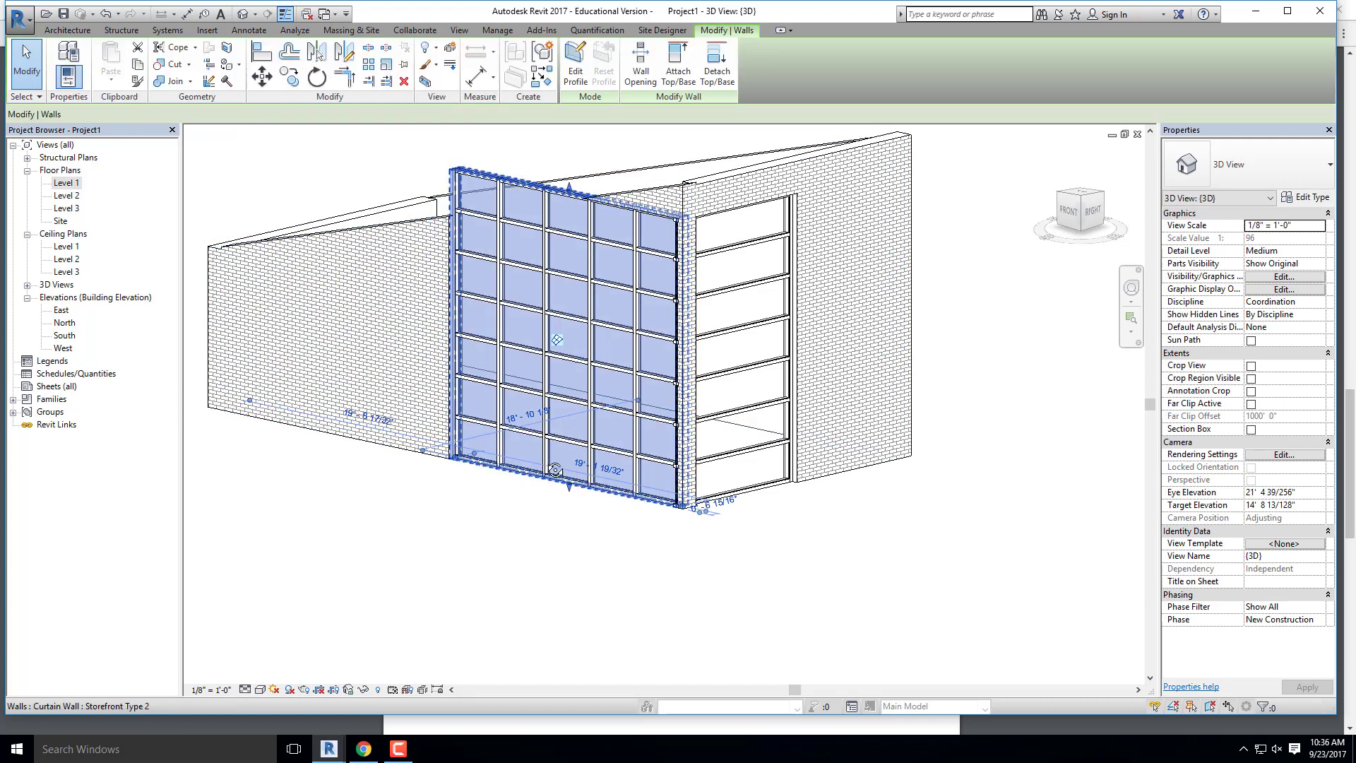
{"action": "middle_click_drag", "start_coordinate": [664, 305], "coordinate": [695, 305], "text": "shift"}
{"action": "middle_click_drag", "start_coordinate": [721, 515], "coordinate": [709, 545], "text": "shift"}
{"action": "middle_click_drag", "start_coordinate": [666, 533], "coordinate": [693, 567]}
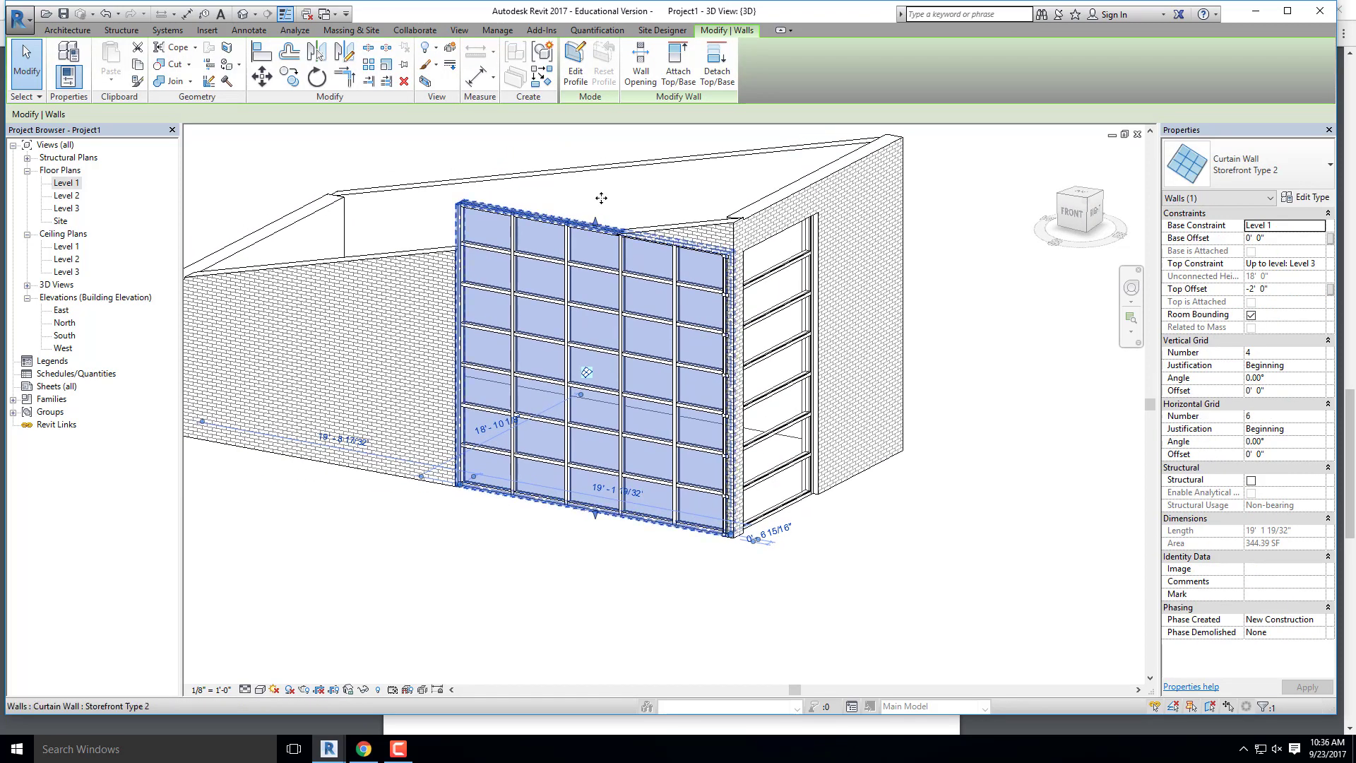
{"action": "left_click", "coordinate": [576, 65]}
{"action": "middle_click_drag", "start_coordinate": [625, 551], "coordinate": [663, 531], "text": "shift"}
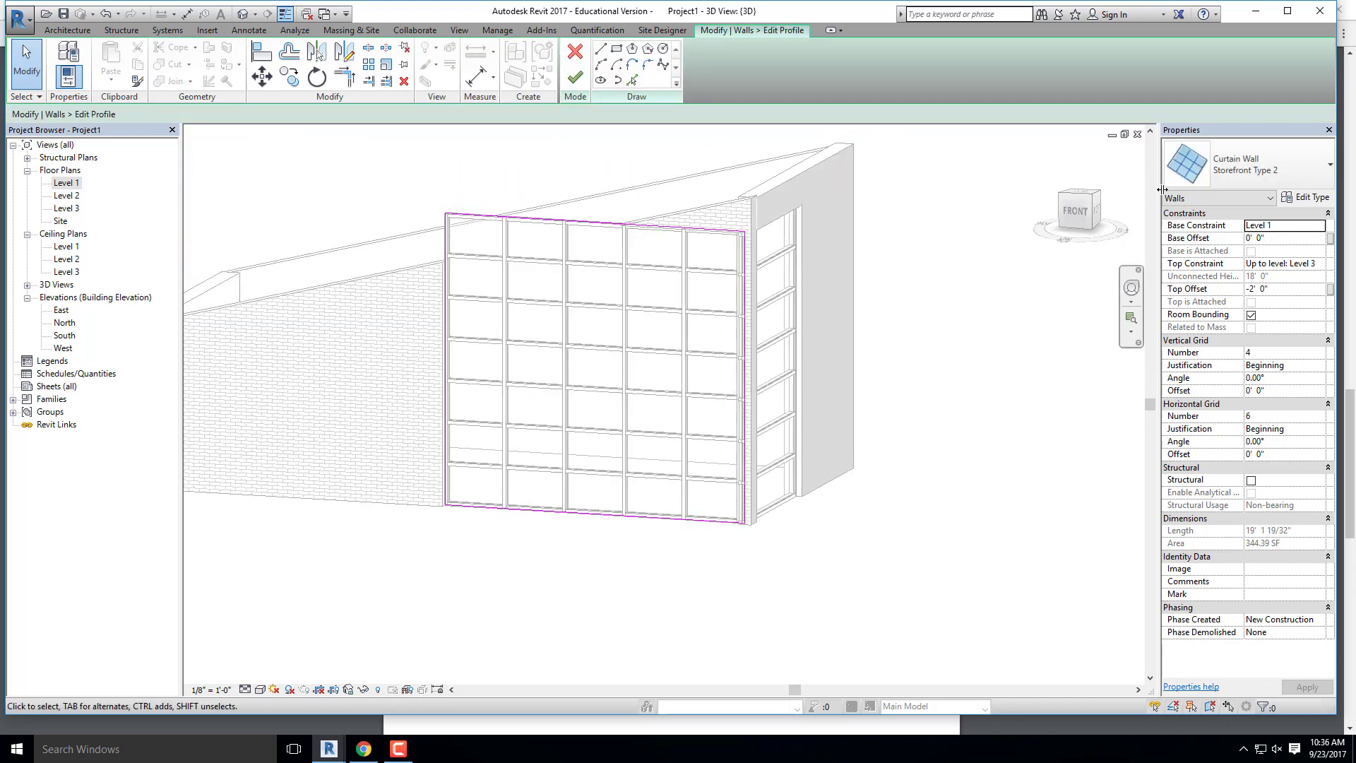
{"action": "left_click", "coordinate": [1075, 210]}
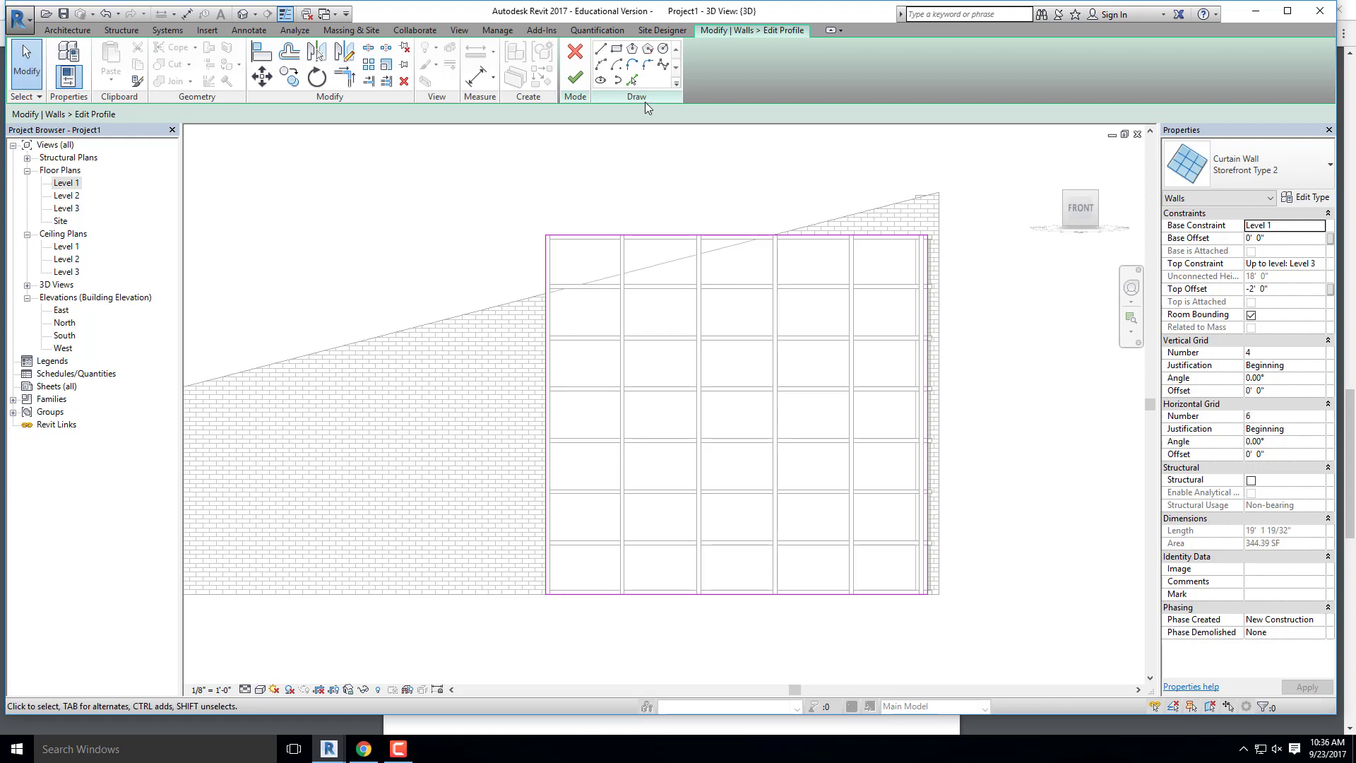
Step: Add a profile line offset 2' 0" below the brick wall's sloped top edge with Pick Lines
{"action": "left_click", "coordinate": [631, 80]}
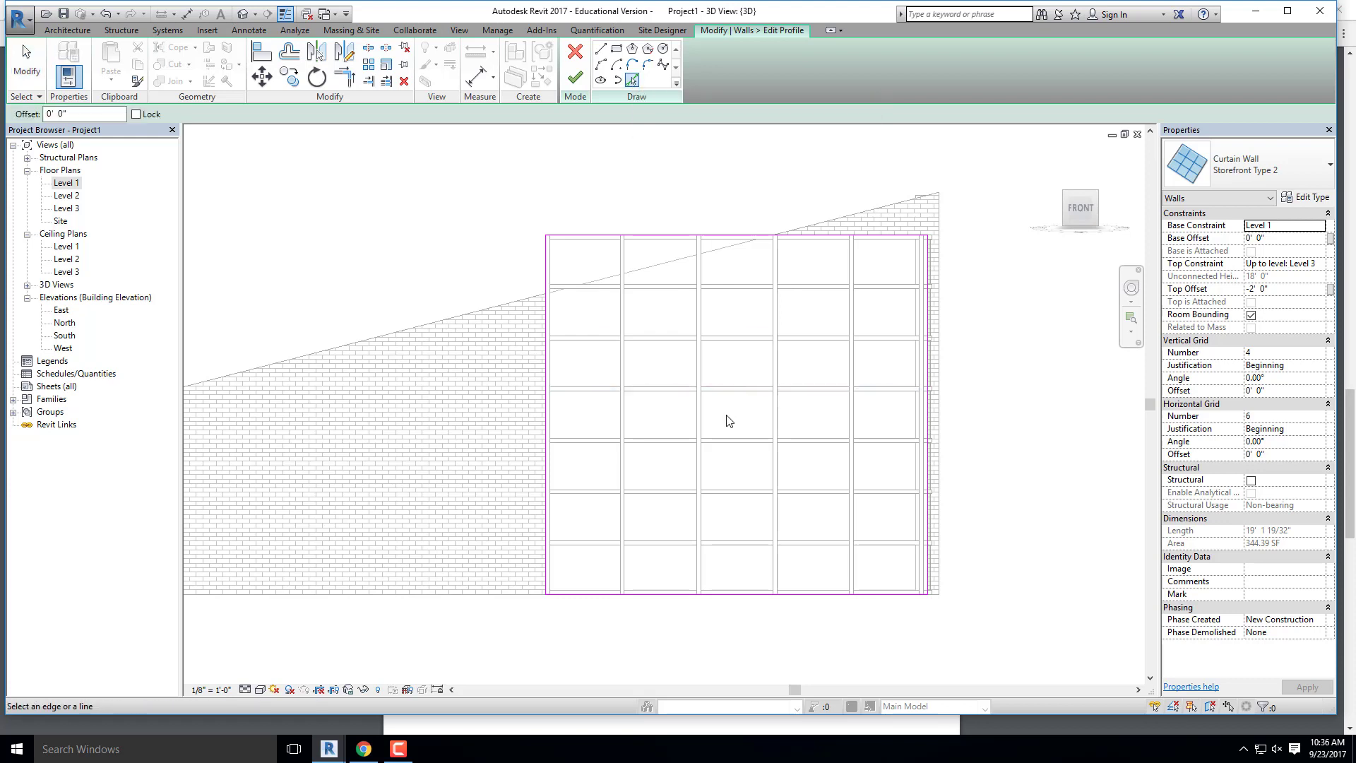
{"action": "left_click", "coordinate": [71, 114]}
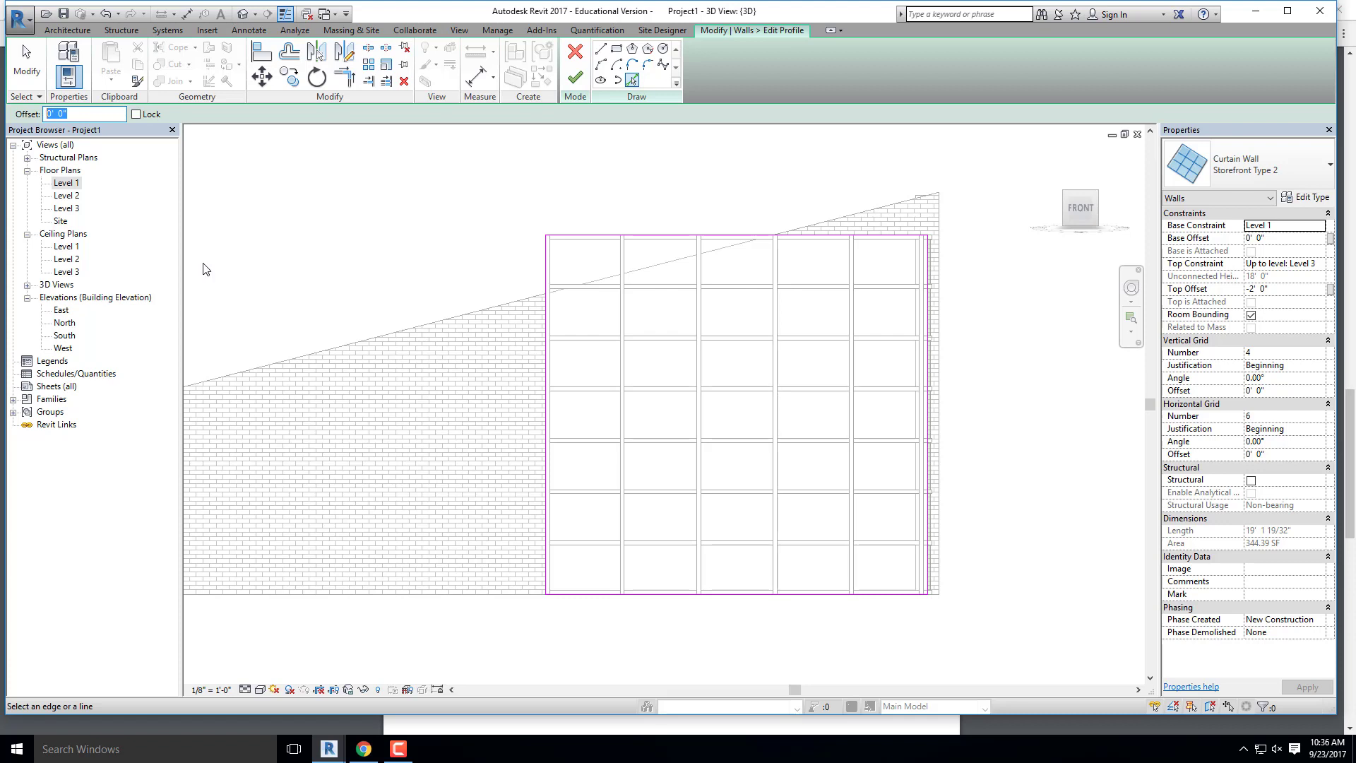
{"action": "type", "text": "2"}
{"action": "left_click", "coordinate": [473, 319]}
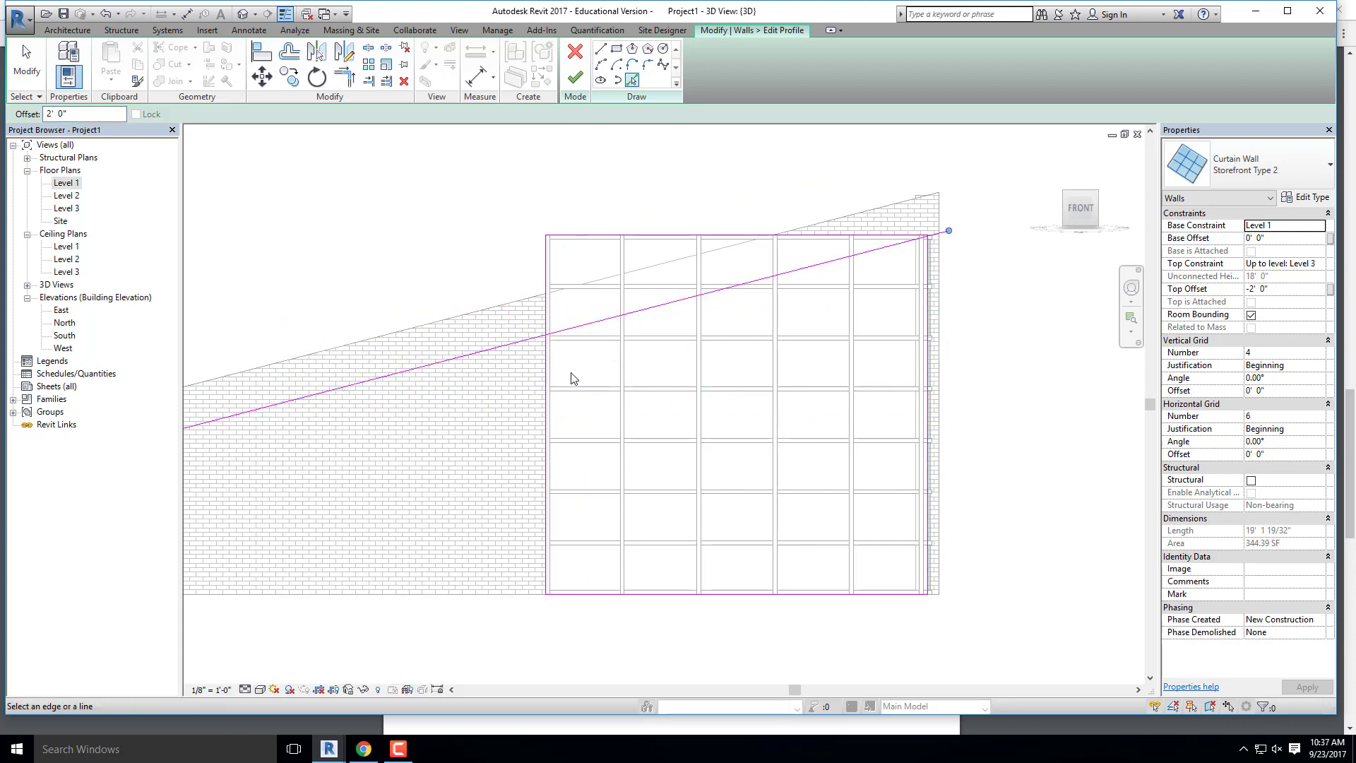
{"action": "key", "text": "Escape"}
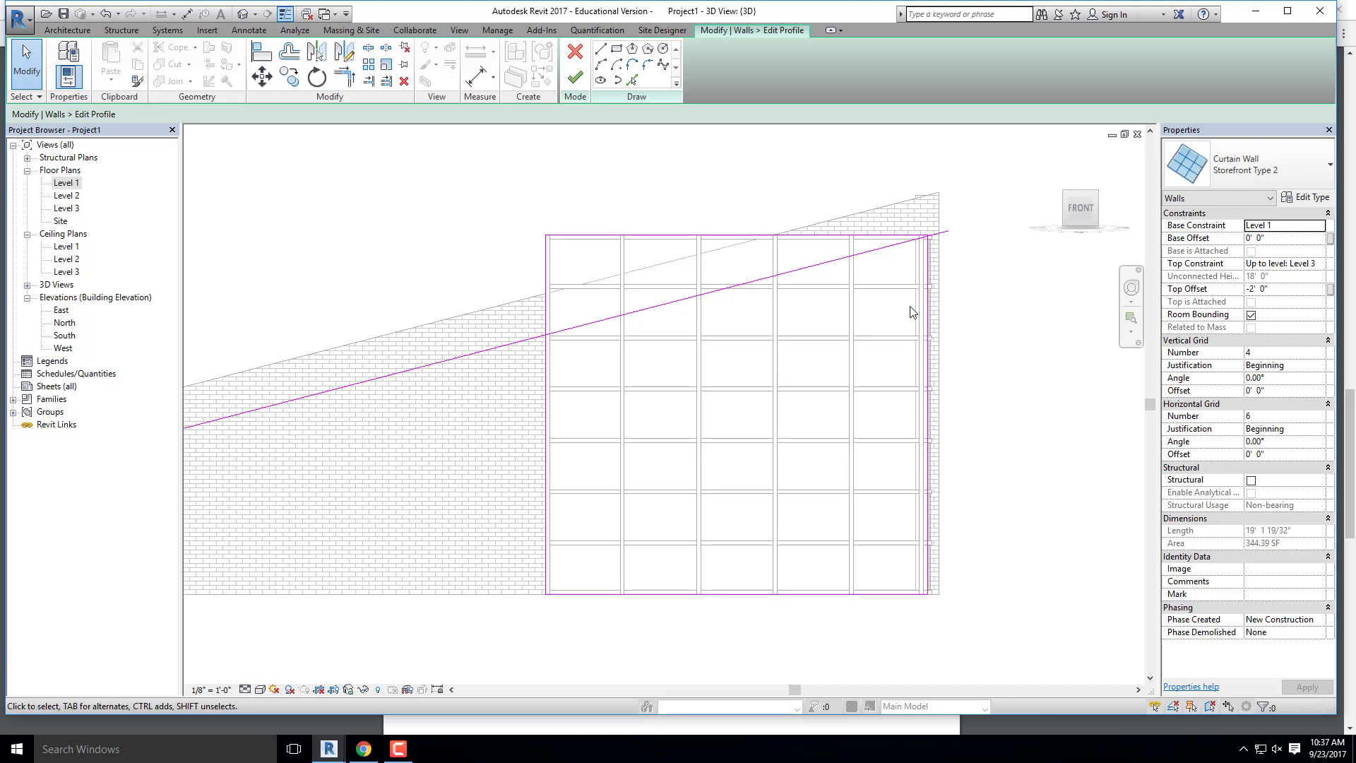
Step: Delete the profile's horizontal top line, then trim both side lines to the sloped line and finish the profile edit
{"action": "left_click", "coordinate": [613, 235]}
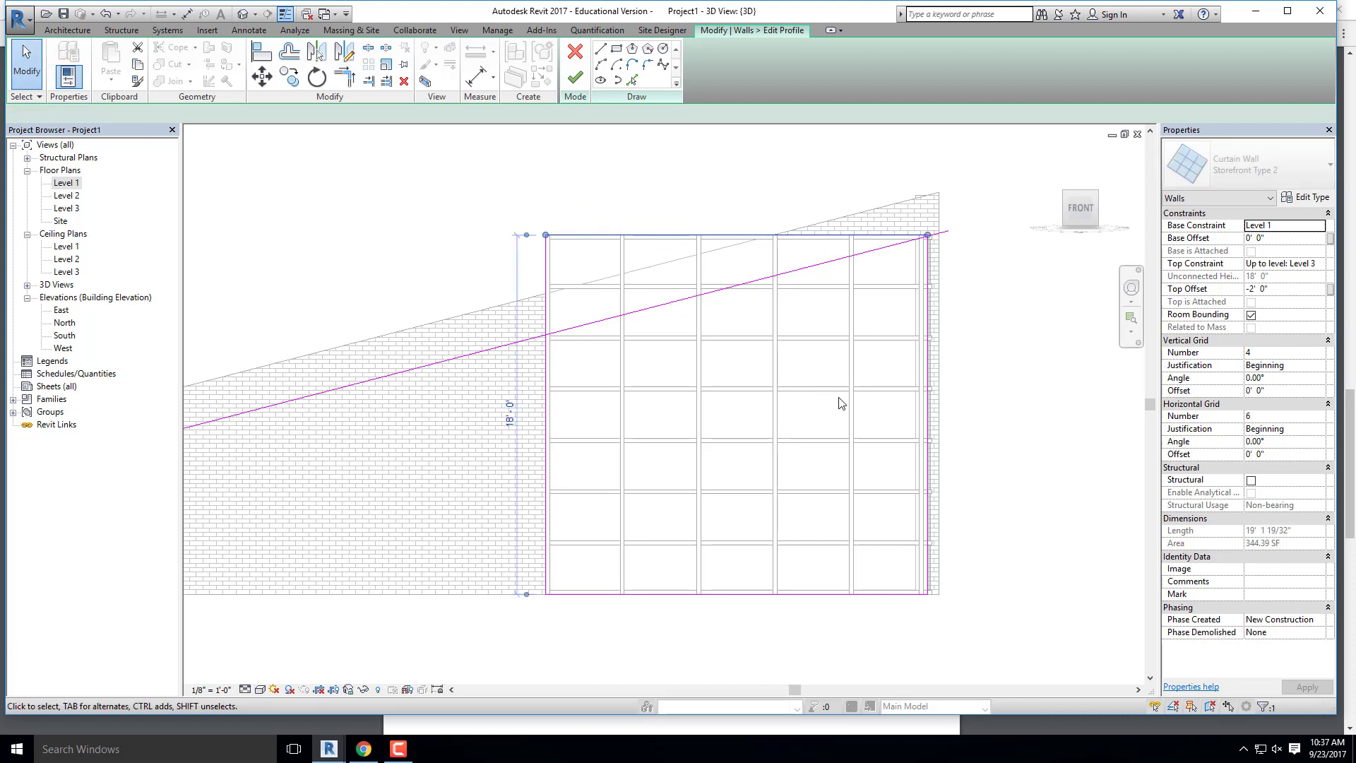
{"action": "key", "text": "Escape"}
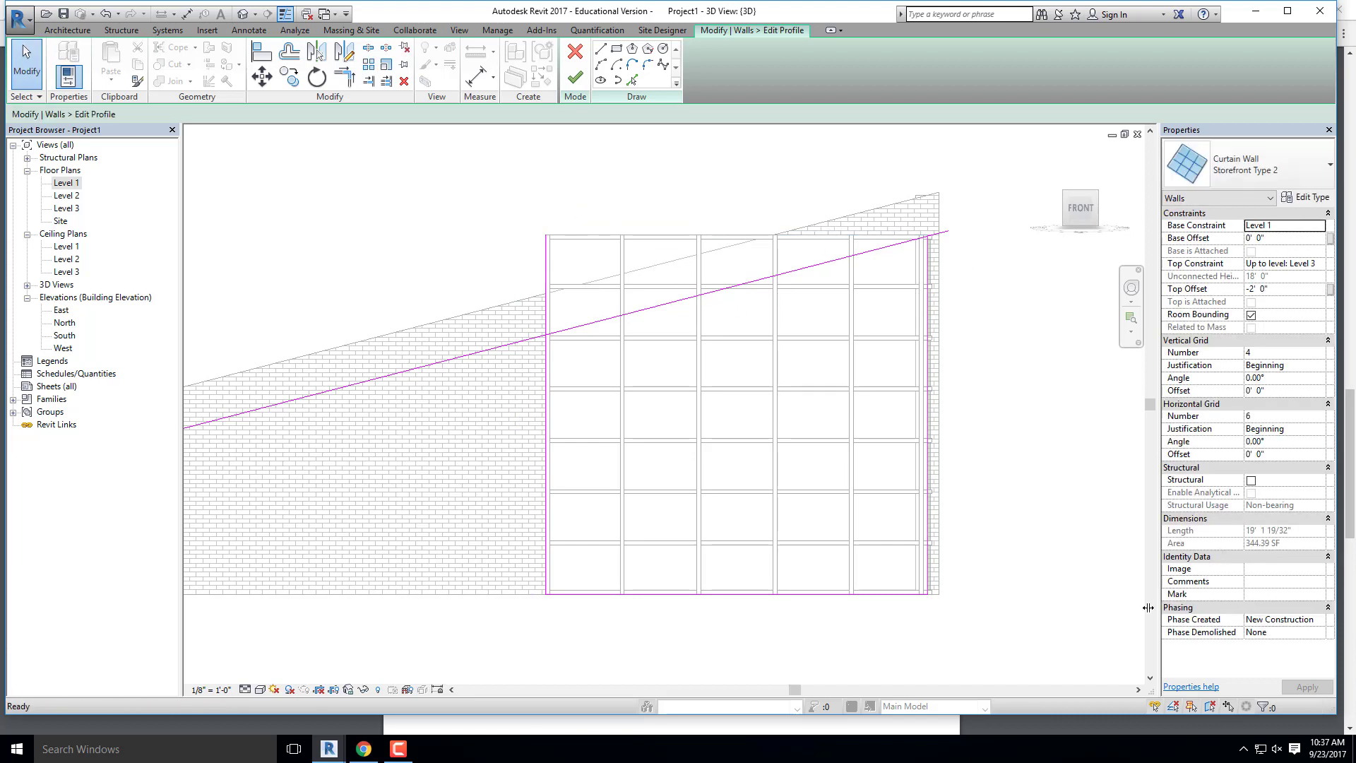
{"action": "left_click", "coordinate": [353, 79]}
{"action": "left_click", "coordinate": [551, 366]}
{"action": "left_click", "coordinate": [563, 332]}
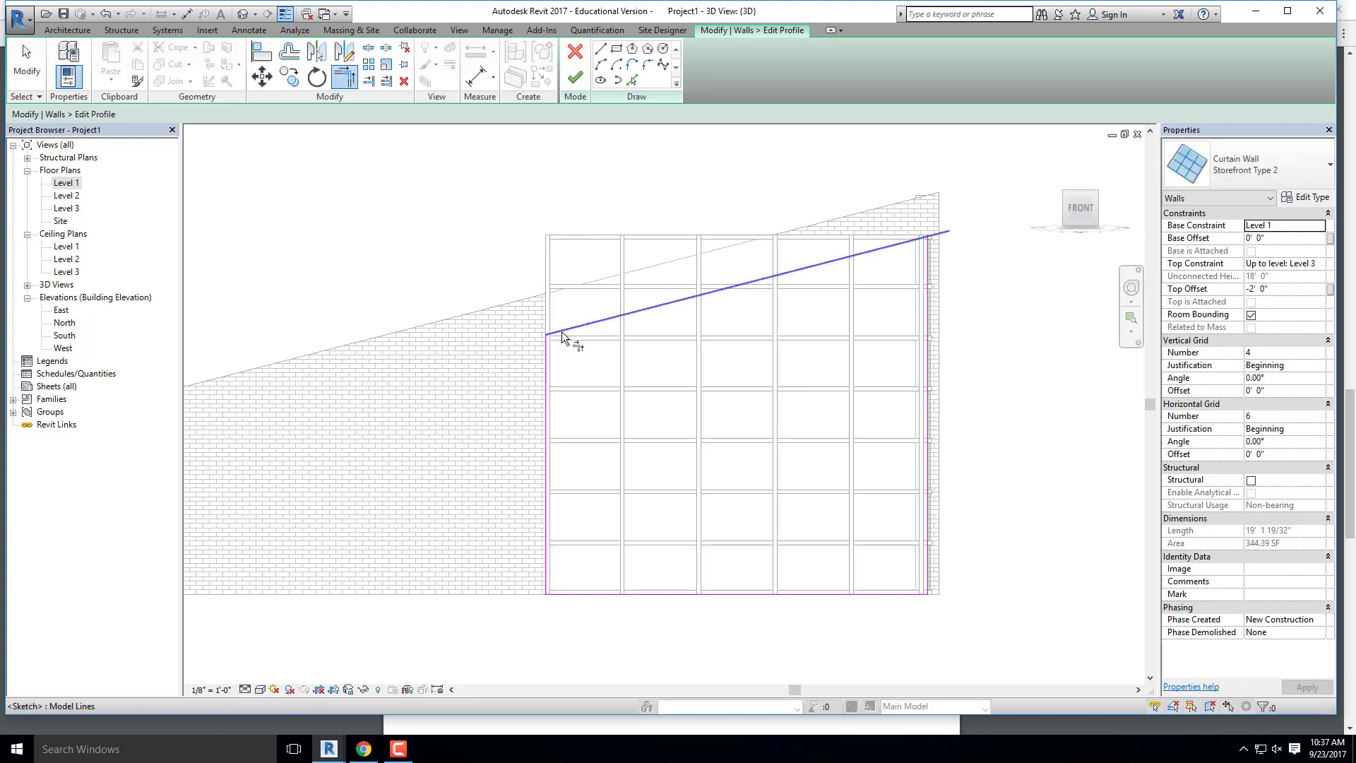
{"action": "left_click", "coordinate": [932, 258]}
{"action": "left_click", "coordinate": [917, 237]}
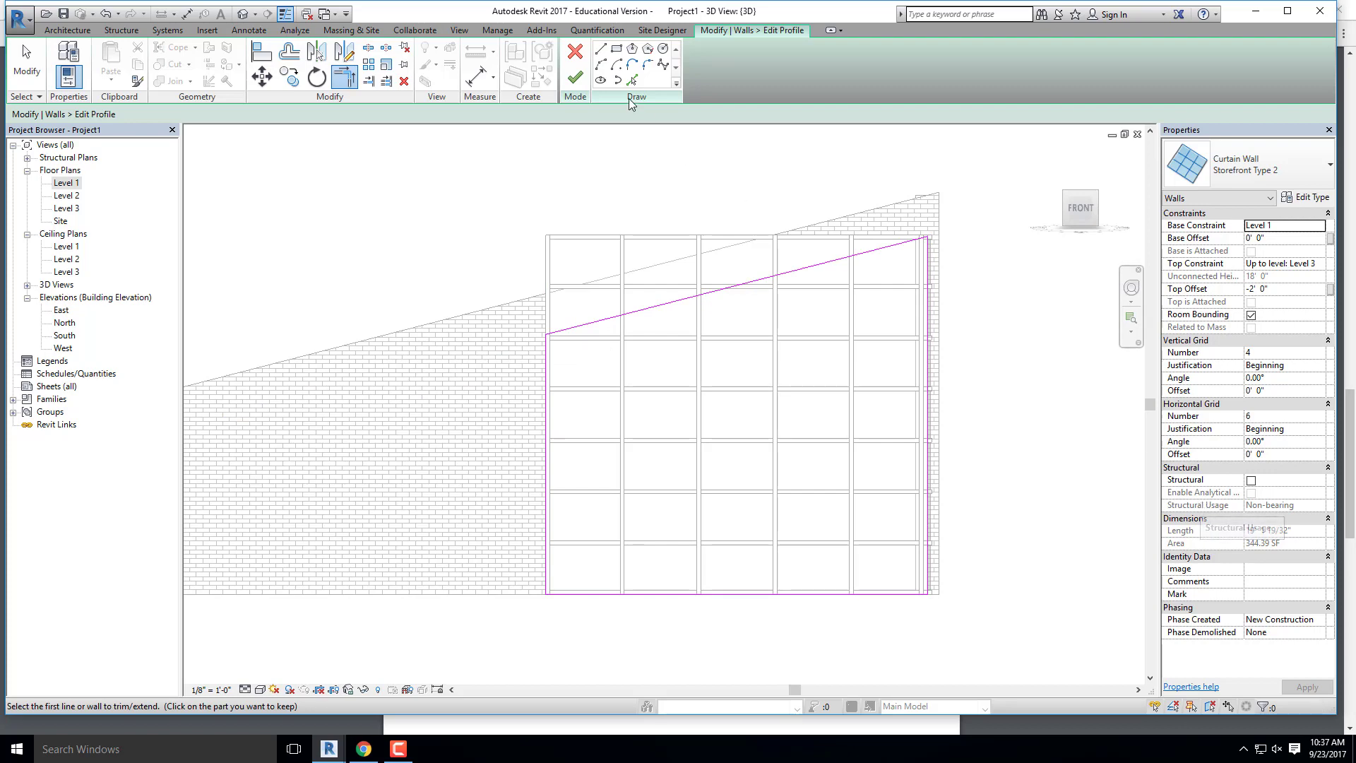
{"action": "left_click", "coordinate": [574, 77]}
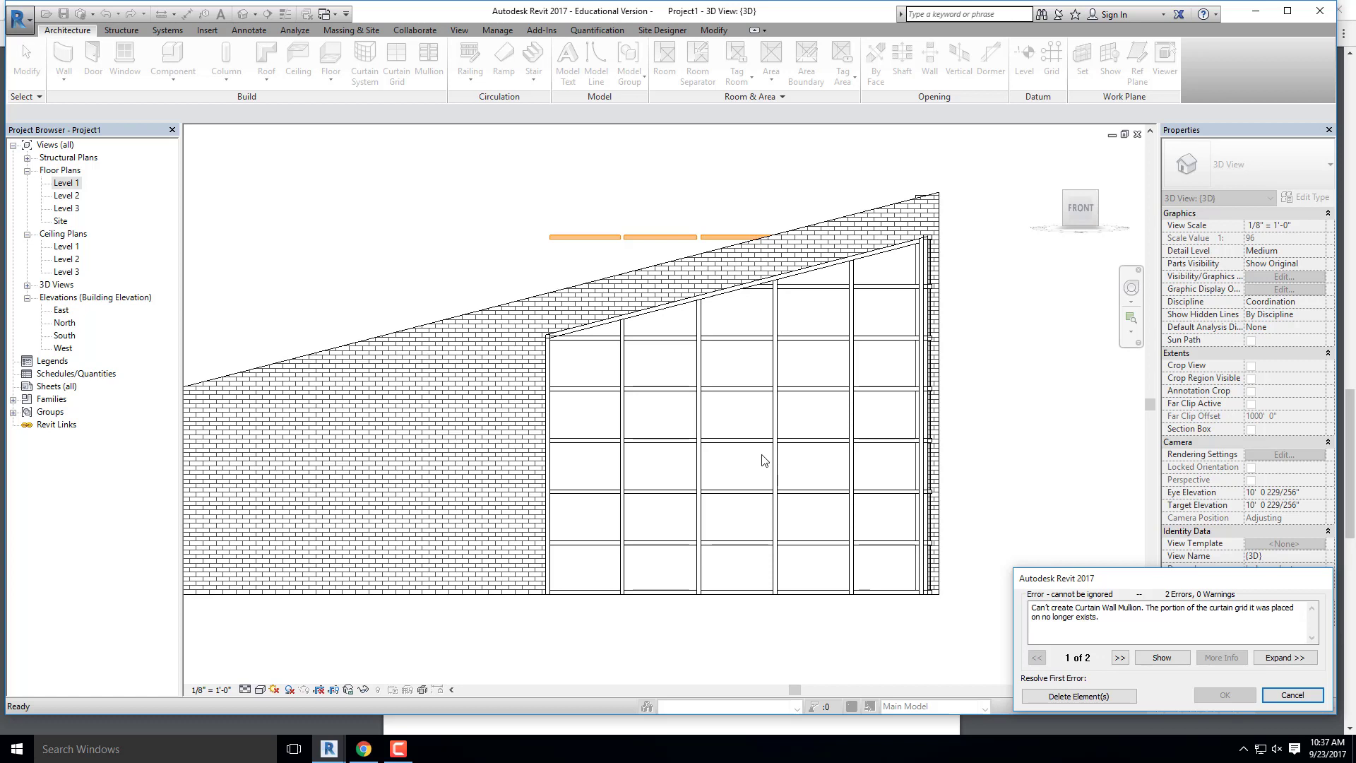
Step: Delete the south storefront's mullions whose curtain grid portions were removed by the profile edit
{"action": "left_click", "coordinate": [1084, 696]}
{"action": "left_click", "coordinate": [1009, 260]}
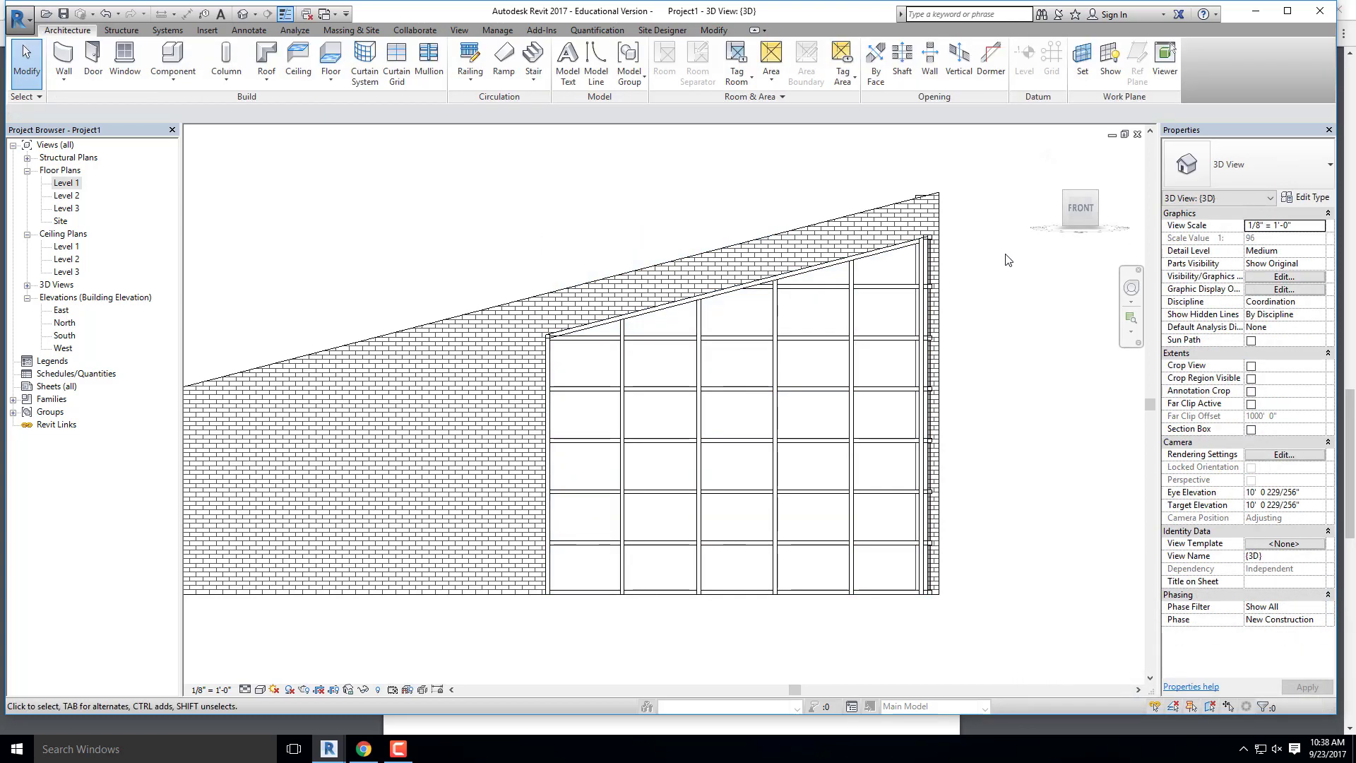
Step: Examine the sloped south brick wall, its narrow return at the corner, and how it meets the east wall and storefronts
{"action": "middle_click_drag", "start_coordinate": [1010, 297], "coordinate": [368, 264], "text": "shift"}
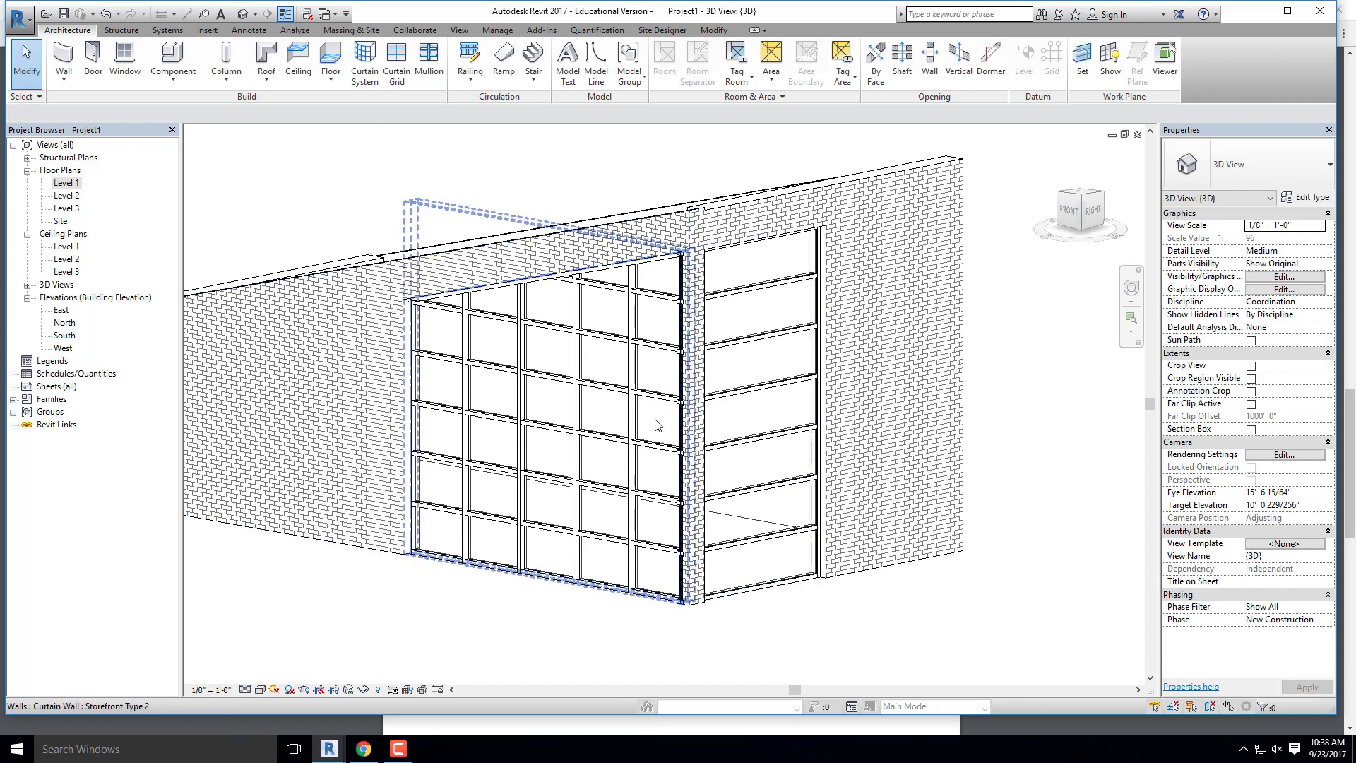
{"action": "scroll", "coordinate": [939, 363], "scroll_direction": "down", "scroll_amount": 3}
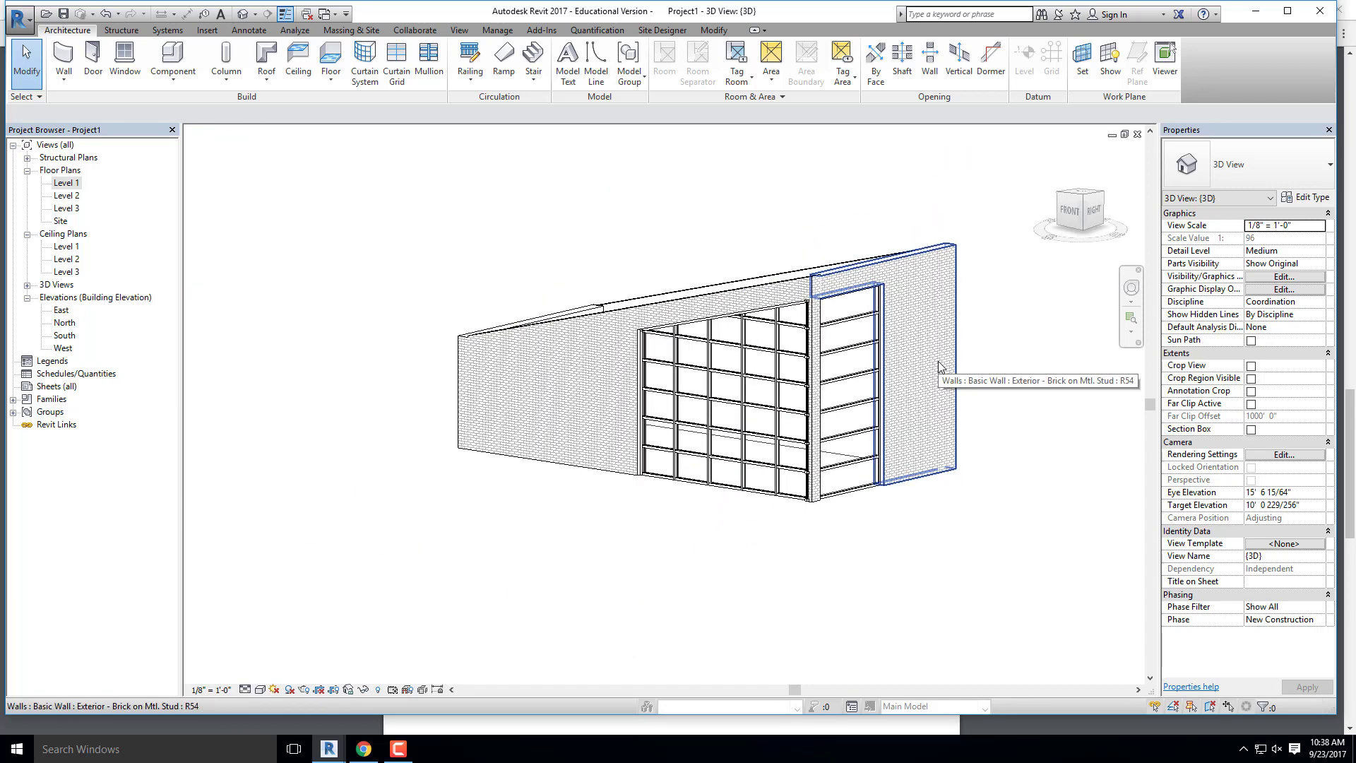
{"action": "scroll", "coordinate": [839, 302], "scroll_direction": "up", "scroll_amount": 4}
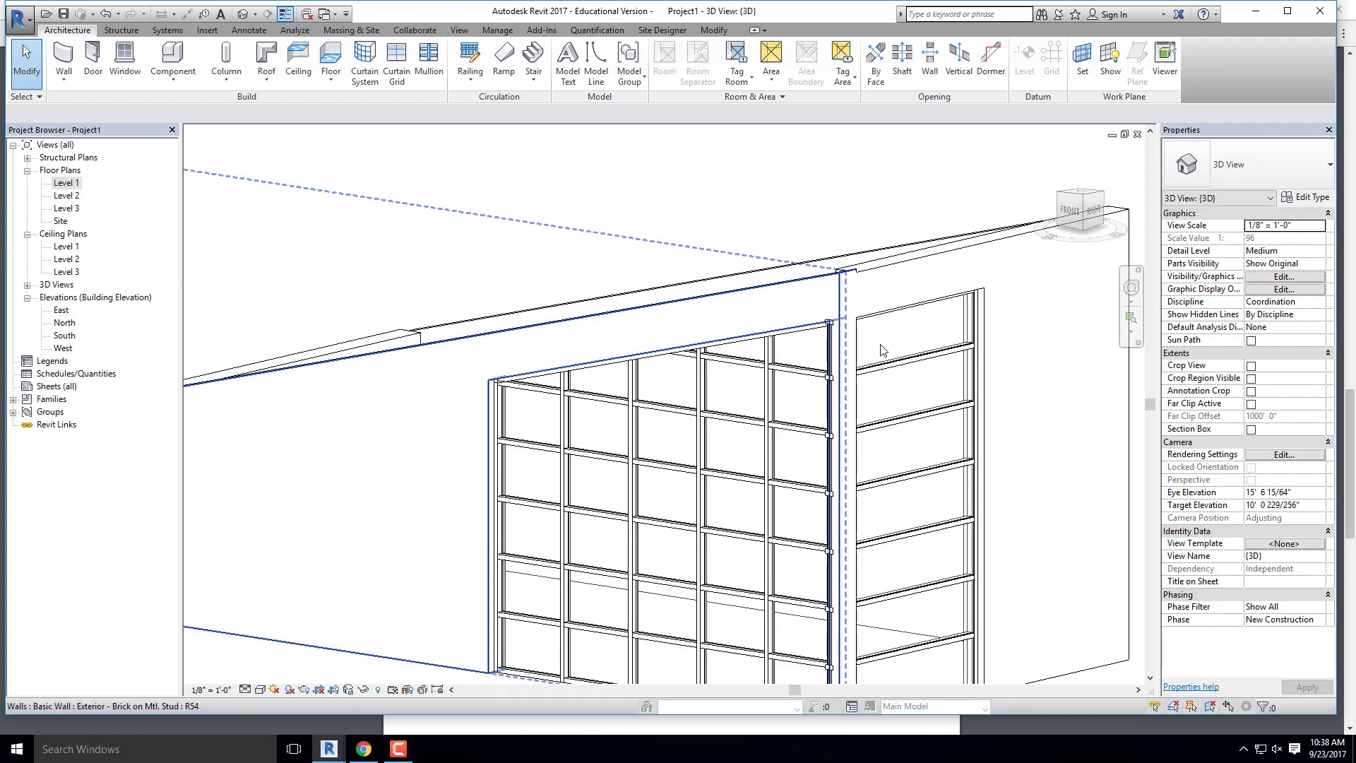
{"action": "left_click", "coordinate": [850, 342]}
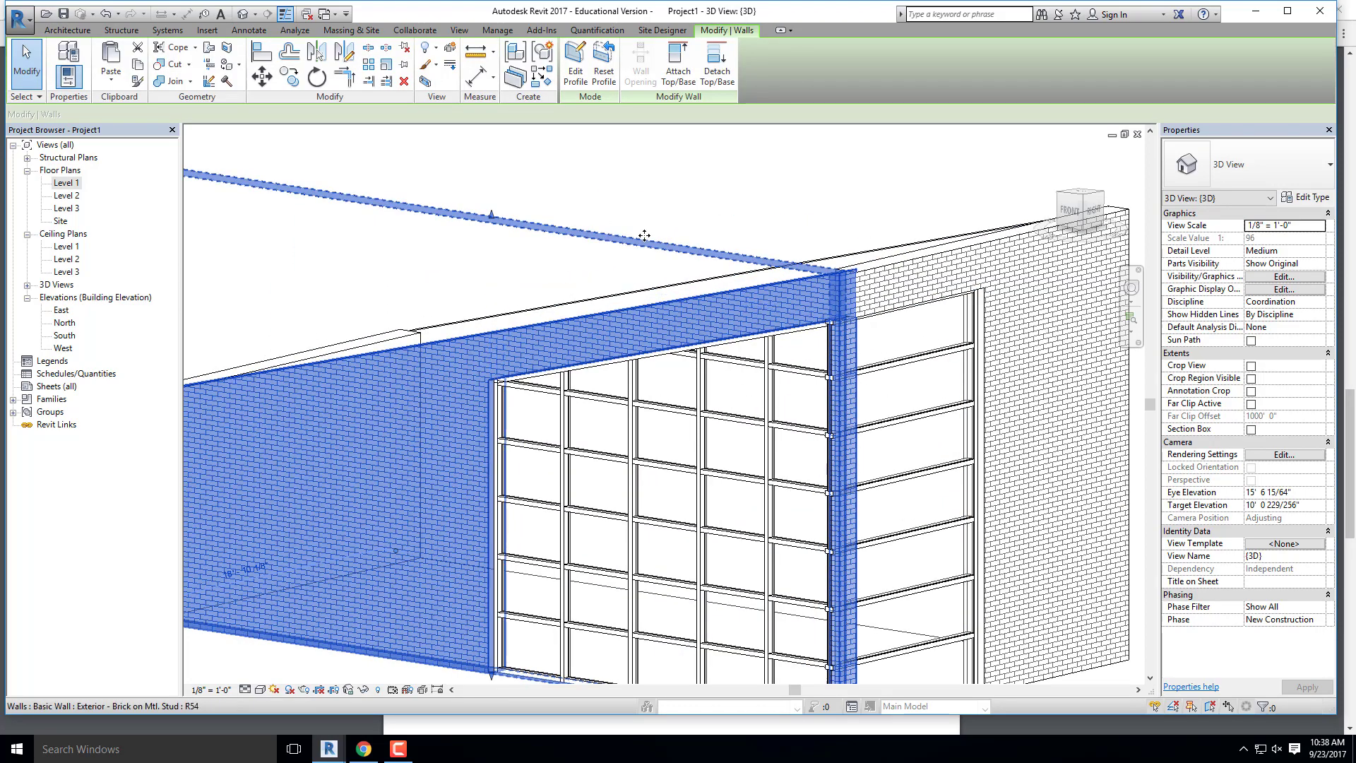
{"action": "scroll", "coordinate": [645, 233], "scroll_direction": "down", "scroll_amount": 3}
{"action": "middle_click_drag", "start_coordinate": [750, 502], "coordinate": [753, 528], "text": "shift"}
{"action": "scroll", "coordinate": [657, 338], "scroll_direction": "up", "scroll_amount": 2}
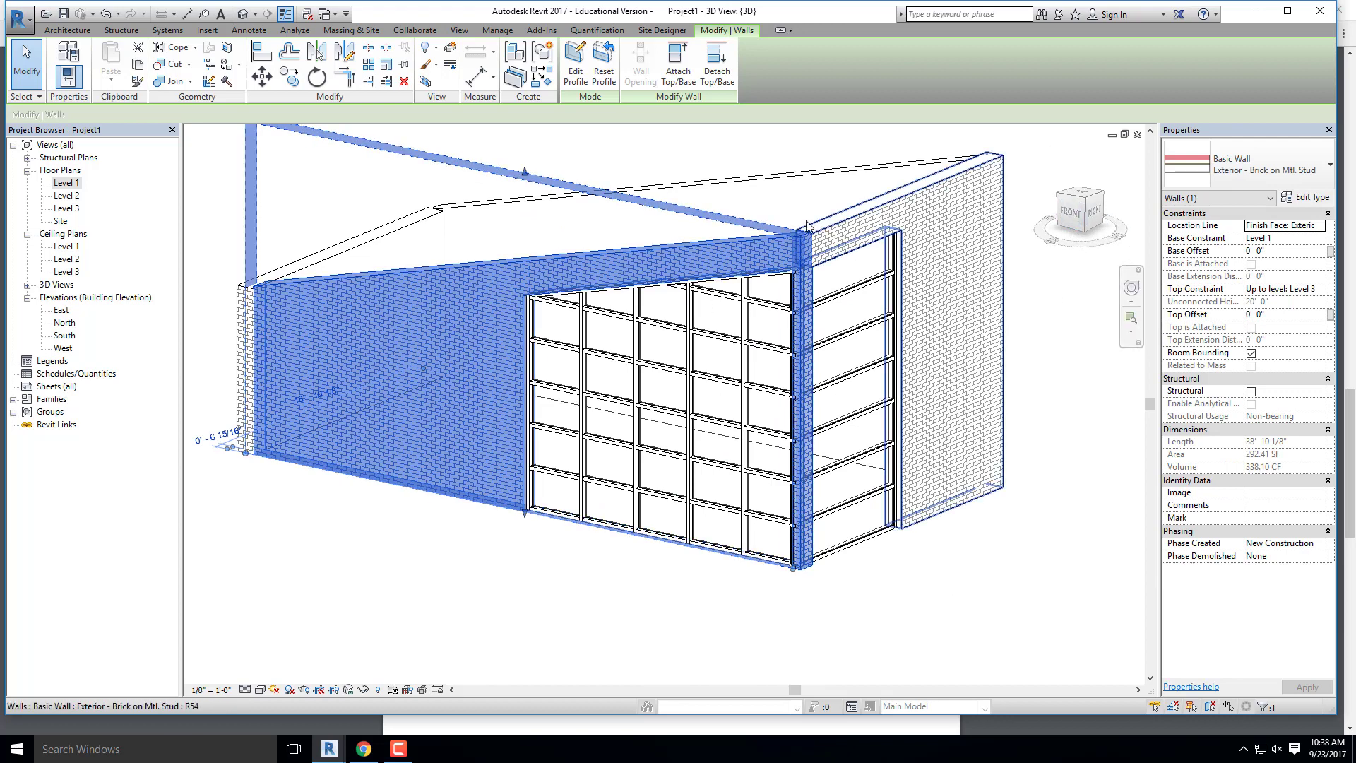
{"action": "middle_click_drag", "start_coordinate": [818, 423], "coordinate": [478, 513], "text": "shift"}
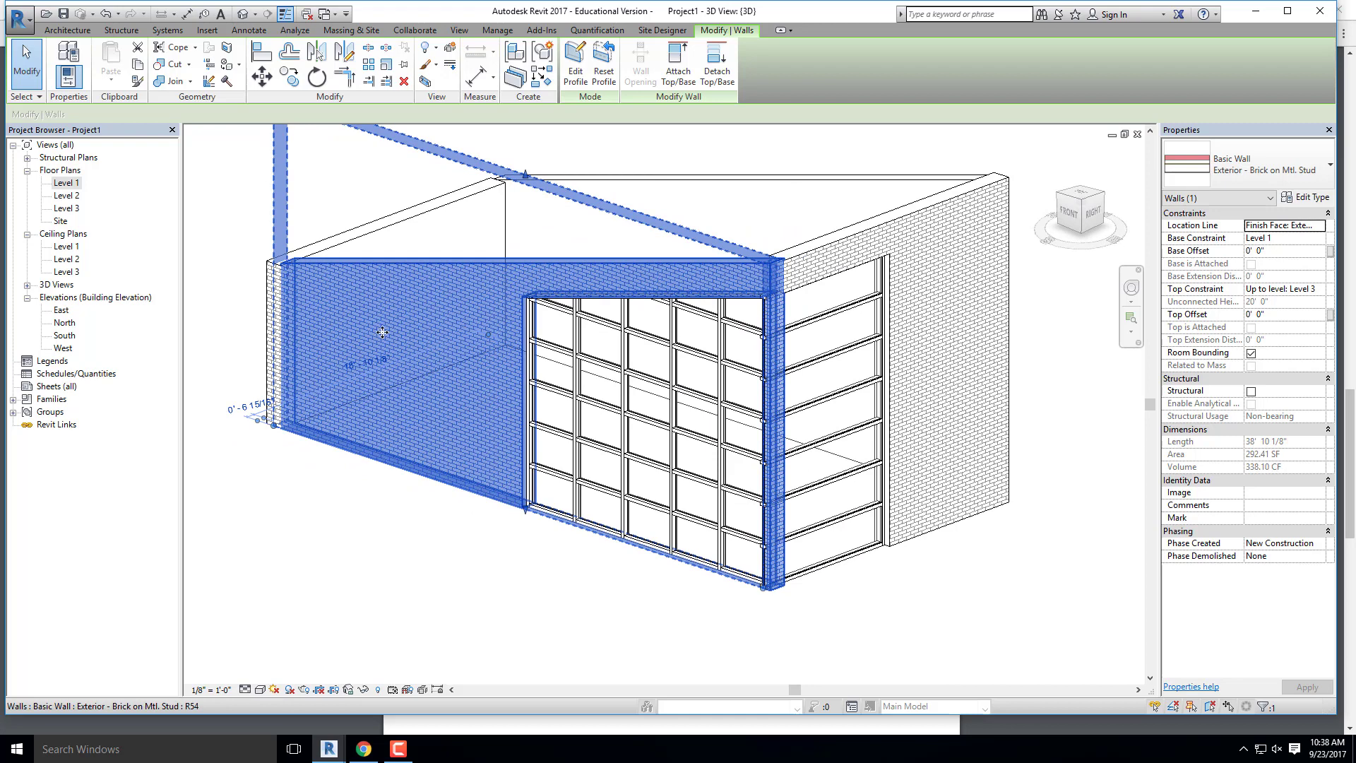
{"action": "left_click", "coordinate": [939, 367]}
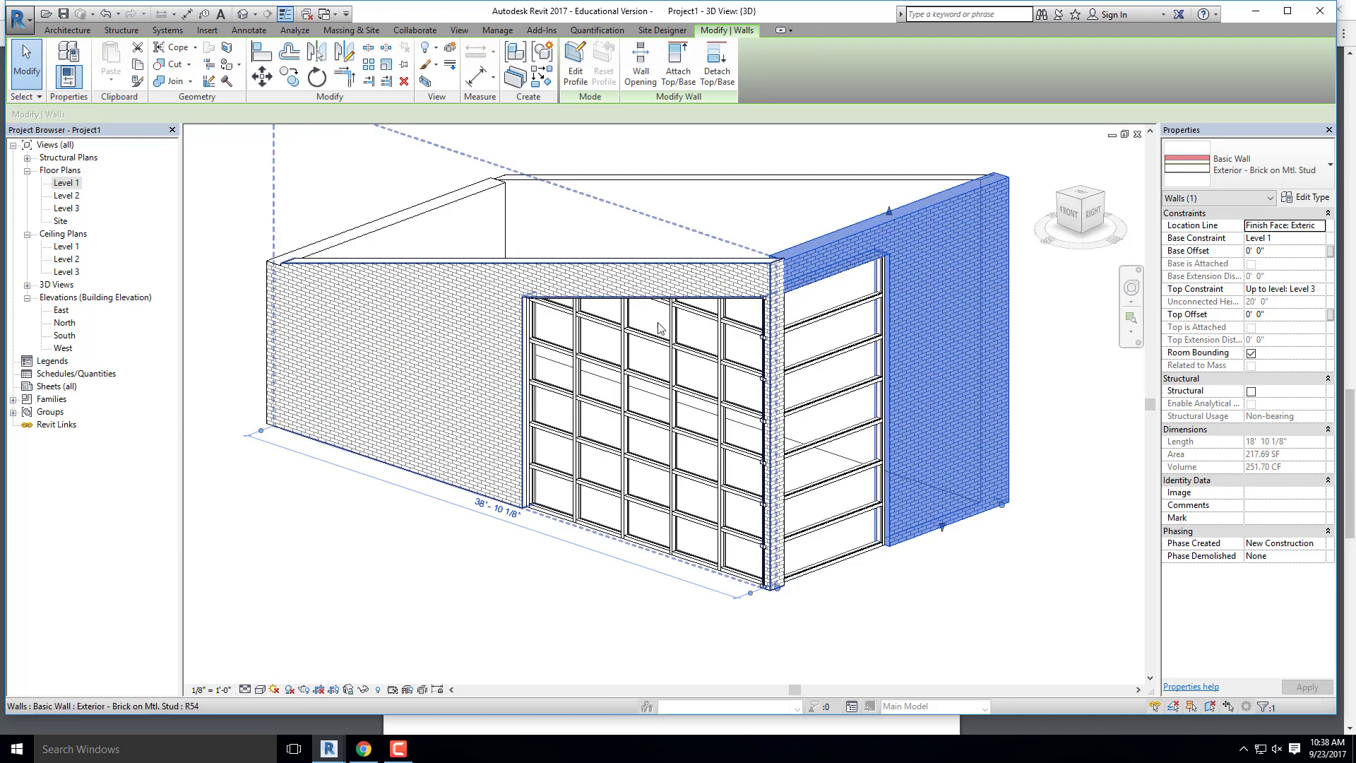
{"action": "scroll", "coordinate": [677, 445], "scroll_direction": "up", "scroll_amount": 2}
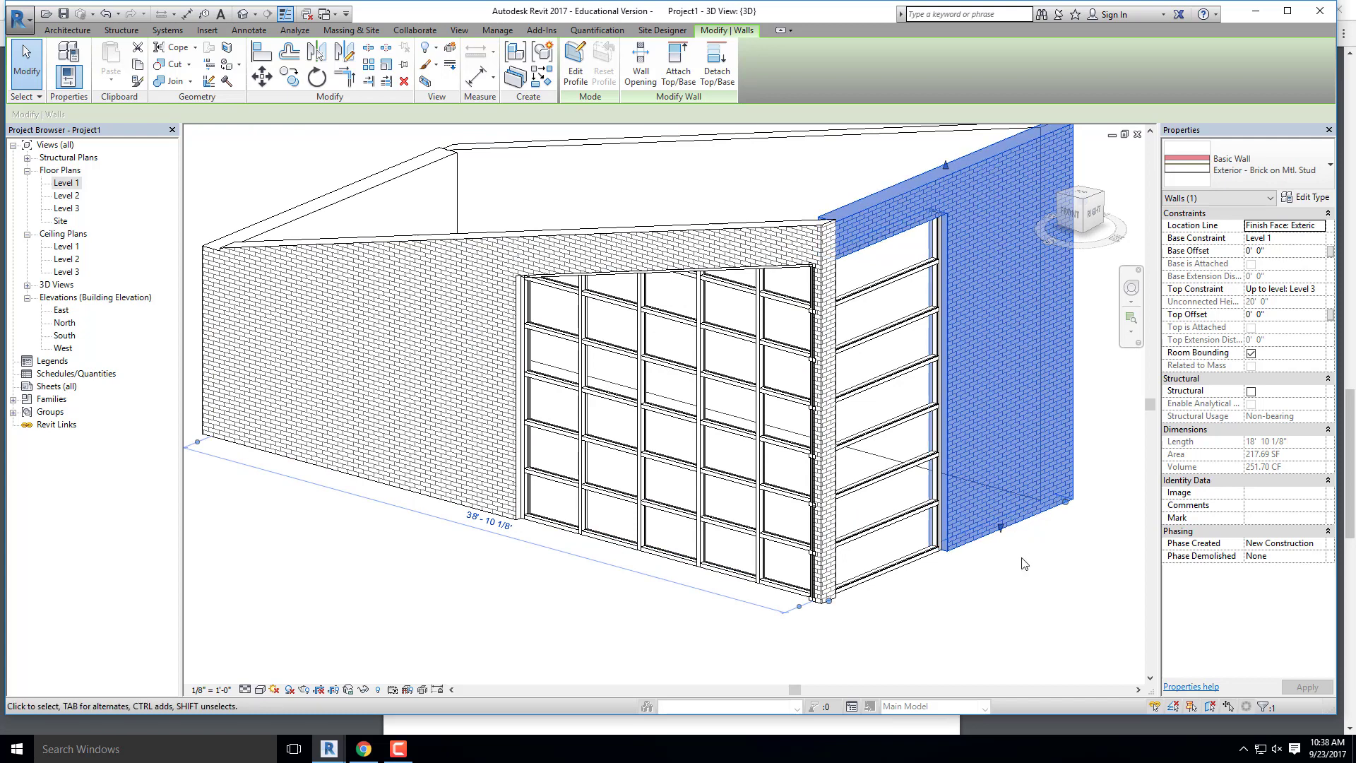
{"action": "middle_click_drag", "start_coordinate": [1024, 562], "coordinate": [736, 538], "text": "shift"}
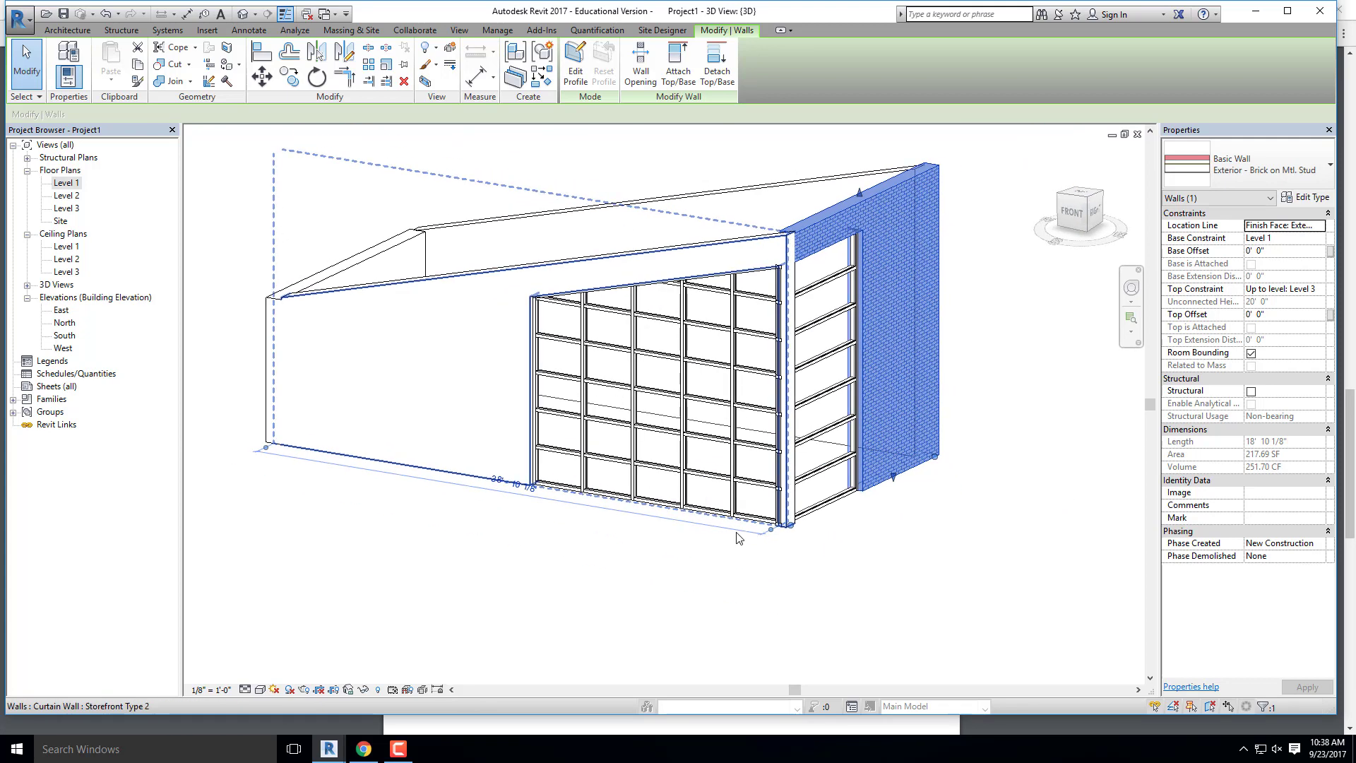
{"action": "key", "text": "Escape"}
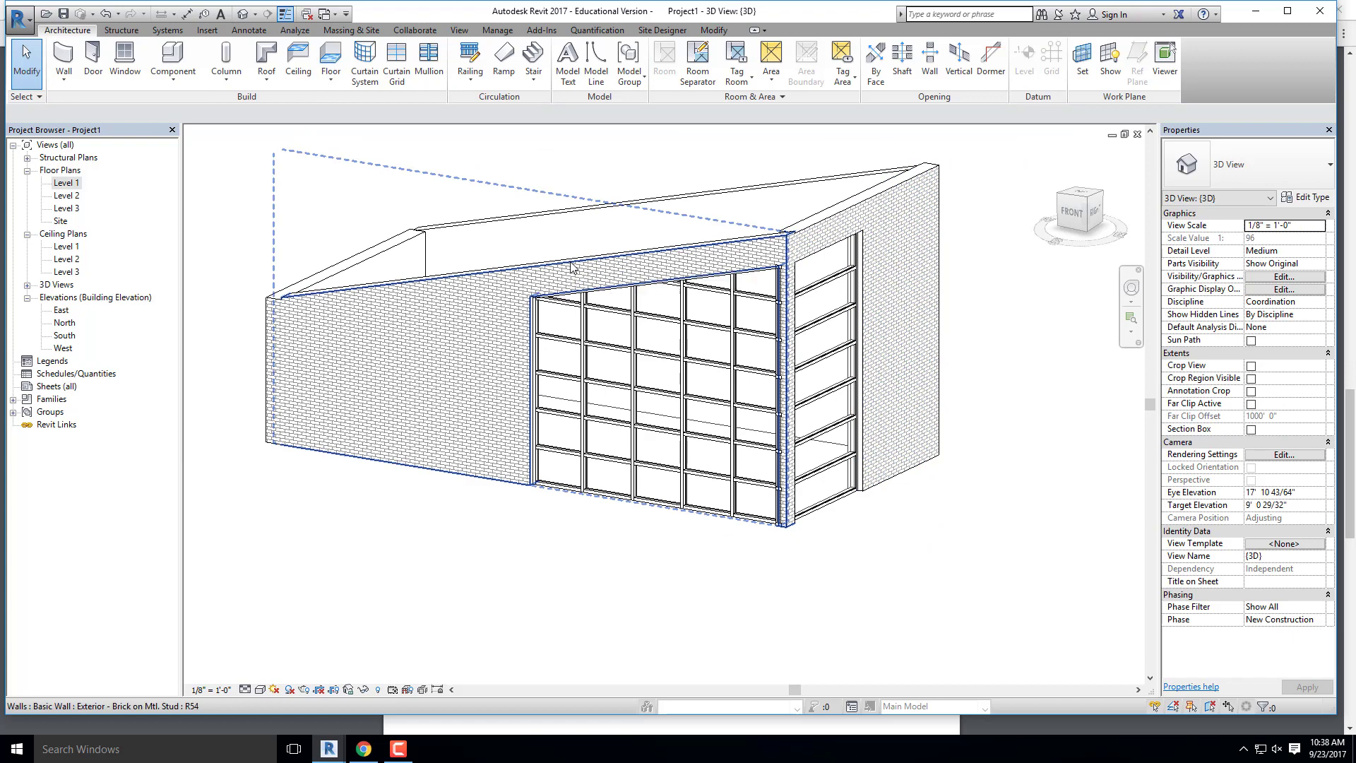
Step: Open the south brick wall's profile and add lines along the storefront's west edge and sloped top with Pick Lines
{"action": "left_click", "coordinate": [572, 267]}
{"action": "left_click", "coordinate": [573, 75]}
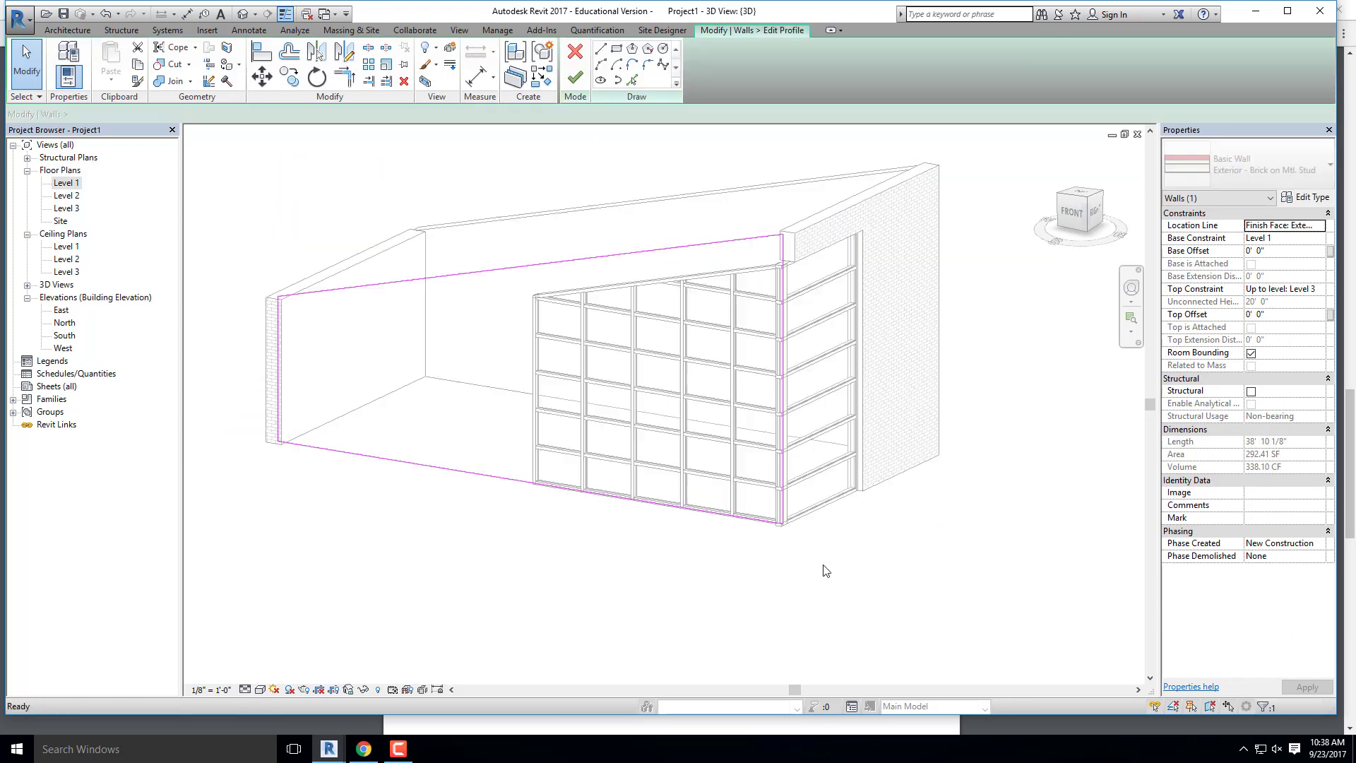
{"action": "scroll", "coordinate": [788, 578], "scroll_direction": "up", "scroll_amount": 2}
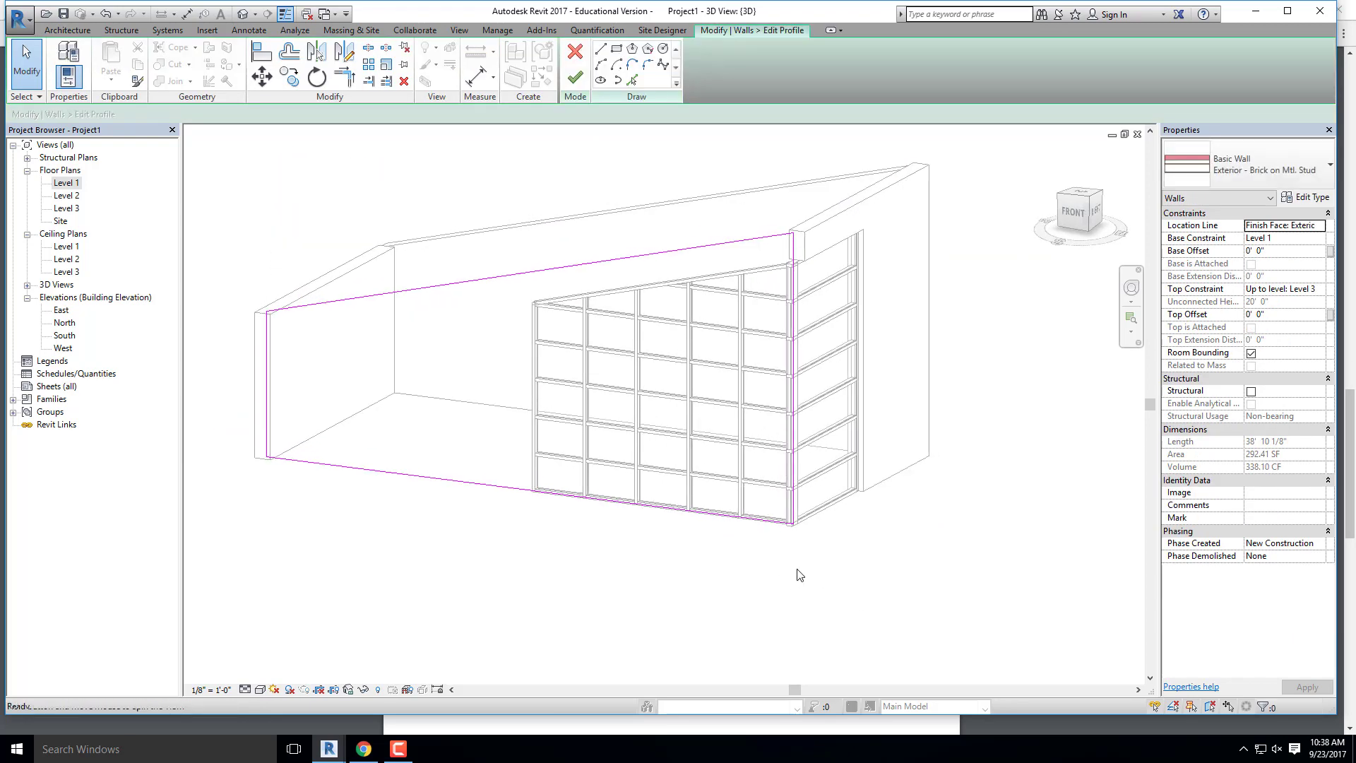
{"action": "scroll", "coordinate": [824, 251], "scroll_direction": "up", "scroll_amount": 2}
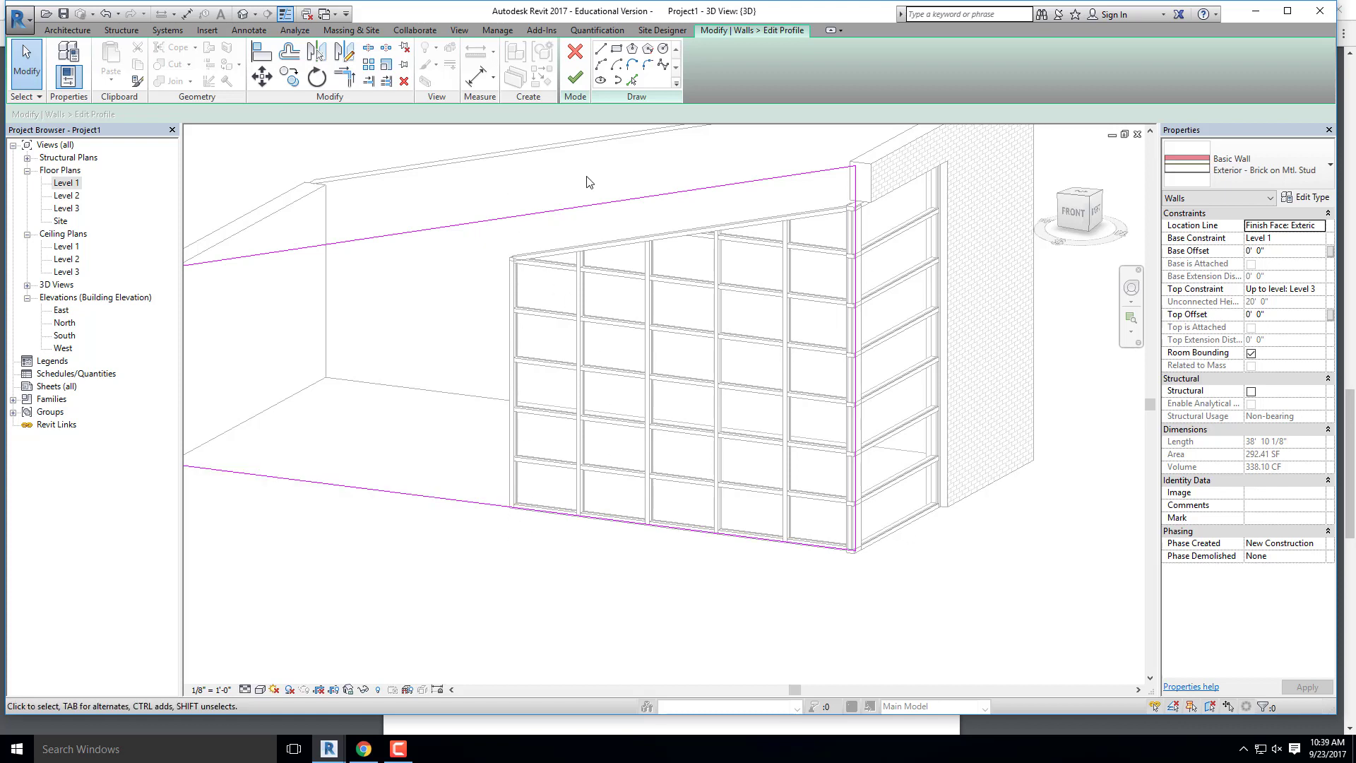
{"action": "left_click", "coordinate": [632, 84]}
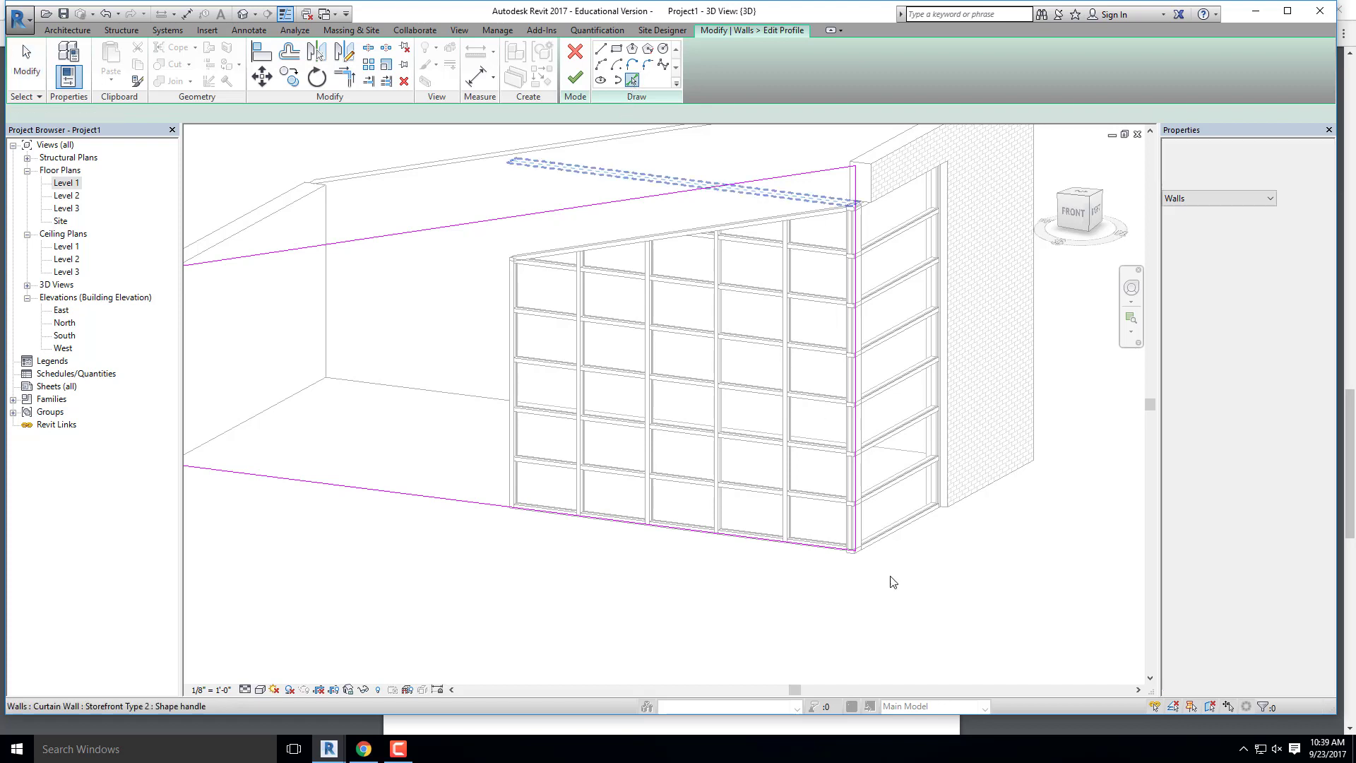
{"action": "left_click", "coordinate": [507, 368]}
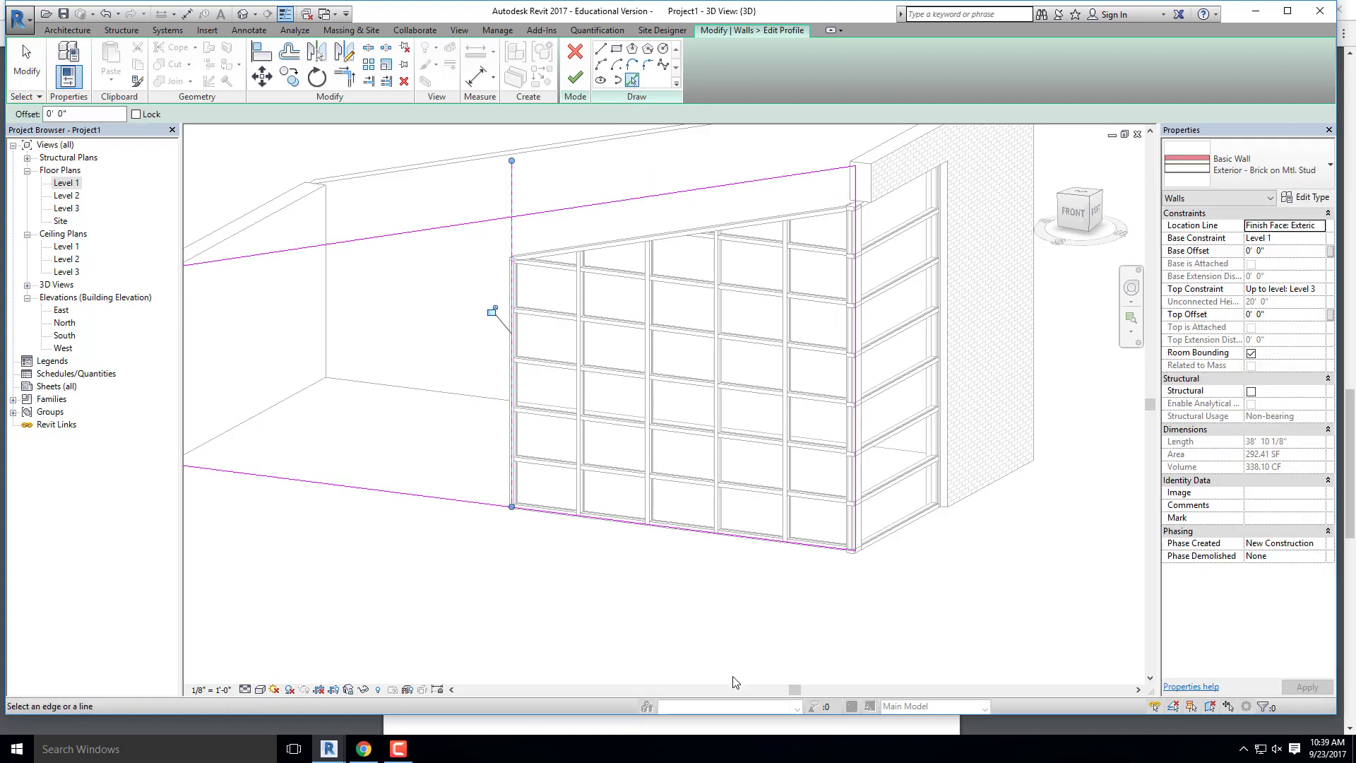
{"action": "left_click", "coordinate": [628, 240]}
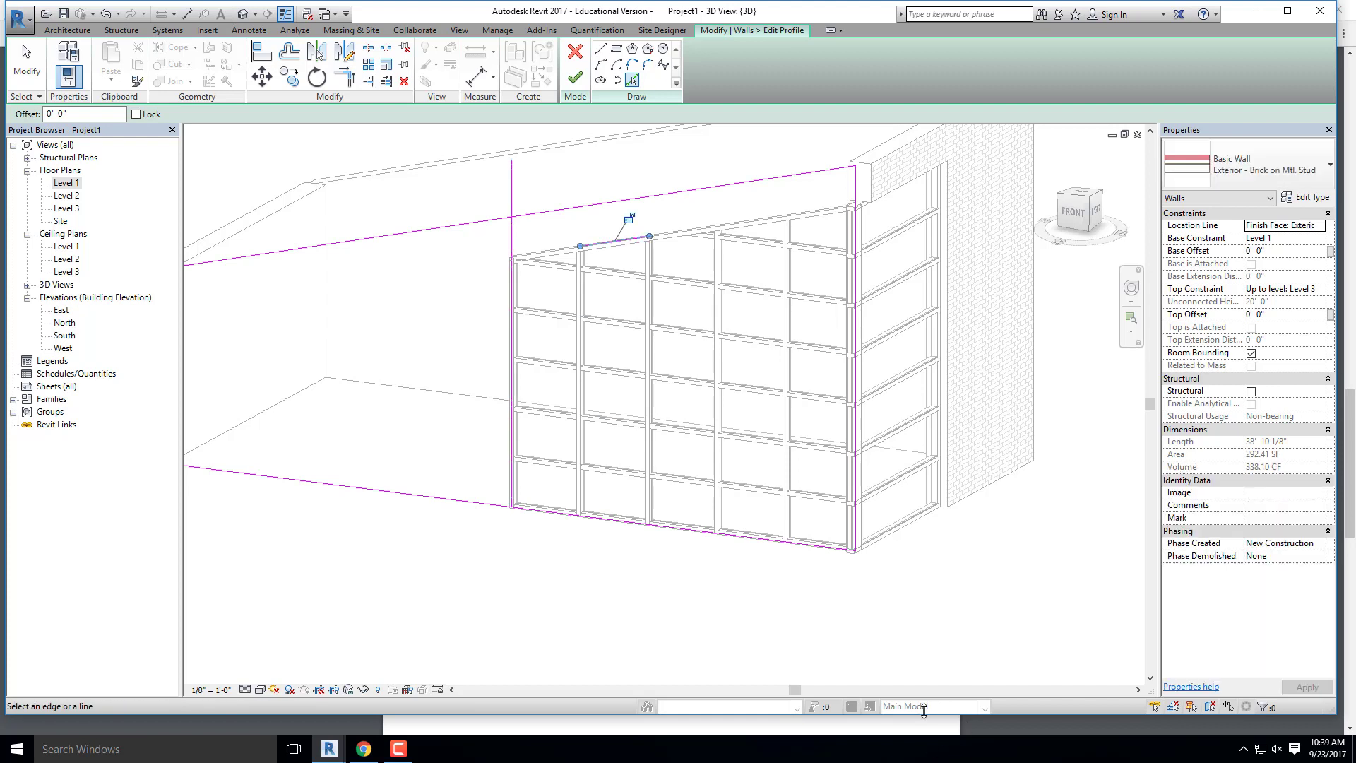
Step: Trim the brick wall's profile lines into one loop that runs around the storefront's west edge and sloped top, then finish the profile edit
{"action": "left_click", "coordinate": [344, 76]}
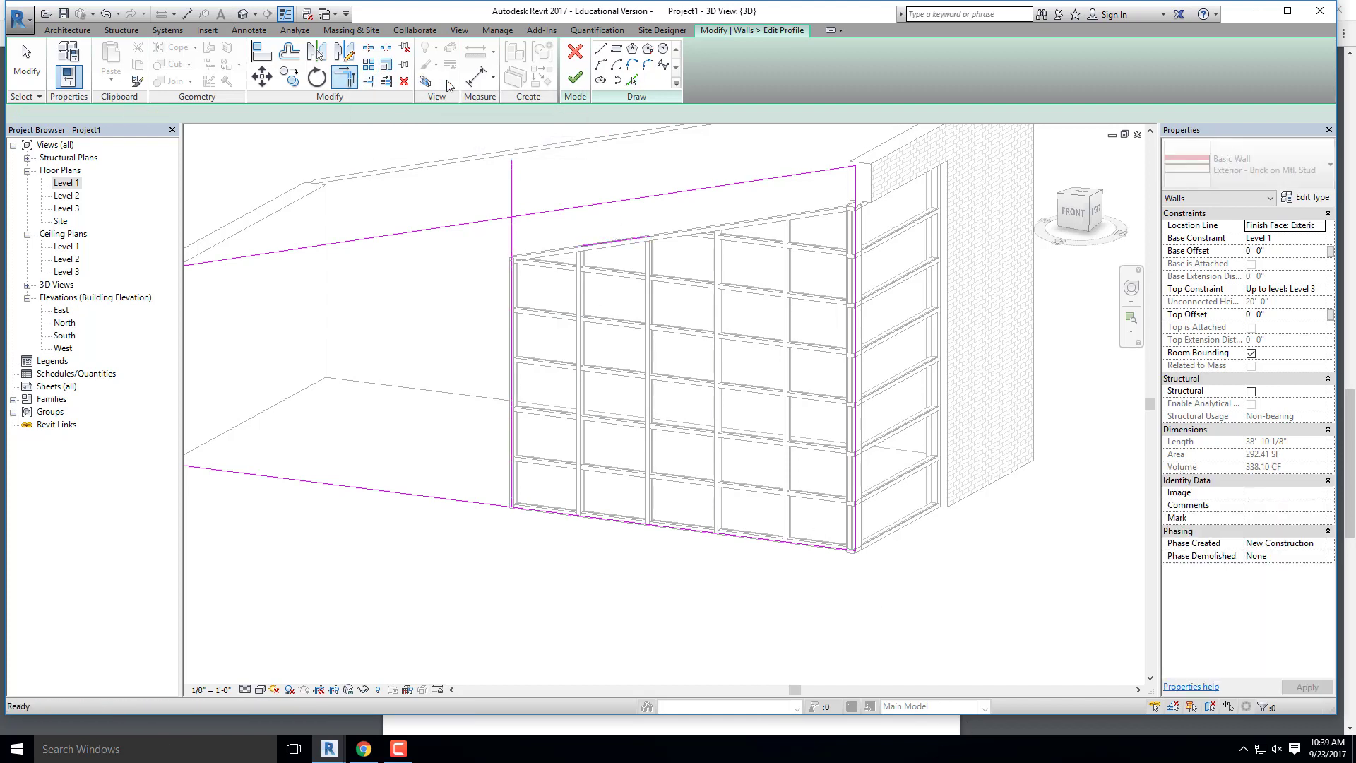
{"action": "left_click", "coordinate": [629, 235]}
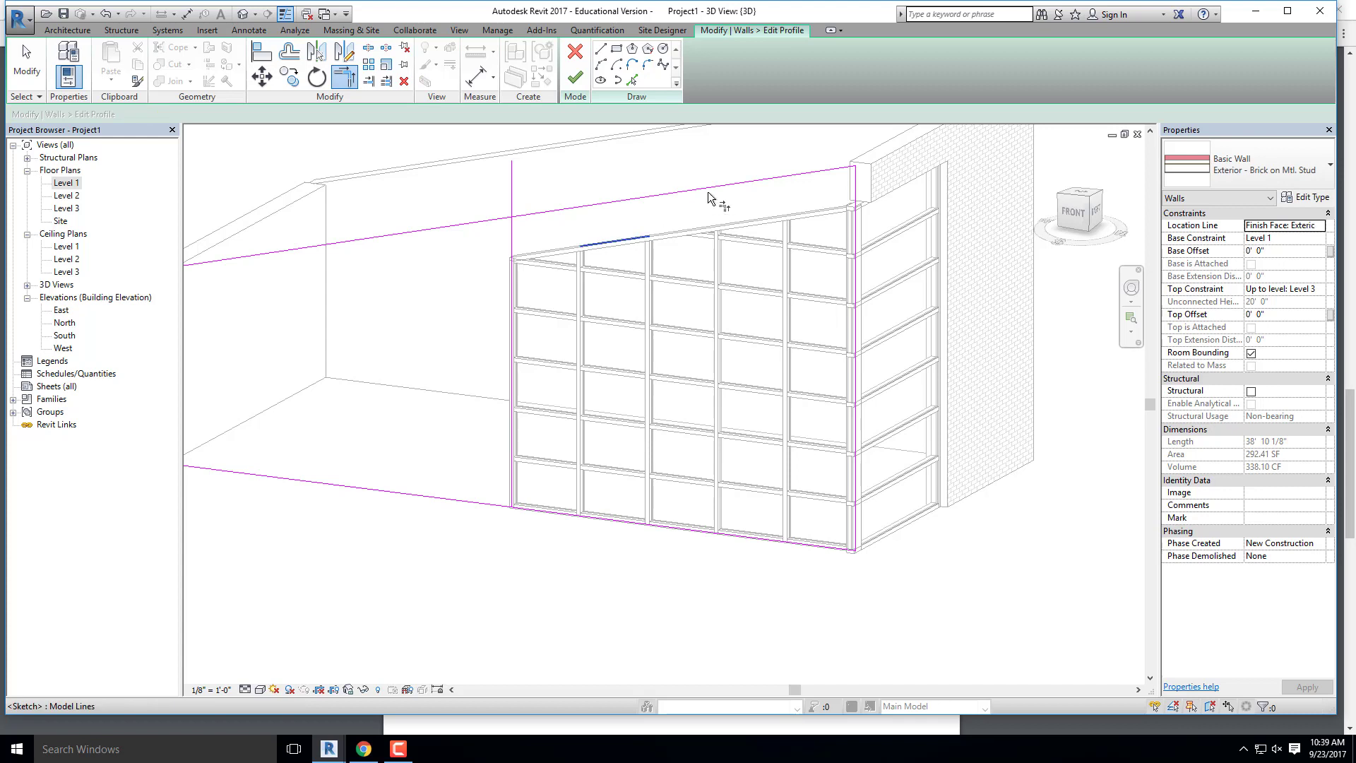
{"action": "left_click", "coordinate": [857, 188]}
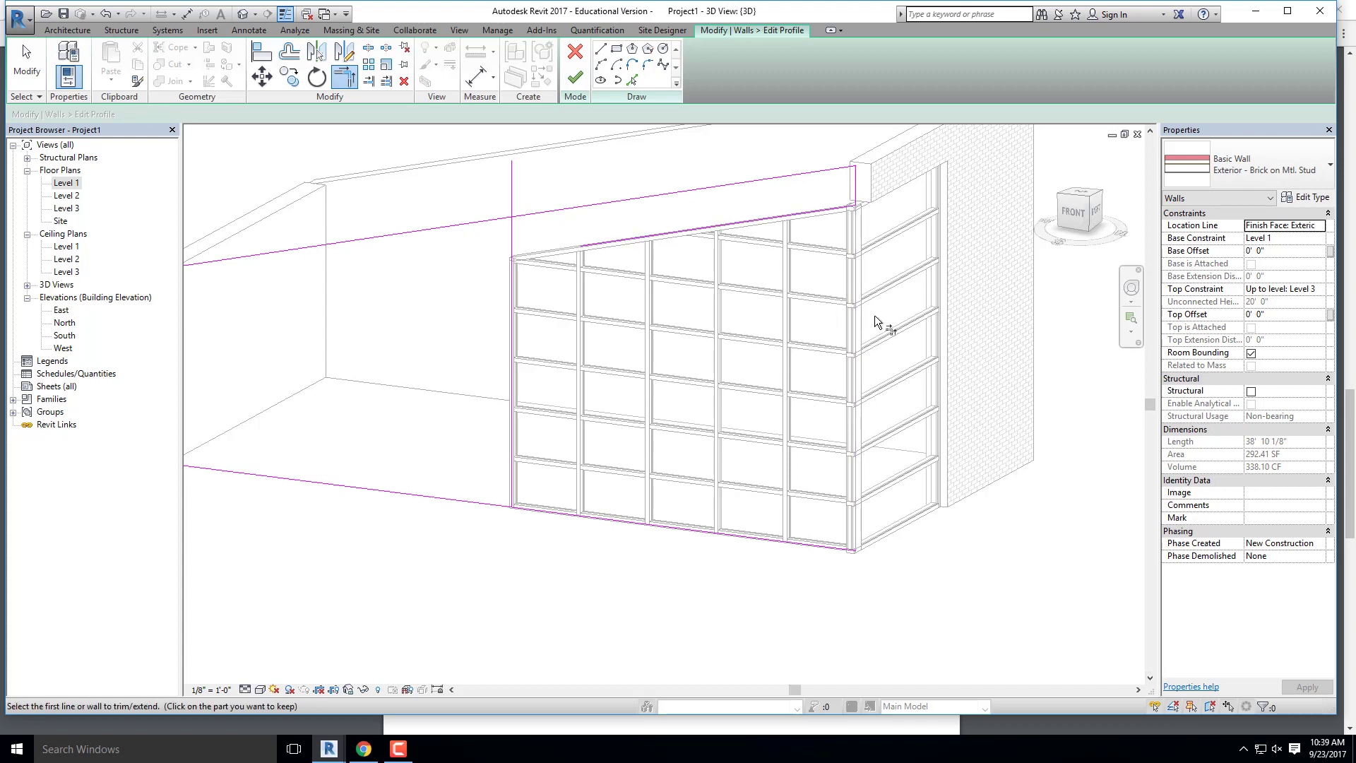
{"action": "left_click", "coordinate": [513, 311]}
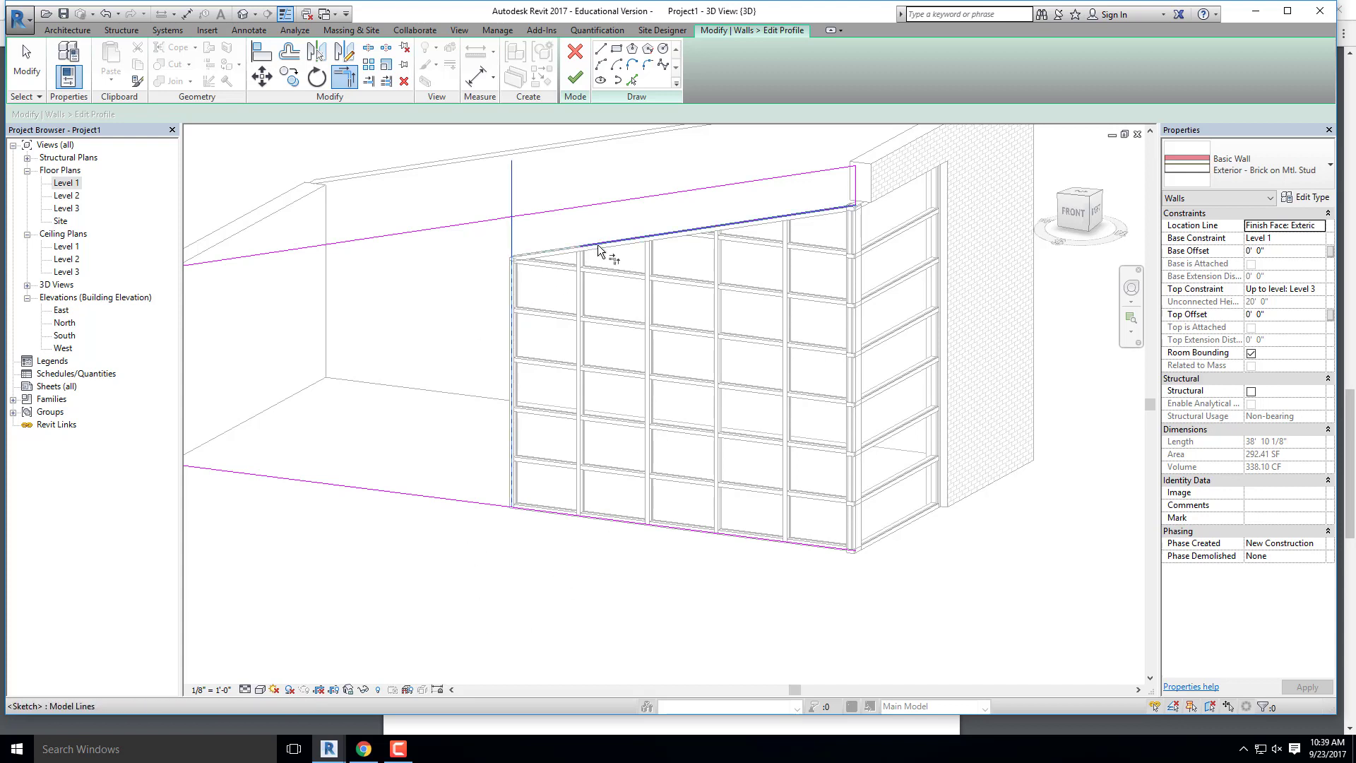
{"action": "left_click", "coordinate": [558, 250]}
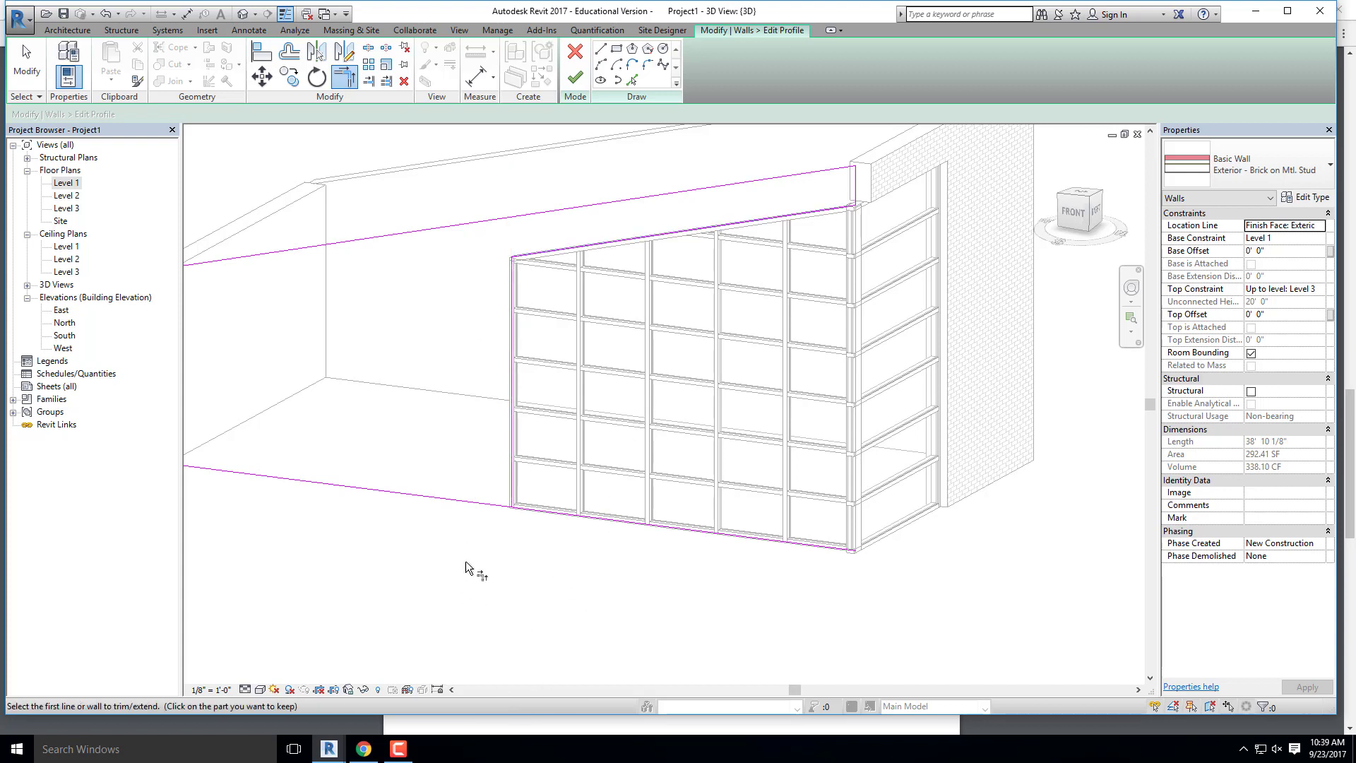
{"action": "left_click", "coordinate": [498, 507]}
{"action": "left_click", "coordinate": [512, 487]}
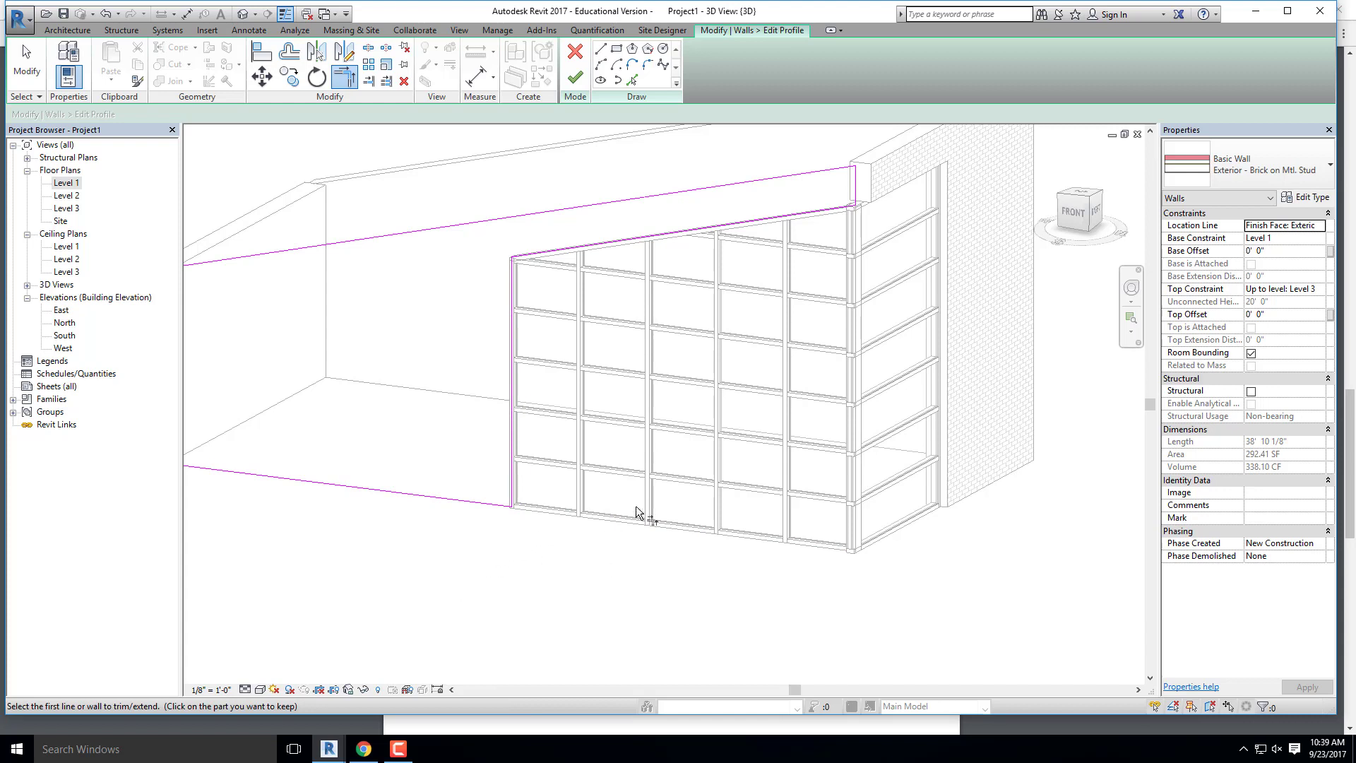
{"action": "scroll", "coordinate": [768, 420], "scroll_direction": "down", "scroll_amount": 3}
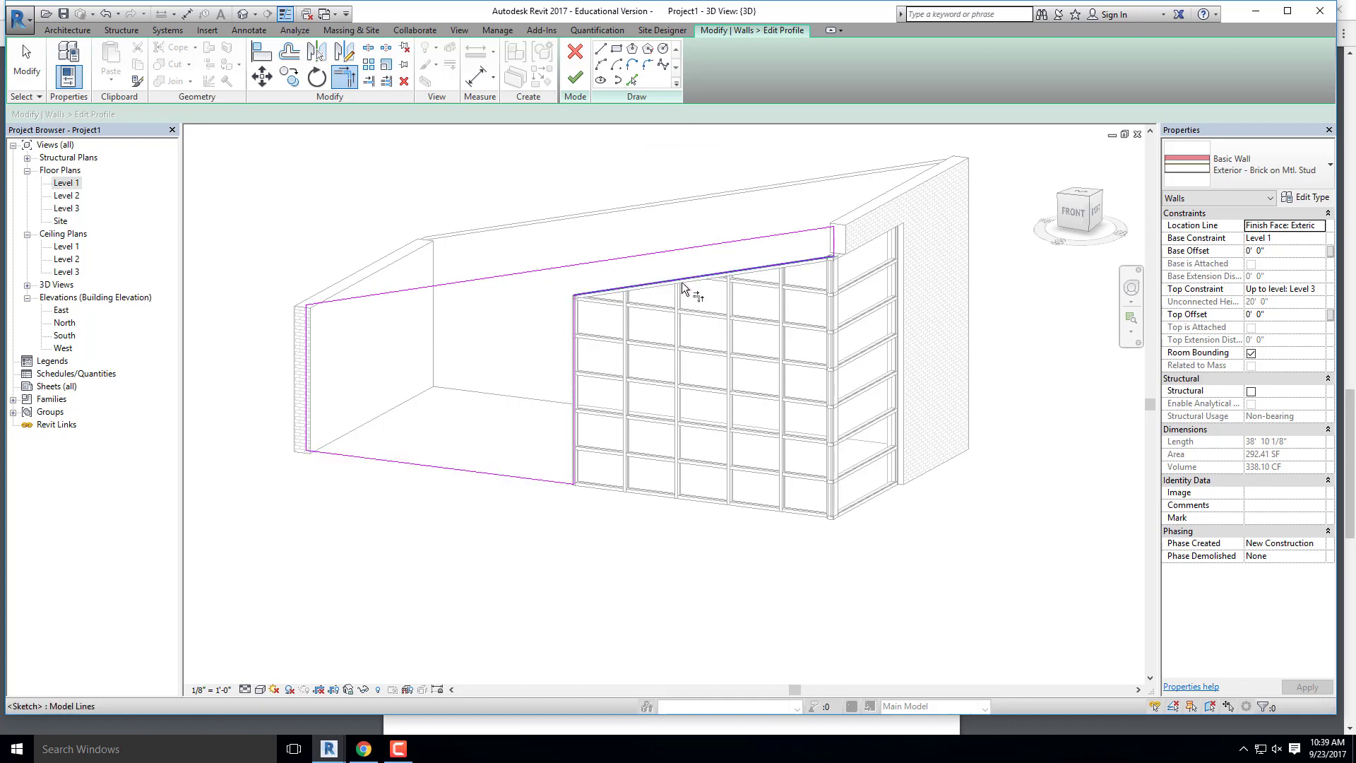
{"action": "left_click", "coordinate": [575, 81]}
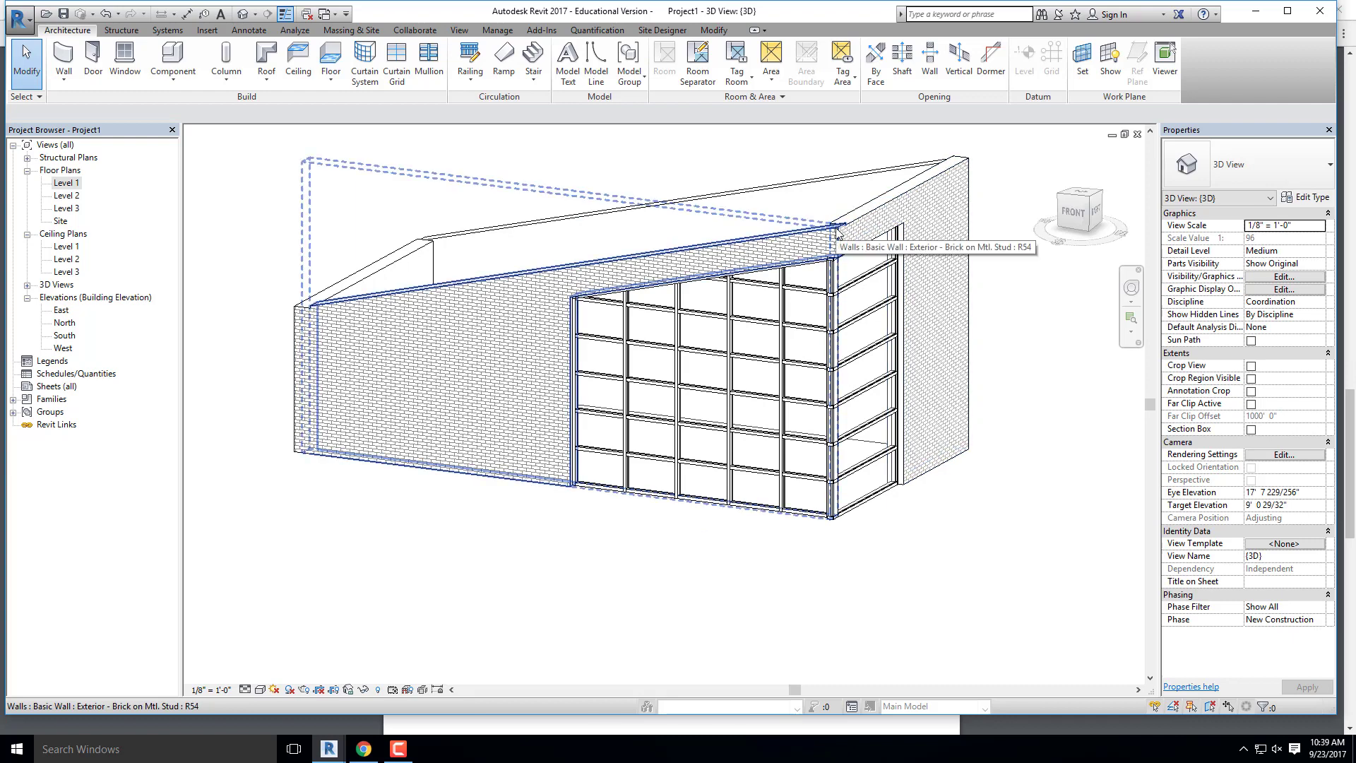
Step: In the Level 1 plan, shorten the east storefront's south end to the south storefront's inner face, about 9' 2 9/16" long, and unjoin the elements
{"action": "scroll", "coordinate": [845, 566], "scroll_direction": "up", "scroll_amount": 5}
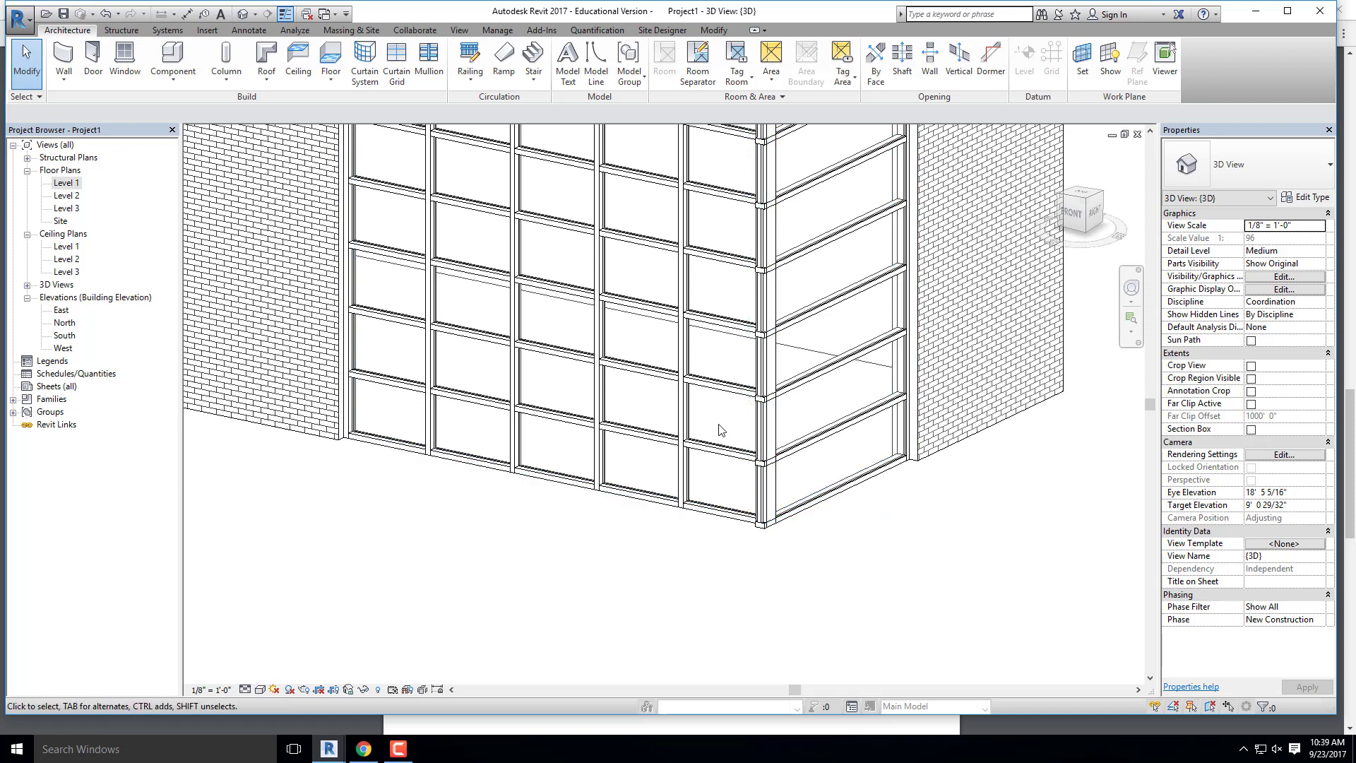
{"action": "middle_click_drag", "start_coordinate": [723, 439], "coordinate": [684, 489]}
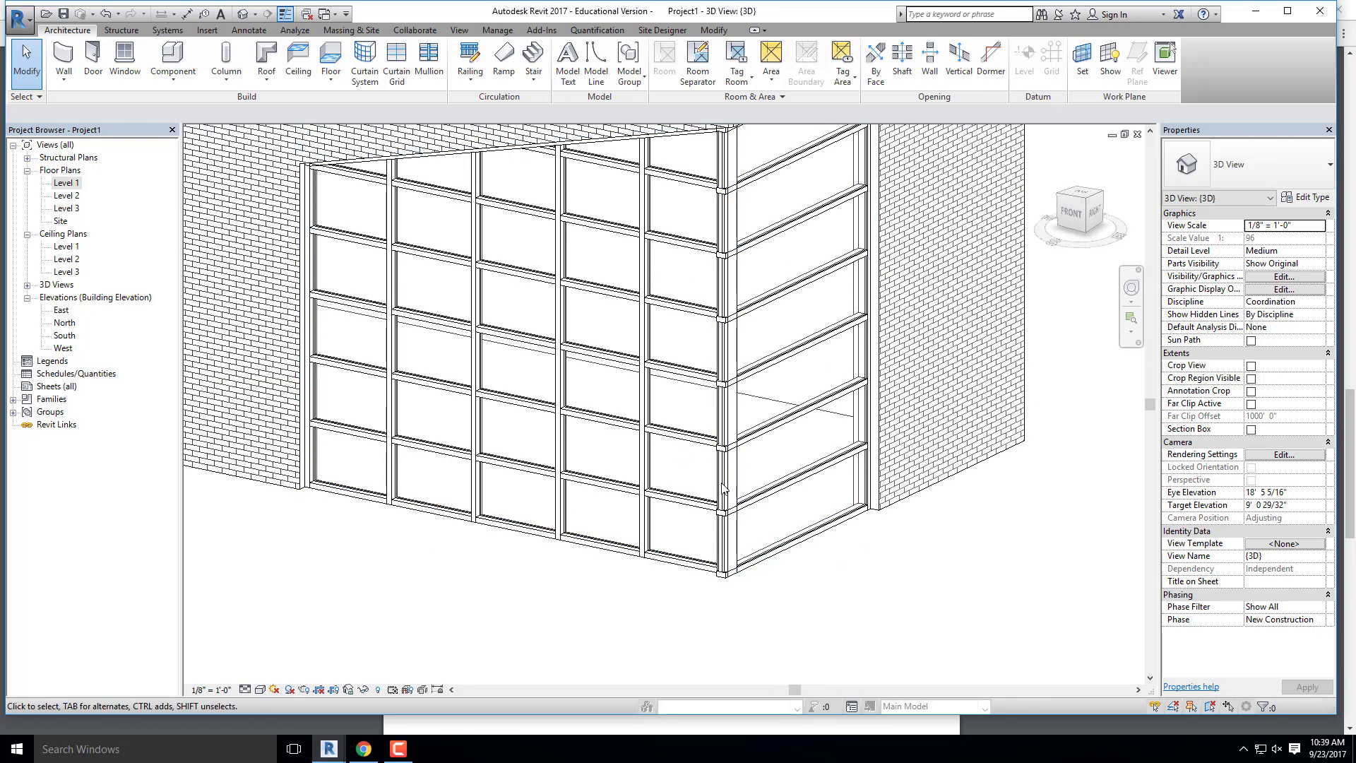
{"action": "double_click", "coordinate": [63, 183]}
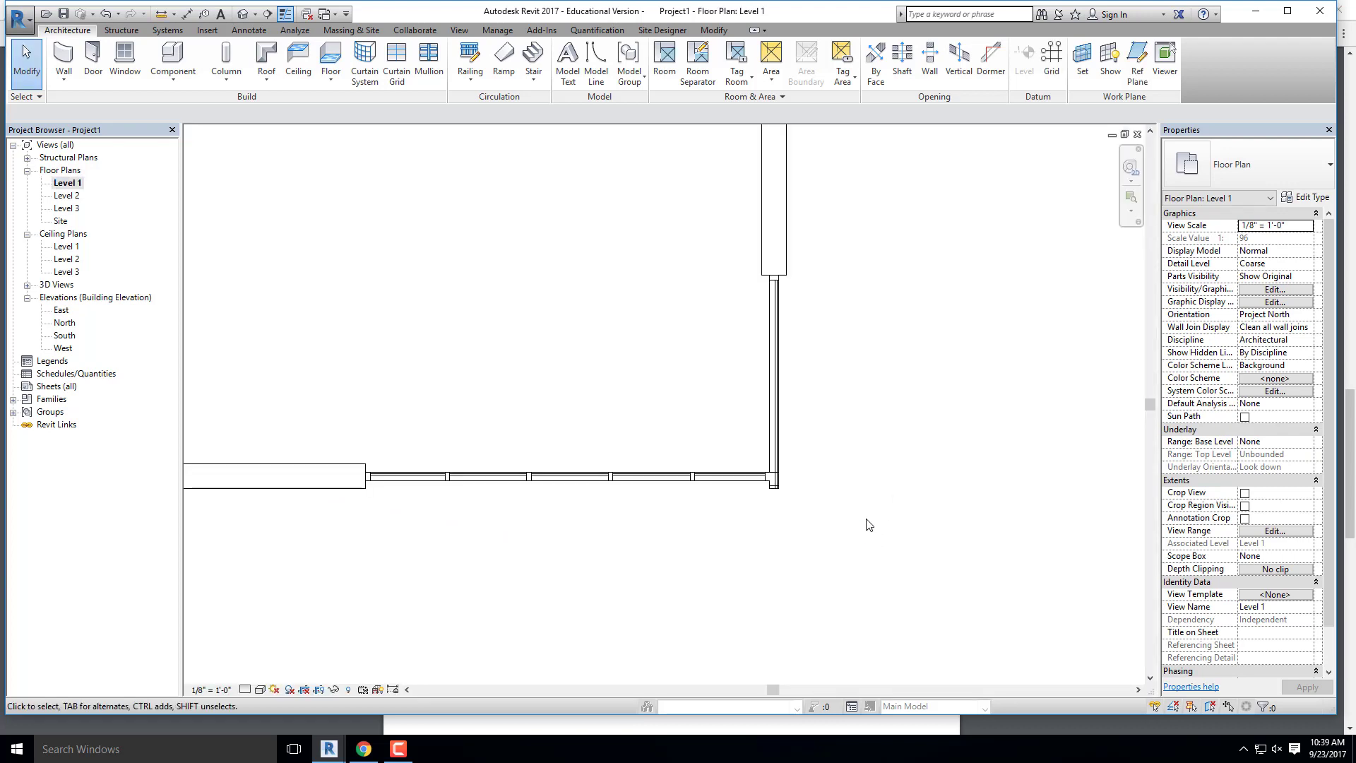
{"action": "left_click", "coordinate": [764, 411]}
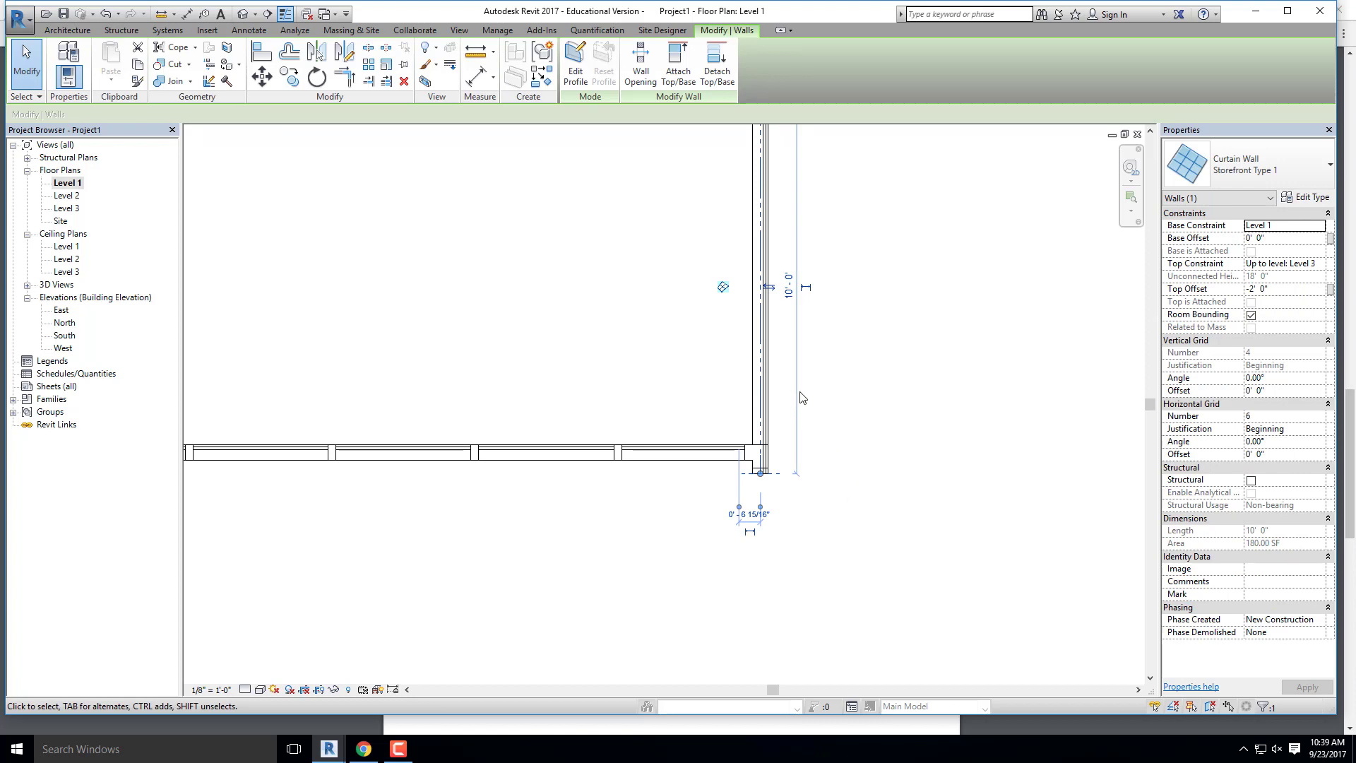
{"action": "left_click", "coordinate": [778, 384]}
{"action": "left_click", "coordinate": [754, 470]}
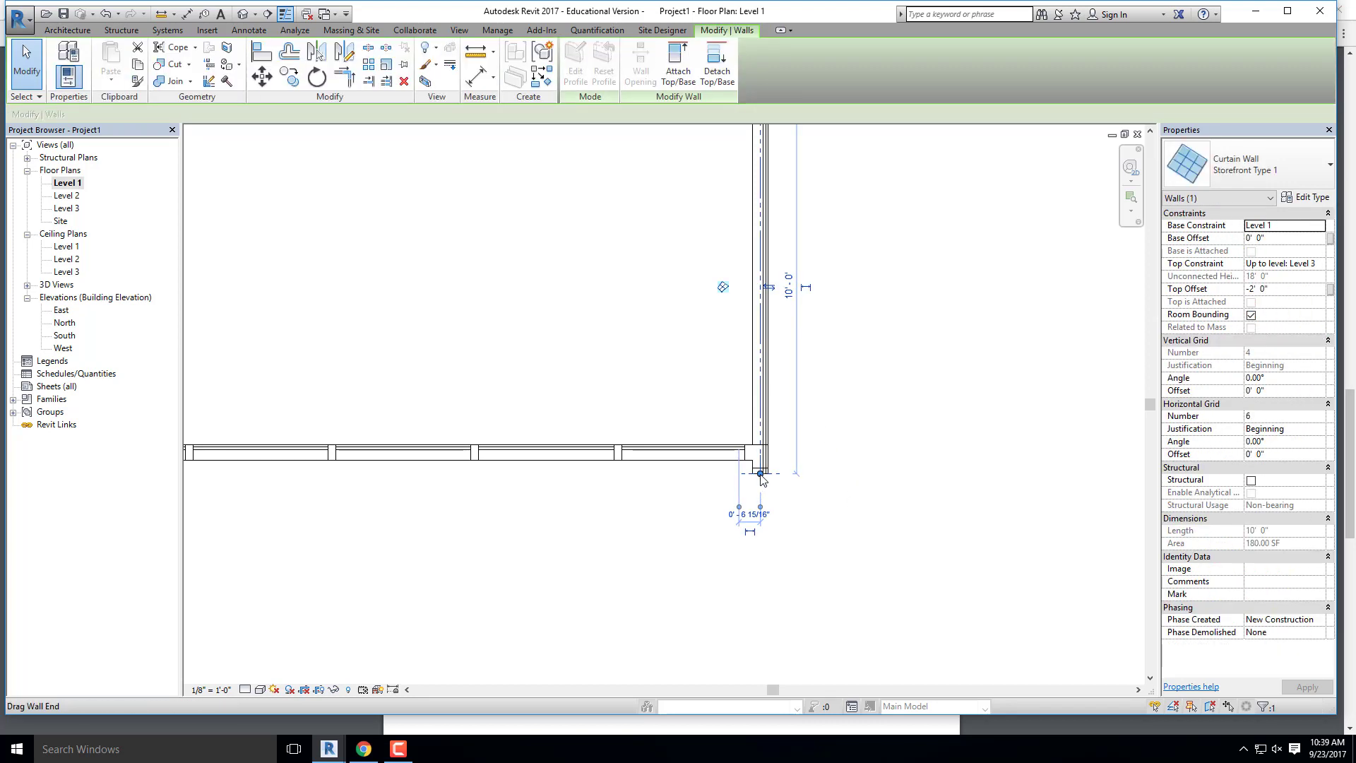
{"action": "left_click_drag", "start_coordinate": [760, 473], "coordinate": [760, 444]}
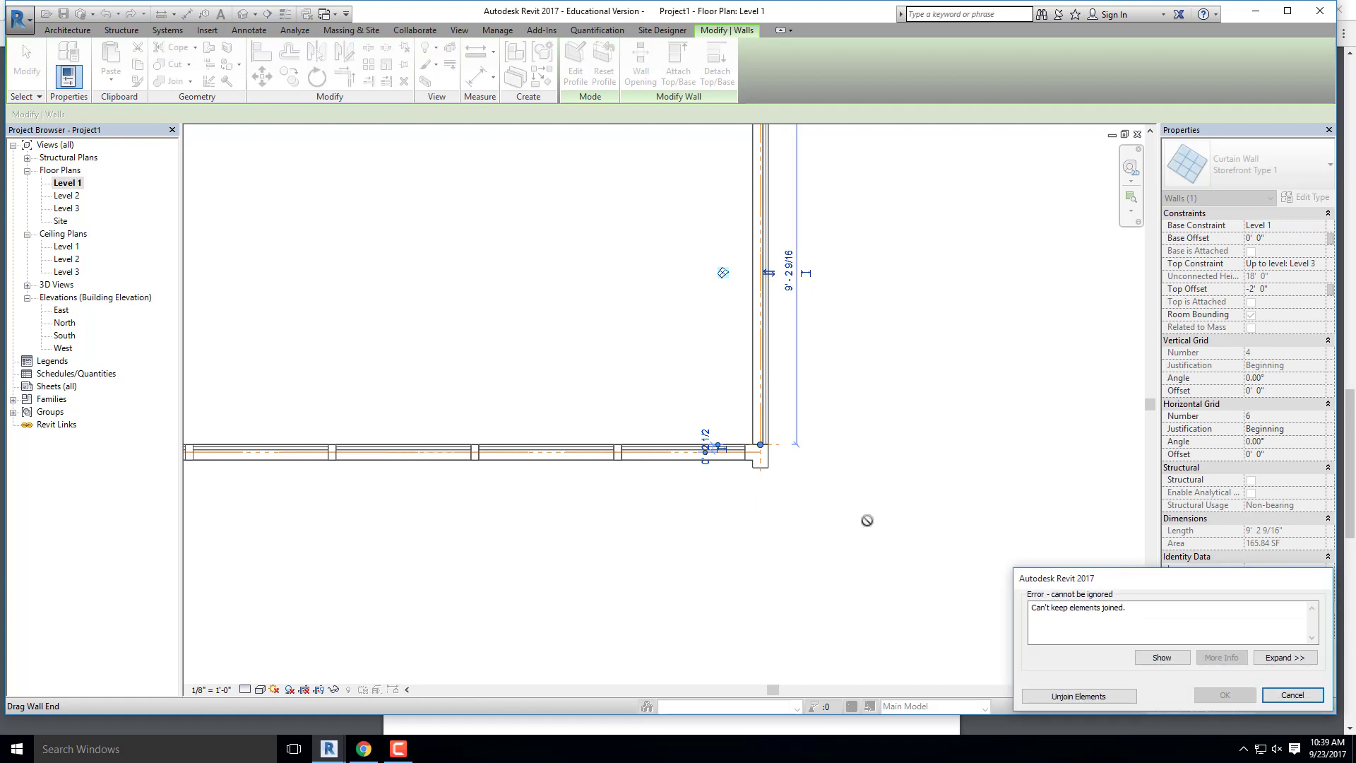
{"action": "left_click", "coordinate": [1079, 696]}
{"action": "left_click", "coordinate": [797, 497]}
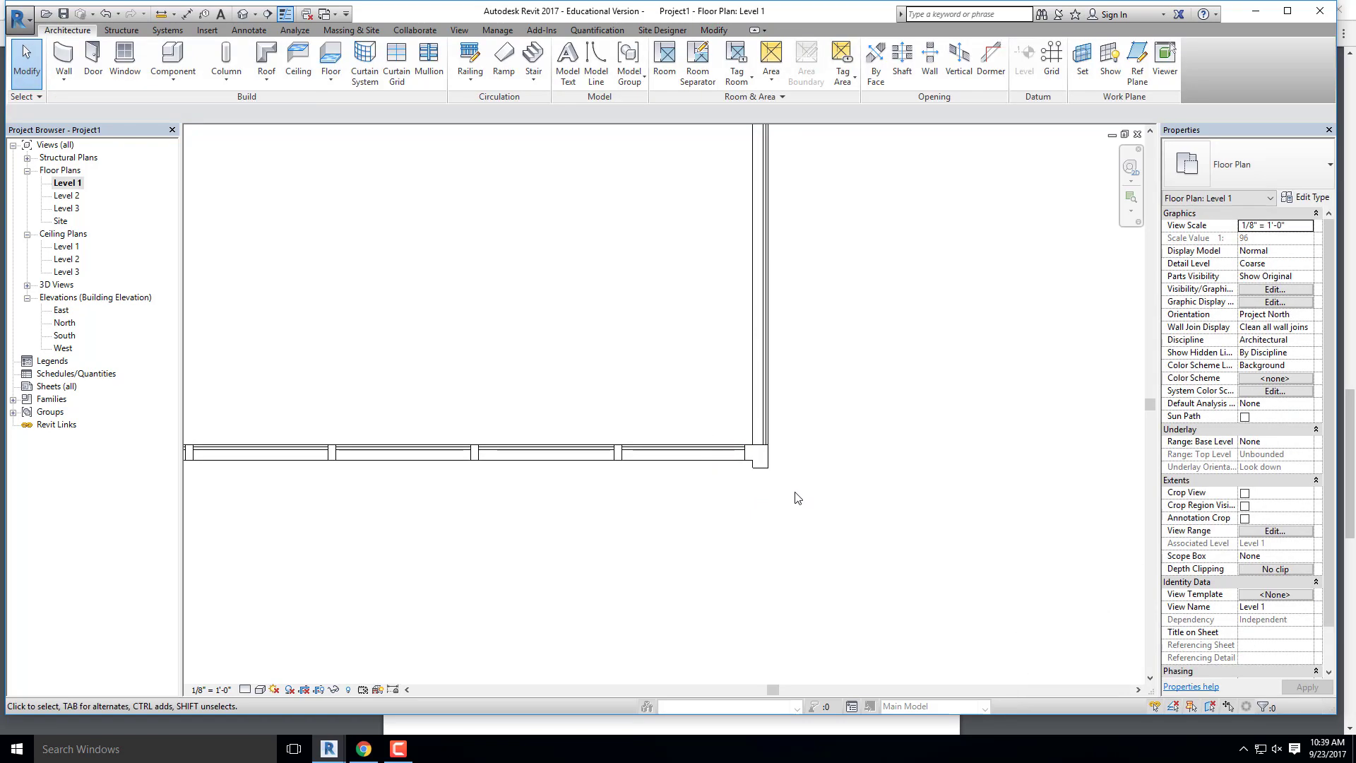
Step: Examine the corner between the south and east storefronts and its L corner mullion in the 3D view
{"action": "left_click", "coordinate": [765, 465]}
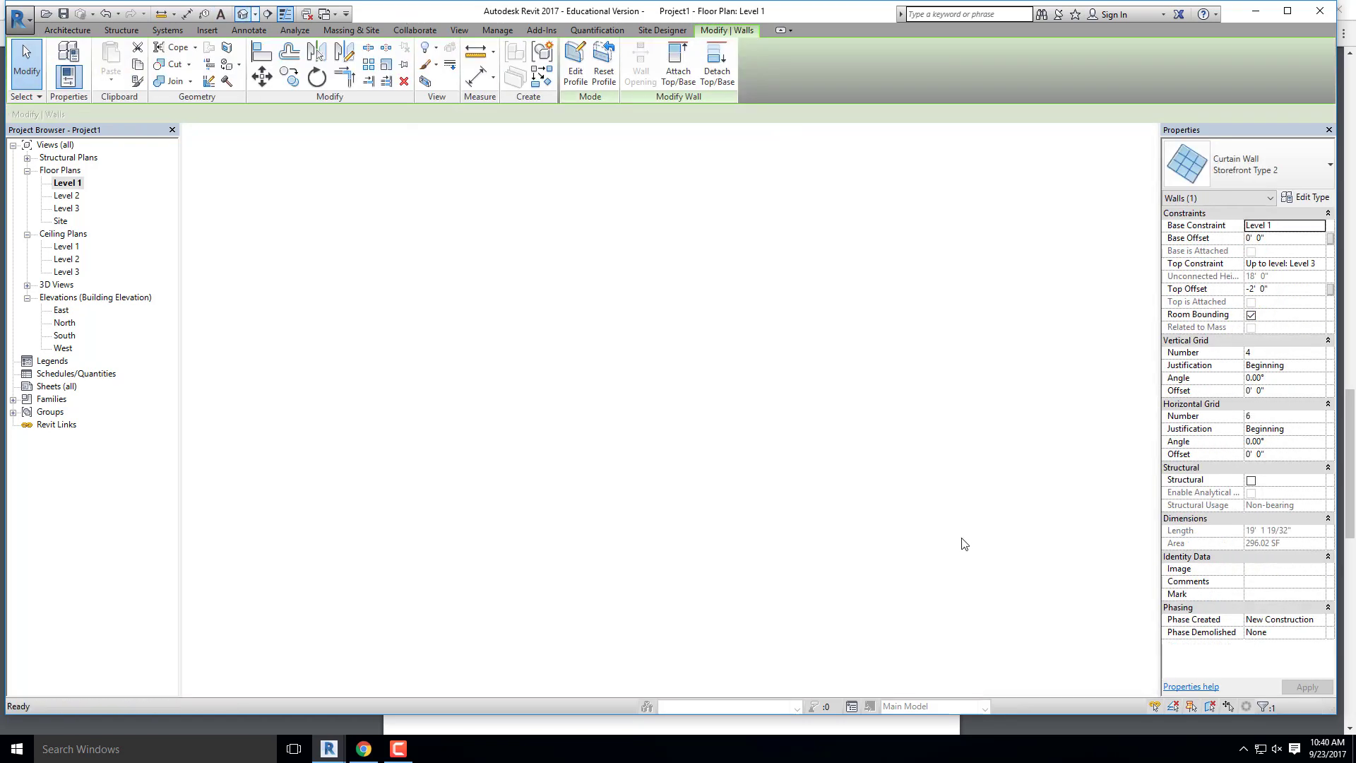
{"action": "middle_click_drag", "start_coordinate": [790, 584], "coordinate": [712, 585], "text": "shift"}
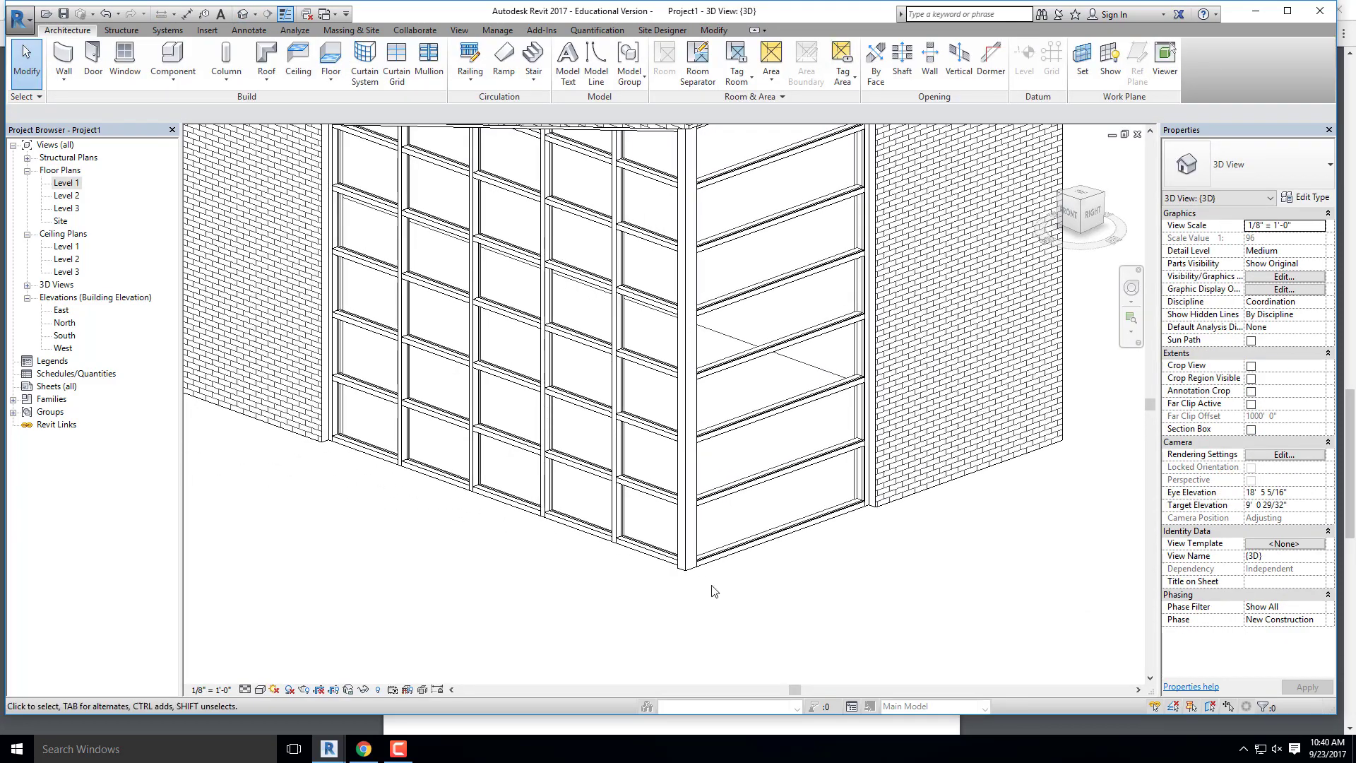
{"action": "scroll", "coordinate": [696, 577], "scroll_direction": "up", "scroll_amount": 1}
{"action": "scroll", "coordinate": [690, 575], "scroll_direction": "down", "scroll_amount": 1}
{"action": "left_click", "coordinate": [689, 561]}
{"action": "scroll", "coordinate": [696, 565], "scroll_direction": "down", "scroll_amount": 3}
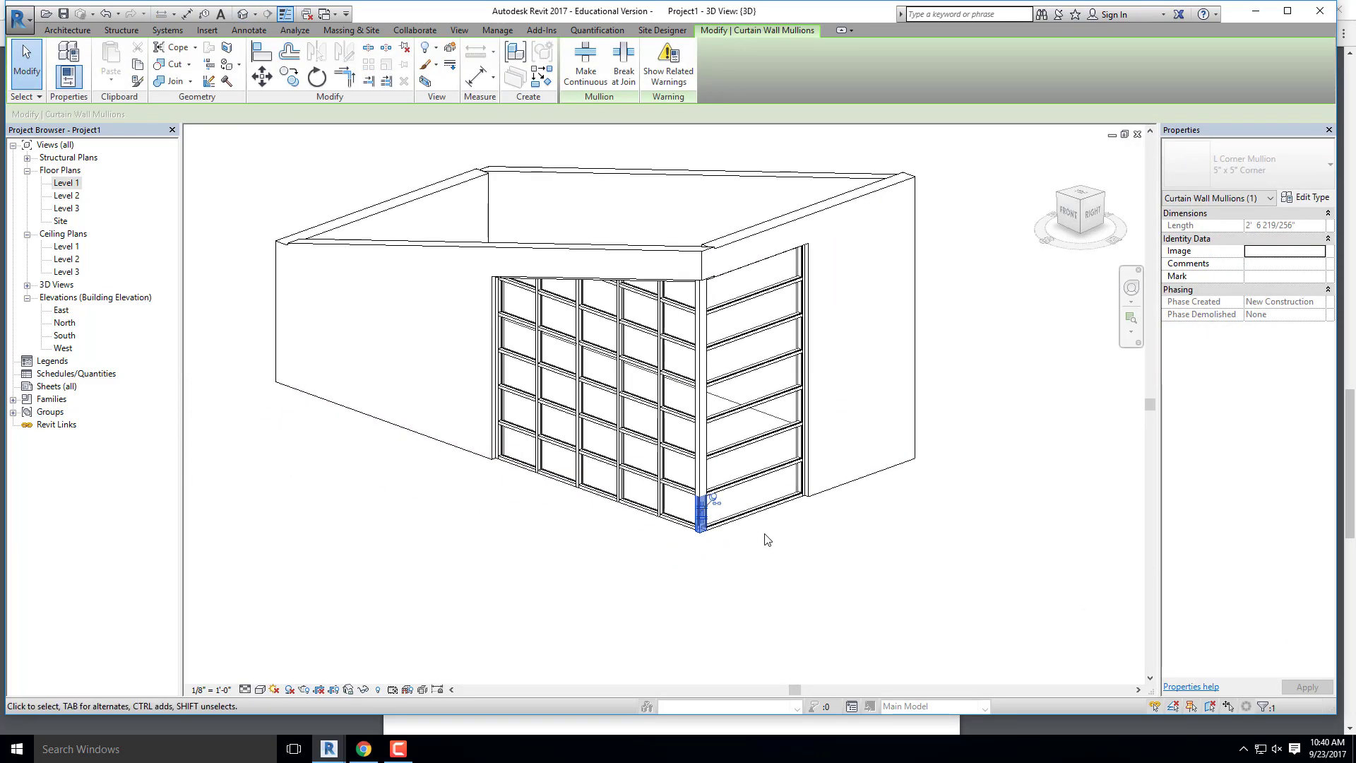
Step: In the Level 1 plan, disallow the join at the east storefront's south end and shorten the storefront to about 7' 11"
{"action": "left_click", "coordinate": [787, 579]}
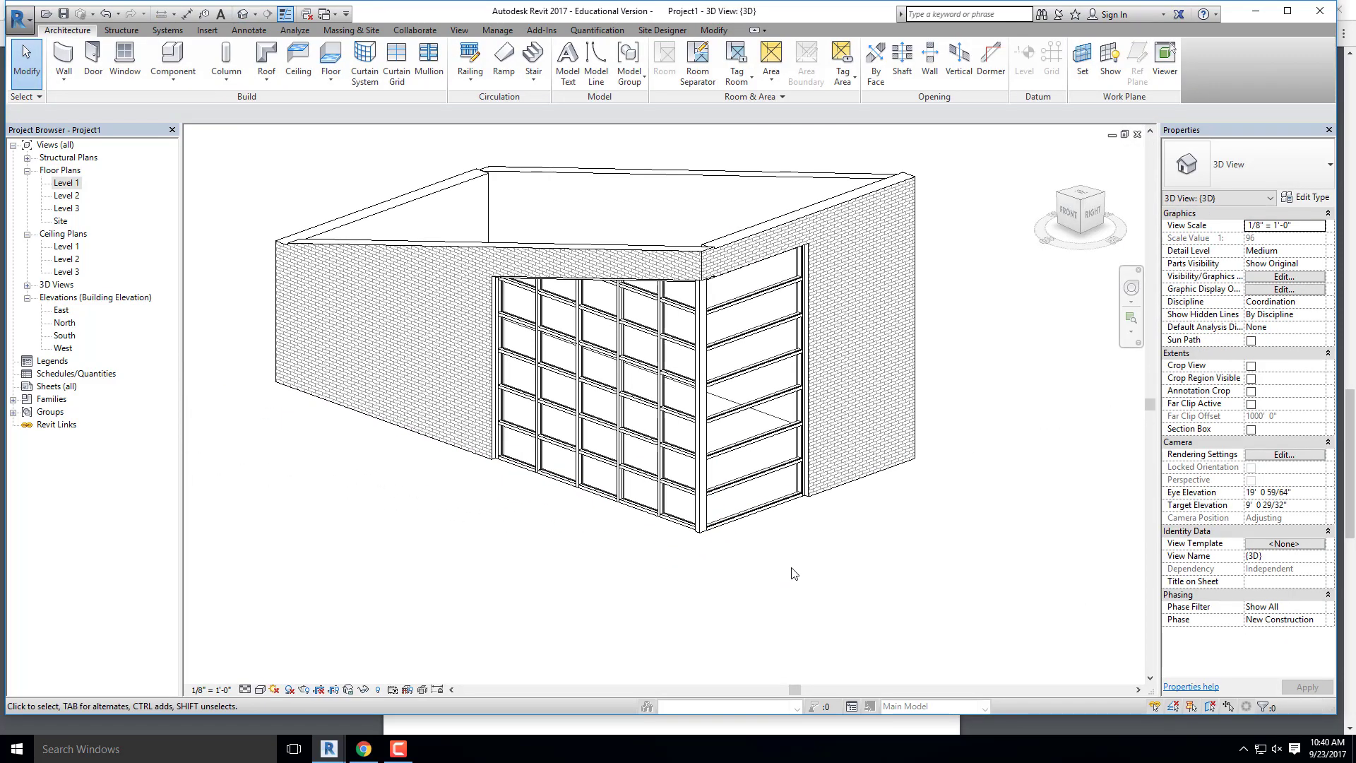
{"action": "double_click", "coordinate": [67, 183]}
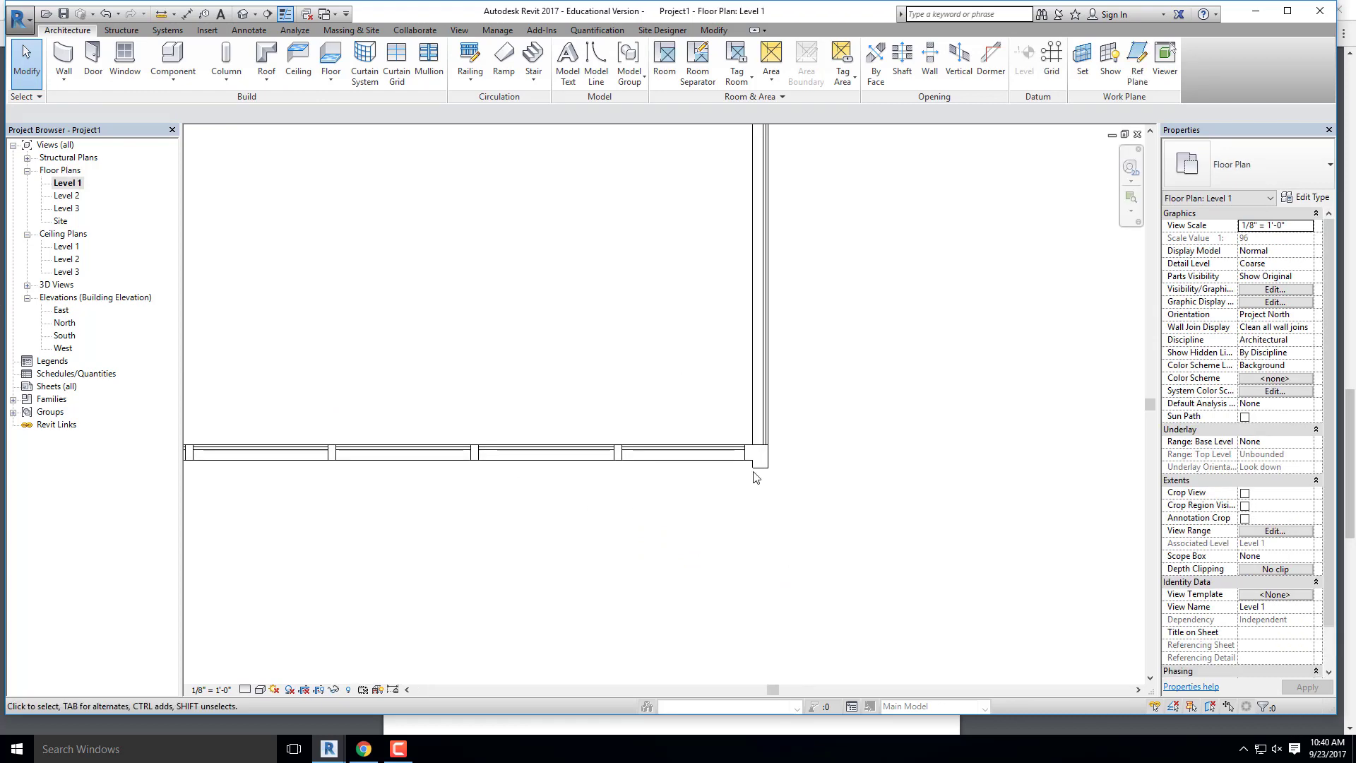
{"action": "scroll", "coordinate": [808, 445], "scroll_direction": "up", "scroll_amount": 3}
{"action": "left_click", "coordinate": [741, 409]}
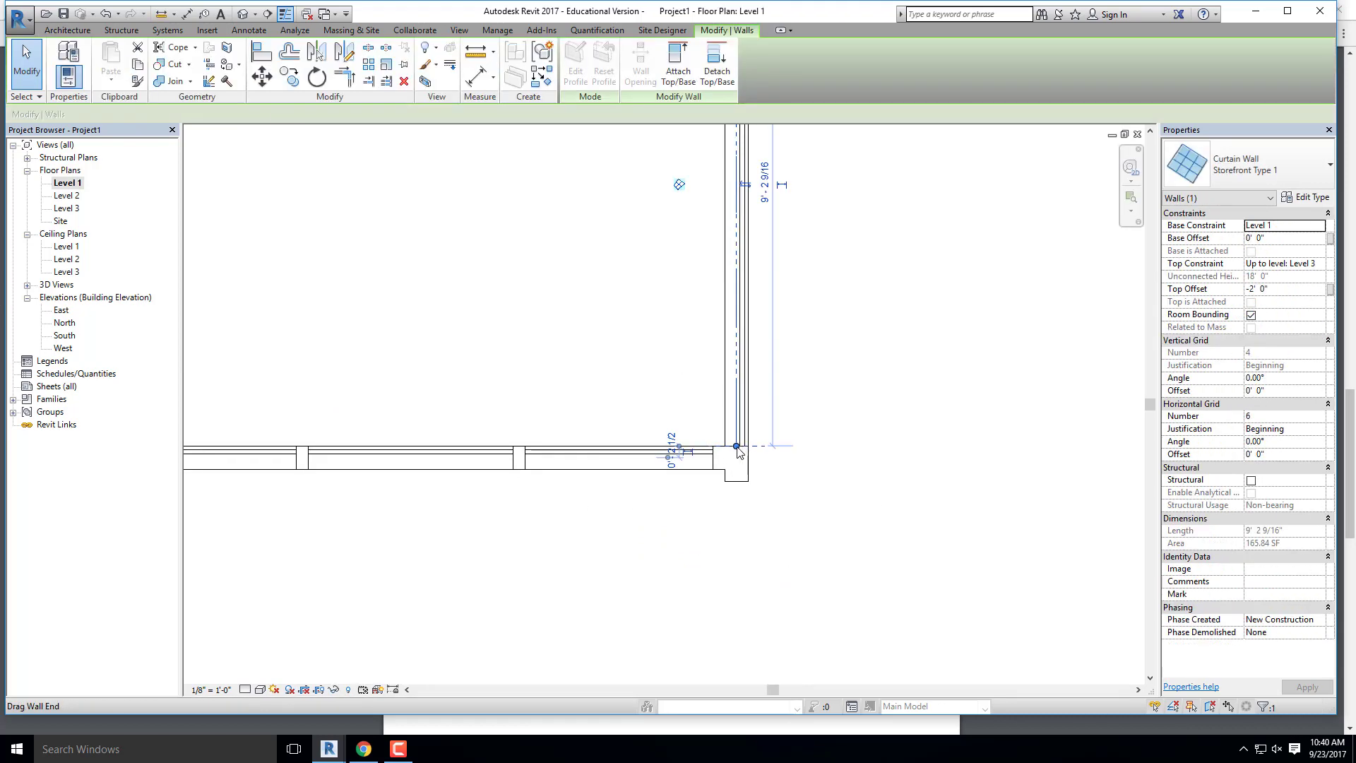
{"action": "right_click", "coordinate": [737, 445]}
{"action": "left_click", "coordinate": [815, 182]}
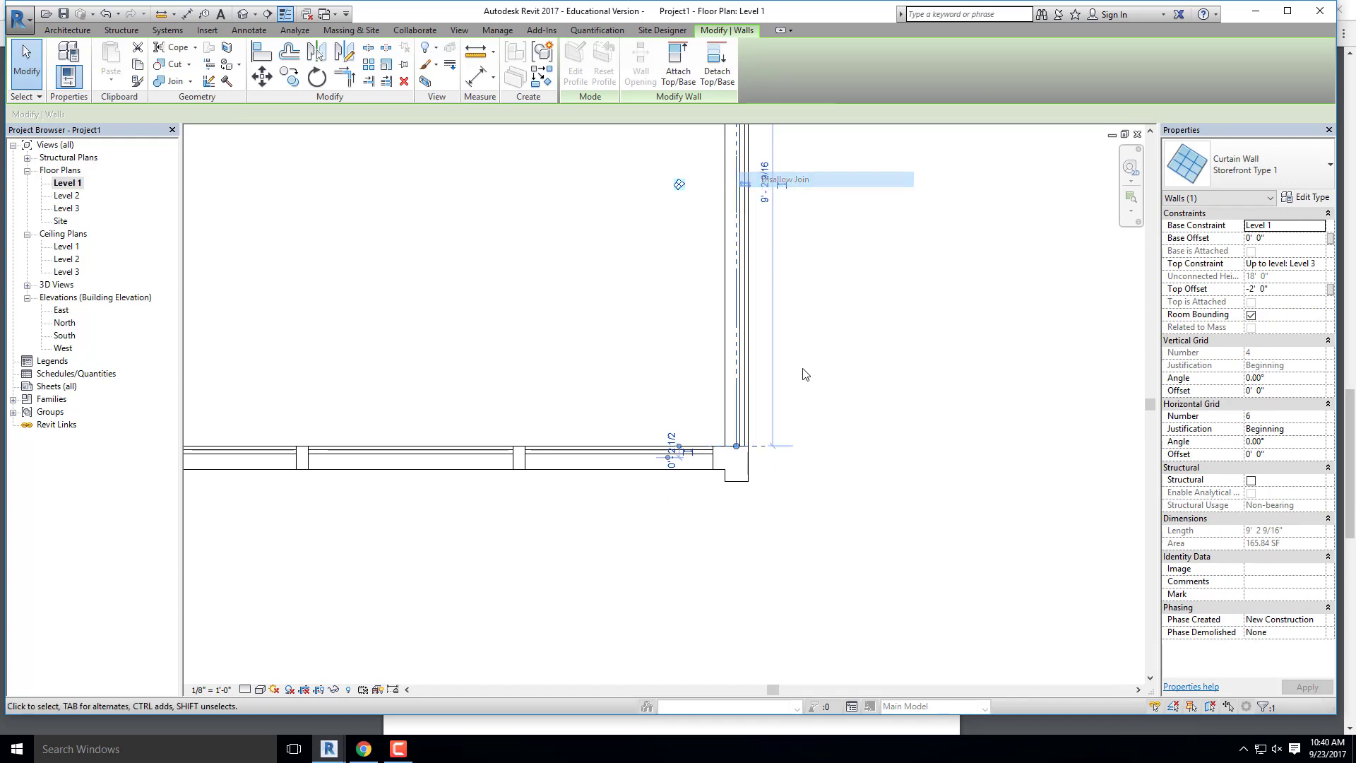
{"action": "left_click_drag", "start_coordinate": [736, 447], "coordinate": [736, 390]}
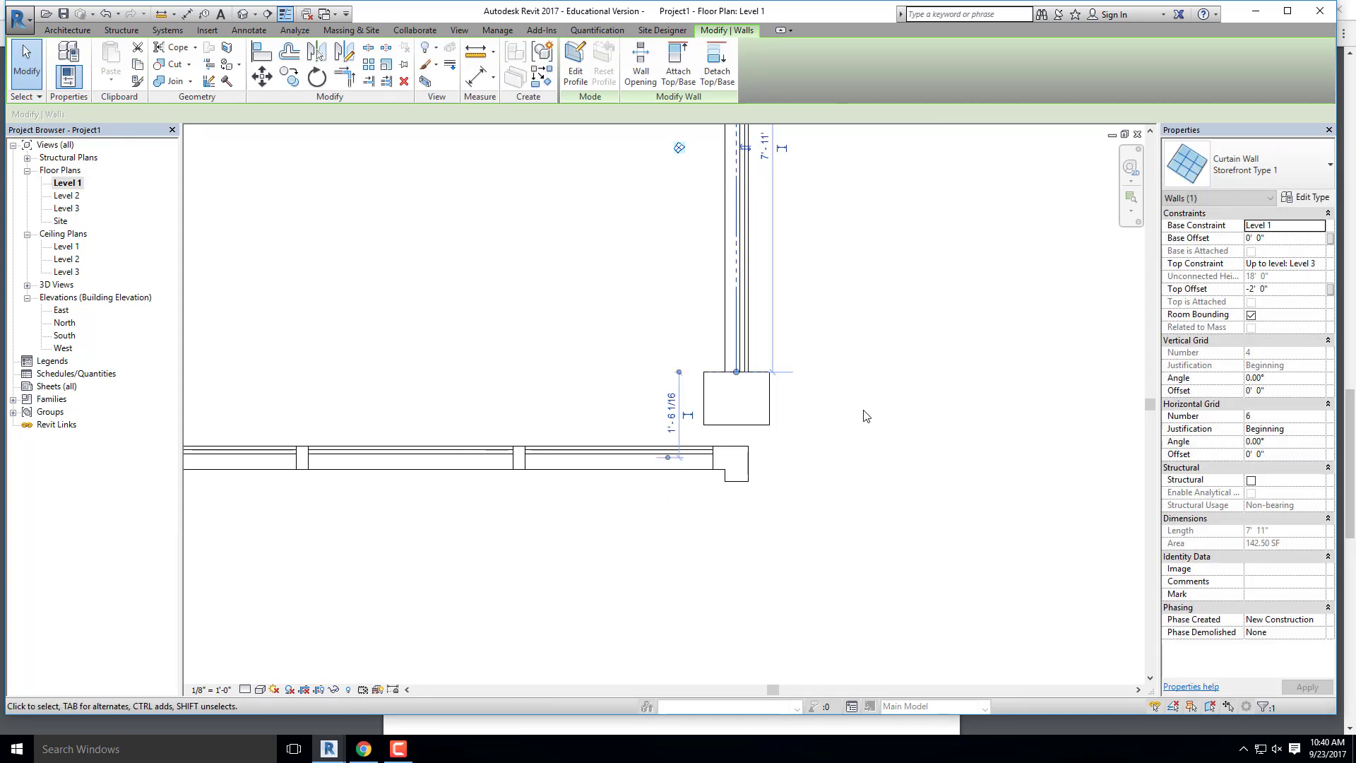
{"action": "key", "text": "Escape"}
Step: Set the vertical Border 2 mullion of the south storefront's type, Storefront Type 2, to Quad Corner Mullion : 5" x 5" Quad Corner
{"action": "left_click", "coordinate": [666, 462]}
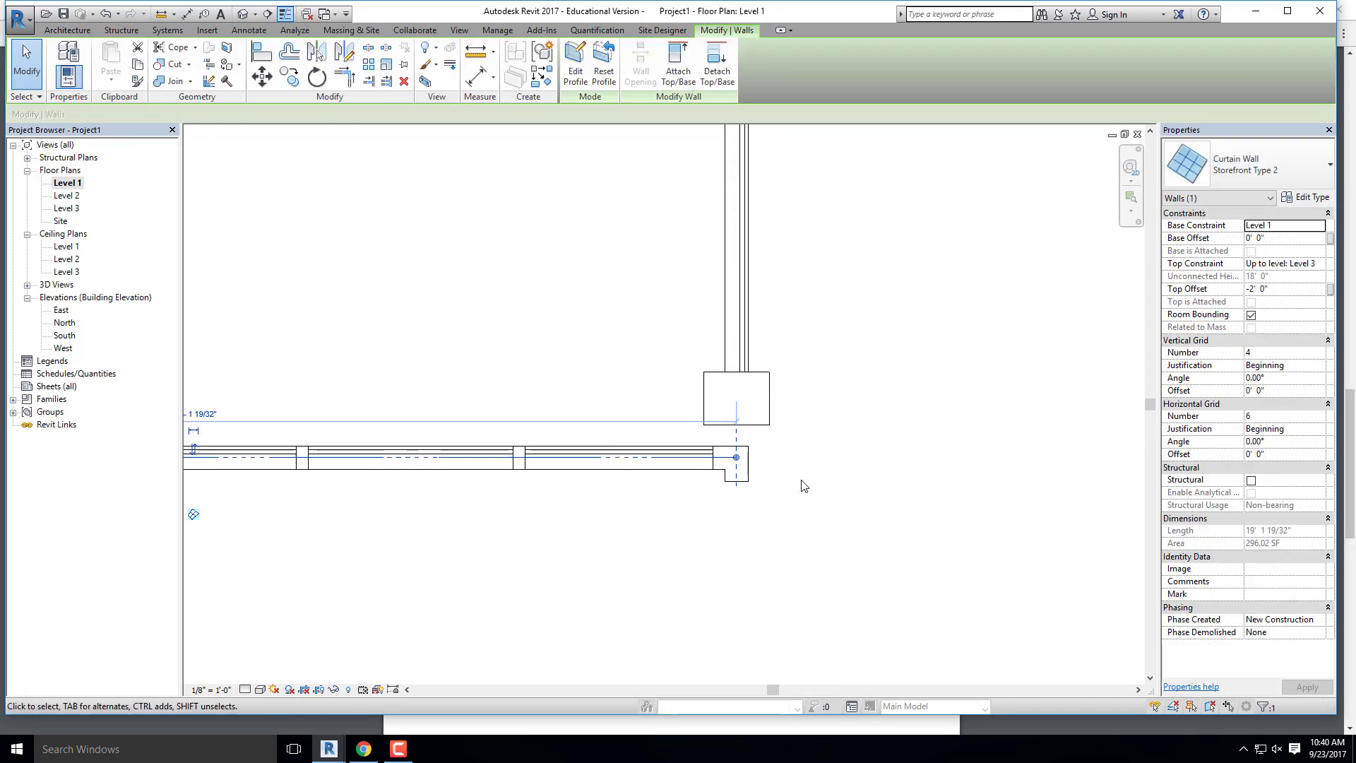
{"action": "key", "text": "Escape"}
{"action": "left_click", "coordinate": [756, 491]}
{"action": "key", "text": "Escape"}
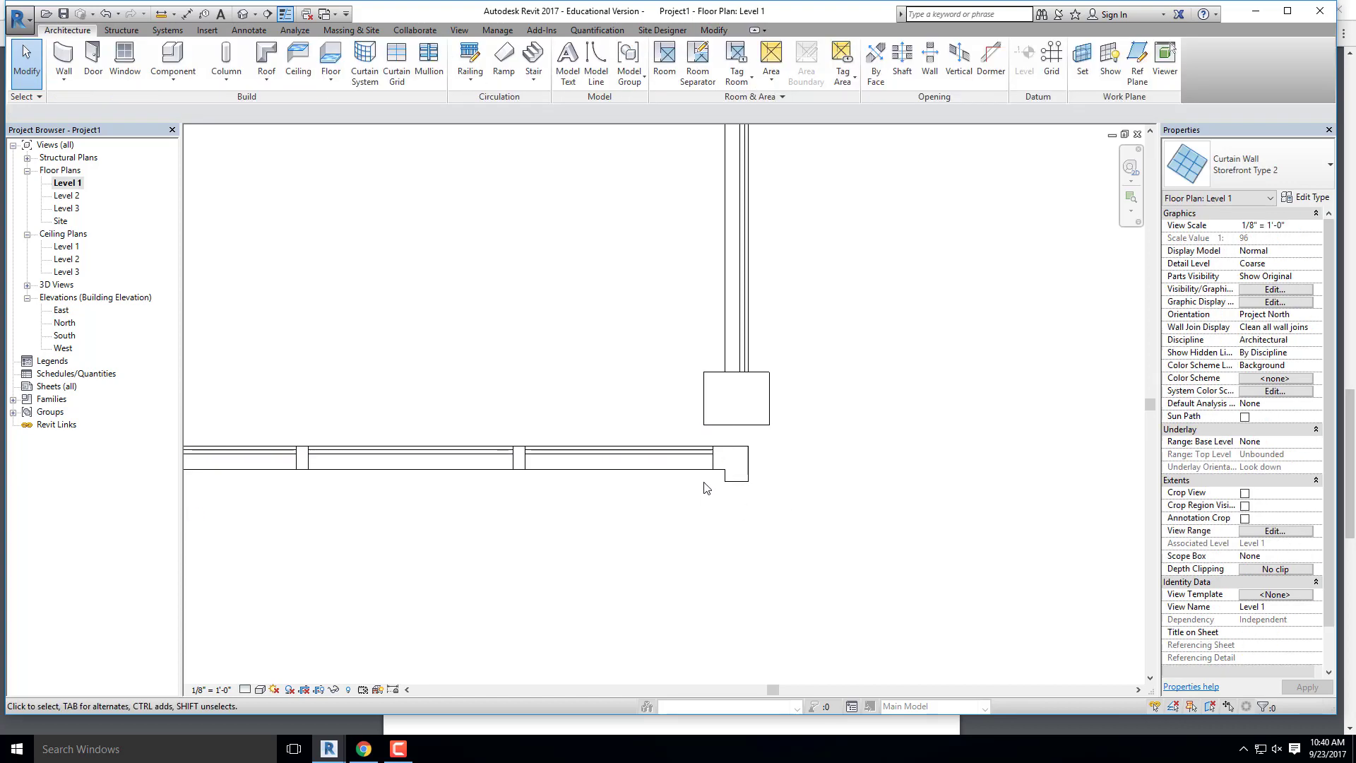
{"action": "left_click", "coordinate": [737, 462]}
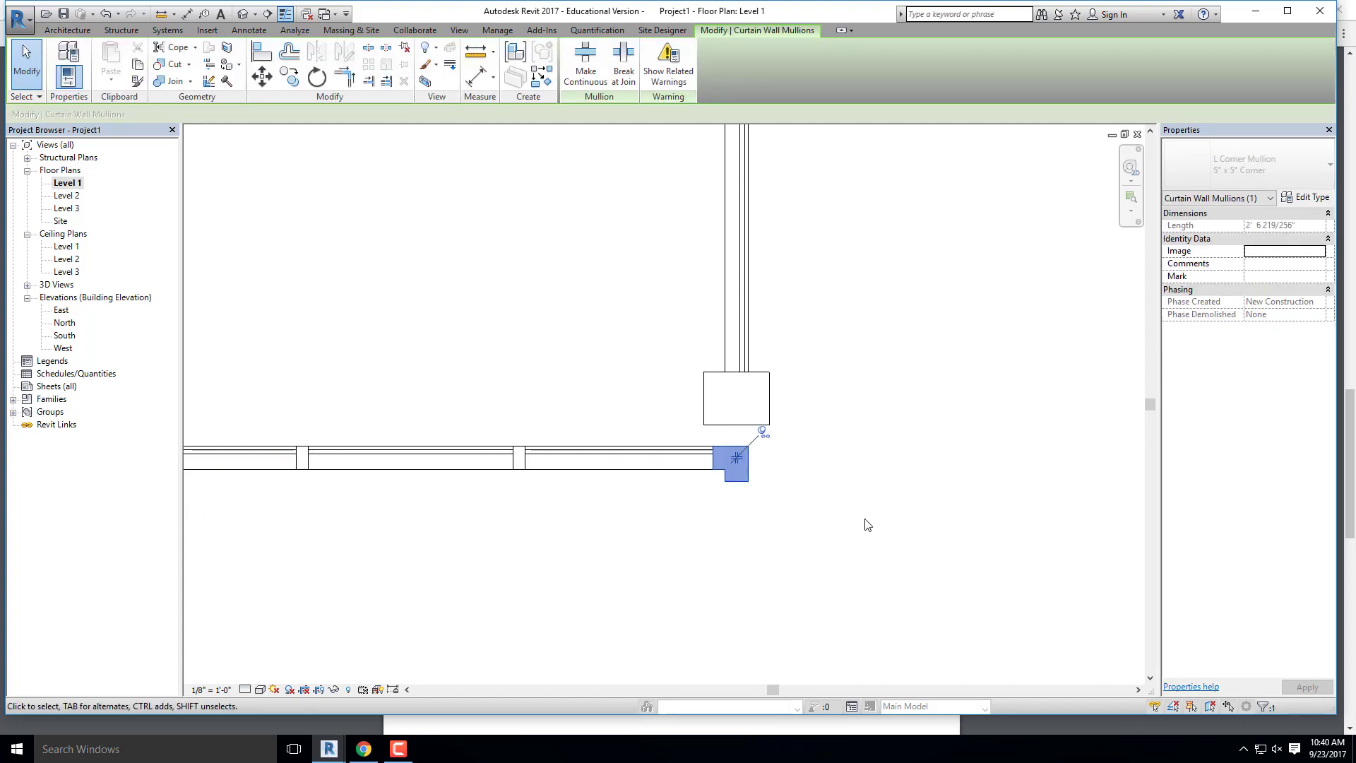
{"action": "key", "text": "Escape"}
{"action": "left_click", "coordinate": [594, 463]}
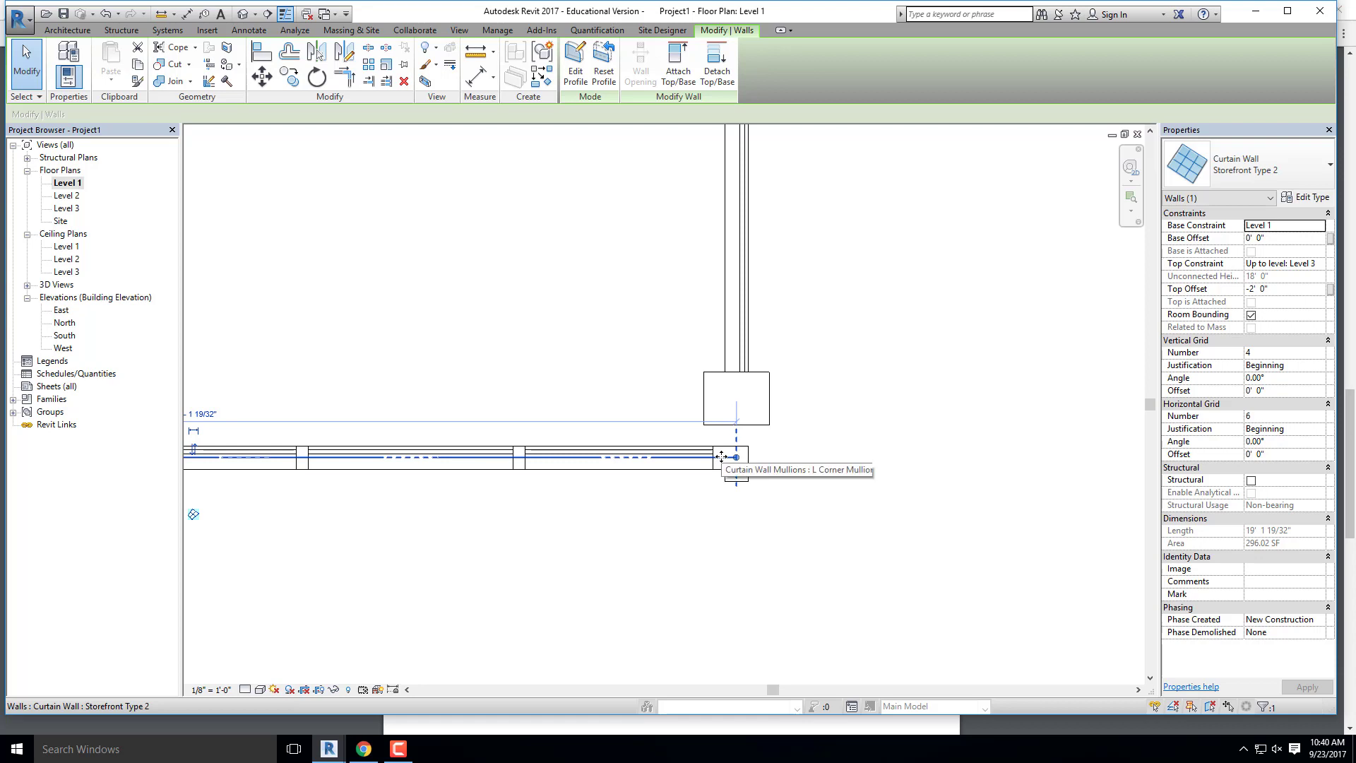
{"action": "left_click", "coordinate": [1308, 198]}
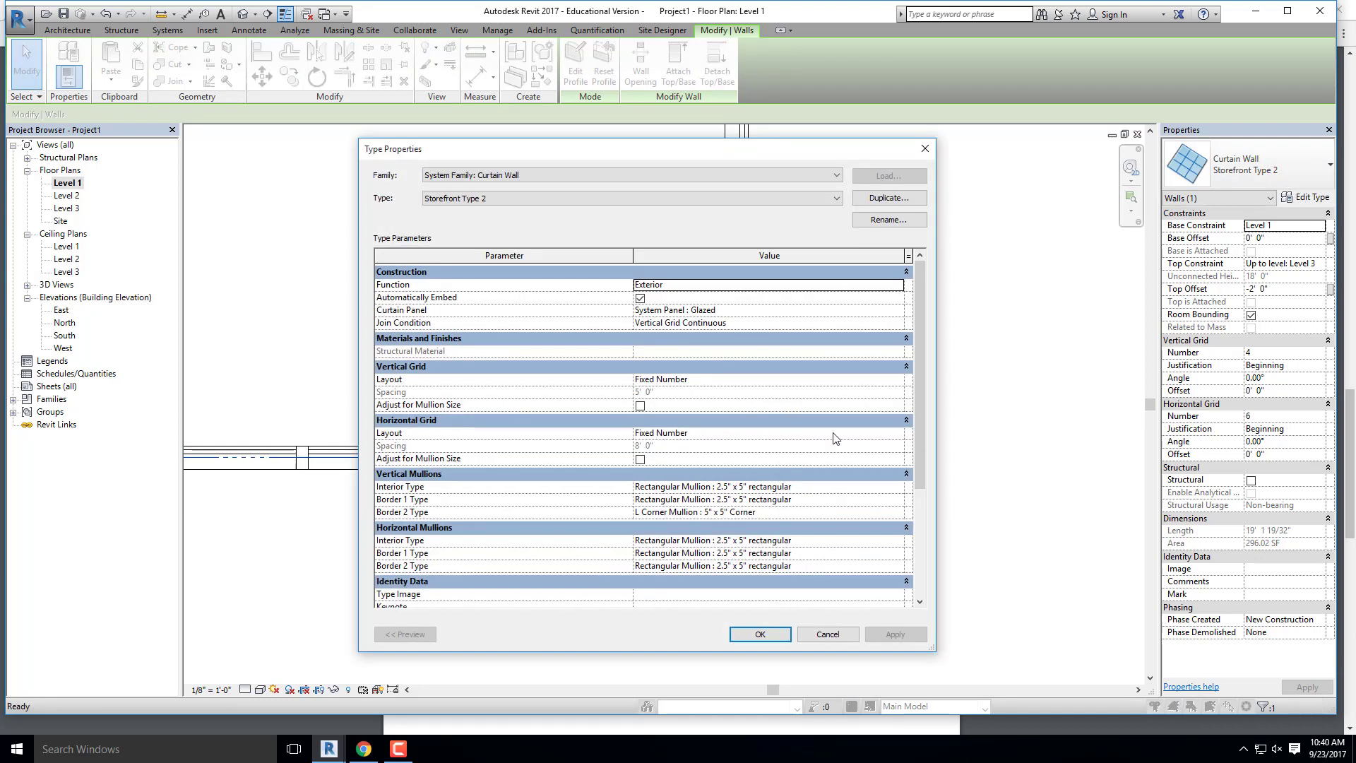
{"action": "left_click", "coordinate": [900, 513]}
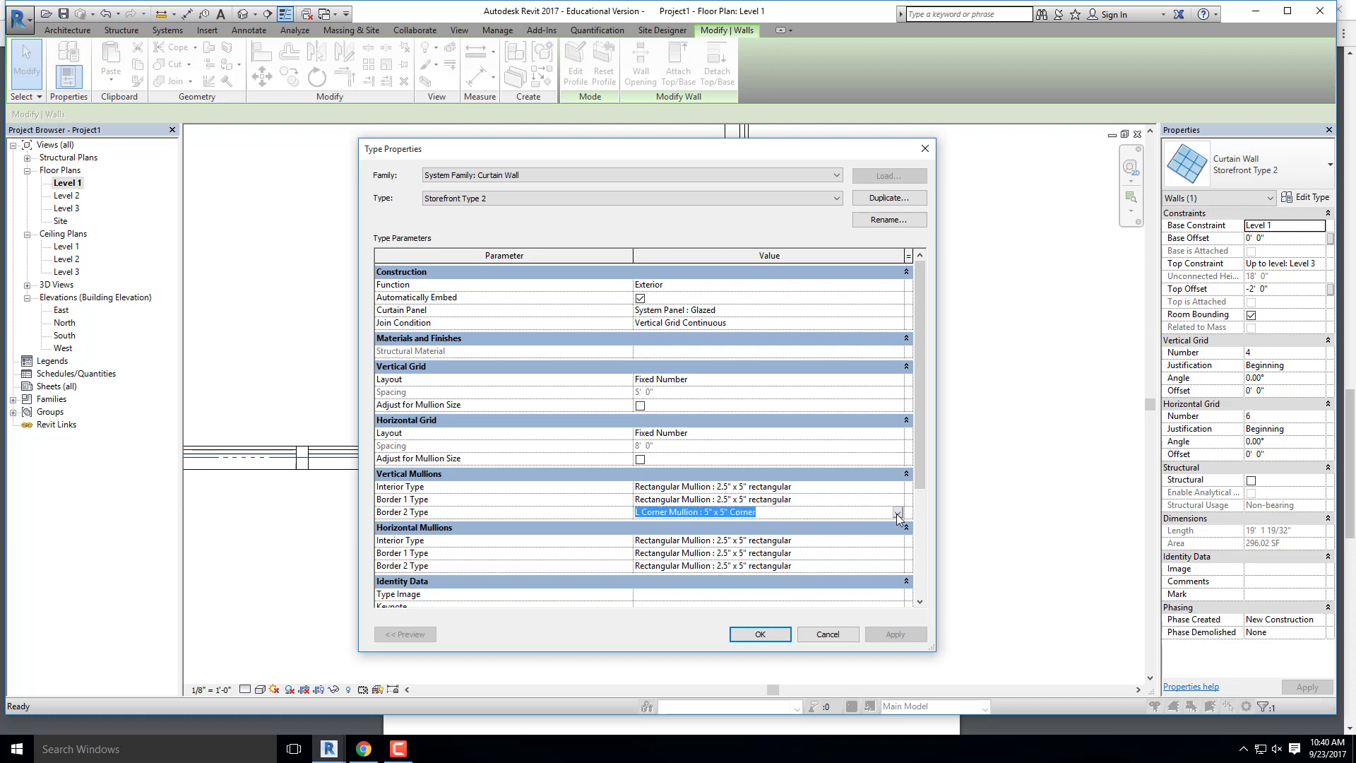
{"action": "left_click", "coordinate": [897, 513]}
{"action": "left_click", "coordinate": [727, 546]}
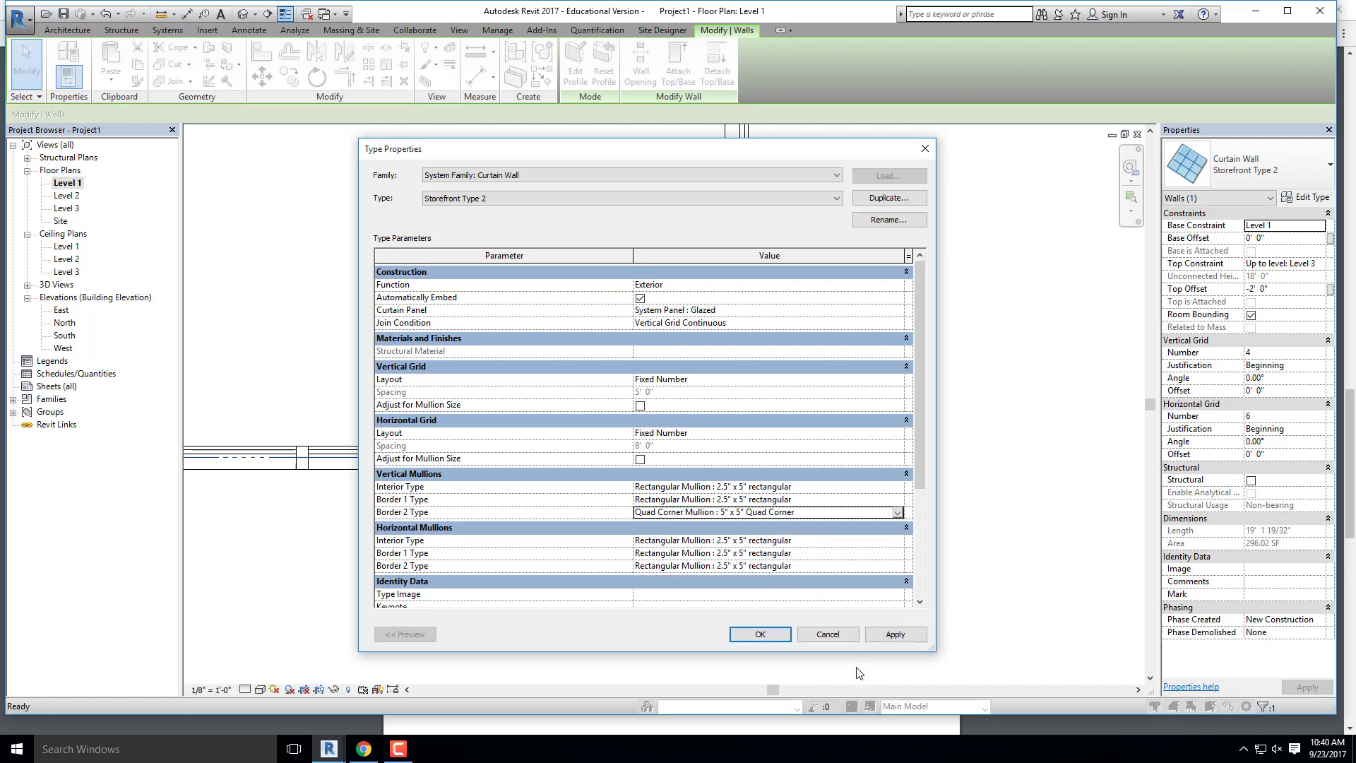
{"action": "left_click", "coordinate": [760, 635]}
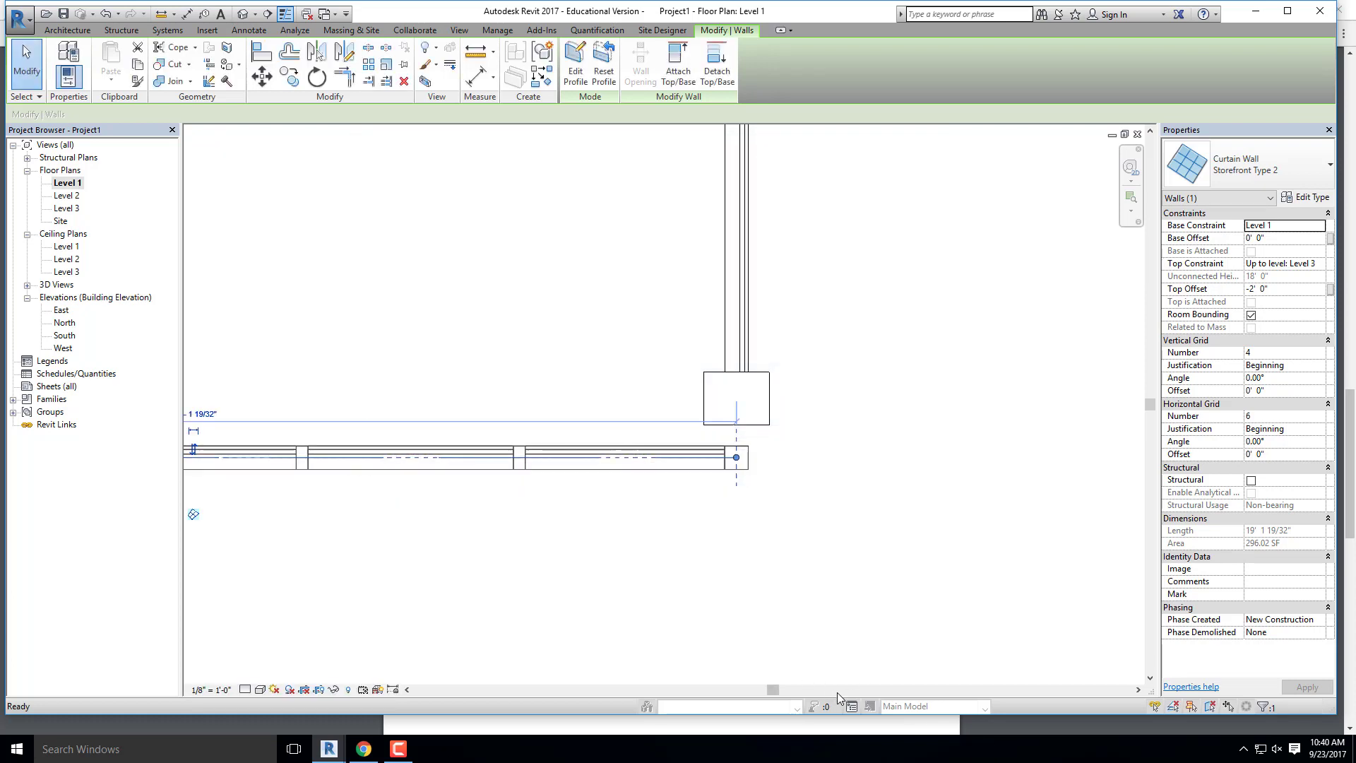
{"action": "left_click", "coordinate": [896, 548]}
Step: Extend the east storefront's south end down to the inner face of the south storefront's corner mullion
{"action": "scroll", "coordinate": [674, 342], "scroll_direction": "up", "scroll_amount": 2}
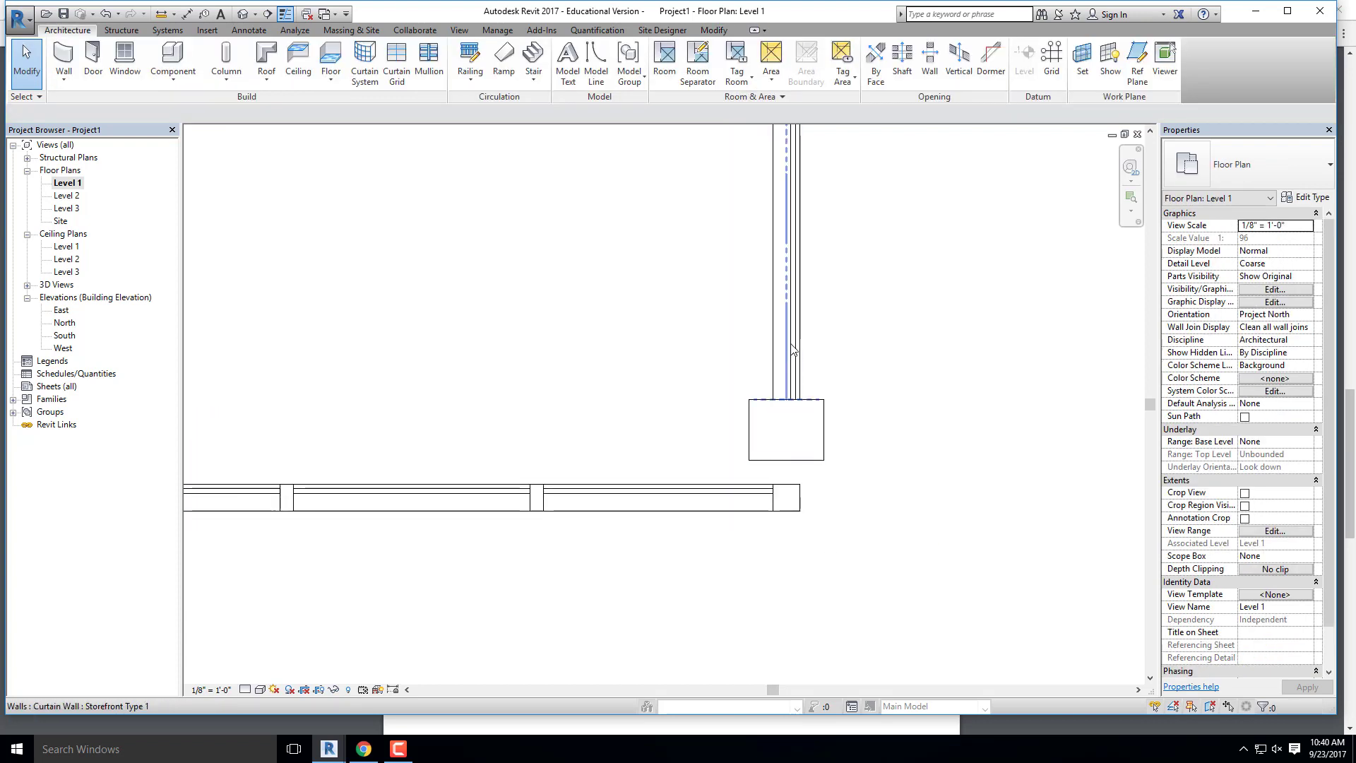
{"action": "left_click", "coordinate": [786, 423]}
{"action": "left_click_drag", "start_coordinate": [786, 427], "coordinate": [788, 485]}
{"action": "left_click", "coordinate": [954, 445]}
{"action": "scroll", "coordinate": [954, 445], "scroll_direction": "down", "scroll_amount": 1}
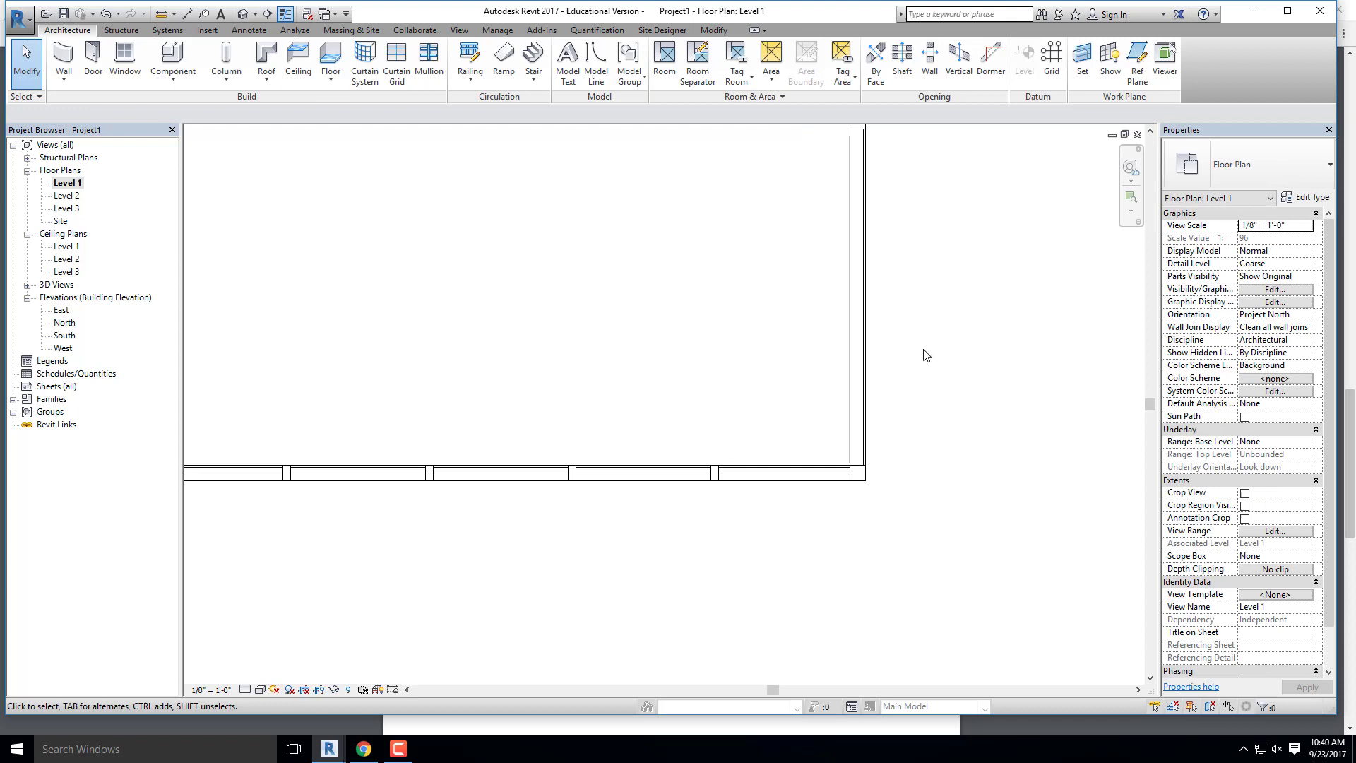
{"action": "left_click", "coordinate": [752, 478]}
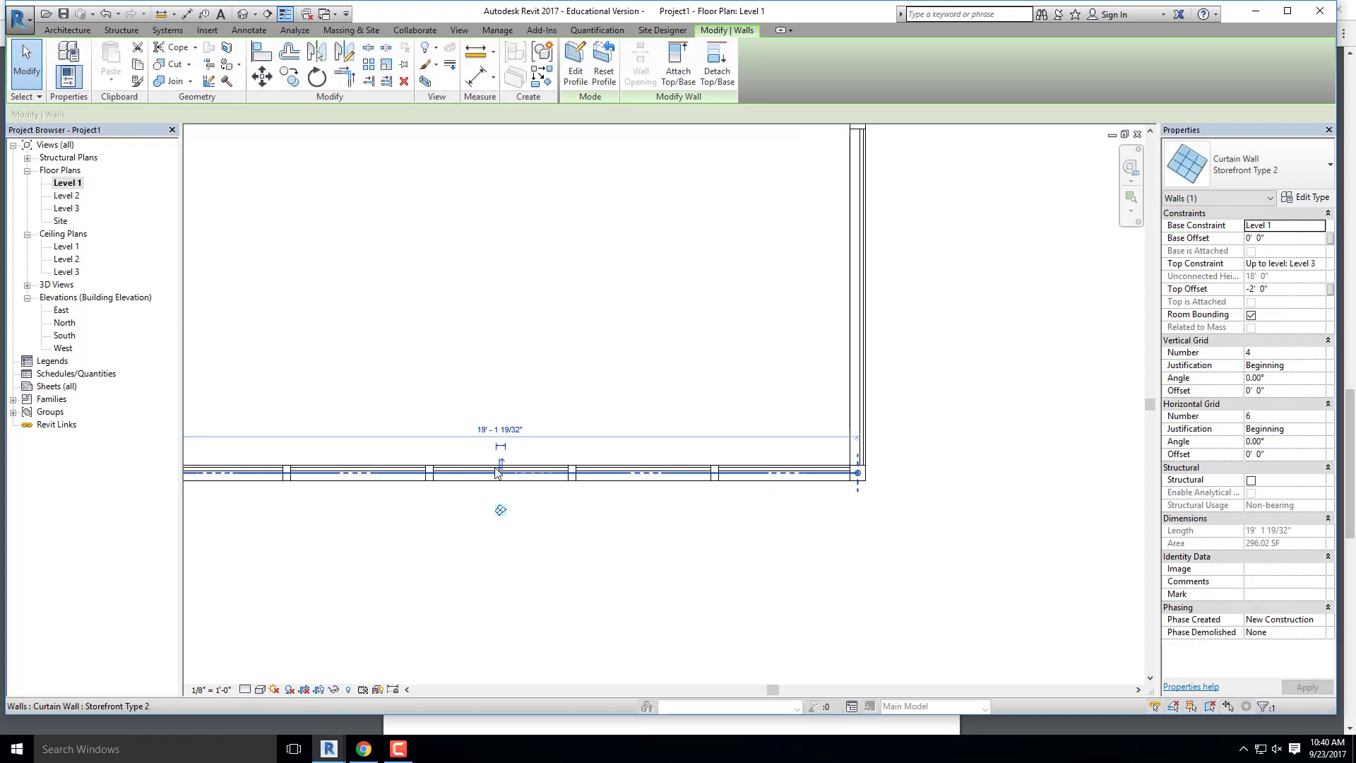
{"action": "left_click", "coordinate": [940, 494]}
{"action": "scroll", "coordinate": [951, 465], "scroll_direction": "down", "scroll_amount": 1}
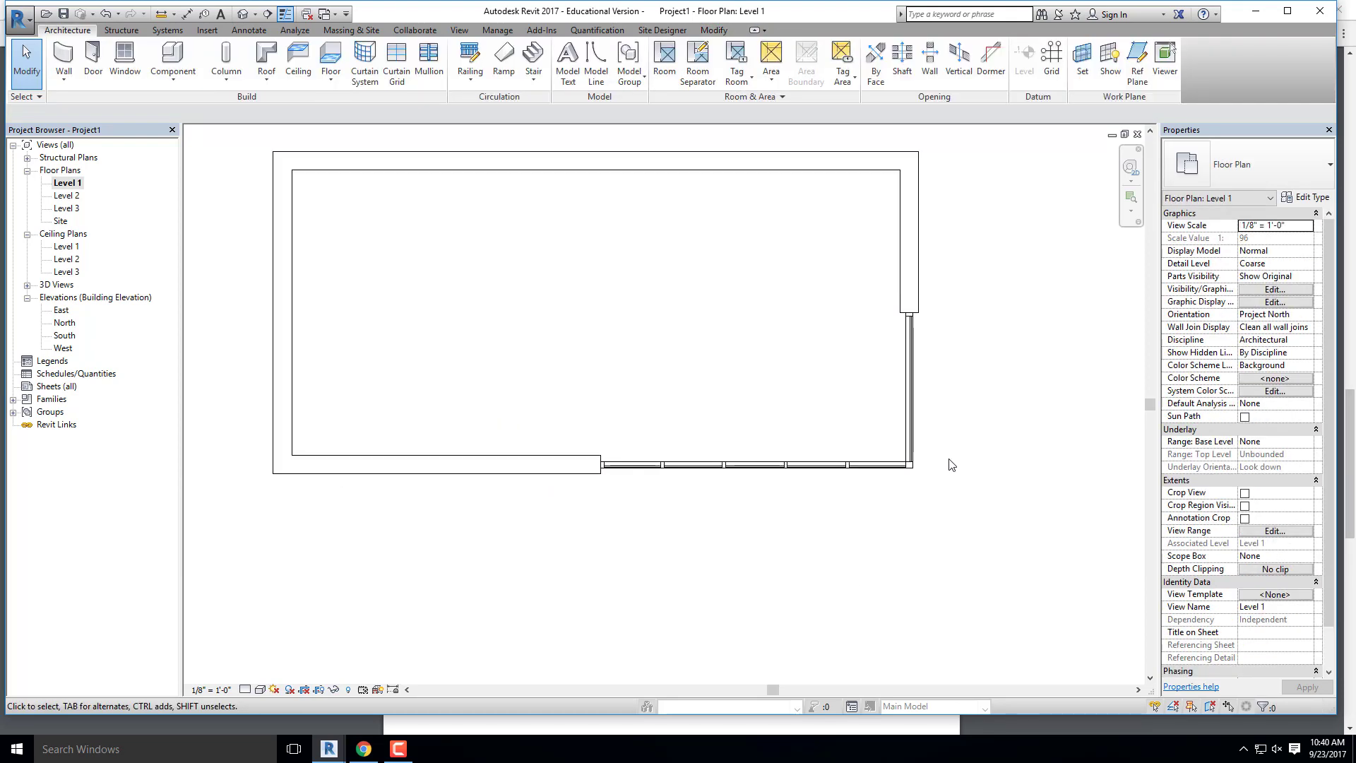
Step: Examine the storefront corner in 3D and compare it with the finished building in the CTE4 project's 3D view
{"action": "left_click", "coordinate": [243, 13]}
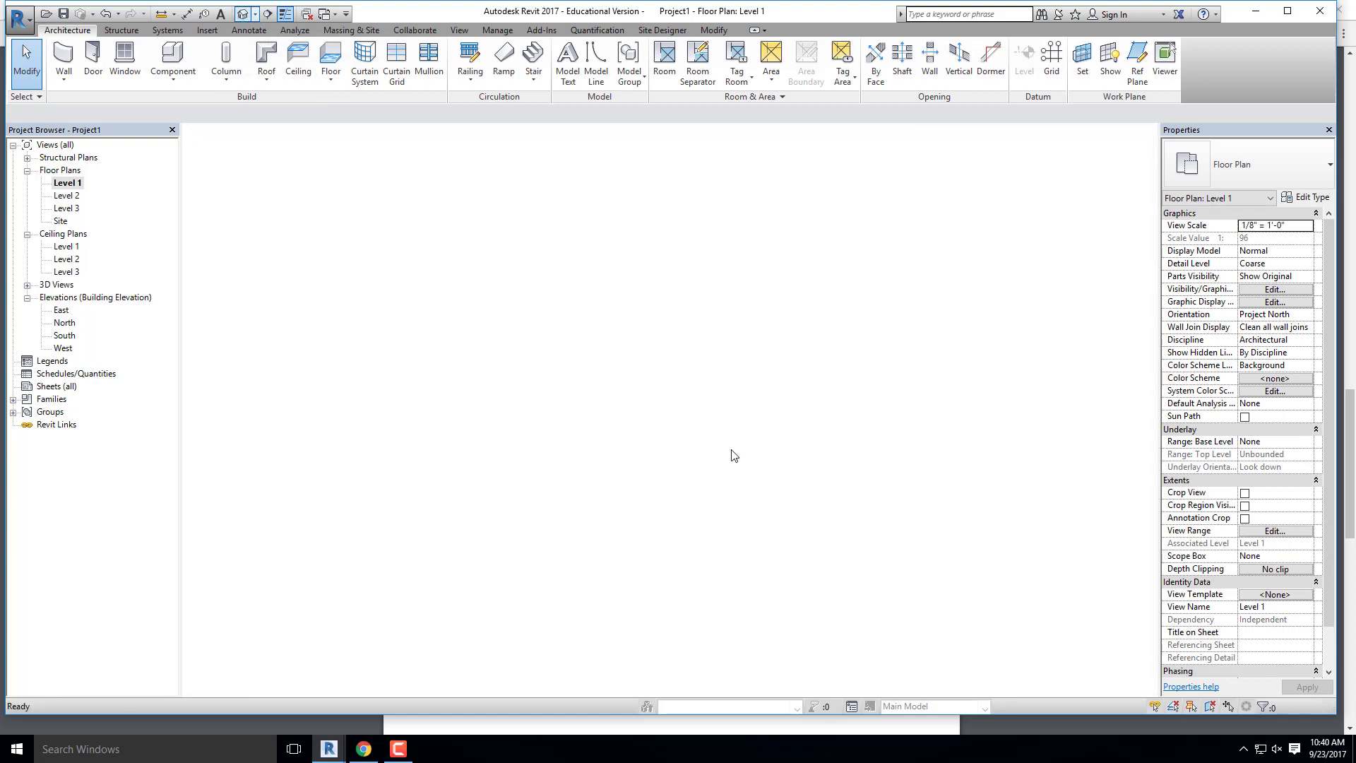
{"action": "middle_click_drag", "start_coordinate": [666, 539], "coordinate": [424, 636], "text": "shift"}
{"action": "mouse_move", "coordinate": [333, 750]}
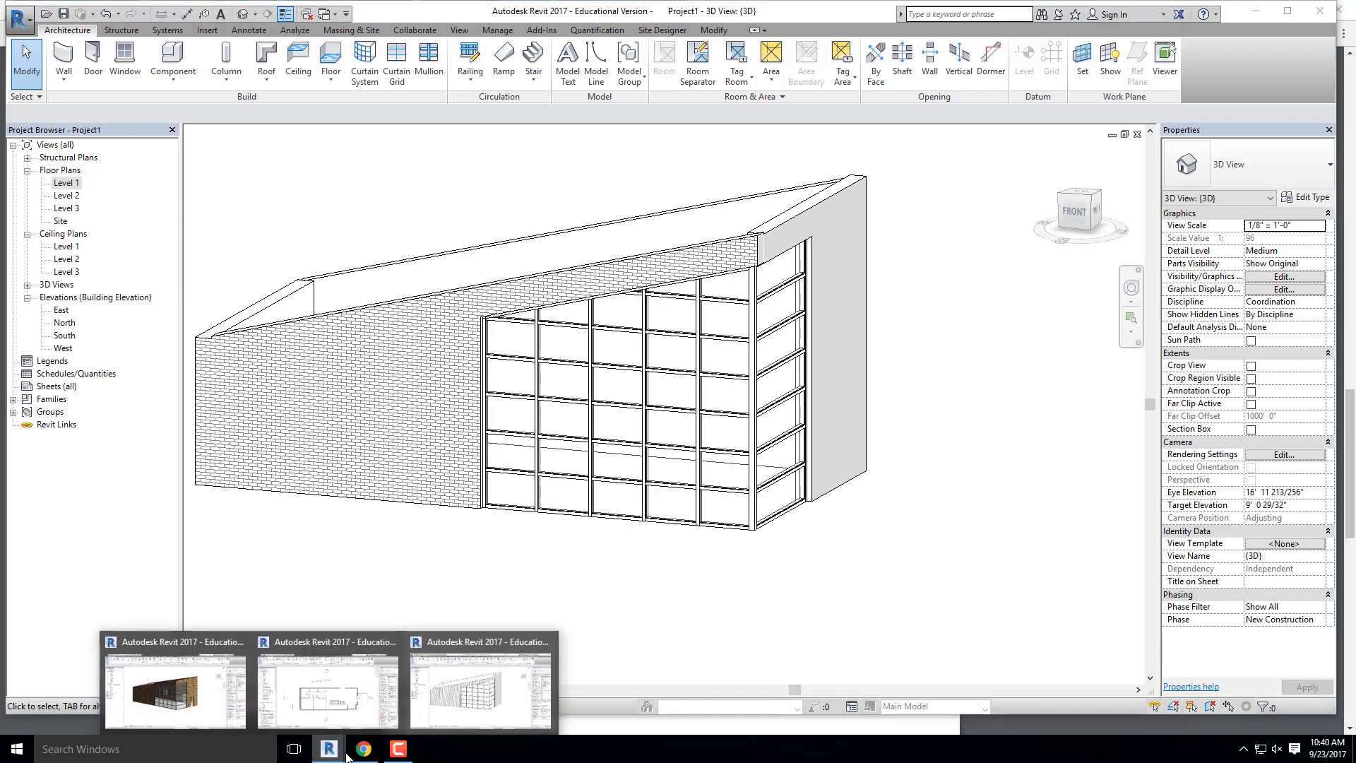
{"action": "left_click", "coordinate": [239, 708]}
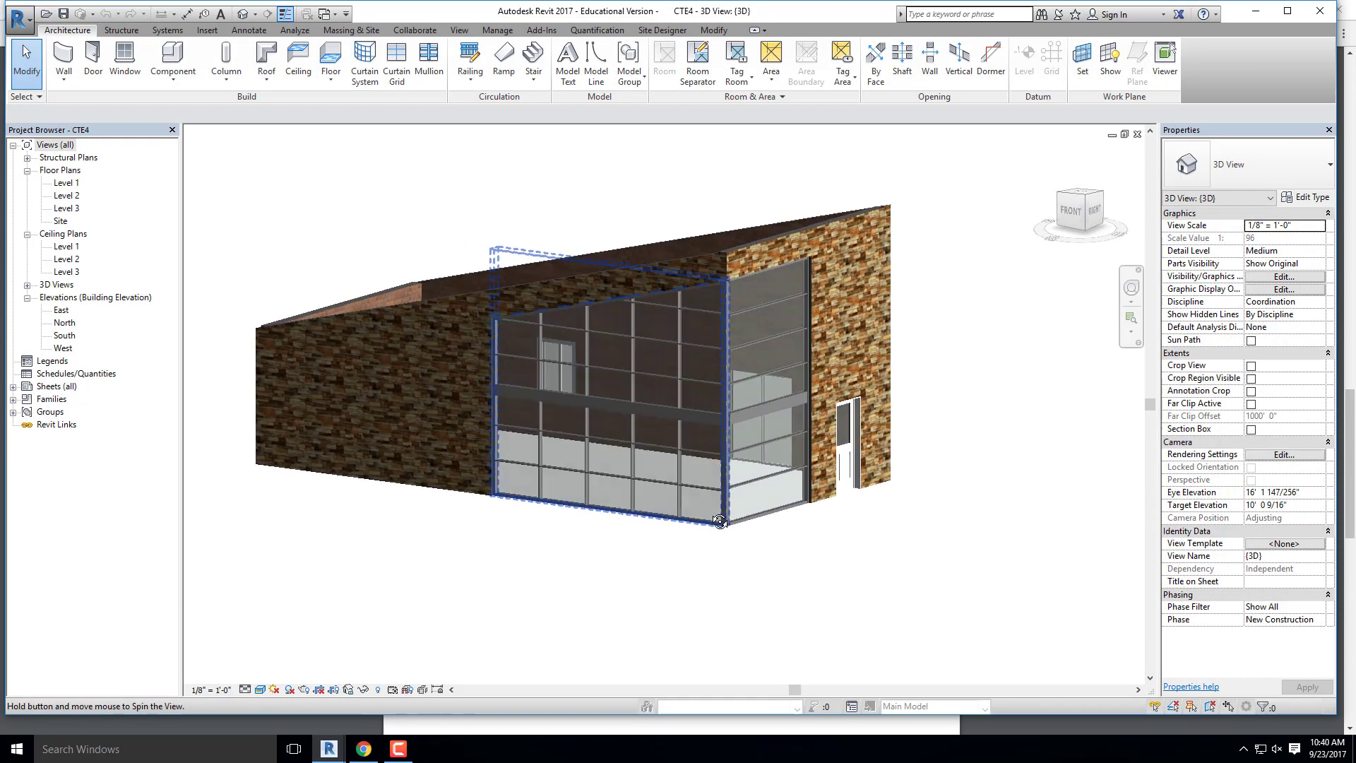
{"action": "scroll", "coordinate": [544, 404], "scroll_direction": "up", "scroll_amount": 3}
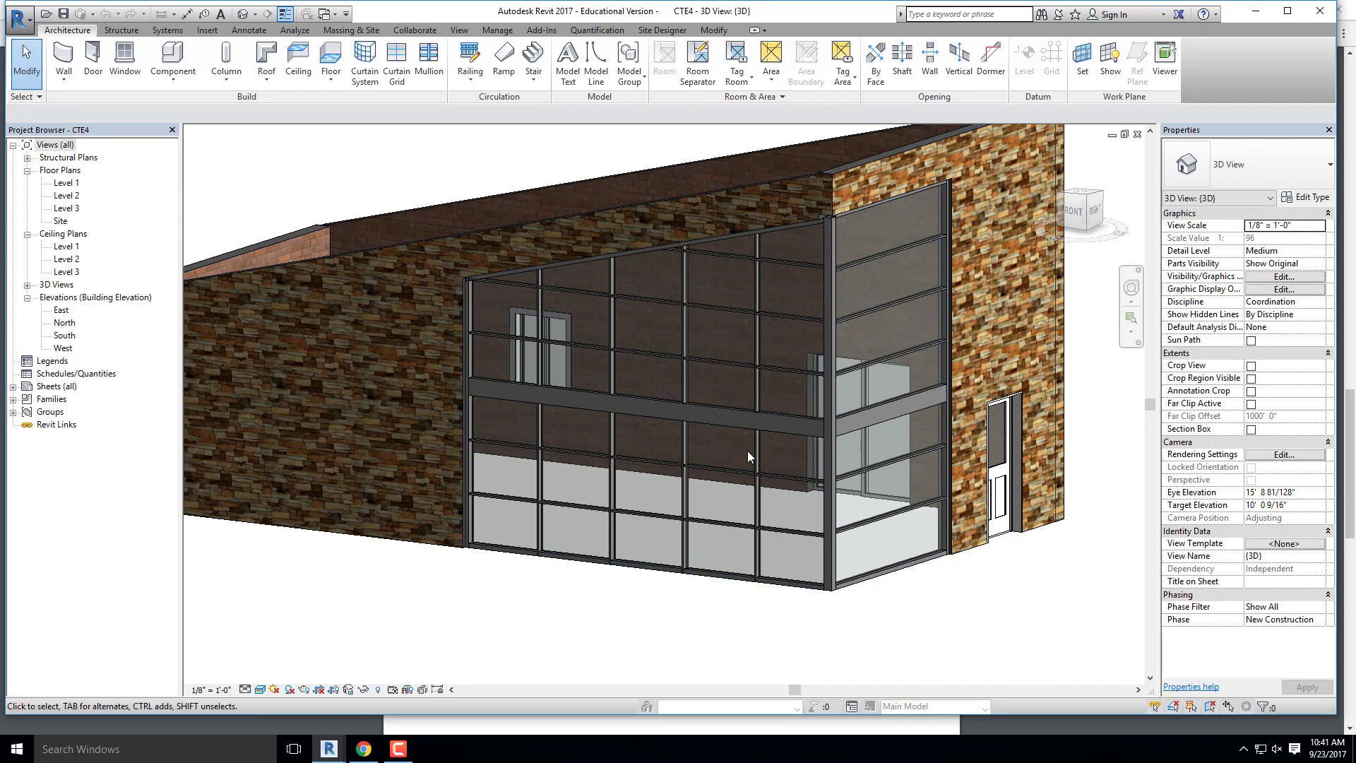
{"action": "middle_click_drag", "start_coordinate": [749, 449], "coordinate": [686, 484], "text": "shift"}
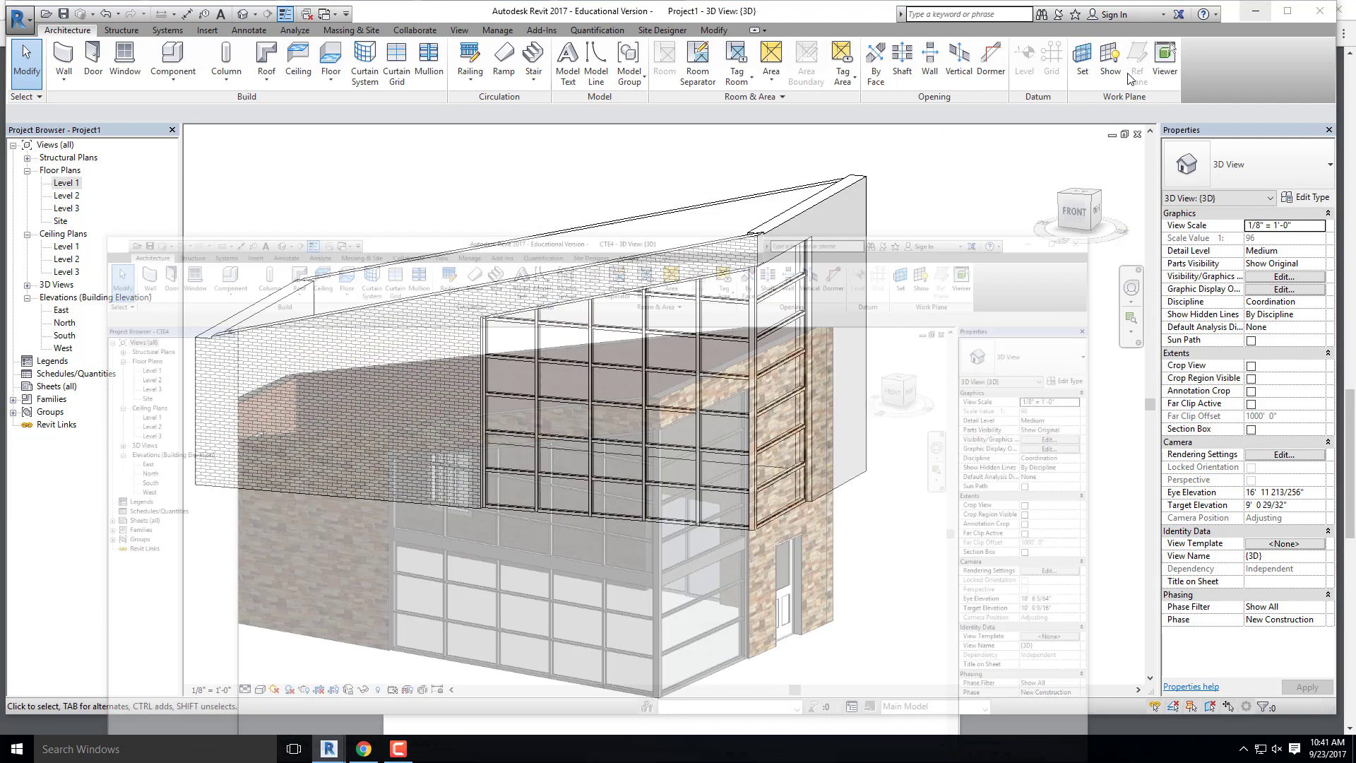
Step: In Project1, duplicate the type of the south storefront's easternmost horizontal mullion on the third grid line up, naming it 12" x 5" rectangular
{"action": "scroll", "coordinate": [708, 493], "scroll_direction": "up", "scroll_amount": 4}
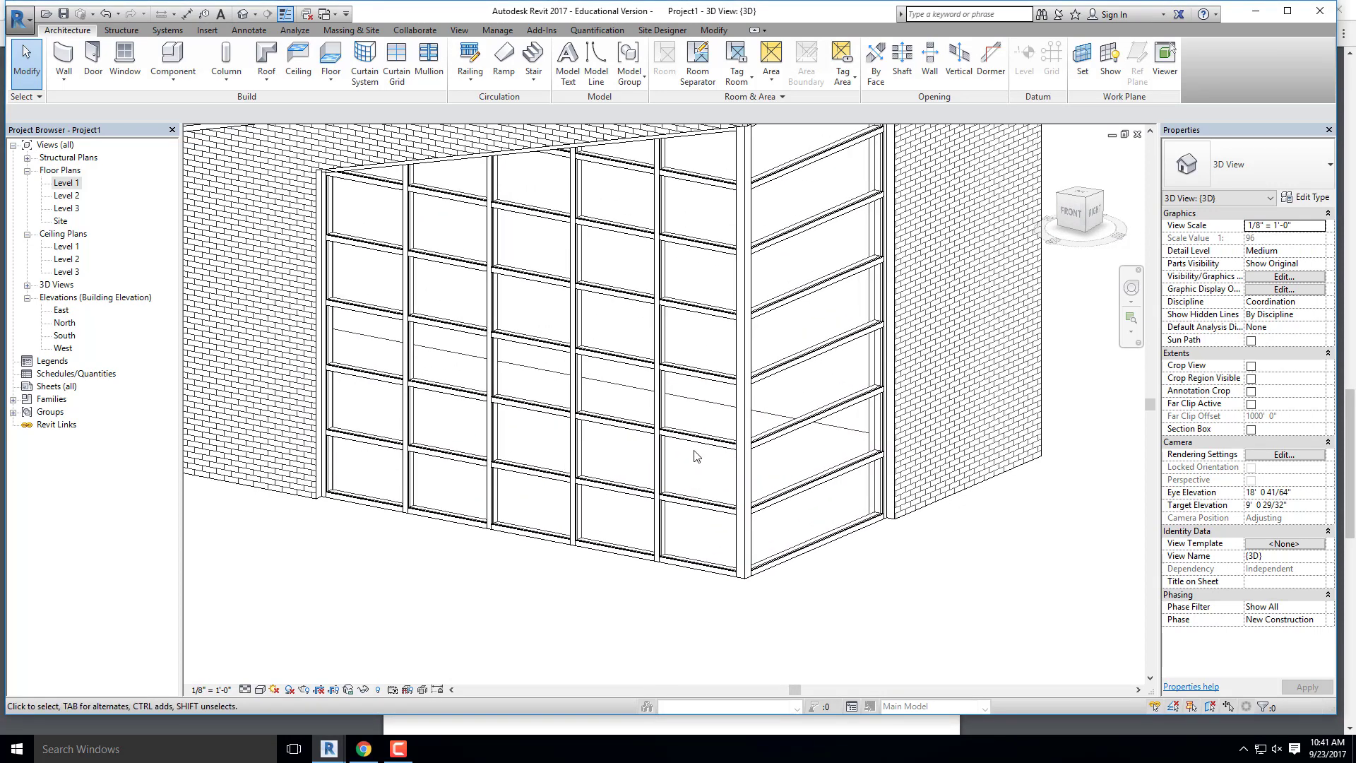
{"action": "left_click", "coordinate": [676, 372]}
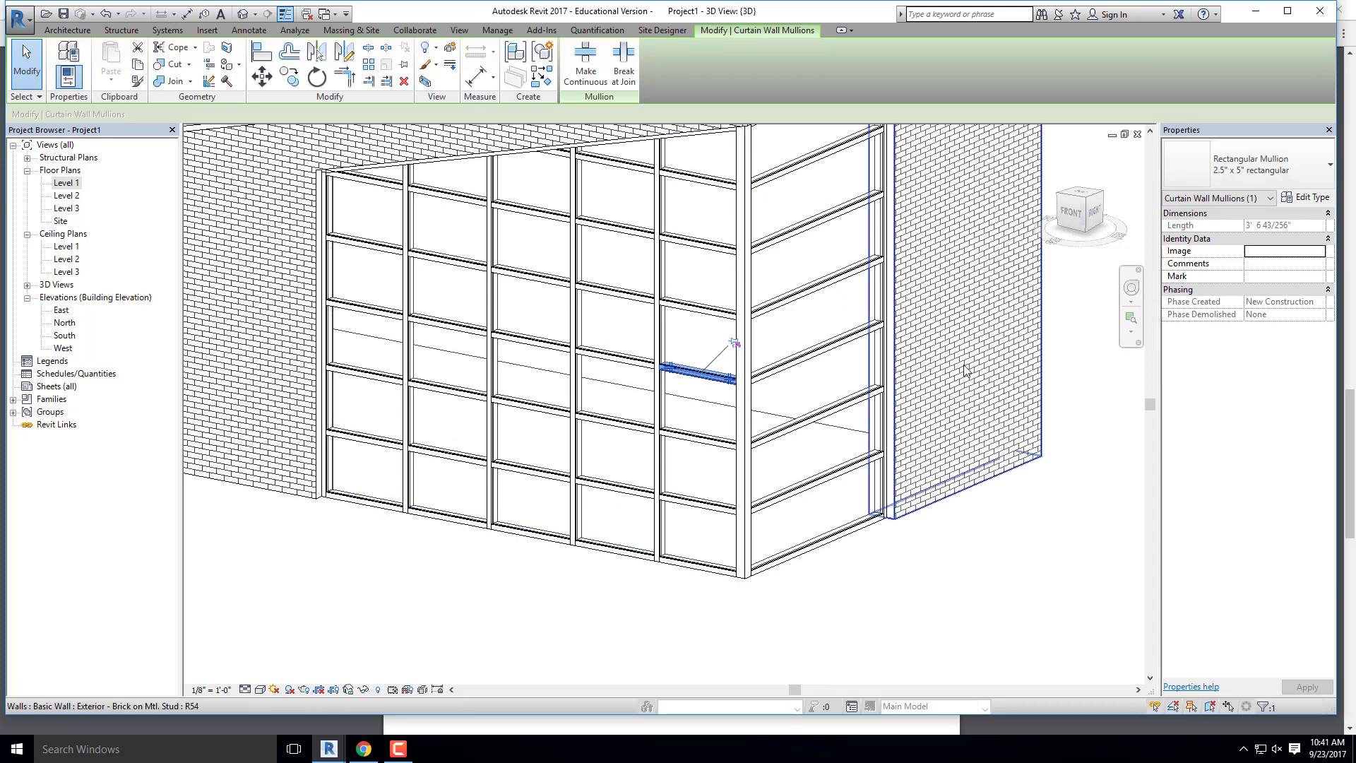
{"action": "left_click", "coordinate": [1312, 199]}
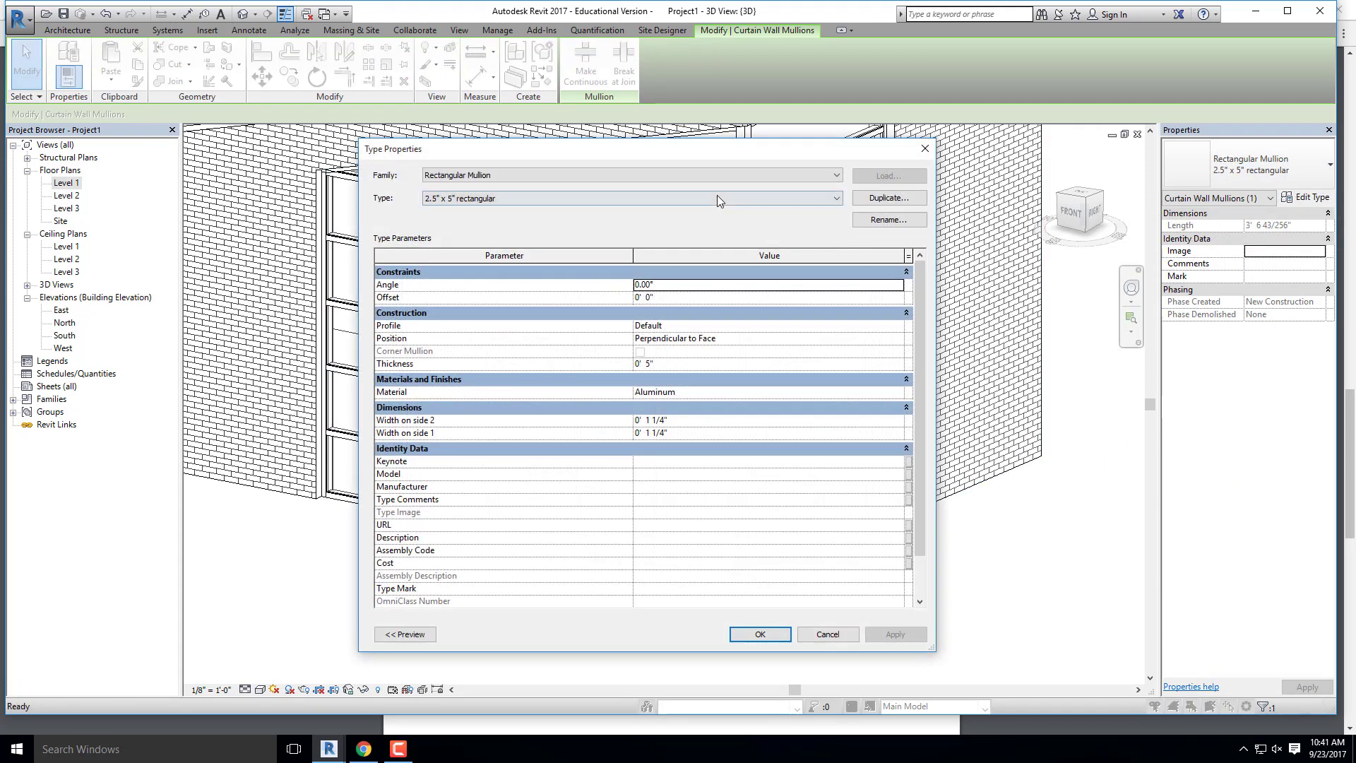
{"action": "left_click", "coordinate": [718, 198]}
{"action": "left_click", "coordinate": [483, 199]}
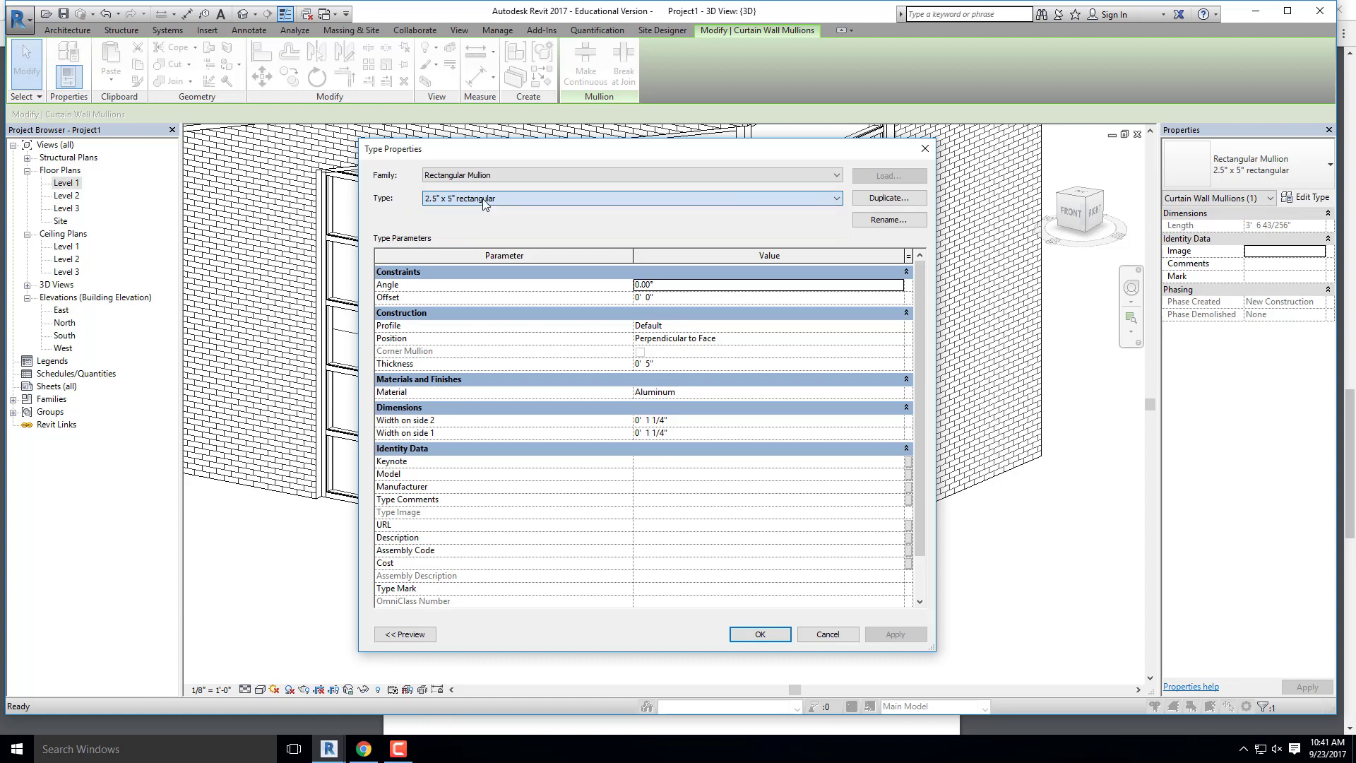
{"action": "left_click", "coordinate": [894, 199]}
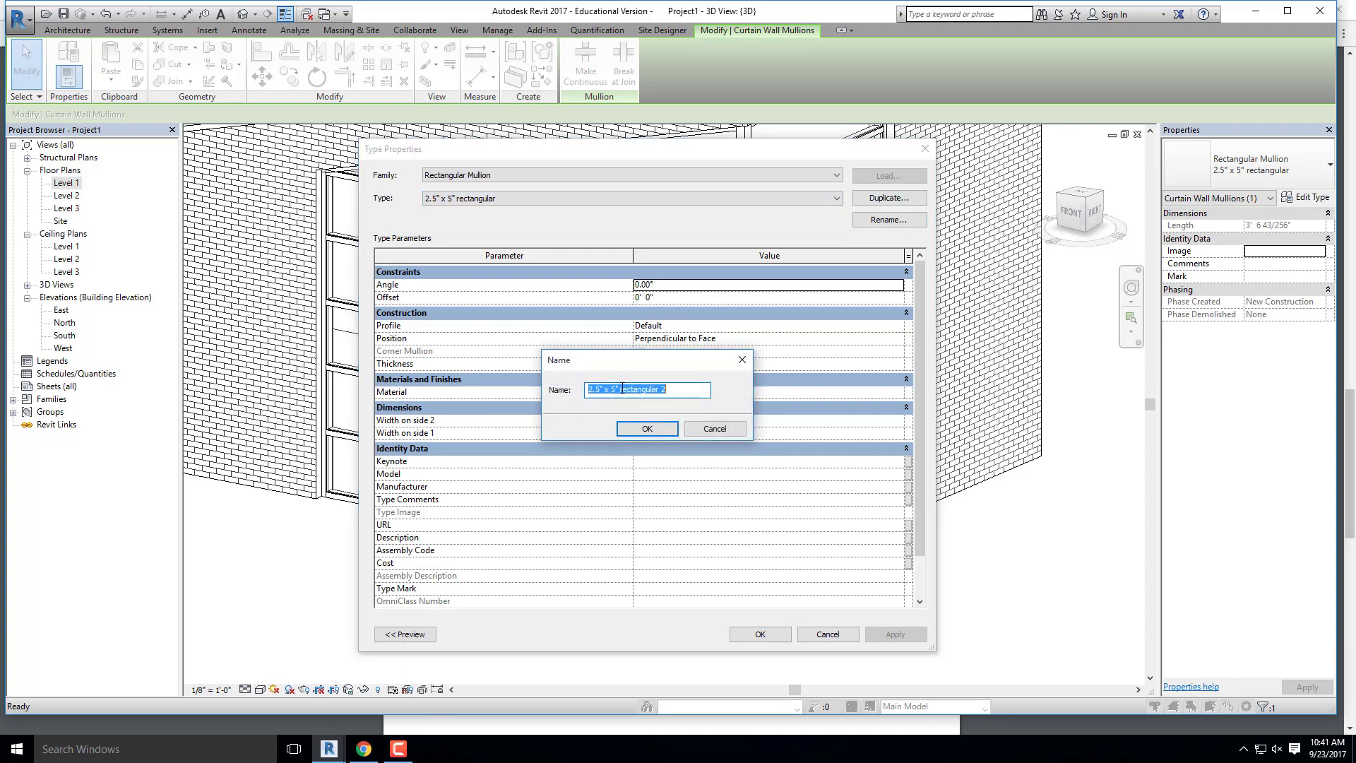
{"action": "left_click_drag", "start_coordinate": [602, 392], "coordinate": [577, 396]}
{"action": "type", "text": "12"}
{"action": "left_click", "coordinate": [662, 429]}
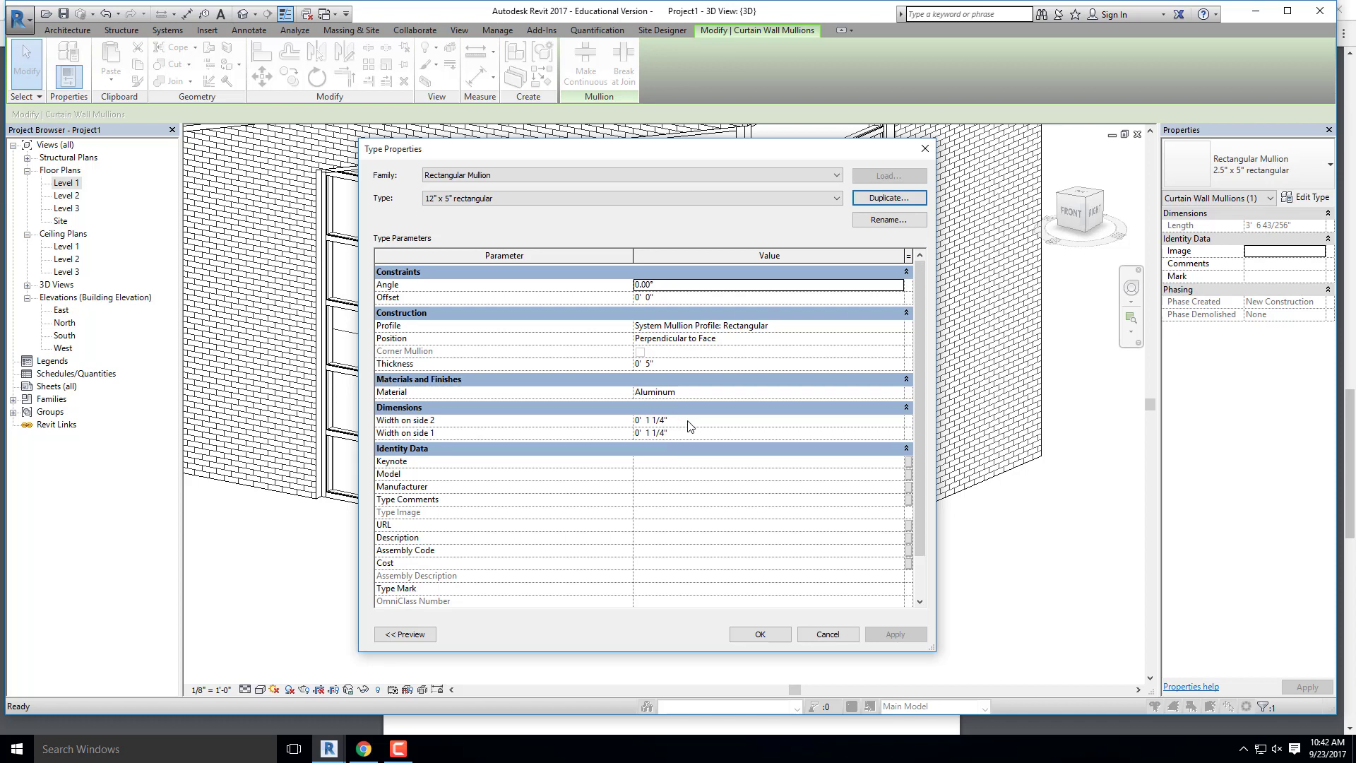
Step: Set the 12" x 5" rectangular mullion type's width on side 1 and side 2 to 6" each and apply it
{"action": "left_click", "coordinate": [689, 422]}
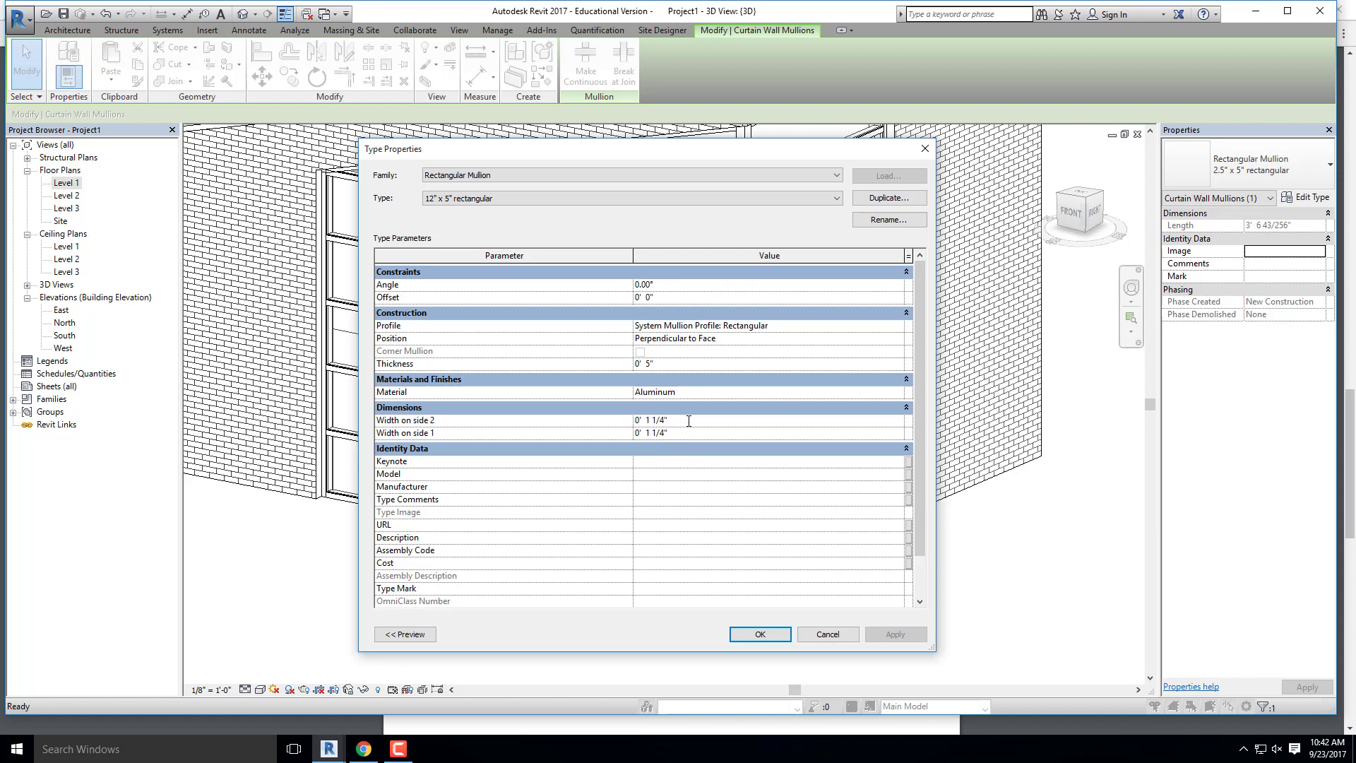
{"action": "type", "text": "6\""}
{"action": "left_click_drag", "start_coordinate": [646, 417], "coordinate": [582, 415]}
{"action": "type", "text": "6\""}
{"action": "left_click", "coordinate": [682, 434]}
{"action": "type", "text": "6\""}
{"action": "left_click", "coordinate": [759, 633]}
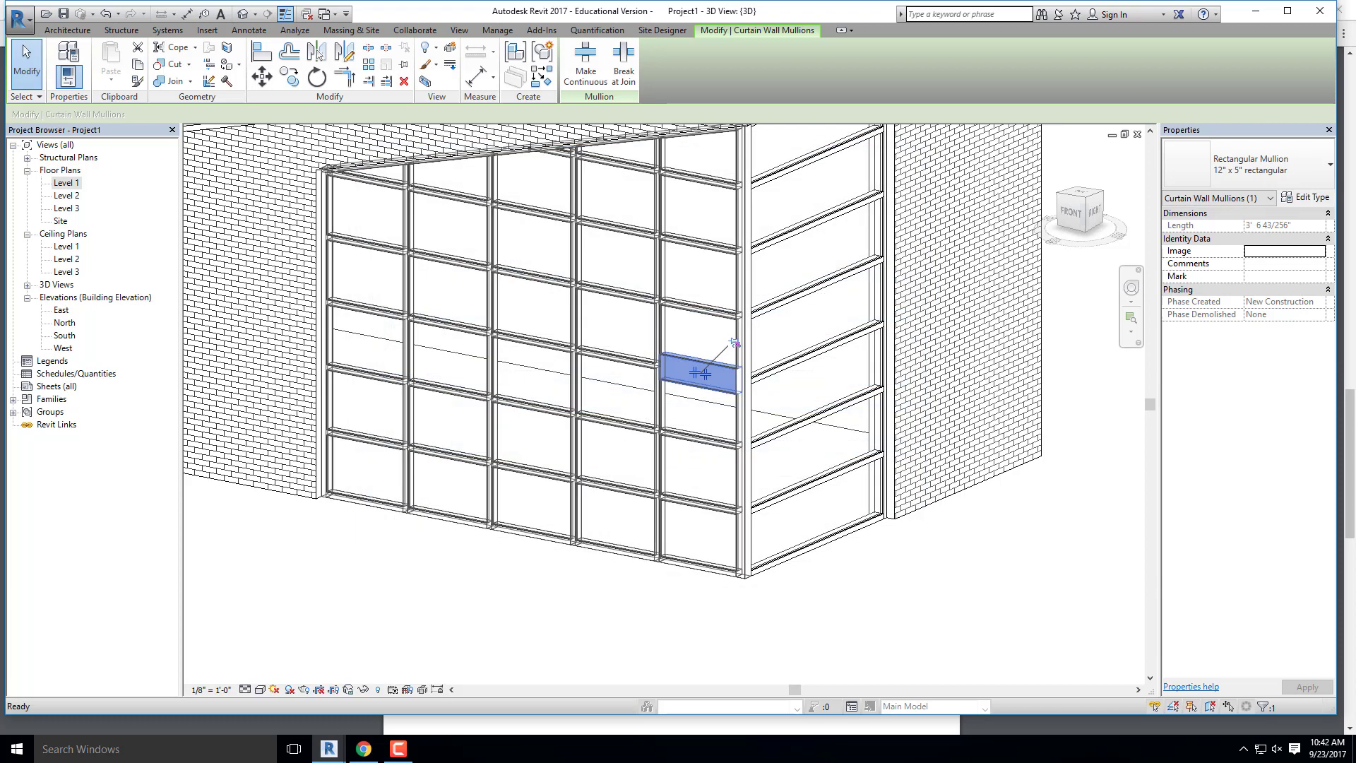
{"action": "left_click", "coordinate": [866, 605]}
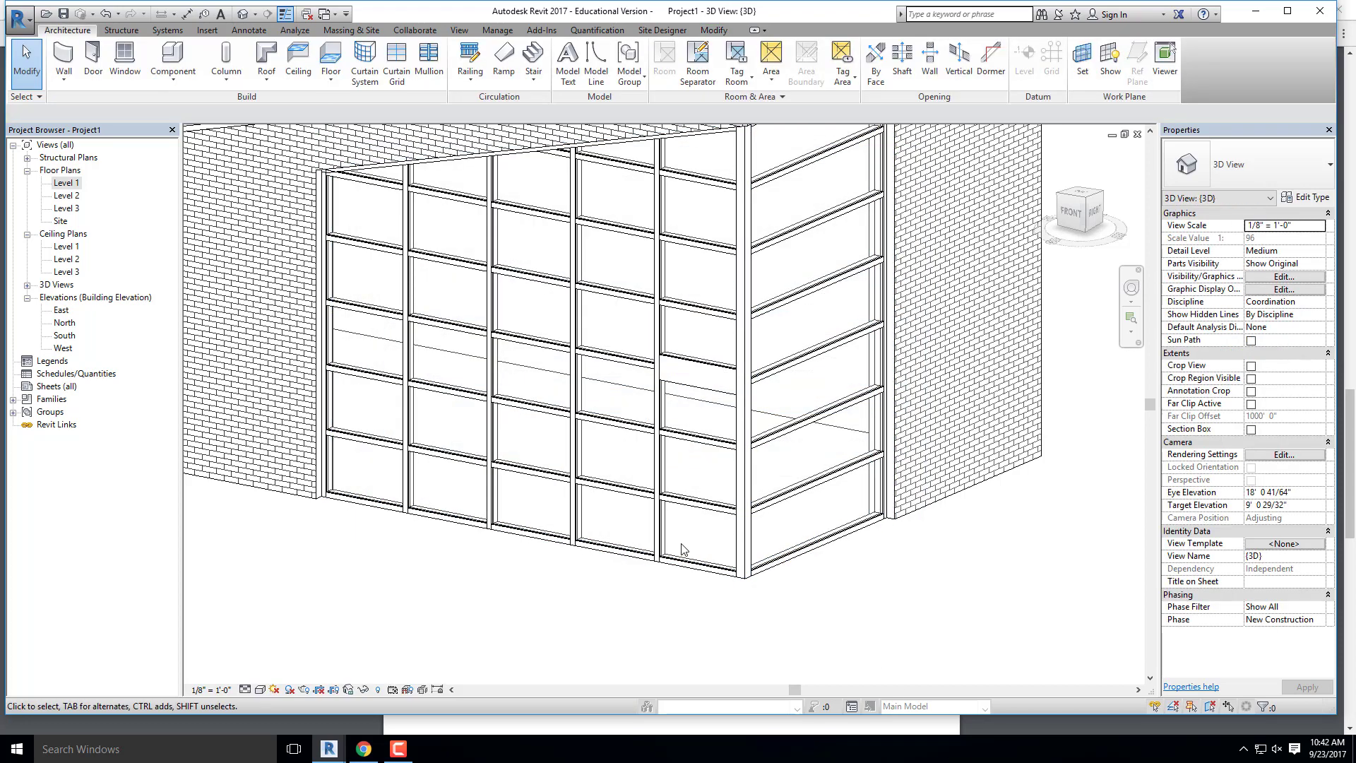
Step: Unpin the south storefront's four remaining 2.5" x 5" horizontal mullions on the third grid line up
{"action": "mouse_move", "coordinate": [706, 549]}
{"action": "middle_mouse_down", "text": "shift"}
{"action": "mouse_move", "coordinate": [811, 534]}
{"action": "mouse_move", "coordinate": [714, 542]}
{"action": "middle_mouse_up", "text": "shift"}
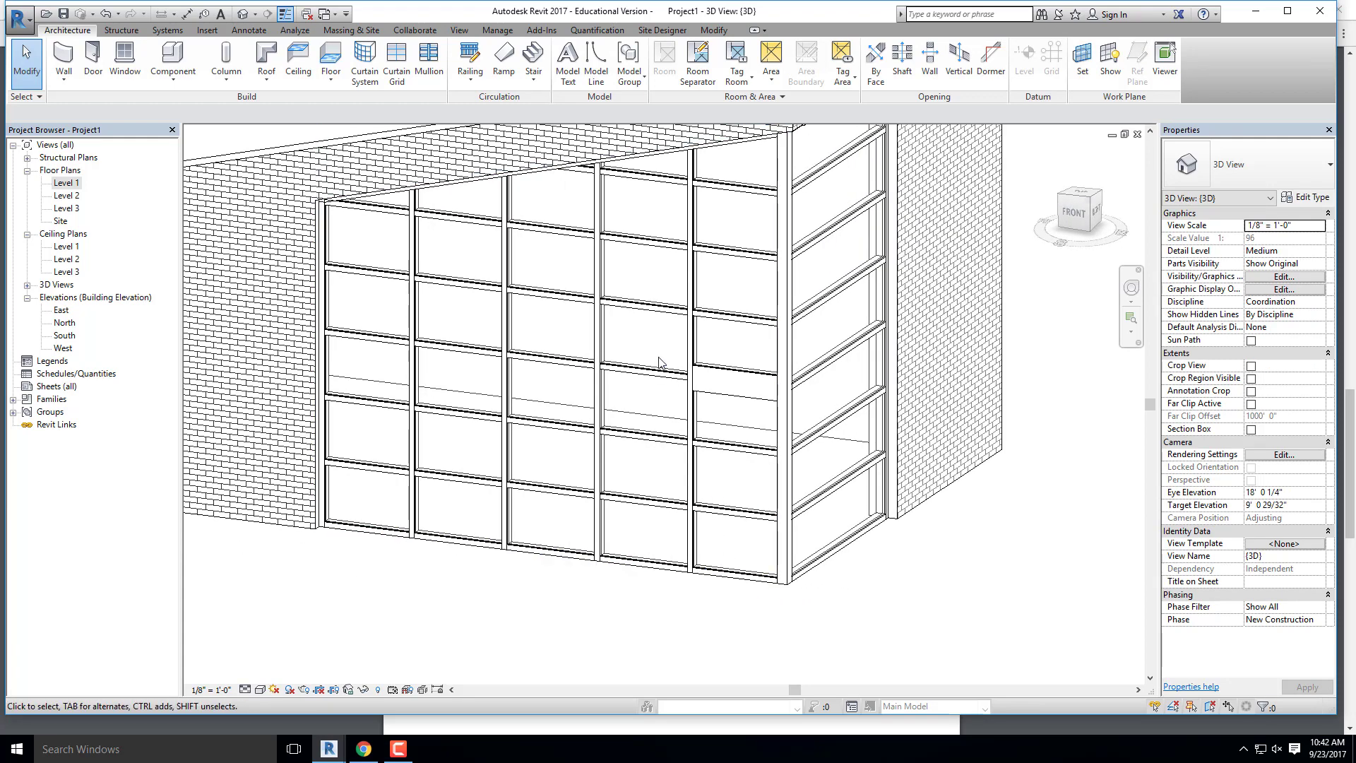
{"action": "scroll", "coordinate": [657, 356], "scroll_direction": "up", "scroll_amount": 1}
{"action": "left_click", "coordinate": [639, 372]}
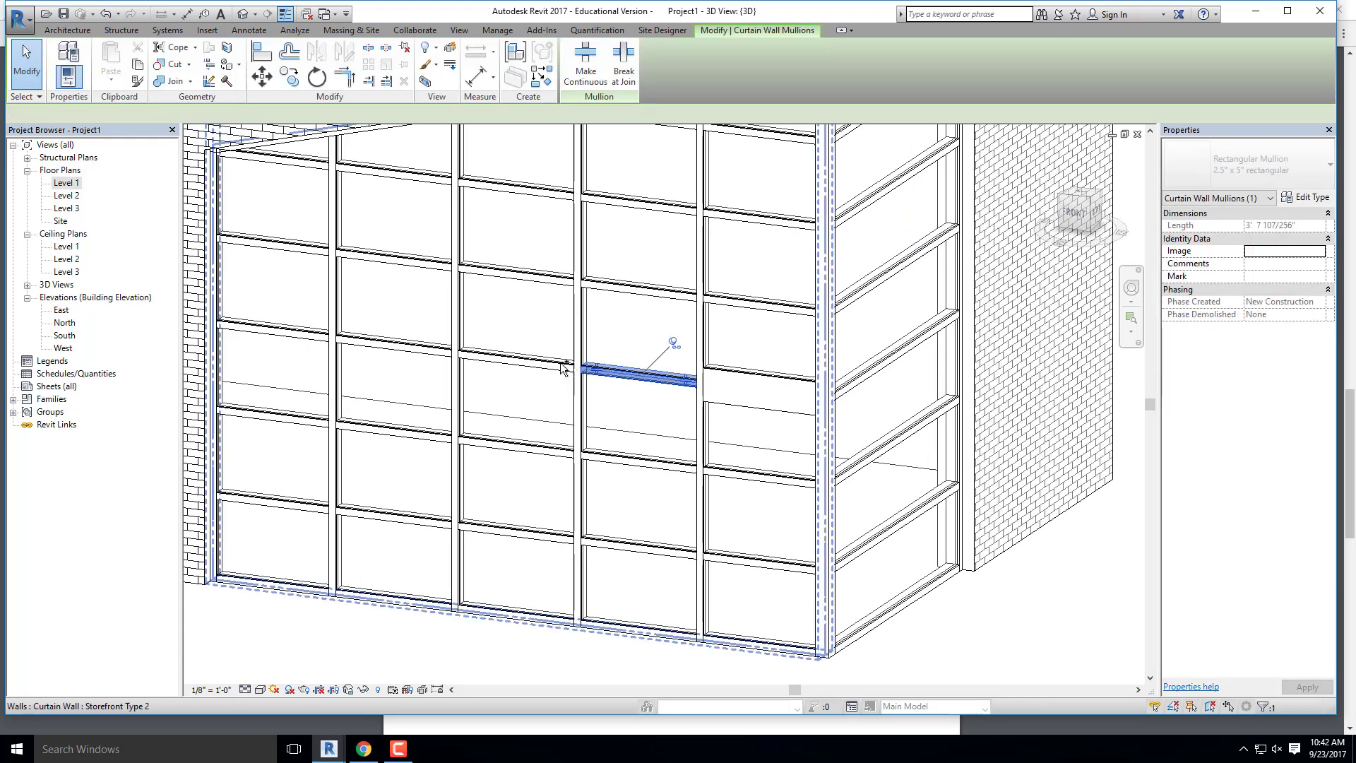
{"action": "left_click", "coordinate": [536, 362], "text": "ctrl"}
{"action": "left_click", "coordinate": [440, 351], "text": "ctrl"}
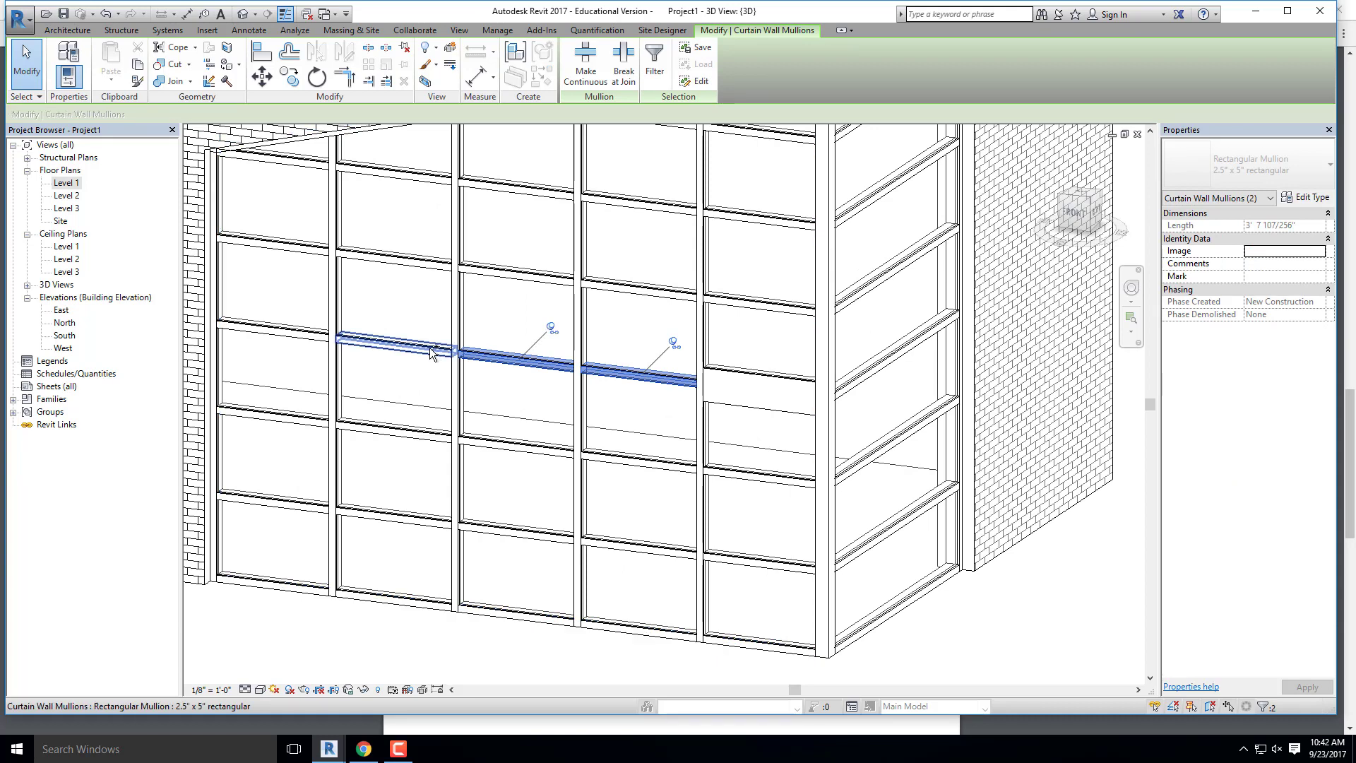
{"action": "left_click", "coordinate": [314, 337], "text": "ctrl"}
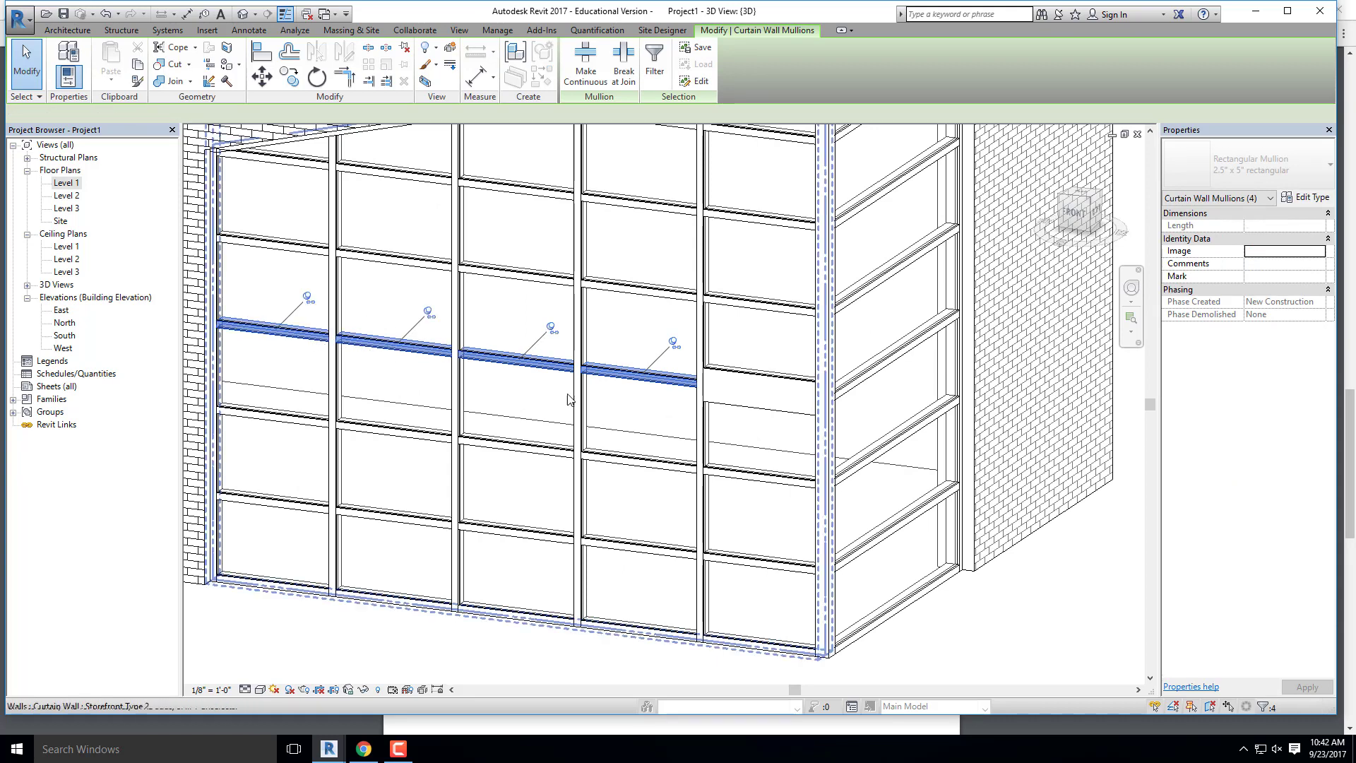
{"action": "left_click", "coordinate": [675, 344]}
{"action": "left_click", "coordinate": [553, 329]}
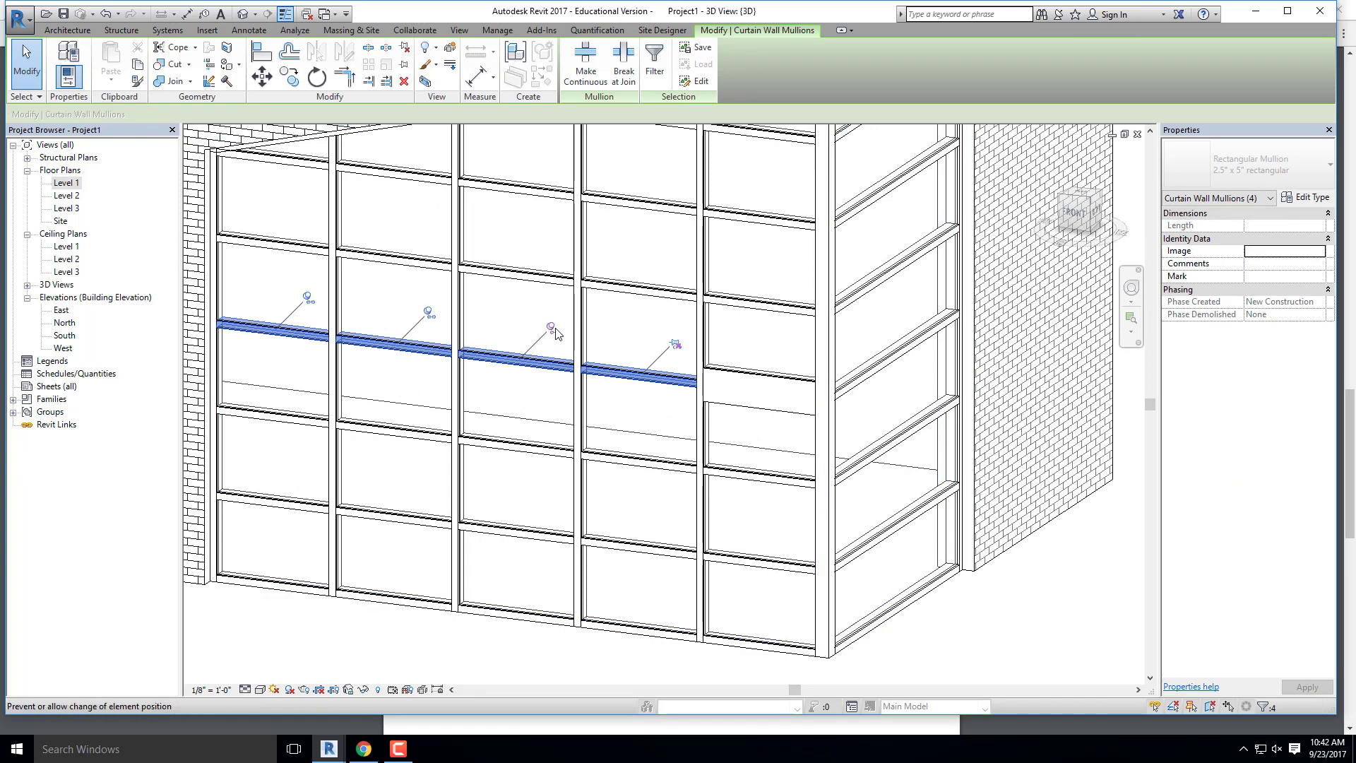
{"action": "left_click", "coordinate": [428, 312]}
{"action": "left_click", "coordinate": [309, 298]}
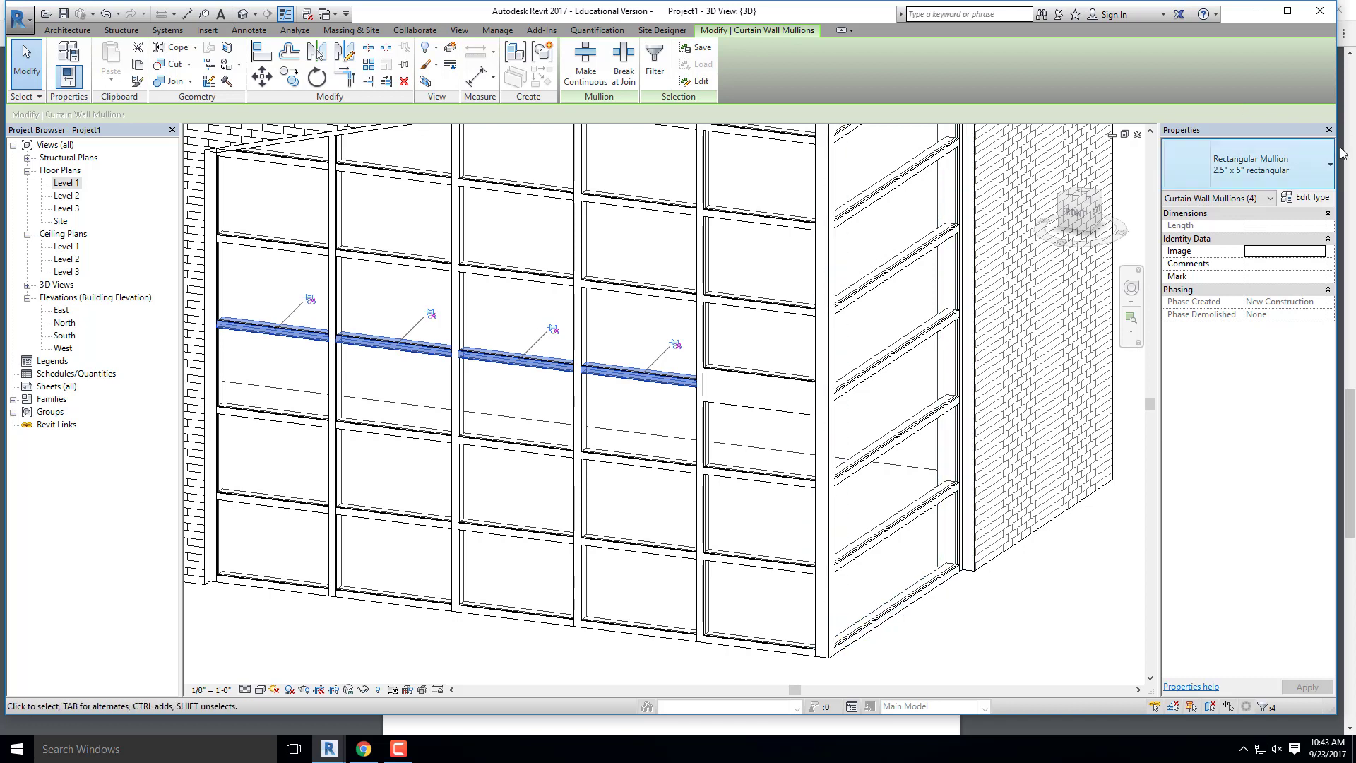
Step: Change the four unpinned south storefront mullions to the 12" x 5" rectangular type
{"action": "left_click", "coordinate": [1291, 173]}
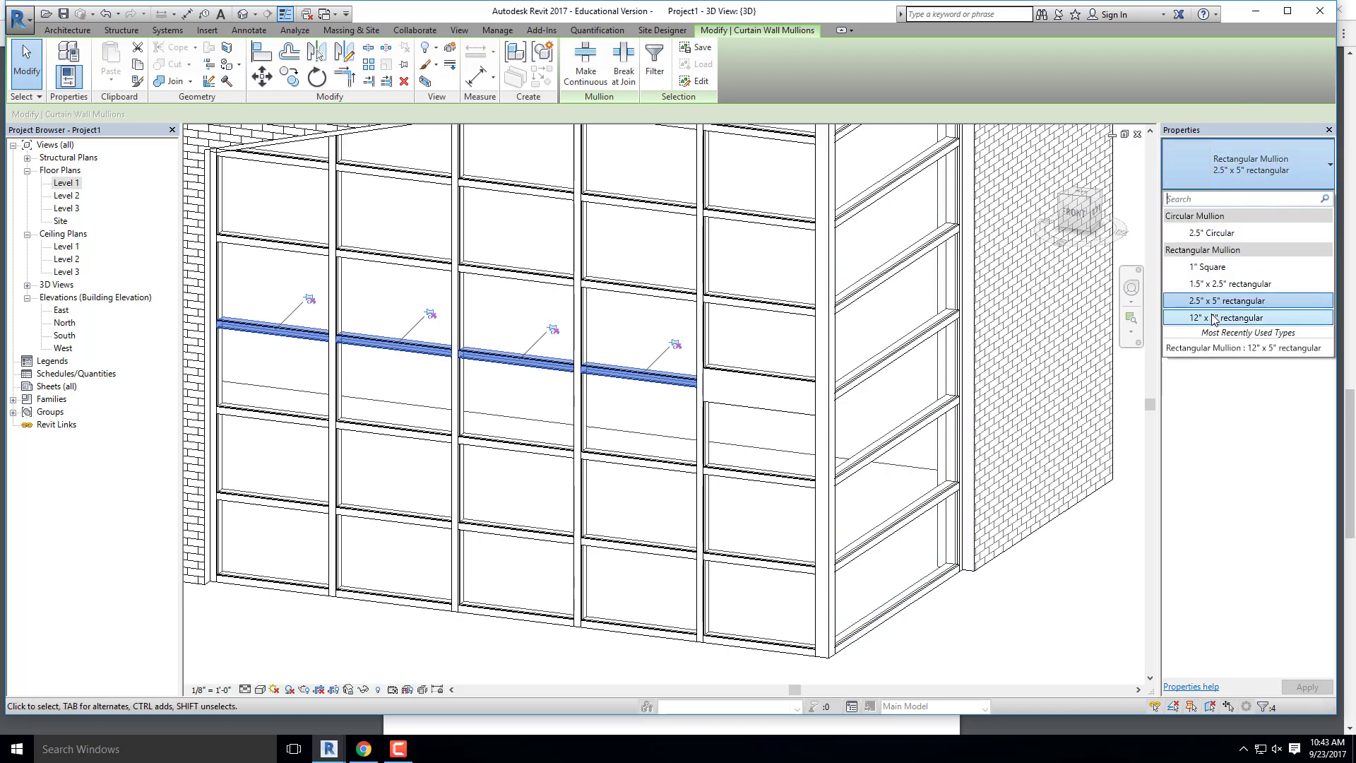
{"action": "left_click", "coordinate": [1243, 311]}
{"action": "scroll", "coordinate": [531, 371], "scroll_direction": "down", "scroll_amount": 1}
{"action": "left_click", "coordinate": [905, 593]}
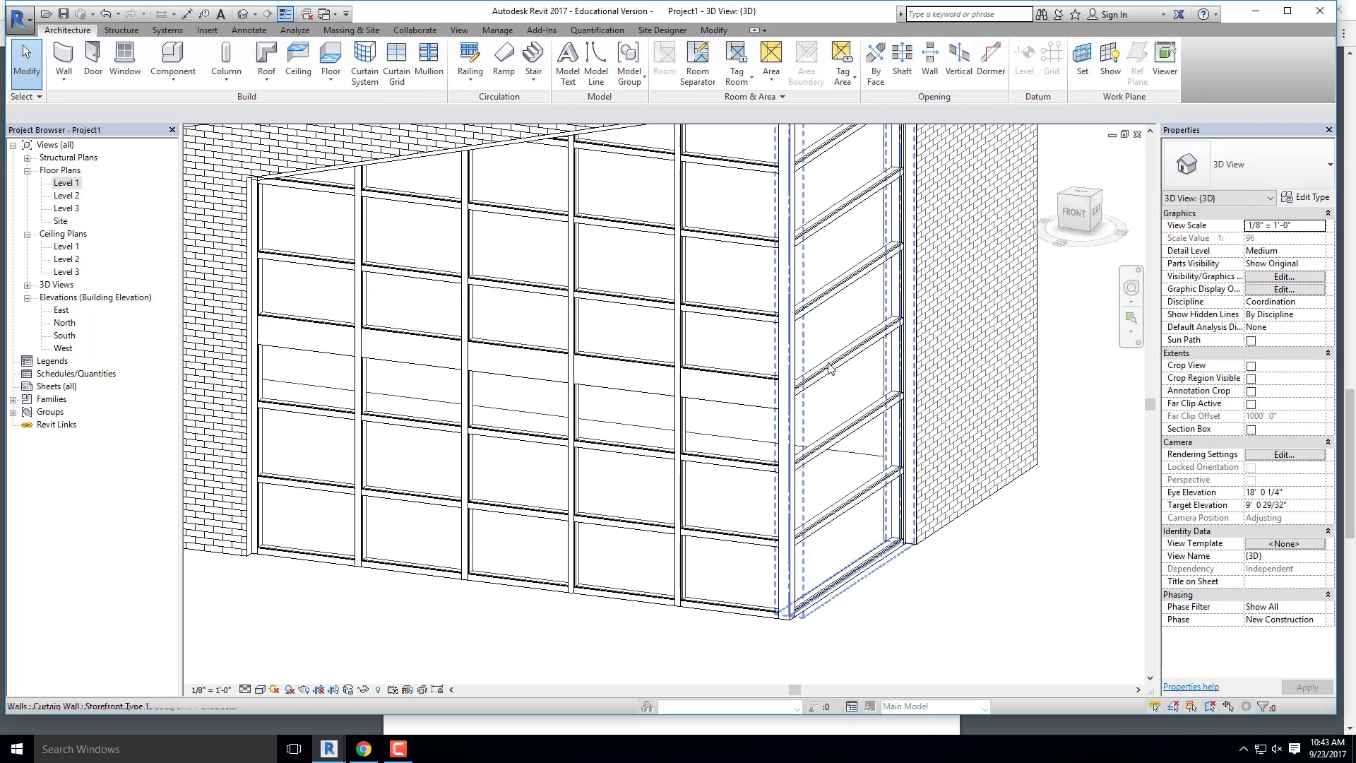
Step: Unpin the east storefront's horizontal mullion at the band height and change it to the 12" x 5" rectangular type
{"action": "key", "text": "Tab"}
{"action": "left_click", "coordinate": [828, 365]}
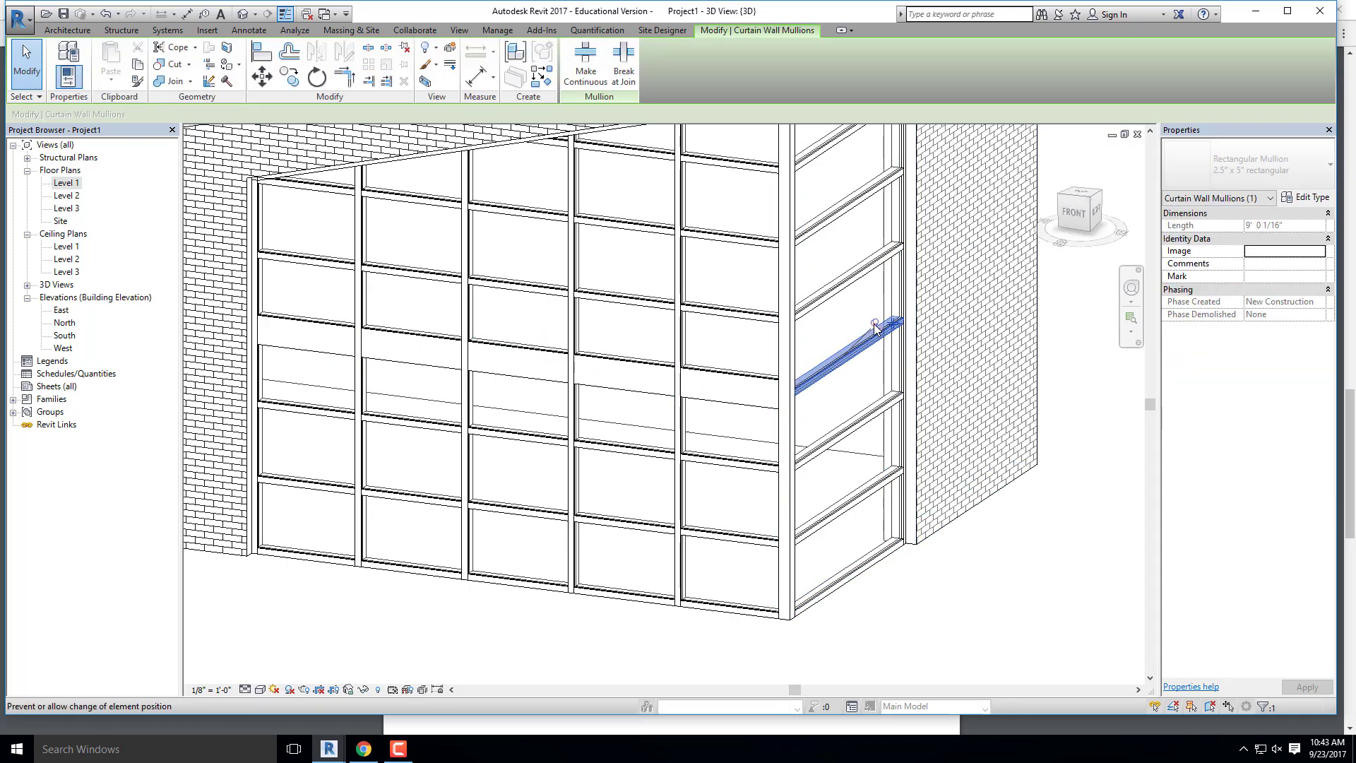
{"action": "left_click", "coordinate": [1241, 173]}
{"action": "left_click", "coordinate": [1228, 322]}
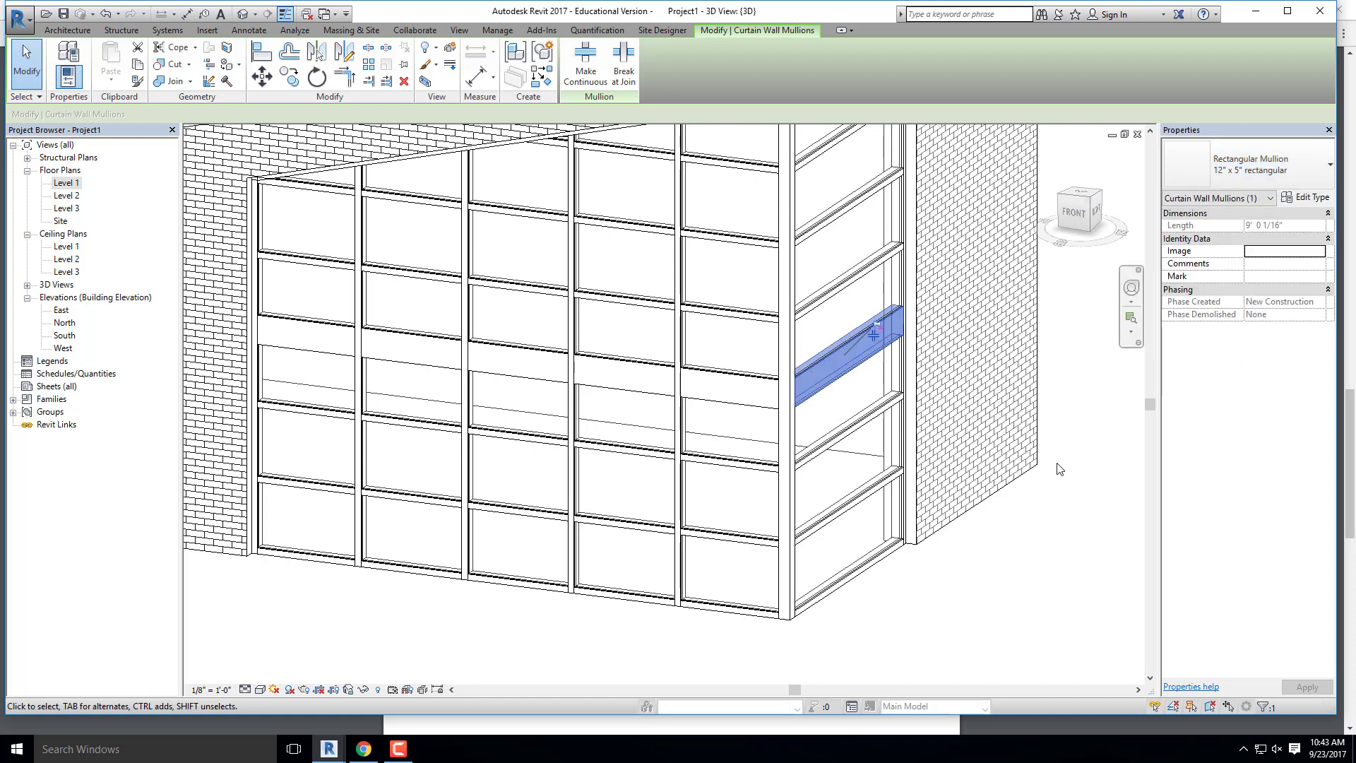
{"action": "left_click", "coordinate": [1056, 469]}
Step: Make the south storefront's 12" mullion band continuous across the vertical mullions
{"action": "mouse_move", "coordinate": [1055, 469]}
{"action": "middle_mouse_down", "text": "shift"}
{"action": "mouse_move", "coordinate": [960, 499]}
{"action": "mouse_move", "coordinate": [833, 475]}
{"action": "mouse_move", "coordinate": [1032, 475]}
{"action": "middle_mouse_up", "text": "shift"}
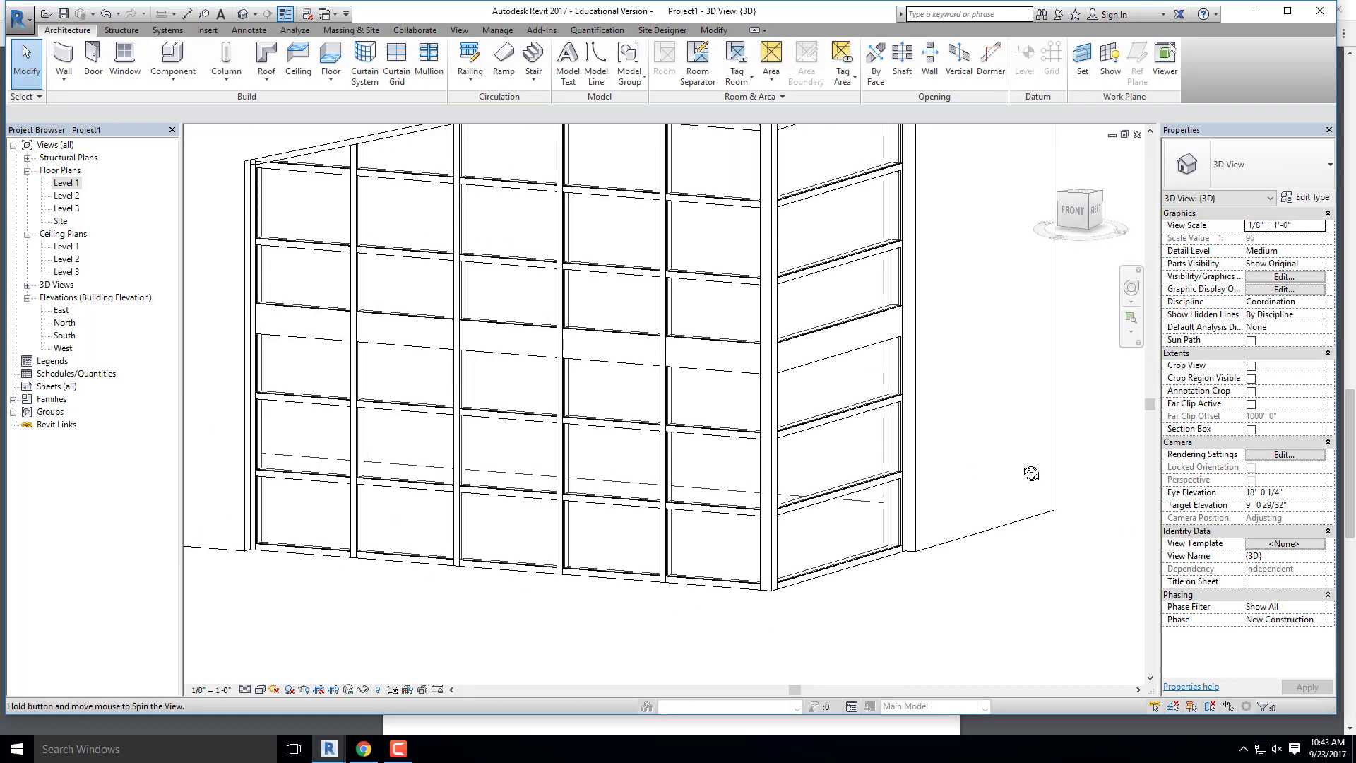
{"action": "left_click", "coordinate": [619, 342]}
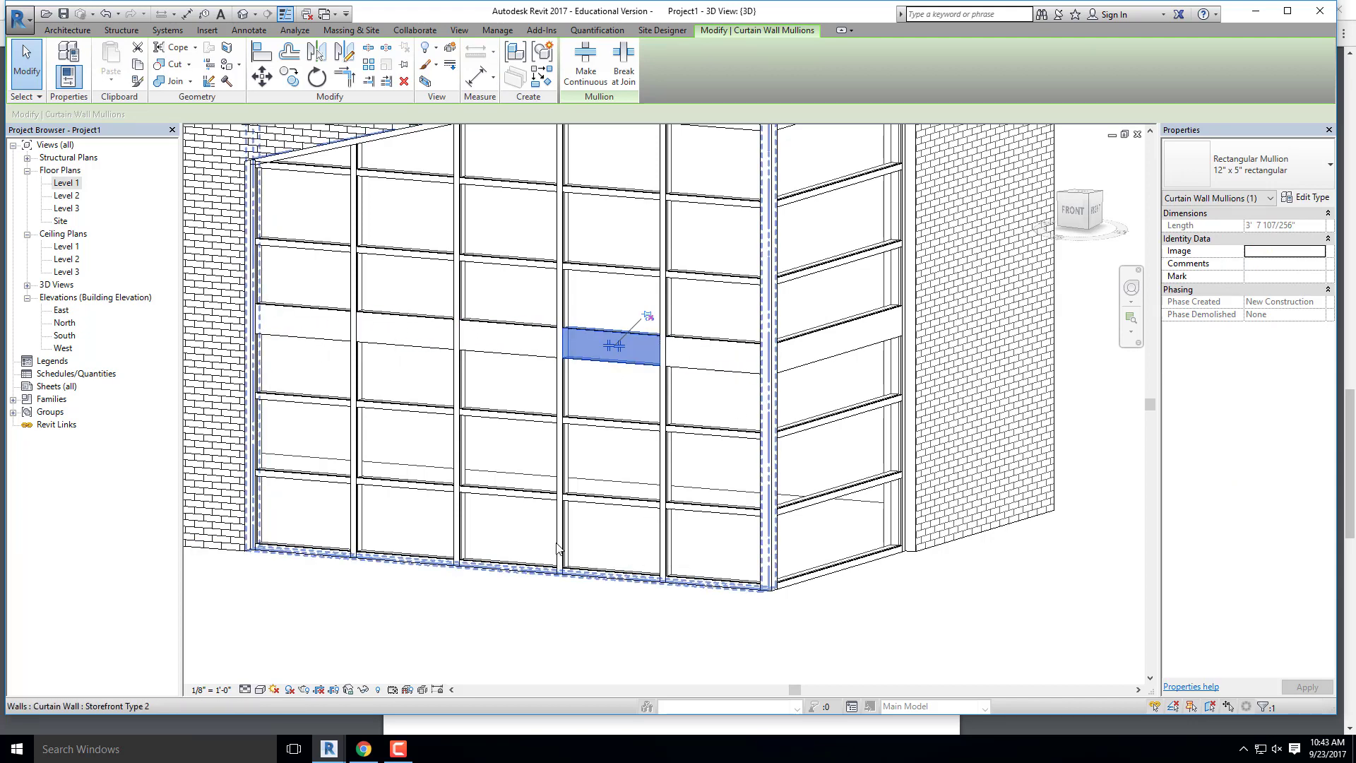
{"action": "left_click", "coordinate": [587, 63]}
{"action": "key", "text": "Escape"}
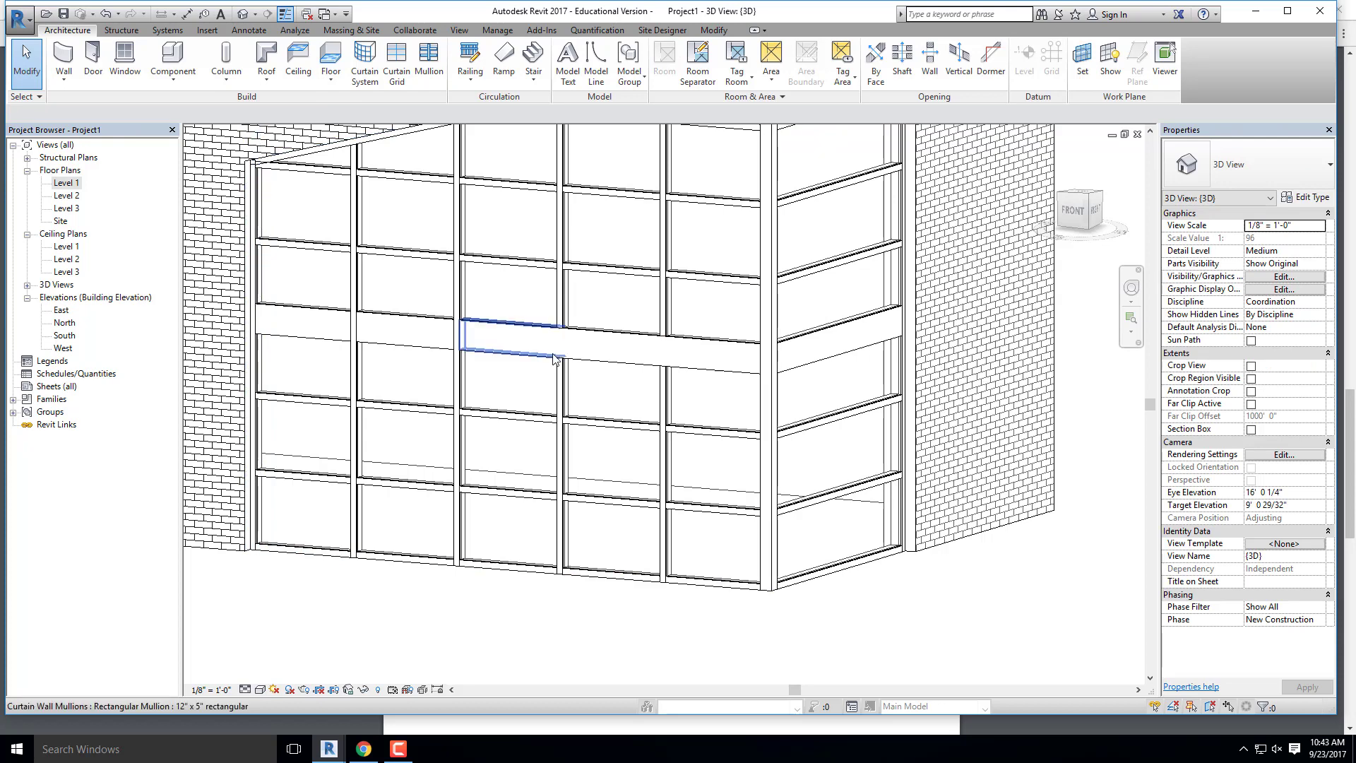
{"action": "left_click", "coordinate": [406, 346]}
{"action": "left_click", "coordinate": [586, 64]}
{"action": "key", "text": "Escape"}
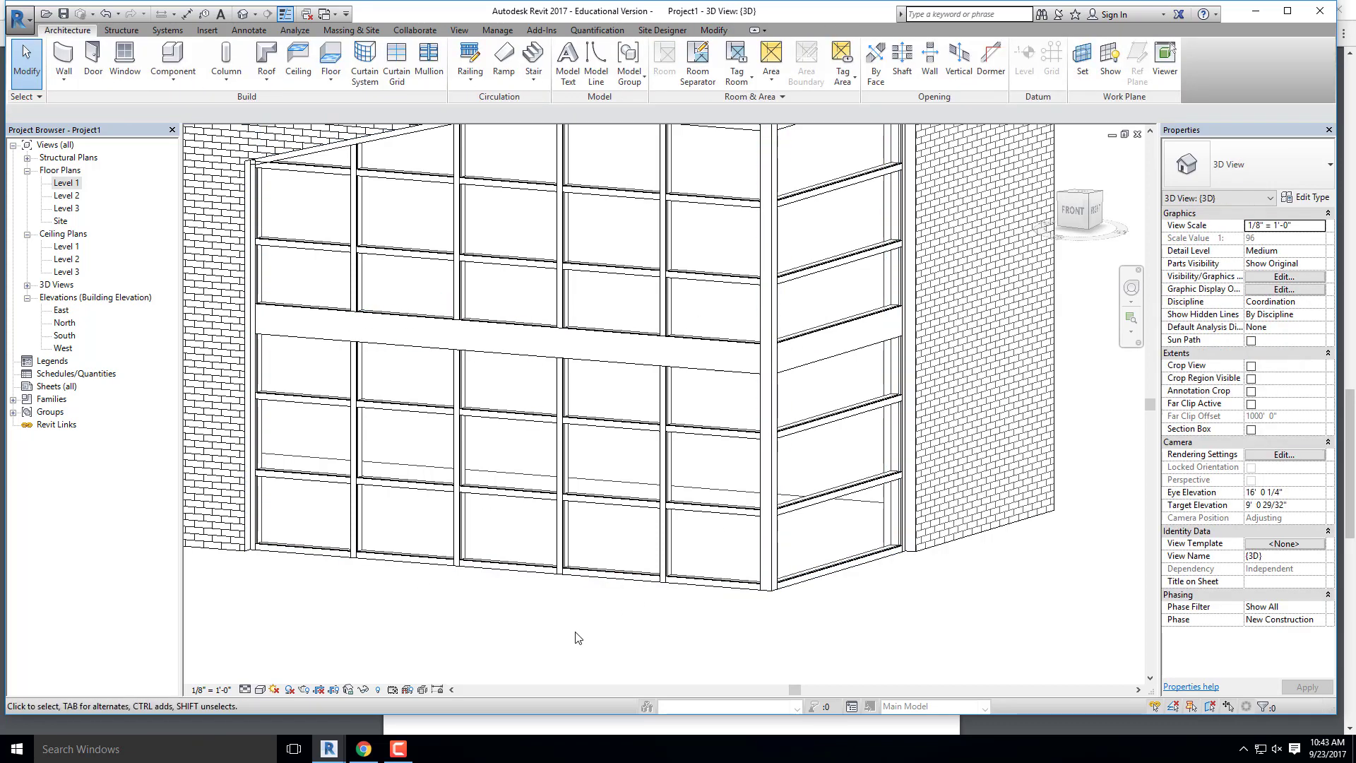
Step: Make the south storefront's bottom border mullions continuous across the vertical mullions
{"action": "scroll", "coordinate": [578, 638], "scroll_direction": "up", "scroll_amount": 2}
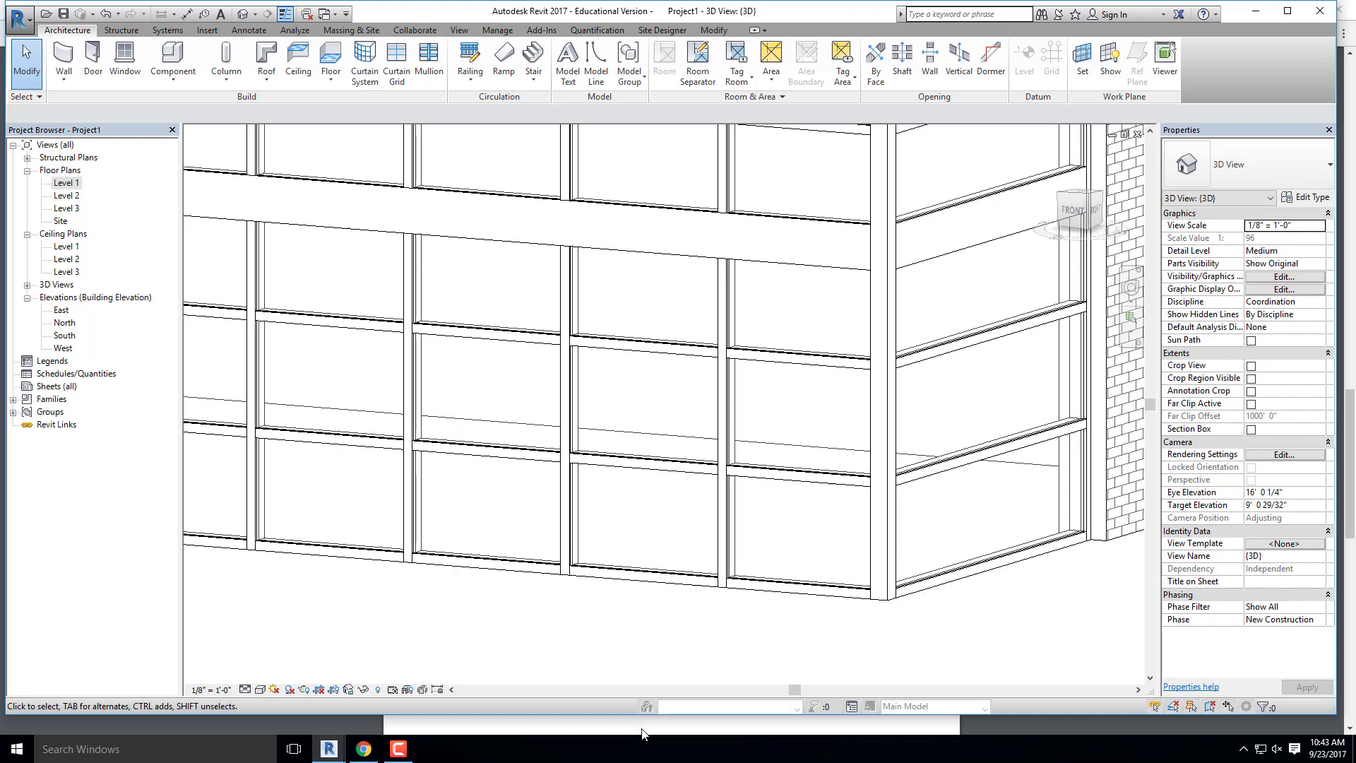
{"action": "left_click", "coordinate": [594, 574]}
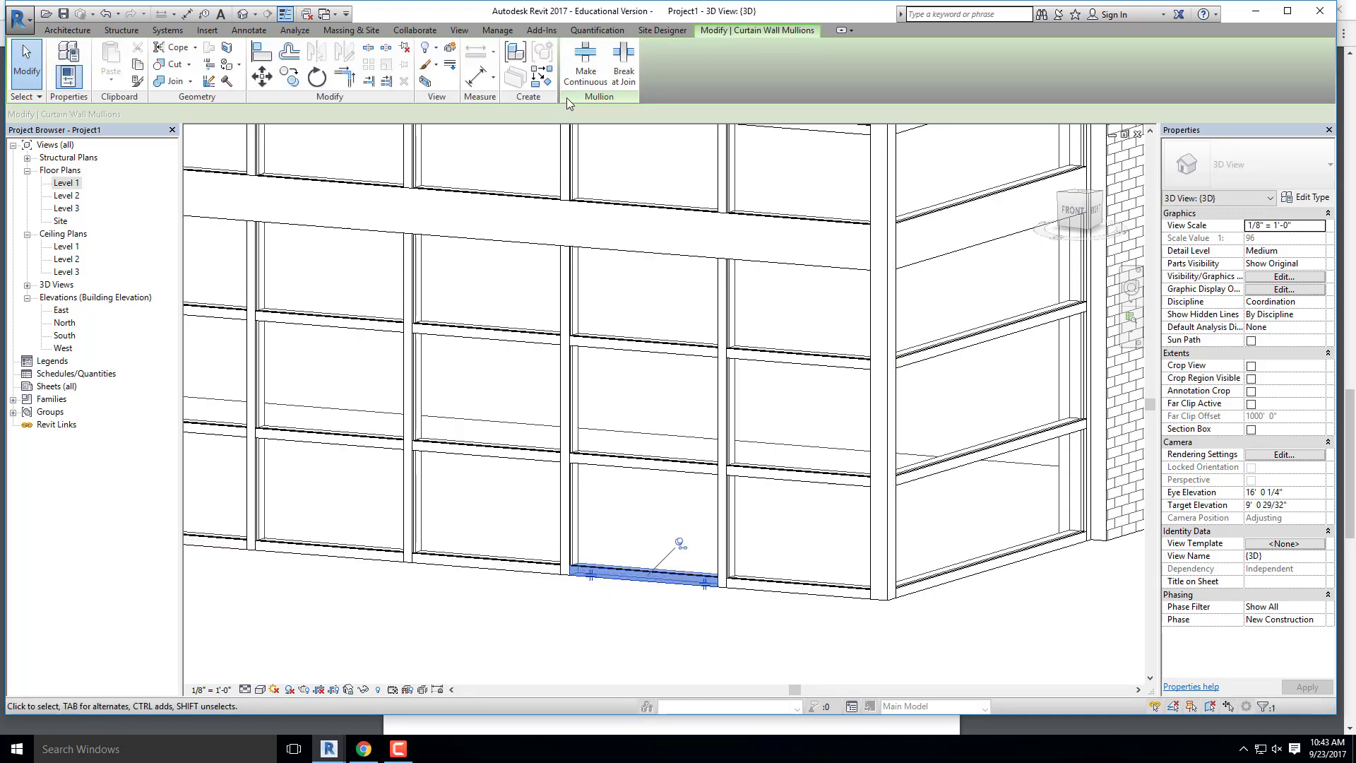
{"action": "left_click", "coordinate": [460, 615]}
{"action": "middle_click_drag", "start_coordinate": [460, 614], "coordinate": [592, 524]}
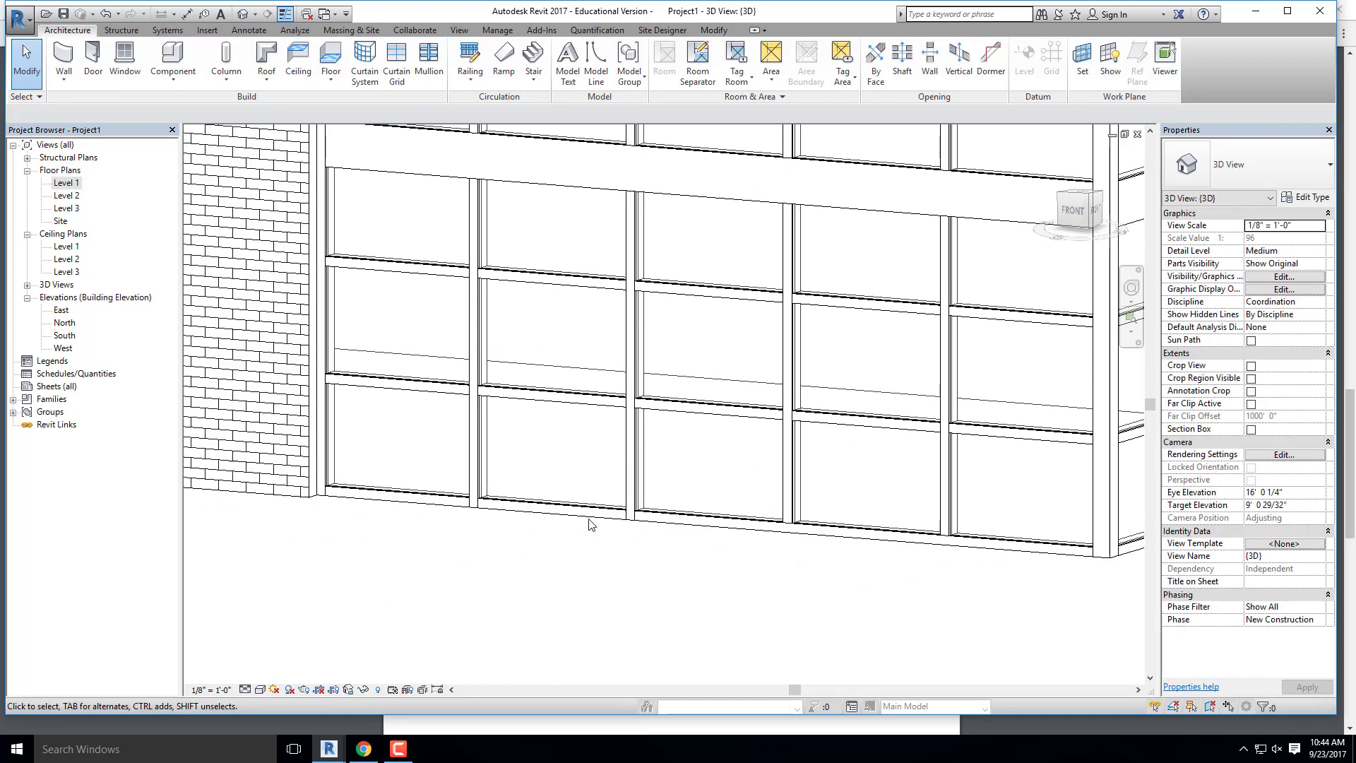
{"action": "left_click", "coordinate": [592, 524]}
{"action": "left_click", "coordinate": [560, 584]}
{"action": "left_click", "coordinate": [537, 505]}
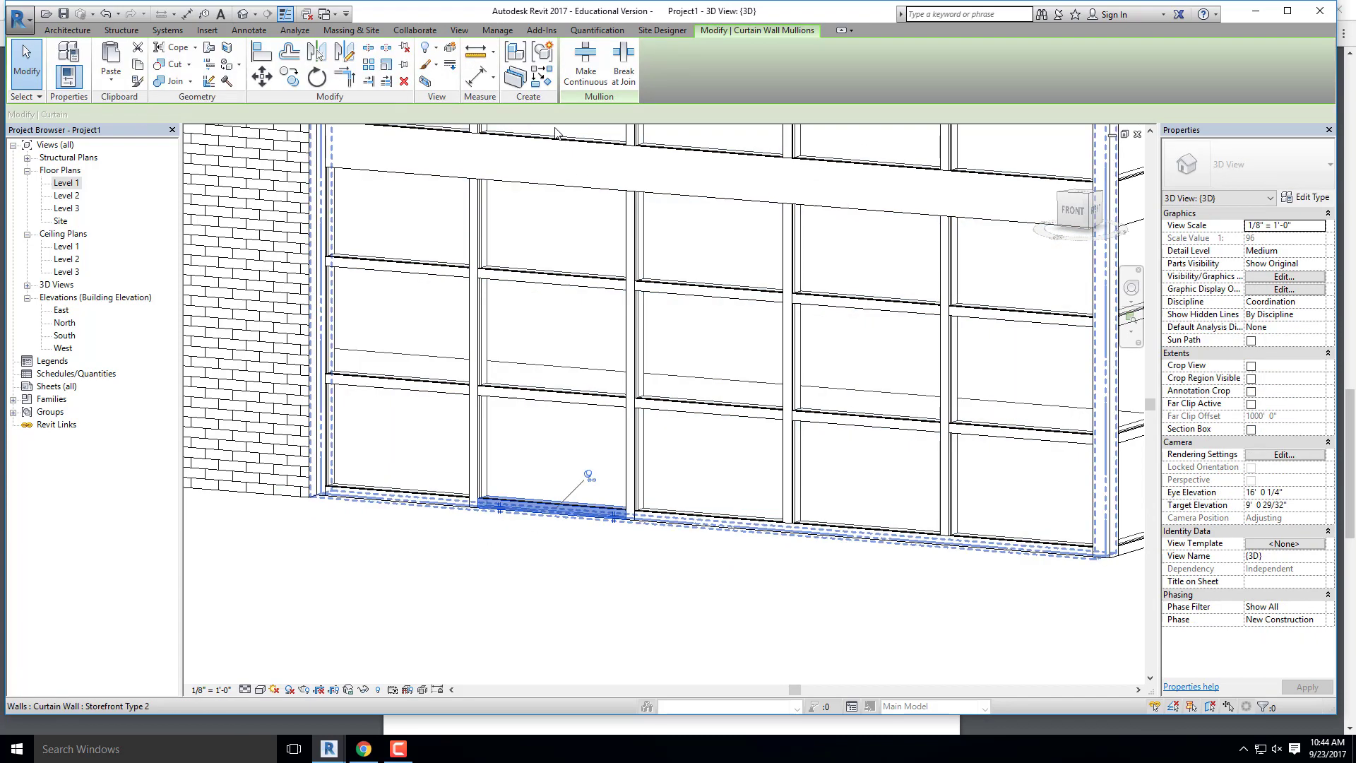
{"action": "left_click", "coordinate": [590, 69]}
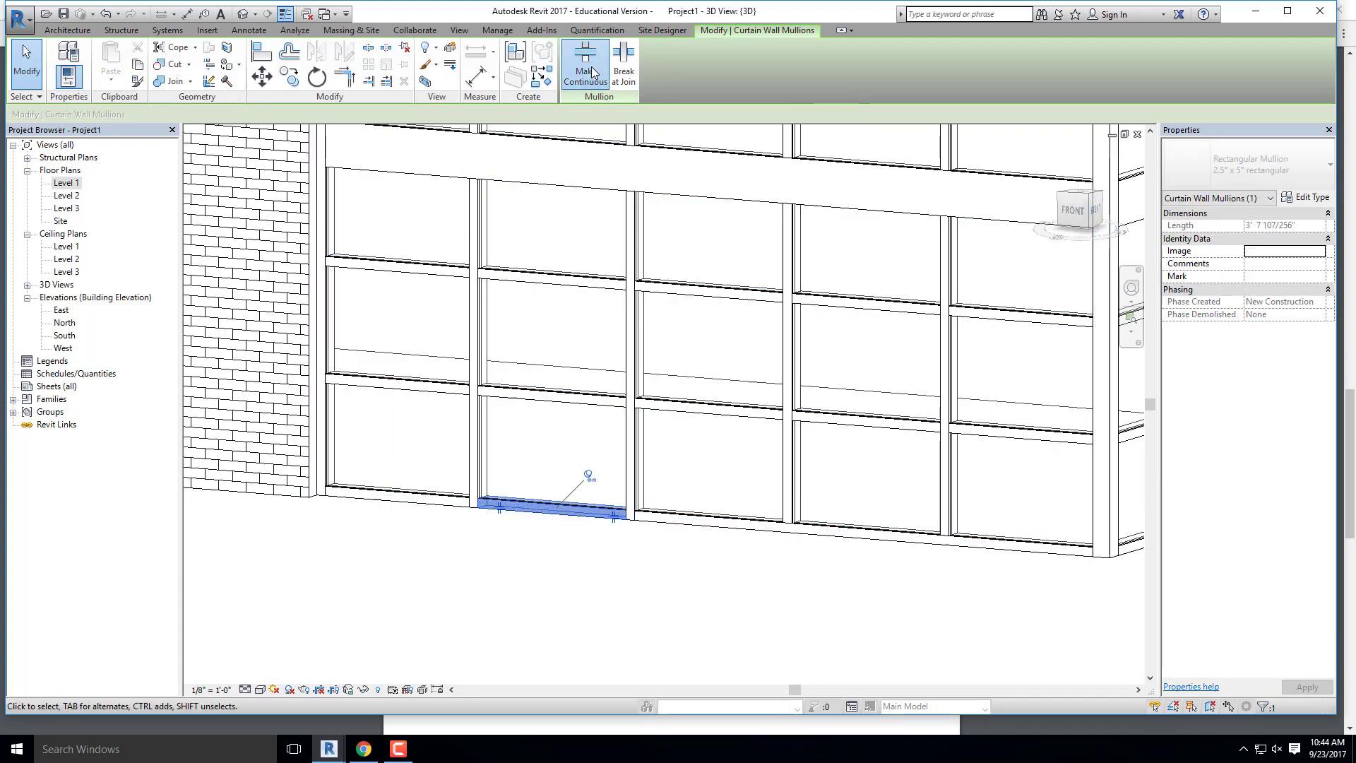
{"action": "left_click", "coordinate": [614, 560]}
Step: Examine both storefronts in 3D, read the Step 4 wall content requirements in the exercise PDF in Chrome, and return to Revit
{"action": "middle_click_drag", "start_coordinate": [572, 557], "coordinate": [639, 477], "text": "shift"}
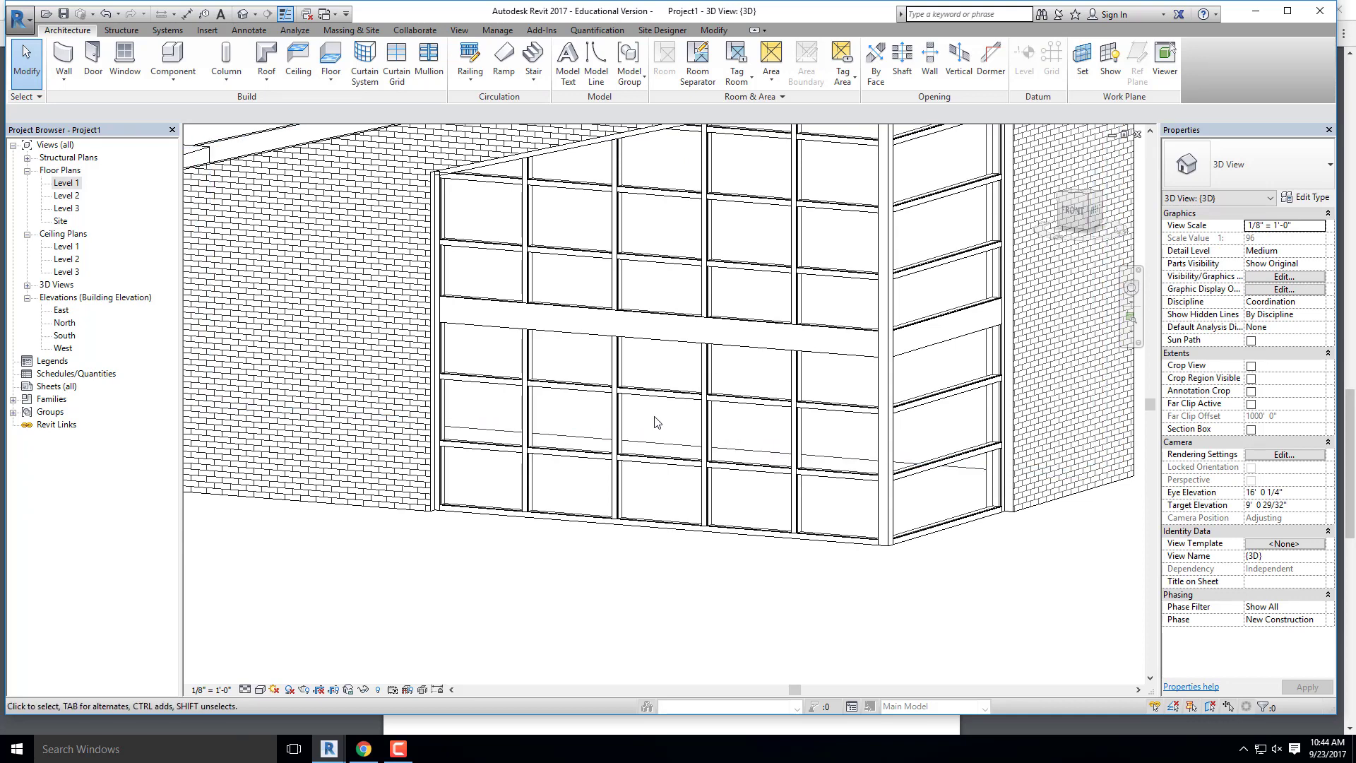
{"action": "middle_click_drag", "start_coordinate": [1022, 424], "coordinate": [853, 475], "text": "shift"}
{"action": "scroll", "coordinate": [738, 452], "scroll_direction": "down", "scroll_amount": 3}
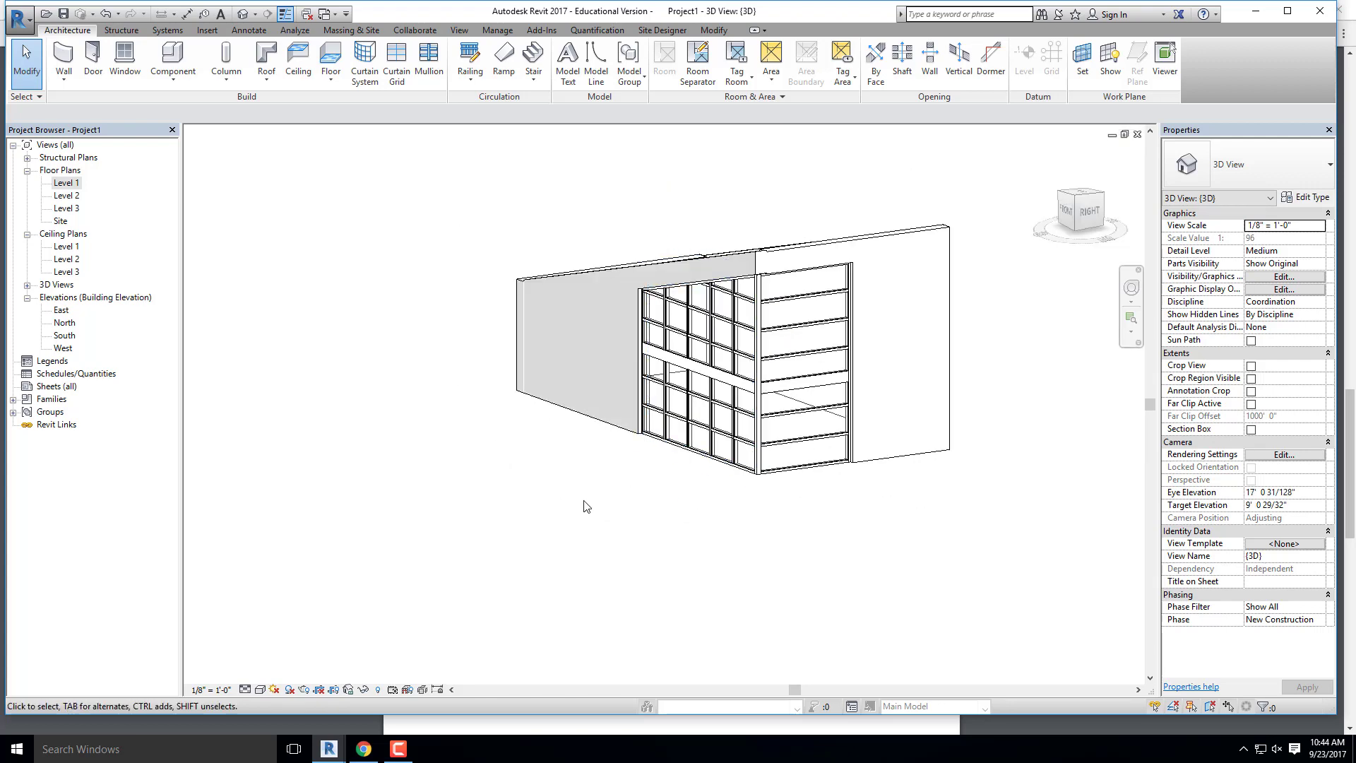
{"action": "middle_click_drag", "start_coordinate": [636, 547], "coordinate": [738, 571], "text": "shift"}
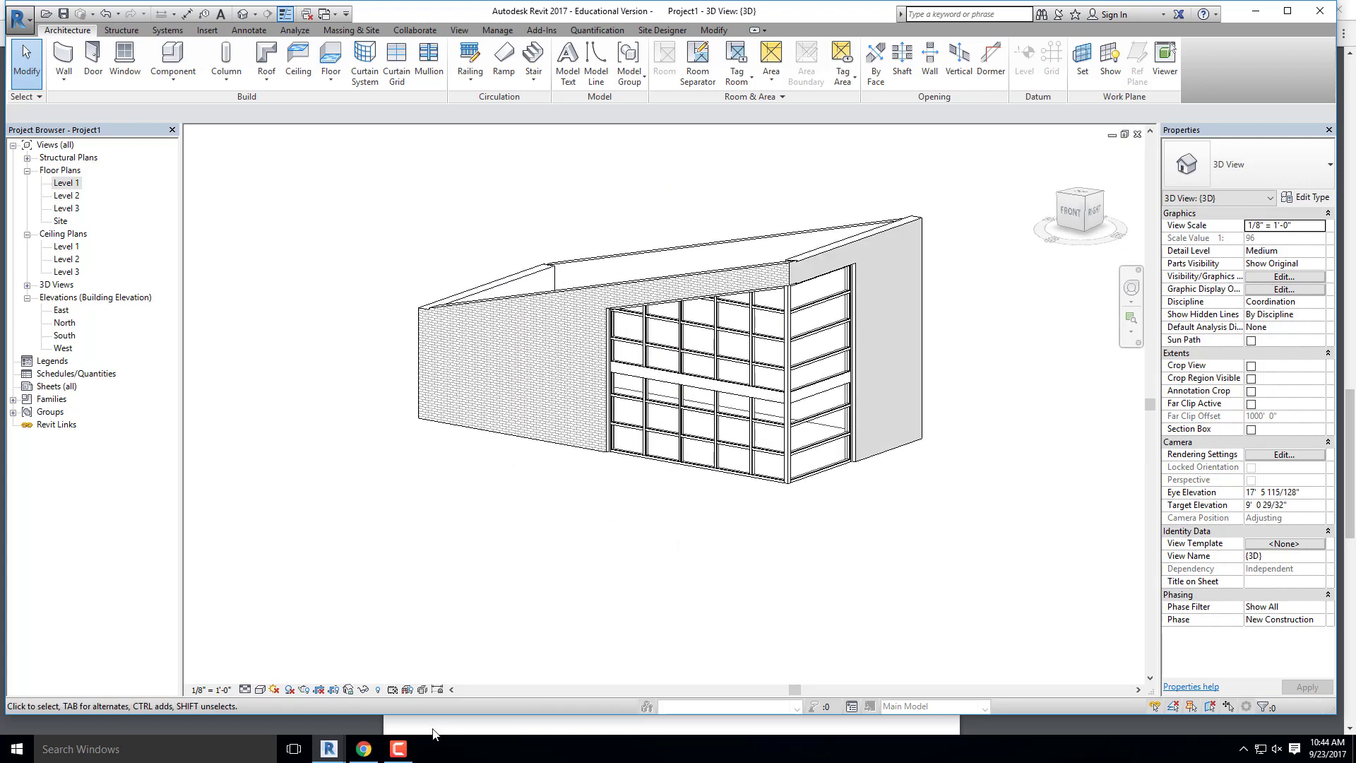
{"action": "left_click", "coordinate": [358, 753]}
{"action": "scroll", "coordinate": [608, 306], "scroll_direction": "up", "scroll_amount": 7}
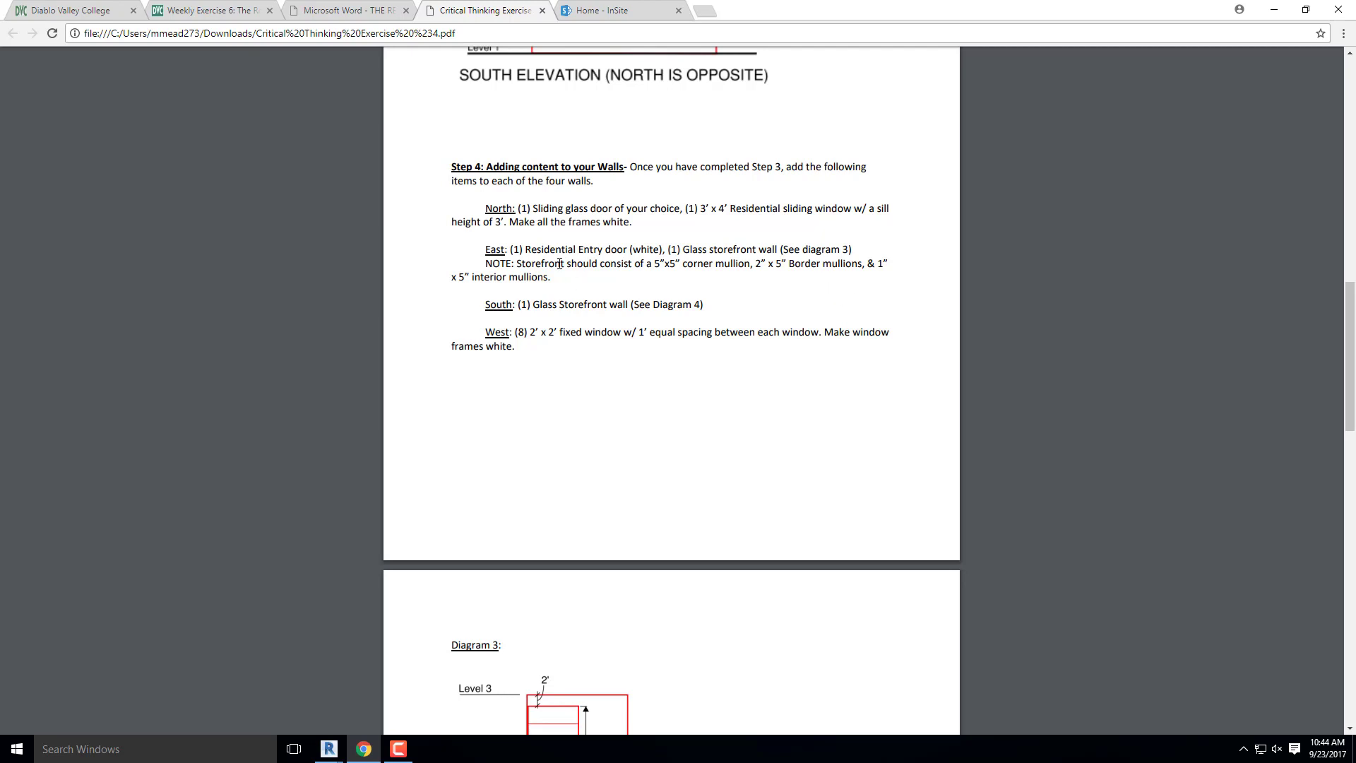
{"action": "left_click", "coordinate": [1276, 13]}
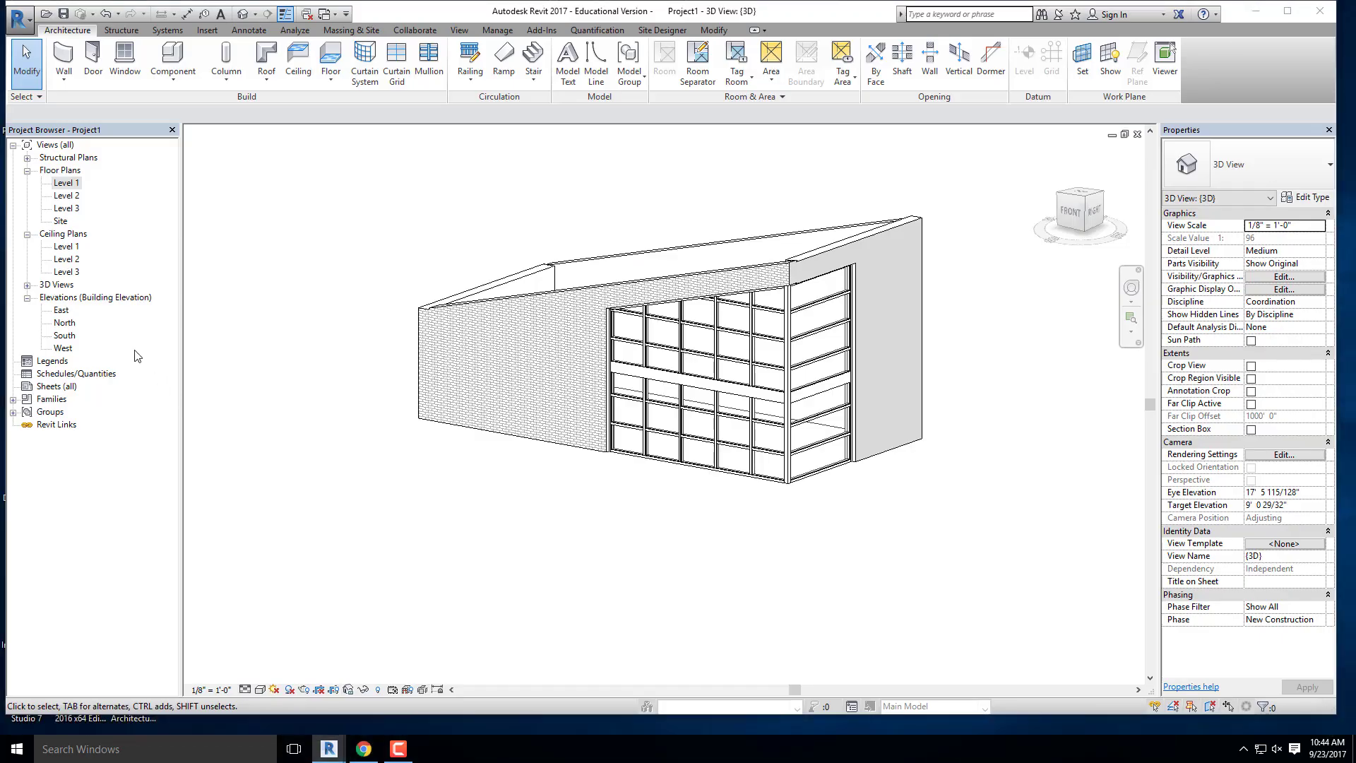
Step: Open the Level 1 floor plan, start the Door command and review the available Single-Flush door types
{"action": "double_click", "coordinate": [66, 183]}
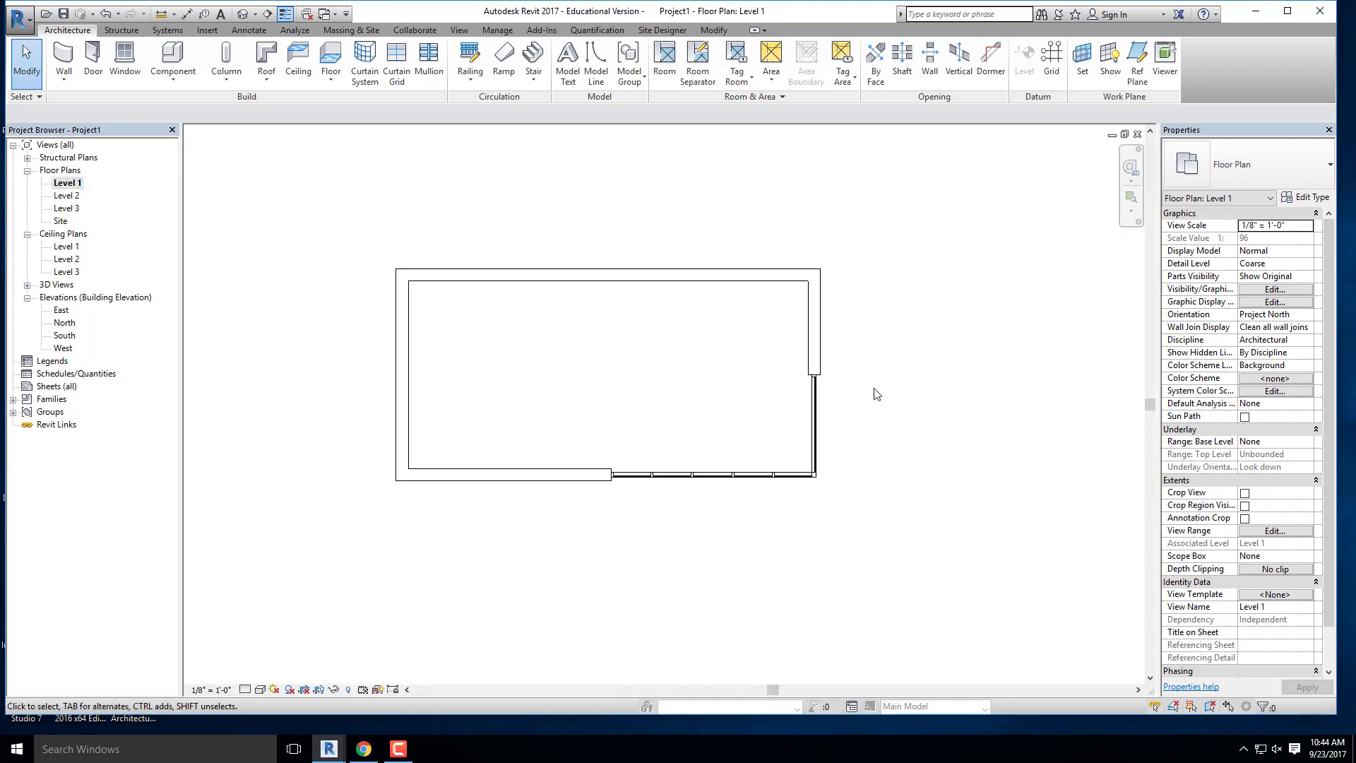
{"action": "scroll", "coordinate": [823, 314], "scroll_direction": "up", "scroll_amount": 2}
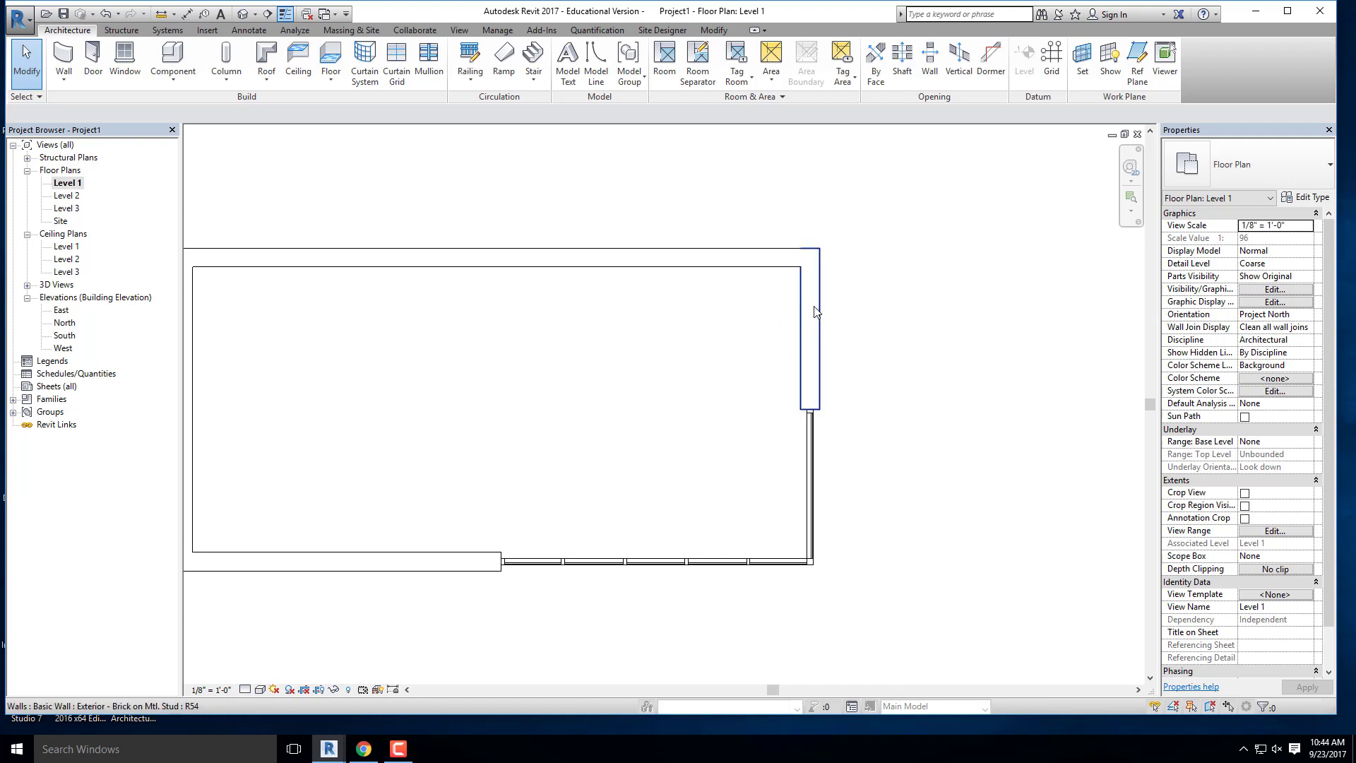
{"action": "left_click", "coordinate": [92, 57]}
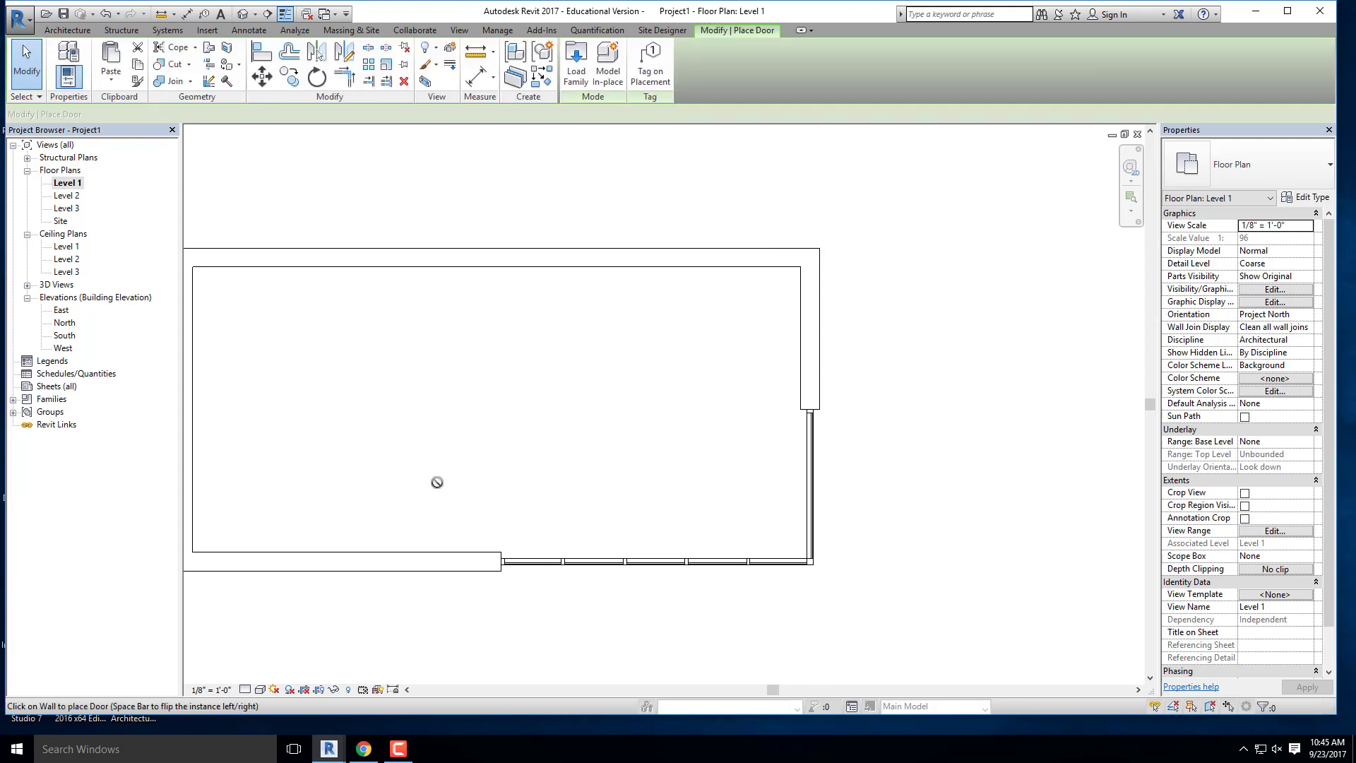
{"action": "left_click", "coordinate": [1256, 149]}
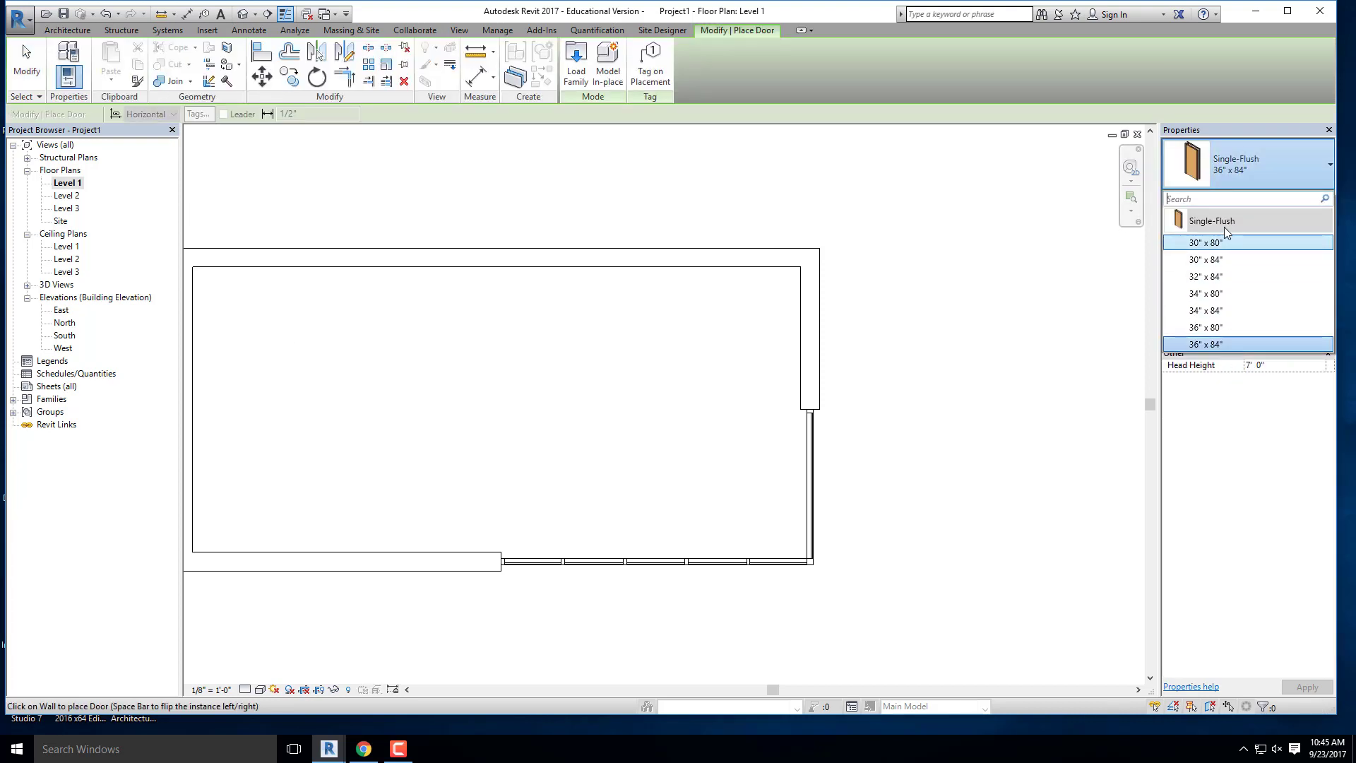
{"action": "mouse_move", "coordinate": [1212, 224]}
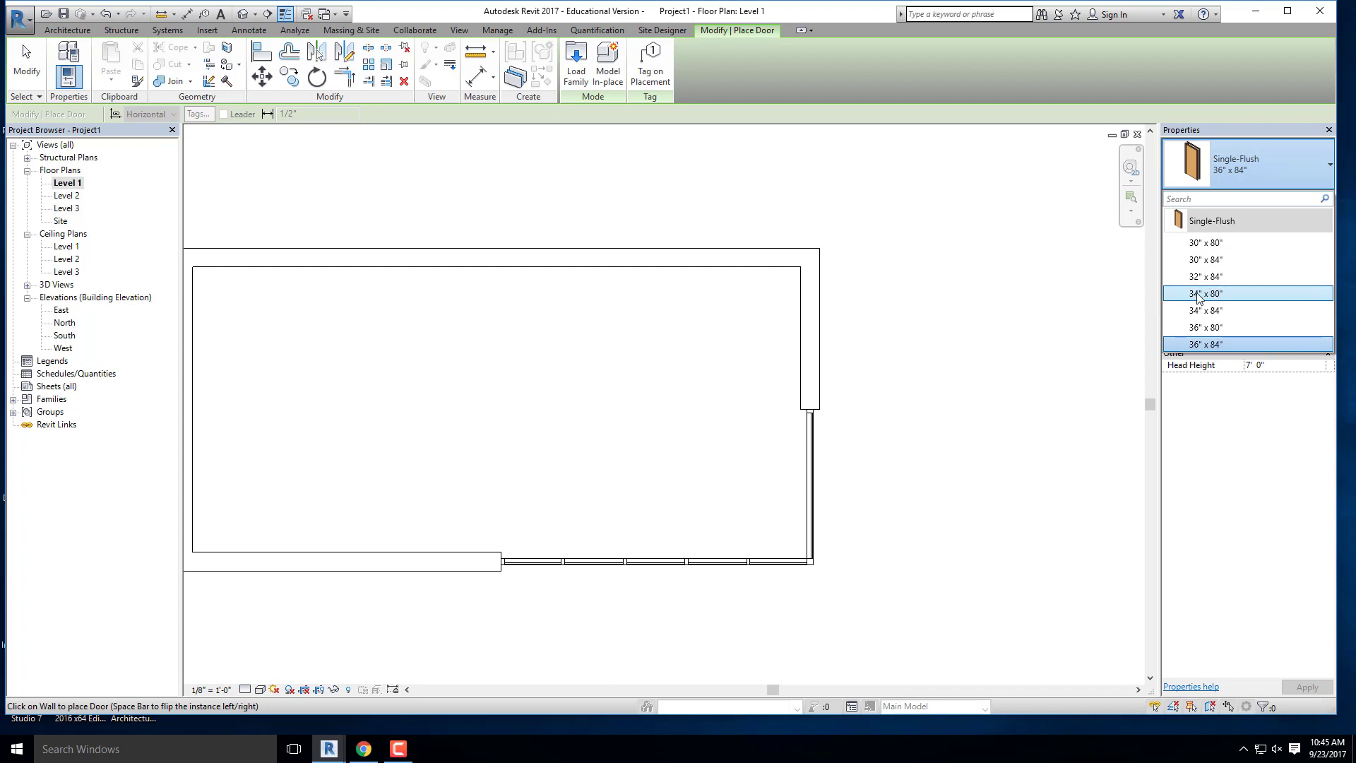
{"action": "left_click", "coordinate": [1250, 136]}
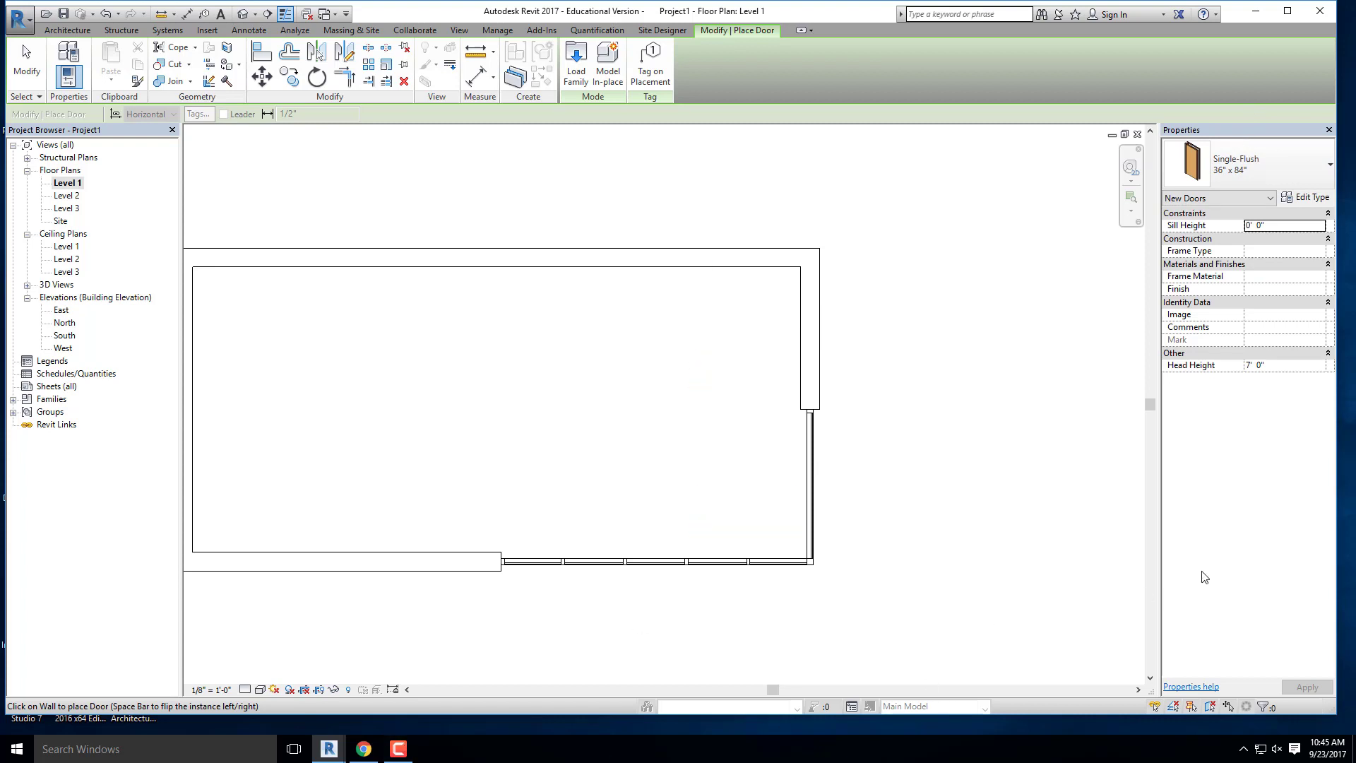
Step: Browse the library's Residential doors for the entry door and choose the Door-Exterior-Single-Entry-Half Flat Glass-Wood_Clad family
{"action": "left_click", "coordinate": [1307, 199]}
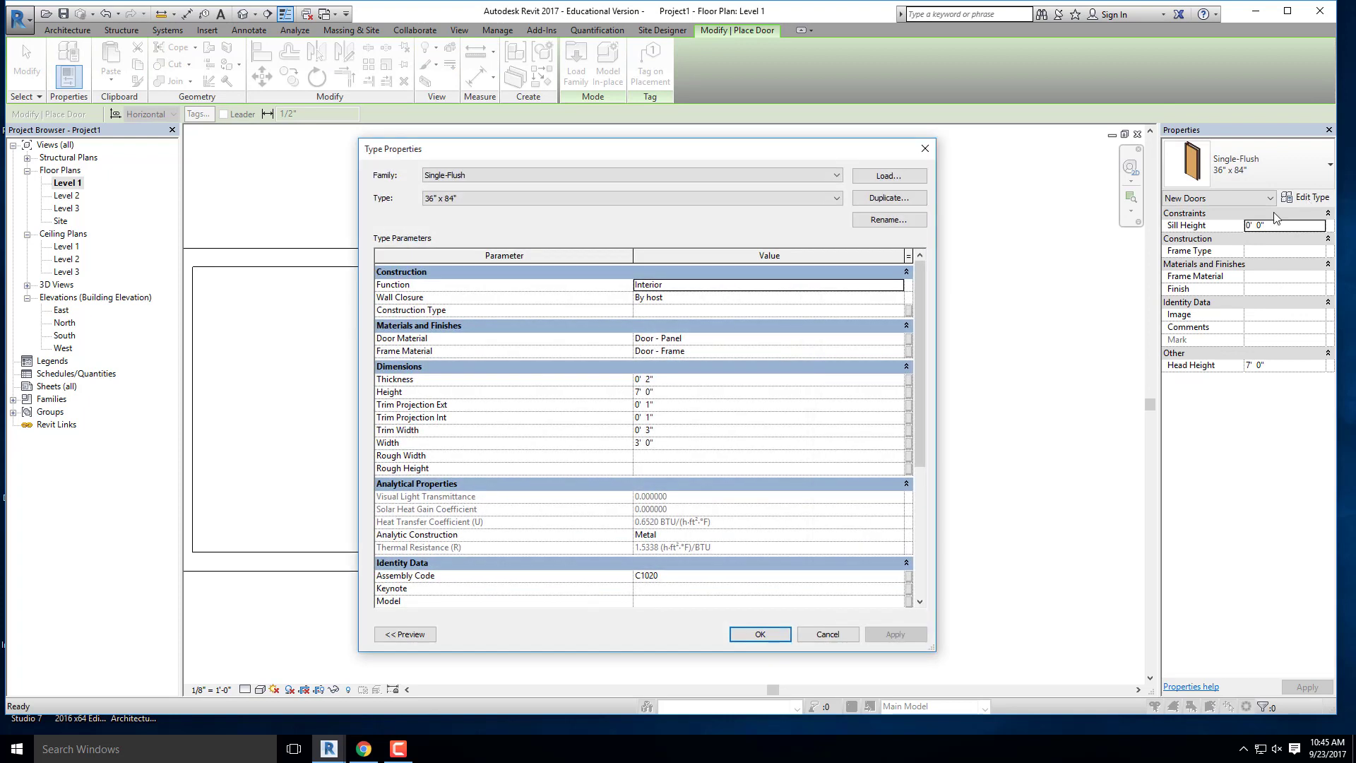
{"action": "left_click", "coordinate": [888, 177]}
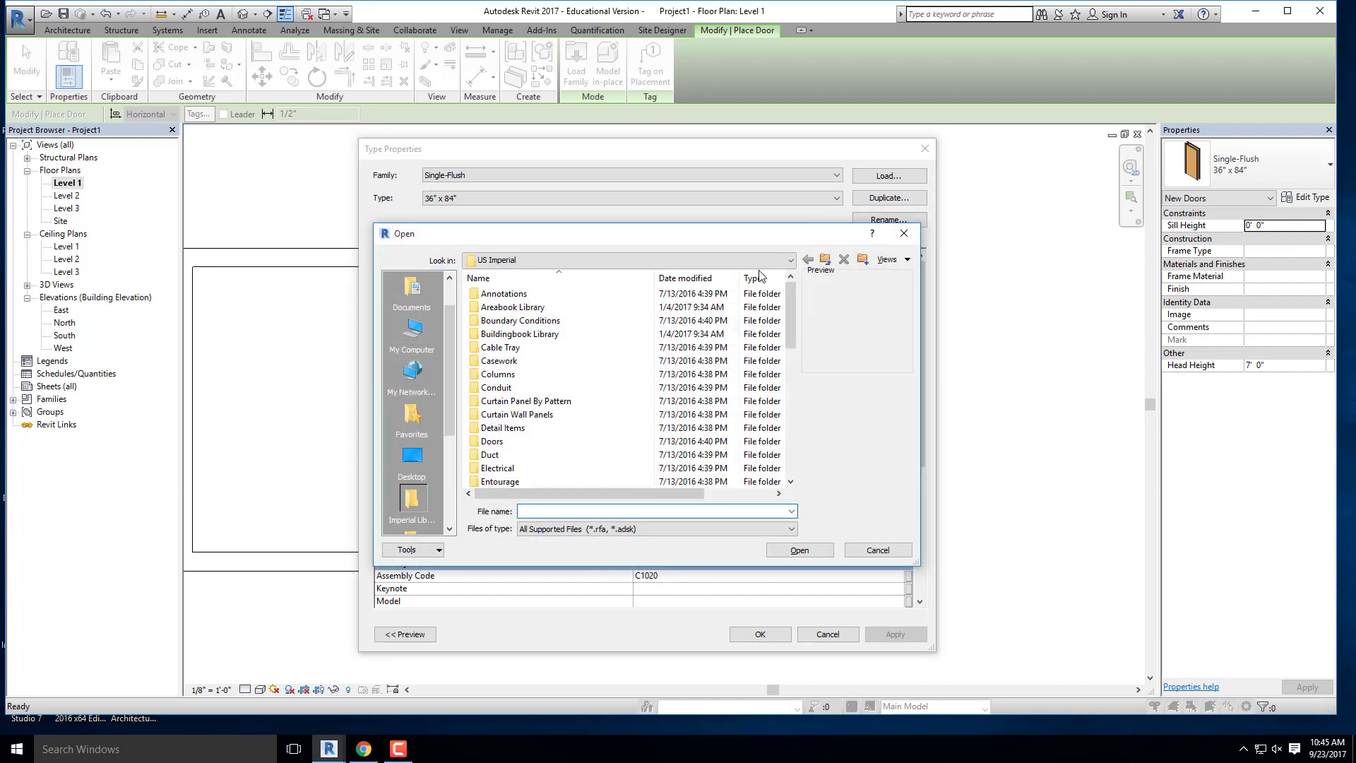
{"action": "double_click", "coordinate": [495, 441]}
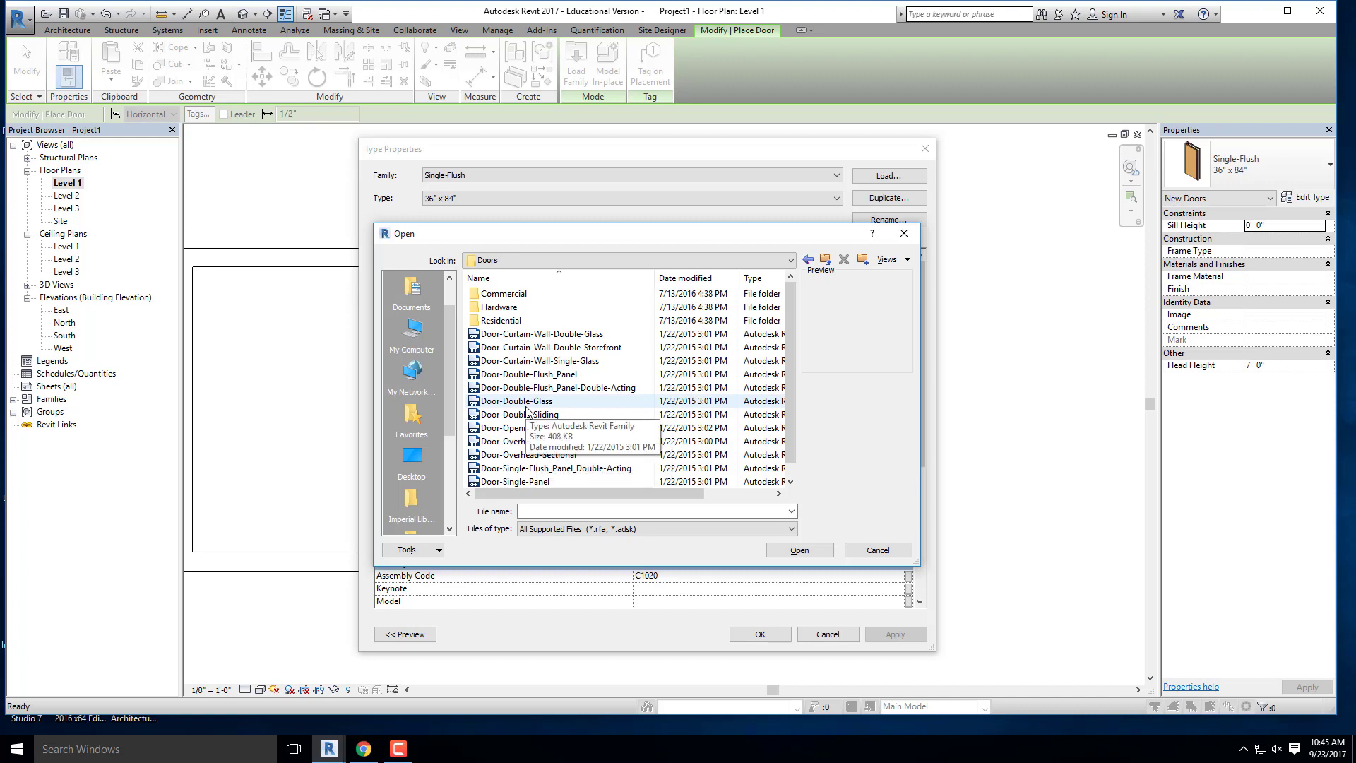
{"action": "double_click", "coordinate": [501, 320]}
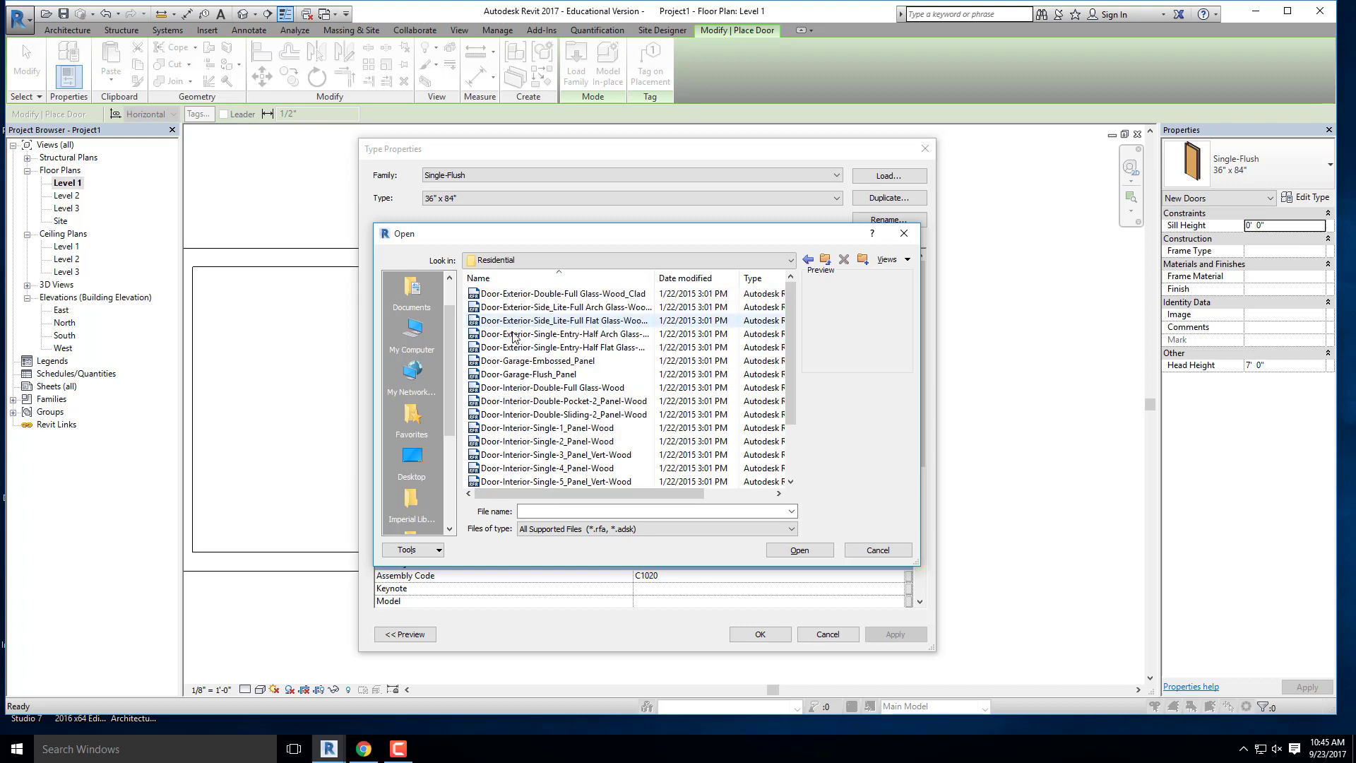
{"action": "left_click", "coordinate": [548, 454]}
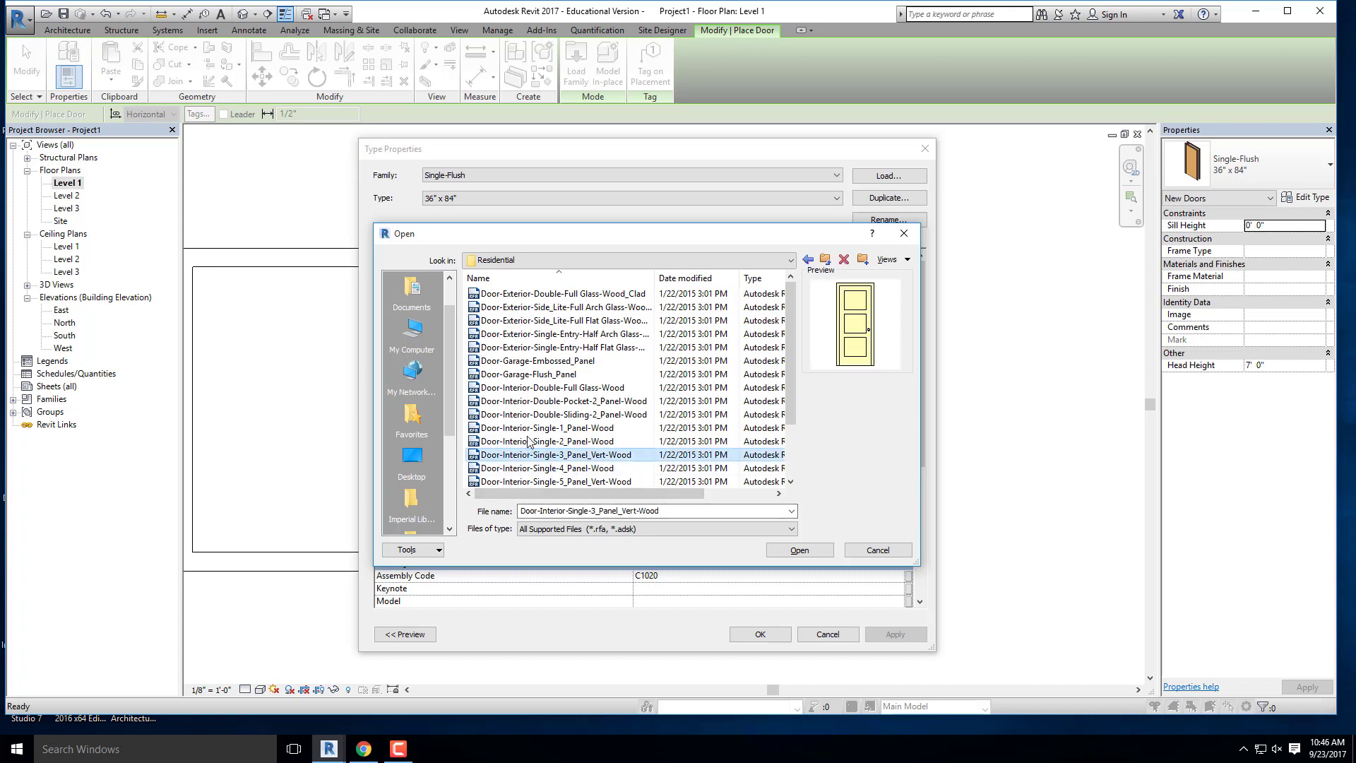
{"action": "left_click", "coordinate": [531, 441]}
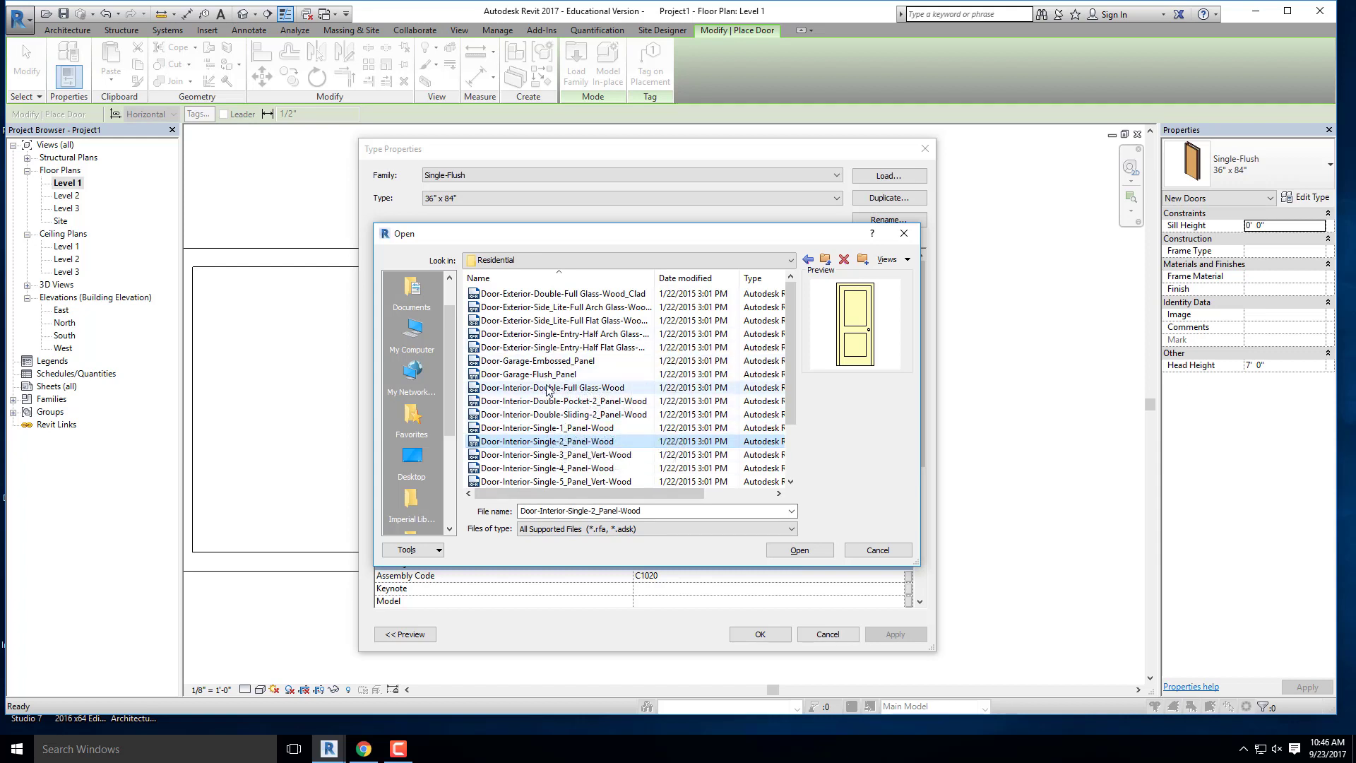
{"action": "left_click", "coordinate": [548, 348]}
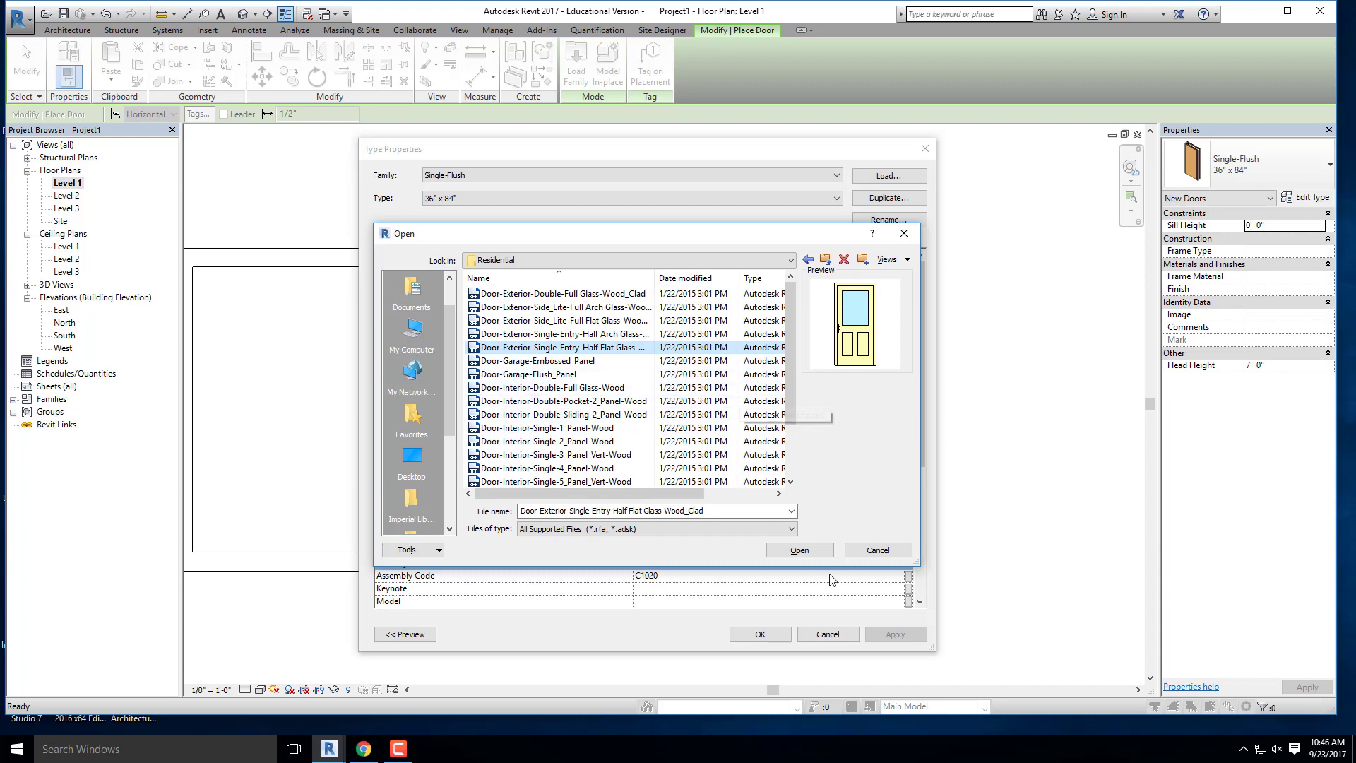
Step: Load all the sizes of the half flat glass exterior entry door family into the project and accept its type properties
{"action": "left_click", "coordinate": [800, 550]}
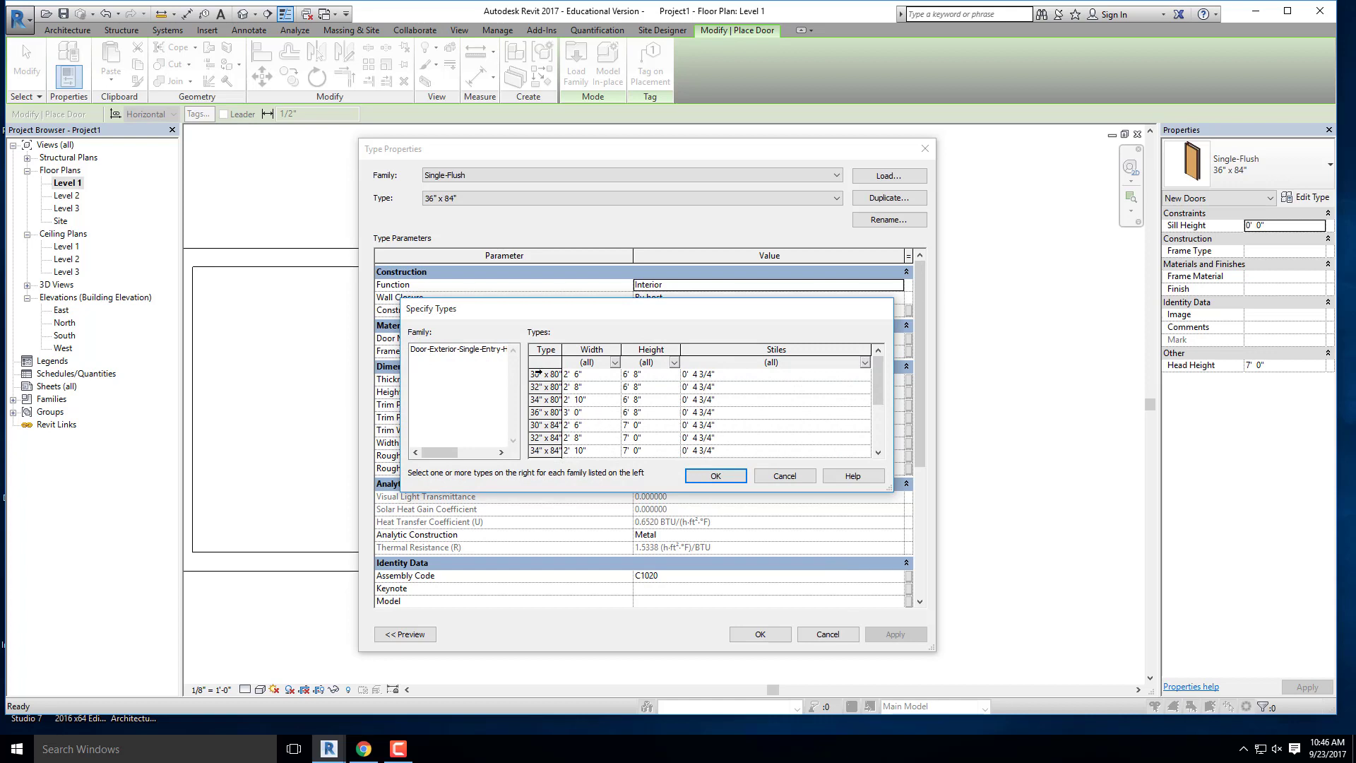
{"action": "scroll", "coordinate": [539, 373], "scroll_direction": "down", "scroll_amount": 2}
{"action": "left_click", "coordinate": [540, 440], "text": "shift"}
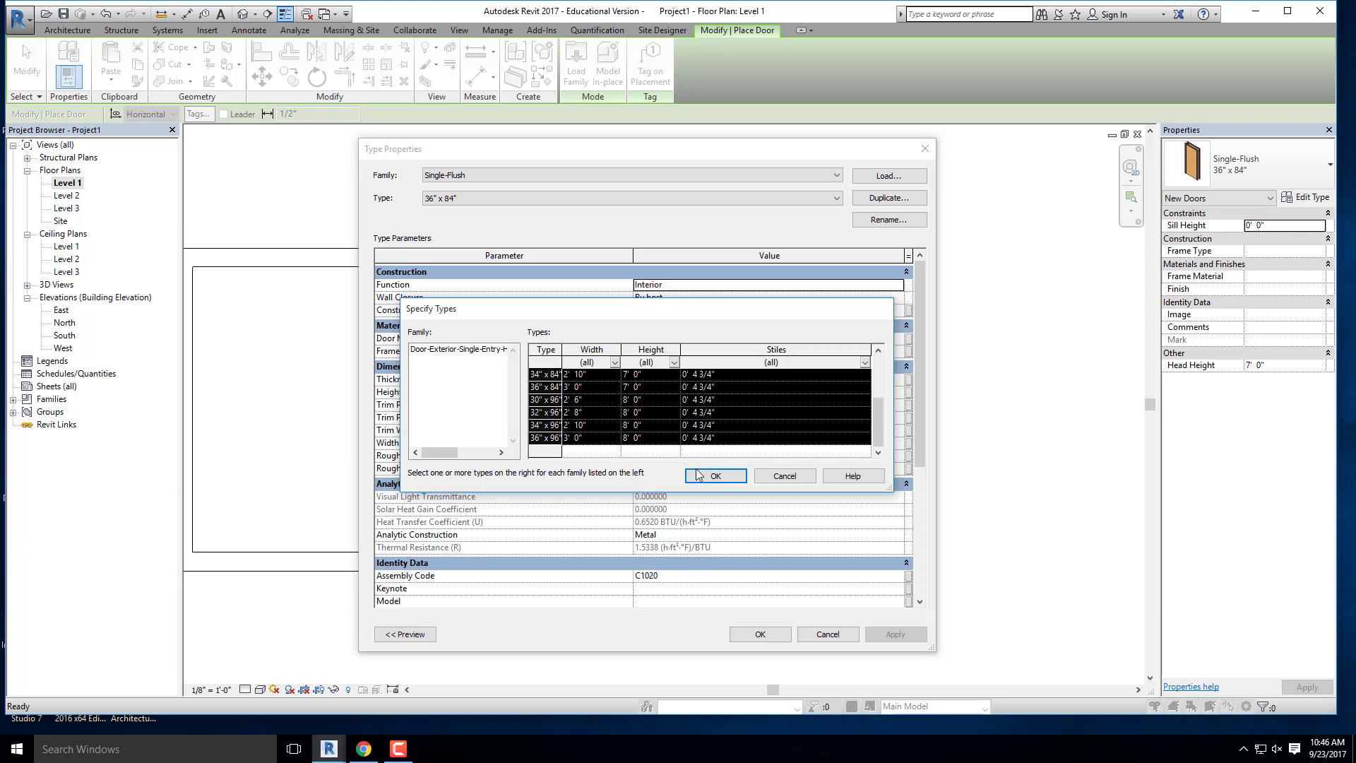
{"action": "left_click", "coordinate": [699, 474]}
{"action": "left_click", "coordinate": [712, 397]}
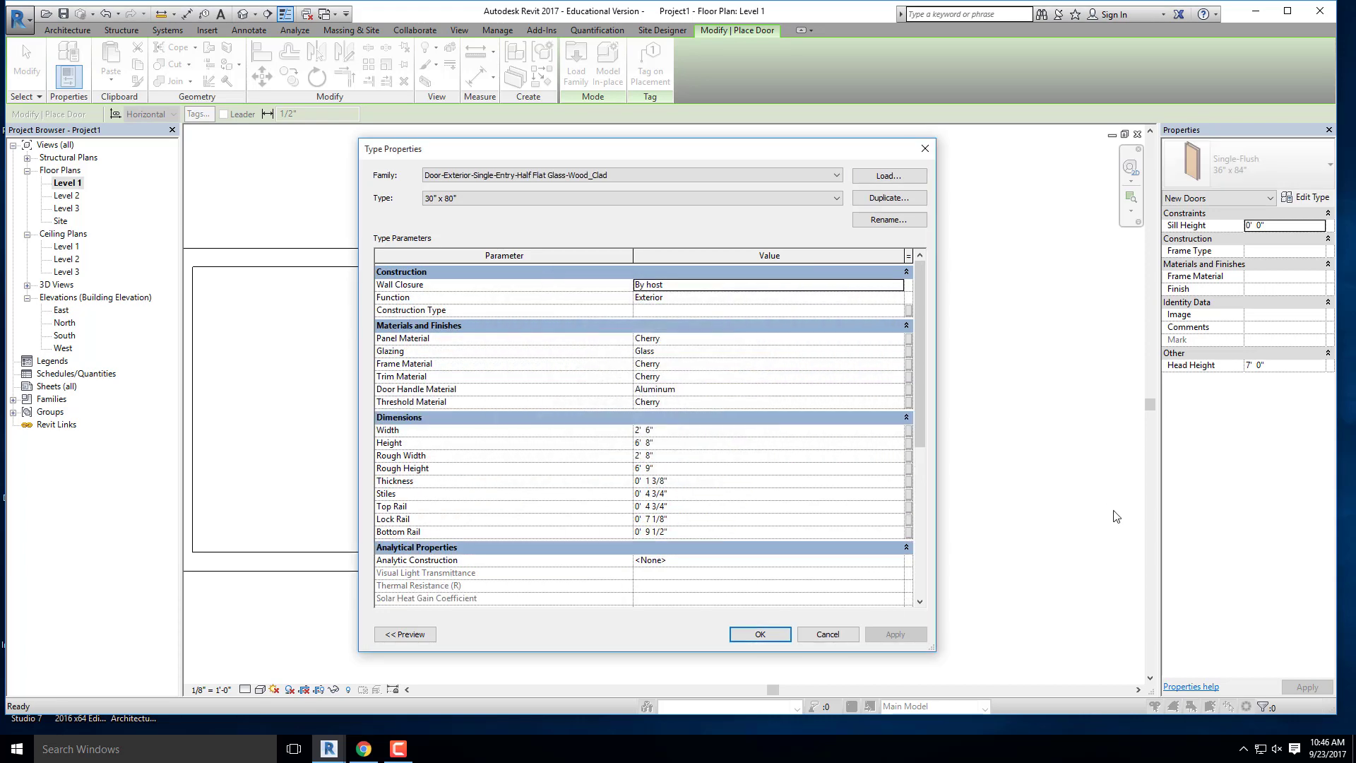
{"action": "left_click", "coordinate": [764, 634]}
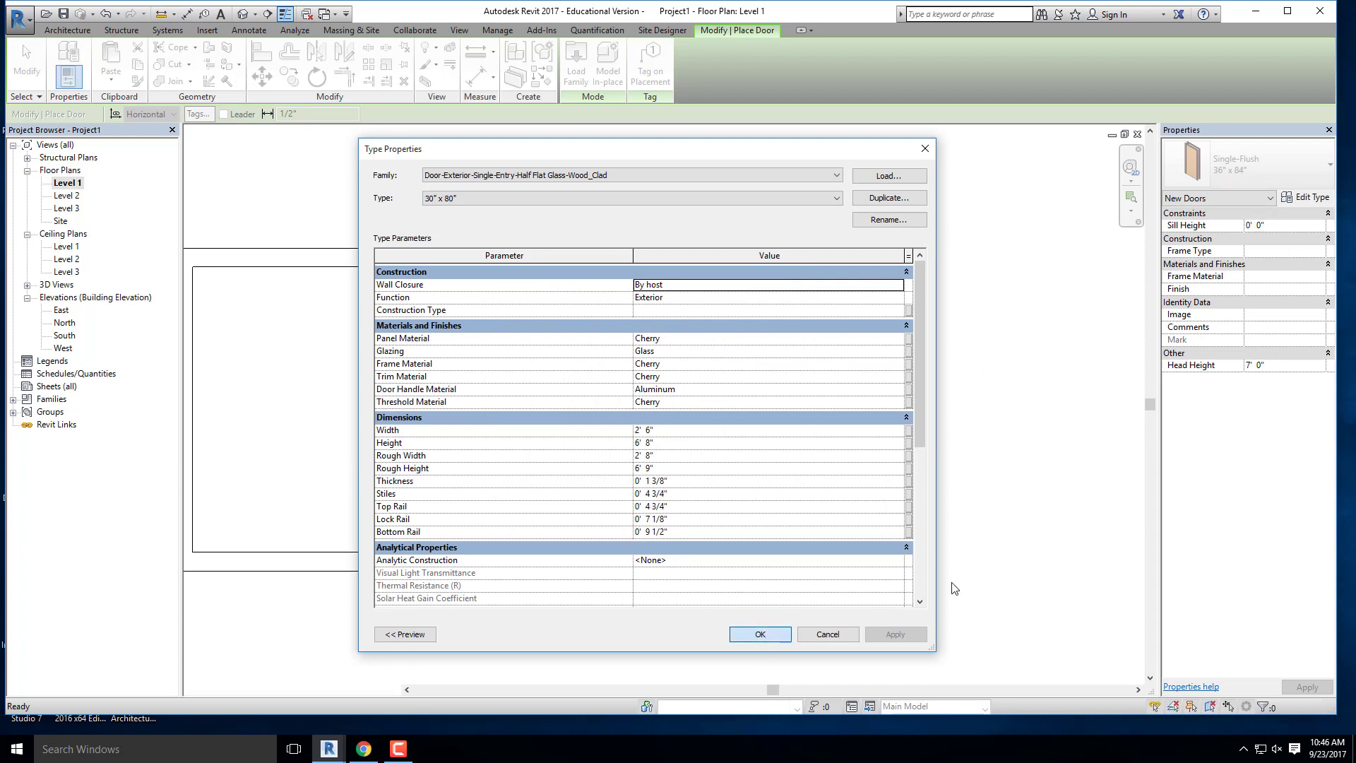
Step: Choose the 36" x 84" size of the exterior entry door and check the East wall requirements in the exercise PDF in Chrome, returning to Revit
{"action": "left_click", "coordinate": [1238, 185]}
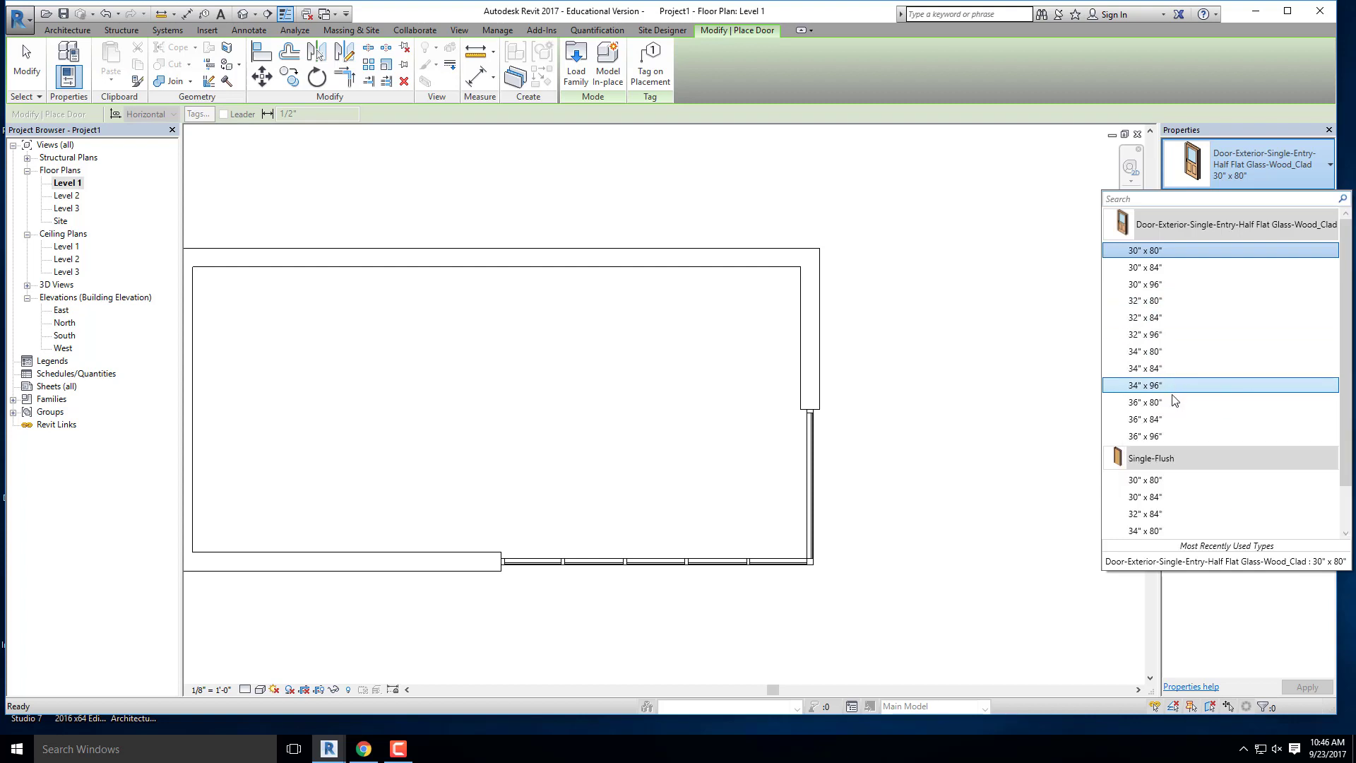
{"action": "left_click", "coordinate": [1146, 419]}
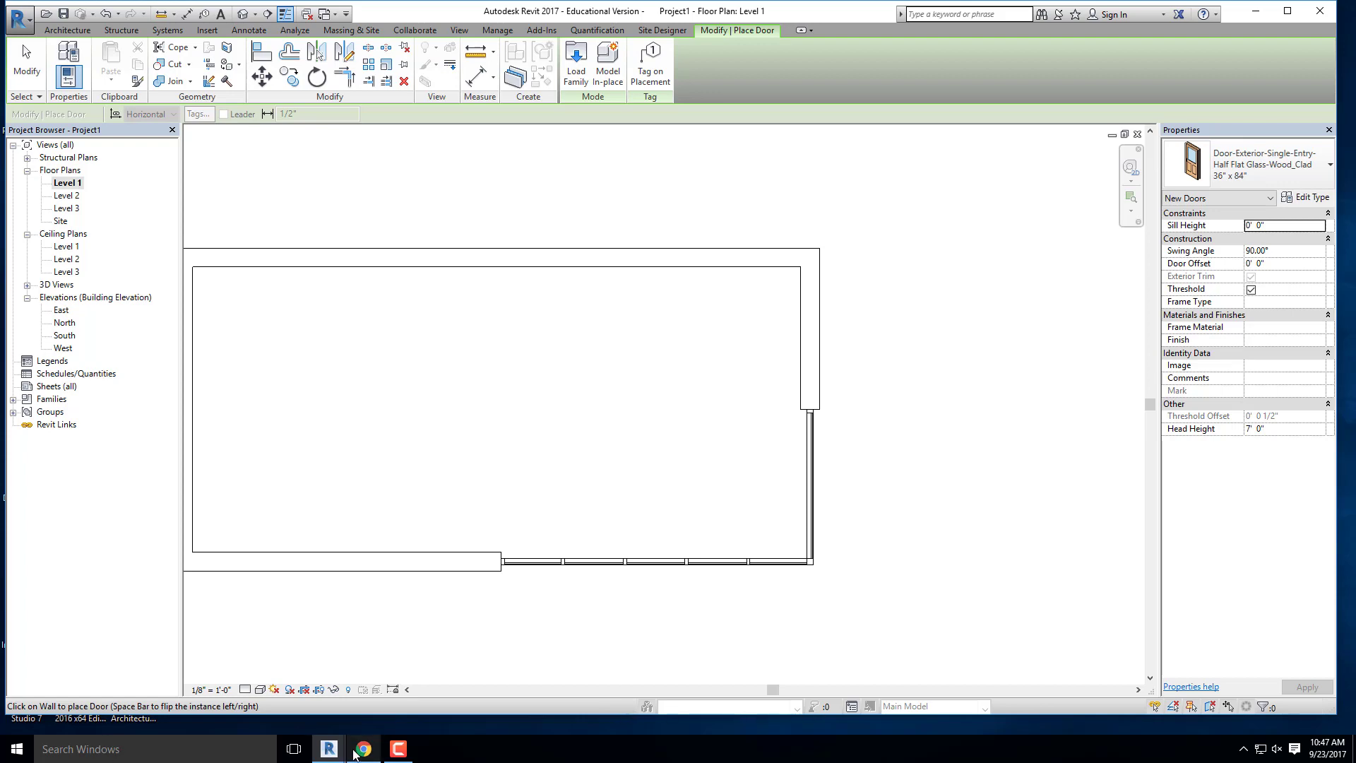
{"action": "left_click", "coordinate": [364, 748]}
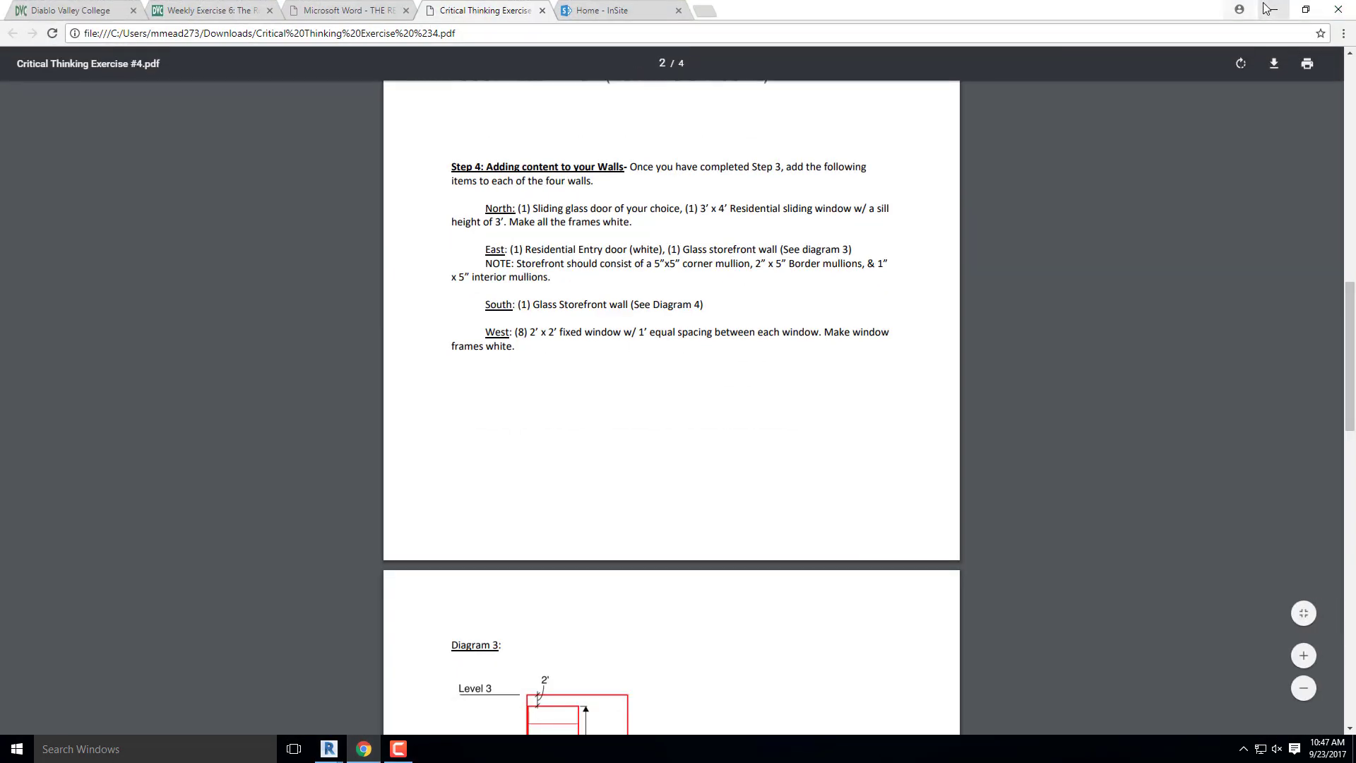
{"action": "key", "text": "alt+Tab"}
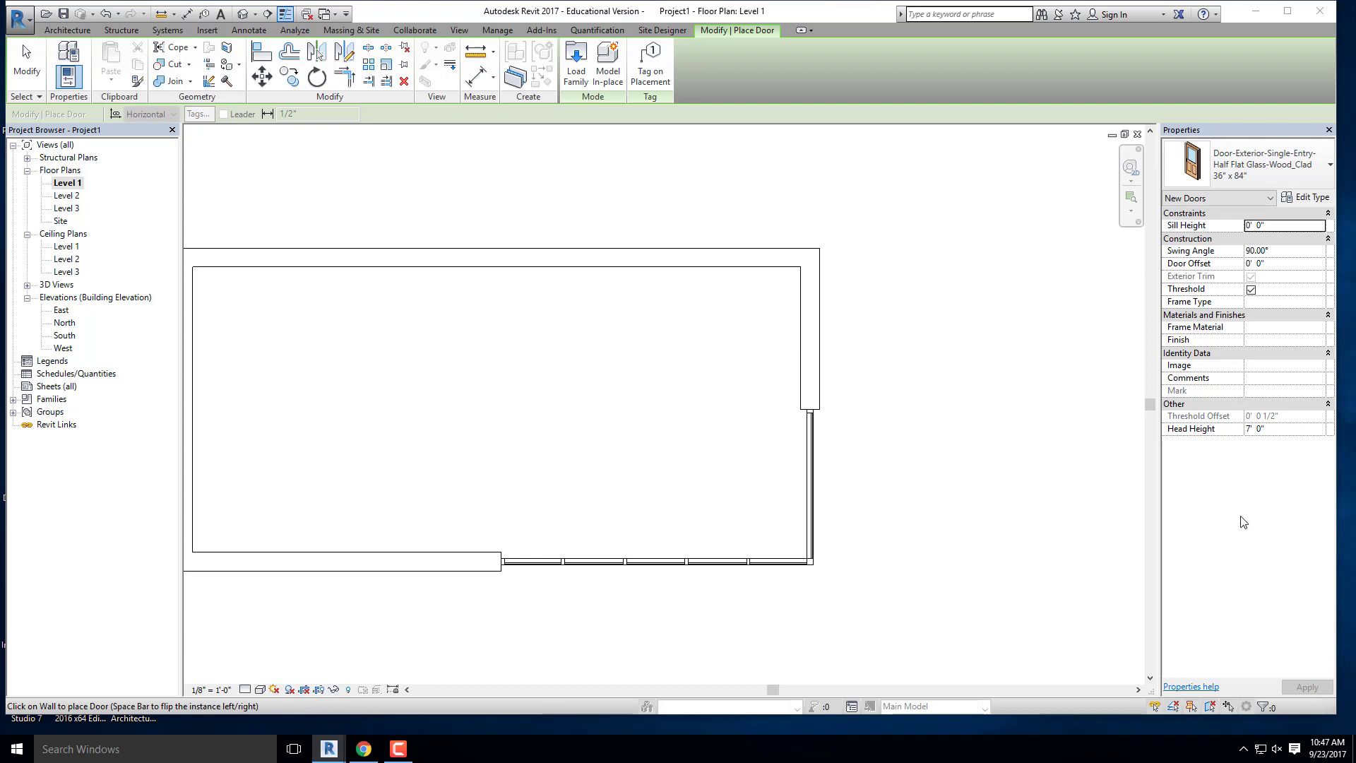
Step: Open the 36" x 84" entry door type's panel material for editing and look through the project materials
{"action": "left_click", "coordinate": [1311, 198]}
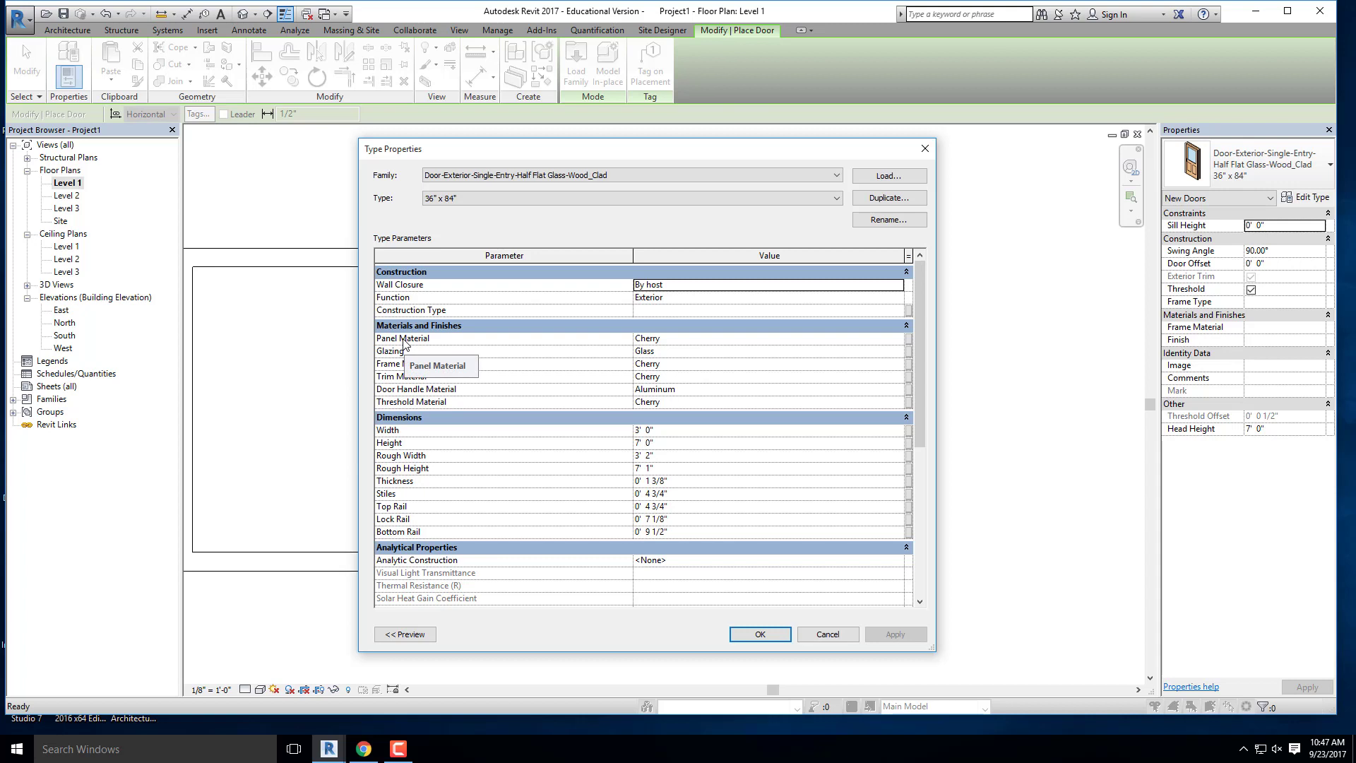
{"action": "left_click", "coordinate": [898, 339]}
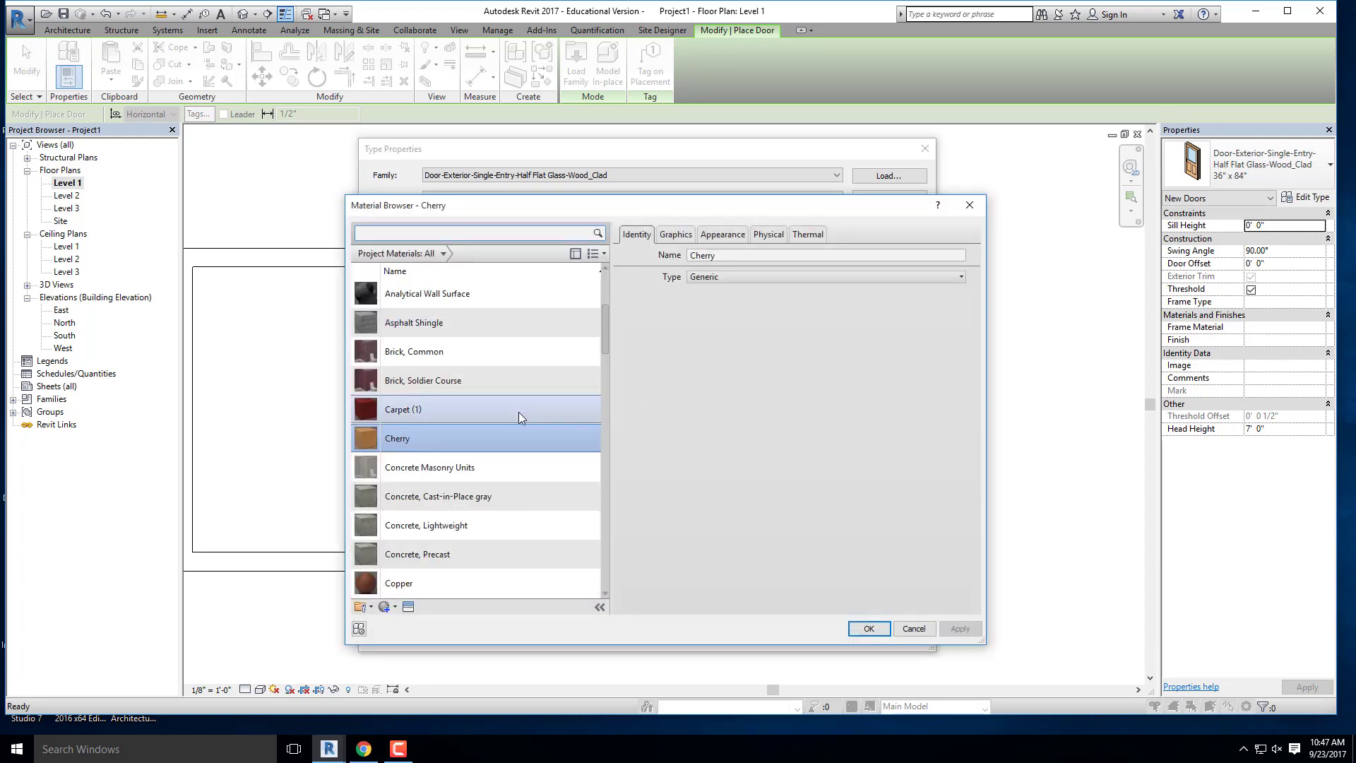
{"action": "scroll", "coordinate": [520, 411], "scroll_direction": "down", "scroll_amount": 5}
{"action": "scroll", "coordinate": [520, 405], "scroll_direction": "down", "scroll_amount": 10}
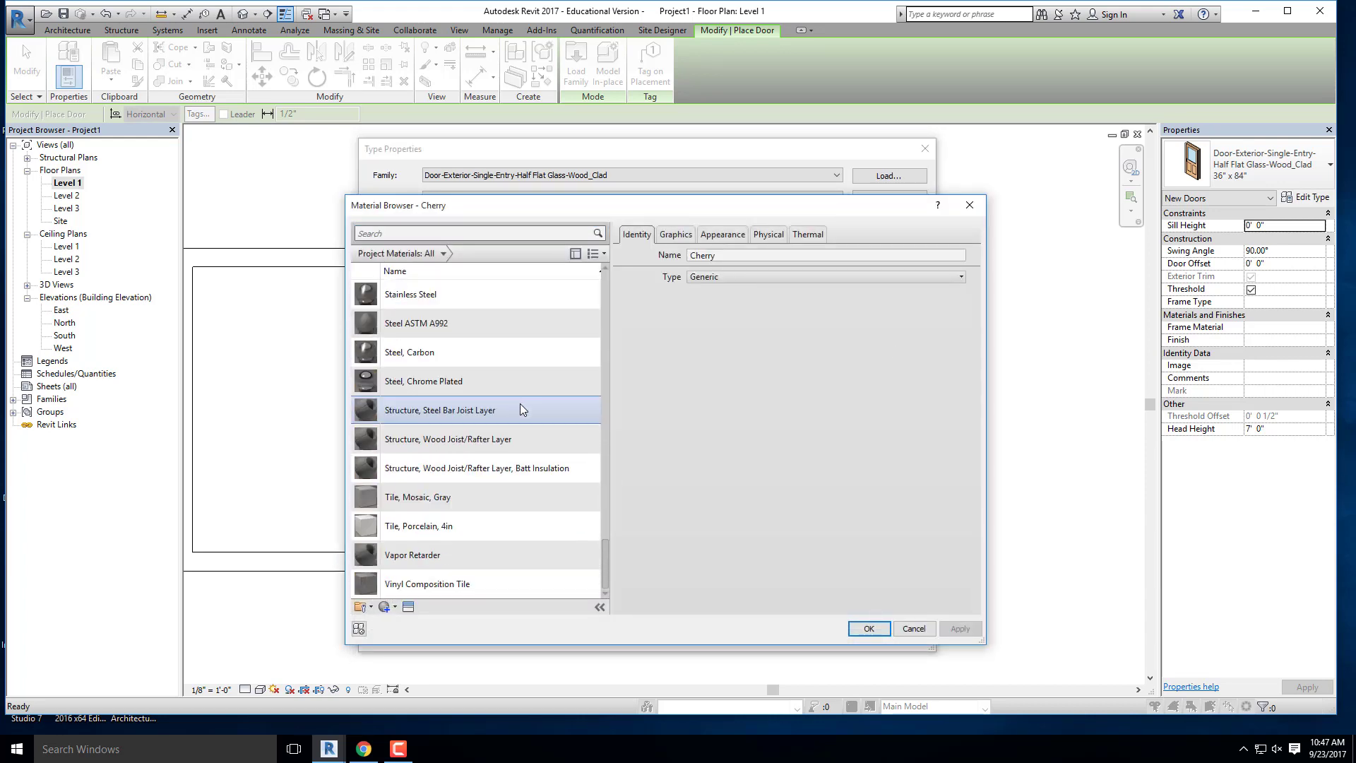
{"action": "scroll", "coordinate": [521, 401], "scroll_direction": "up", "scroll_amount": 6}
{"action": "scroll", "coordinate": [526, 396], "scroll_direction": "up", "scroll_amount": 5}
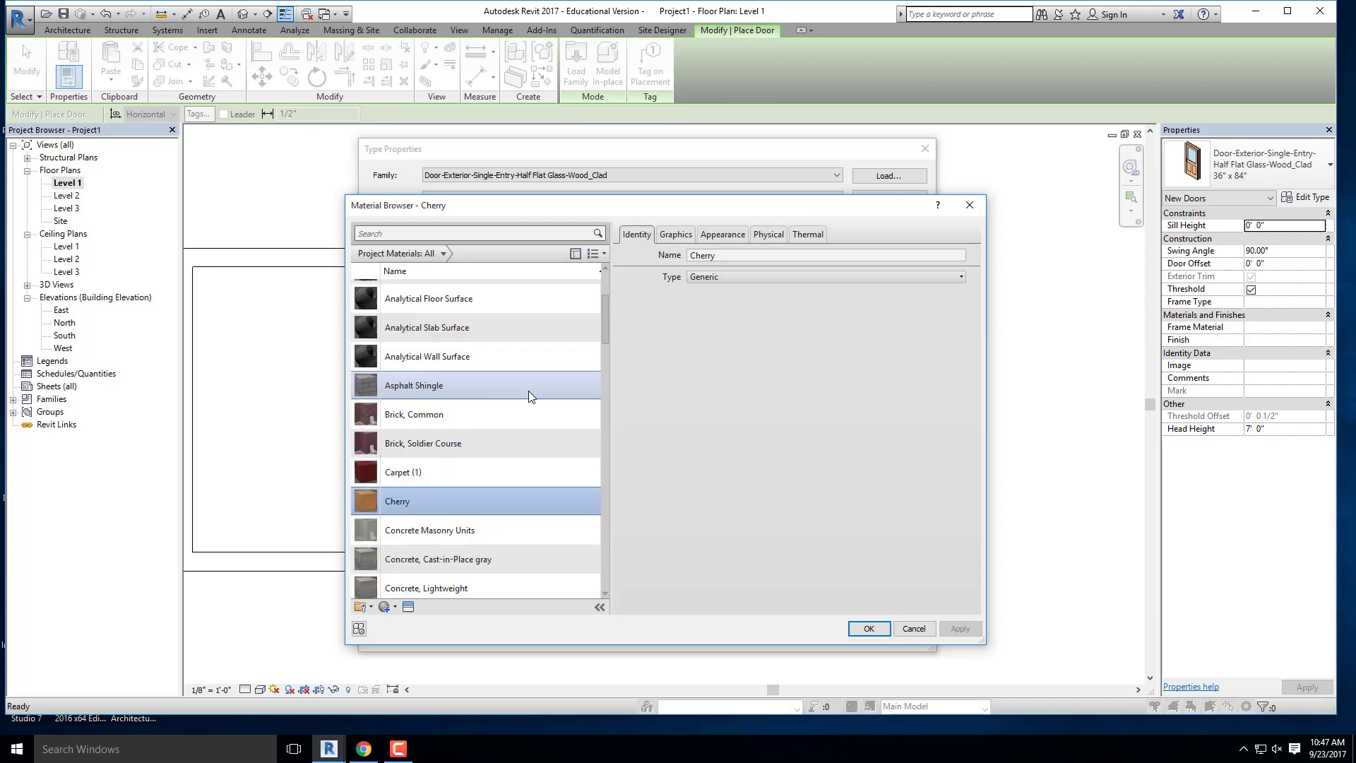
{"action": "scroll", "coordinate": [527, 389], "scroll_direction": "up", "scroll_amount": 2}
{"action": "scroll", "coordinate": [536, 374], "scroll_direction": "down", "scroll_amount": 8}
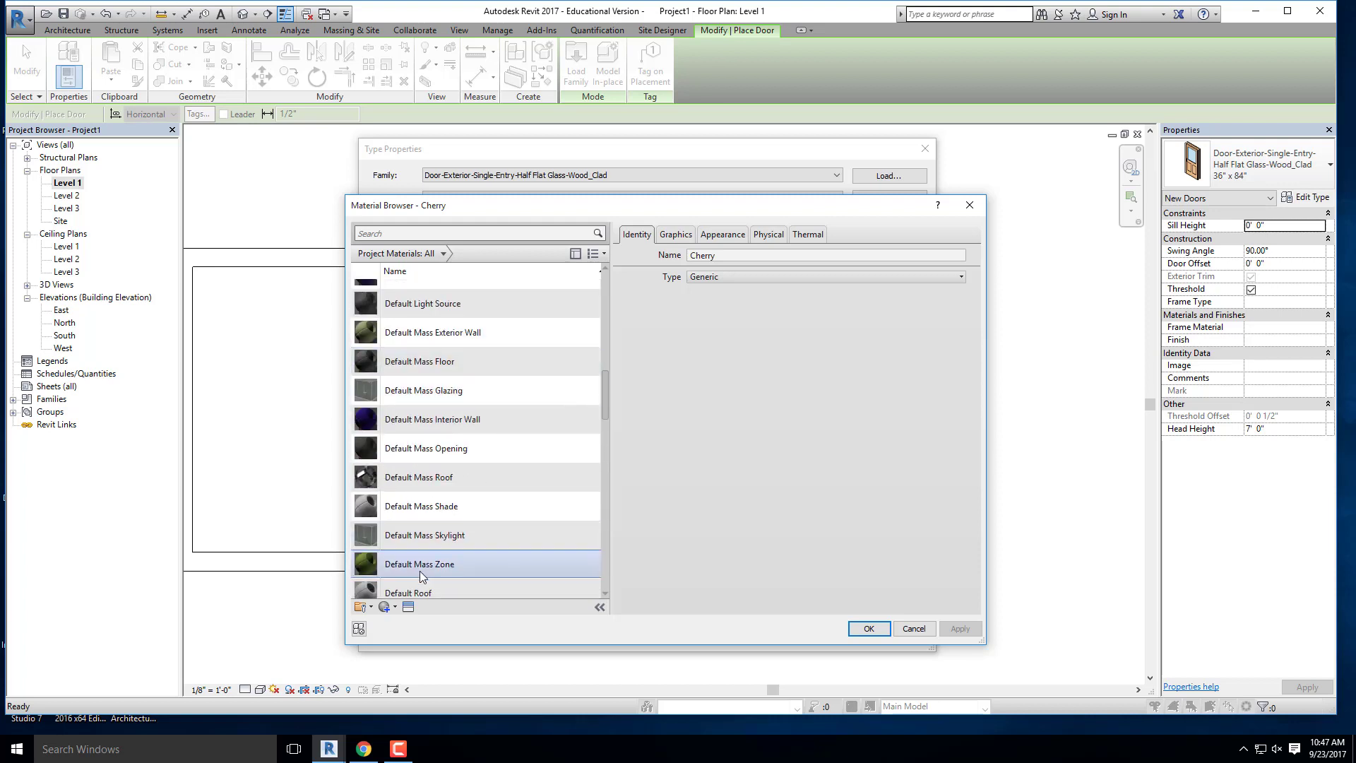
{"action": "scroll", "coordinate": [420, 570], "scroll_direction": "down", "scroll_amount": 1}
Step: Create a new material for the door panel and name it Door Material White
{"action": "left_click", "coordinate": [396, 606]}
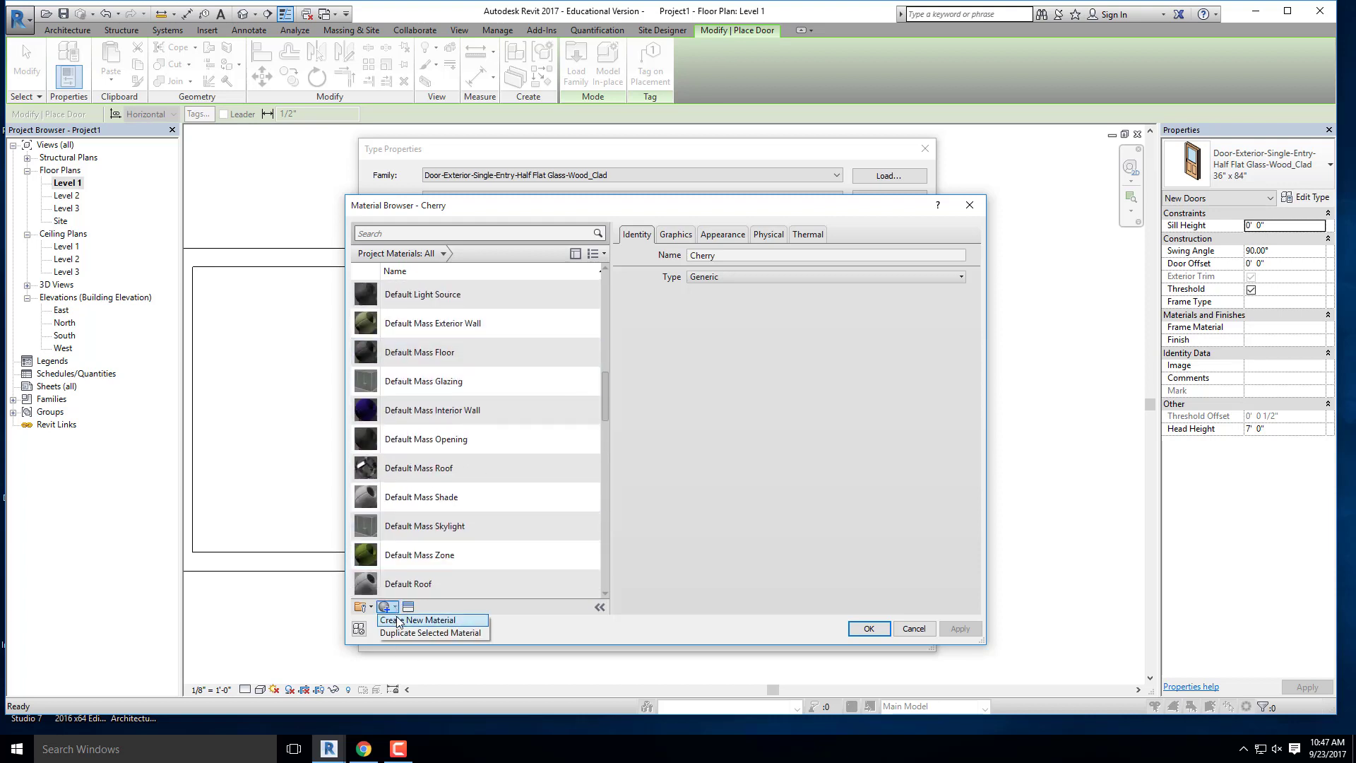
{"action": "left_click", "coordinate": [398, 620]}
{"action": "right_click", "coordinate": [417, 439]}
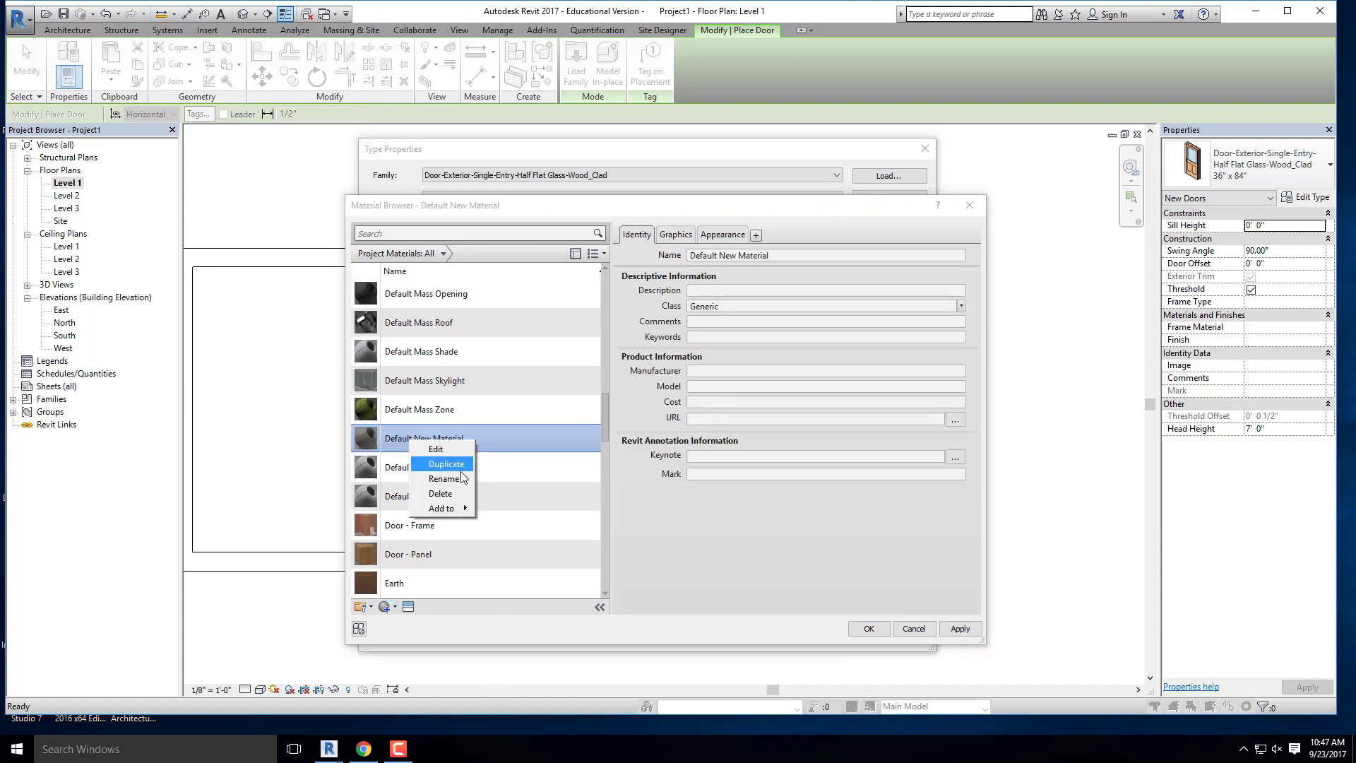
{"action": "left_click", "coordinate": [463, 479]}
{"action": "type", "text": "M"}
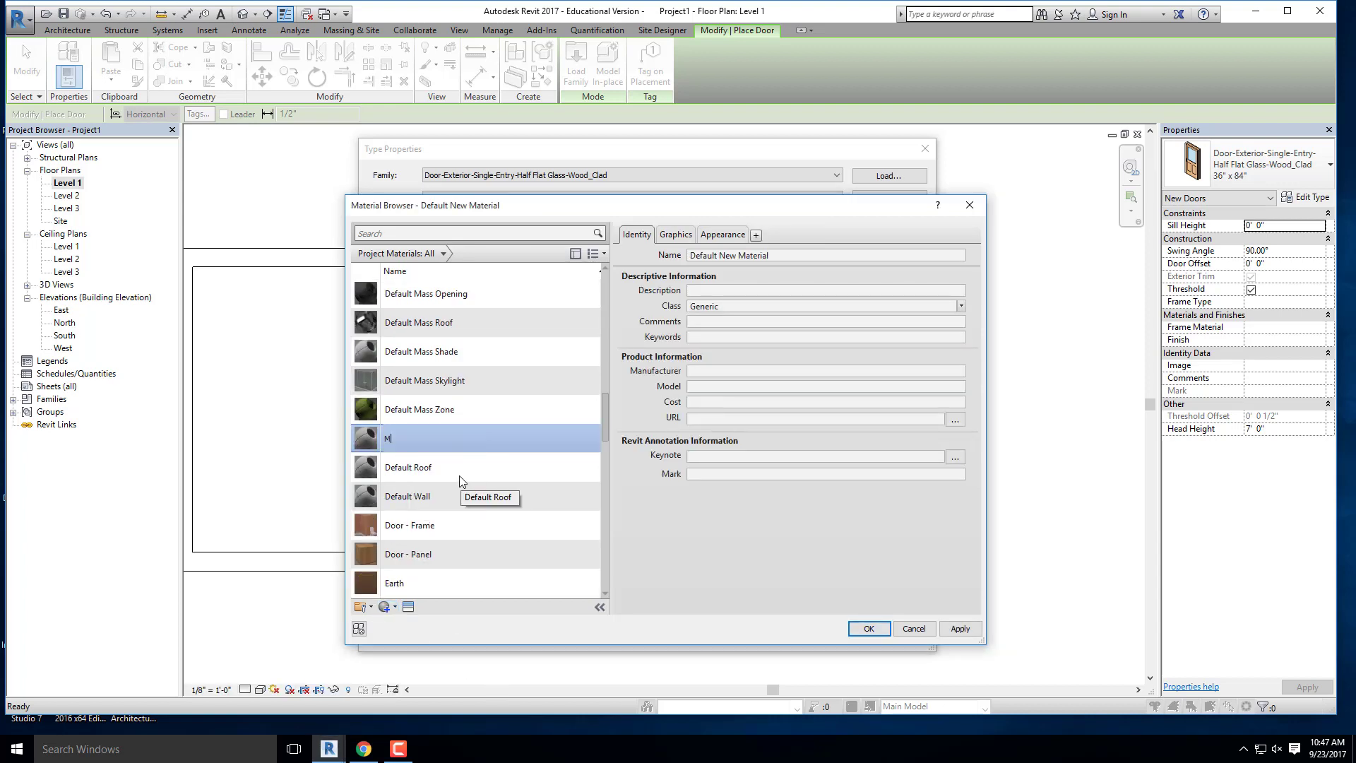
{"action": "type", "text": "ain"}
{"action": "key", "text": "BackSpace"}
{"action": "key", "text": "BackSpace"}
{"action": "key", "text": "BackSpace"}
{"action": "type", "text": "Door Material White"}
Step: Set Door Material White's appearance color to white, RGB 255 255 255, and assign it as the door's panel material
{"action": "left_click", "coordinate": [668, 238]}
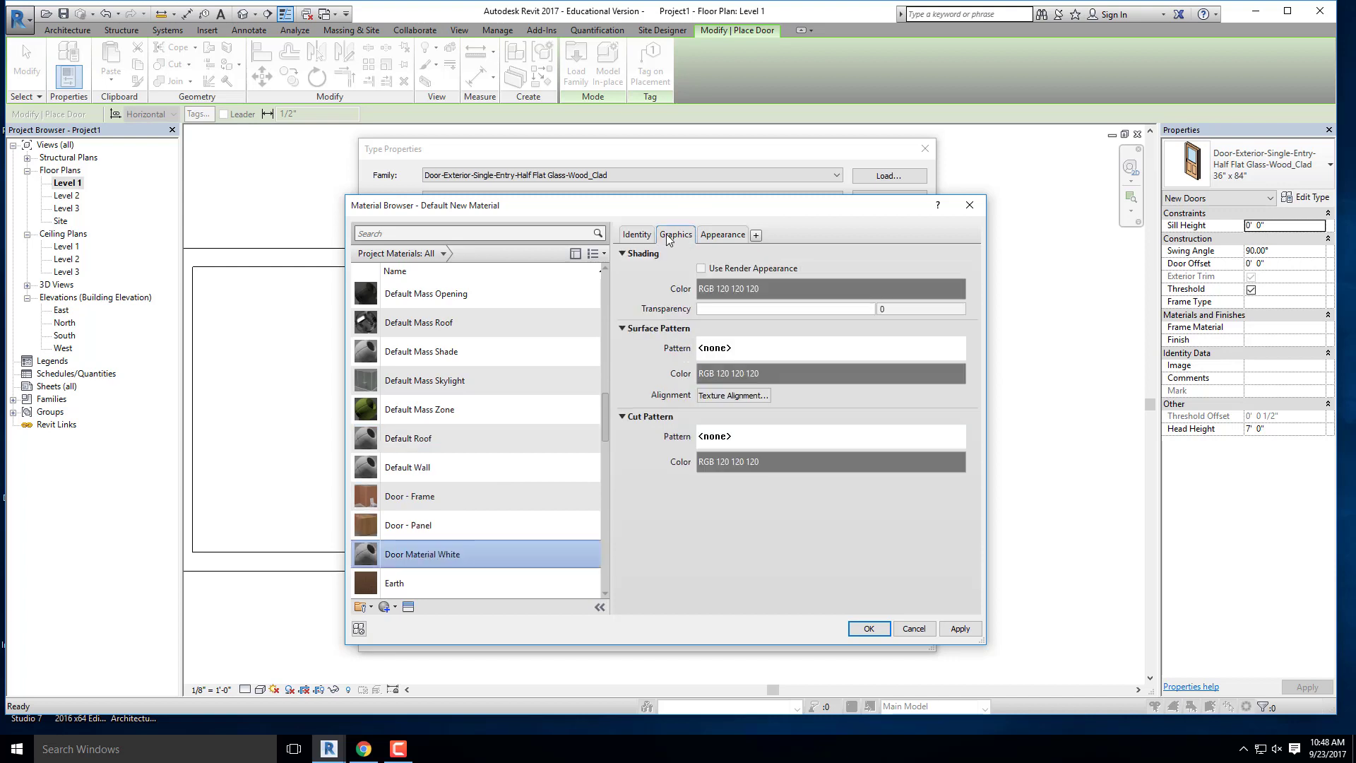
{"action": "left_click", "coordinate": [728, 236]}
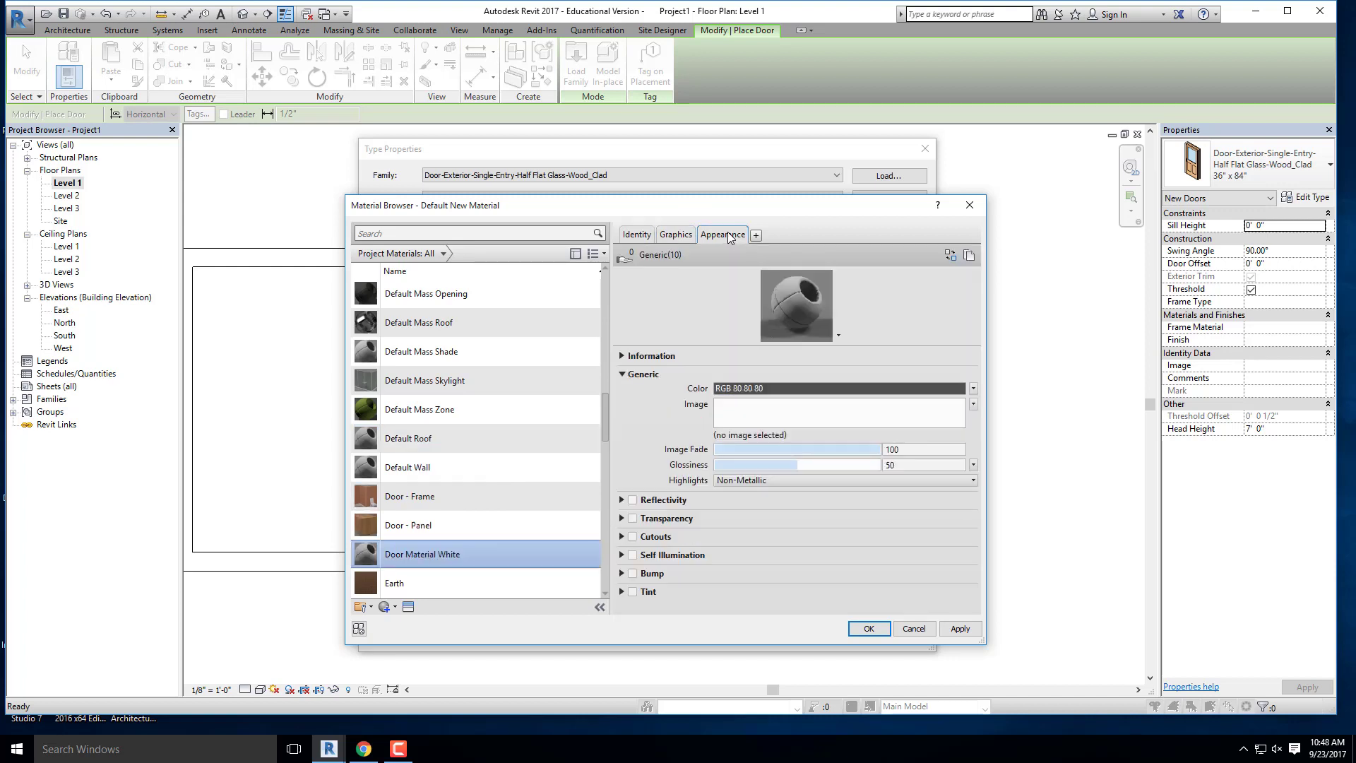
{"action": "left_click", "coordinate": [791, 388]}
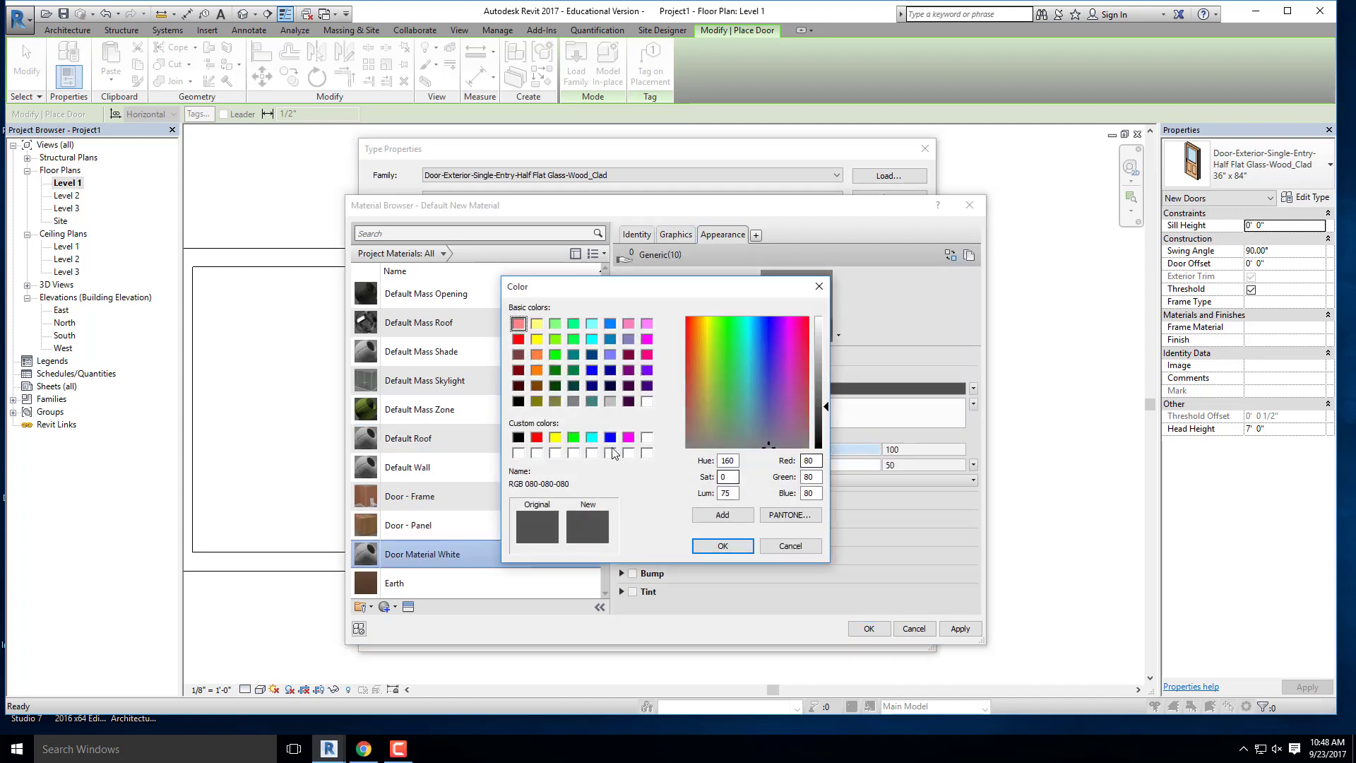
{"action": "left_click", "coordinate": [647, 401]}
{"action": "left_click", "coordinate": [723, 545]}
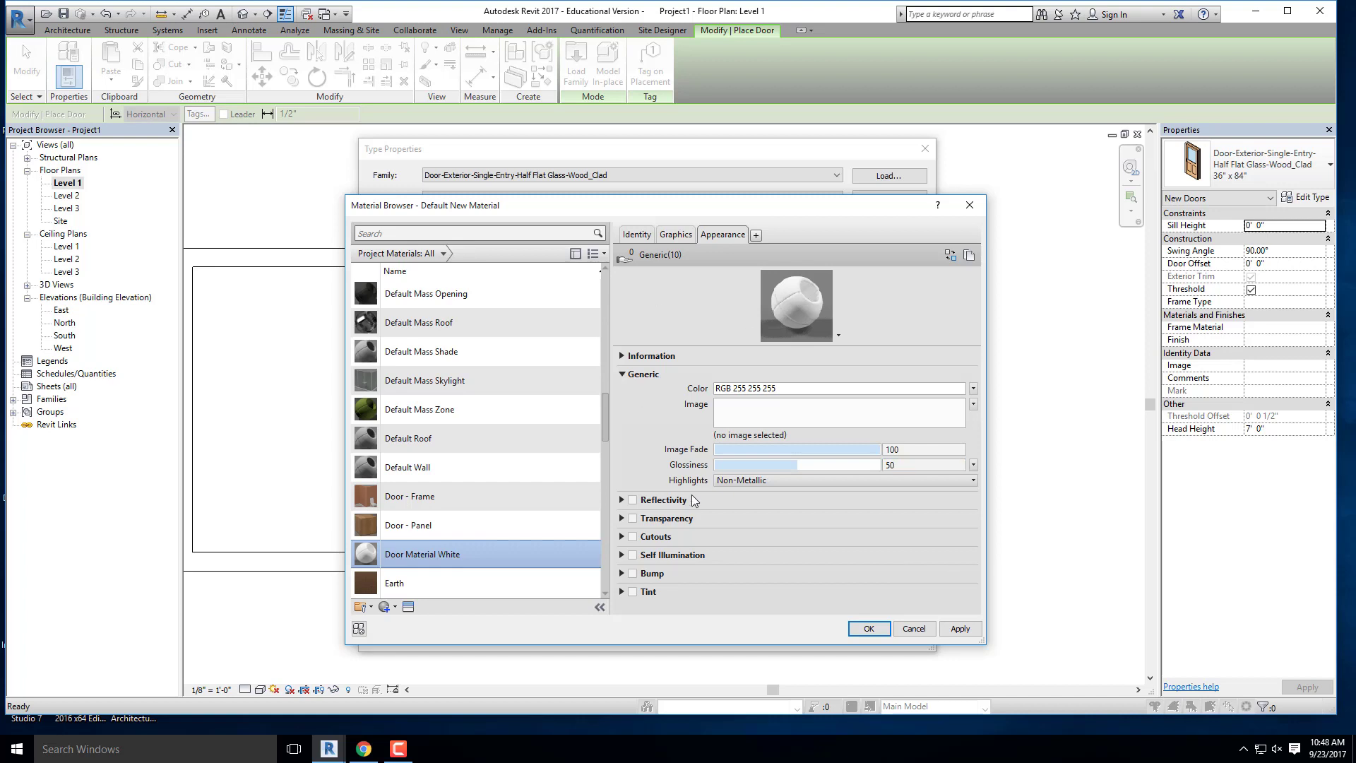
{"action": "left_click", "coordinate": [869, 630]}
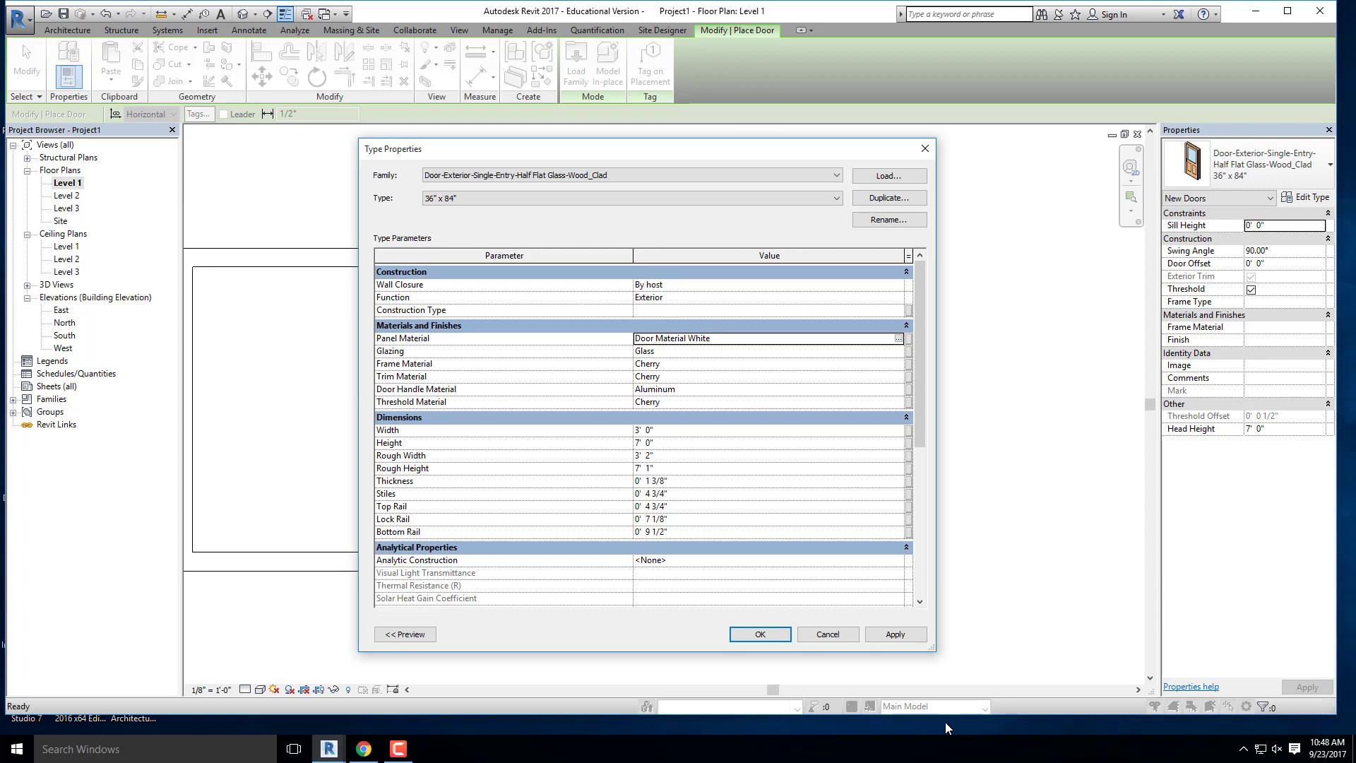
Step: Open the door's frame material for editing and duplicate the Cherry material as Cherry(white)
{"action": "left_click", "coordinate": [901, 364]}
{"action": "left_click", "coordinate": [898, 364]}
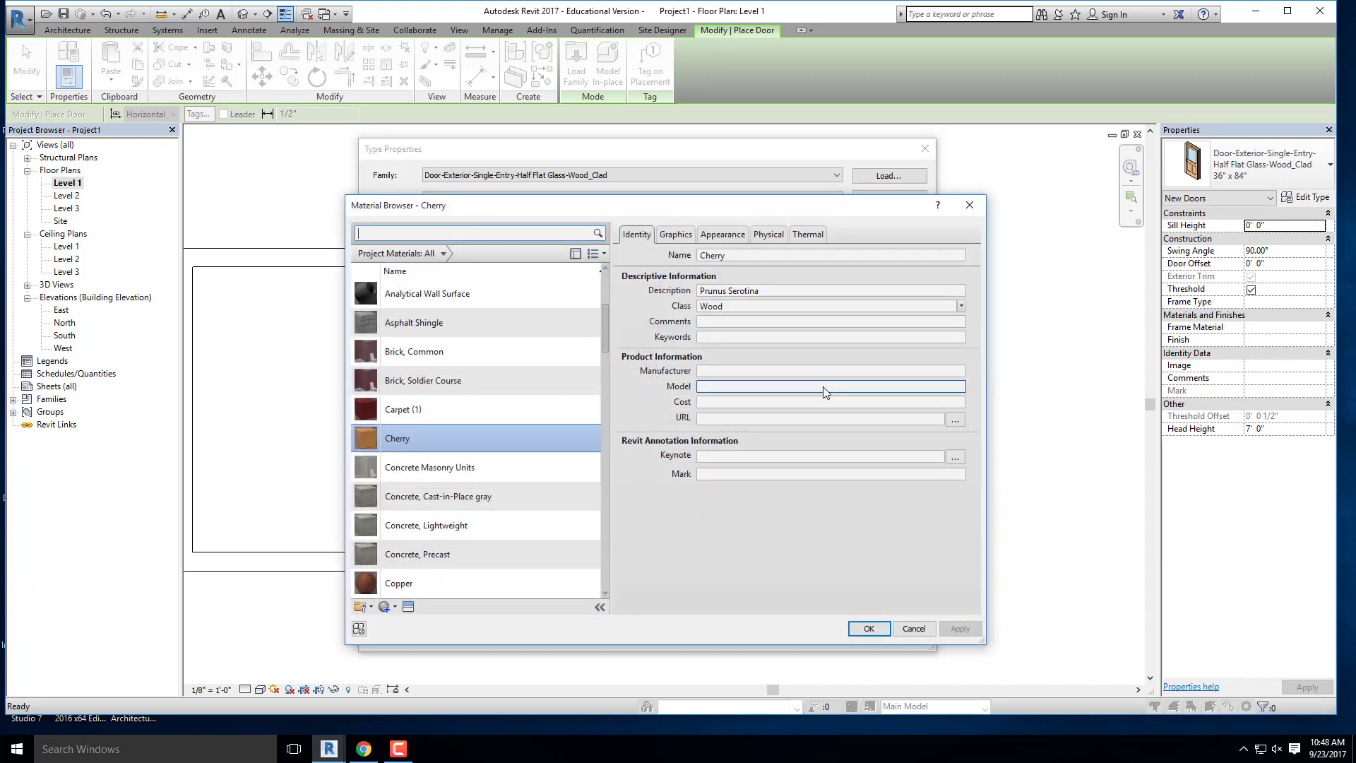
{"action": "right_click", "coordinate": [401, 441]}
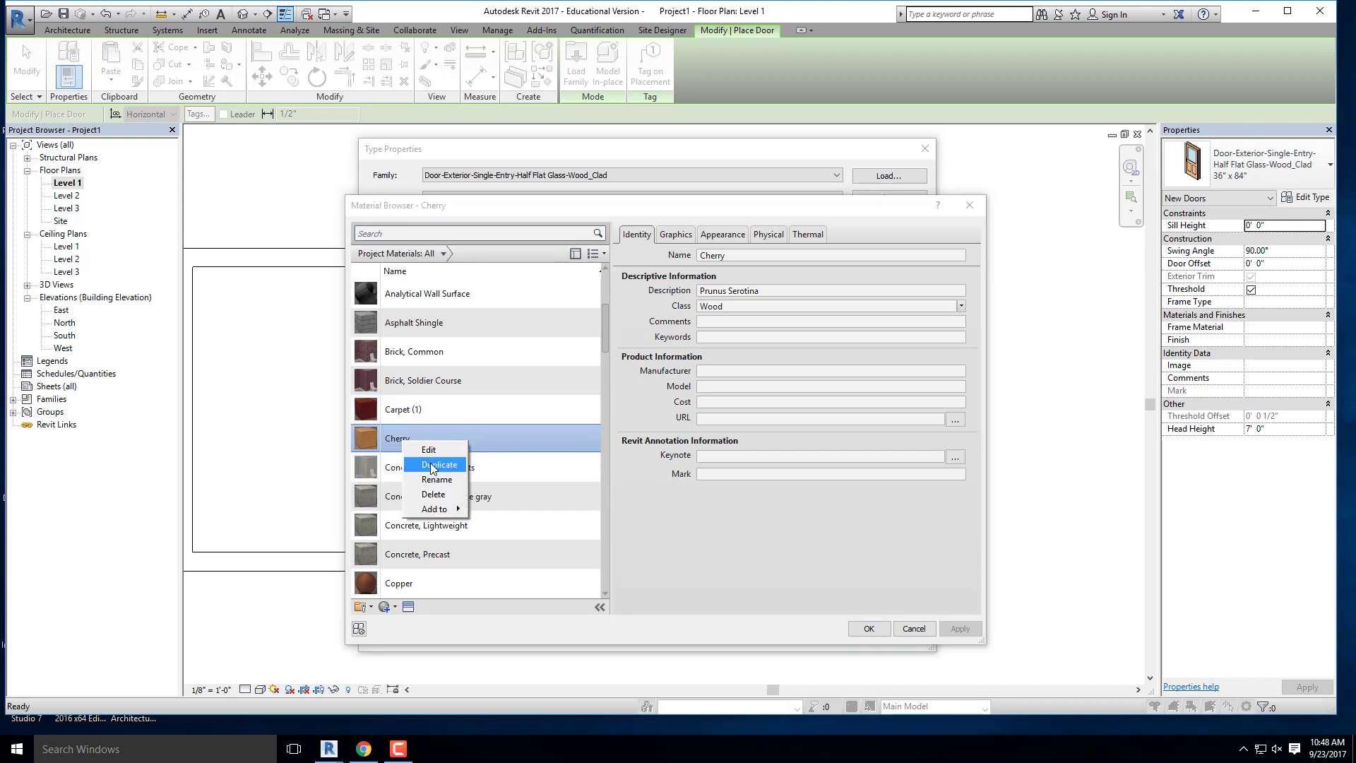
{"action": "left_click", "coordinate": [432, 464]}
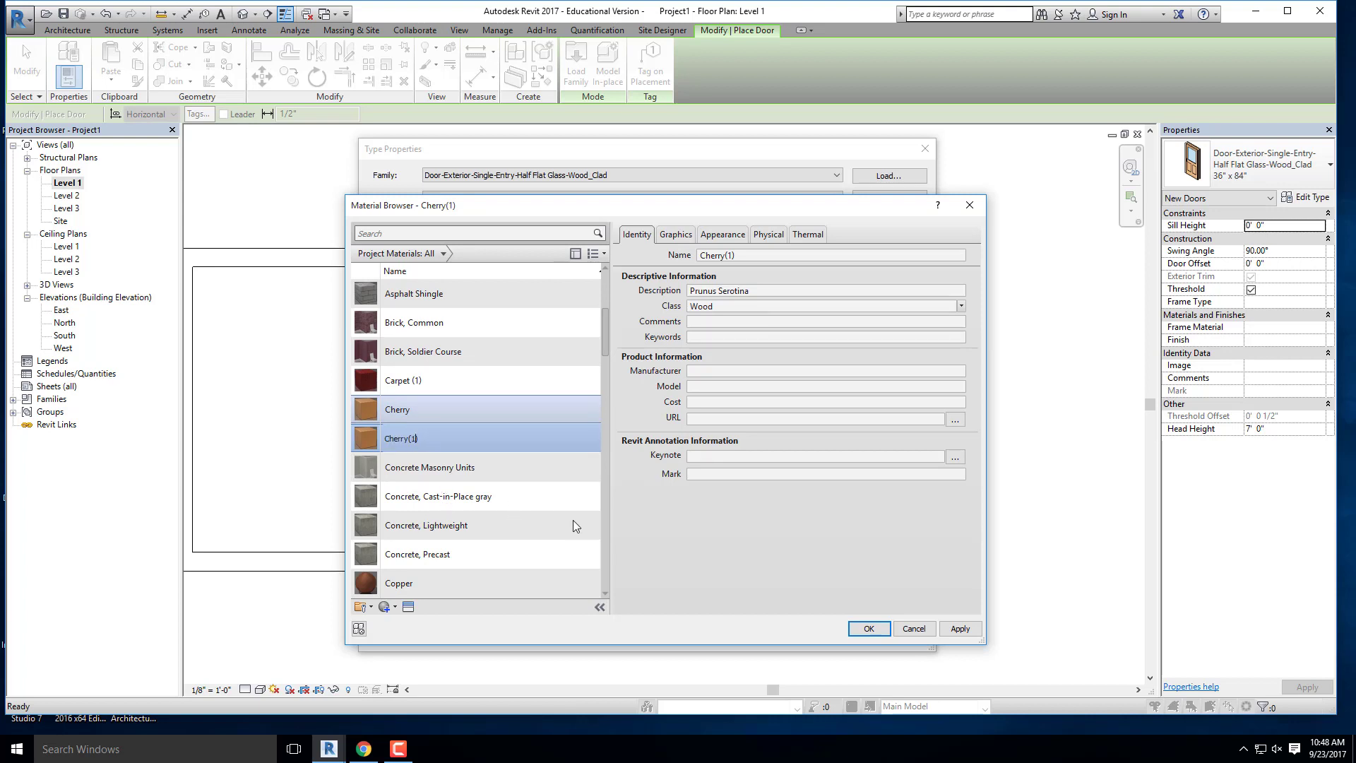
{"action": "key", "text": "Delete"}
{"action": "type", "text": "white"}
{"action": "key", "text": "Return"}
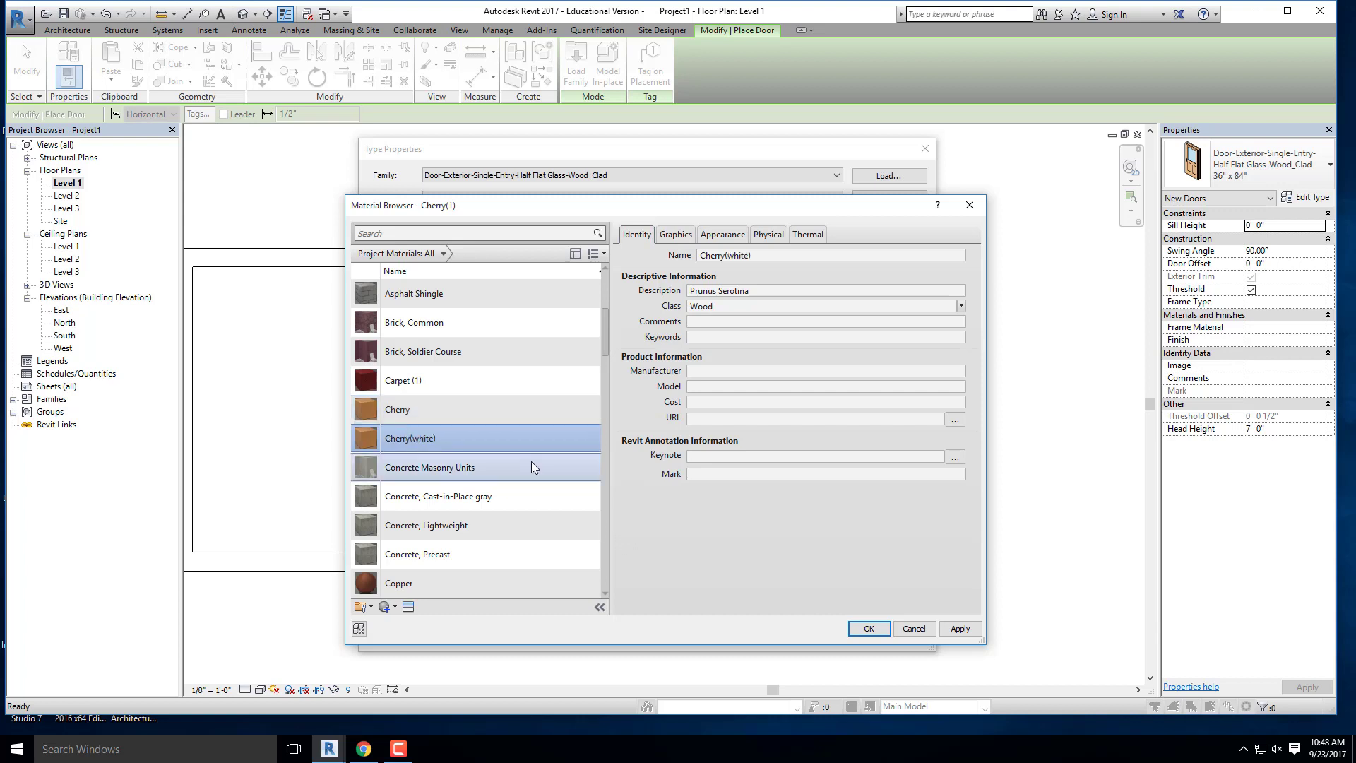
Step: Duplicate Cherry(white)'s appearance asset, set its stain color to white, RGB 255 255 255, and assign the material to the door frame
{"action": "left_click", "coordinate": [719, 234]}
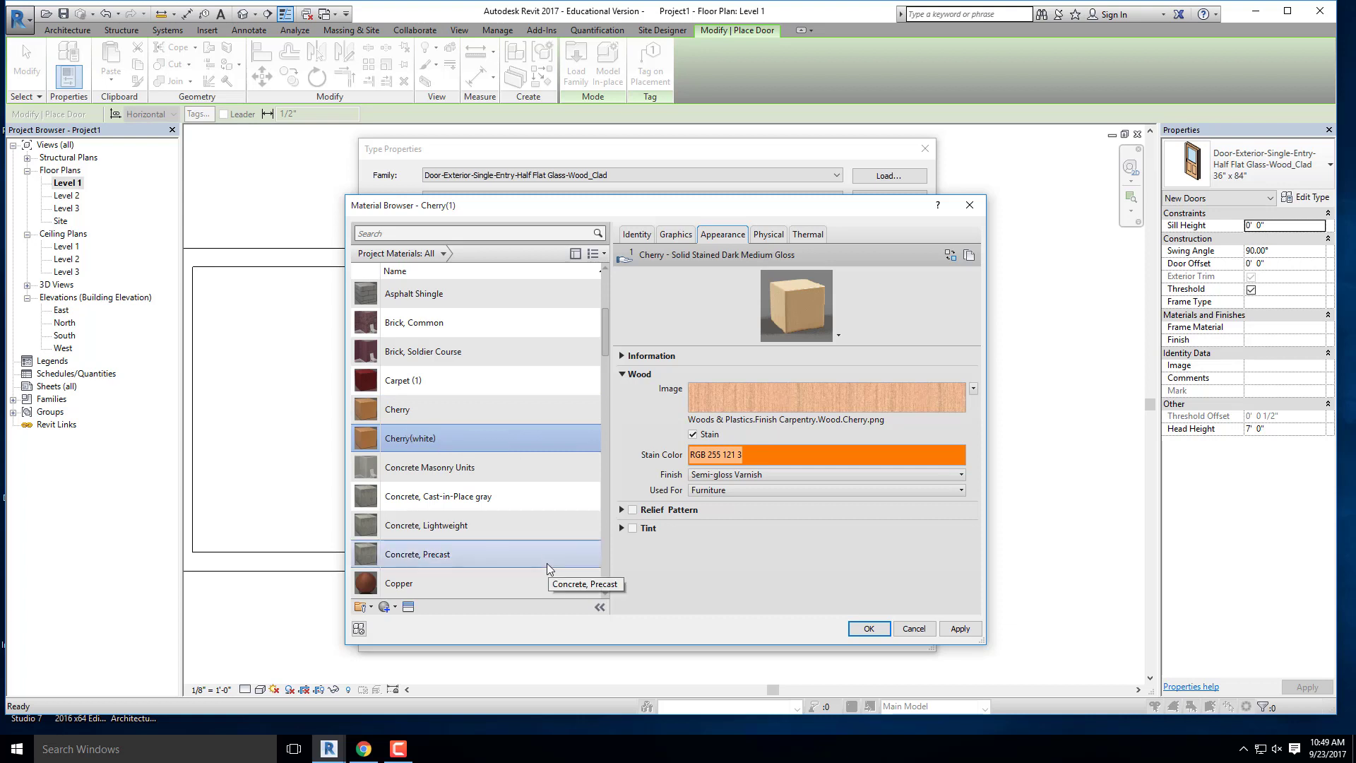
{"action": "left_click", "coordinate": [970, 257]}
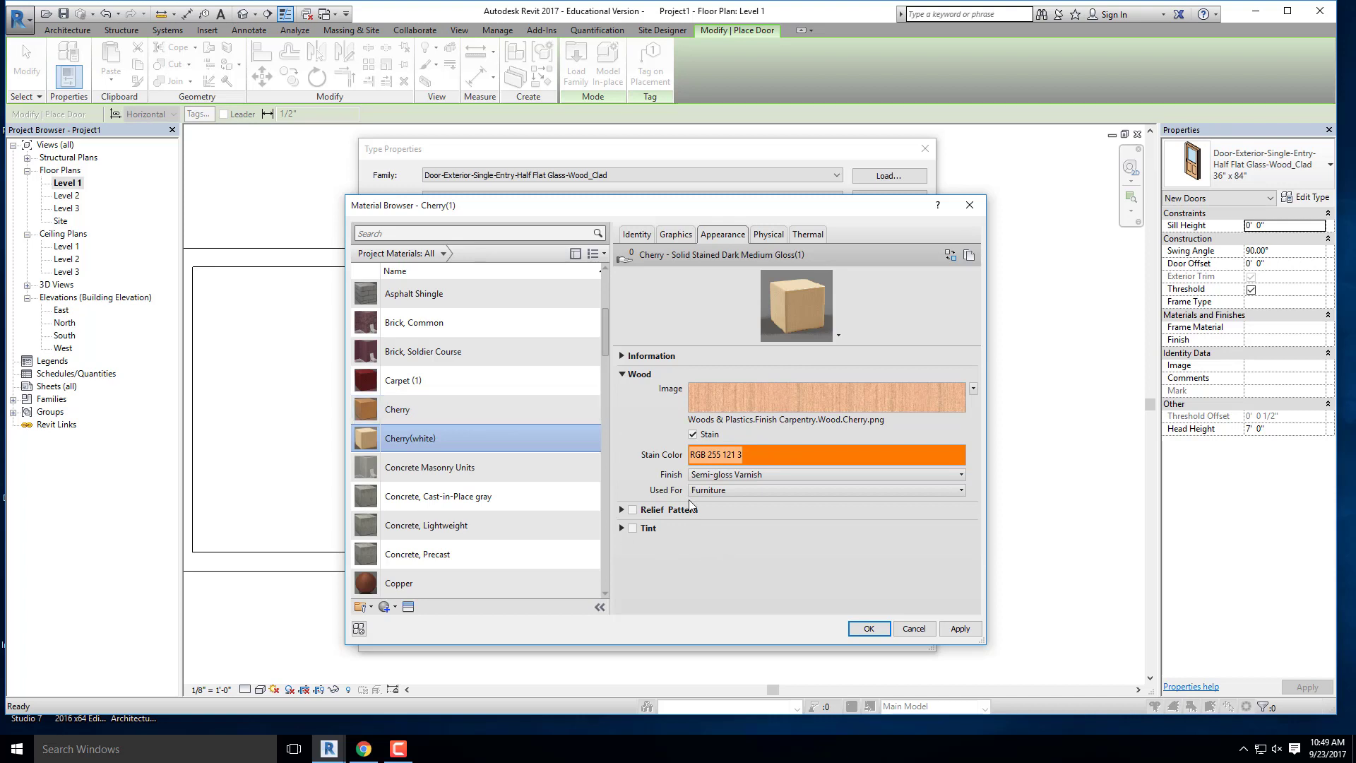
{"action": "left_click", "coordinate": [693, 434]}
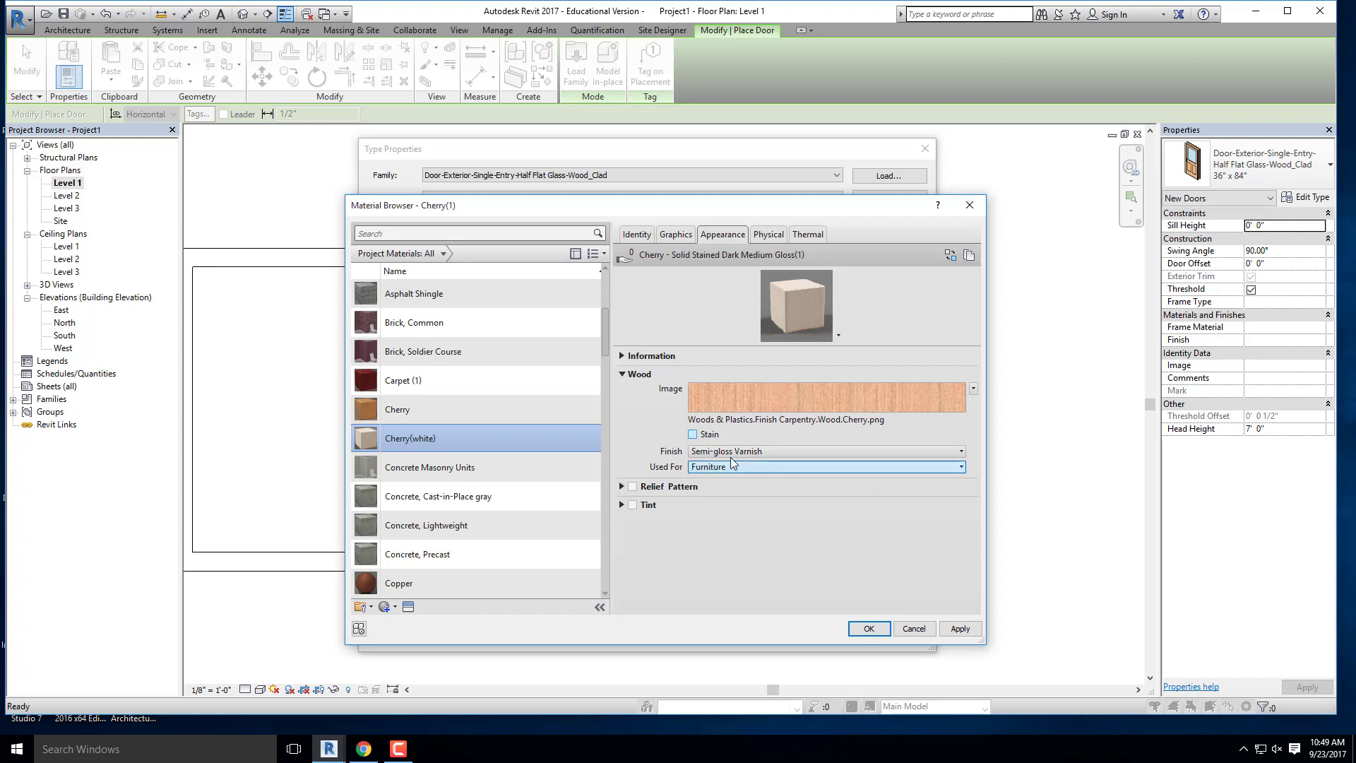
{"action": "left_click", "coordinate": [696, 435]}
{"action": "left_click", "coordinate": [767, 457]}
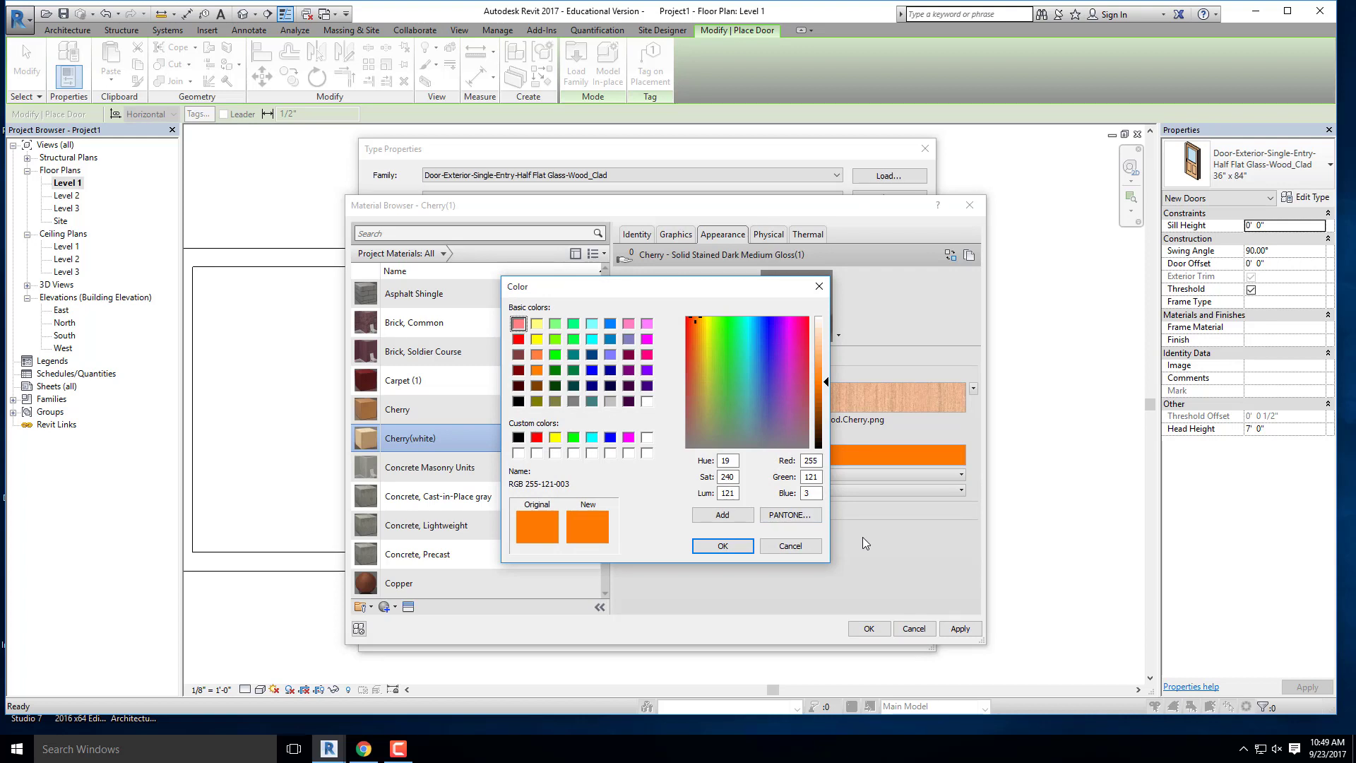
{"action": "left_click", "coordinate": [648, 401]}
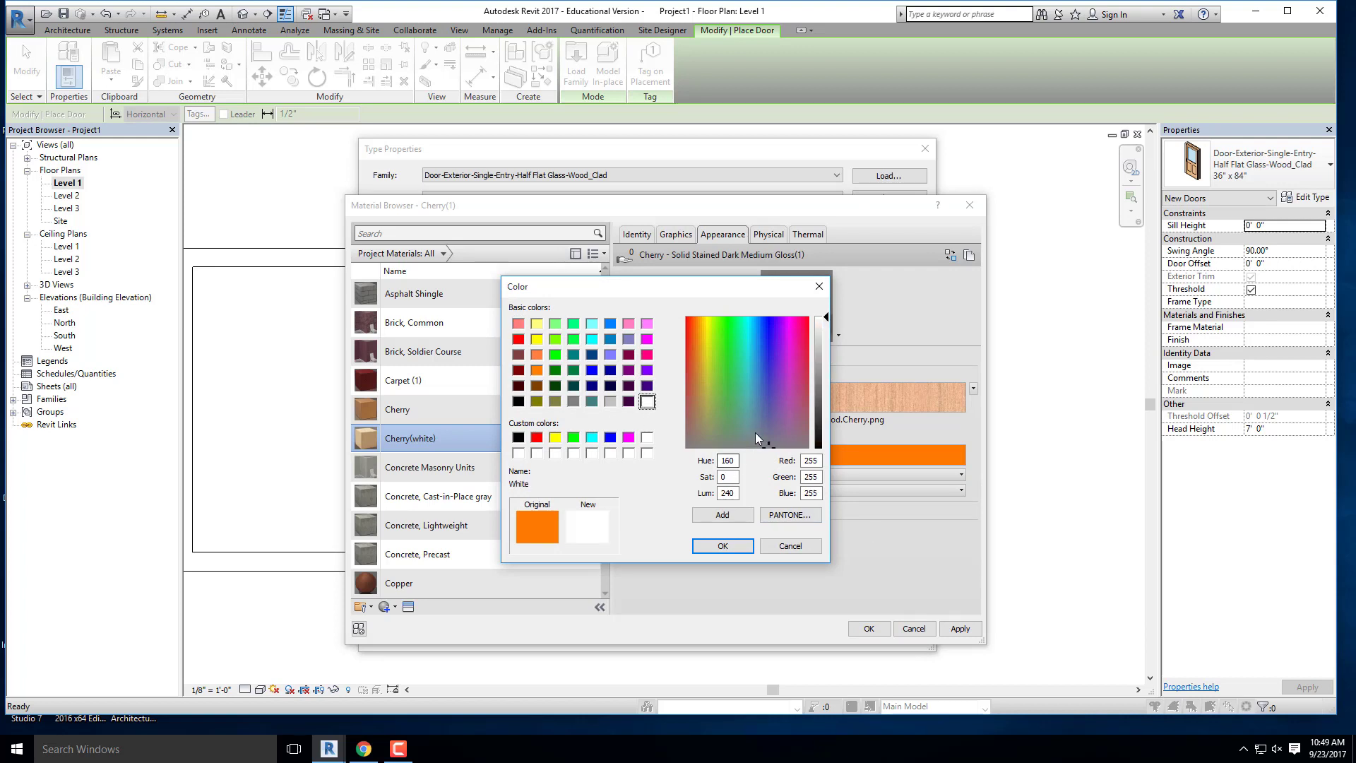
{"action": "left_click", "coordinate": [722, 545]}
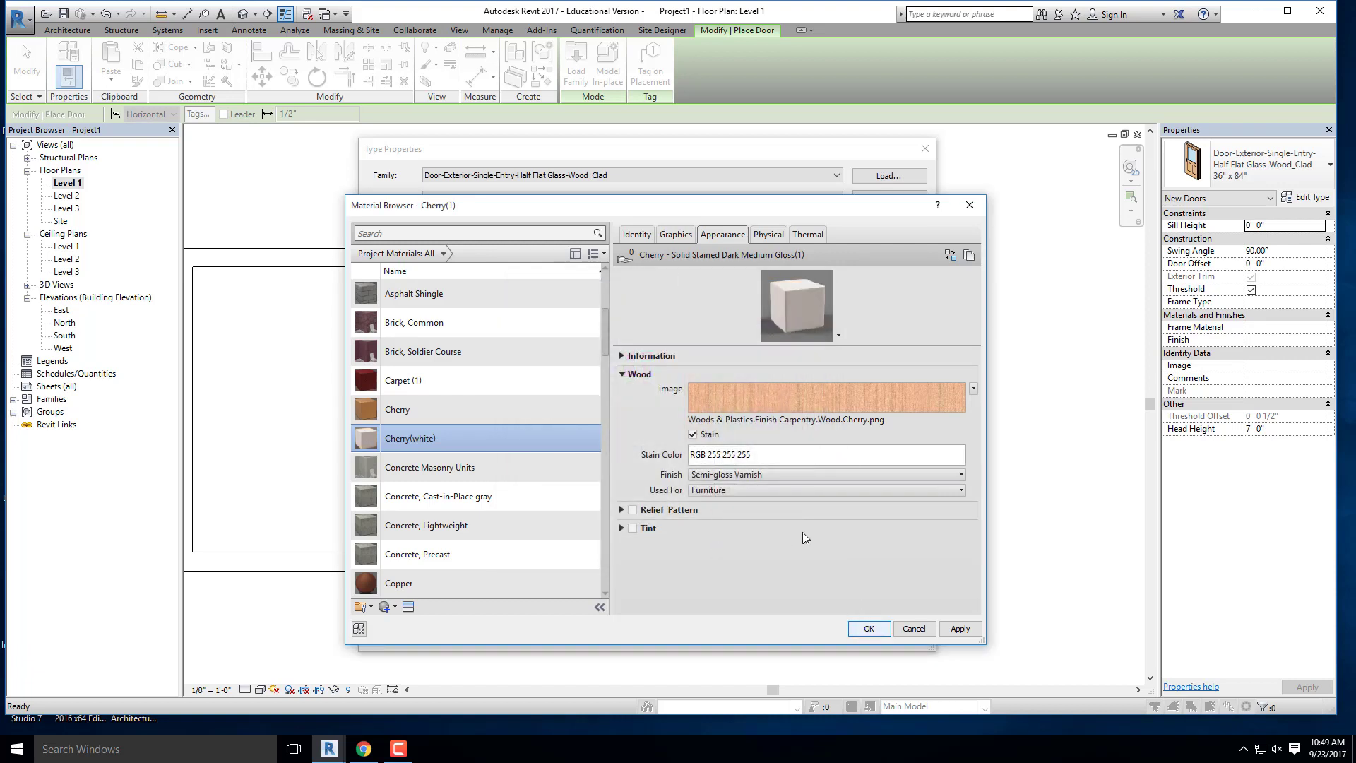
{"action": "left_click", "coordinate": [876, 629]}
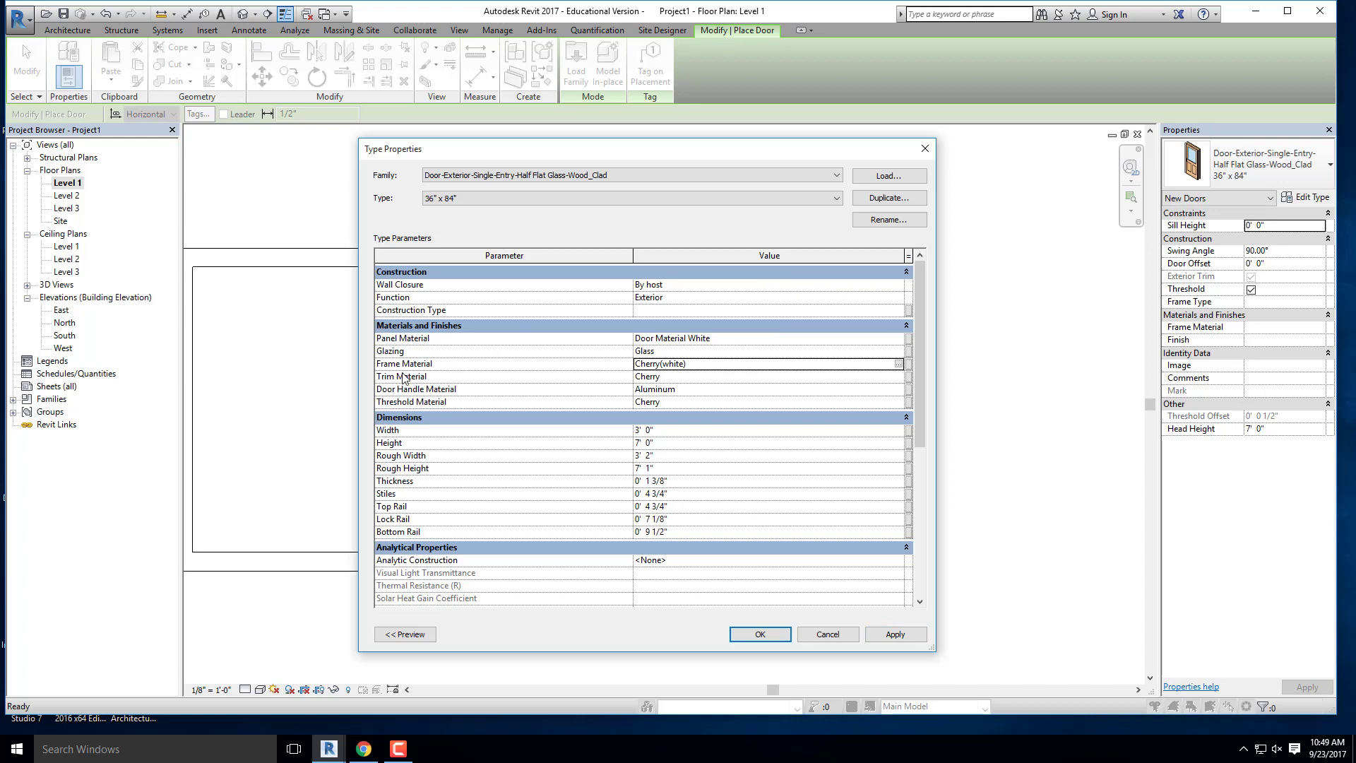
Step: Search the project materials for cherry and replace the door's panel material with Cherry(white)
{"action": "left_click", "coordinate": [900, 338]}
{"action": "left_click", "coordinate": [898, 339]}
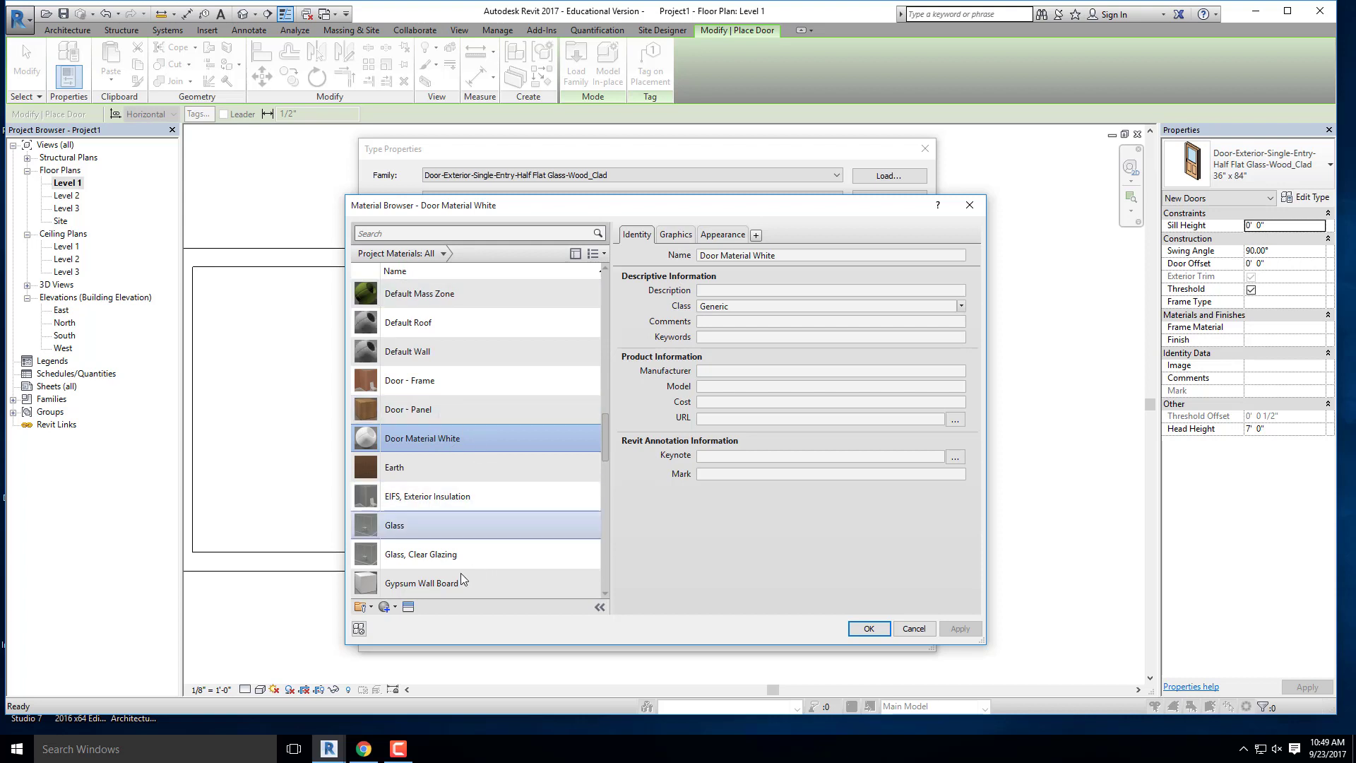
{"action": "left_click", "coordinate": [414, 234]}
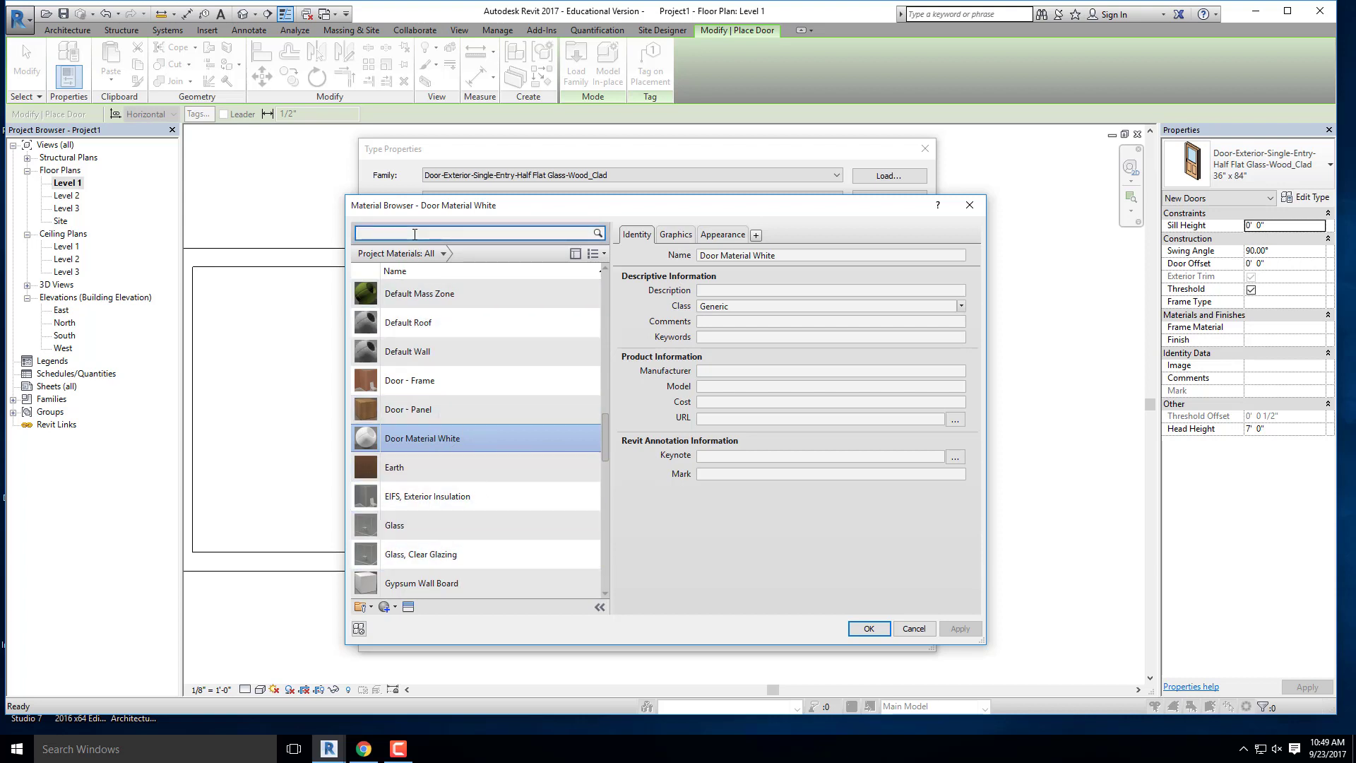
{"action": "type", "text": "cherry"}
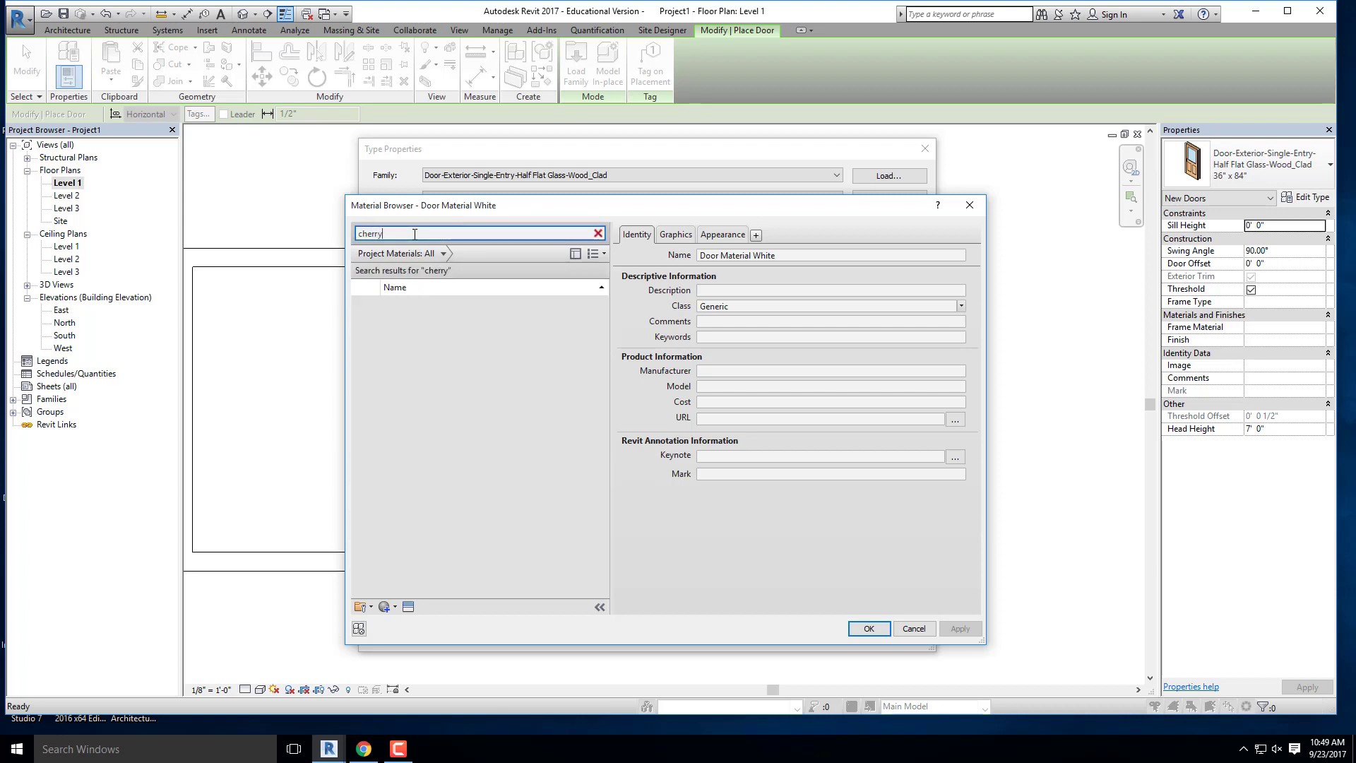
{"action": "left_click", "coordinate": [404, 341]}
{"action": "left_click", "coordinate": [869, 628]}
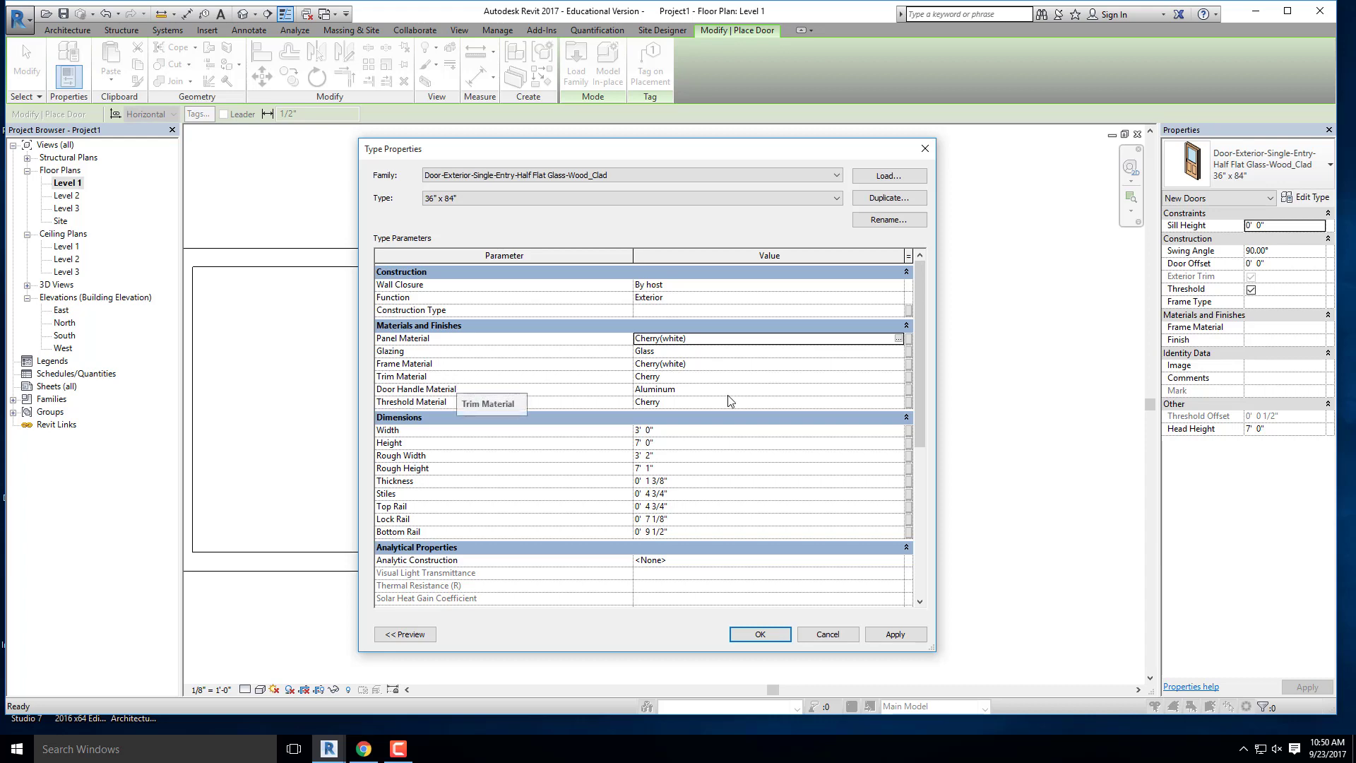
Step: Set the door type's trim and threshold materials to Cherry(white) and accept the type properties
{"action": "left_click", "coordinate": [901, 378]}
{"action": "left_click", "coordinate": [899, 377]}
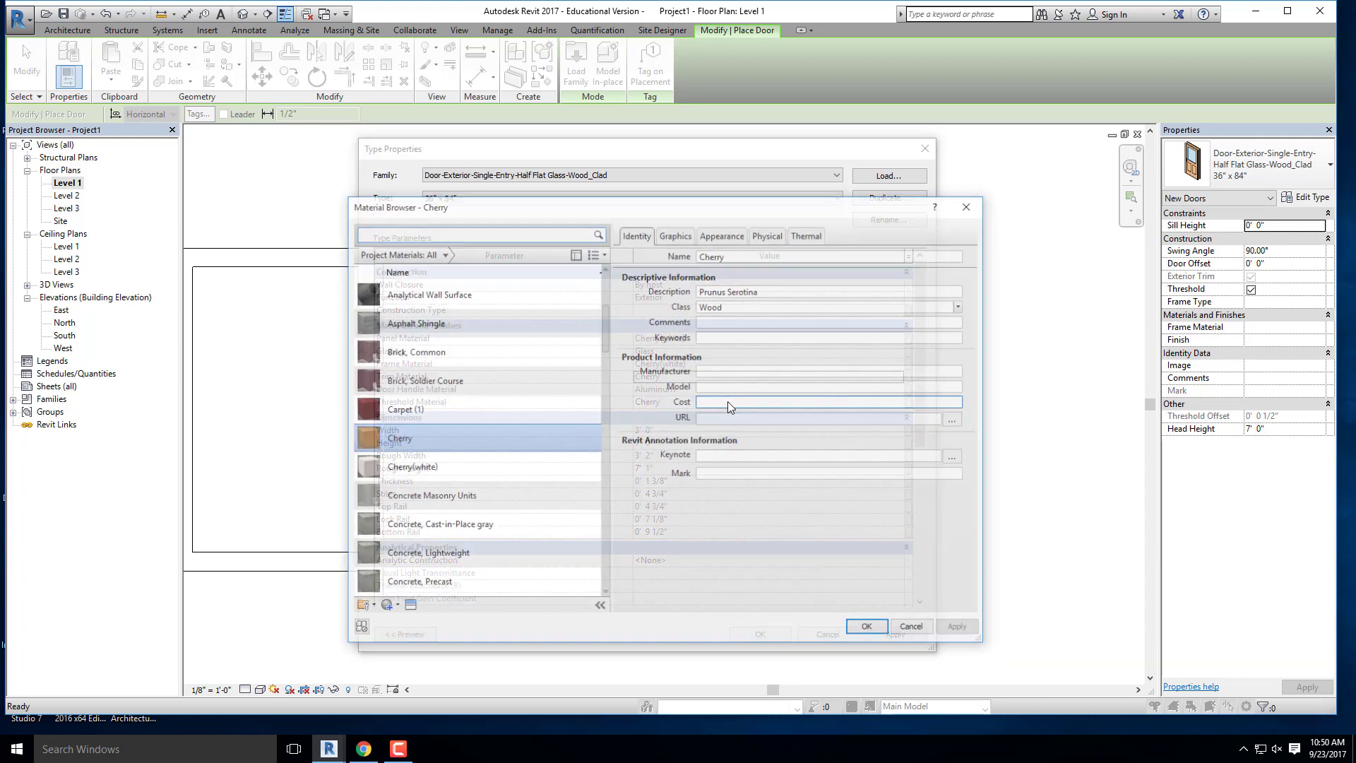
{"action": "left_click", "coordinate": [416, 467]}
{"action": "left_click", "coordinate": [887, 631]}
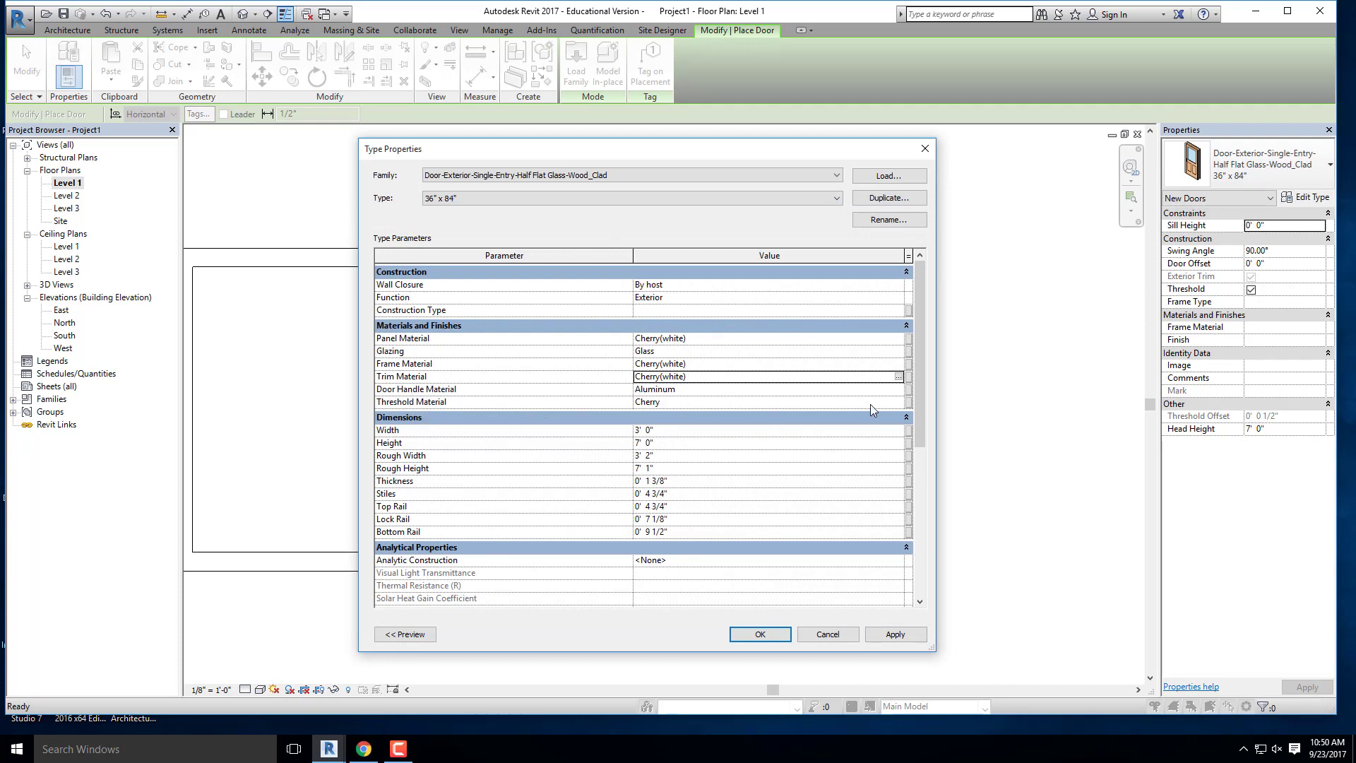
{"action": "left_click", "coordinate": [901, 401]}
{"action": "left_click", "coordinate": [902, 402]}
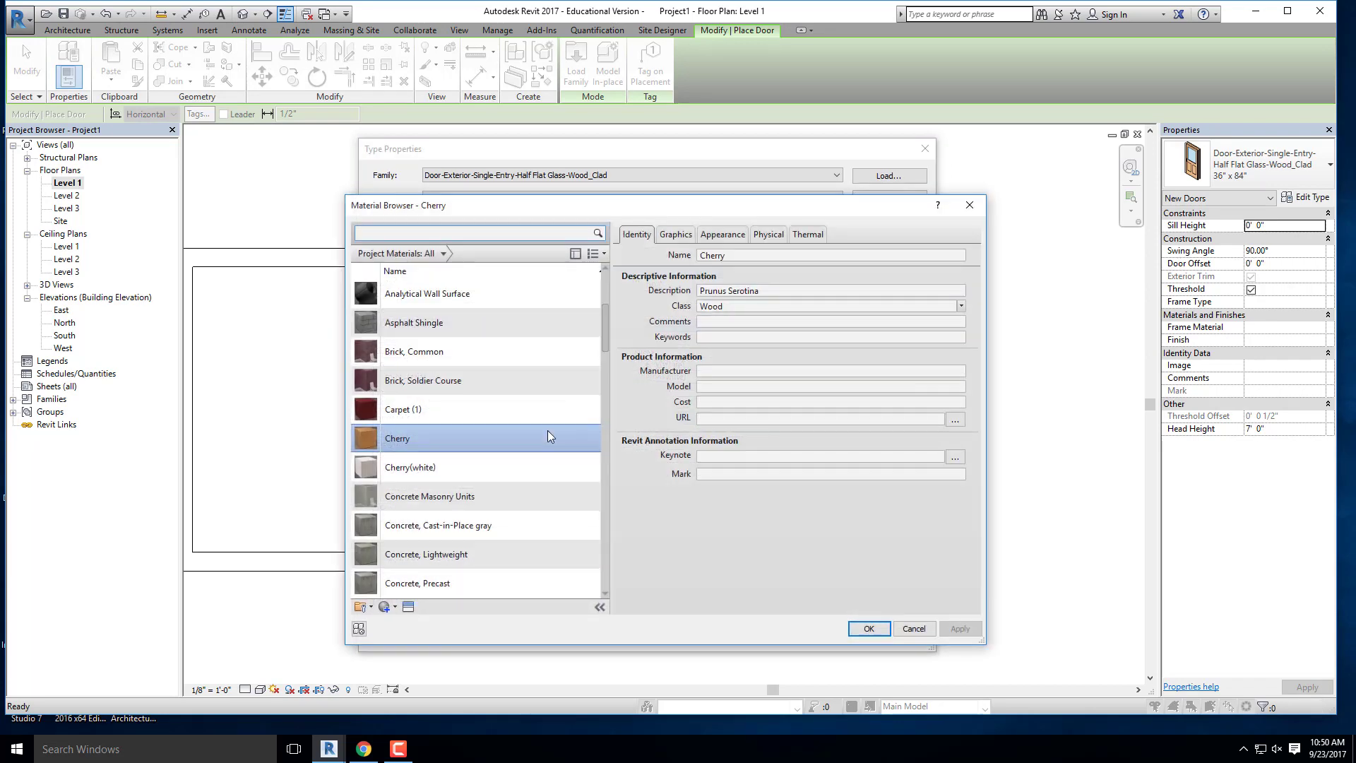
{"action": "left_click", "coordinate": [447, 463]}
{"action": "left_click", "coordinate": [872, 627]}
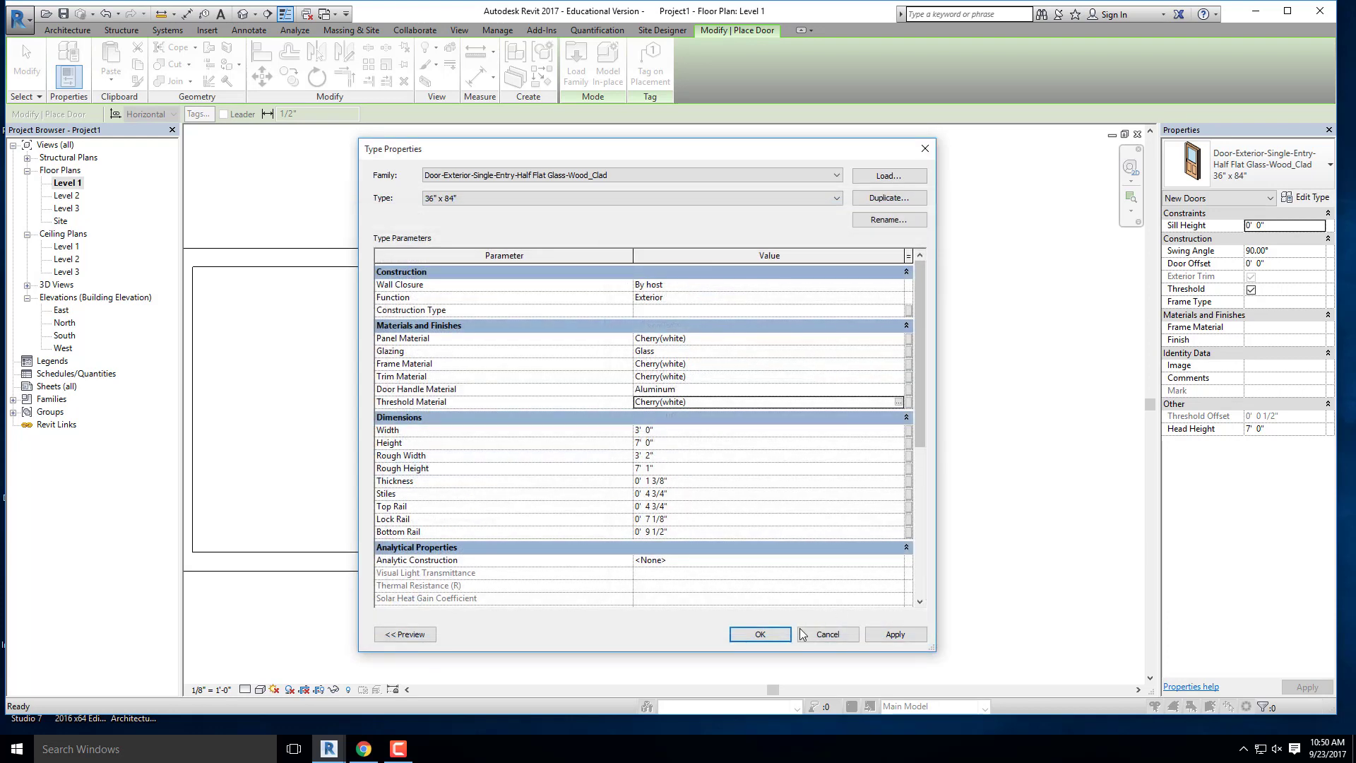
{"action": "left_click", "coordinate": [772, 634]}
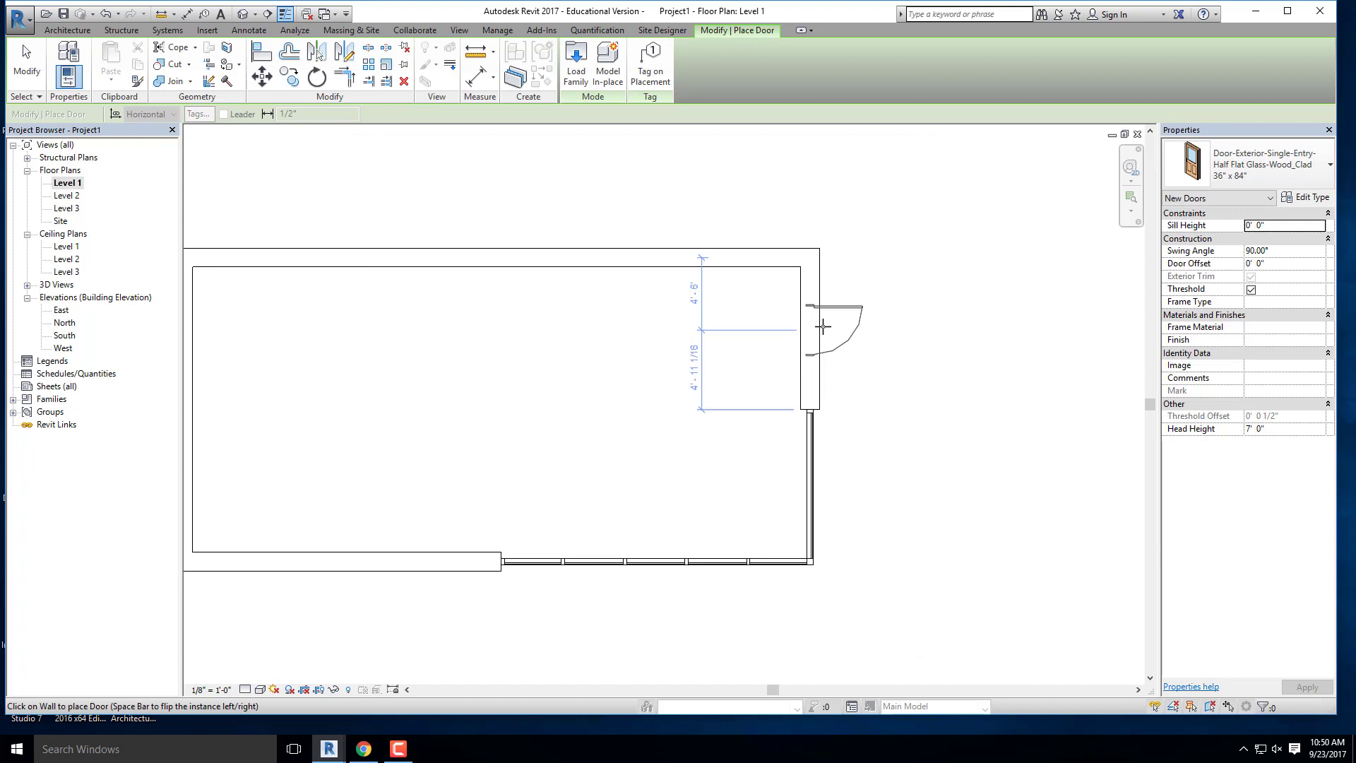
Step: Place the 36" x 84" entry door in the solid part of the east wall, about 4' 6" from the north wall
{"action": "left_click", "coordinate": [822, 326]}
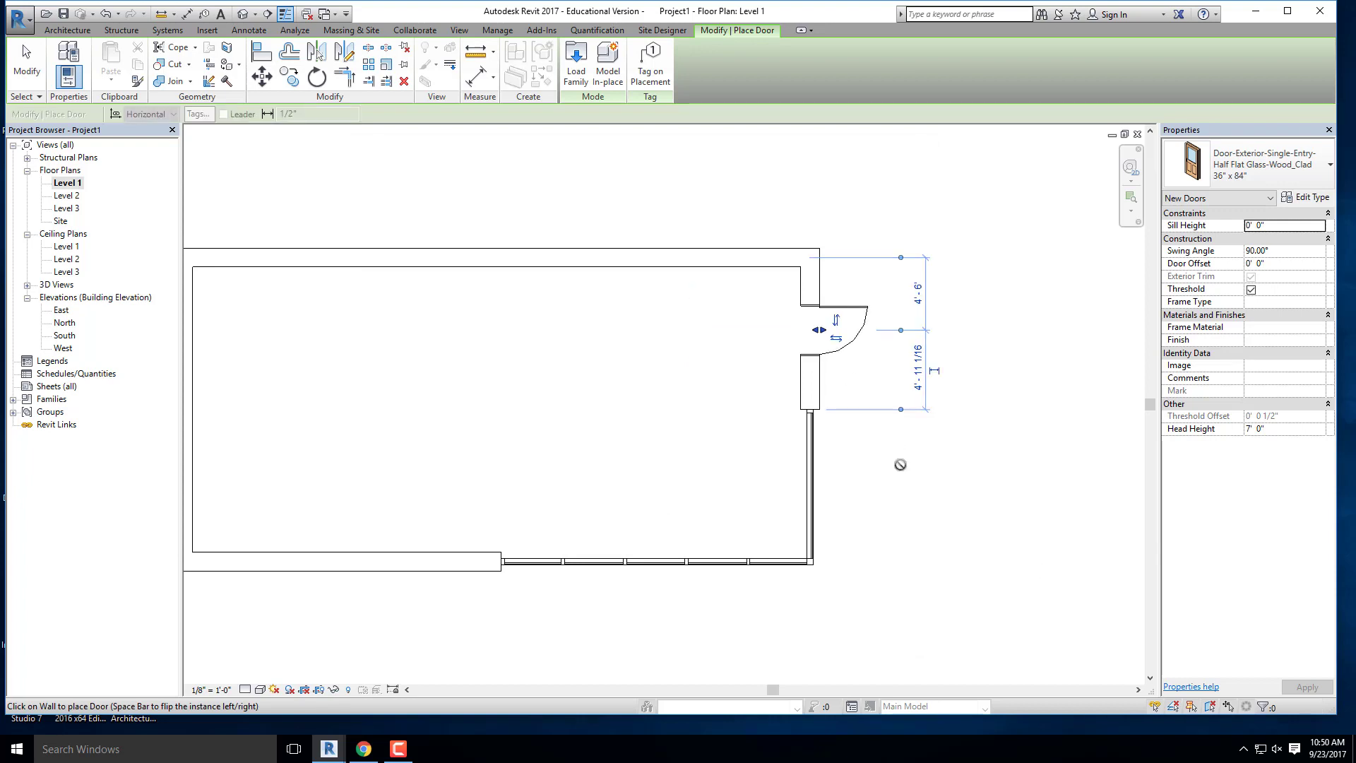
{"action": "key", "text": "Escape"}
{"action": "key", "text": "Escape"}
Step: Show the building in the default 3D view facing the new door and set the visual style to Realistic
{"action": "left_click", "coordinate": [243, 13]}
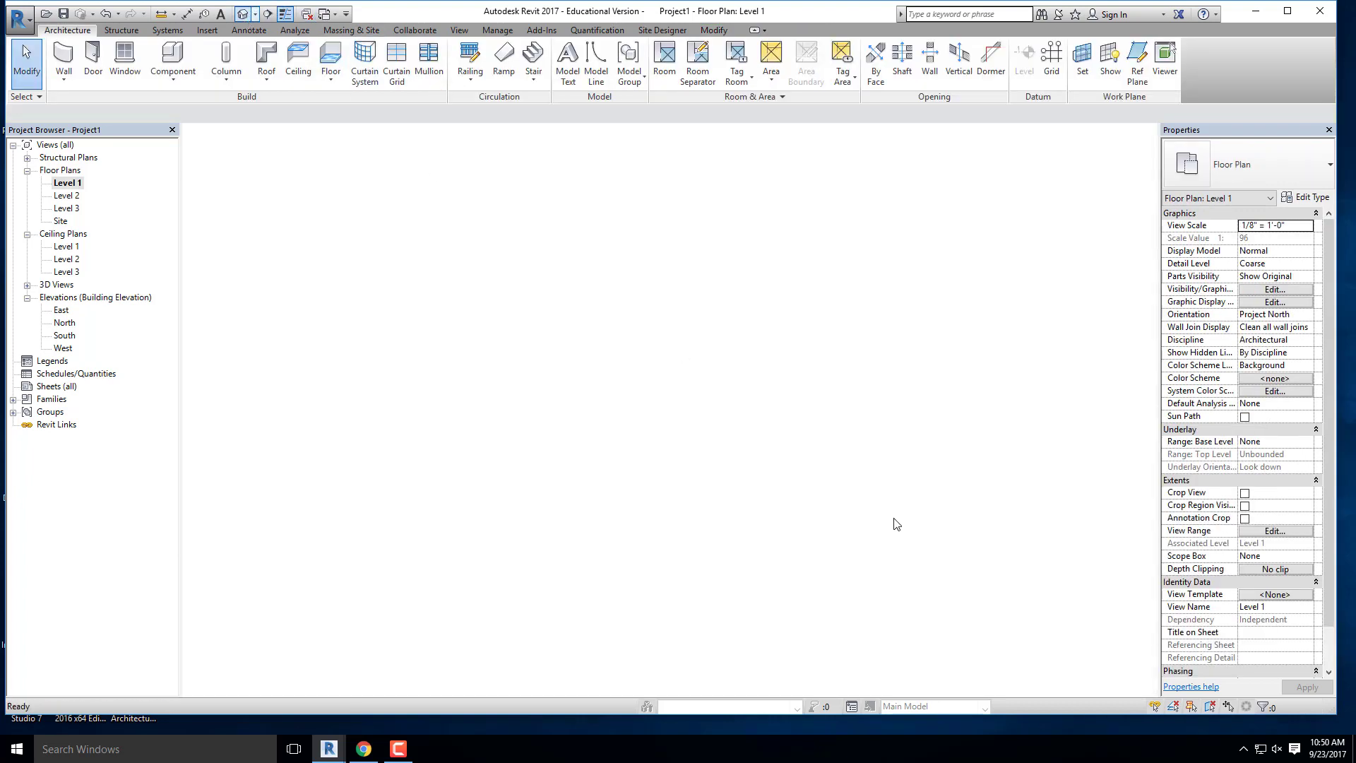
{"action": "middle_click_drag", "start_coordinate": [926, 514], "coordinate": [777, 512], "text": "shift"}
{"action": "scroll", "coordinate": [778, 511], "scroll_direction": "up", "scroll_amount": 5}
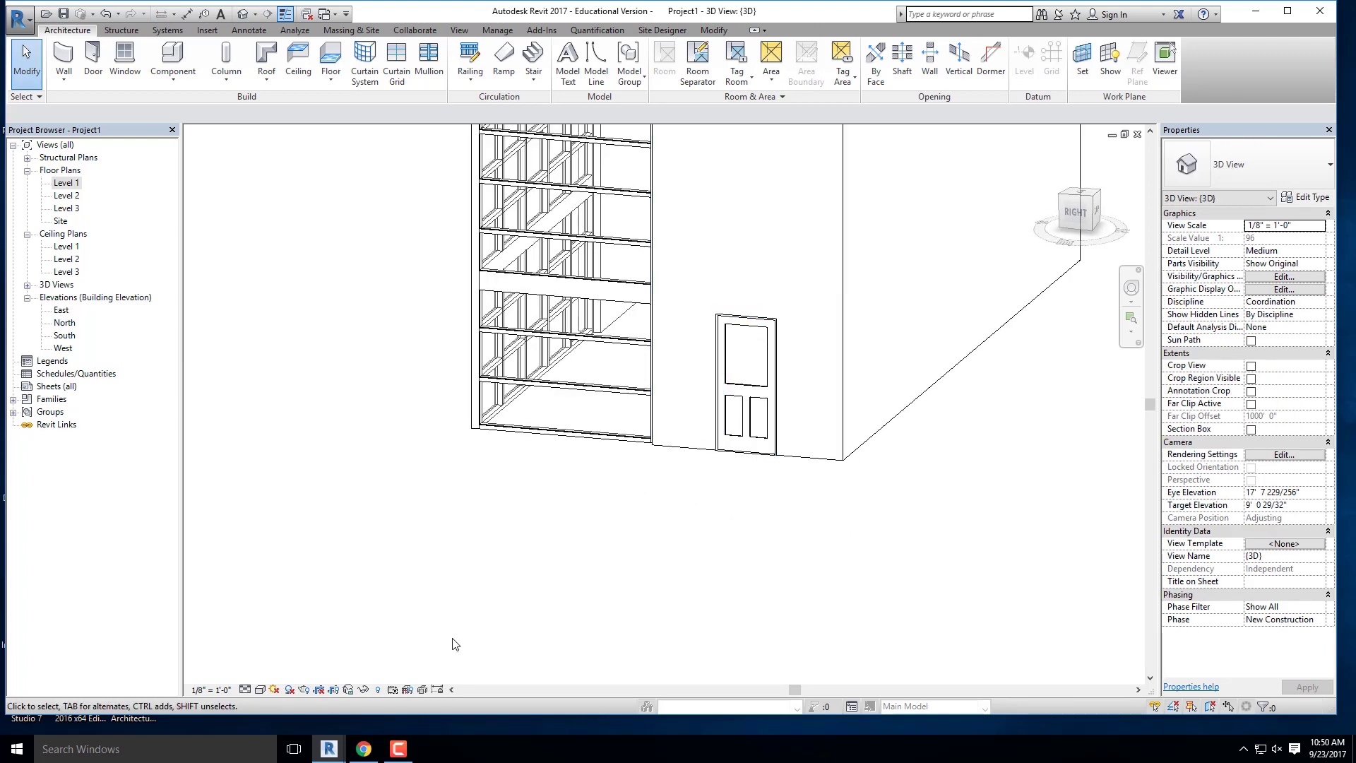
{"action": "left_click", "coordinate": [261, 691]}
{"action": "left_click", "coordinate": [272, 665]}
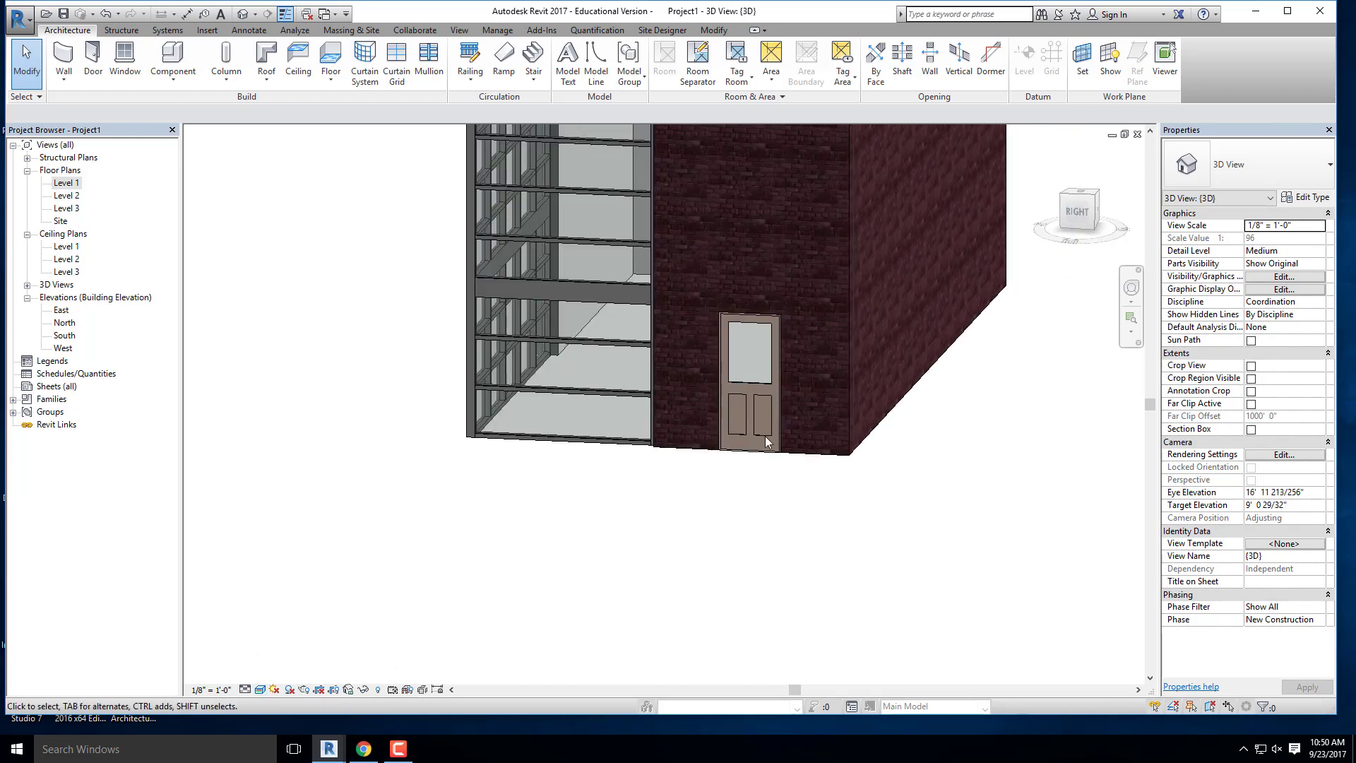
Step: Examine the entry door's finish up close, including its panels and threshold, and check how it looks on the whole building
{"action": "scroll", "coordinate": [761, 370], "scroll_direction": "up", "scroll_amount": 8}
{"action": "scroll", "coordinate": [798, 434], "scroll_direction": "up", "scroll_amount": 3}
{"action": "scroll", "coordinate": [839, 465], "scroll_direction": "down", "scroll_amount": 5}
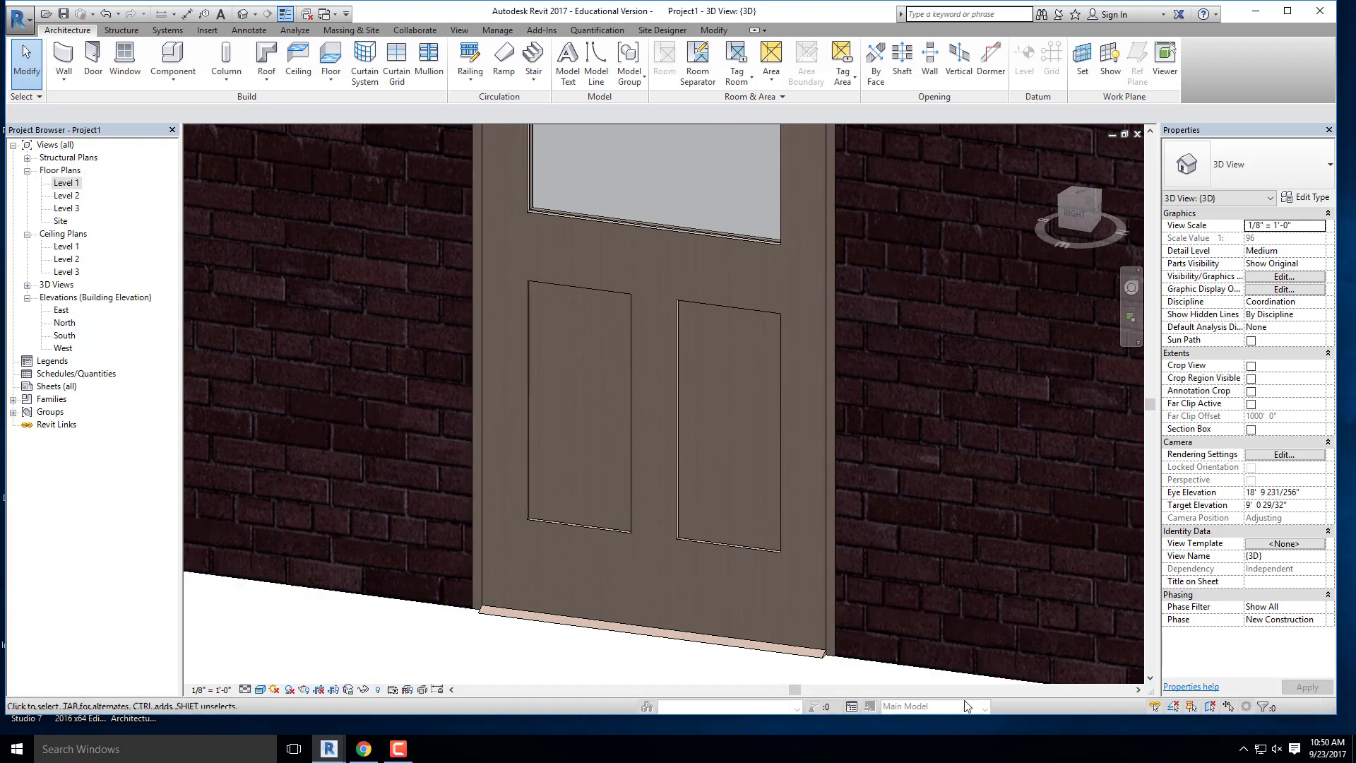
{"action": "scroll", "coordinate": [840, 349], "scroll_direction": "up", "scroll_amount": 2}
{"action": "scroll", "coordinate": [841, 349], "scroll_direction": "up", "scroll_amount": 2}
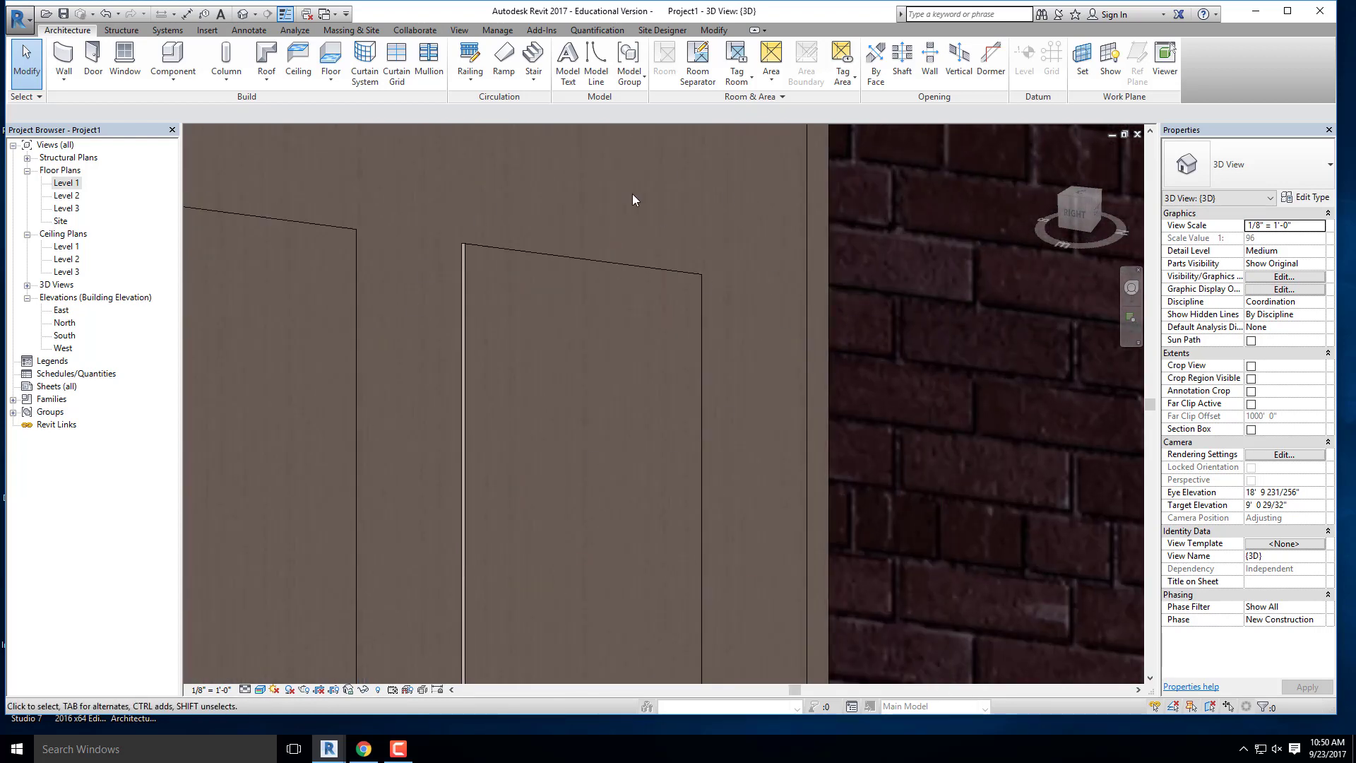
{"action": "scroll", "coordinate": [633, 200], "scroll_direction": "up", "scroll_amount": 3}
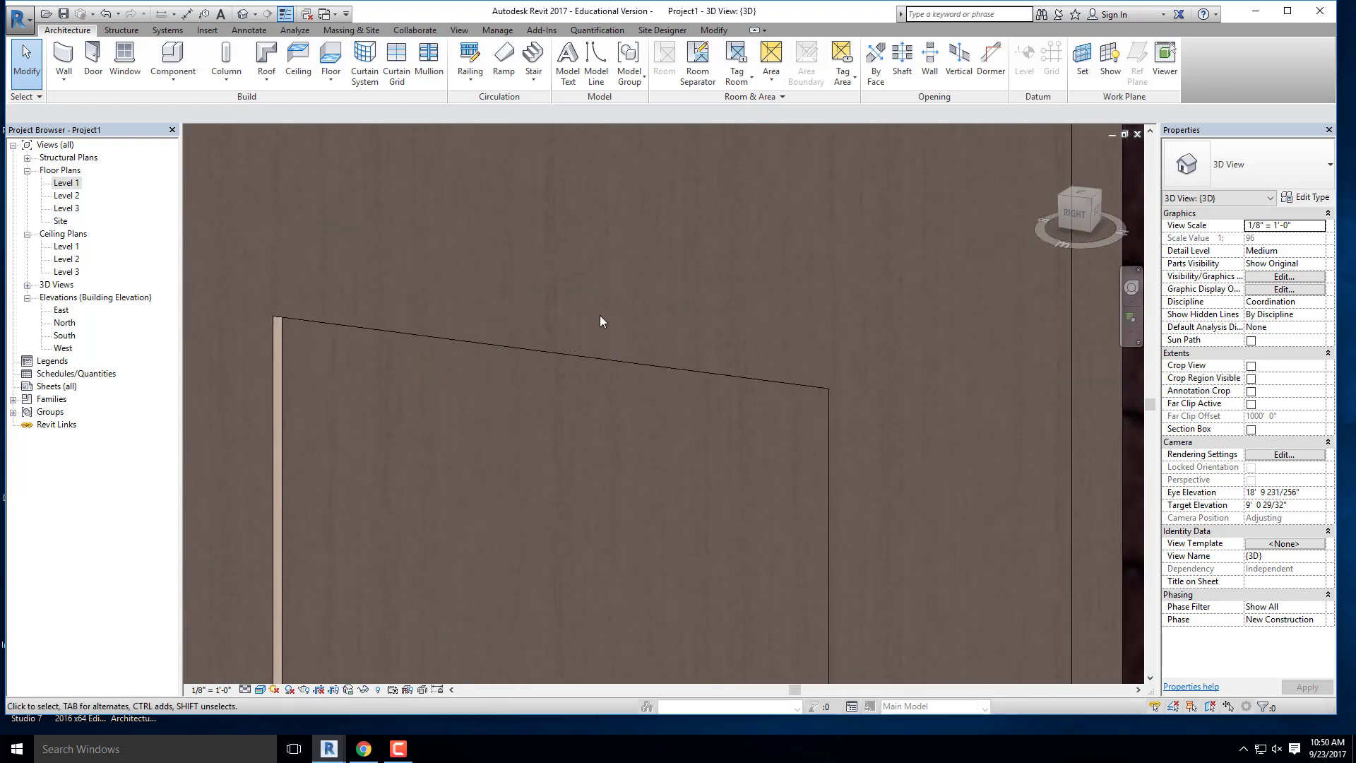
{"action": "scroll", "coordinate": [749, 309], "scroll_direction": "down", "scroll_amount": 5}
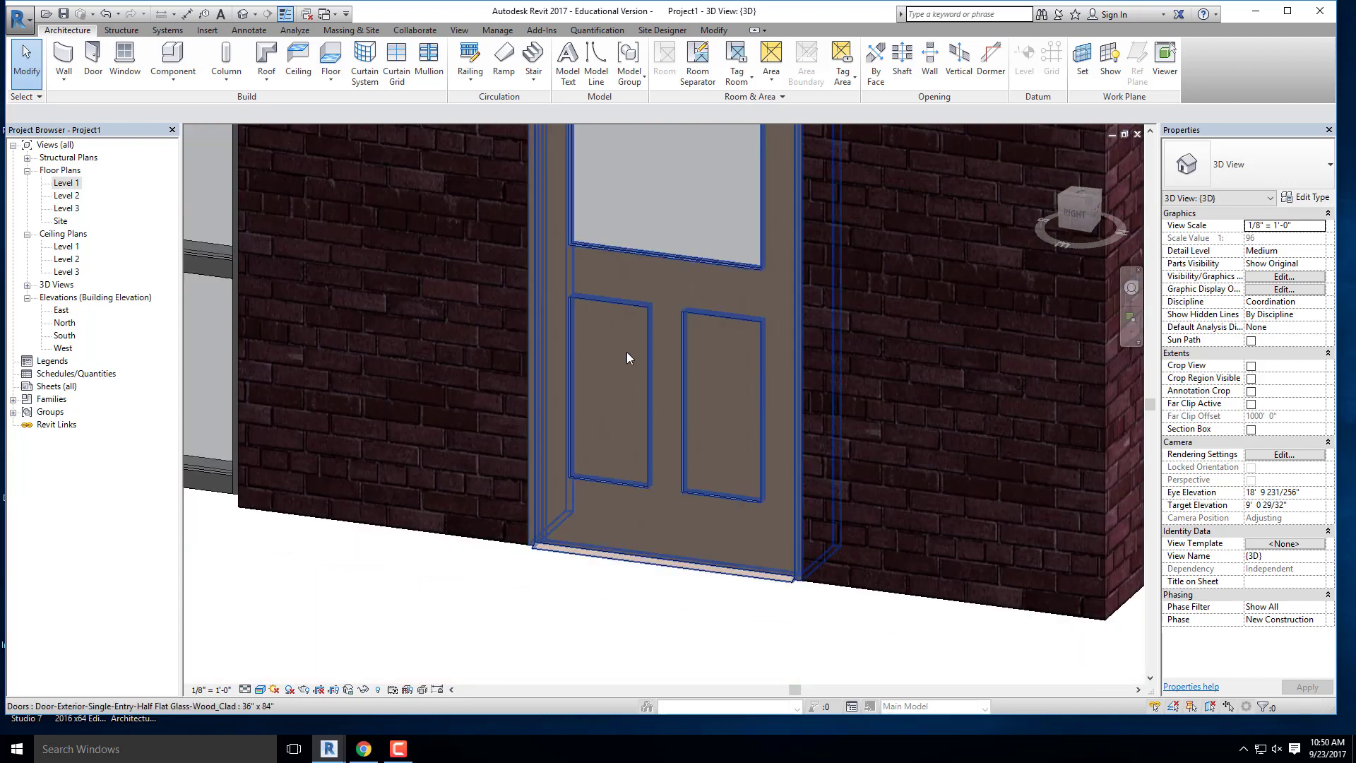
{"action": "middle_click_drag", "start_coordinate": [584, 390], "coordinate": [760, 421], "text": "shift"}
{"action": "scroll", "coordinate": [770, 422], "scroll_direction": "down", "scroll_amount": 7}
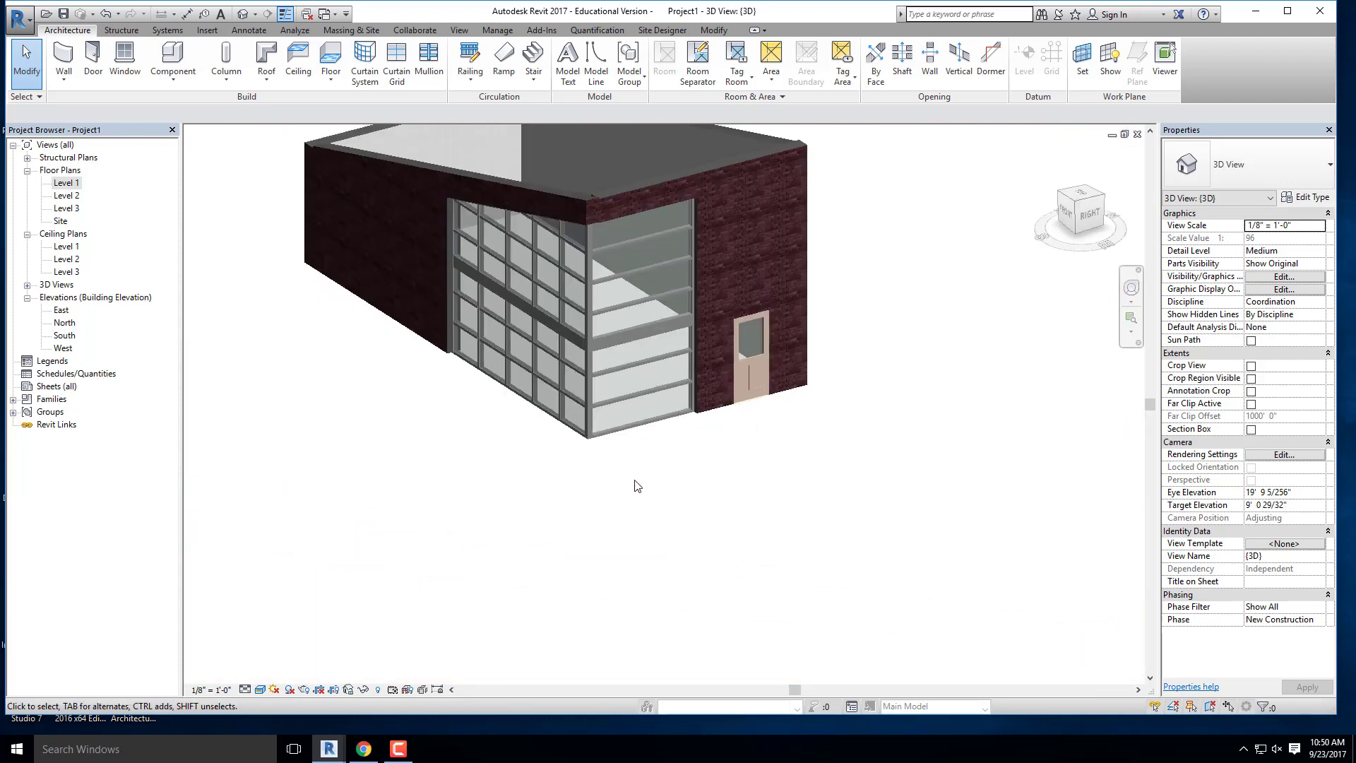
{"action": "middle_click_drag", "start_coordinate": [638, 499], "coordinate": [607, 416], "text": "shift"}
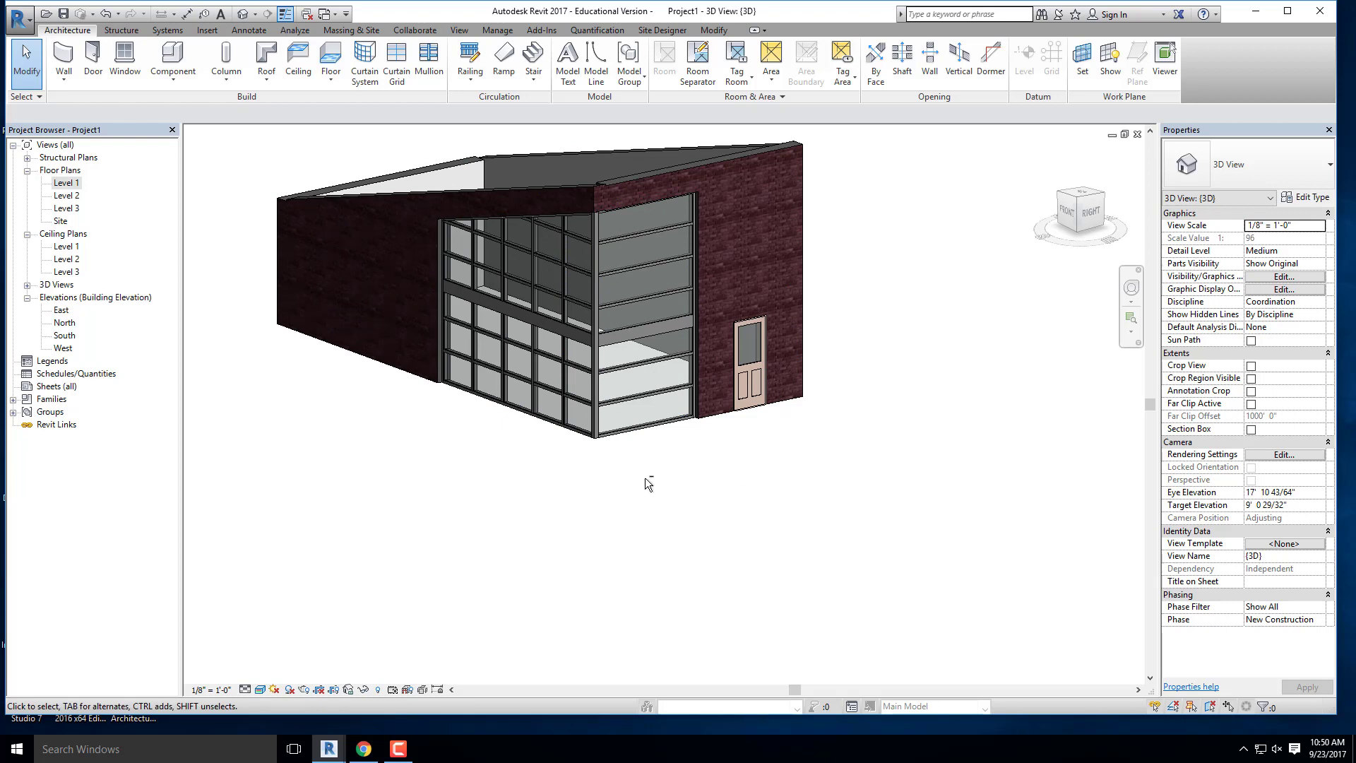
{"action": "middle_click_drag", "start_coordinate": [642, 487], "coordinate": [681, 539]}
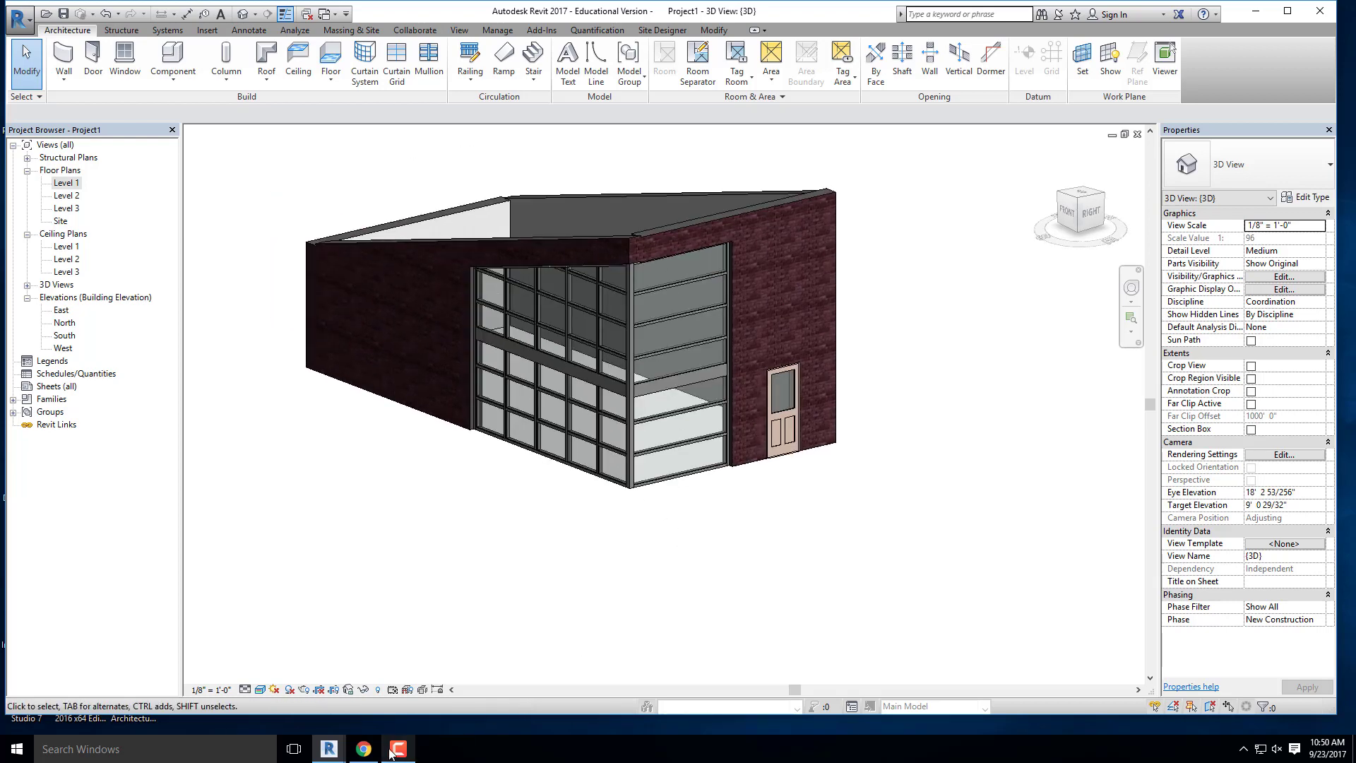
{"action": "mouse_move", "coordinate": [399, 754]}
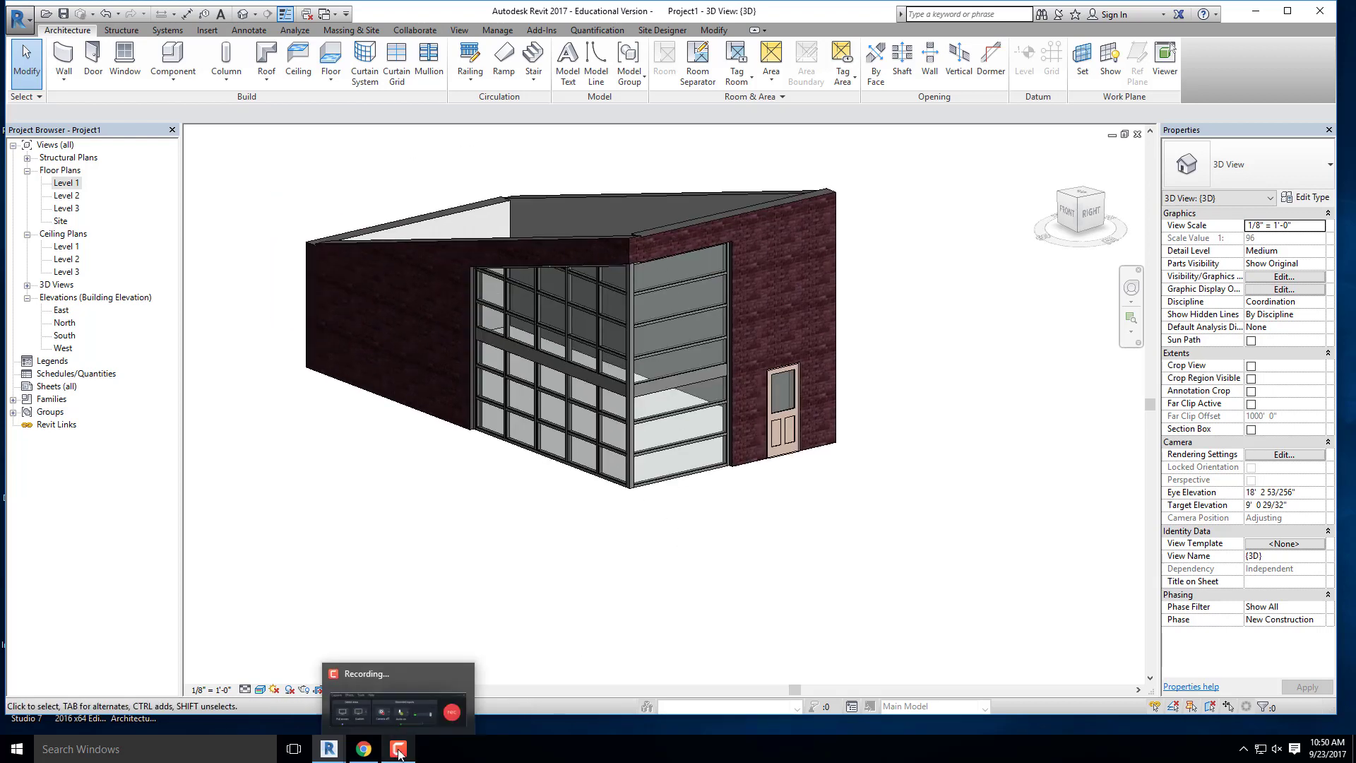